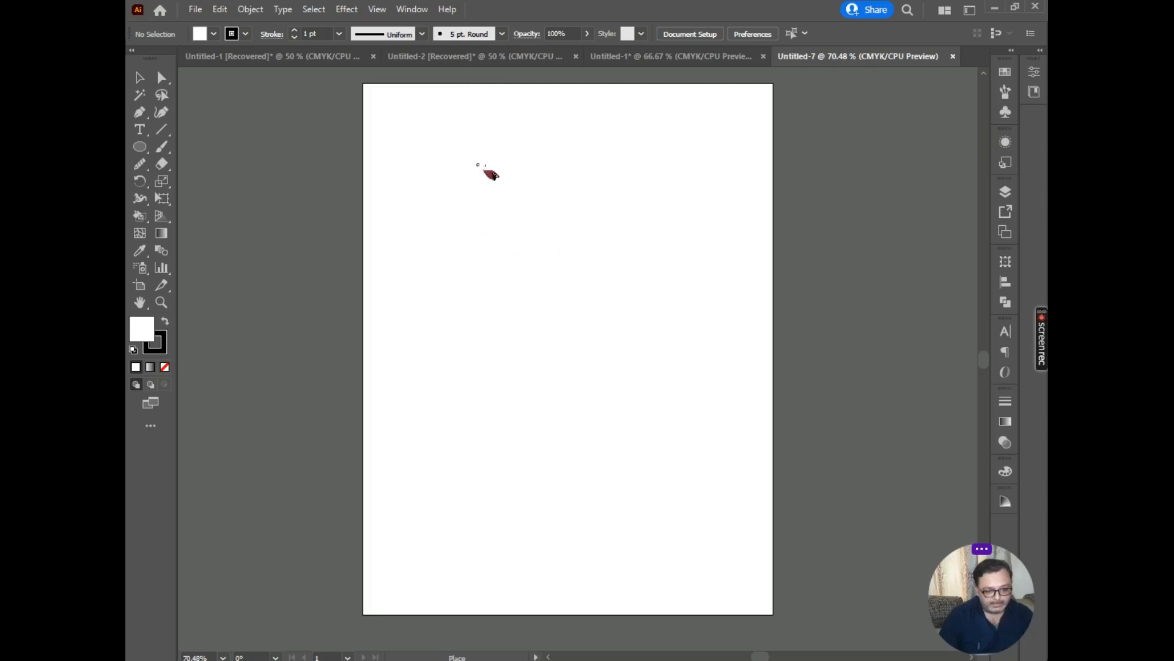
Step: Place the image 1038.gif on the artboard and move it to the horizontal middle of the upper half
left_click(456, 197)
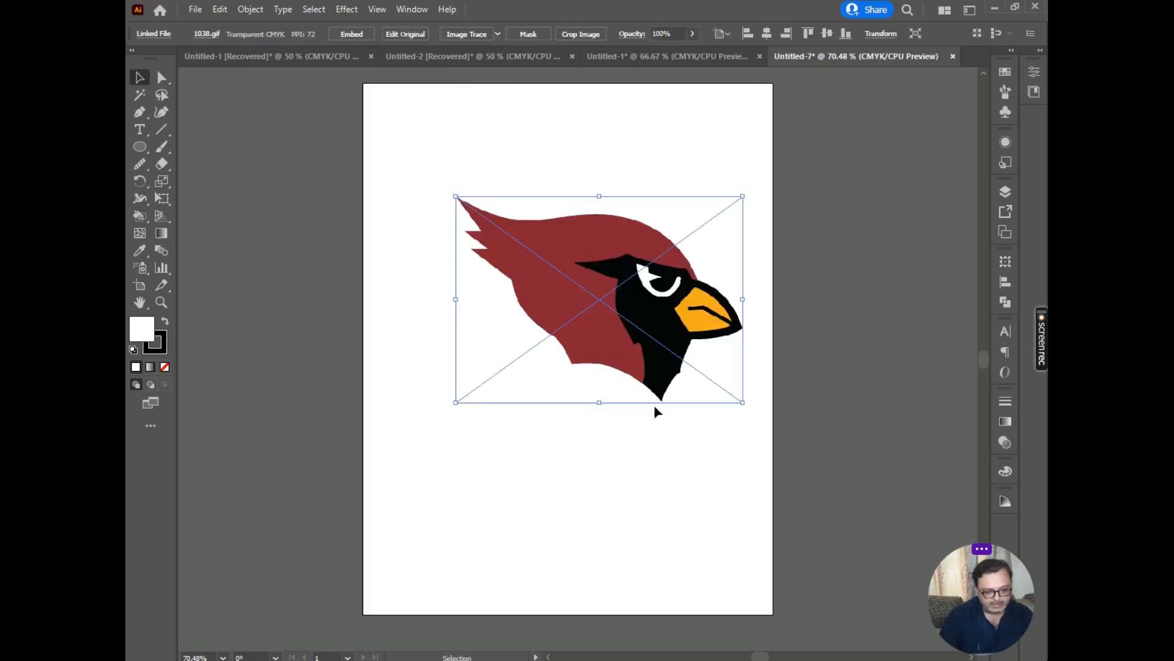
left_click_drag(599, 301, 563, 301)
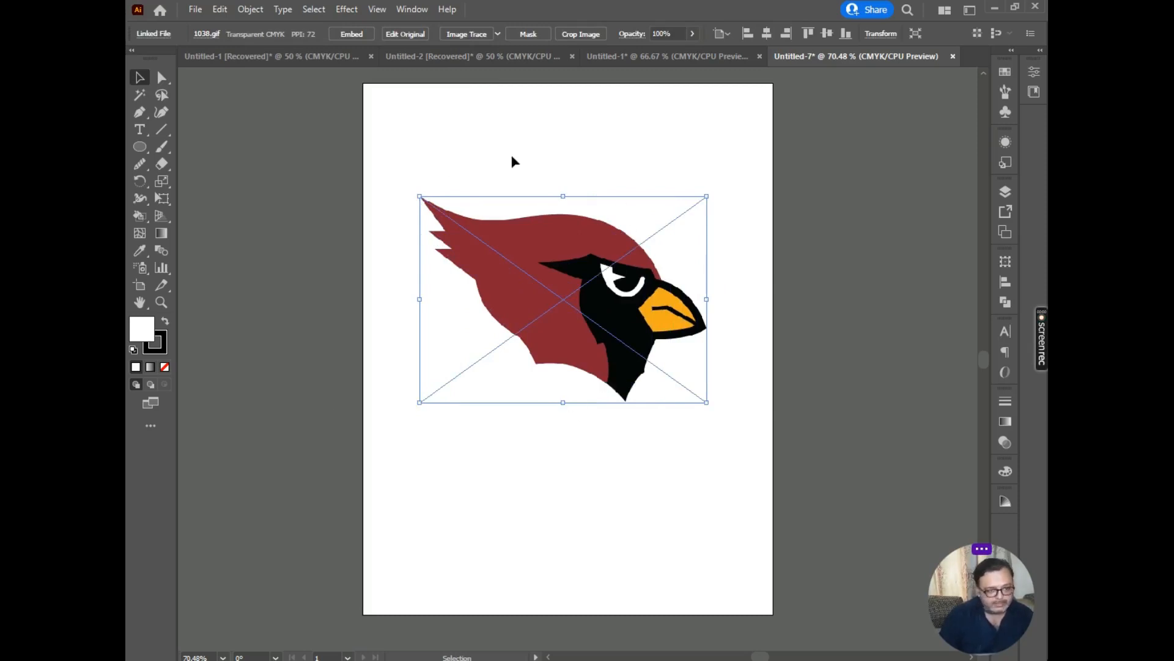
left_click(351, 34)
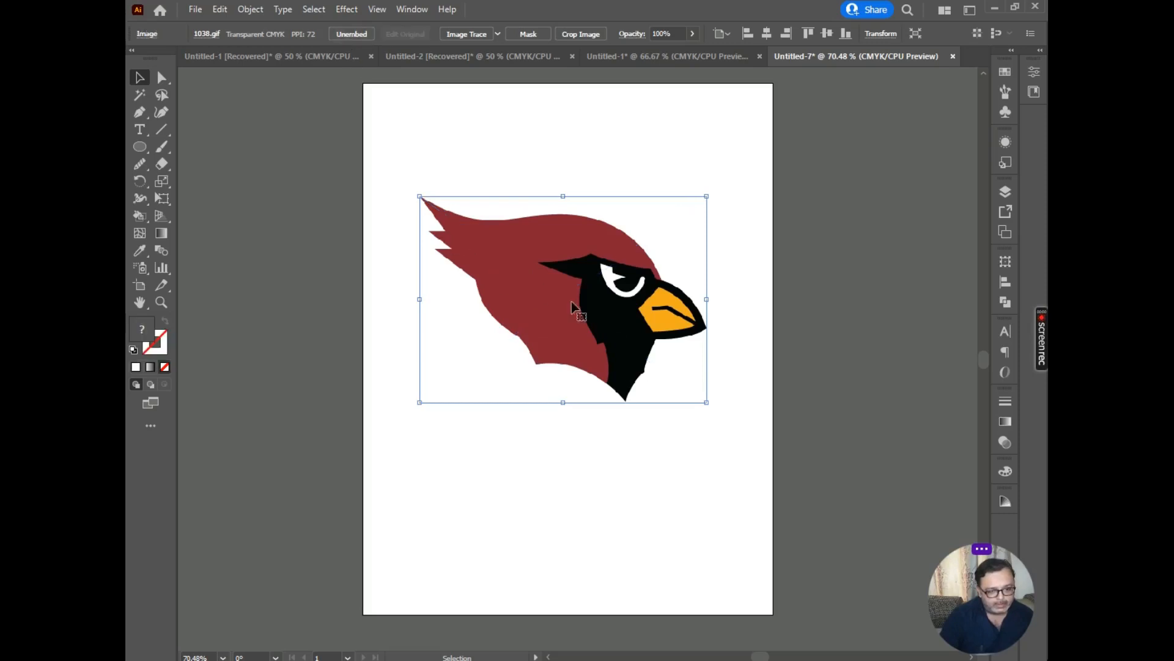
left_click_drag(554, 275, 584, 276)
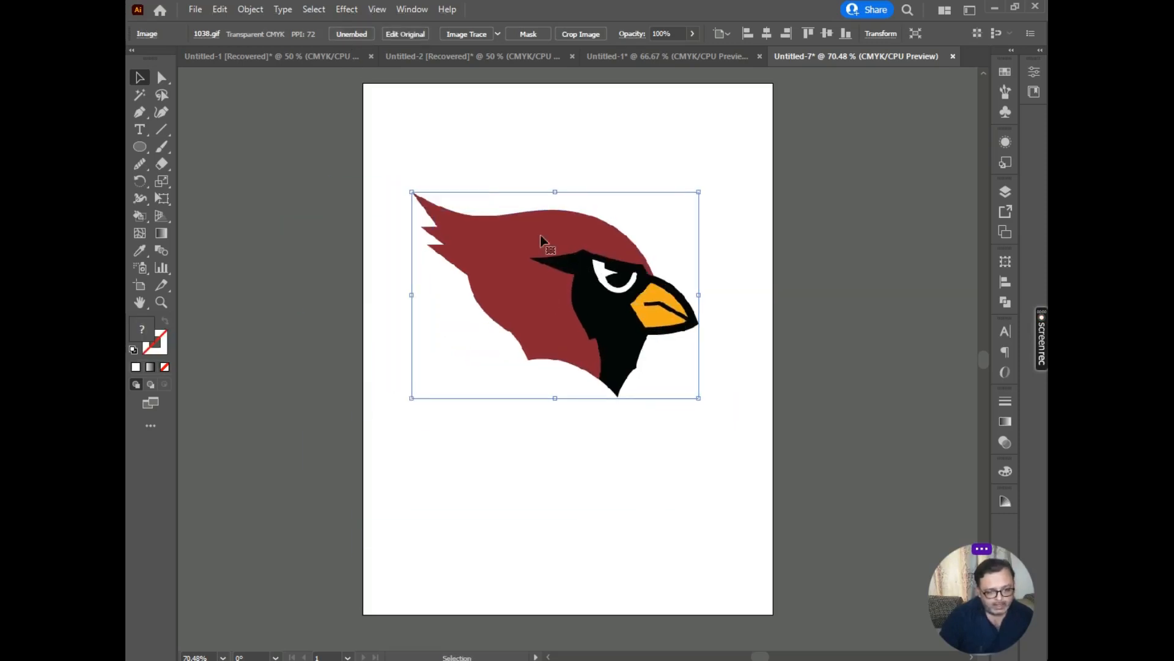
left_click(343, 33)
left_click(525, 321)
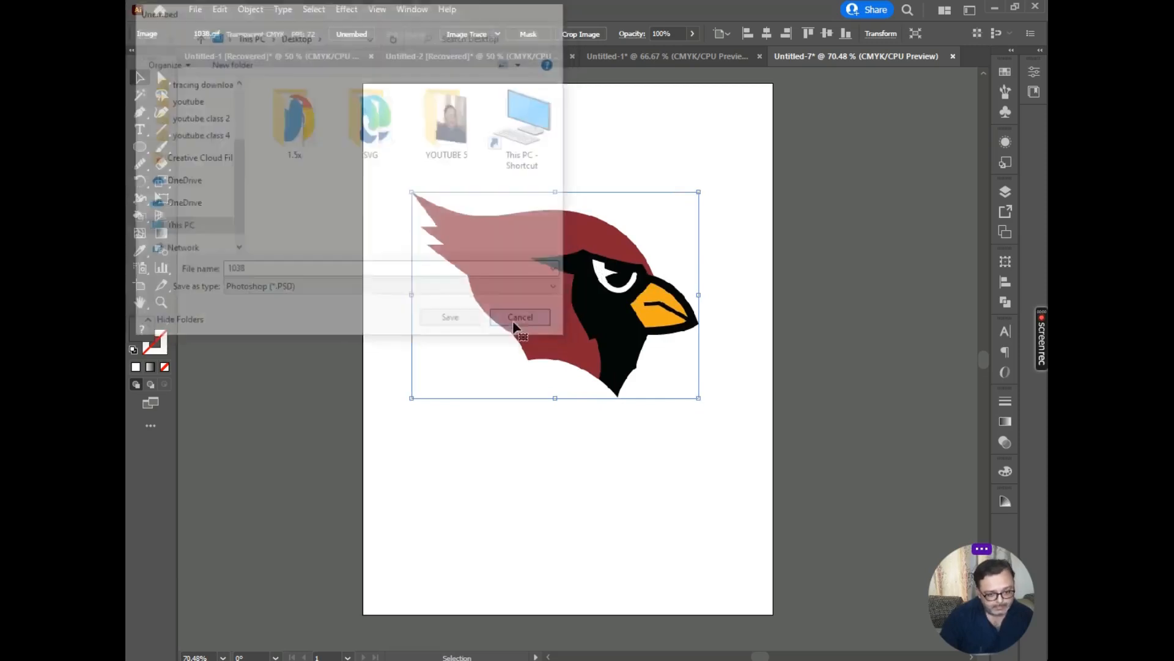
key("ctrl+z")
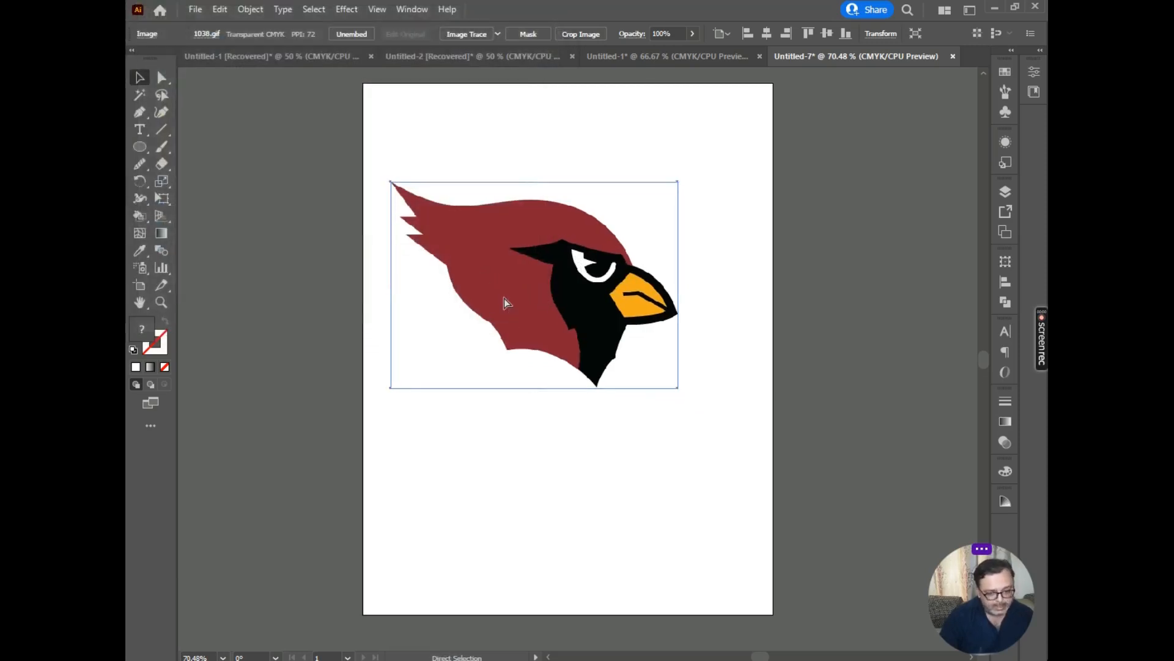
key("ctrl+z")
key("ctrl+z")
key("ctrl+z")
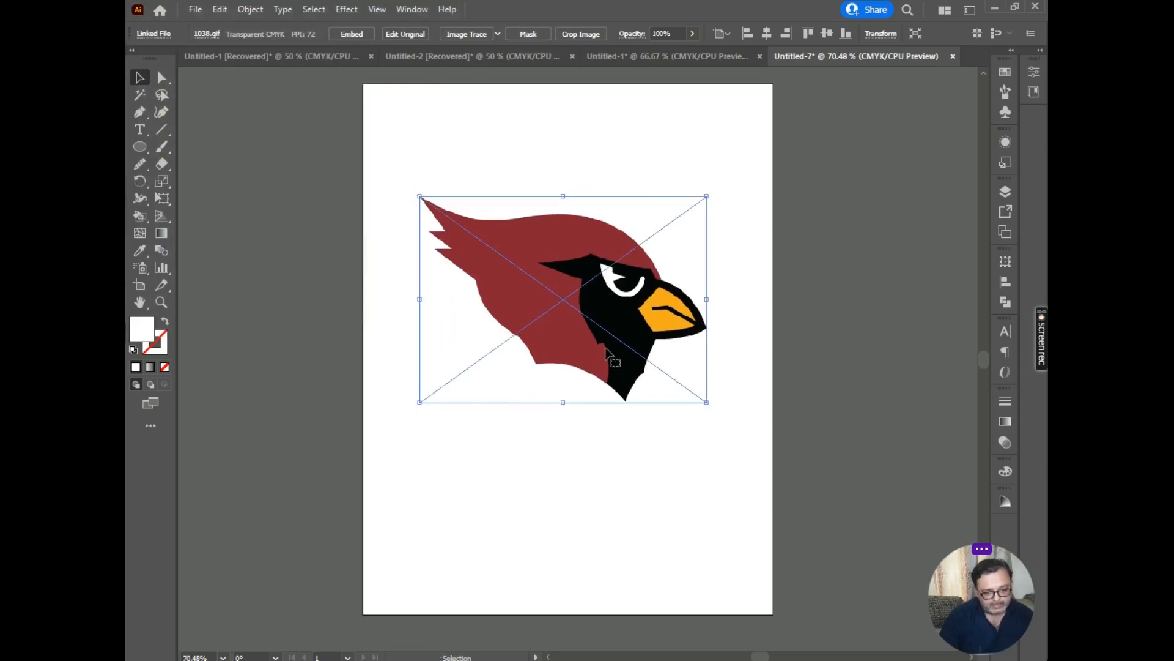
Step: Turn the layer holding the bird image into a template and add a new layer above it
left_click(1007, 195)
left_click(411, 9)
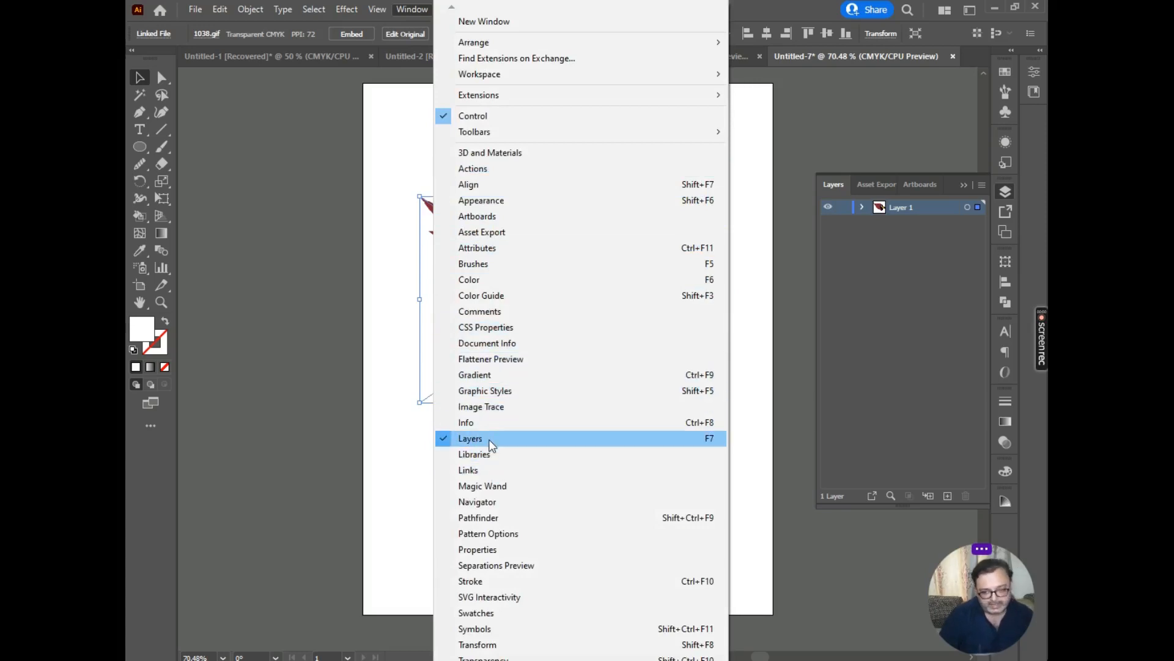
left_click(881, 105)
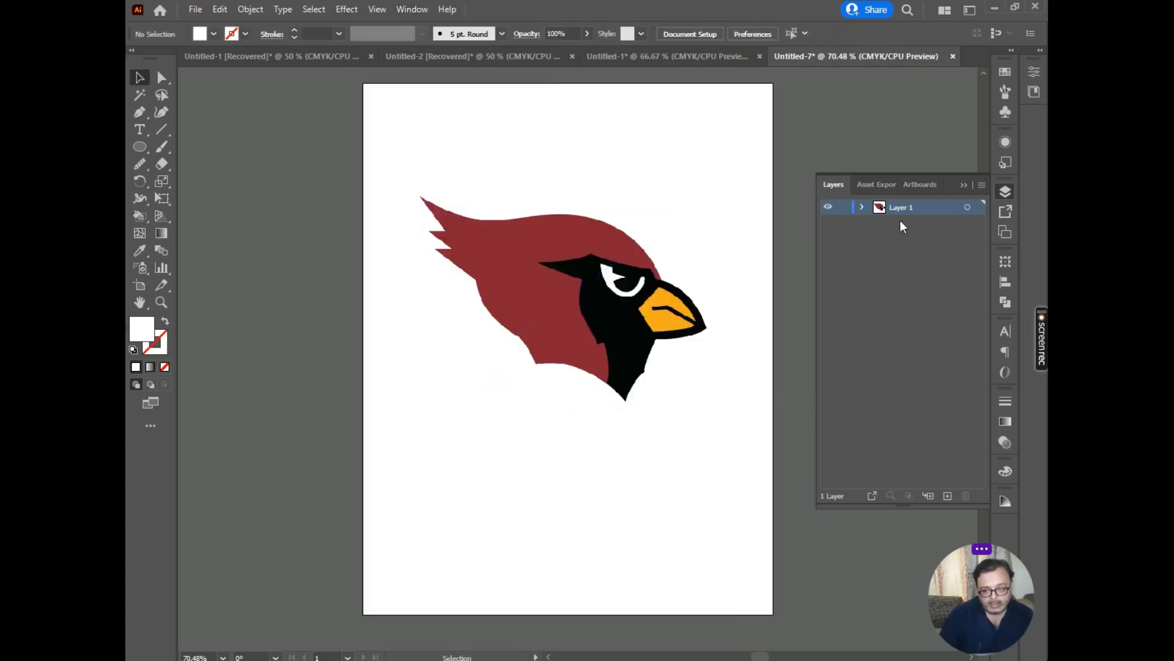
left_click(983, 185)
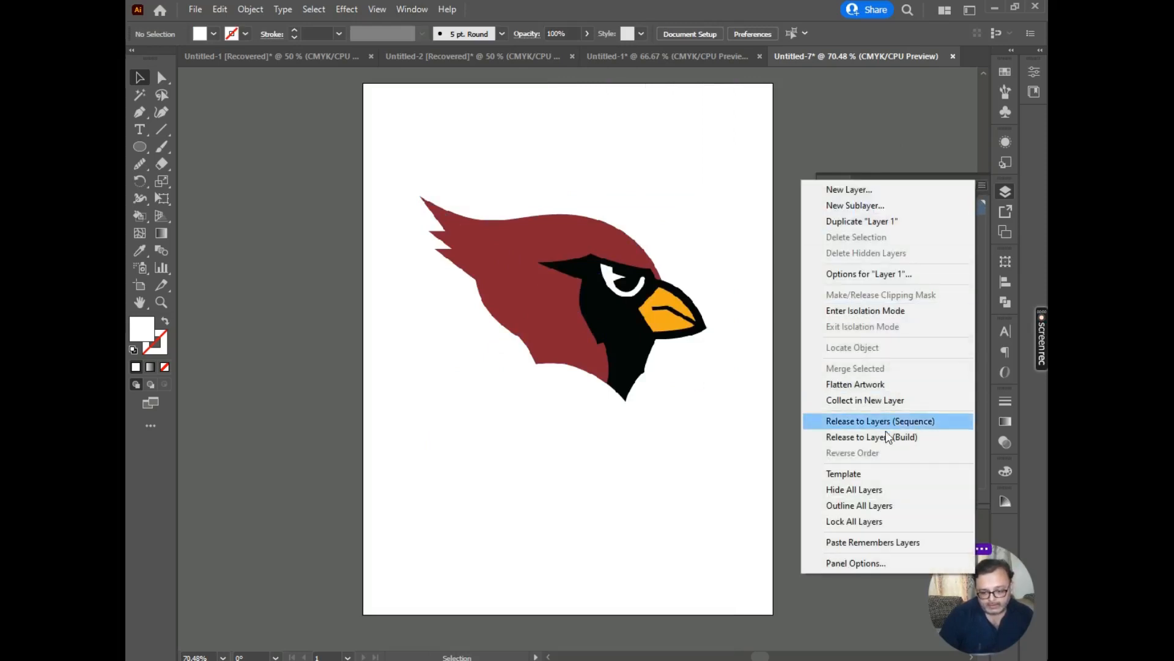
left_click(868, 476)
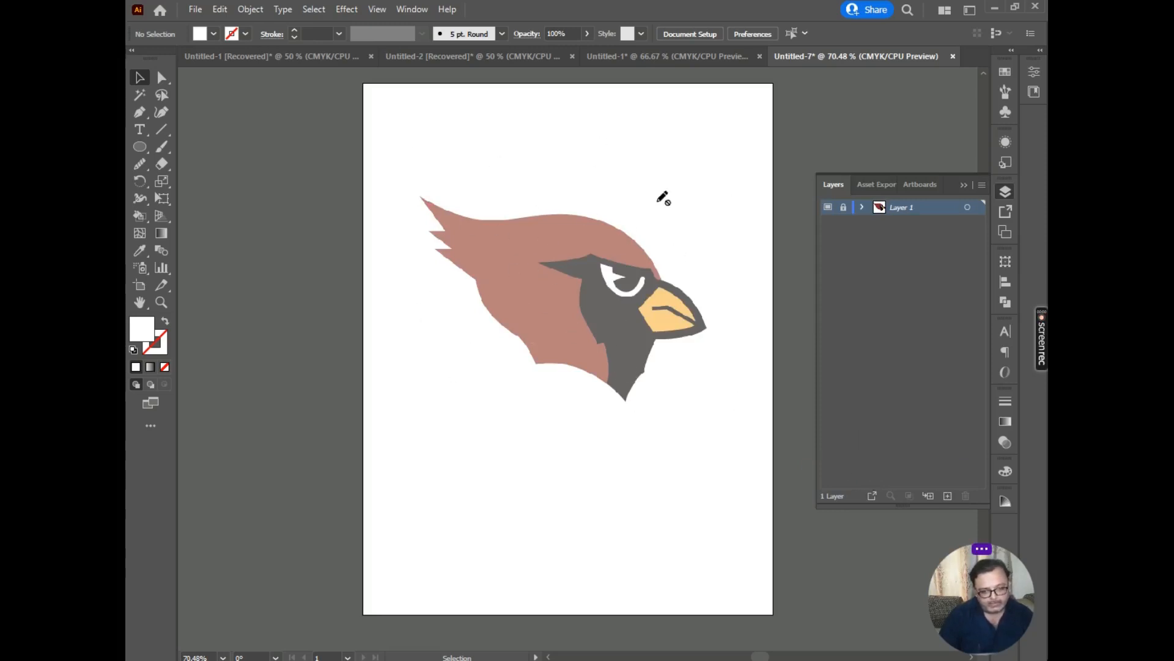
left_click(947, 496)
Step: Start a Pen path on the new layer at the tip of the bird's uppermost crest feather
left_click(141, 113)
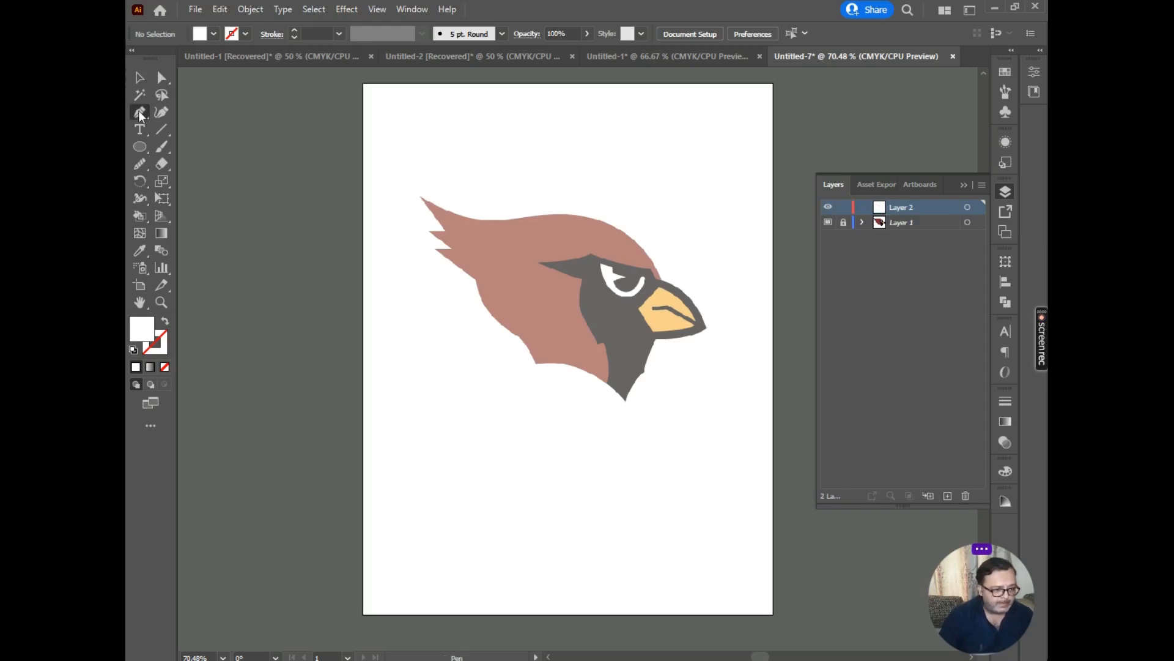
key("ctrl+1")
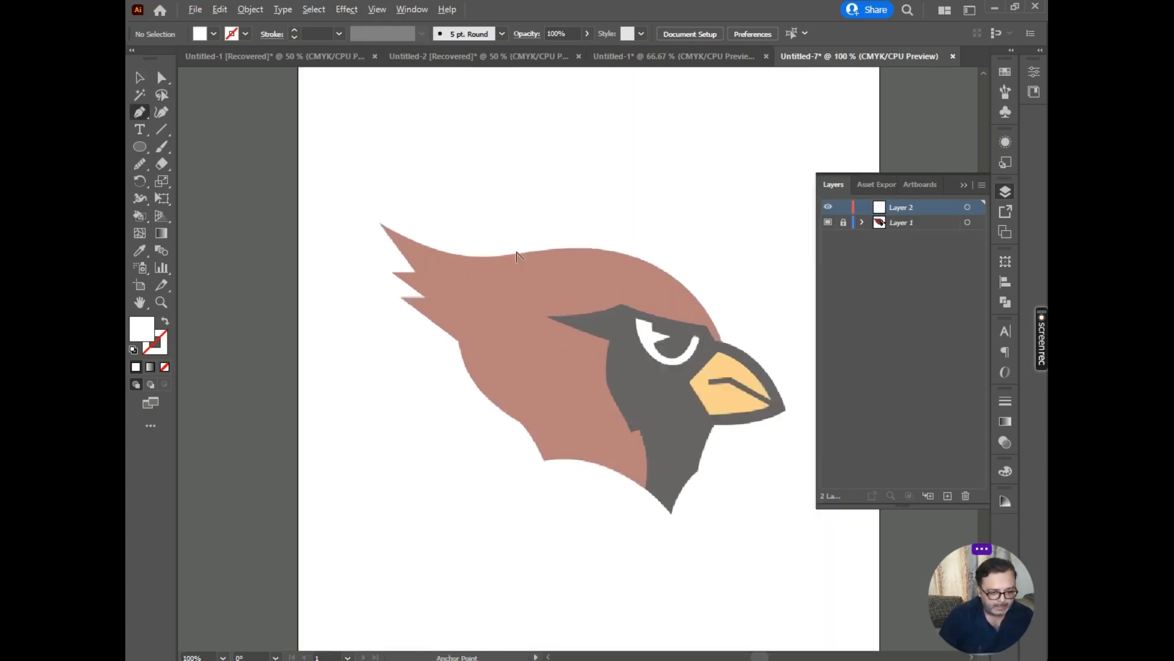
key("ctrl+plus")
left_click_drag(569, 325, 616, 285)
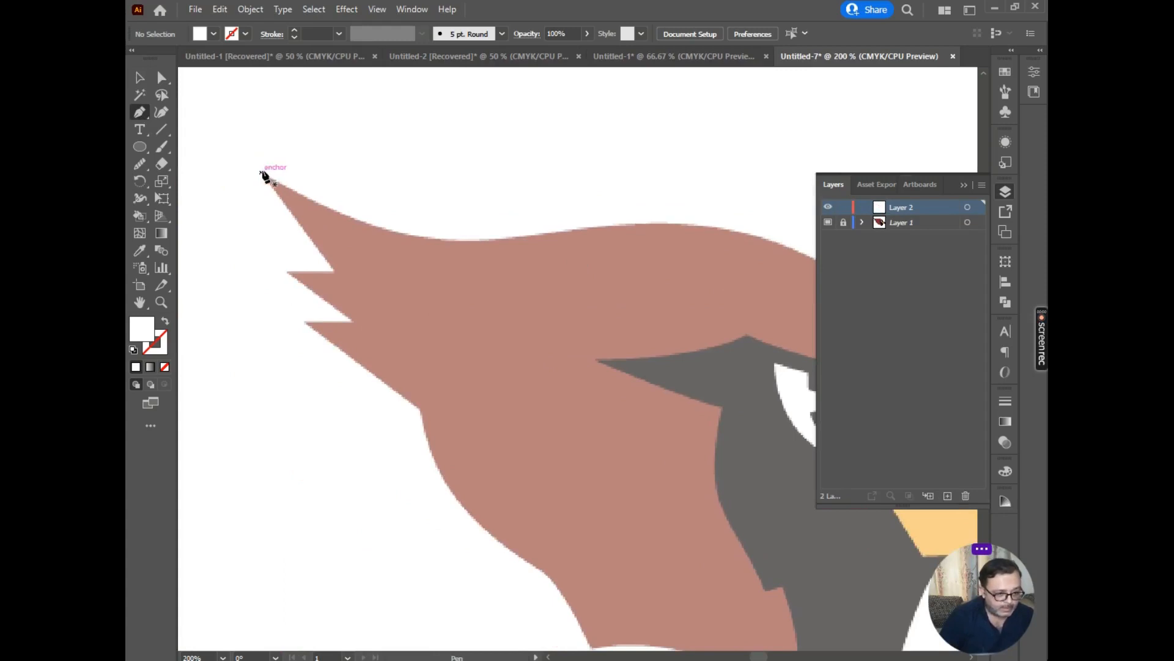
left_click(262, 174)
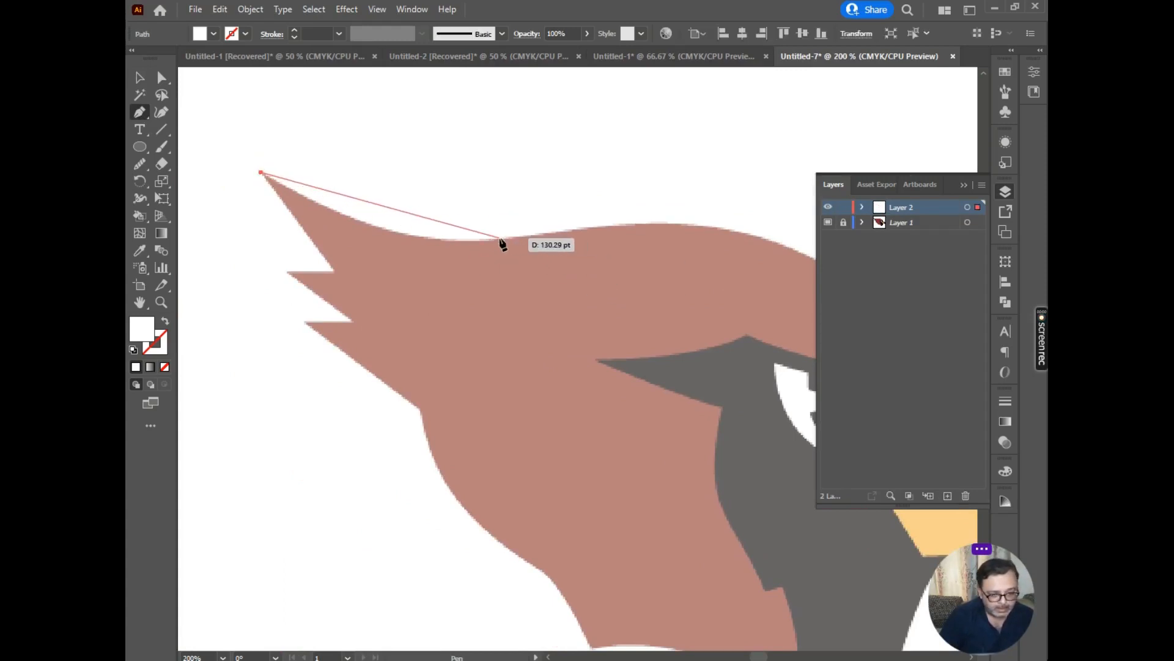
left_click_drag(500, 239, 781, 276)
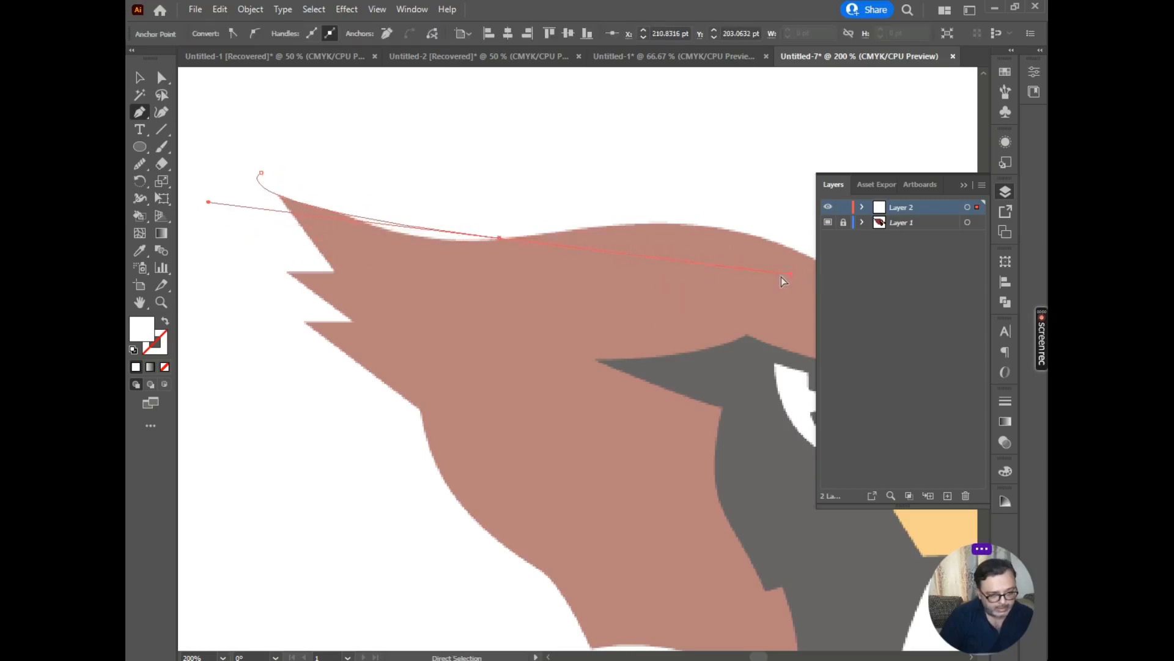
key("ctrl+z")
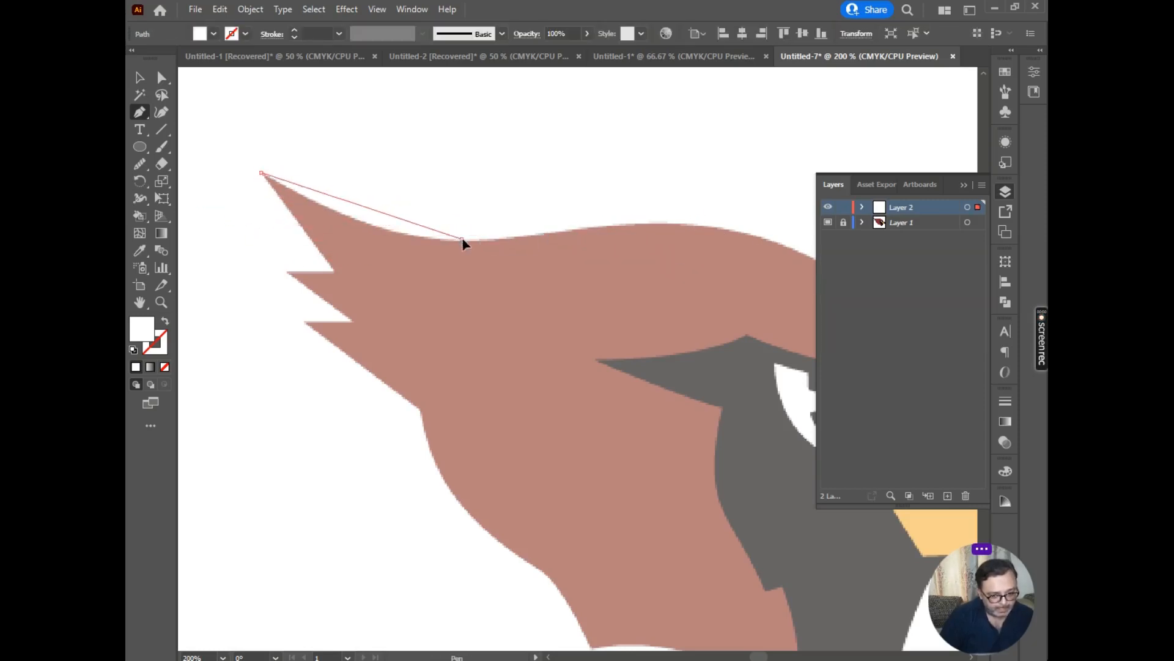
left_click_drag(461, 238, 312, 218)
left_click(461, 239)
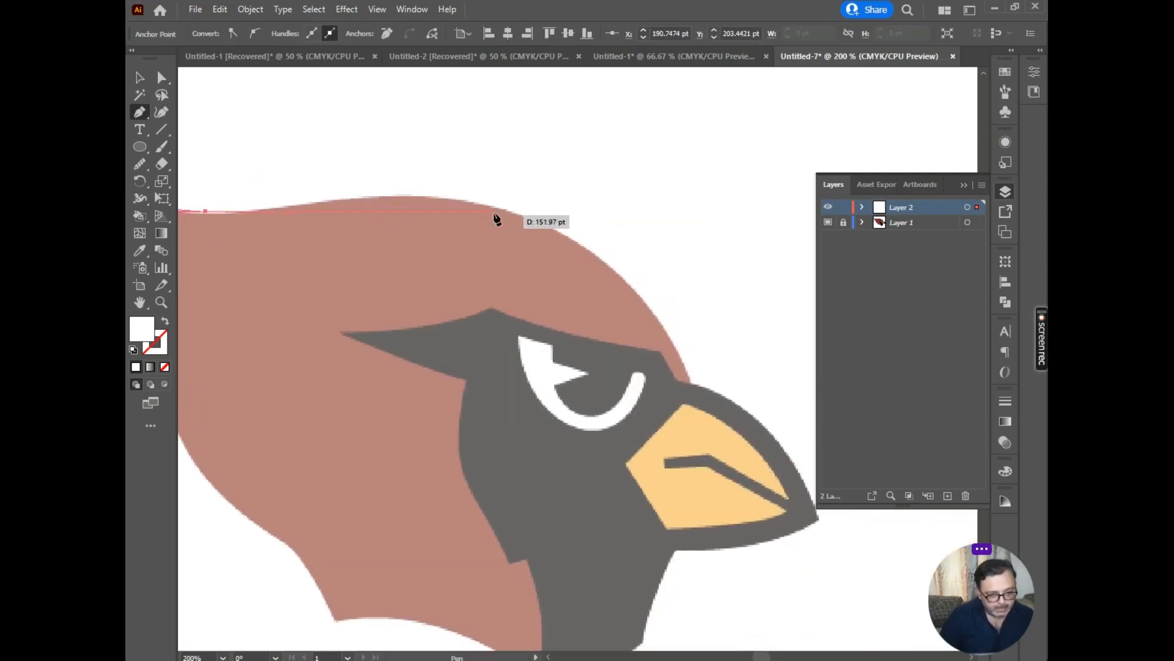
left_click_drag(493, 208, 508, 230)
key("ctrl+z")
key("ctrl+z")
left_click_drag(331, 246, 664, 274)
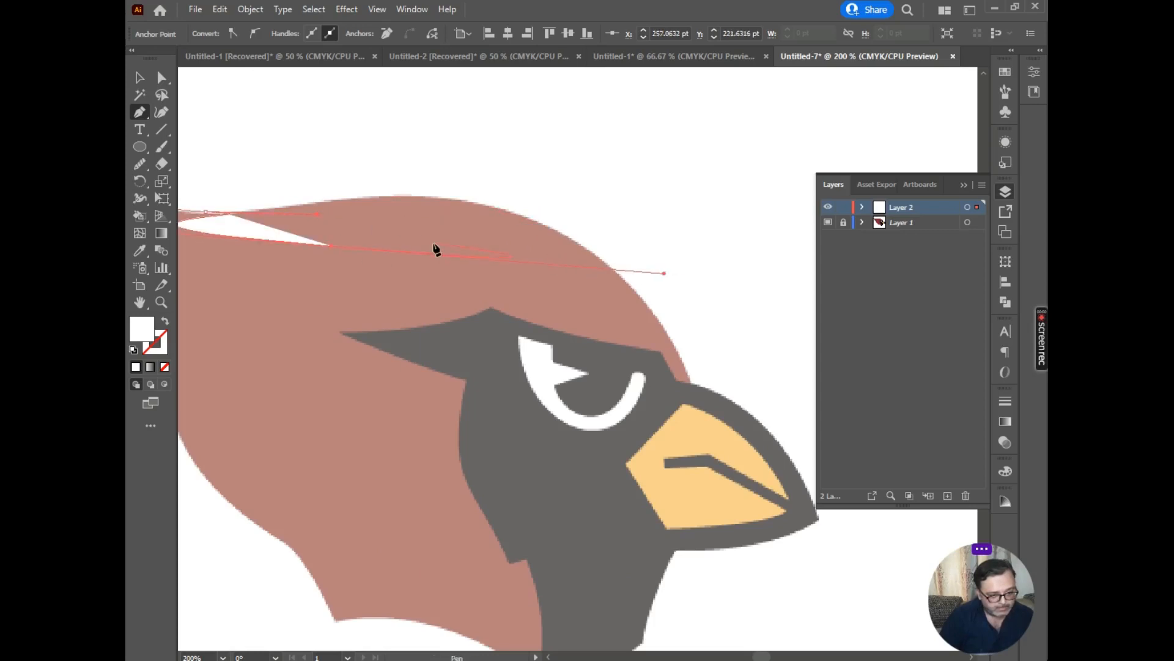
key("ctrl+z")
left_click_drag(351, 294, 640, 289)
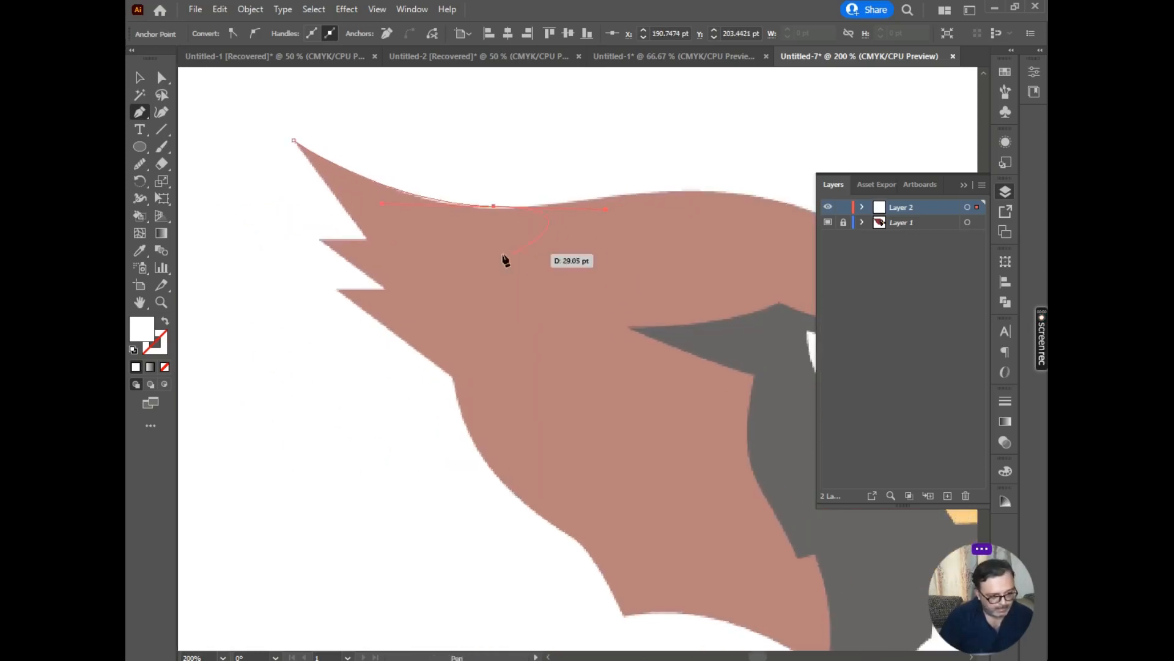
left_click(164, 367)
left_click(157, 344)
key("d")
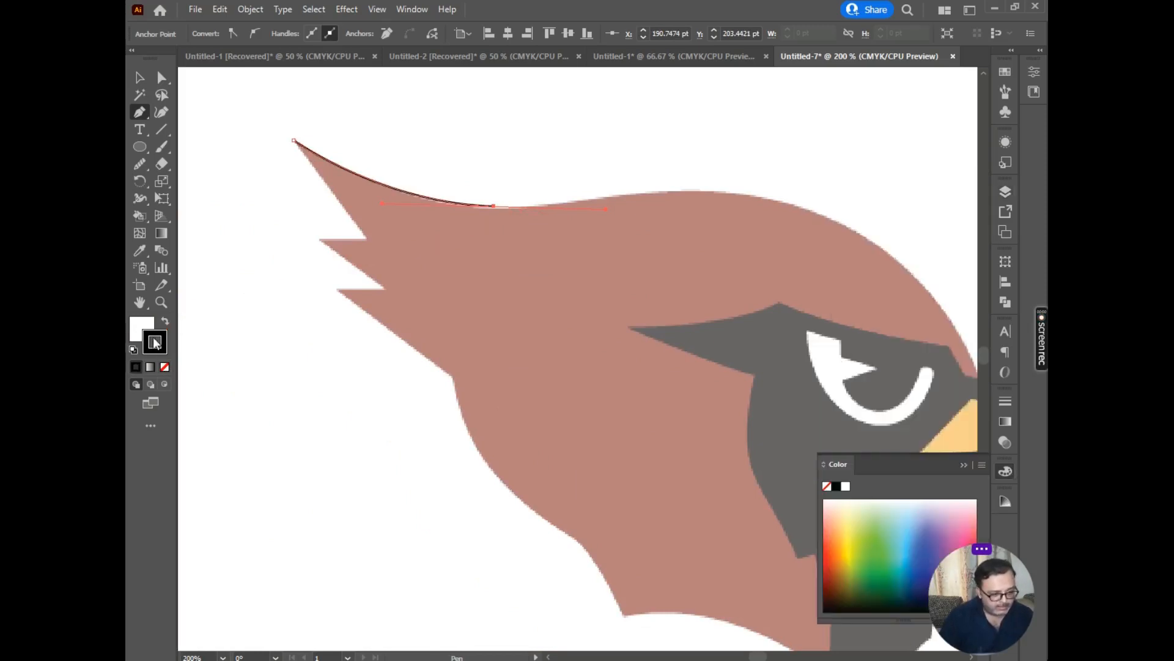
key("x")
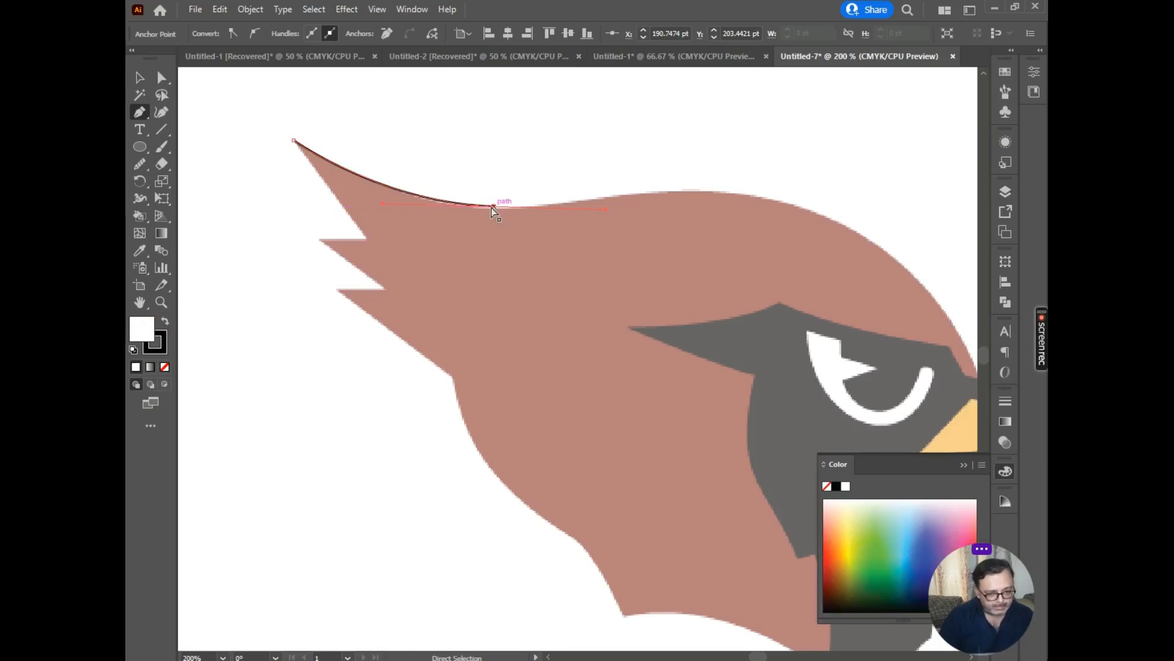
key("ctrl+z")
key("ctrl+z")
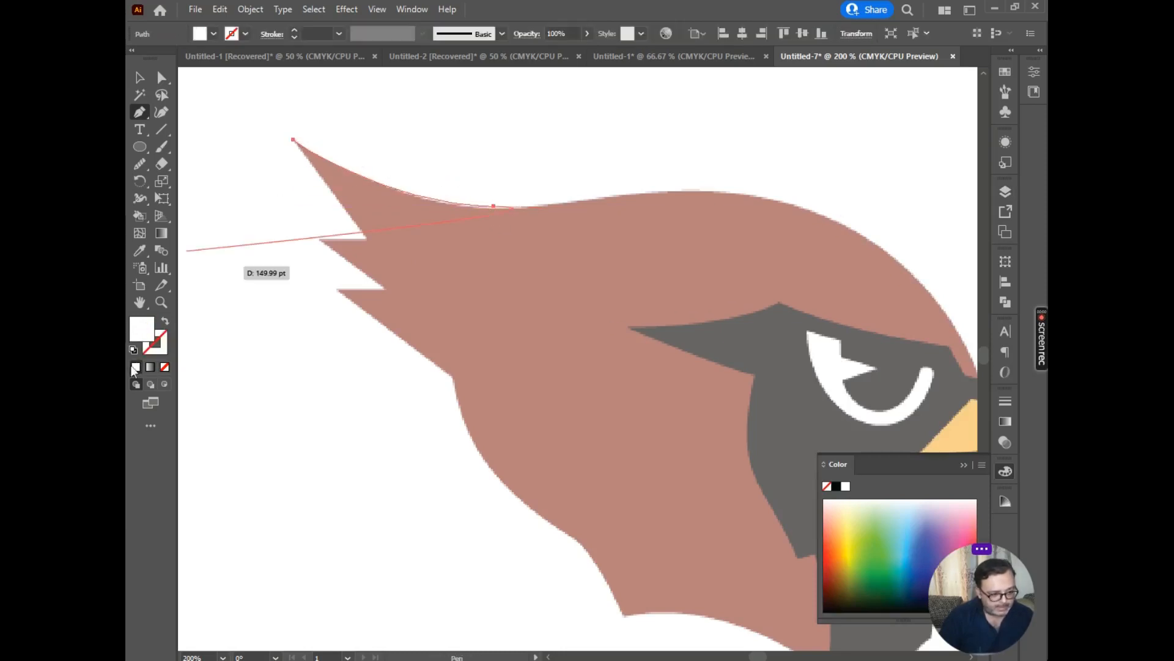
left_click(133, 351)
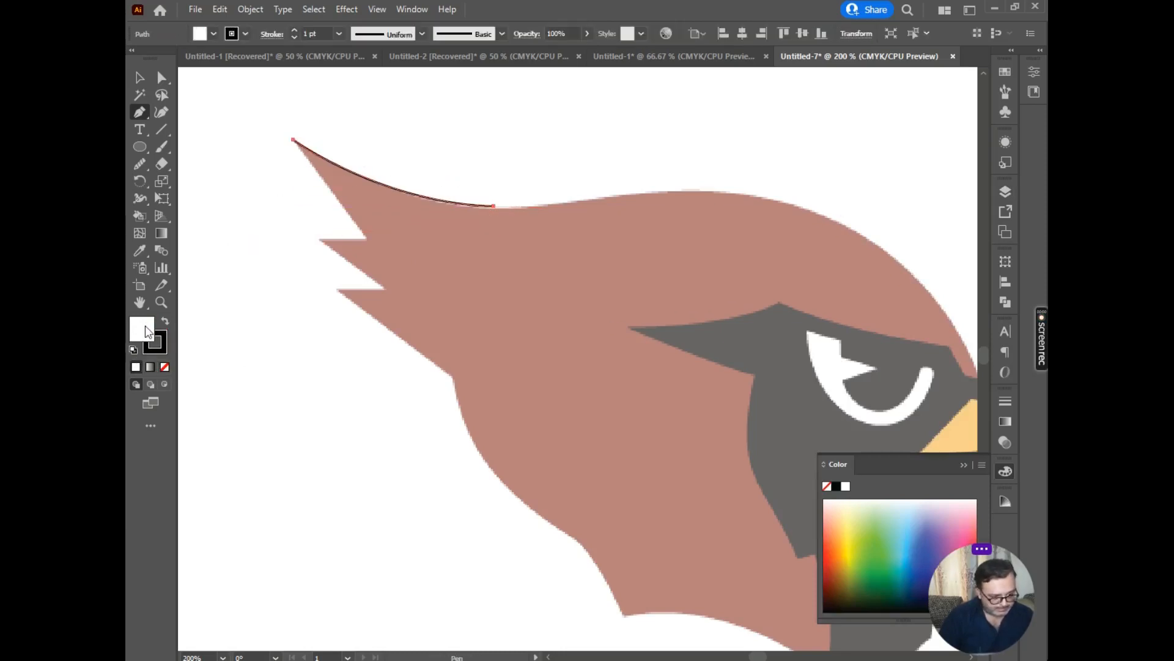
left_click(166, 367)
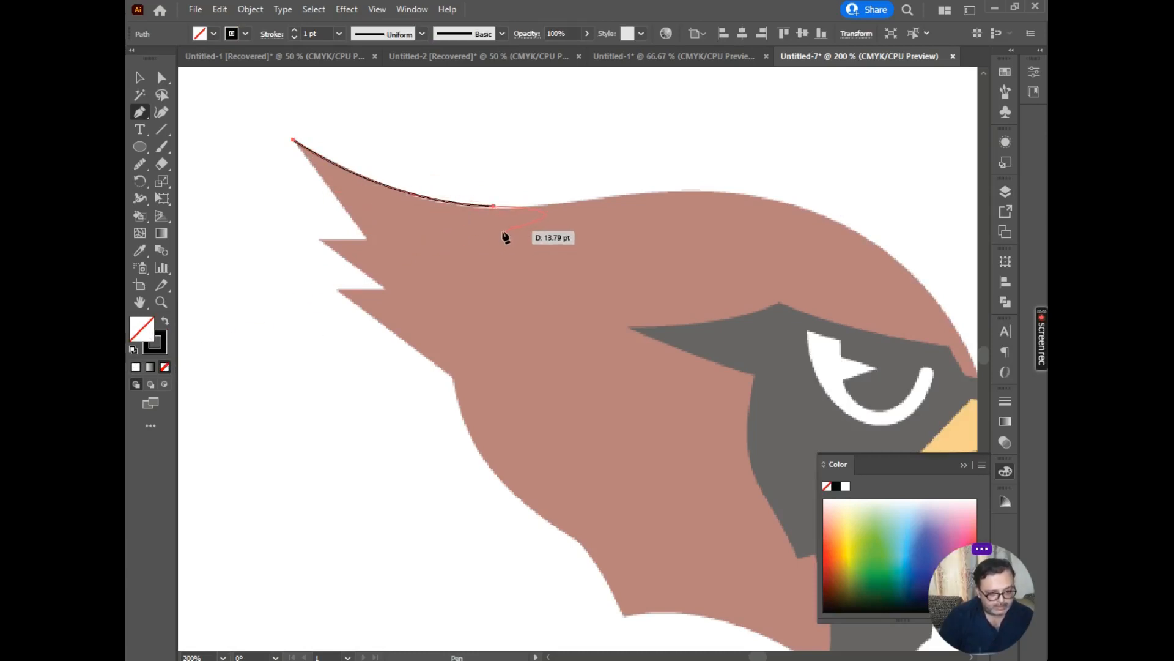
key("shift+x")
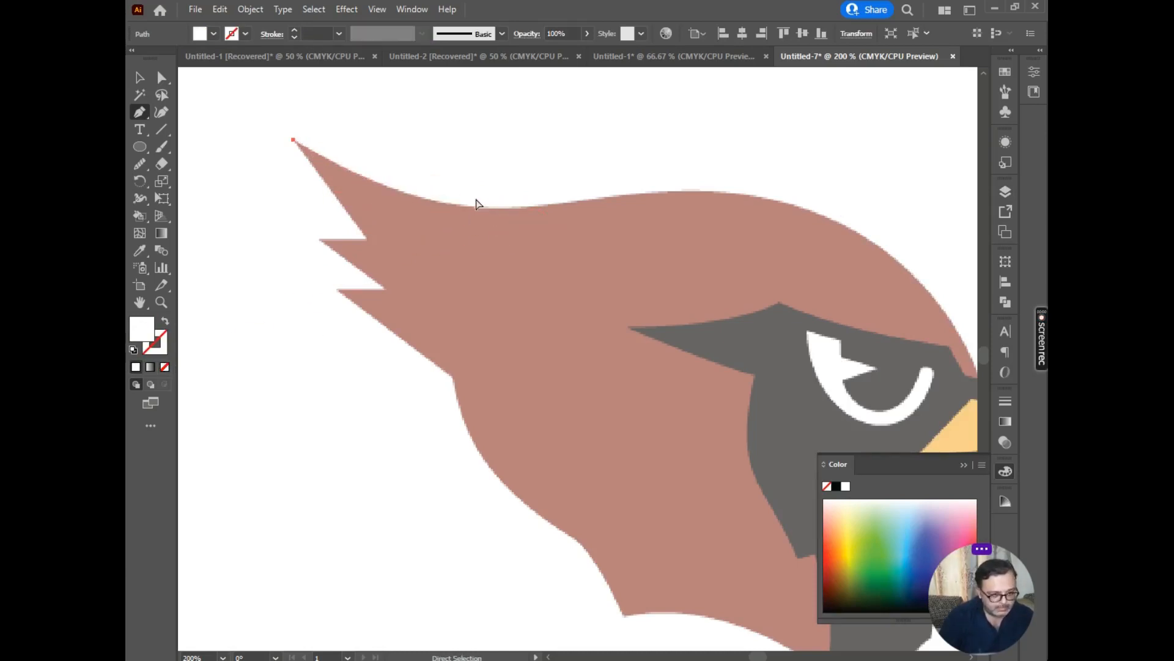
Step: Give the path a black 1 pt stroke with no fill and trace the head's upper edge from the crest tip to the beak
left_click(134, 350)
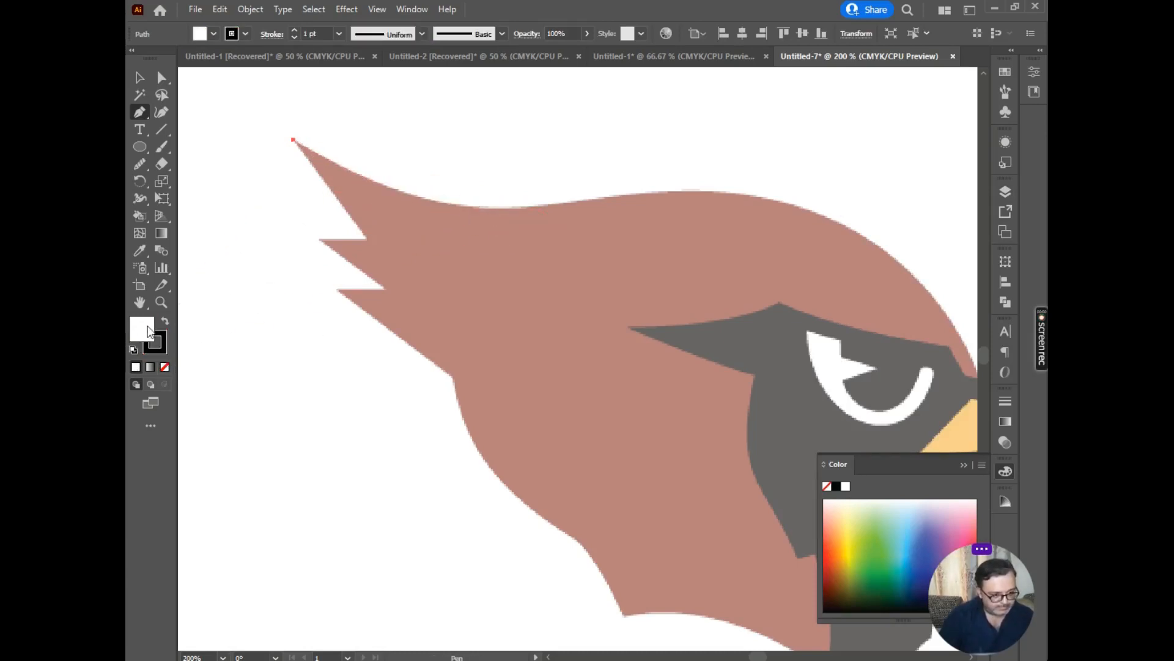
left_click(165, 367)
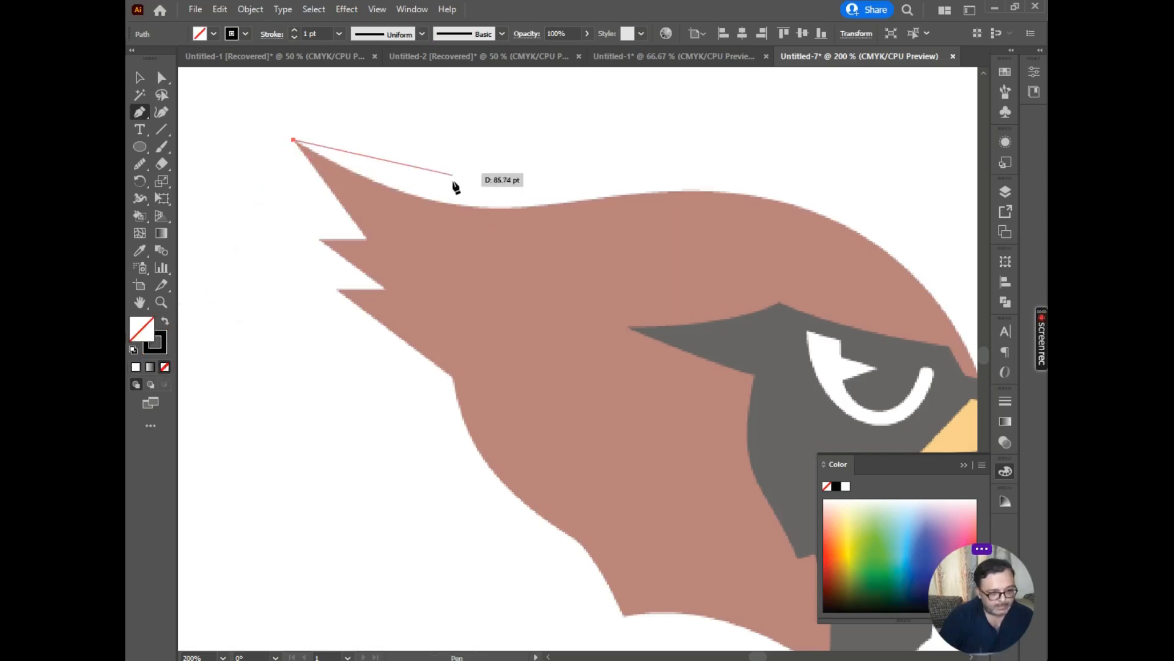
left_click_drag(447, 204, 506, 209)
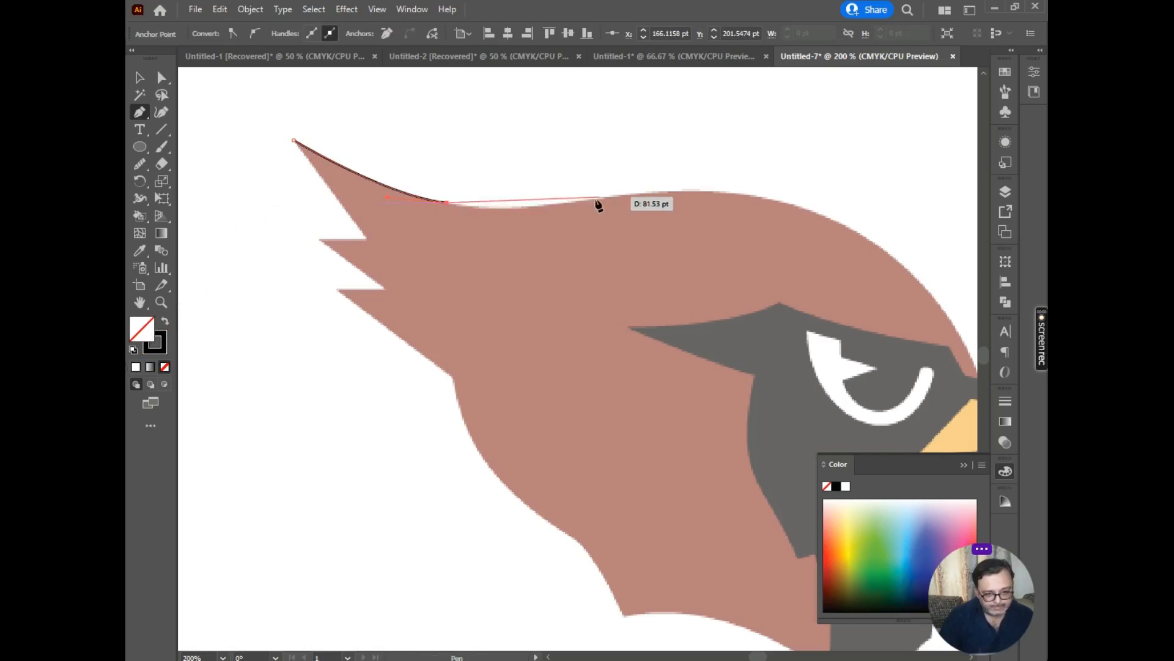
left_click_drag(581, 200, 641, 183)
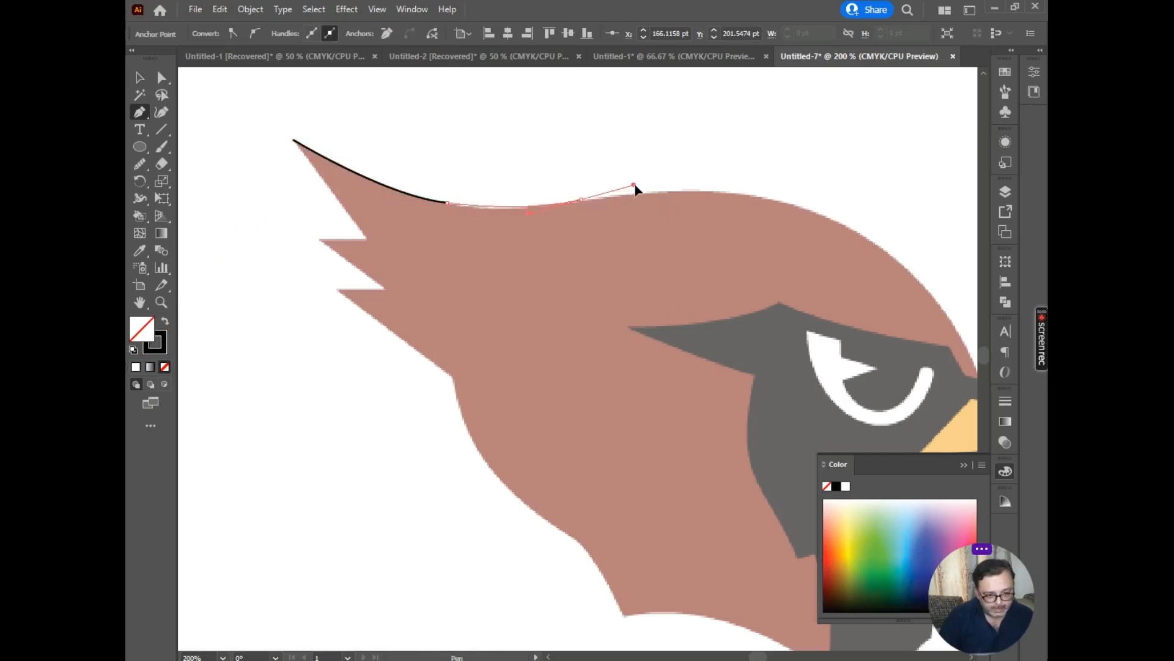
left_click(581, 200)
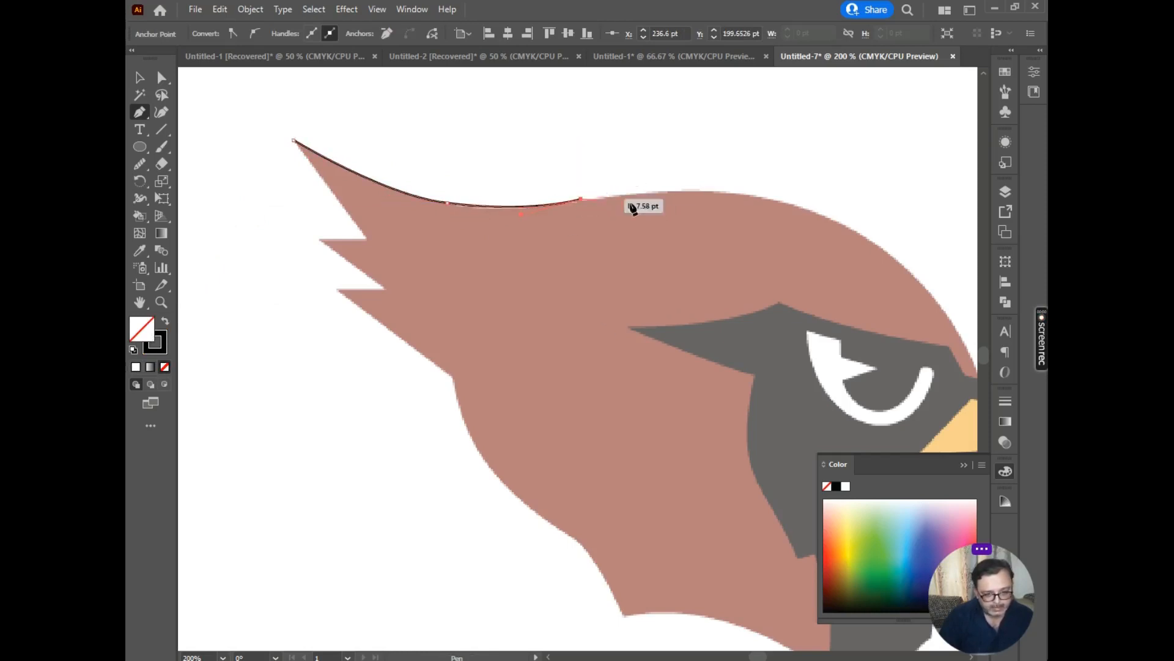
left_click_drag(852, 233, 642, 204)
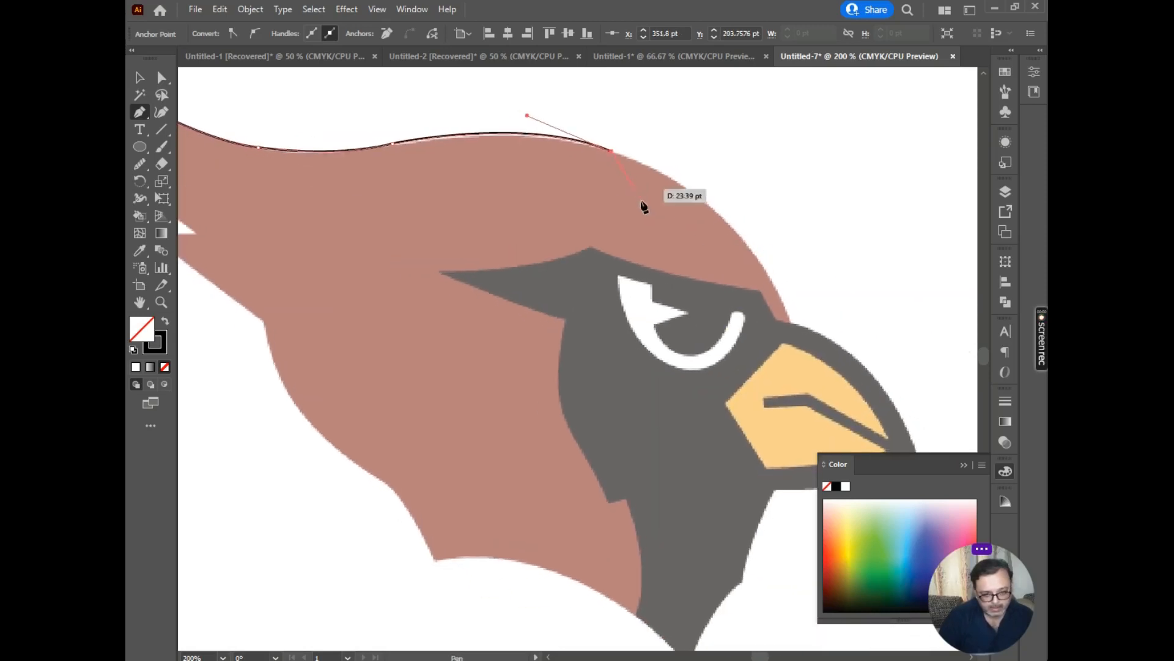
left_click_drag(789, 320, 835, 456)
left_click(789, 321)
Step: Continue the path around the beak's outer edge, over its tip and along its underside to the throat
left_click_drag(722, 292, 571, 140)
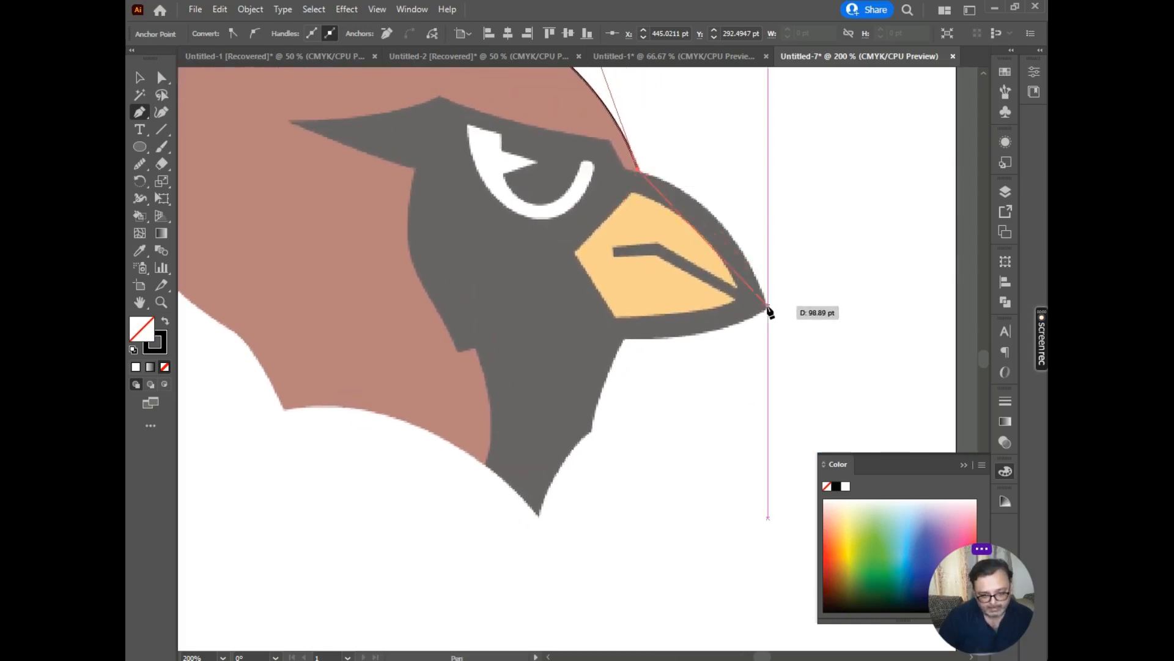
left_click_drag(768, 309, 802, 430)
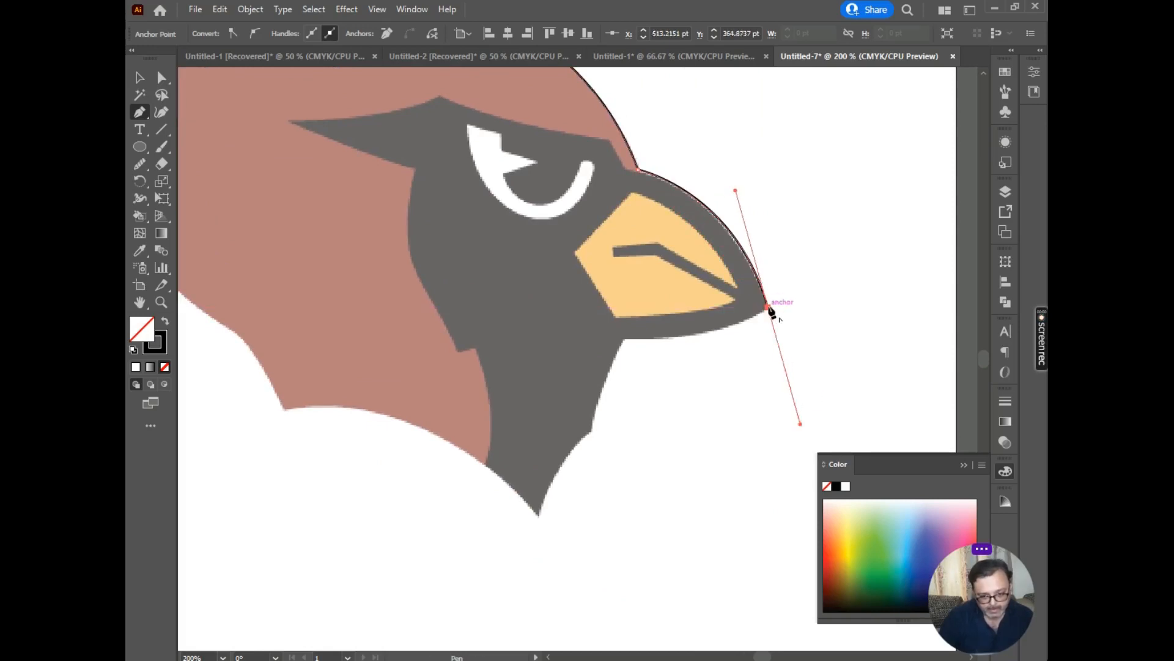
left_click_drag(624, 339, 524, 333)
left_click(625, 336)
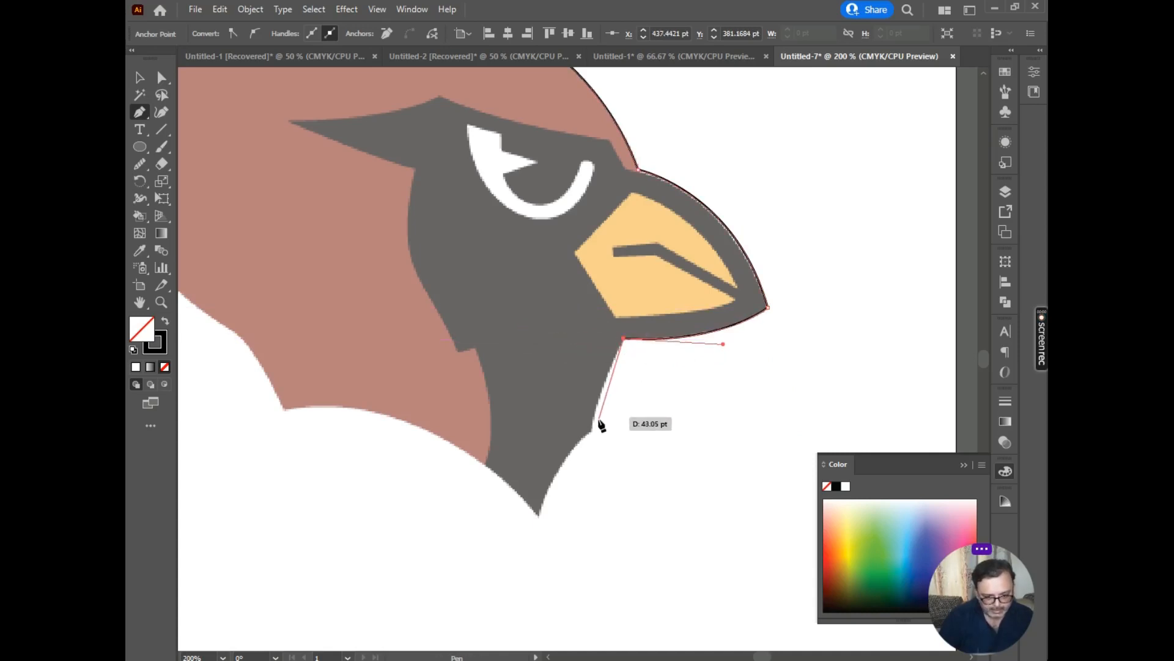
Step: Continue the path from the throat down the front of the neck to the pointed lower tip of the dark area
left_click_drag(591, 431, 592, 430)
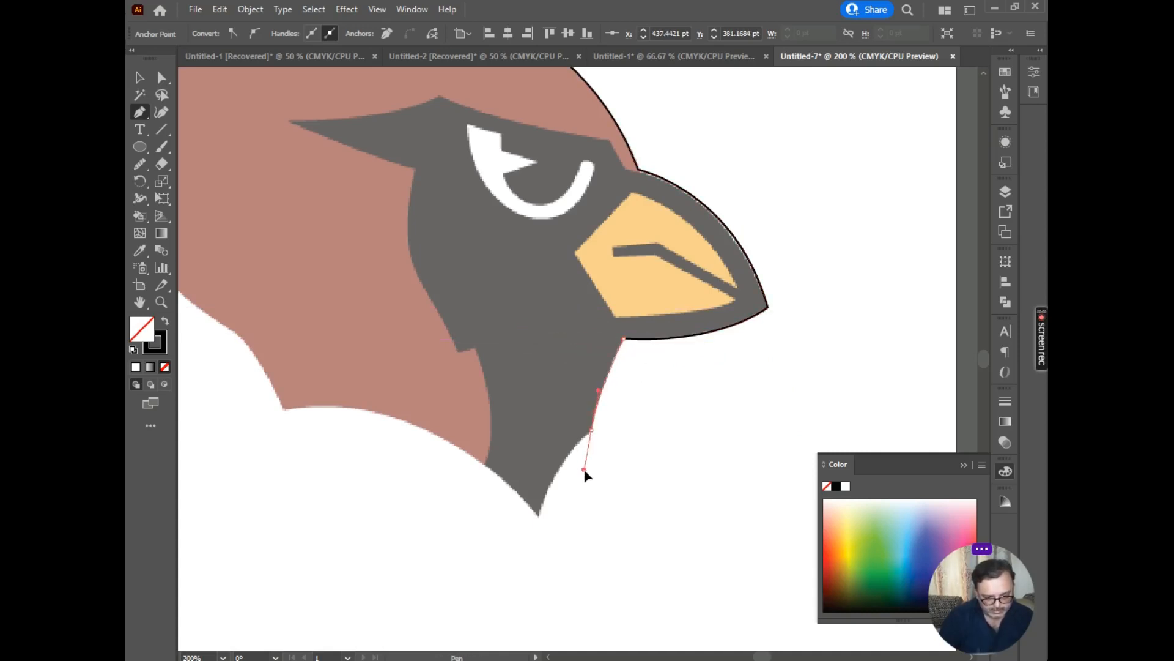
left_click_drag(585, 474, 585, 474)
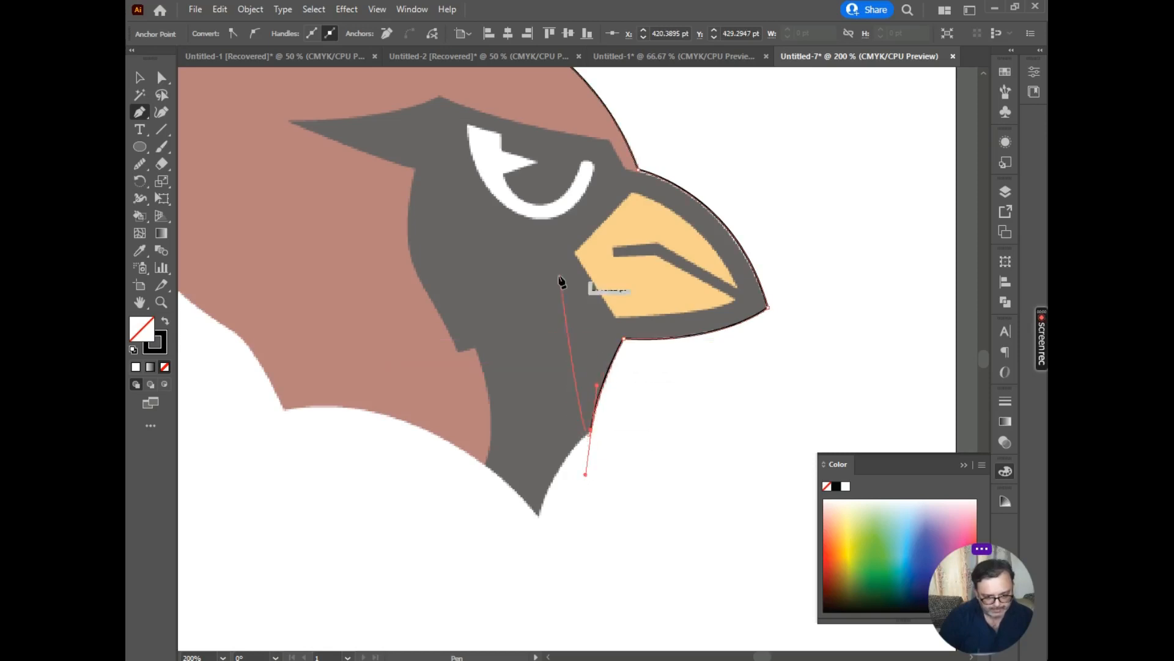
left_click(588, 430)
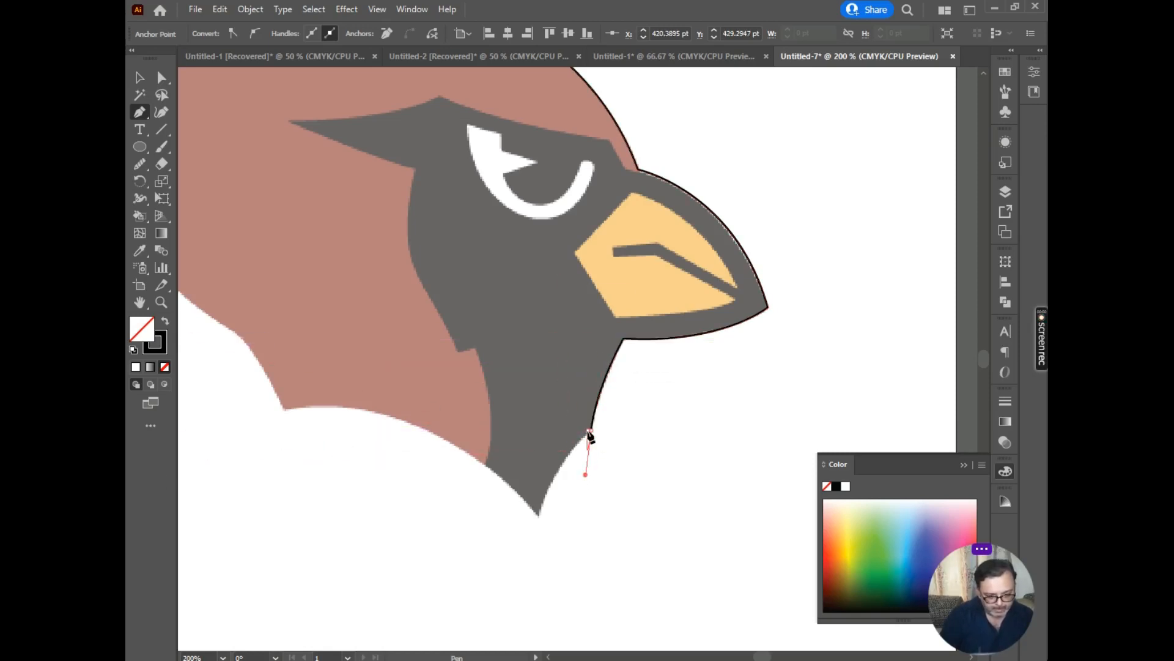
key("ctrl+z")
left_click(591, 432)
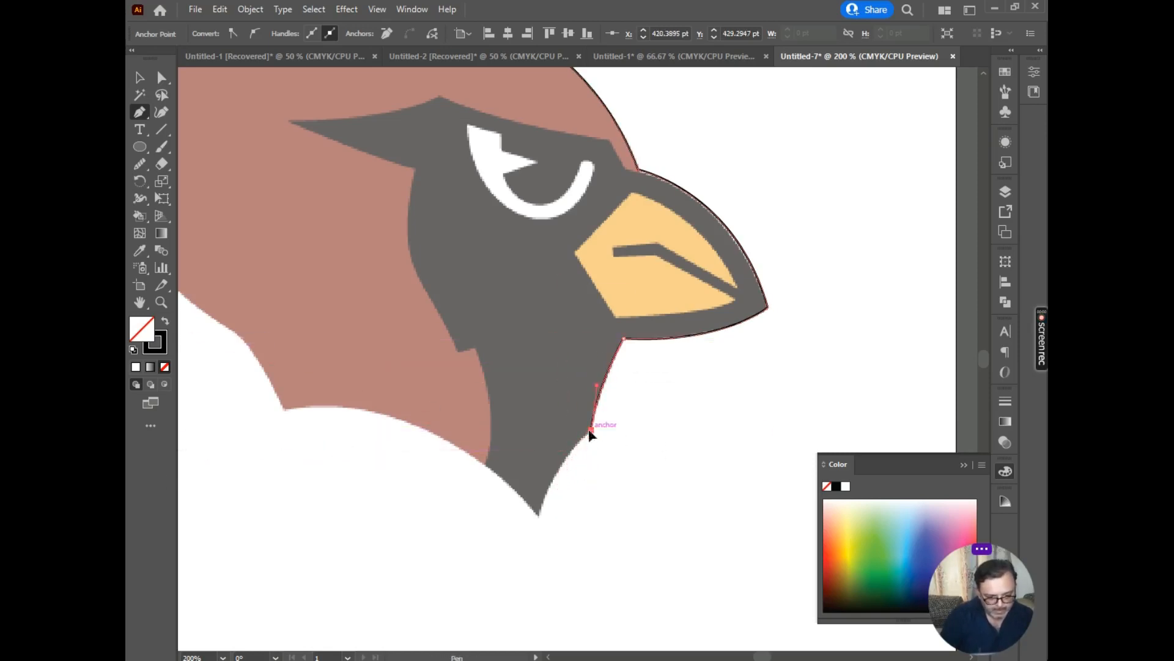
left_click_drag(541, 514, 528, 557)
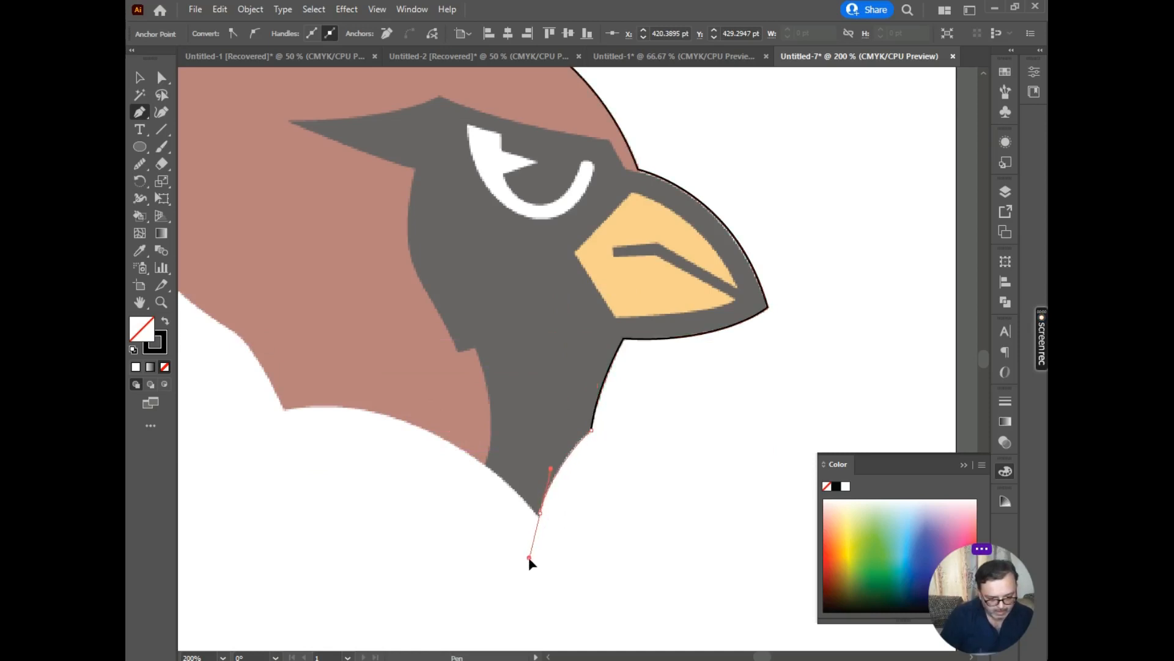
left_click(541, 515)
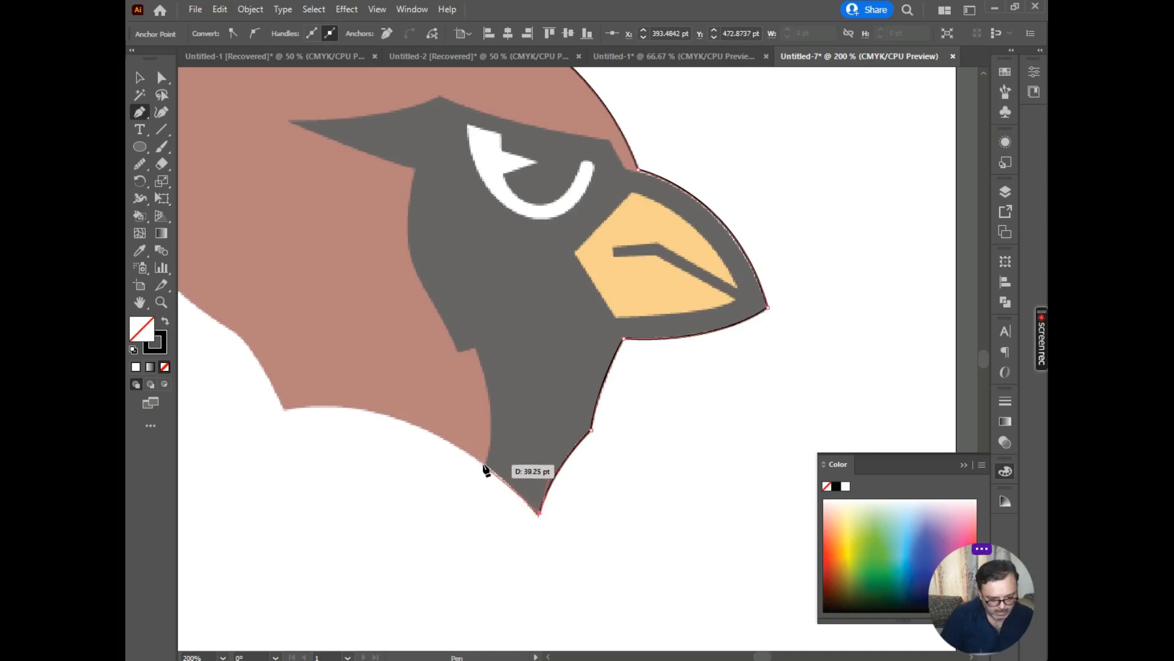
Step: Continue the path along the neck's curved lower edge to its rear corner and make that anchor a corner point
left_click_drag(501, 393, 758, 384)
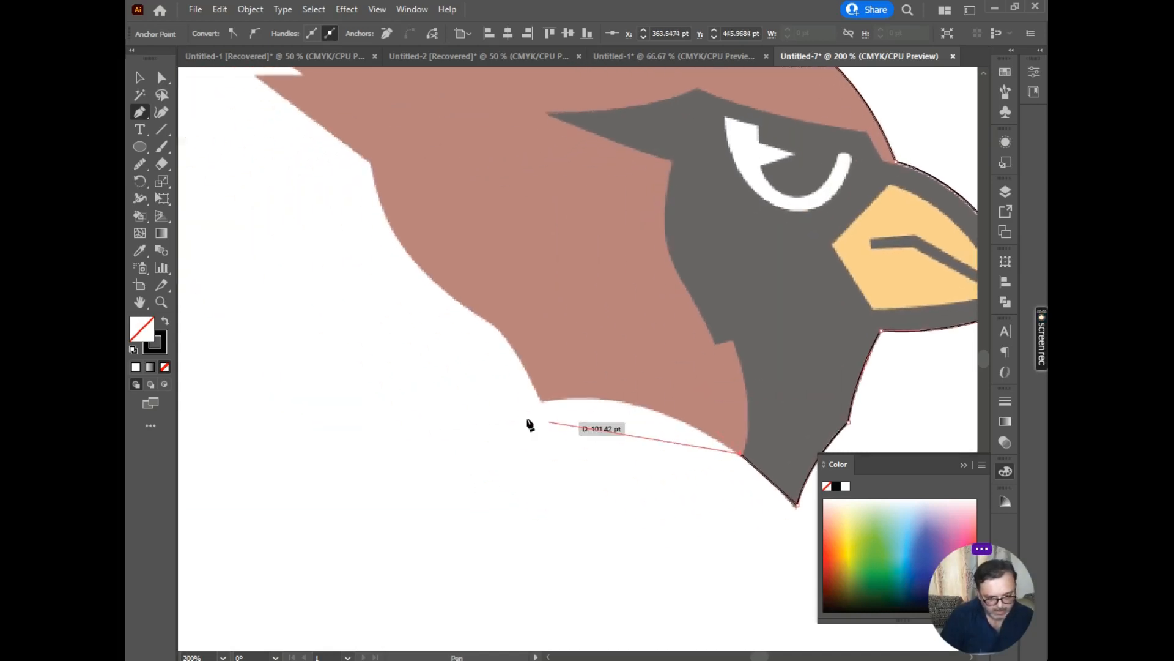
left_click_drag(541, 403, 435, 422)
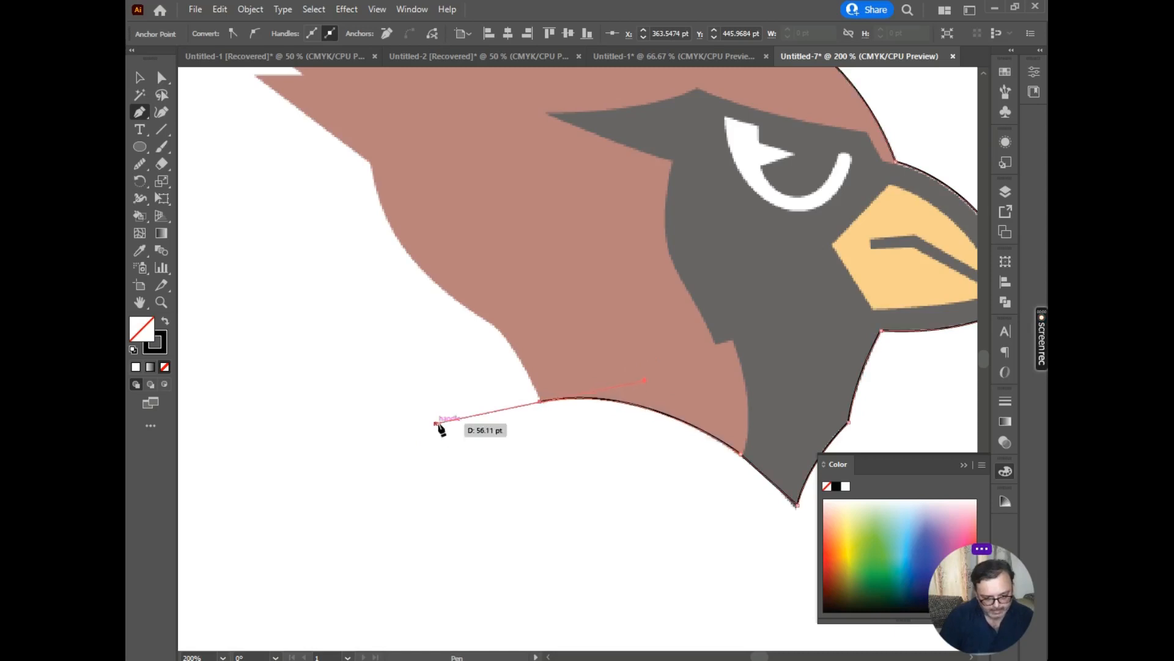
left_click(541, 403)
left_click_drag(570, 355, 629, 451)
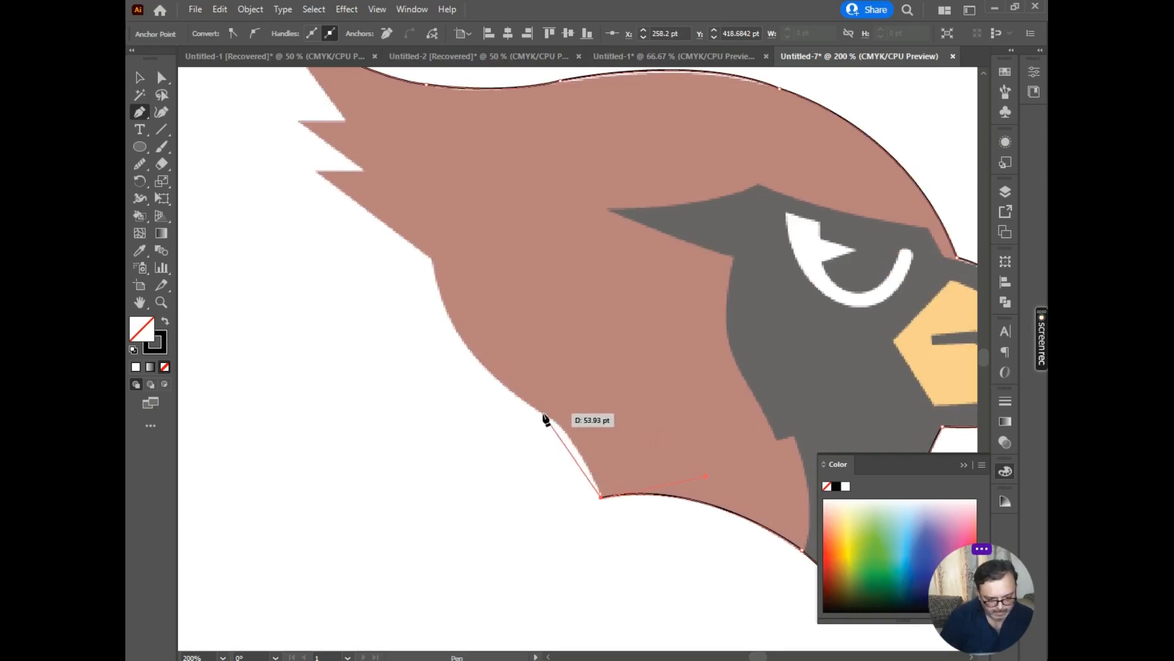
left_click(543, 413)
left_click_drag(492, 335, 463, 298)
key("ctrl+z")
Step: Trace the lower back edge of the neck from the rear corner with a short straight segment and a curve around the bulge
left_click(581, 456)
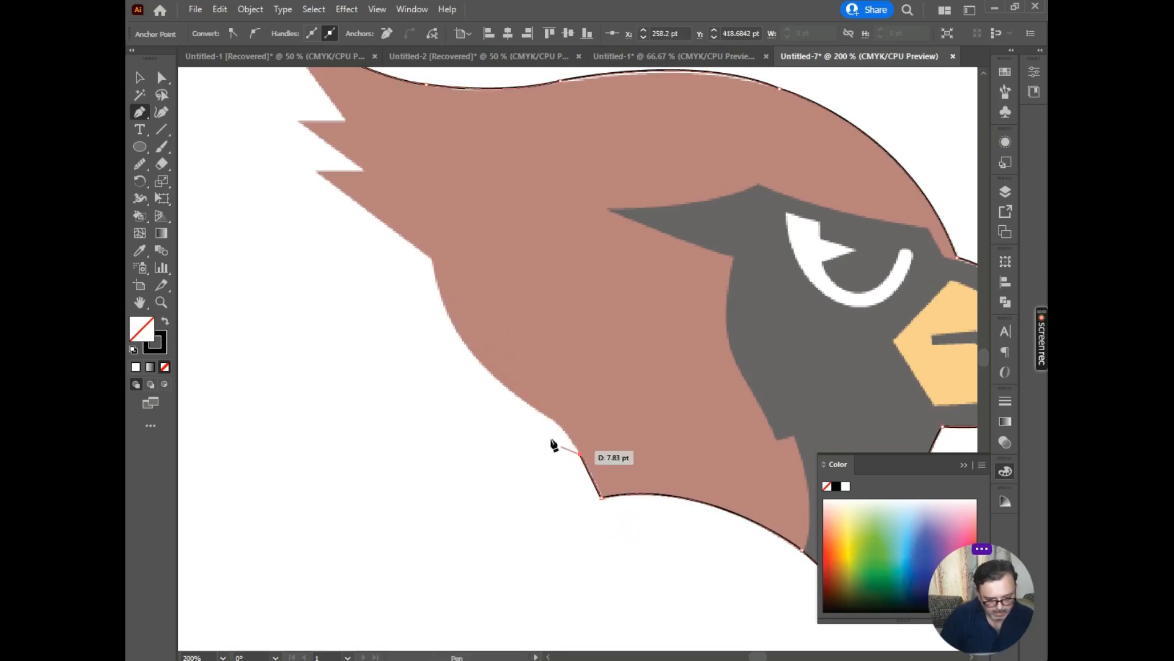
left_click(529, 409)
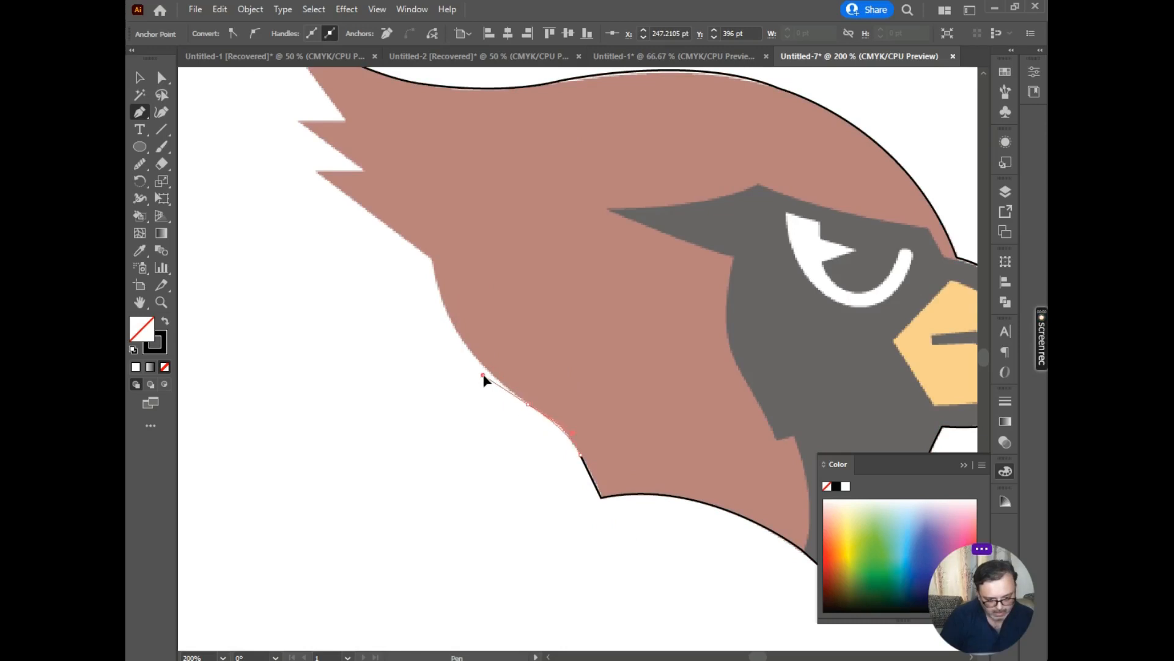
left_click(481, 380)
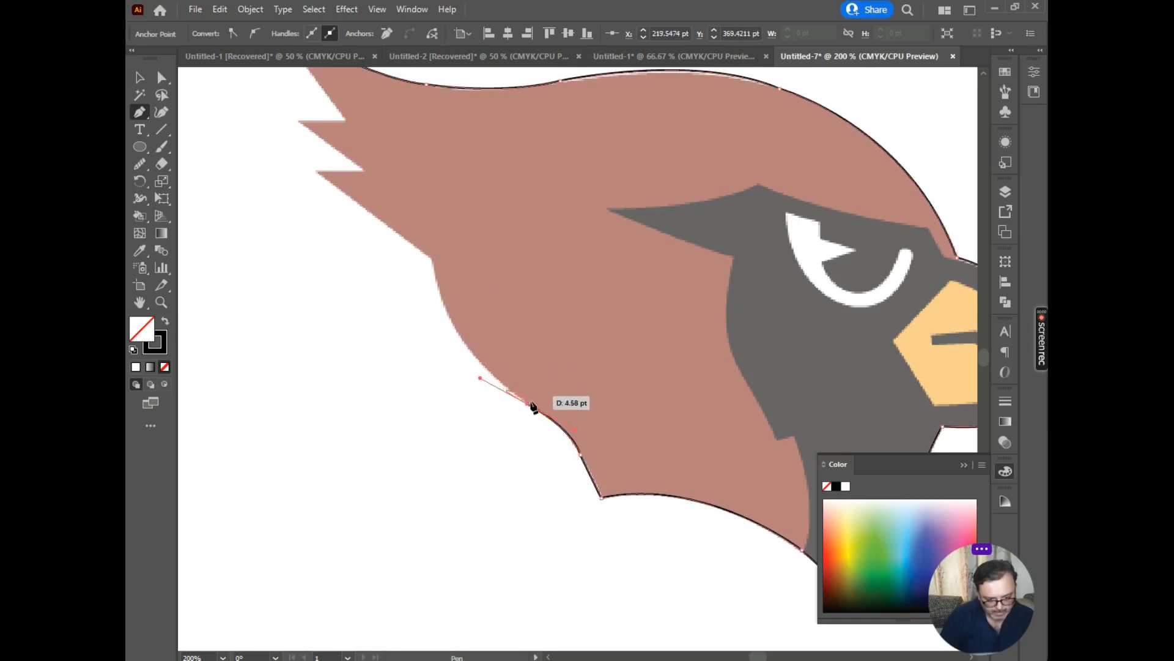
left_click(524, 403)
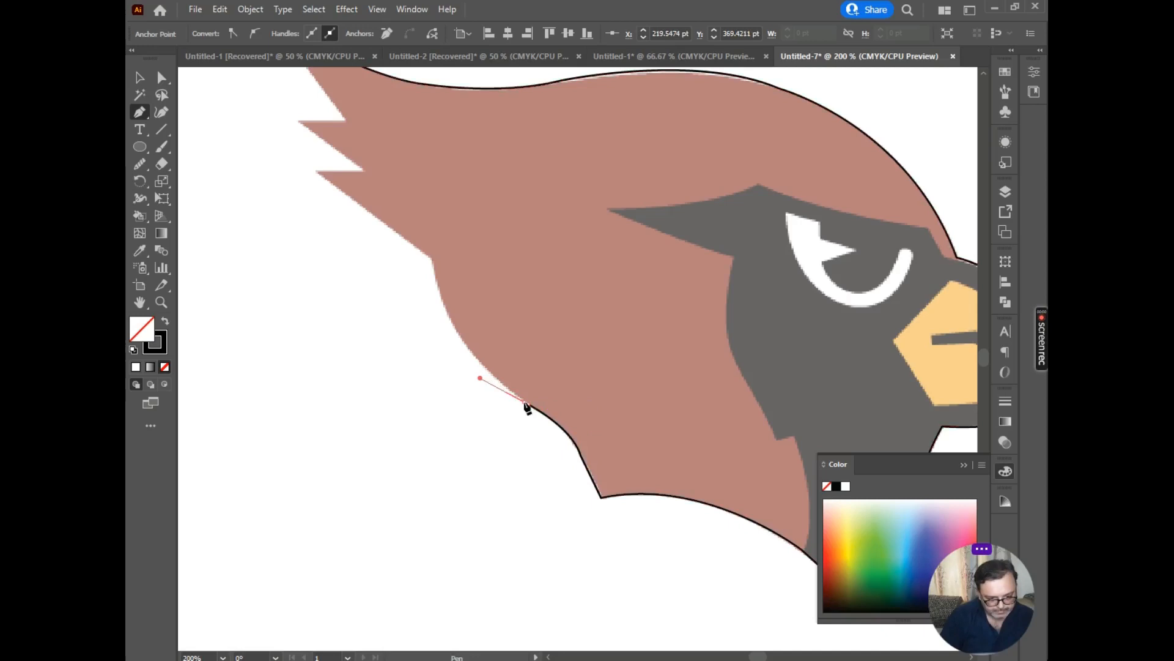
Step: Continue the path with one curve up the back of the head to the base of the lowest crest feather
left_click_drag(432, 258, 431, 251)
left_click_drag(438, 210, 438, 195)
key("ctrl+z")
left_click_drag(433, 260, 427, 174)
left_click(432, 260)
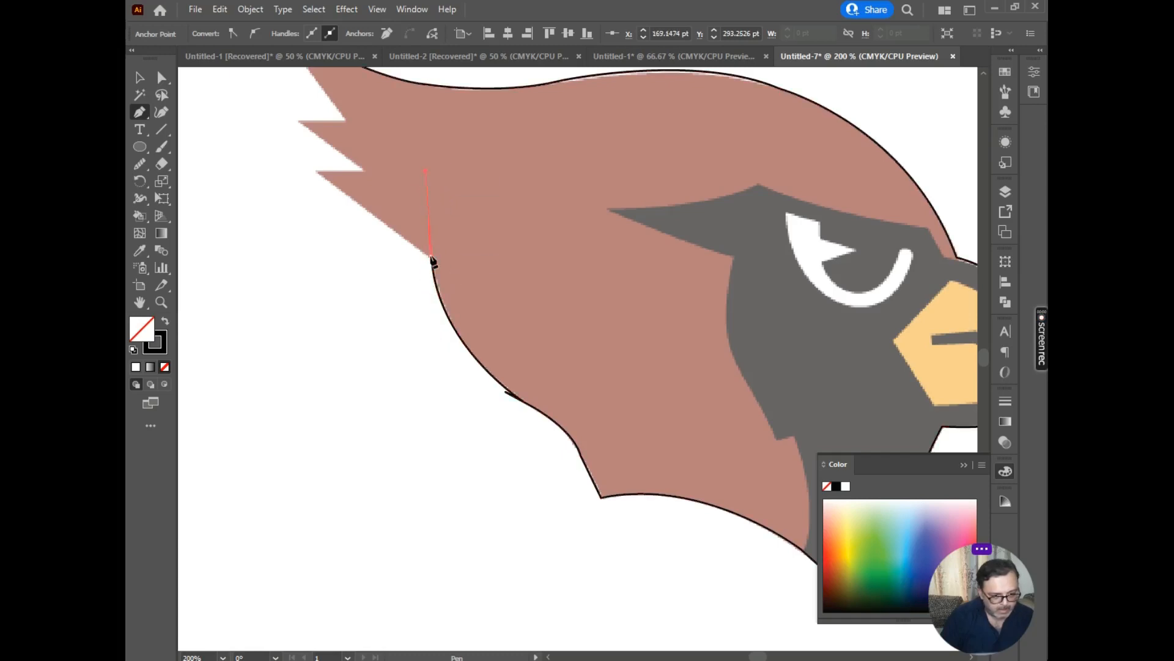
left_click(314, 172)
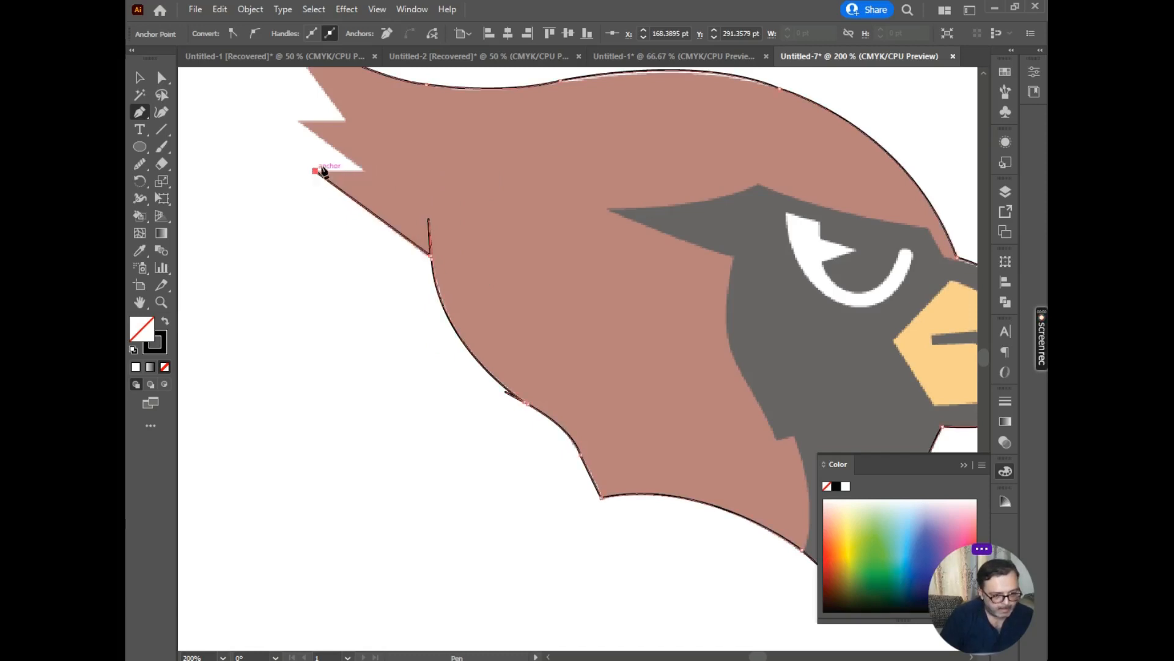
left_click(361, 171)
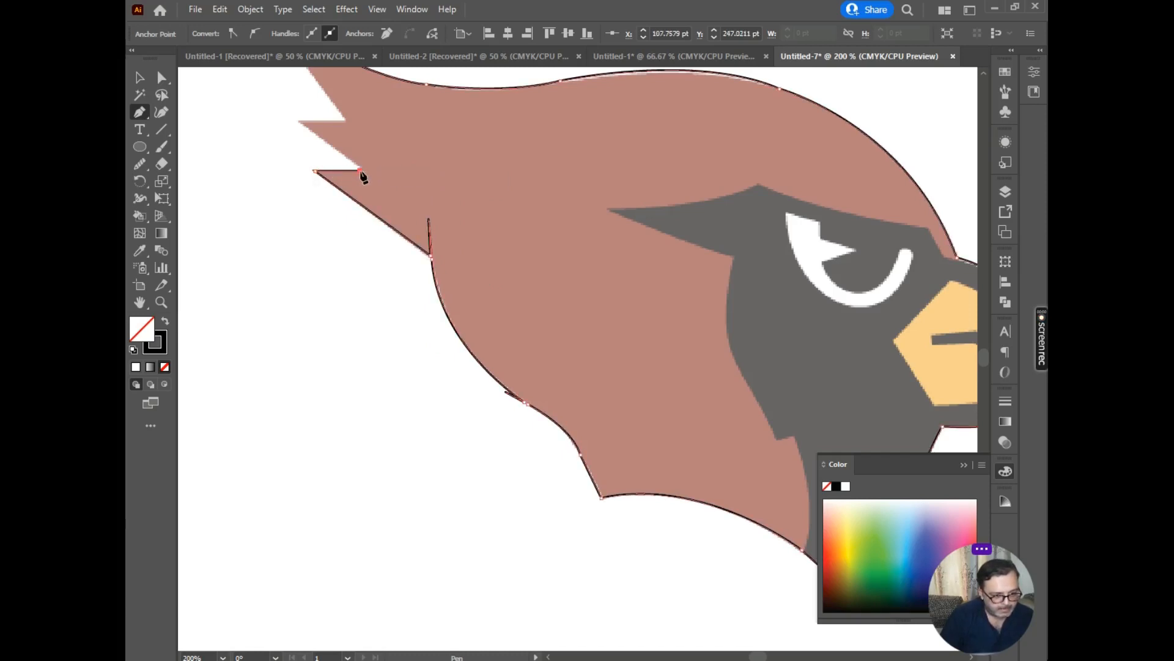
left_click(298, 121)
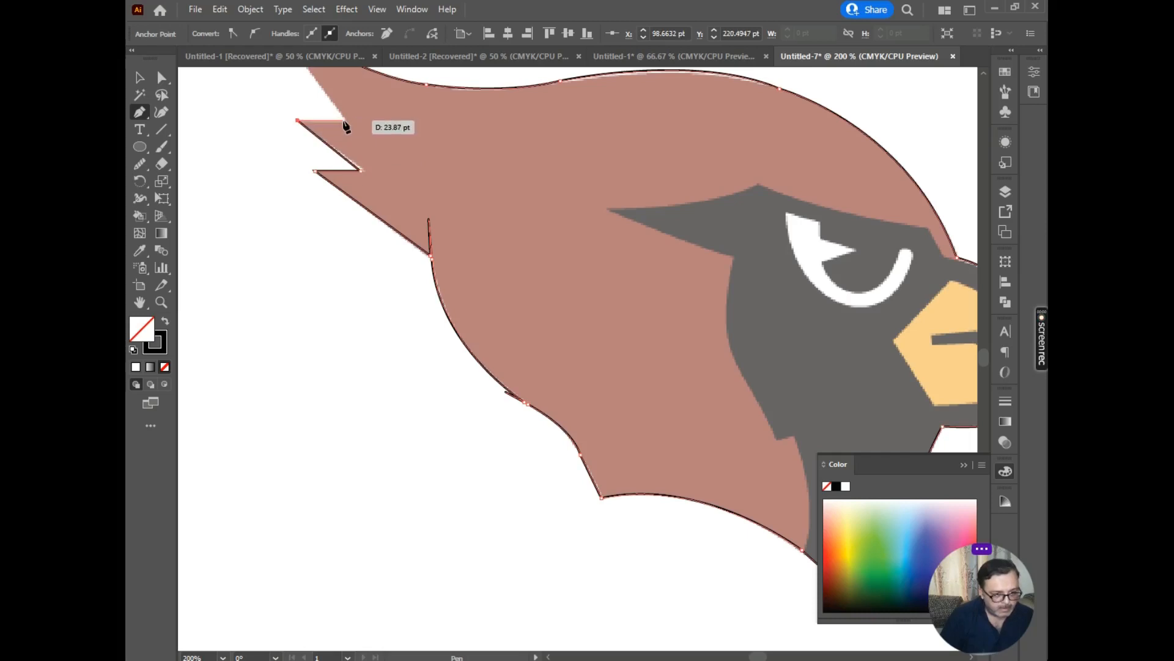
left_click(343, 120)
key("space")
left_click_drag(415, 124, 466, 277)
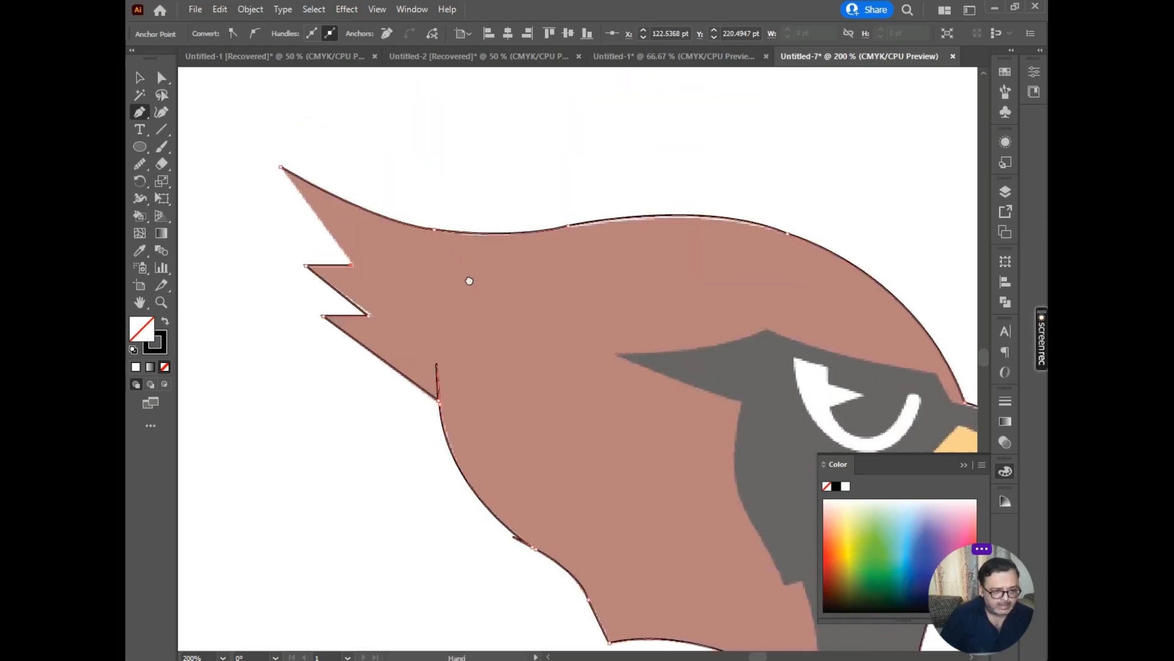
left_click(293, 176)
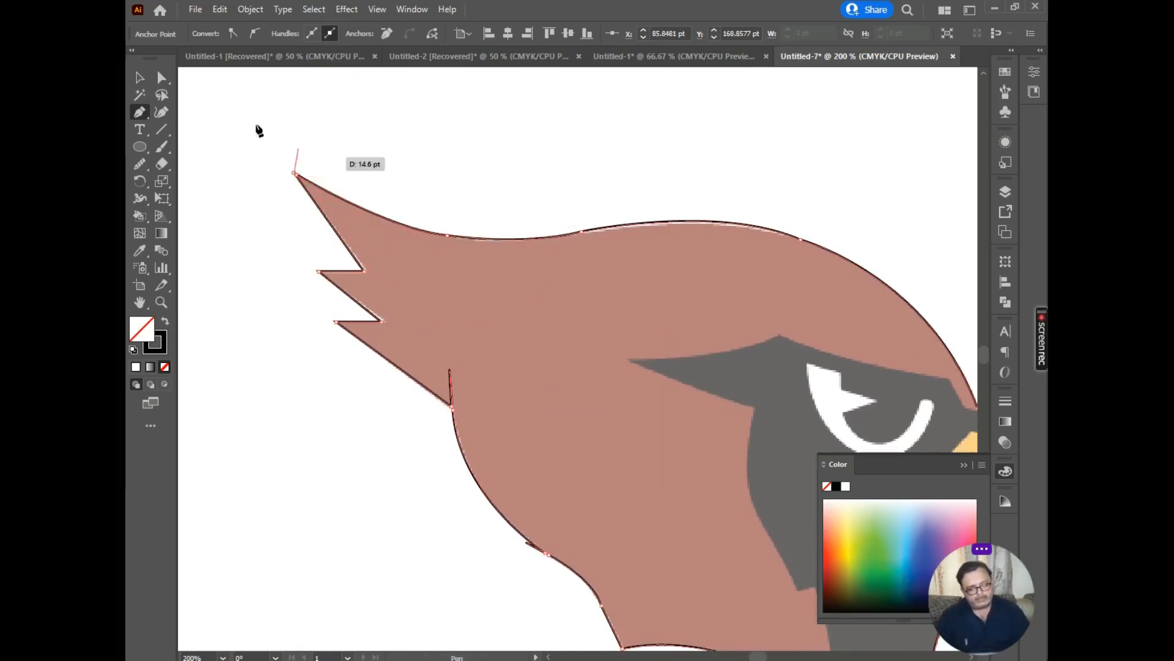
key("ctrl")
key("ctrl+z")
key("ctrl+z")
key("ctrl+z")
key("ctrl+z")
key("ctrl+z")
key("ctrl+z")
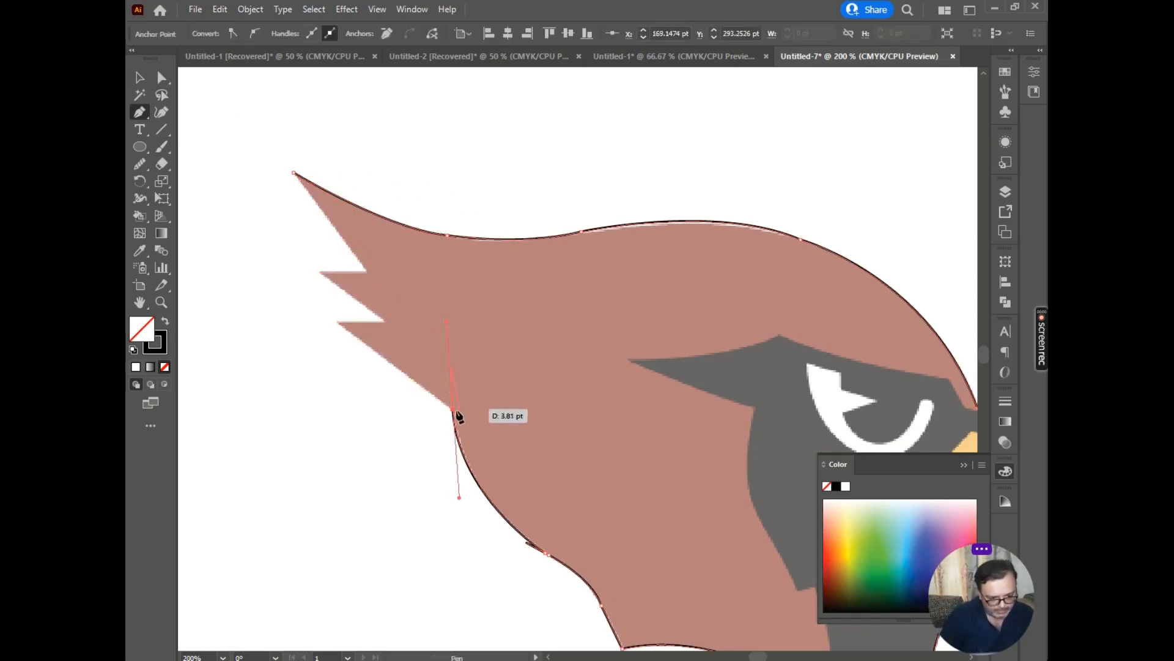
Step: Trace the jagged crest feathers with straight segments and close the path at the uppermost feather tip
left_click(337, 322)
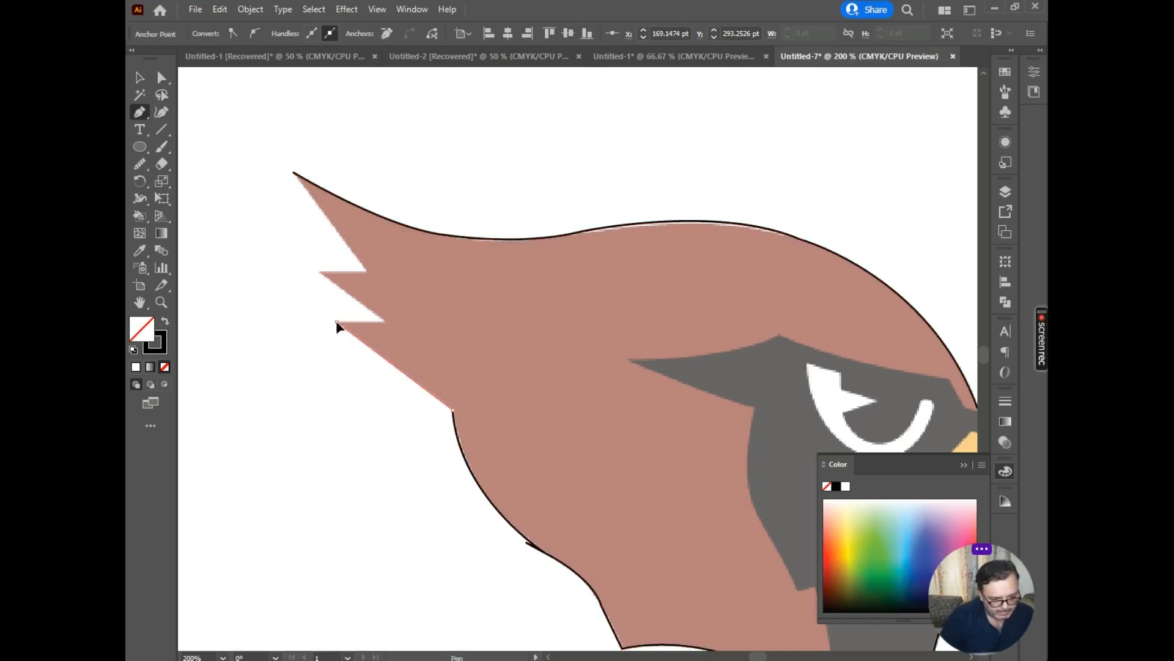
left_click(383, 320)
left_click(317, 271)
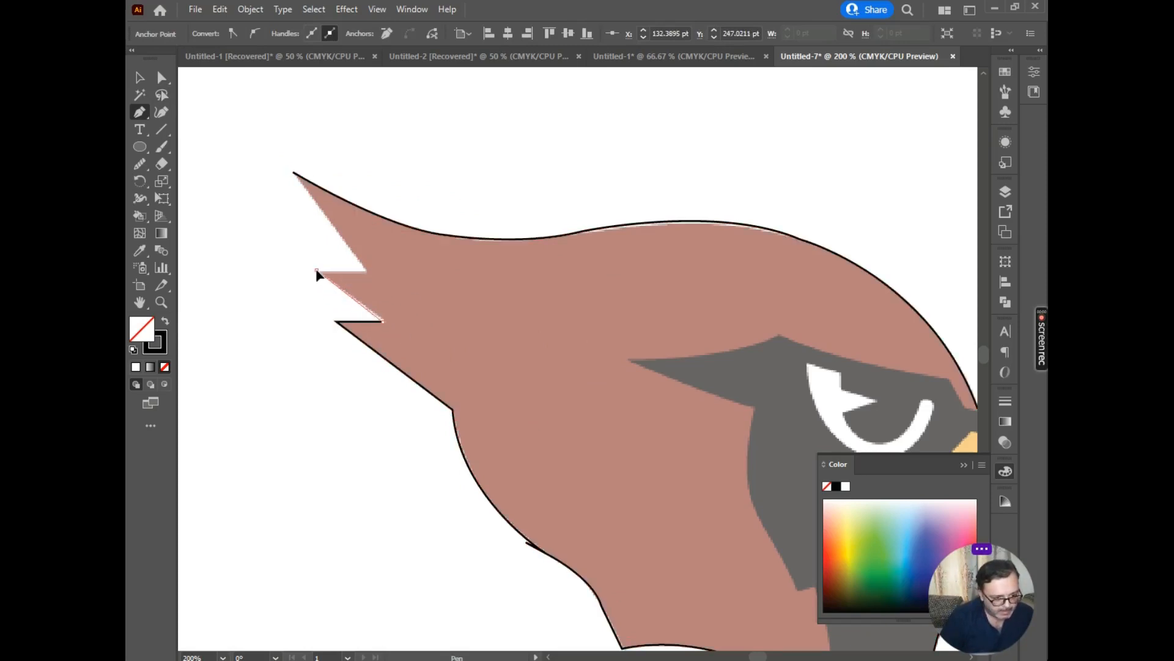
left_click(366, 271)
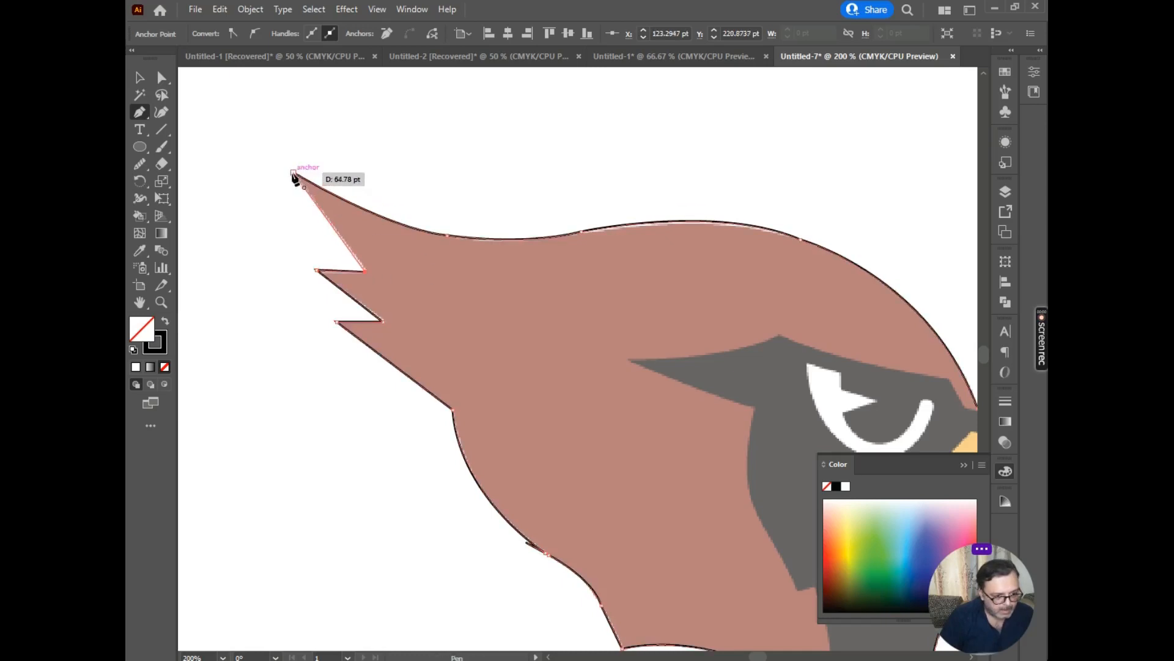
left_click(294, 176)
Step: Hide the template layer to examine the traced head outline on its own, and show the template again
left_click_drag(577, 322, 409, 213)
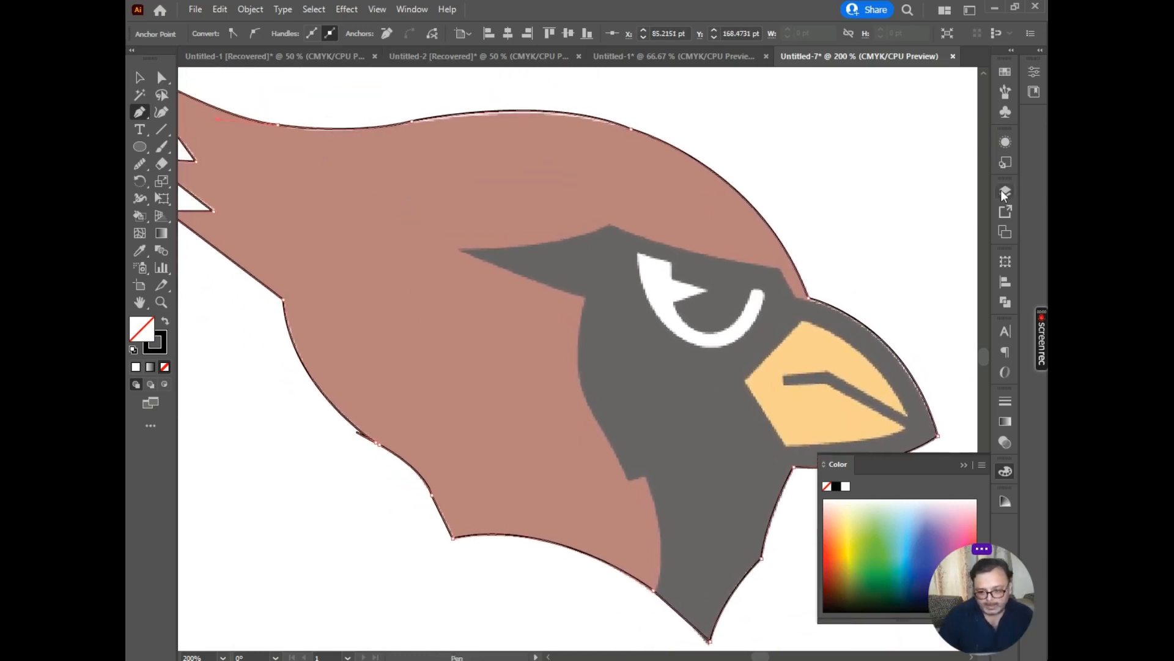
left_click(1004, 192)
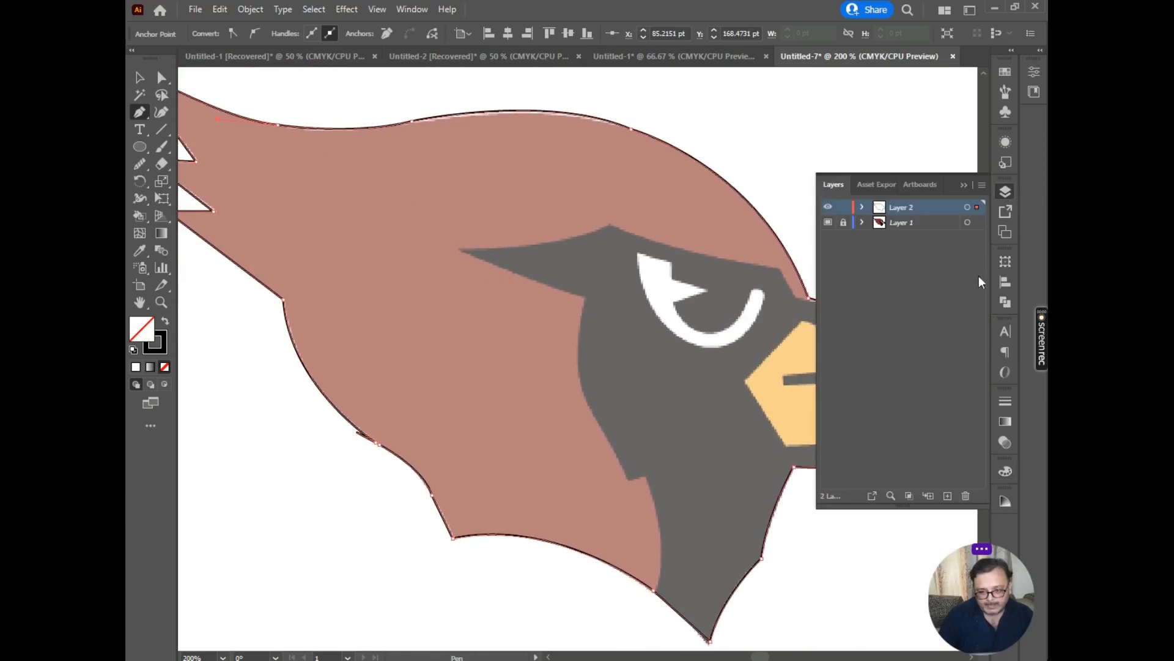
left_click(827, 223)
scroll(660, 291, "down", 3, "alt")
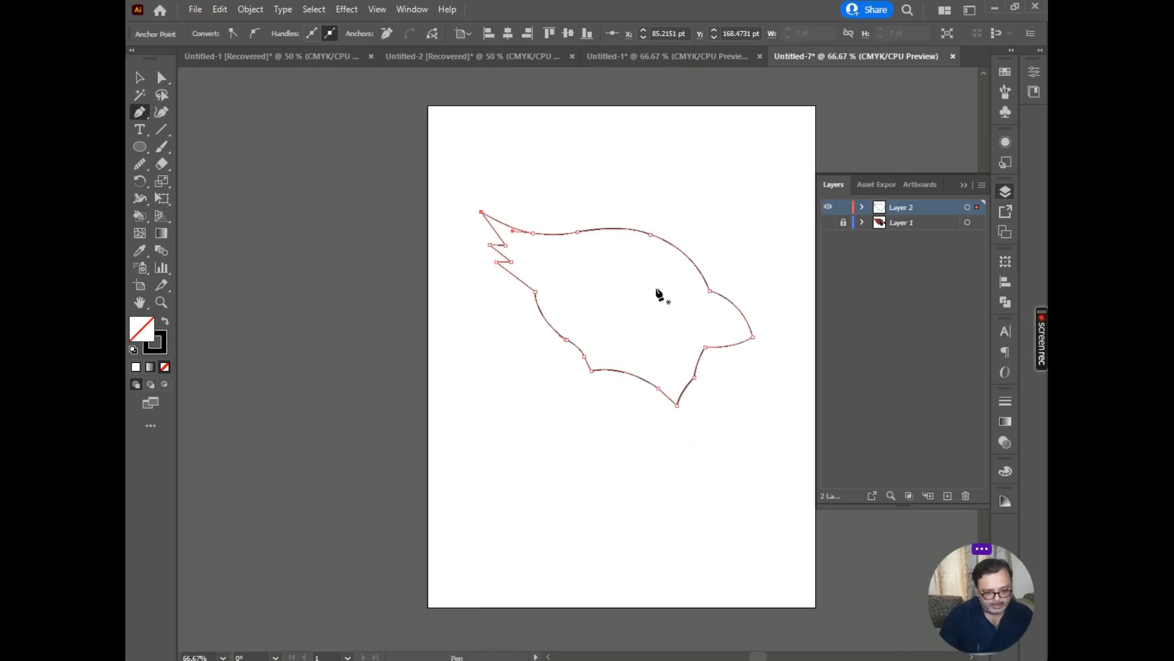
scroll(659, 294, "up", 2, "alt")
left_click(827, 222)
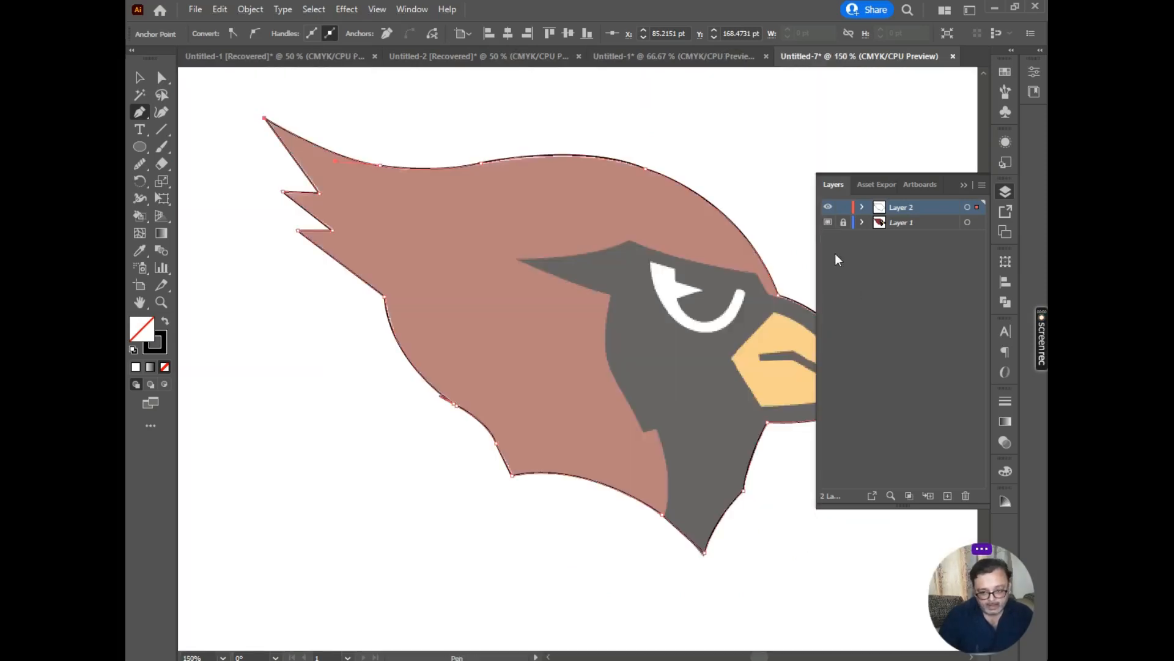
Step: Add a new layer on top, and hide and lock Layer 2 with the head outline
left_click(948, 495)
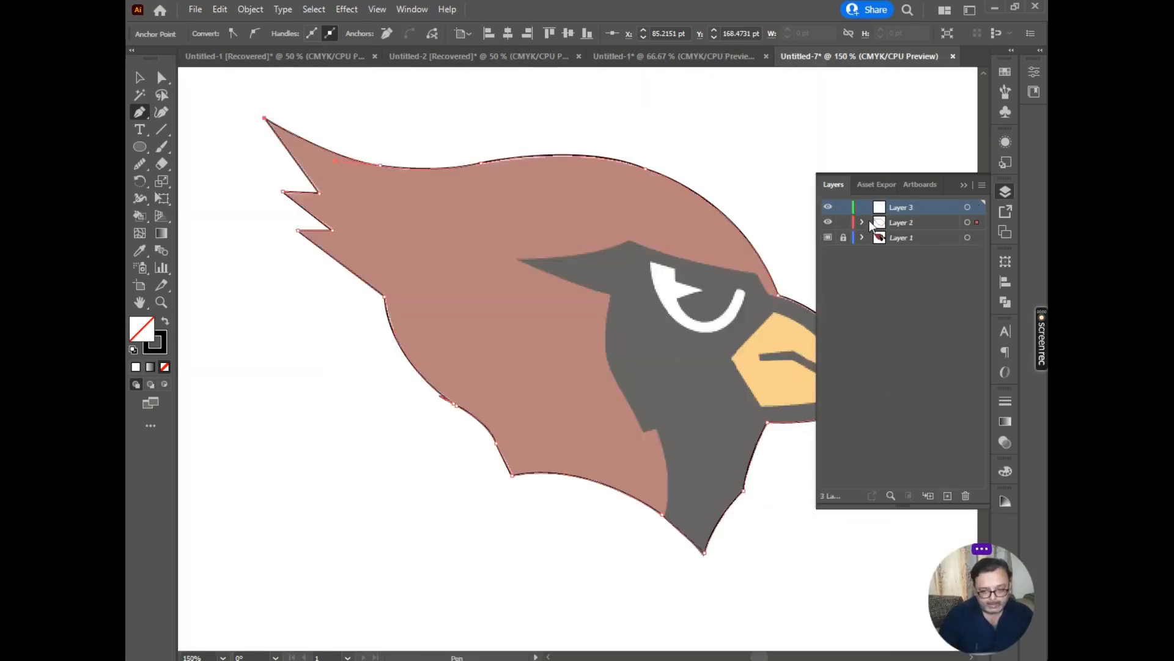
left_click(829, 223)
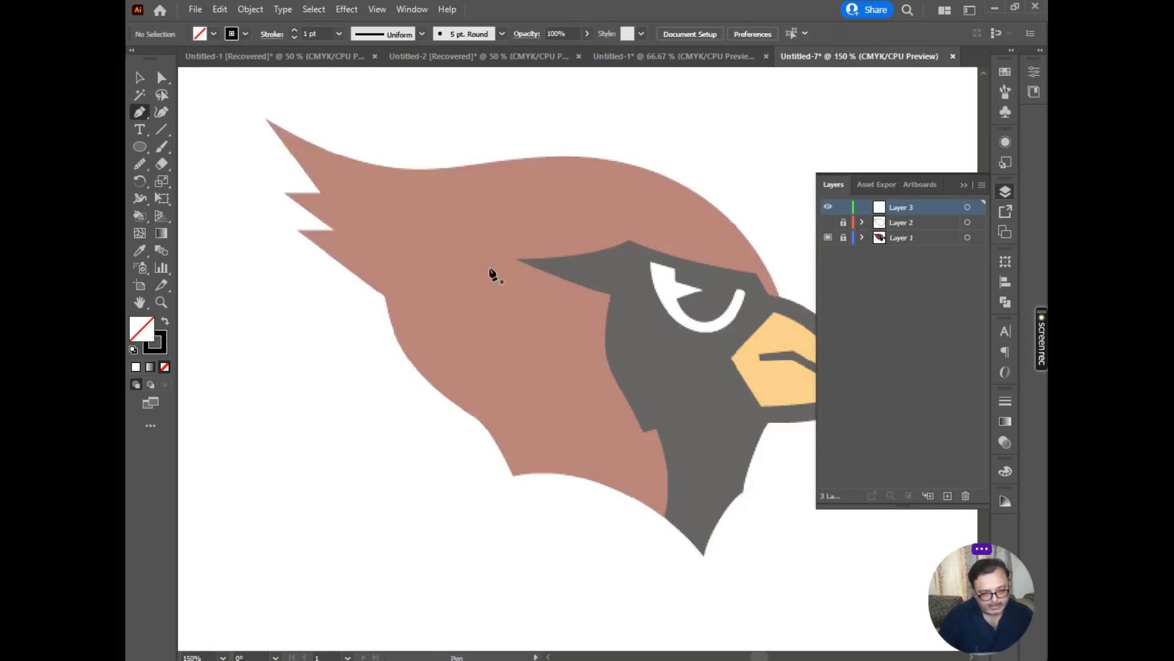
Step: Start a Pen path on the new layer at the pointed rear tip of the bird's dark face mask
left_click_drag(634, 274, 468, 280)
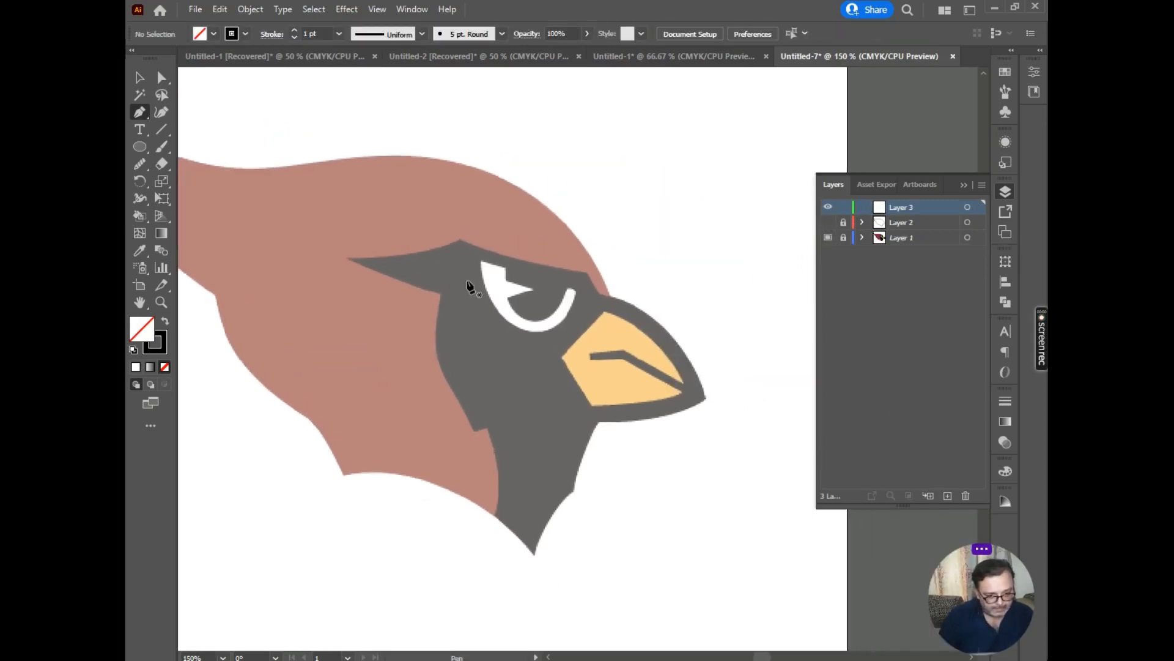
scroll(463, 303, "up", 2)
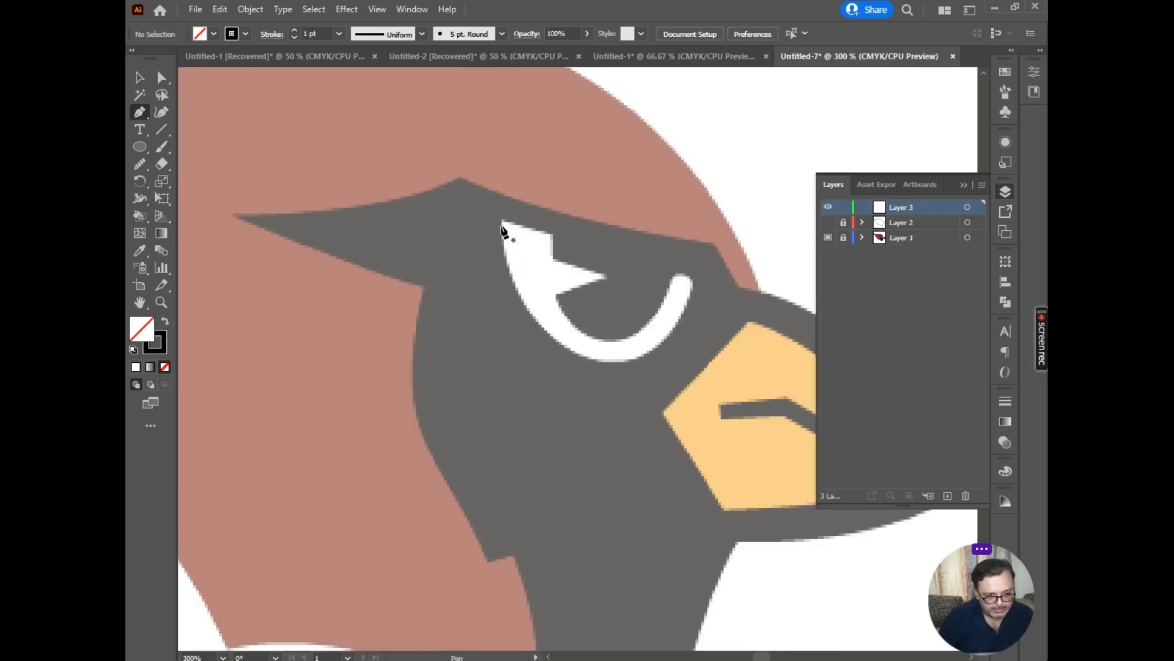
left_click(232, 212)
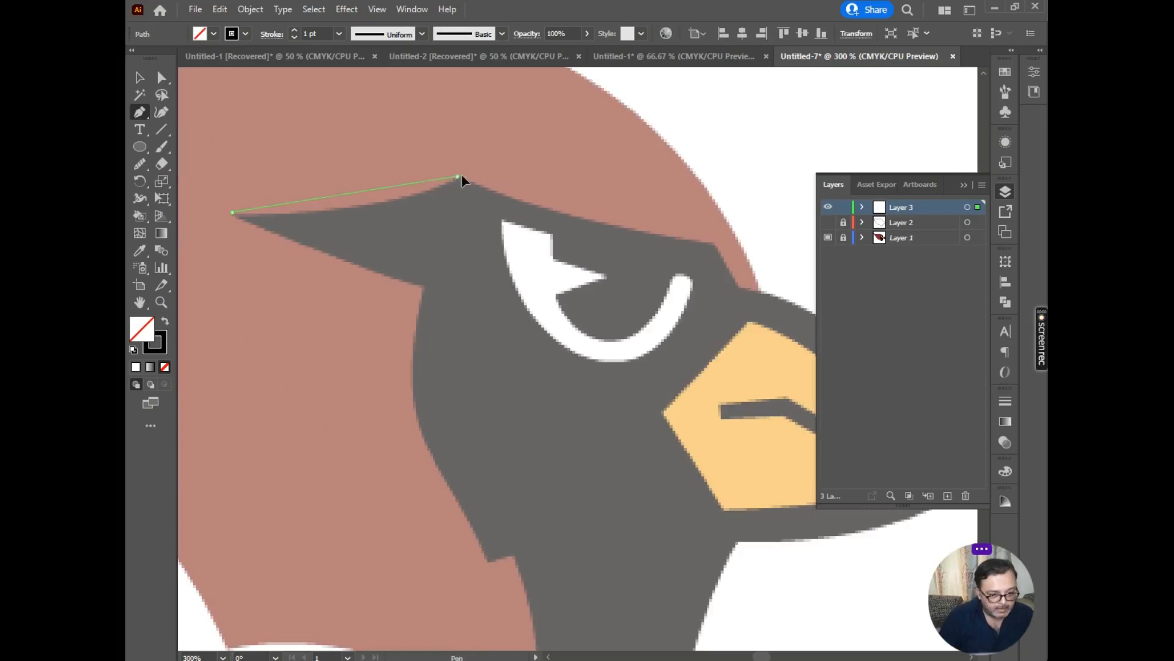
left_click_drag(458, 177, 589, 129)
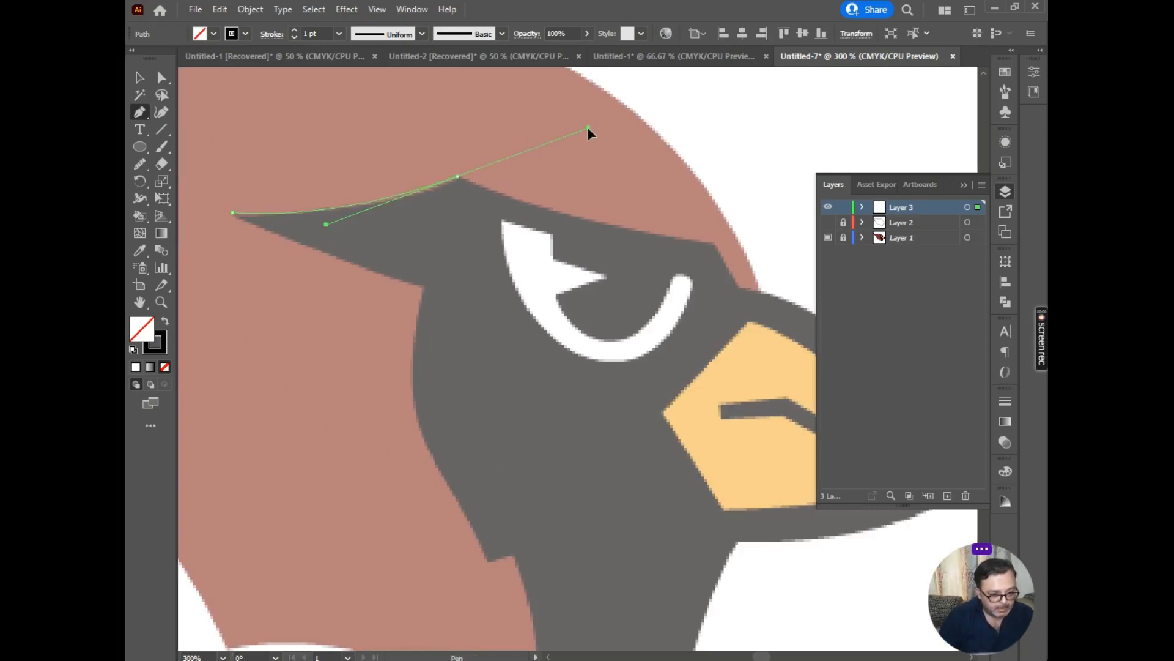
left_click(457, 177)
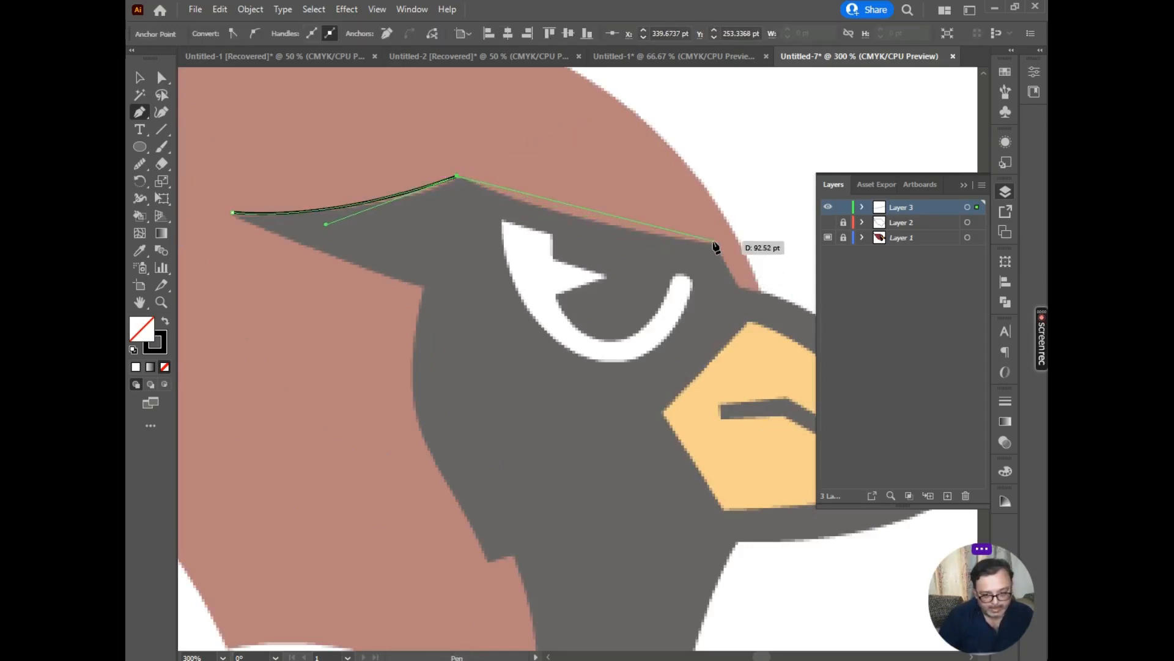
left_click_drag(713, 244, 873, 270)
key("ctrl+z")
key("ctrl+z")
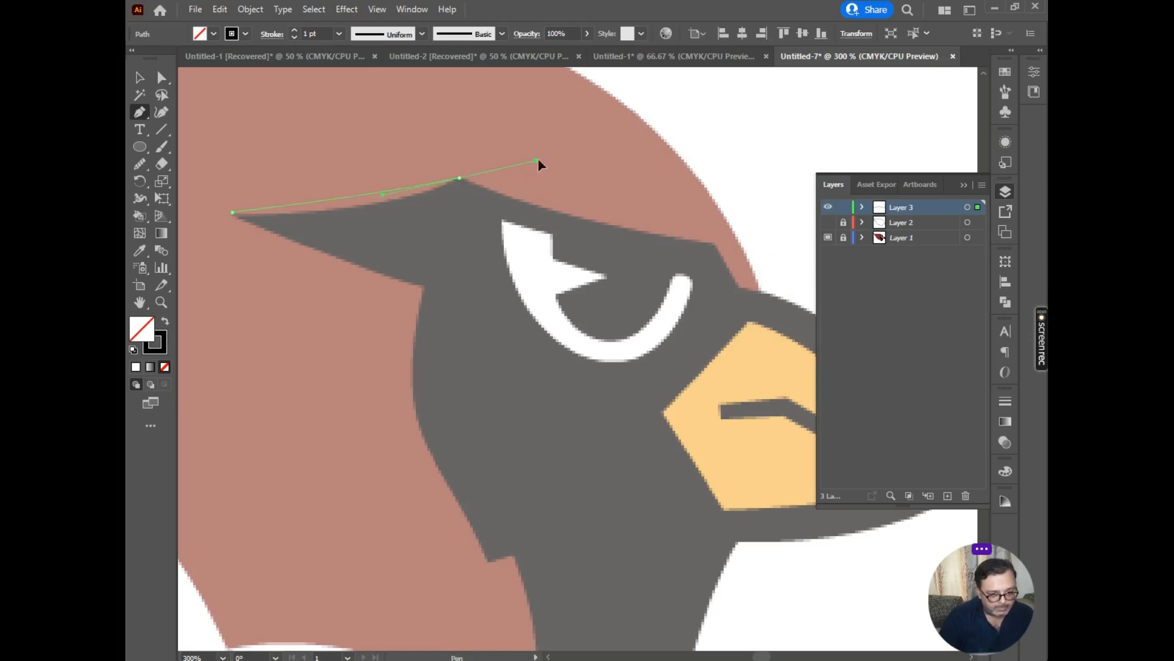
Step: Trace the mask's upper edge with curves over the brow peak to the front corner, ending with a short straight segment to the beak's base
mouse_move(537, 163)
left_mouse_down()
mouse_move(593, 141)
mouse_move(611, 149)
mouse_move(608, 118)
mouse_move(546, 122)
mouse_move(533, 137)
left_mouse_up()
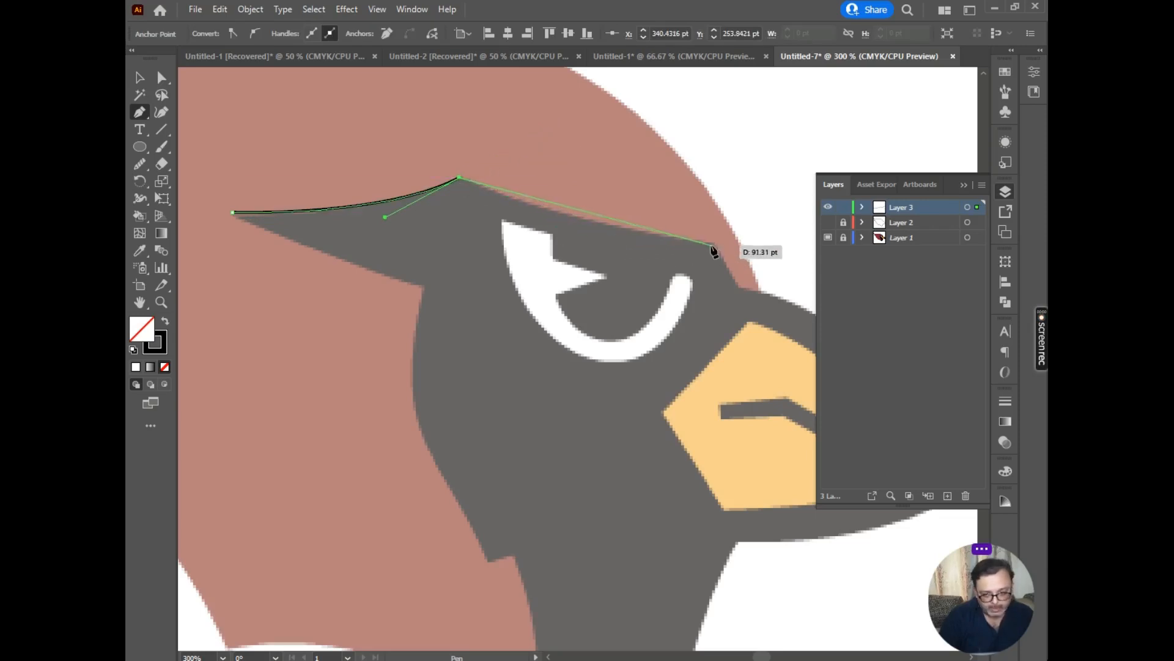
left_click_drag(712, 244, 838, 258)
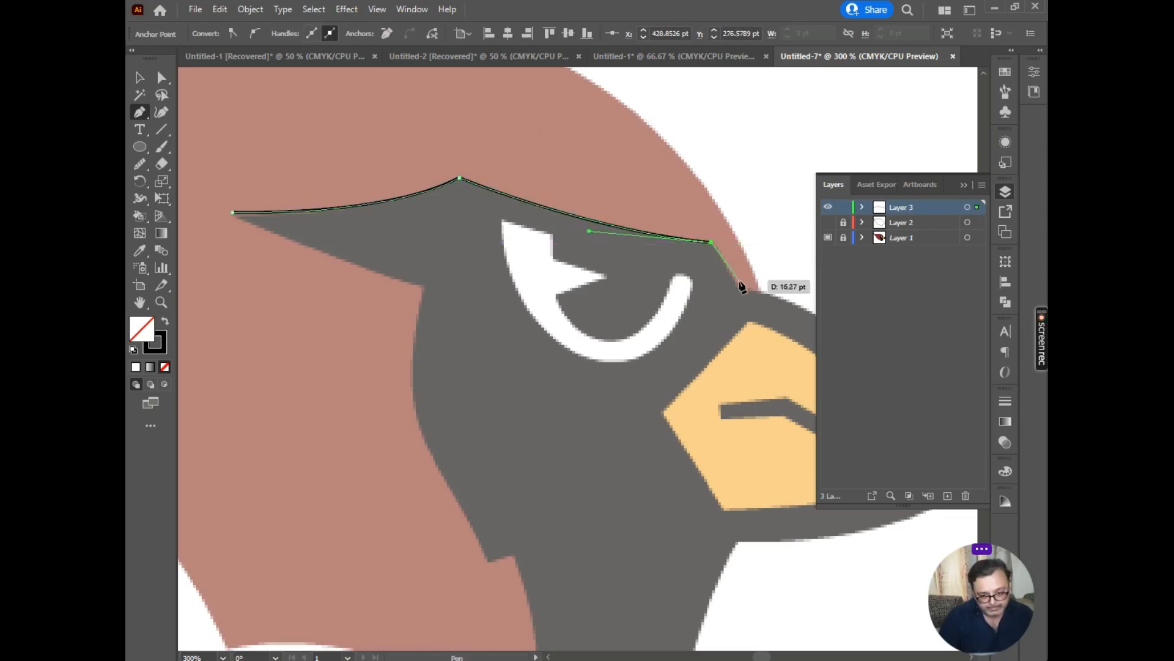
left_click(737, 281)
Step: Trace the beak's upper outline with one long curve to its tip and make the tip a corner
left_click_drag(735, 295, 414, 203)
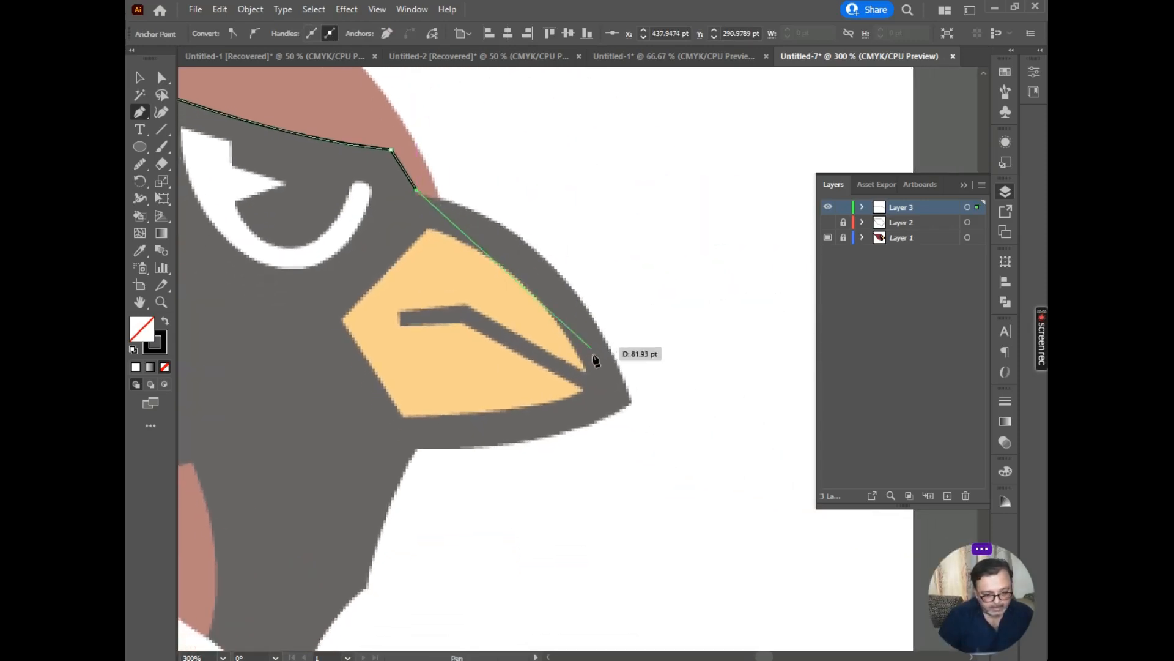
left_click_drag(633, 405, 685, 579)
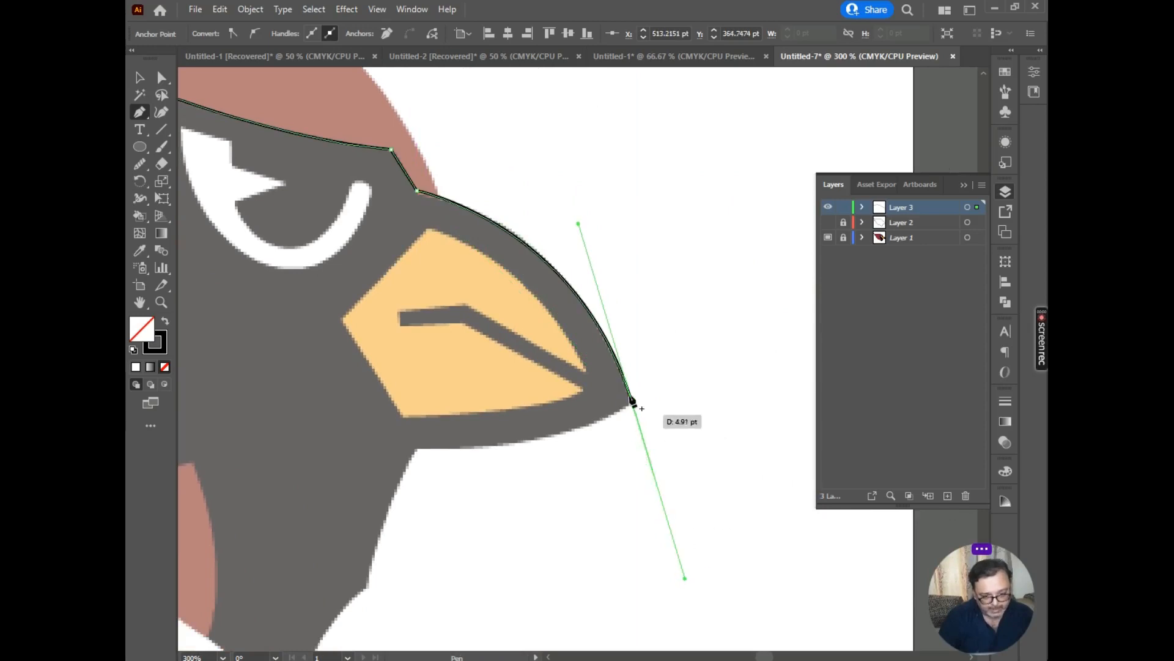
left_click(632, 402)
key("space")
left_click_drag(572, 402, 807, 247)
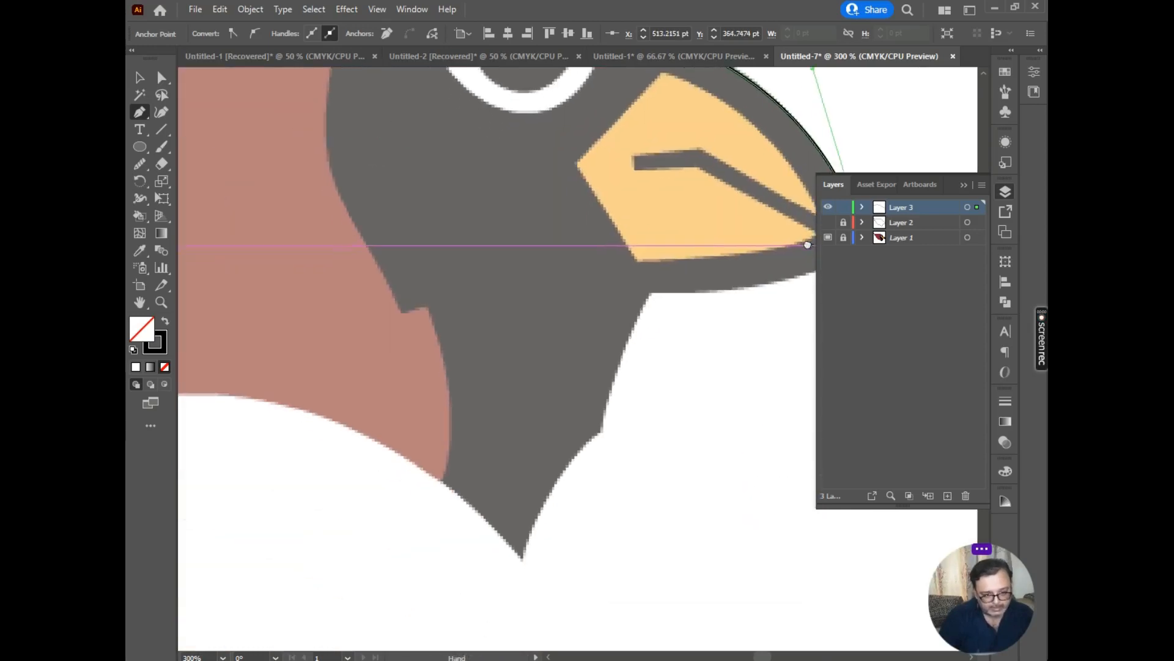
left_click_drag(723, 267, 396, 291)
scroll(538, 294, "down", 1)
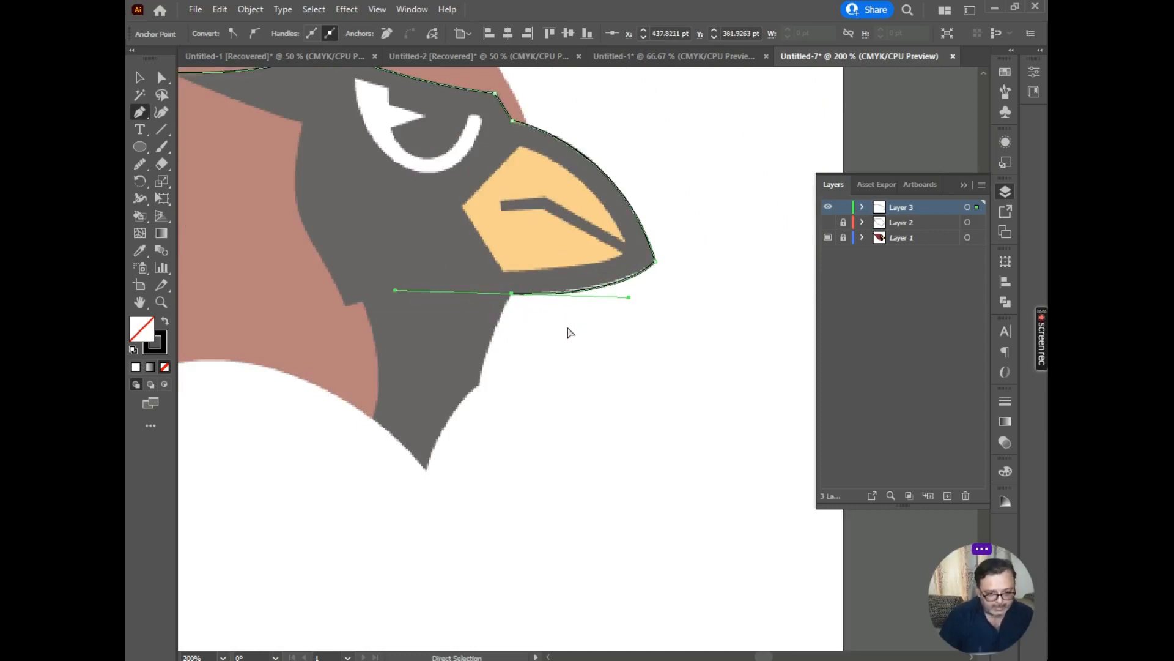
key("ctrl+z")
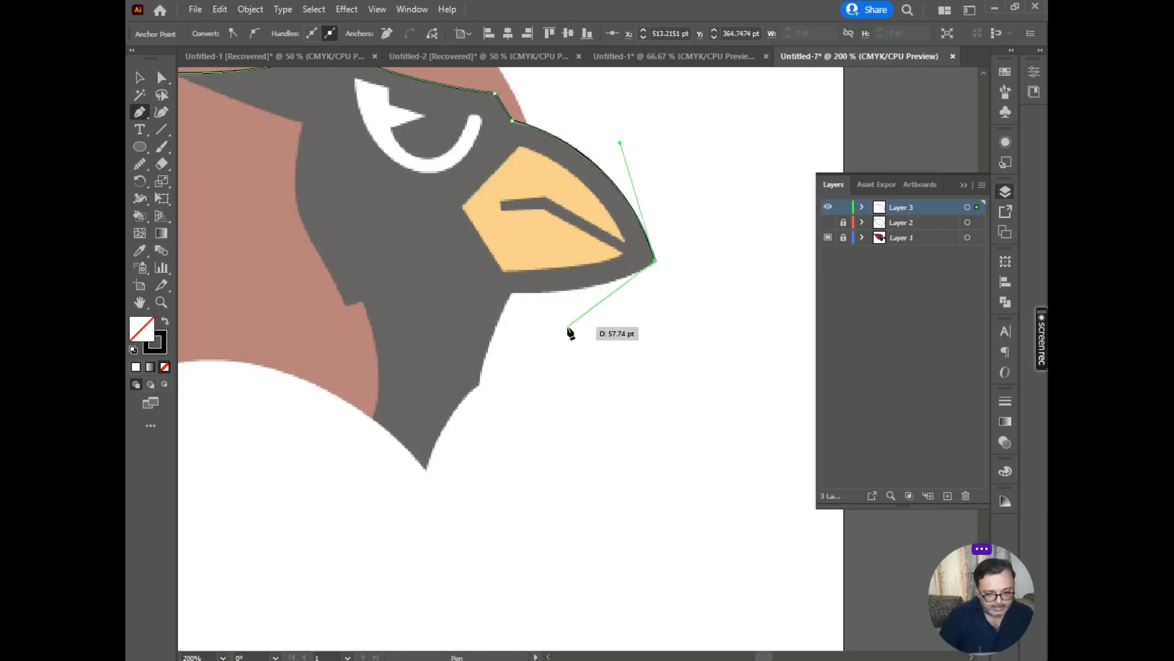
Step: Trace the beak's underside and the front of the throat down to the notch with curved segments, making each end a corner
left_click_drag(511, 294, 395, 291)
left_click(512, 293)
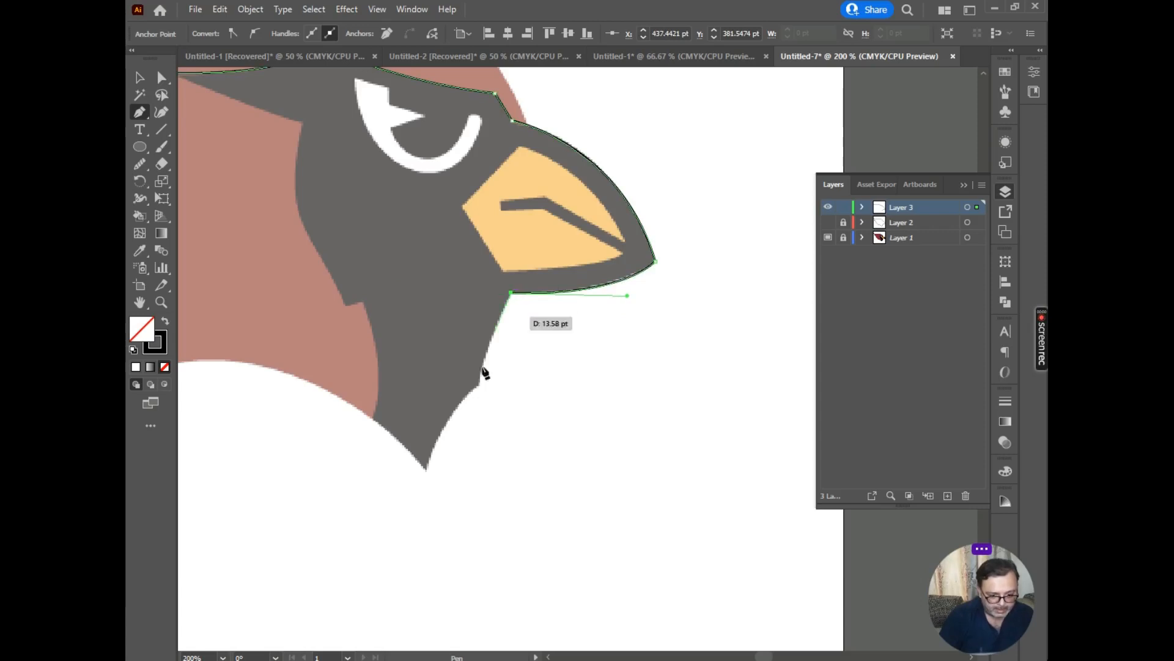
left_click_drag(480, 385, 473, 422)
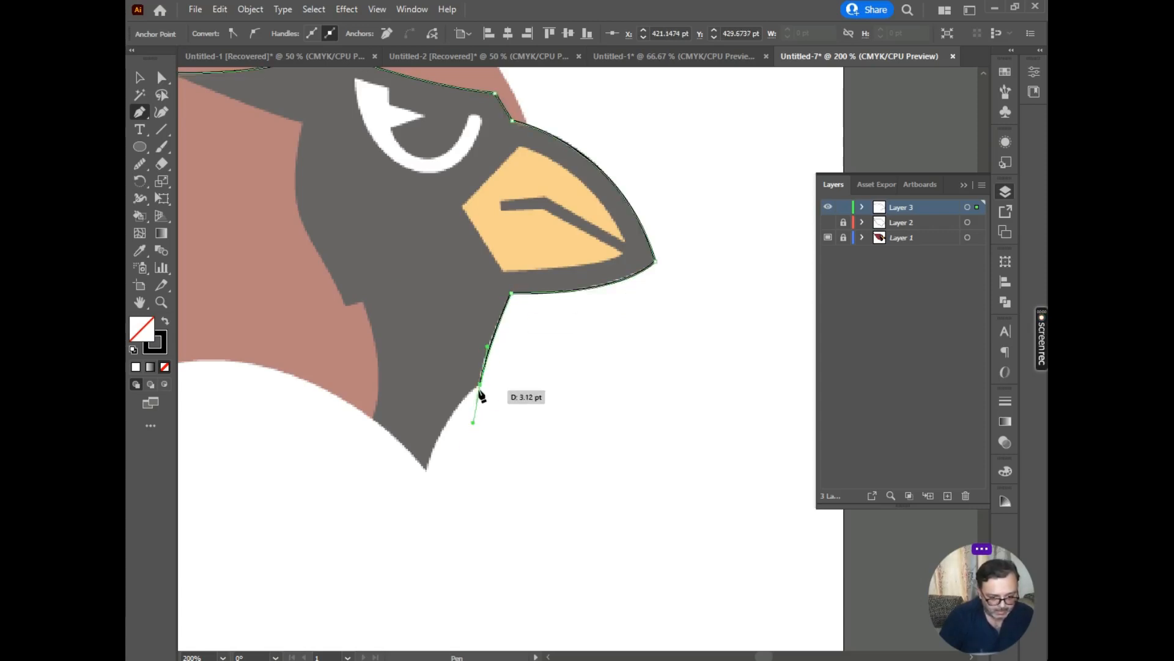
left_click(481, 385)
Step: Trace the throat's front edge down to the pointed neck tip and along the short lower edge to where the grey meets the red
left_click_drag(426, 475, 416, 521)
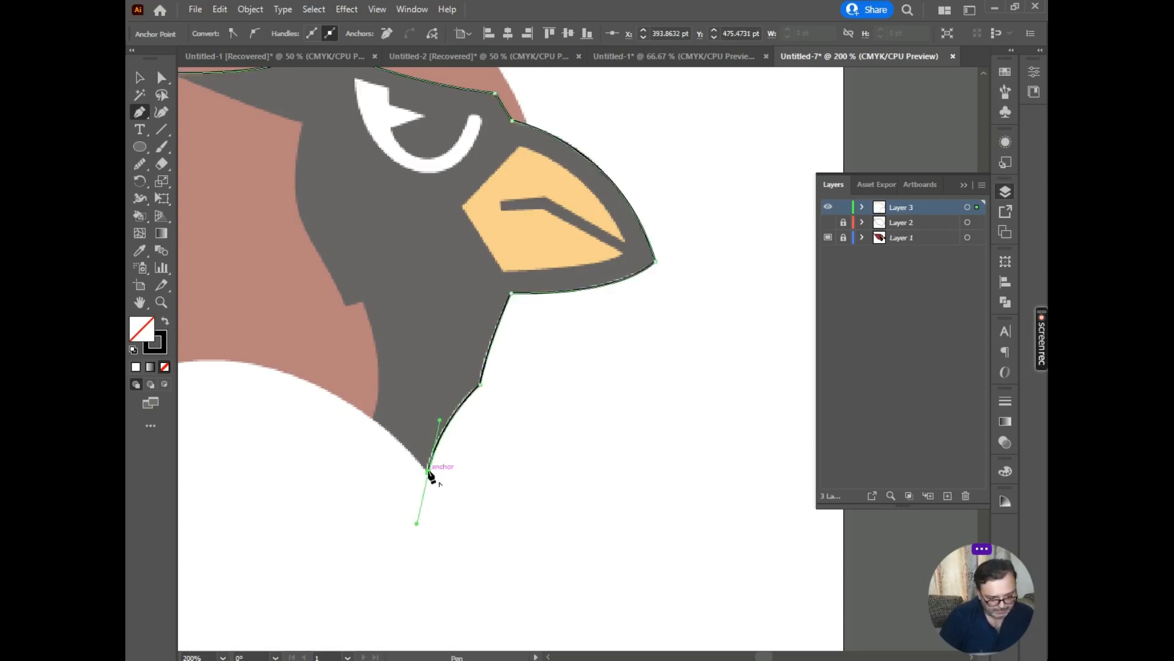
left_click_drag(430, 472, 334, 397)
scroll(393, 437, "up", 3)
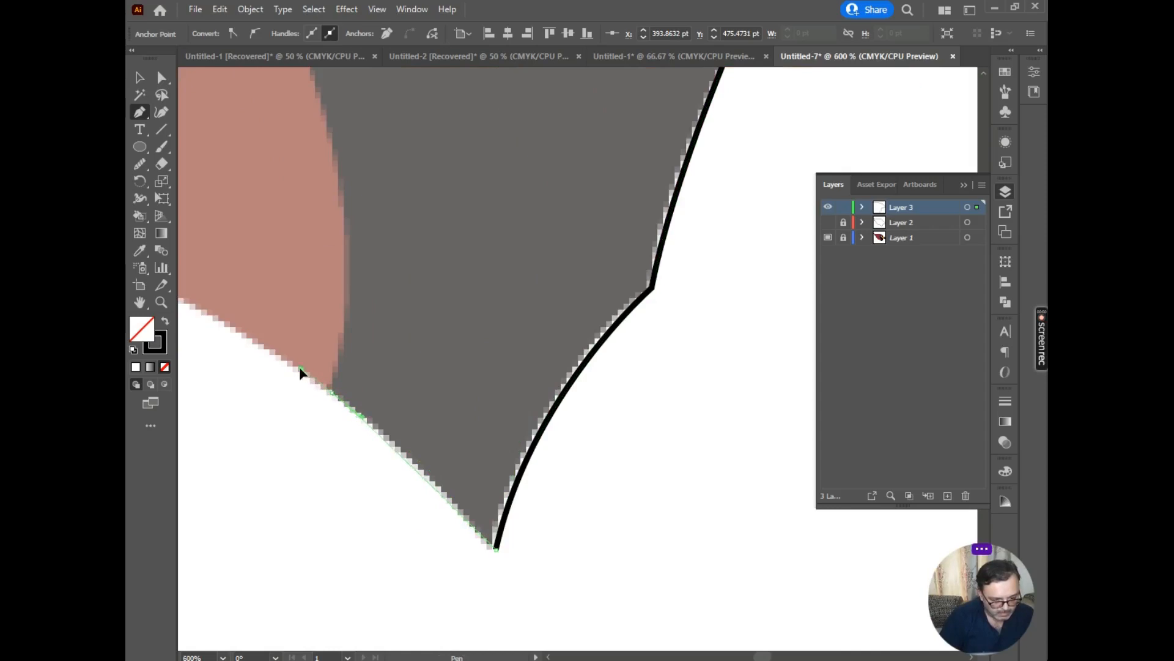
left_click_drag(292, 366, 333, 398)
left_click(328, 389)
left_click(332, 392)
Step: Trace the mask's rear edge up the neck with a curve, around the small notch, and straight up to the lower cheek
left_click_drag(386, 259, 566, 461)
scroll(547, 423, "down", 3)
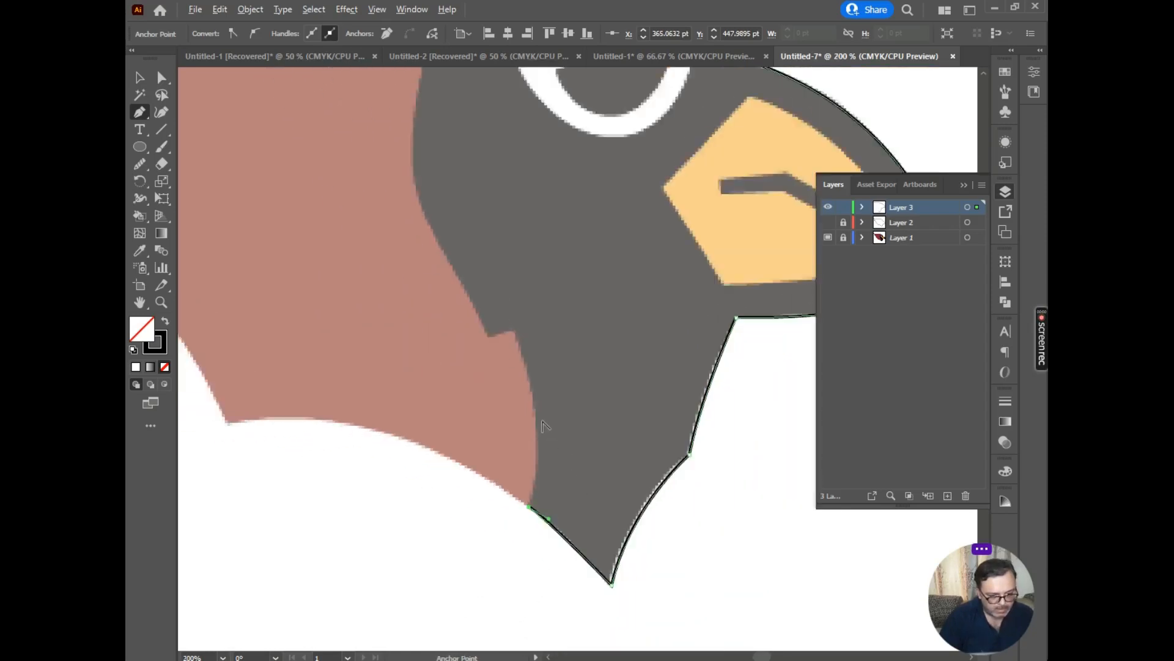
left_click(523, 360)
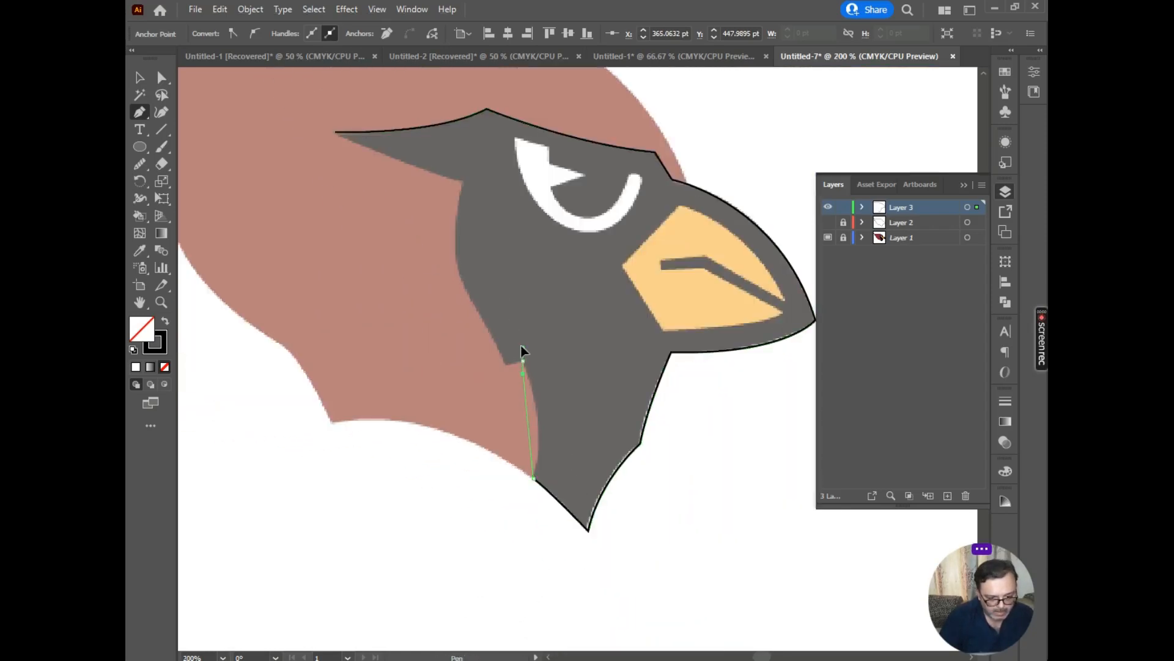
left_click_drag(500, 266, 498, 310)
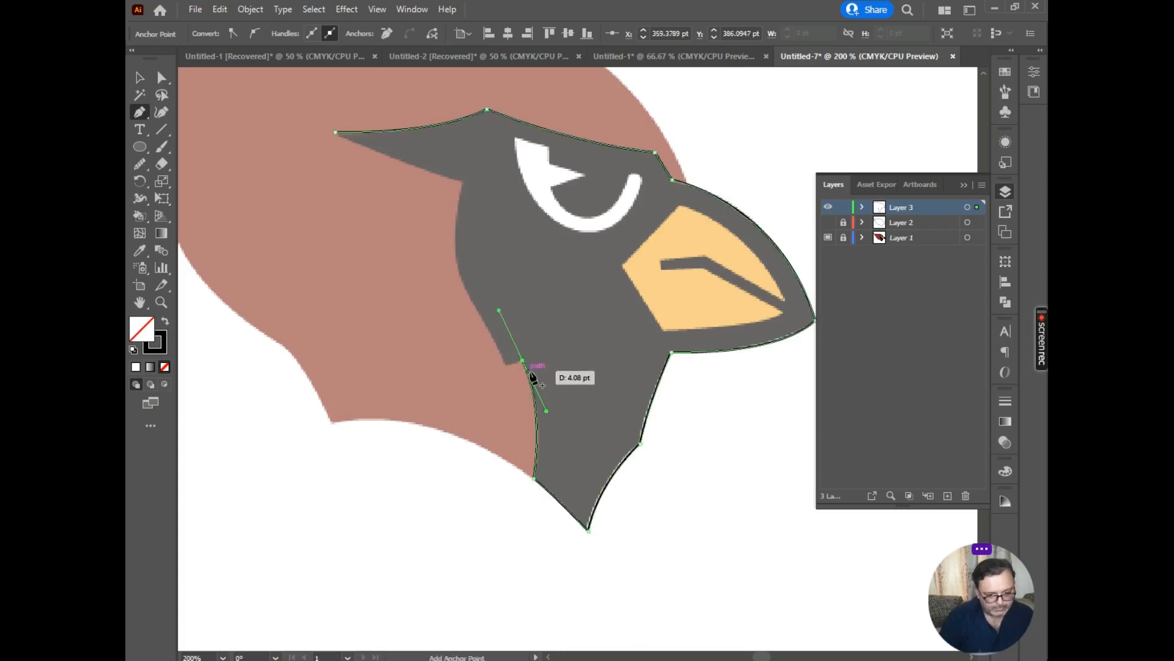
left_click(523, 361)
left_click(503, 364)
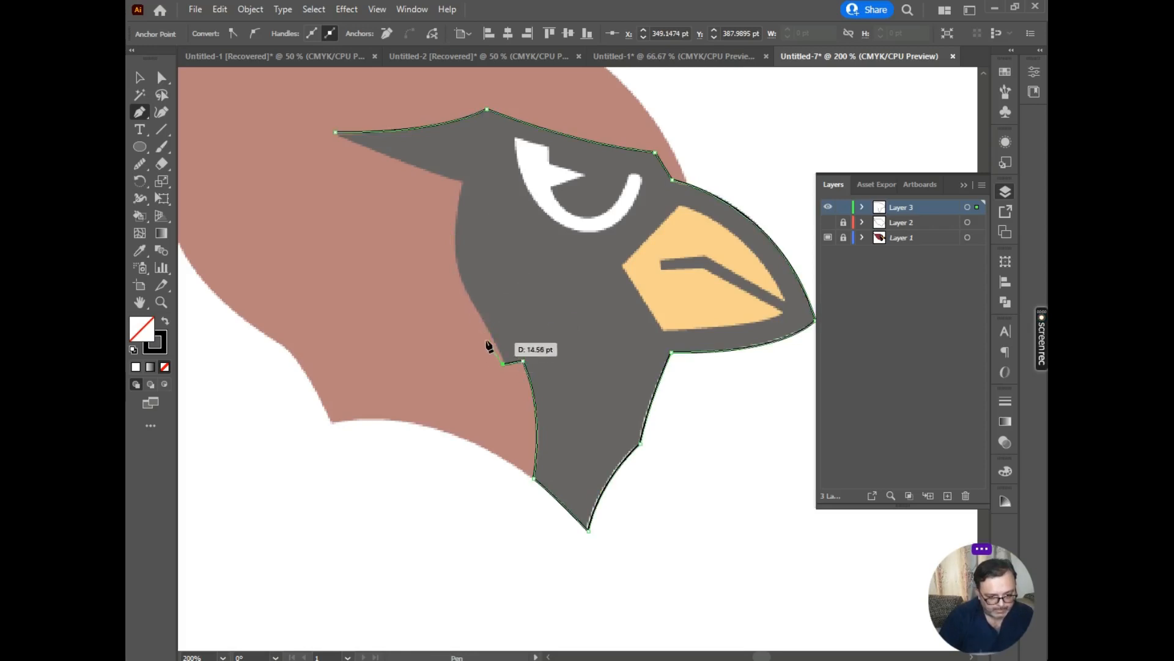
left_click(485, 323)
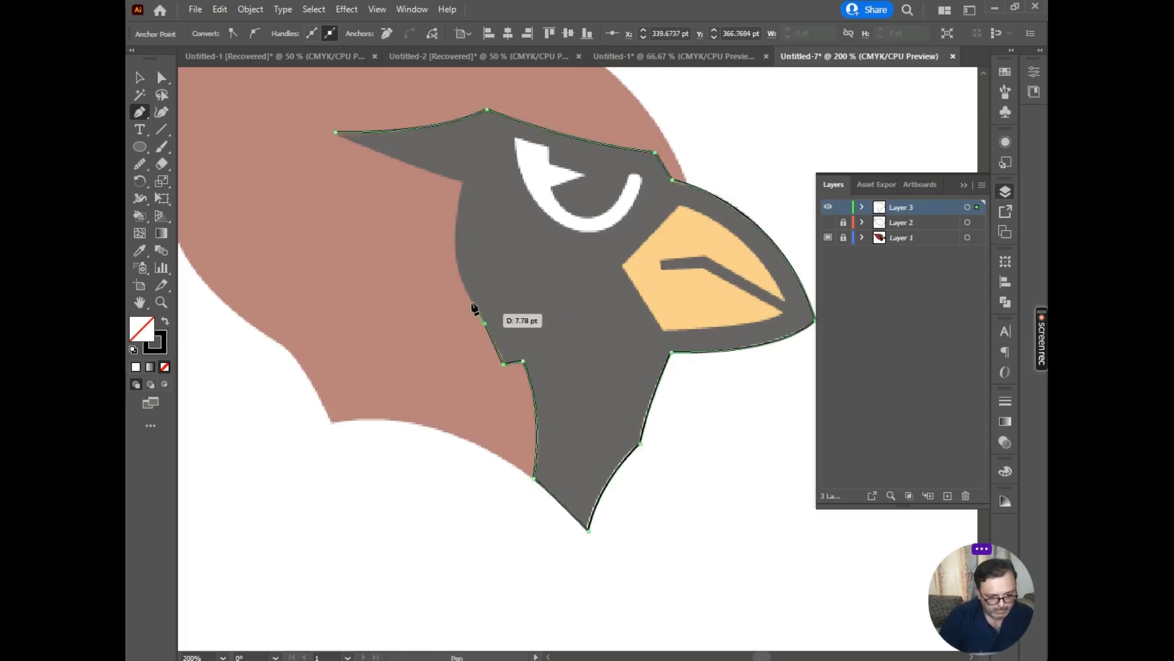
Step: Curve the path up the cheek to the inner corner below the brow and close it at the mask's pointed rear tip
left_click_drag(463, 184, 492, 193)
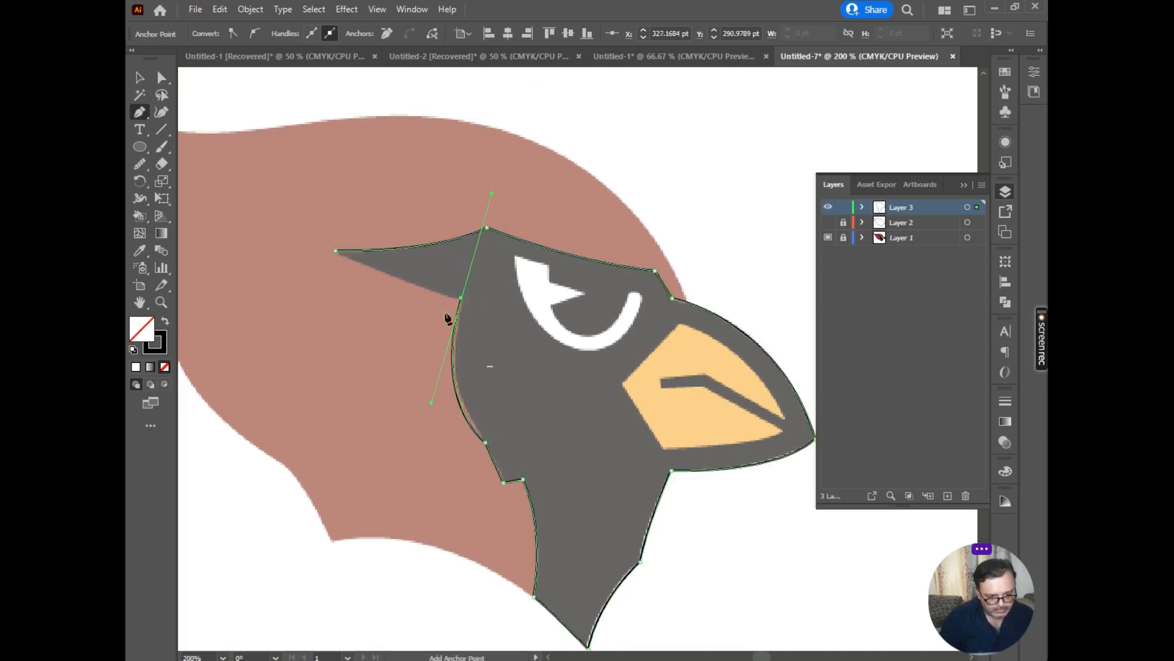
left_click(460, 297)
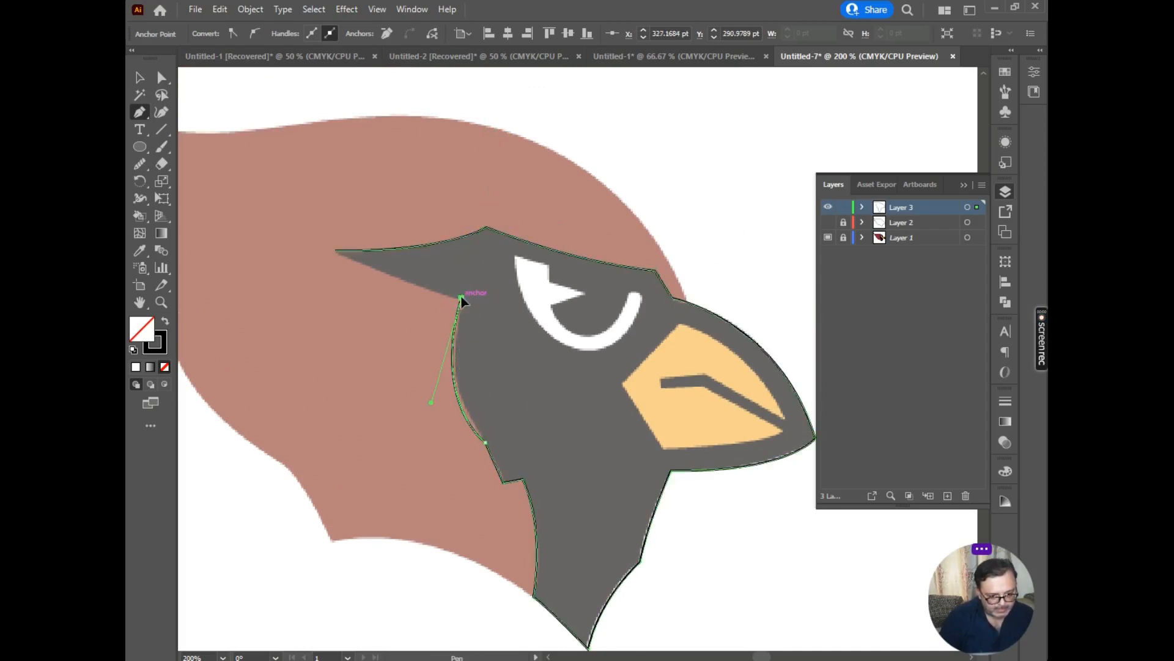
left_click(336, 251)
Step: Refine the cheek curve with the Direct Selection tool so it follows the template edge, and deselect the mask path
left_click(159, 78)
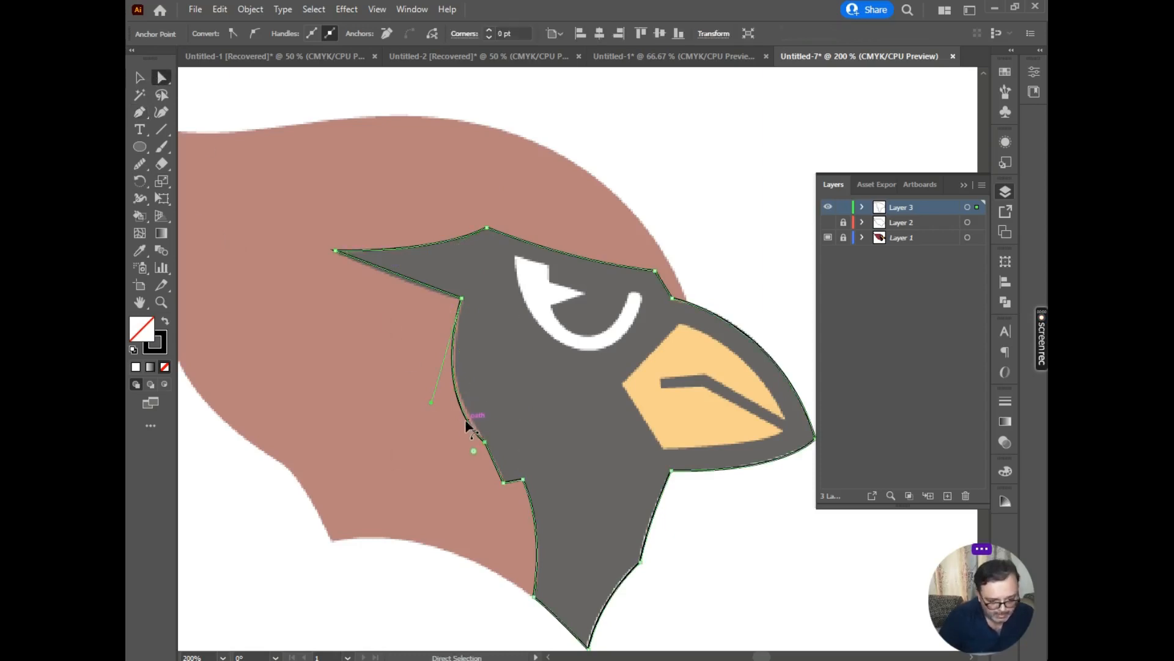
scroll(470, 423, "up", 3)
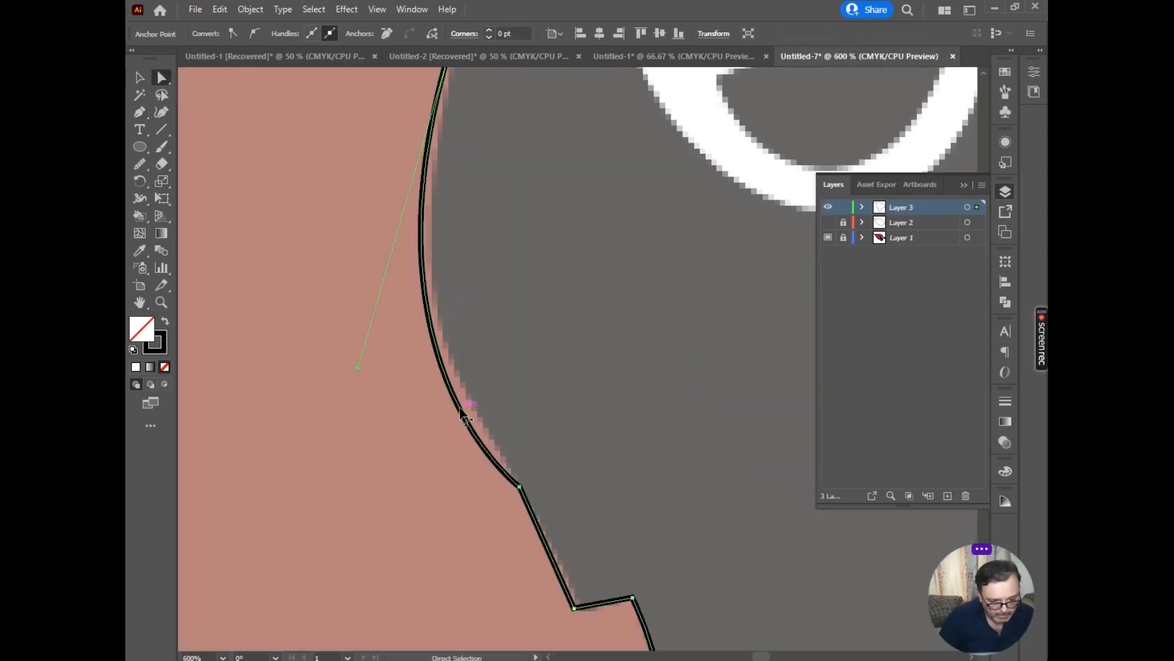
left_click_drag(462, 415, 474, 416)
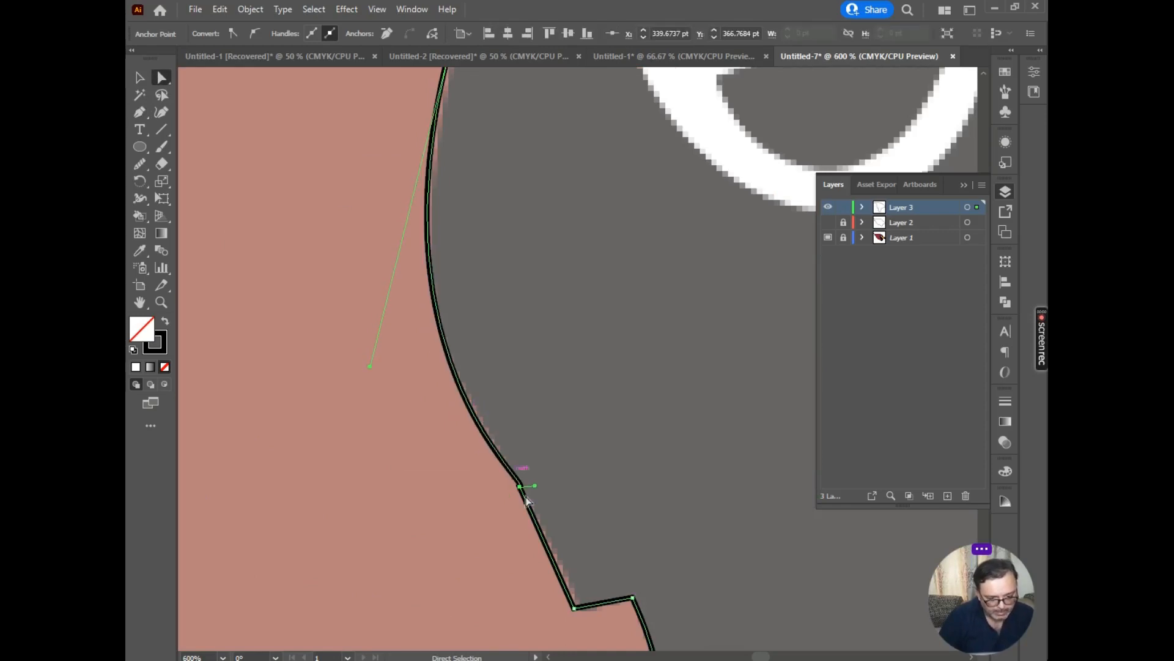
left_click(521, 487)
left_click(525, 490)
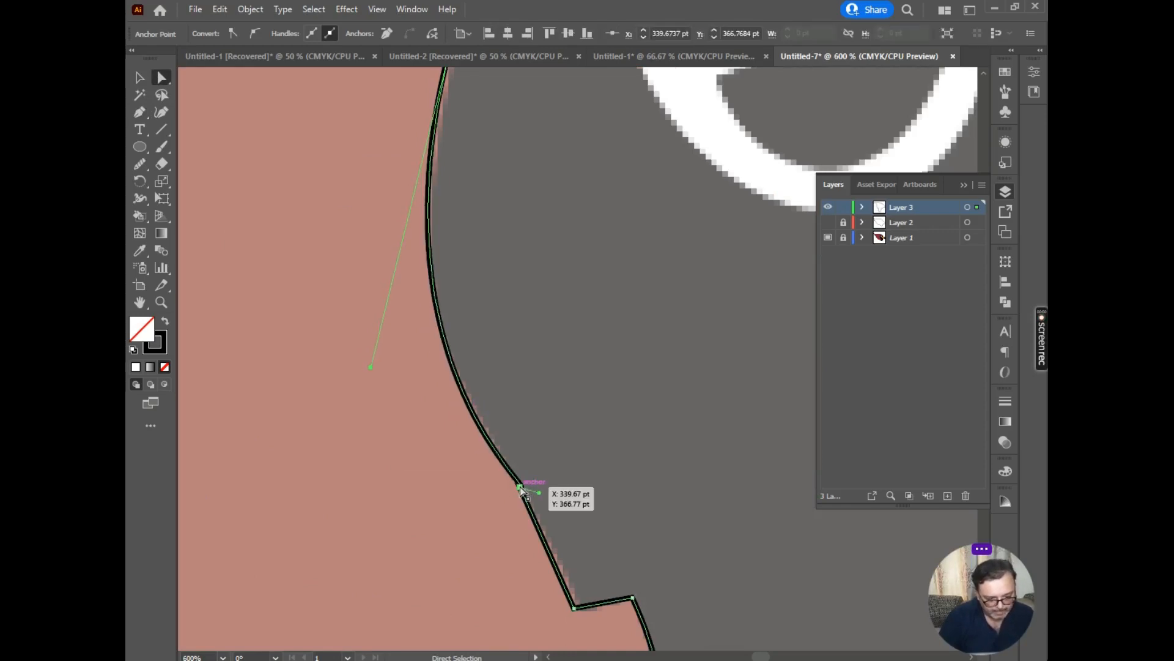
scroll(508, 373, "down", 3)
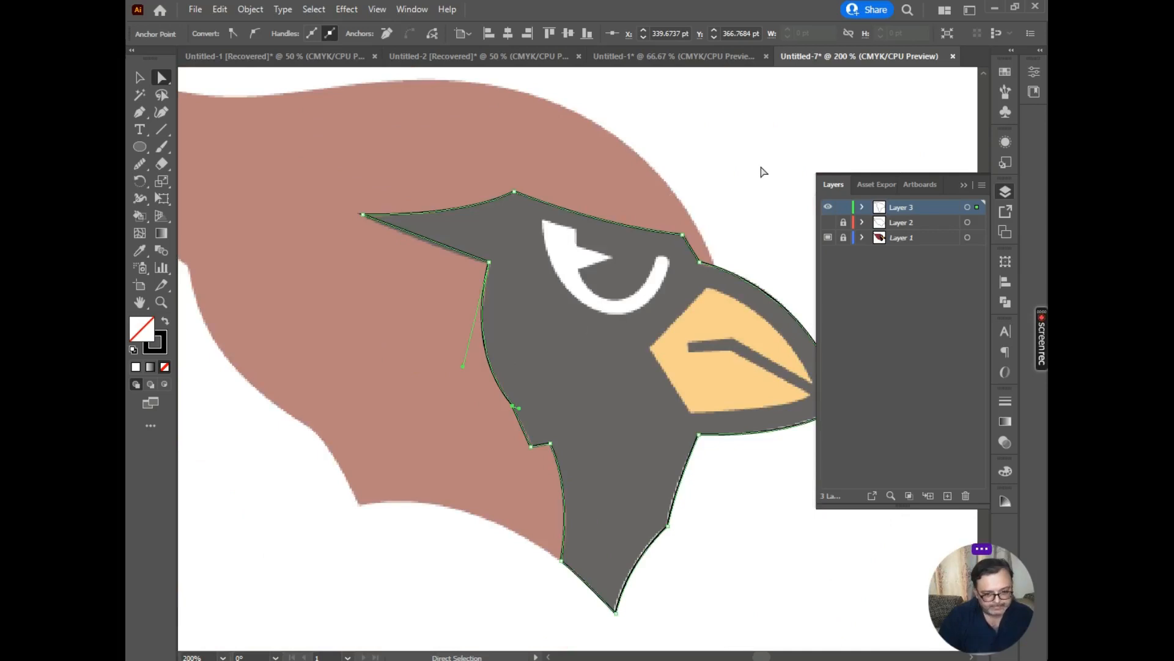
left_click(762, 181)
scroll(668, 293, "down", 1)
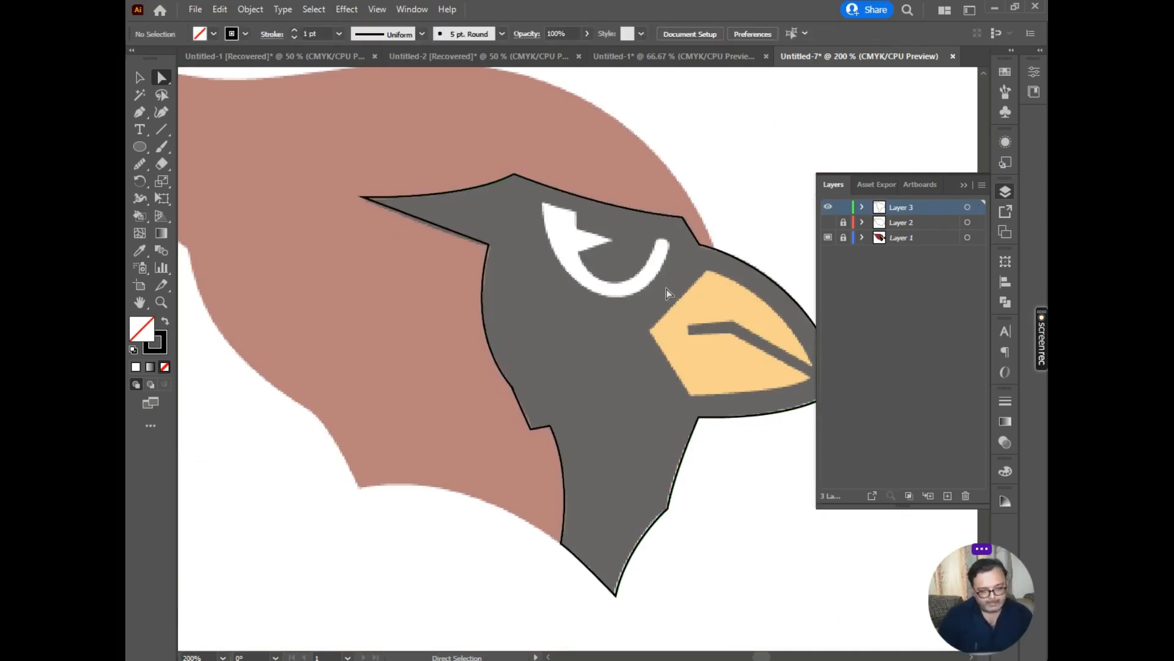
Step: Add a new layer on top, and hide and lock Layer 3 with the mask outline
left_click(948, 496)
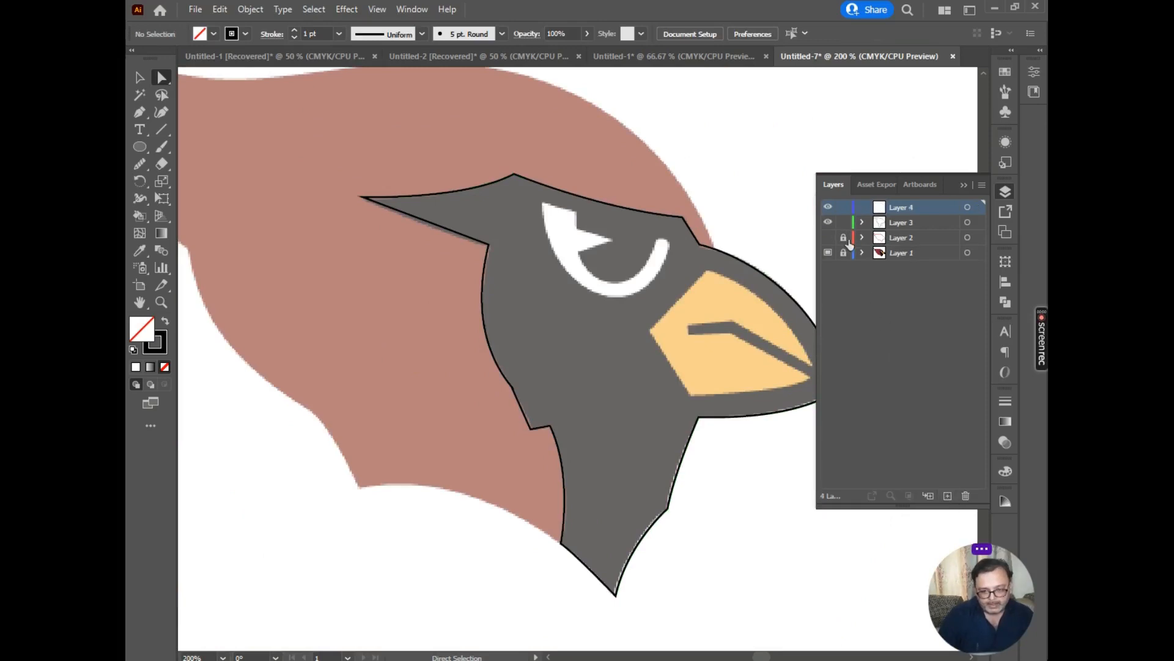
left_click(829, 233)
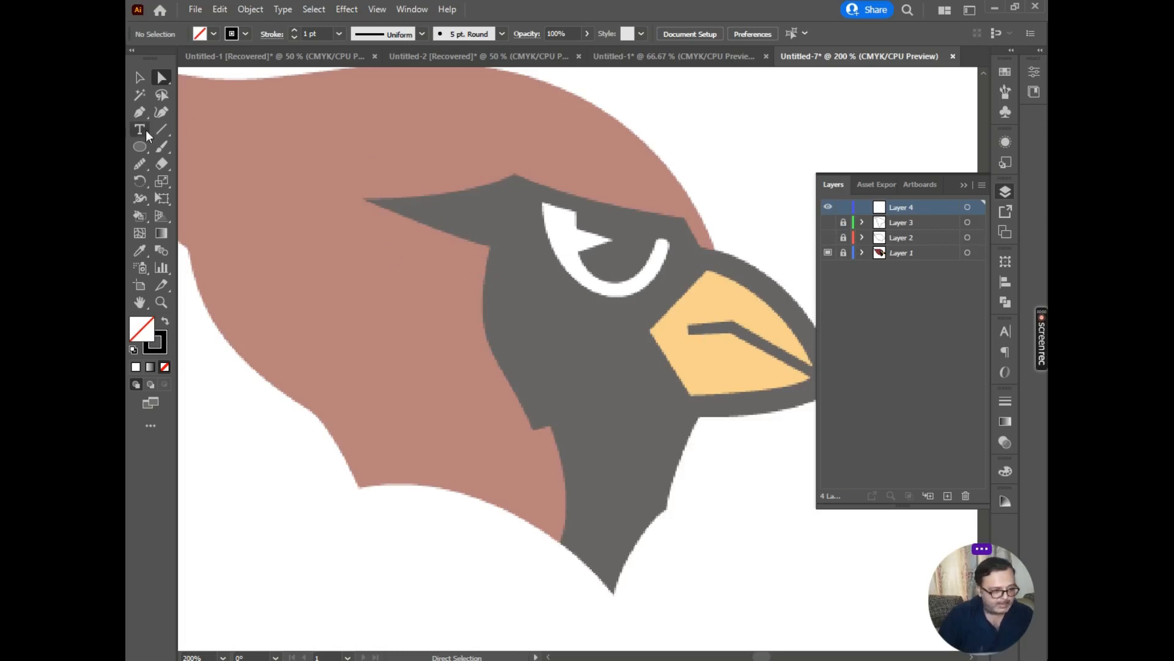
Step: Start a Pen path on the new layer at the white eye's upper corner and trace its jagged edge with straight segments
left_click(137, 115)
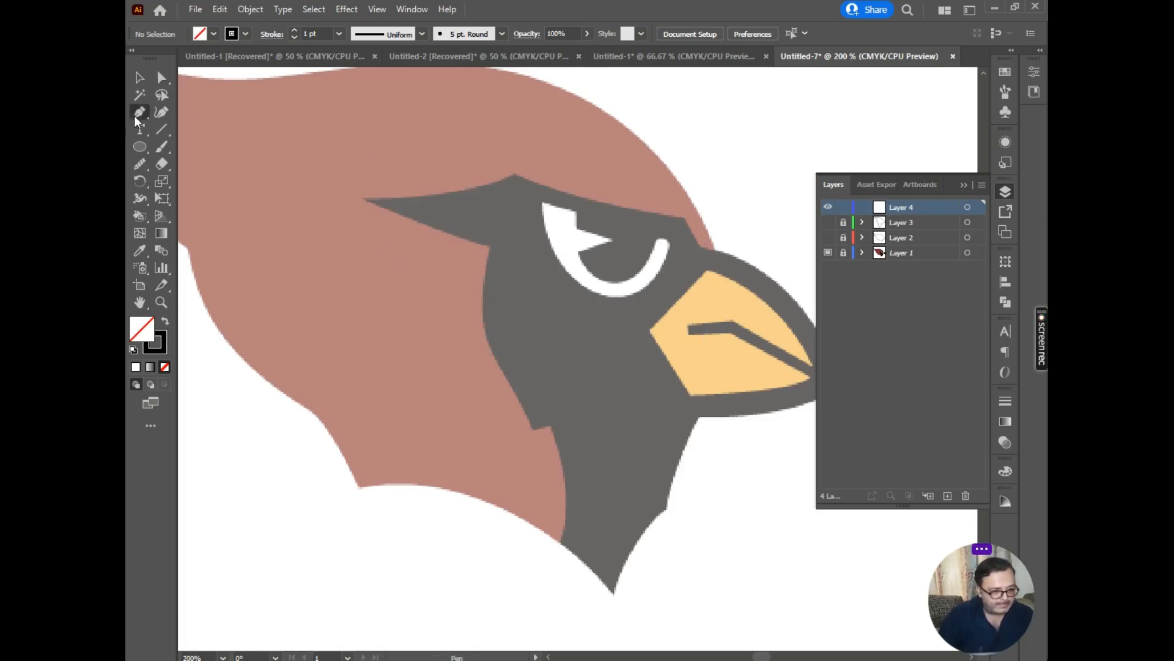
left_click(574, 211)
left_click(574, 226)
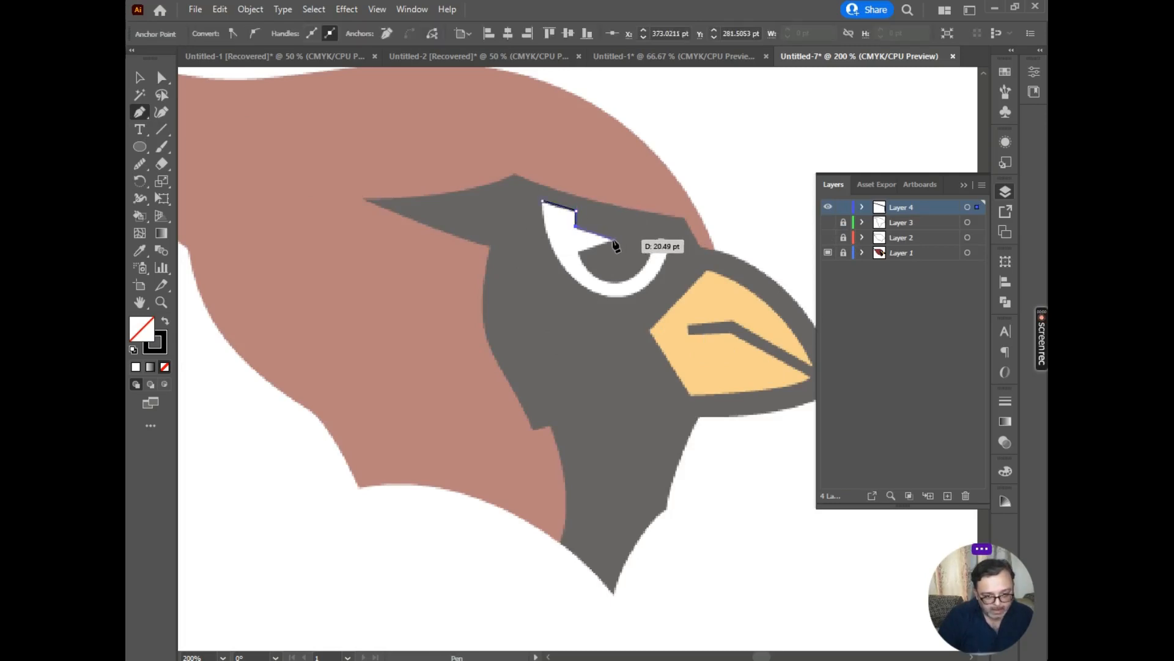
left_click(613, 239)
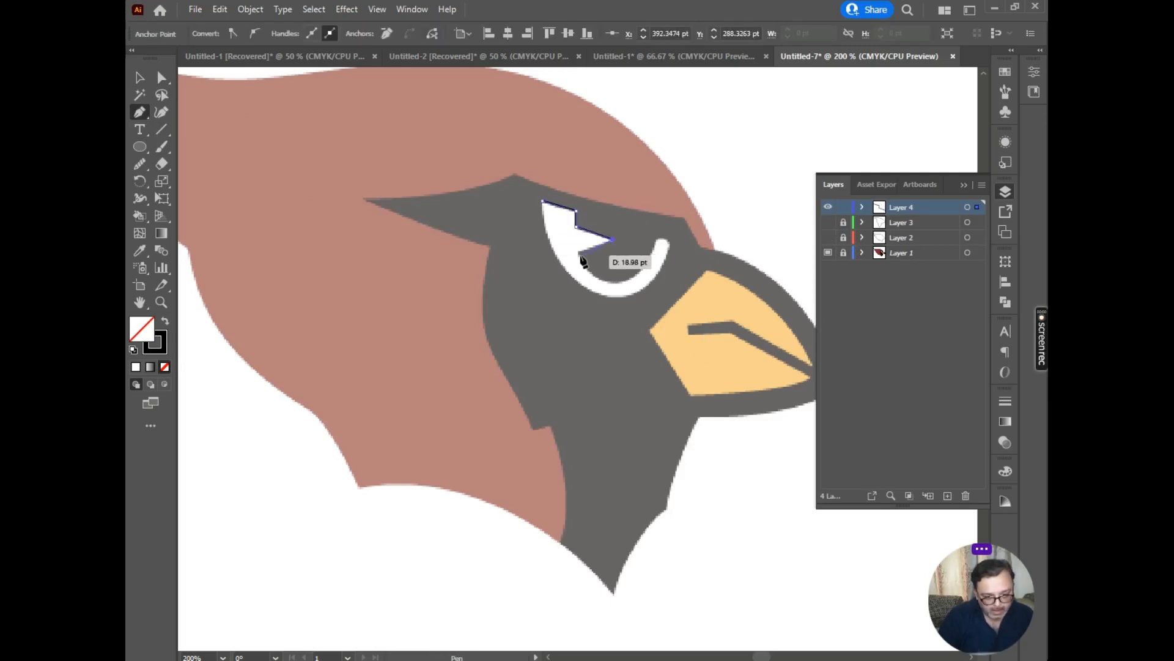
left_click(578, 253)
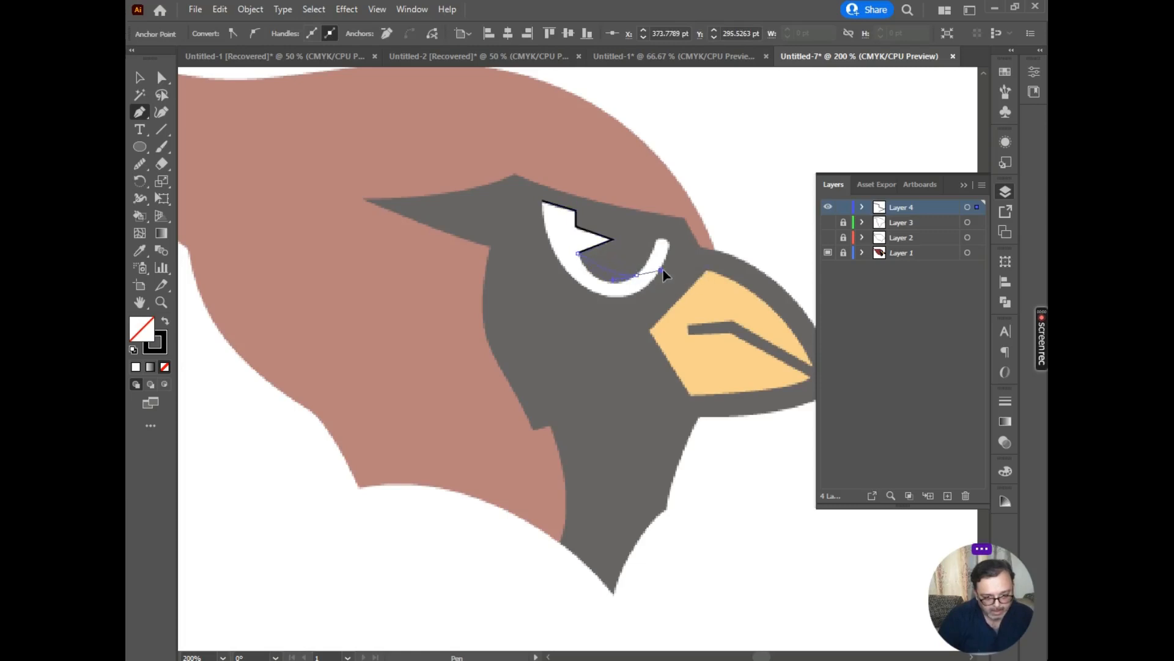
Step: Trace the eye's curved inner edge and around its rounded front end, making the last anchor a corner
left_click_drag(665, 275, 677, 250)
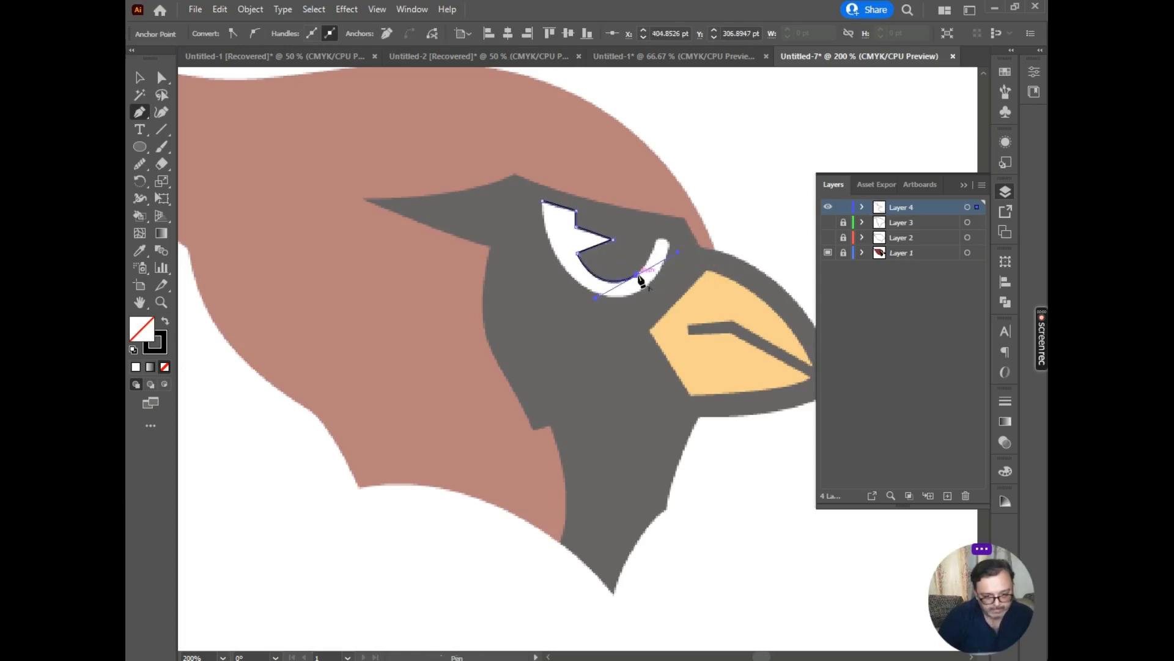
left_click(638, 276)
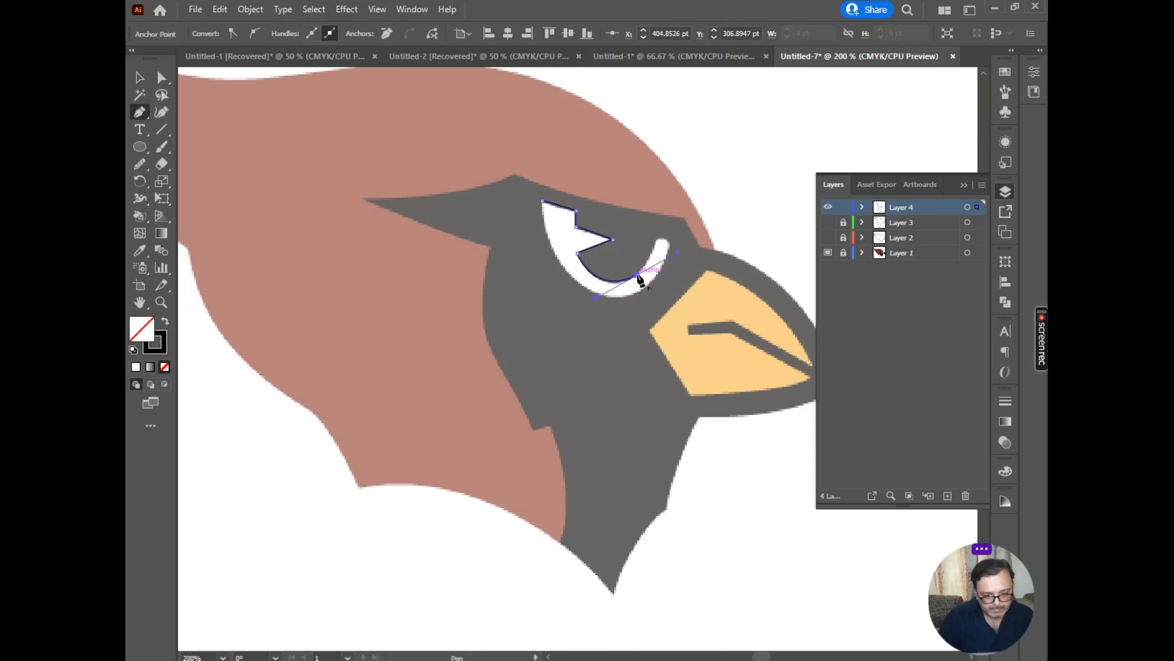
left_click(655, 247)
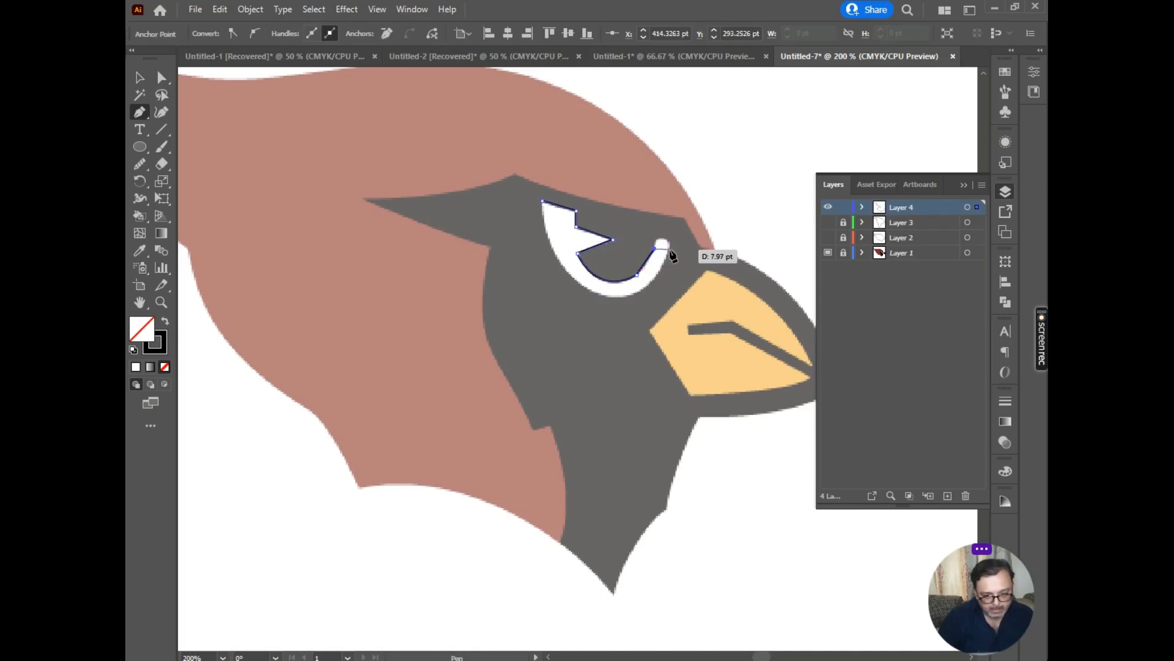
left_click_drag(669, 250, 674, 278)
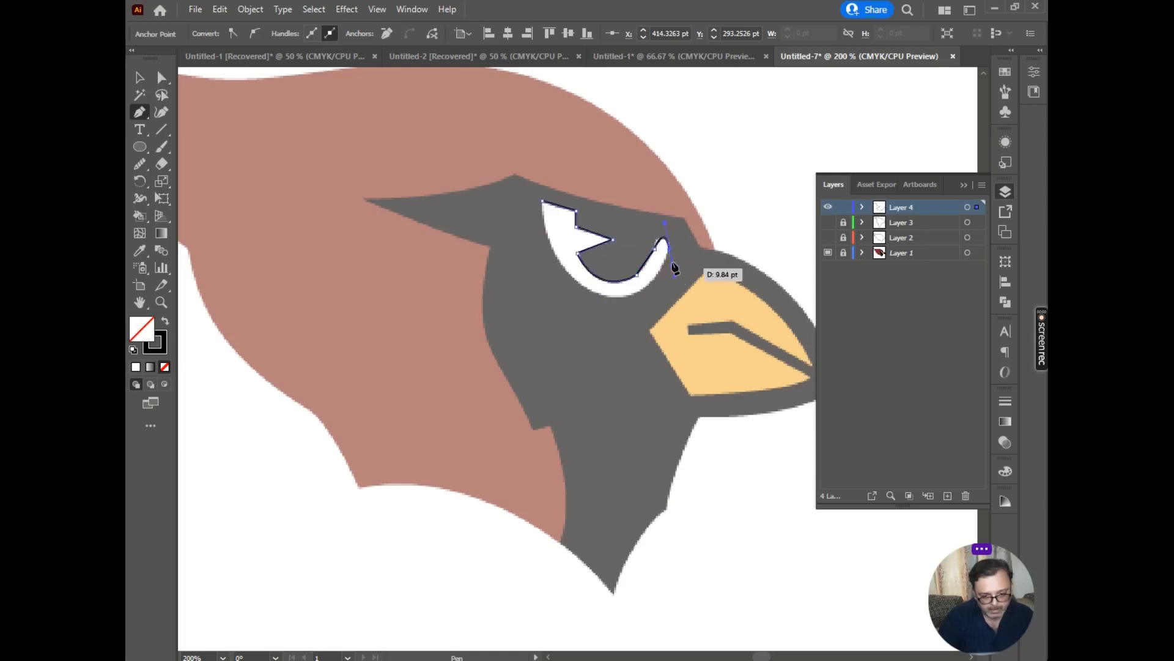
left_click(670, 250)
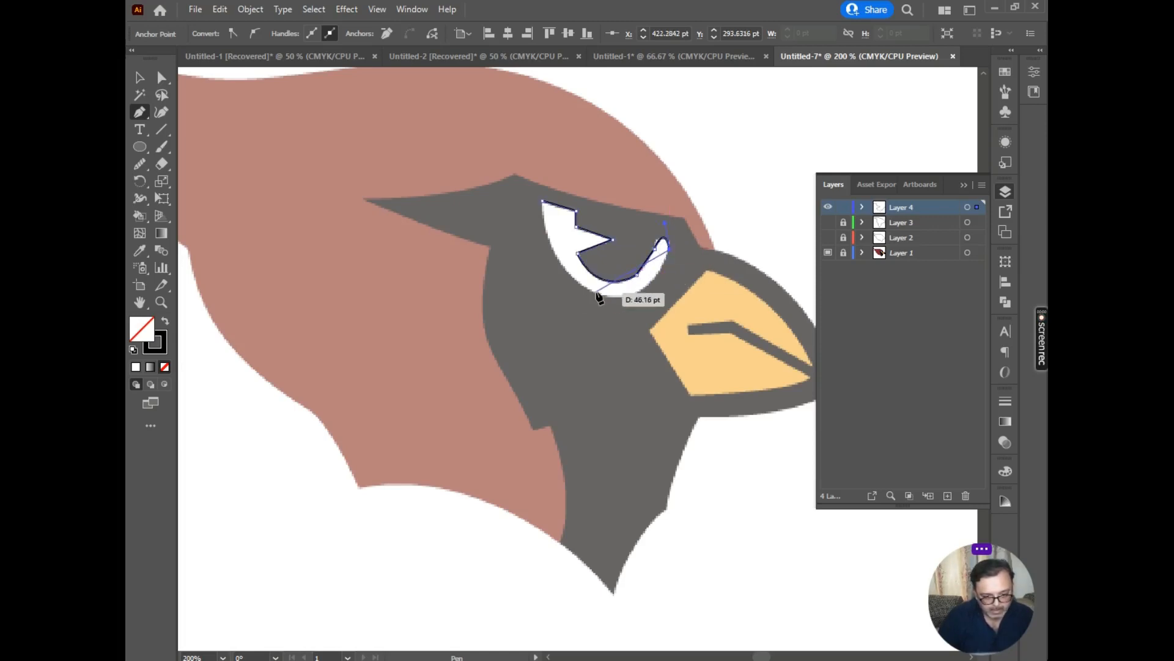
Step: Trace the eye's curved outer lower edge with Pen curves and close the path at its upper rear corner
left_click_drag(555, 289, 555, 288)
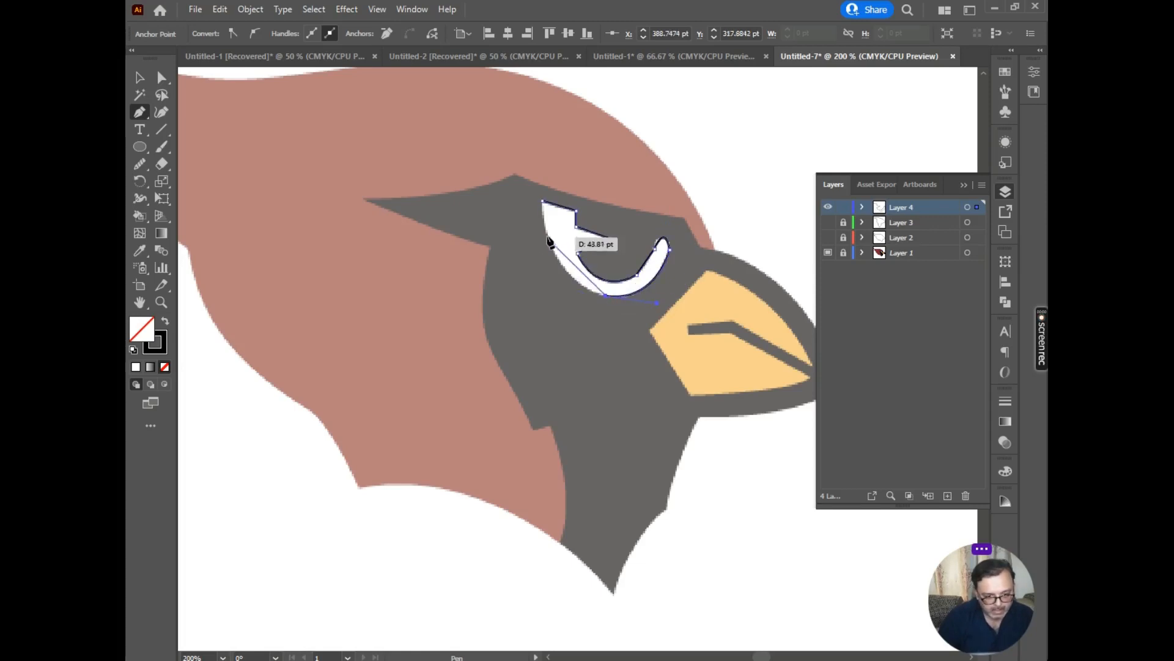
left_click_drag(549, 237, 533, 182)
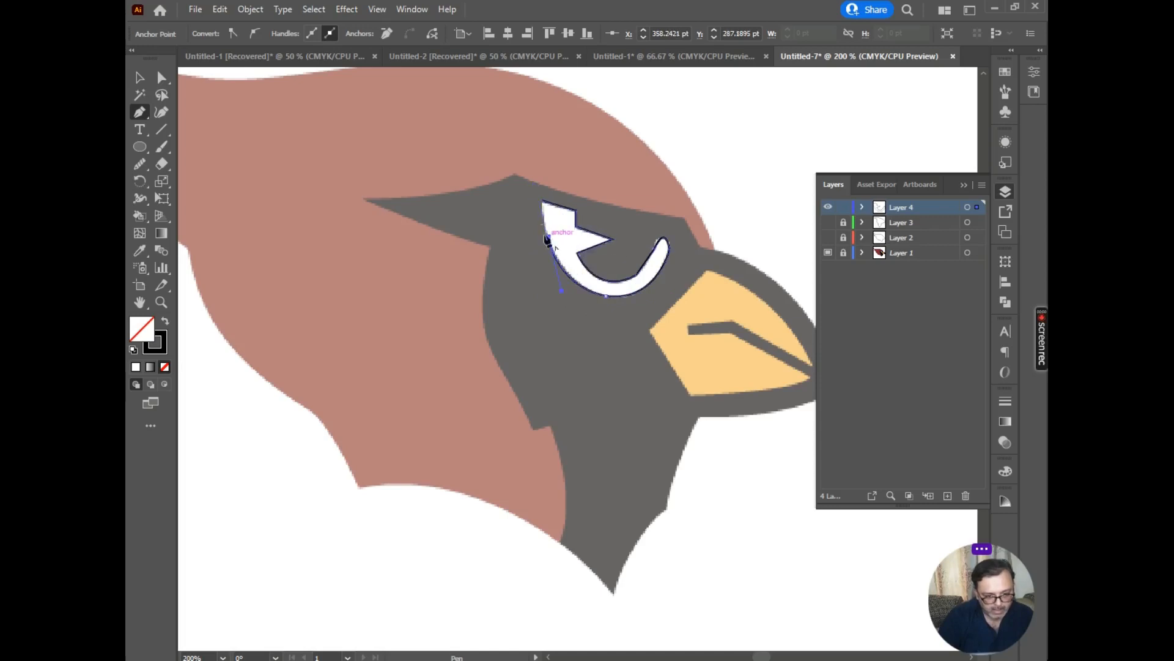
left_click(542, 202)
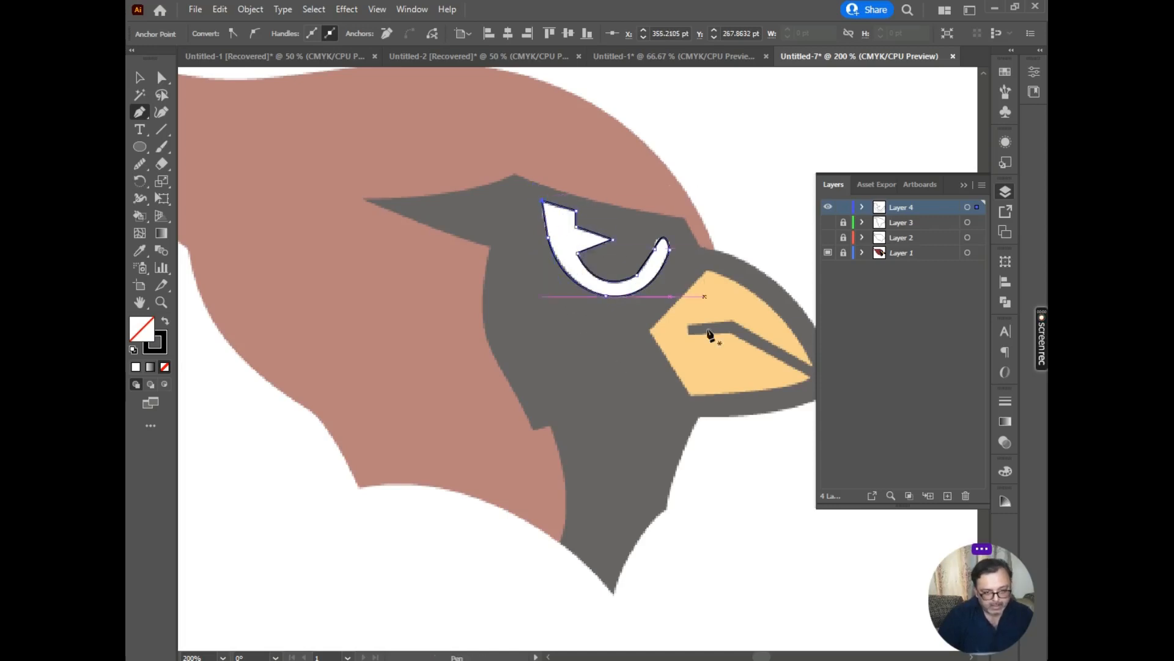
Step: Start a Pen path at the beak's rear corner, trace its upper edge with a curve to the tip, and make the tip anchor a corner
left_click(649, 332)
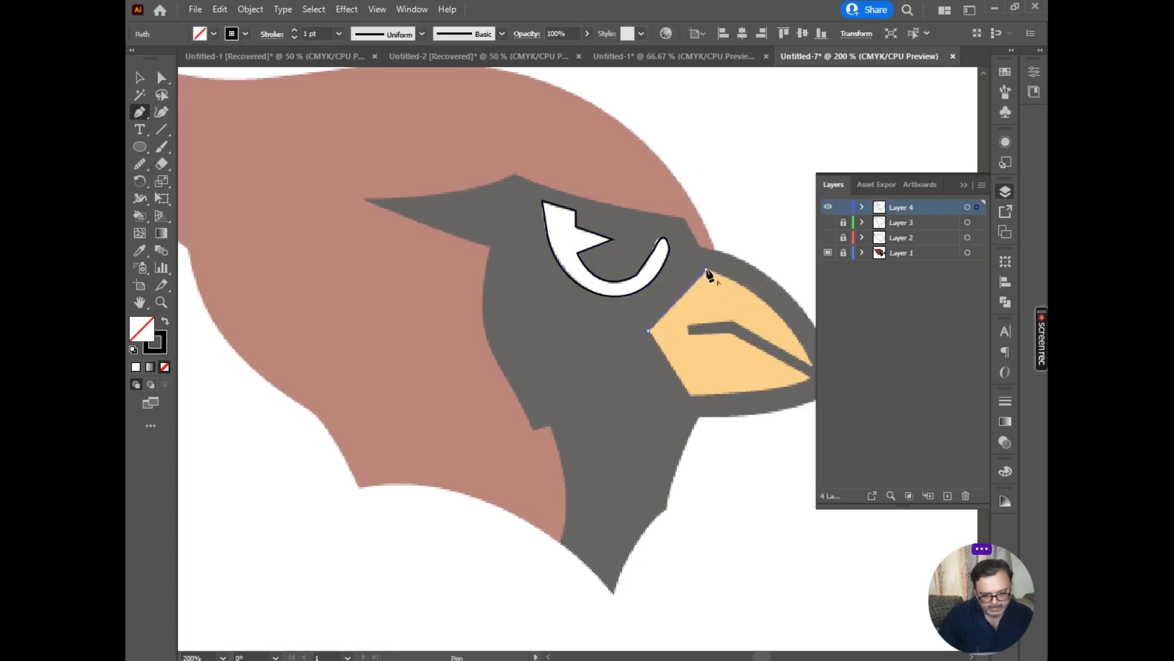
left_click(707, 271)
scroll(788, 341, "right", 3)
scroll(788, 341, "down", 1)
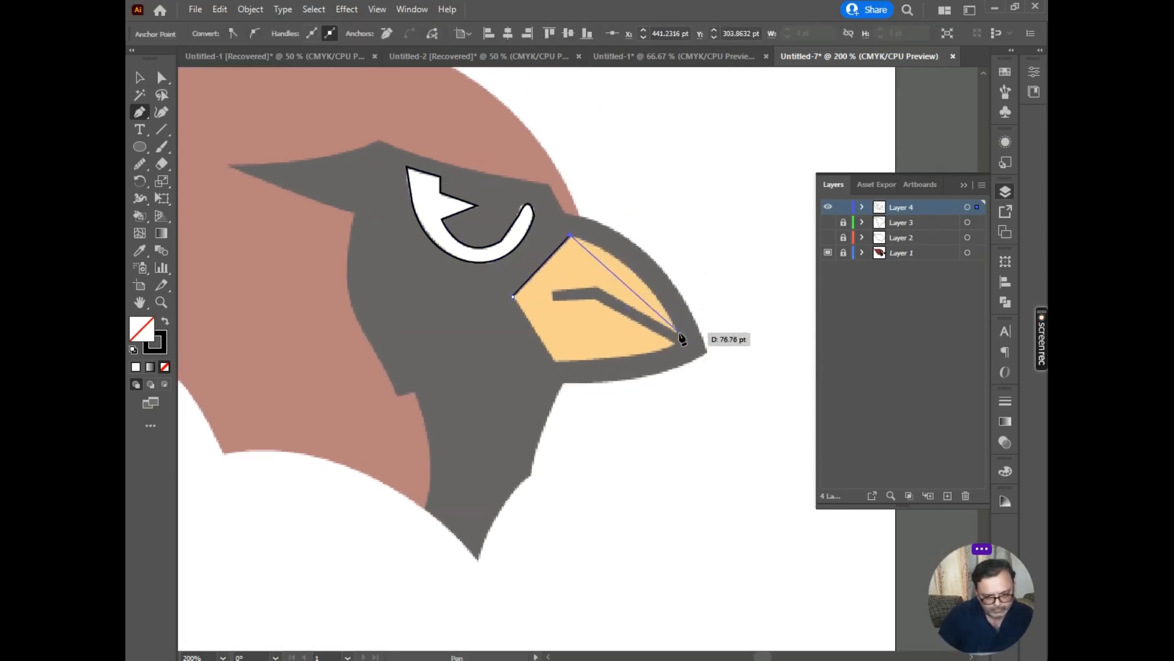
left_click_drag(675, 331, 702, 400)
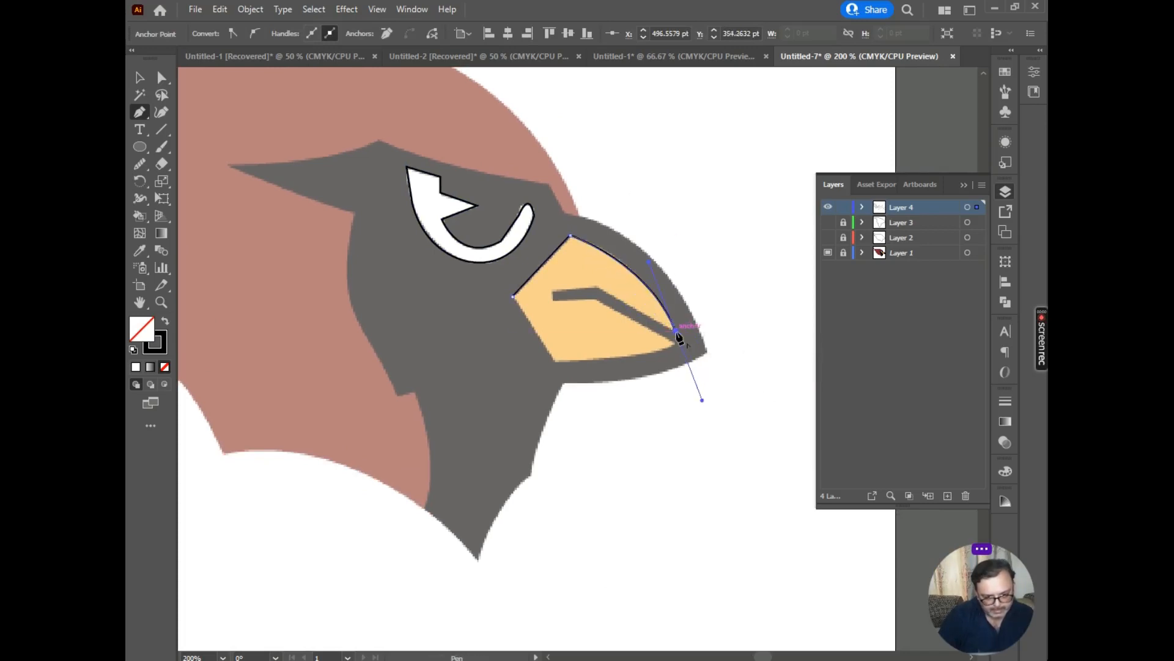
left_click(676, 332)
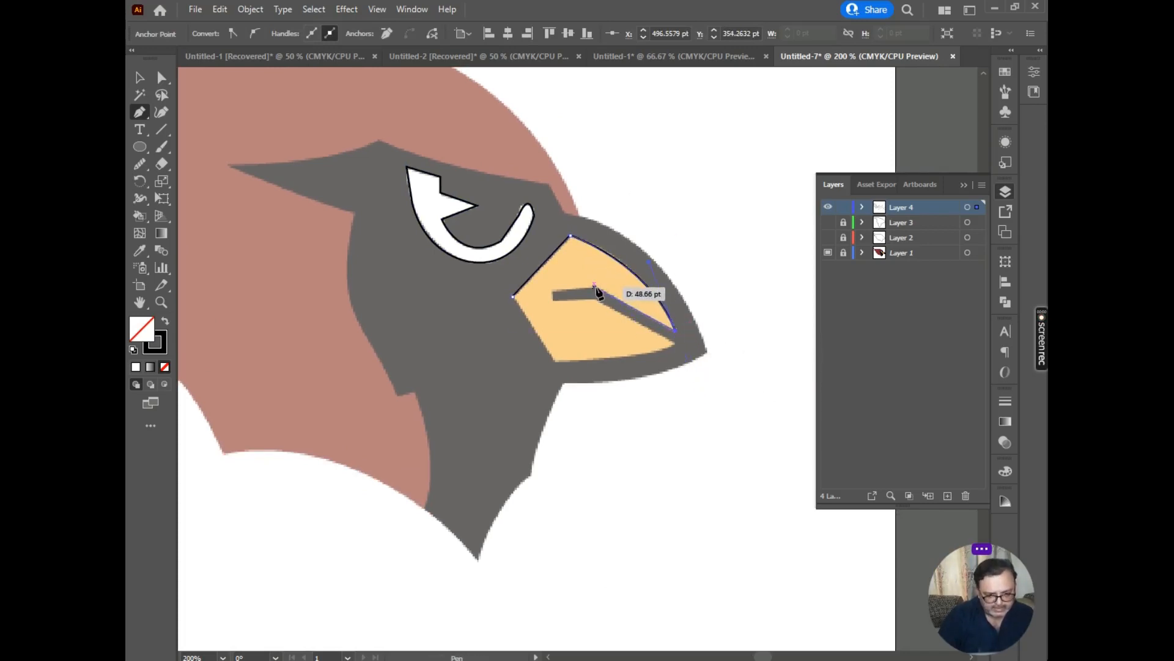
Step: Trace around the dark mouth slit inside the beak with straight segments, returning to the lower side of the beak tip
left_click(594, 287)
left_click(552, 292)
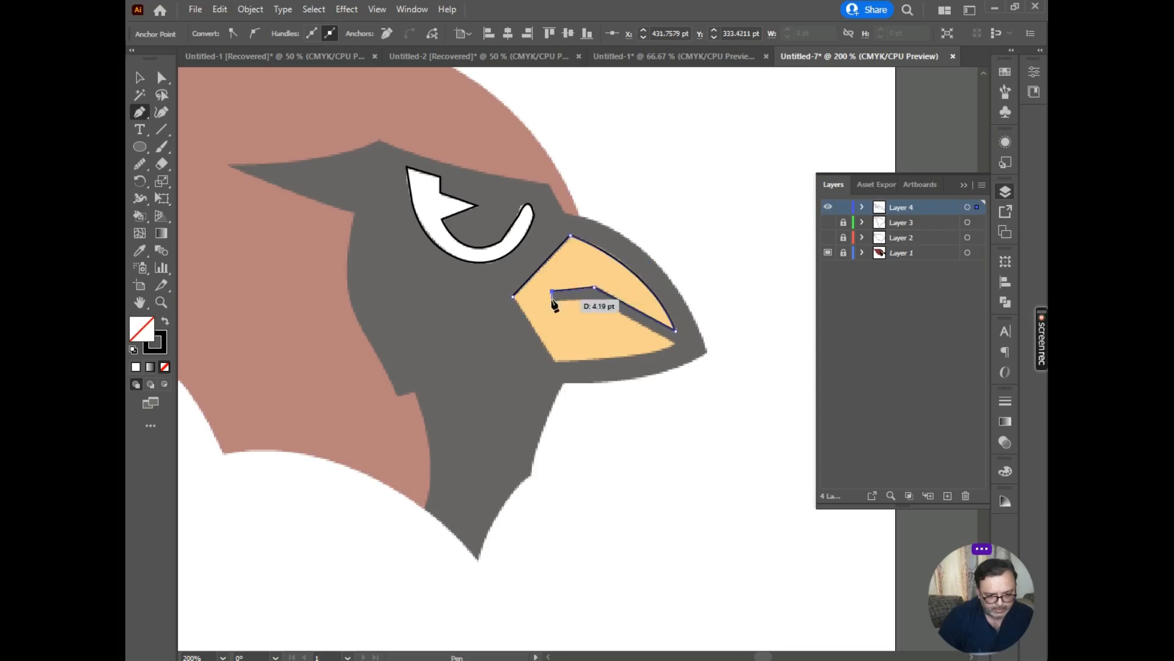
left_click(552, 300)
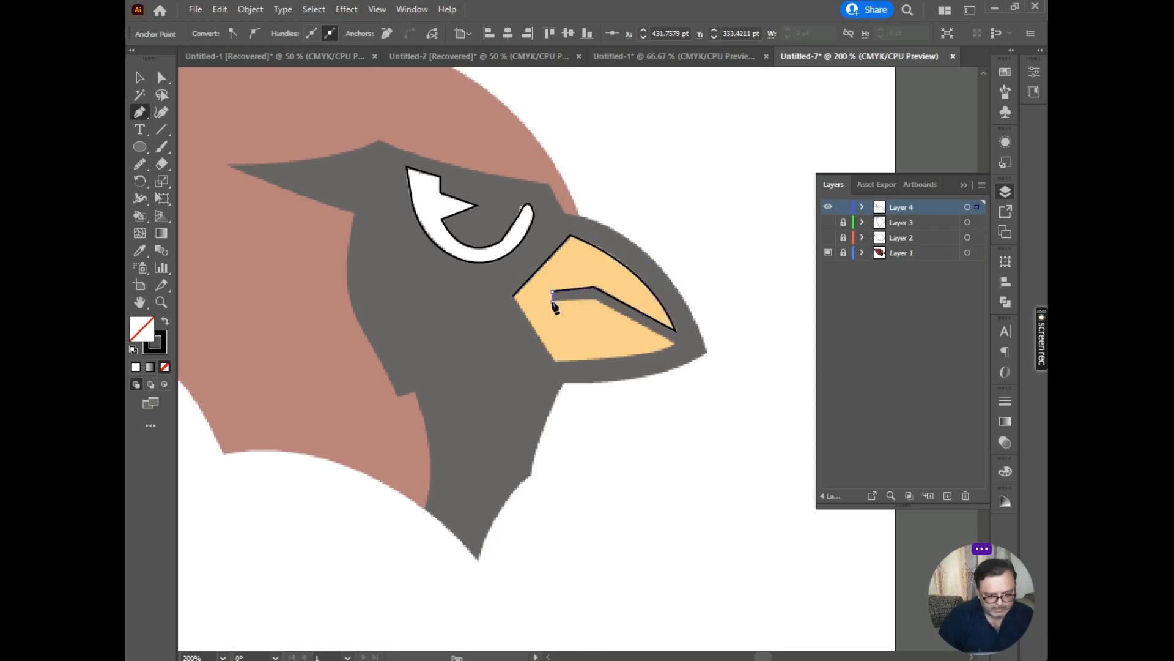
left_click(595, 298)
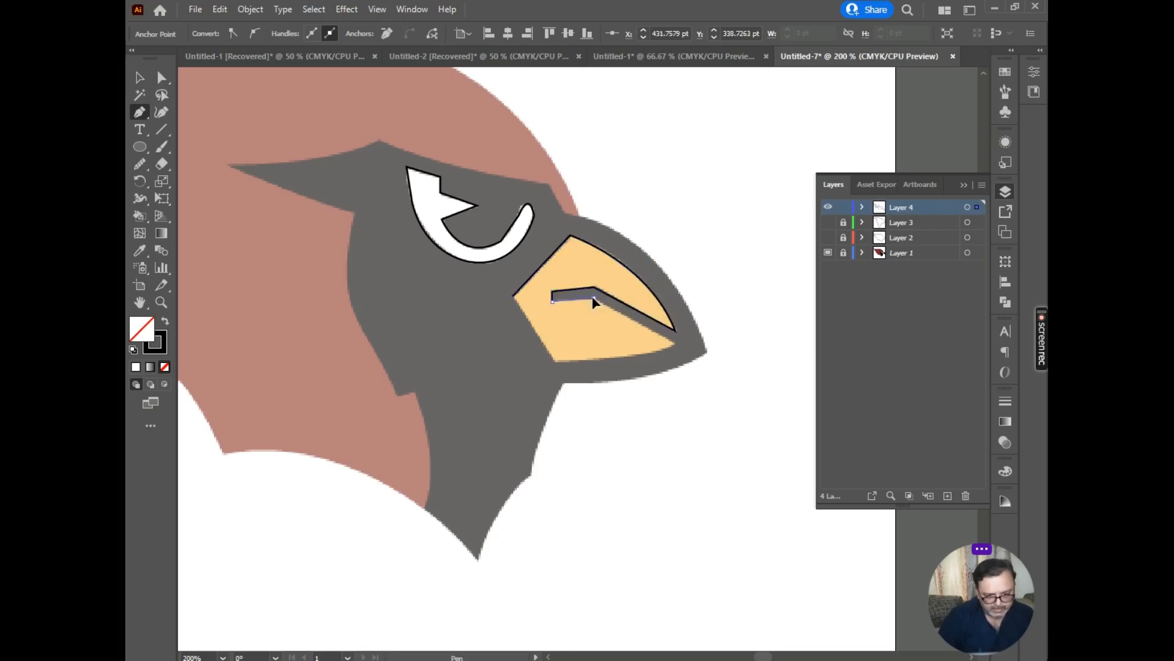
left_click(675, 342)
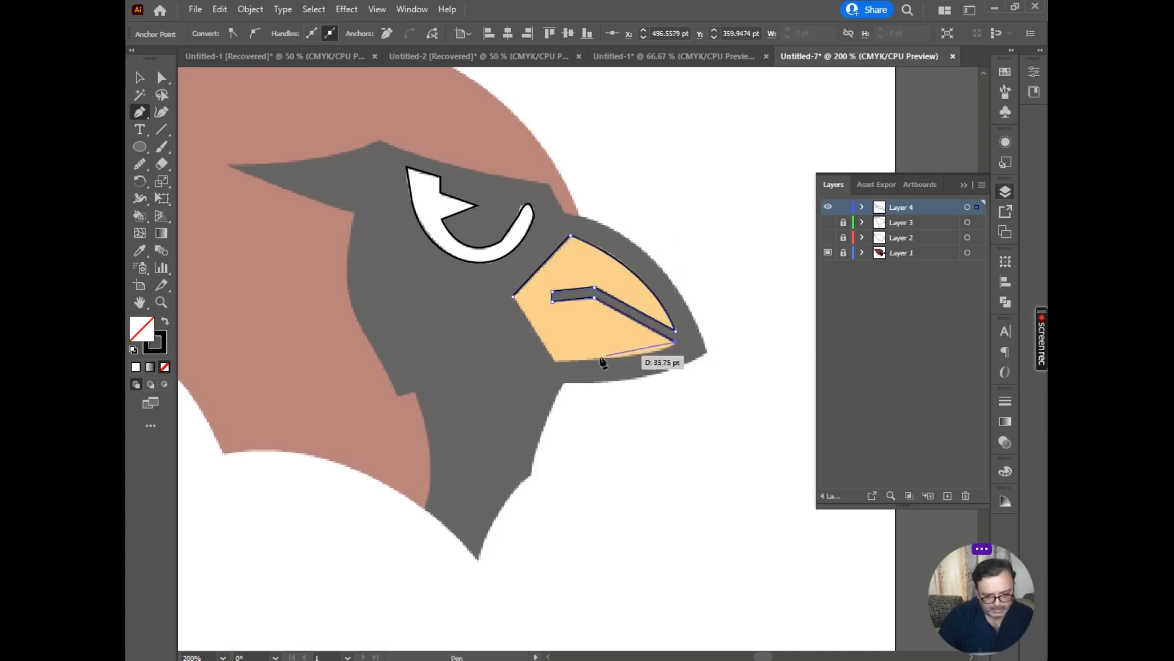
Step: Trace the beak's curved lower edge, make its end anchor a corner, and close the path at the rear corner
left_click_drag(556, 361, 452, 357)
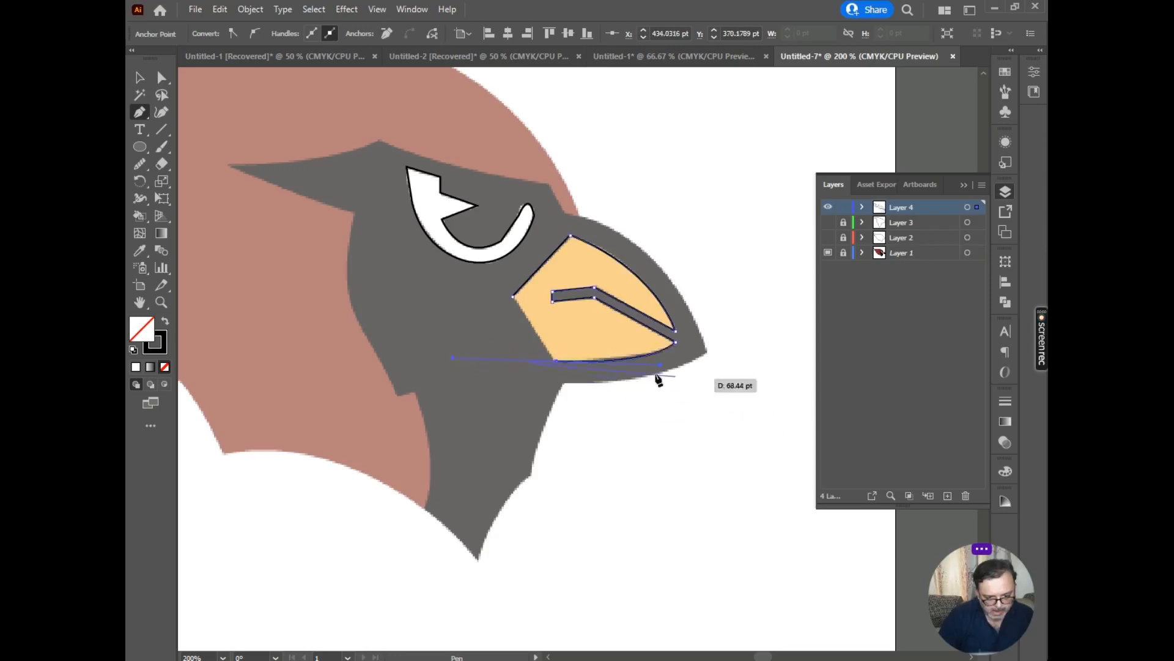
left_click(556, 362)
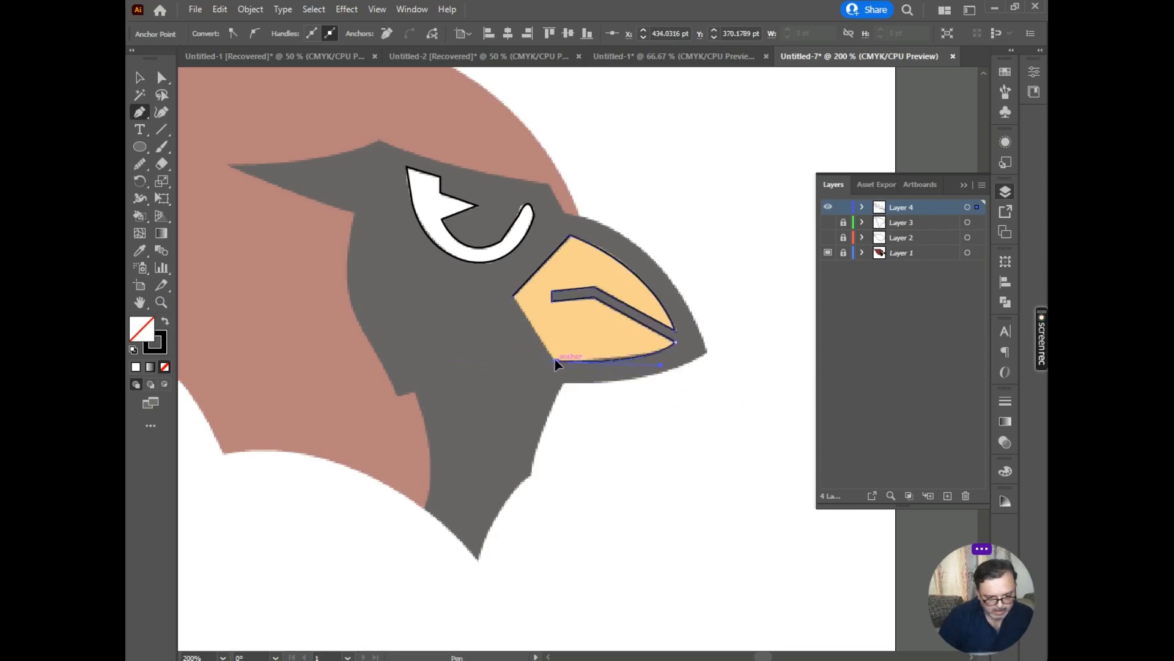
left_click(512, 296)
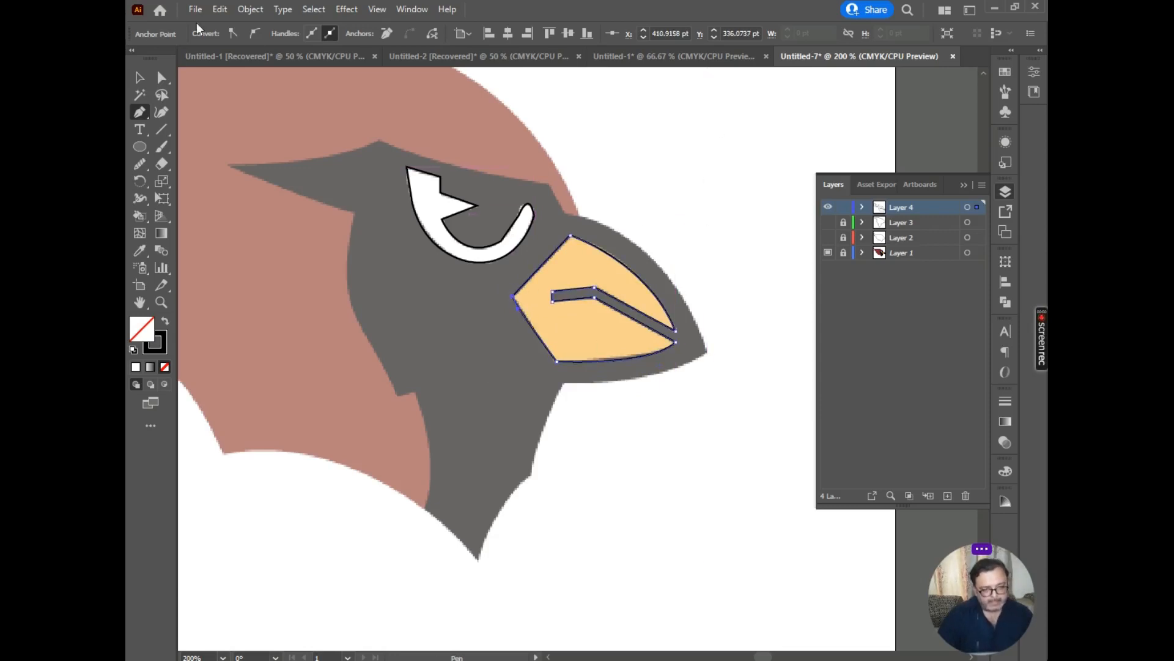
Step: Make Layer 2 and Layer 3 visible so the head and mask outlines show with the whole artboard in view
left_click(137, 78)
scroll(518, 265, "down", 4)
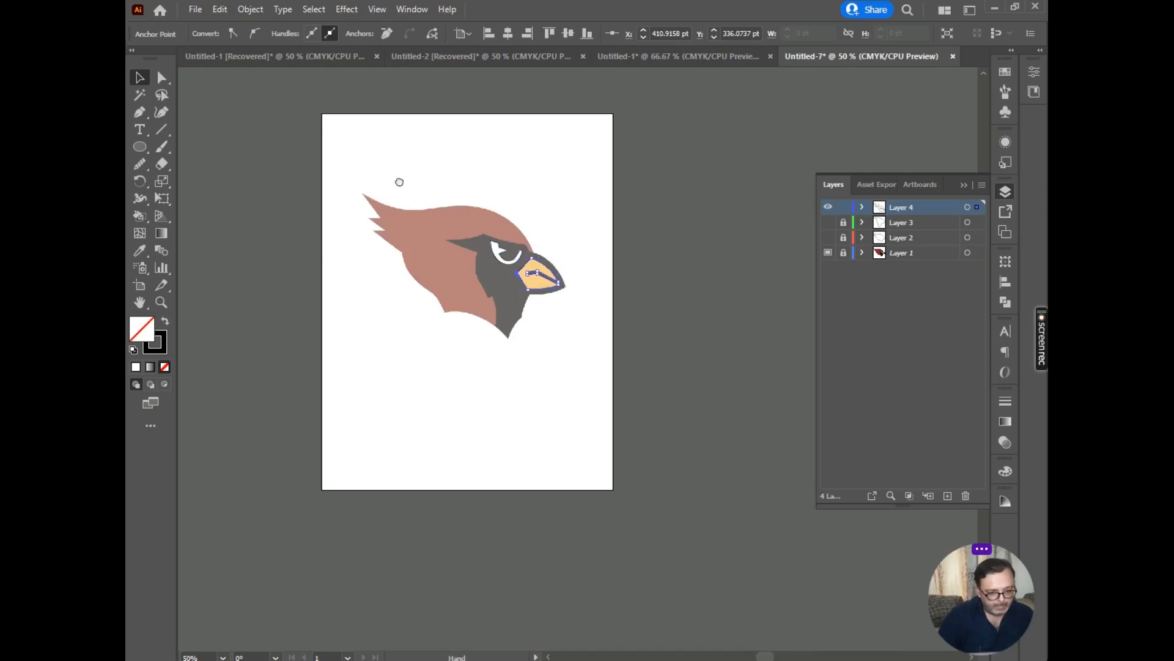
left_click_drag(400, 181, 441, 190)
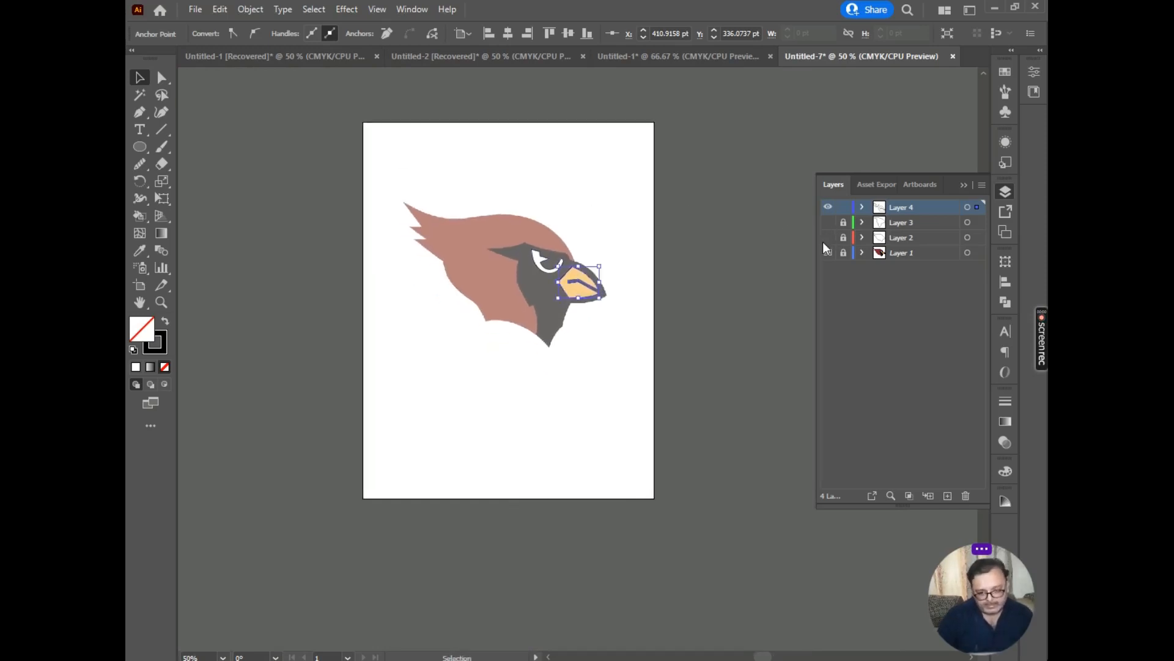
left_click_drag(828, 237, 828, 222)
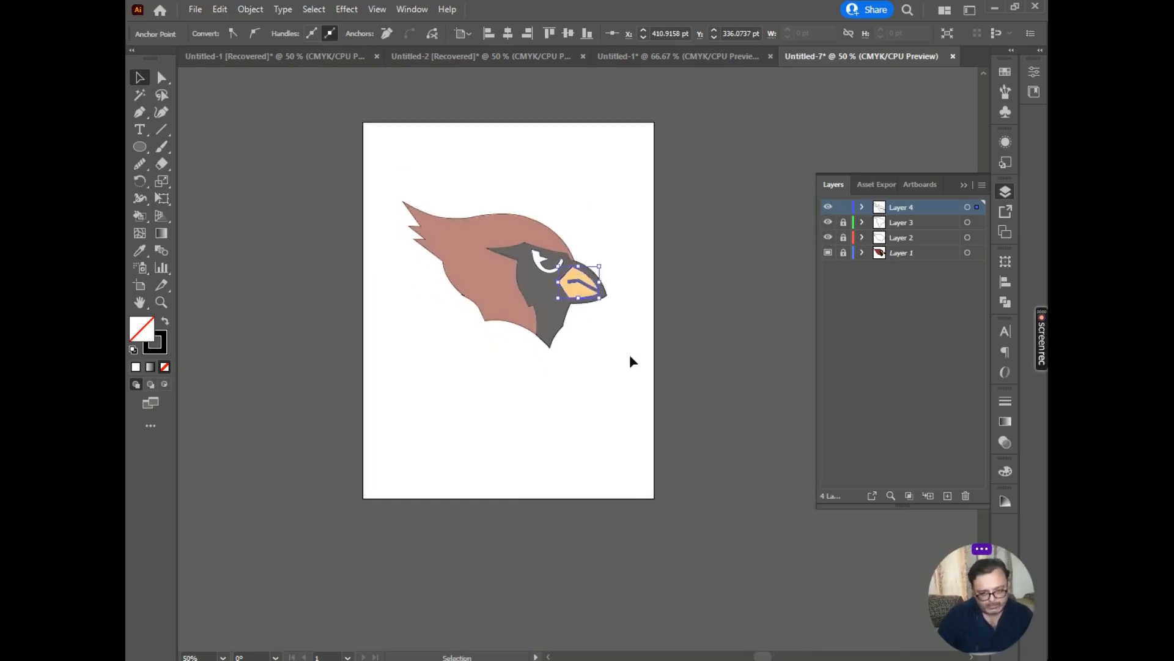
Step: Hide the Layer 1 template, examine the traced outlines on their own at 100%, and show the template again
left_click(828, 253)
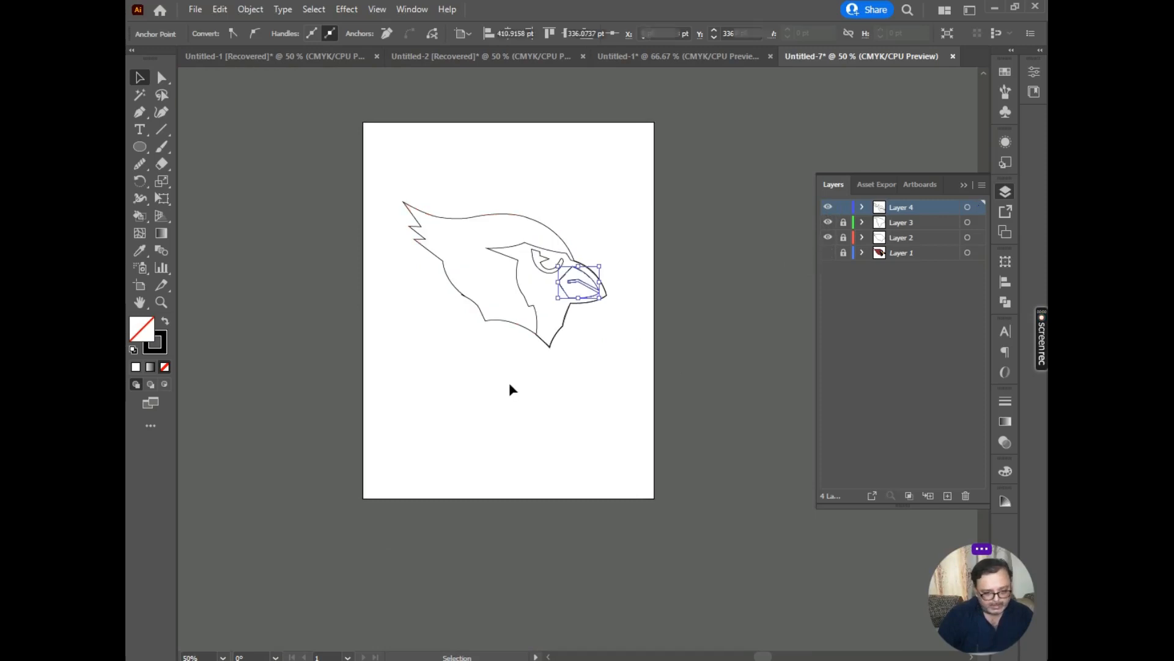
left_click(509, 383)
left_click_drag(635, 187, 477, 371)
key("super")
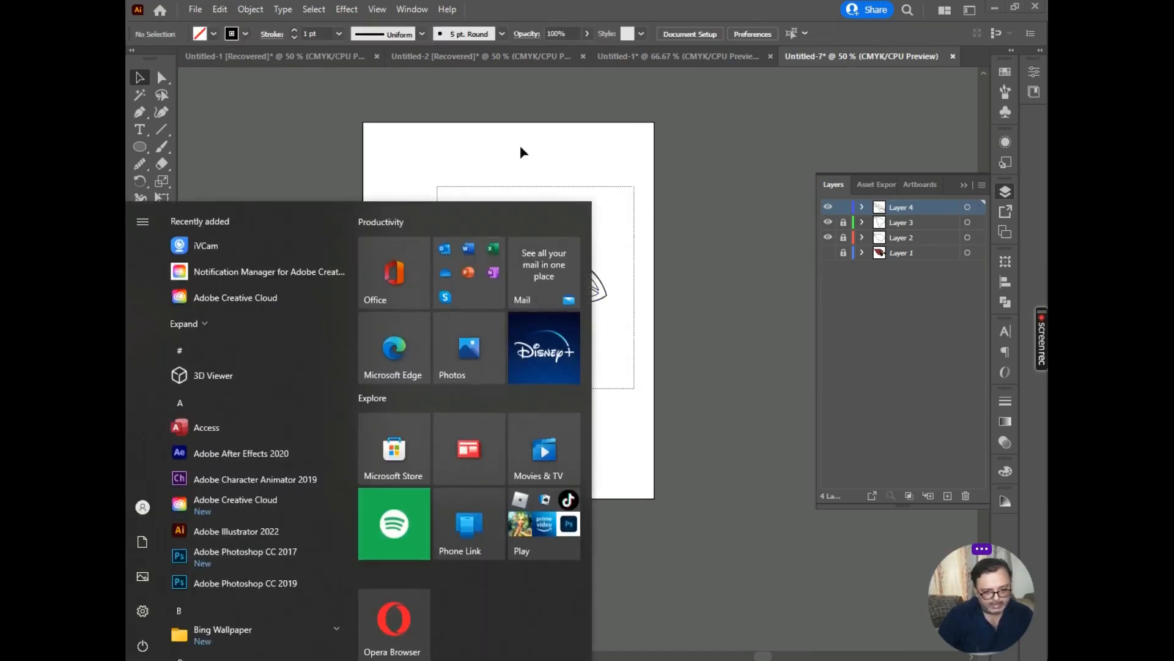
left_click(520, 145)
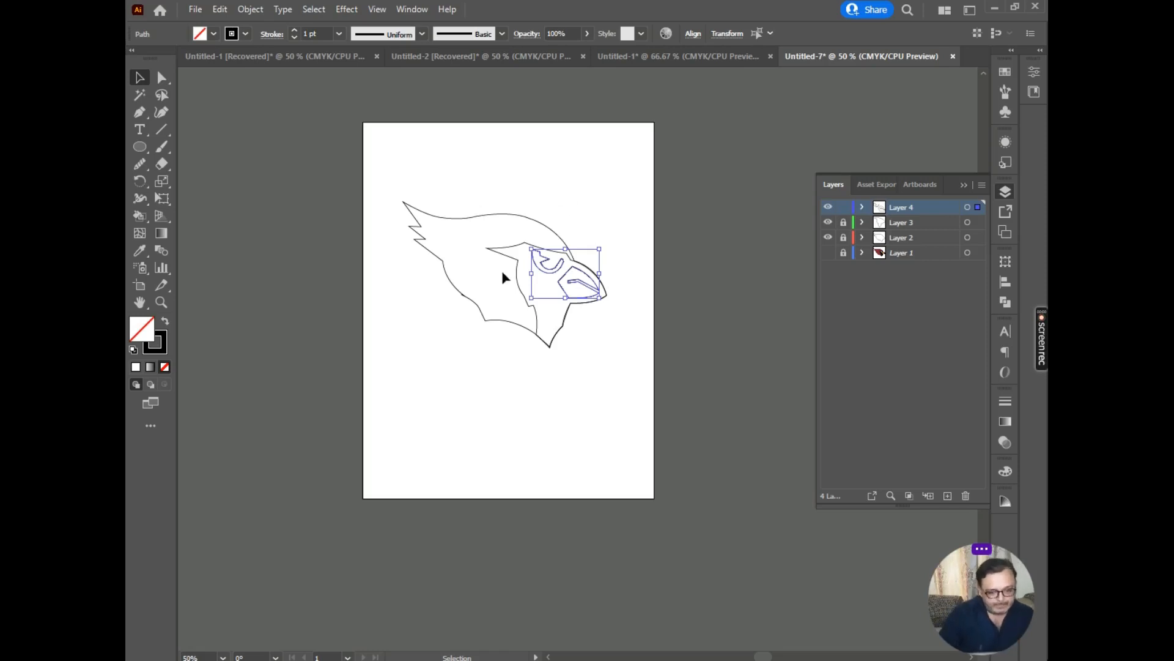
key("ctrl+1")
left_click(674, 137)
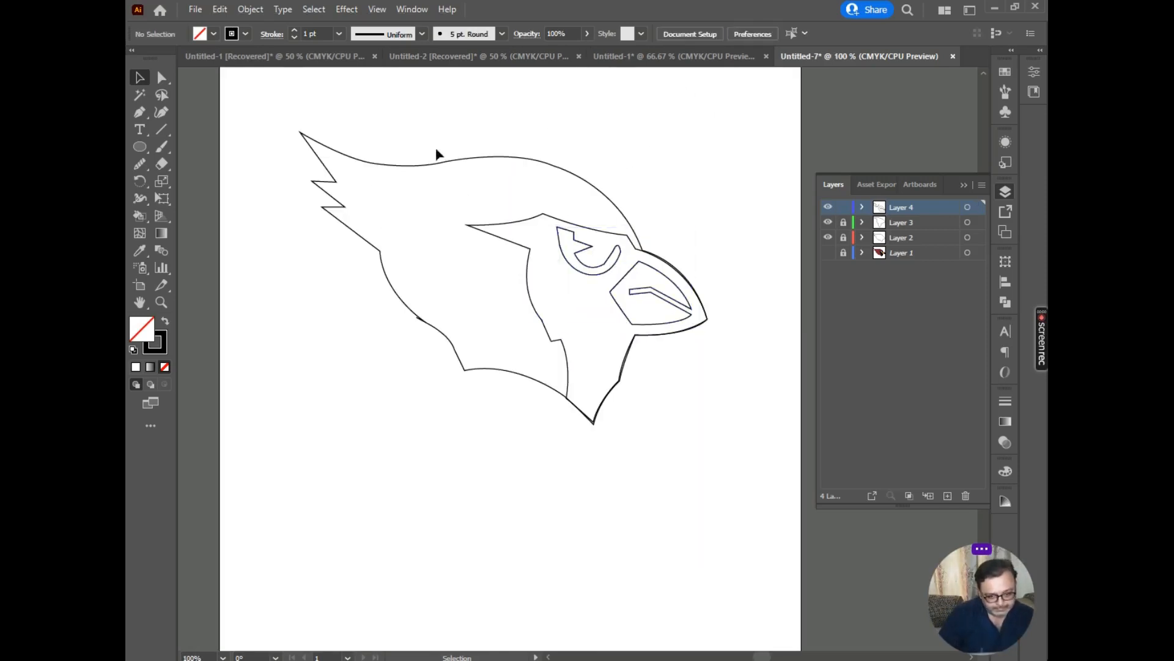
left_click(828, 253)
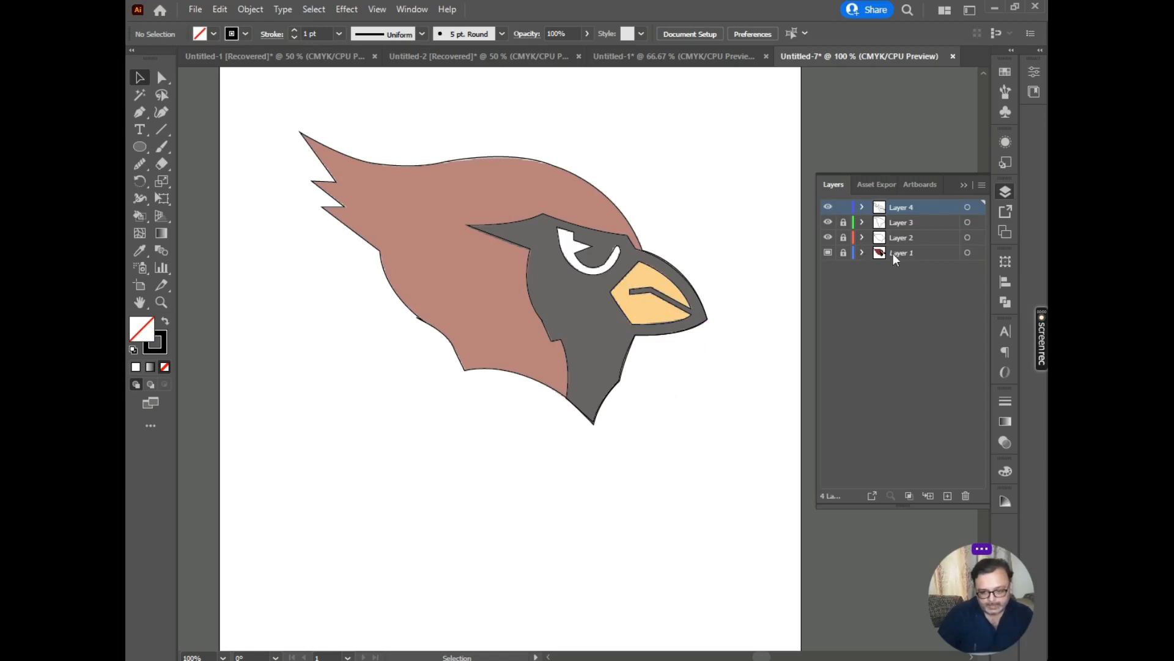
Step: Turn off the Template option for Layer 1 so it becomes a normal editable layer
left_click(912, 251)
left_click(981, 185)
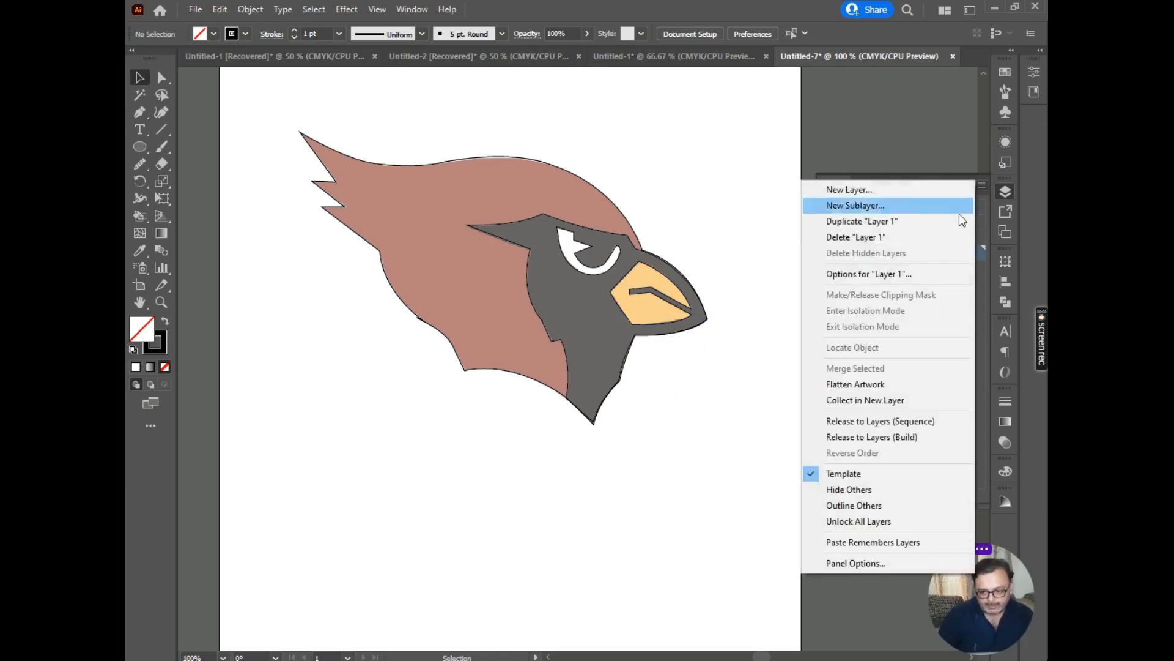
left_click(857, 479)
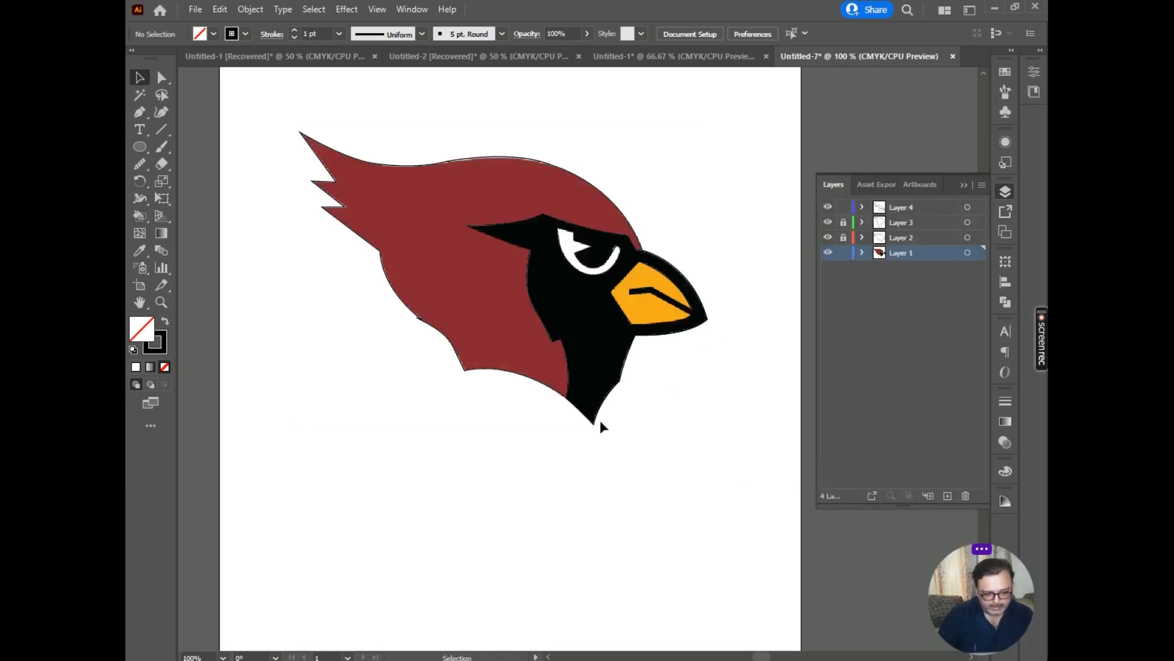
Step: Embed the linked cardinal image and move it below the traced outlines as a colour reference
left_click(477, 251)
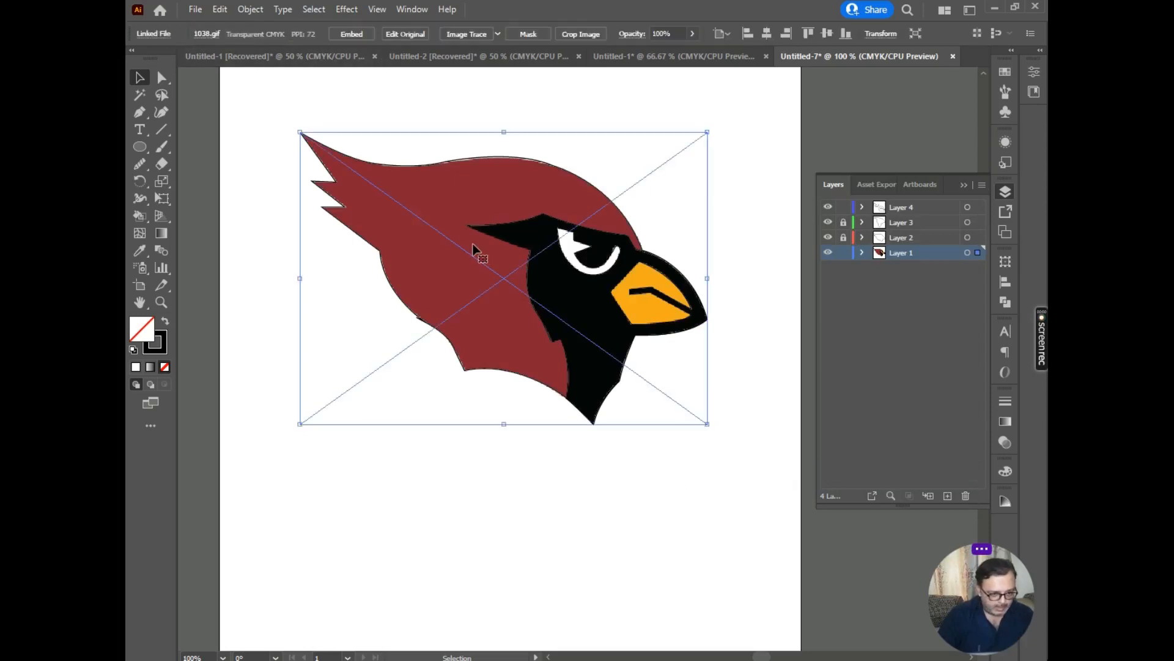
left_click(341, 34)
left_click_drag(465, 209, 469, 500)
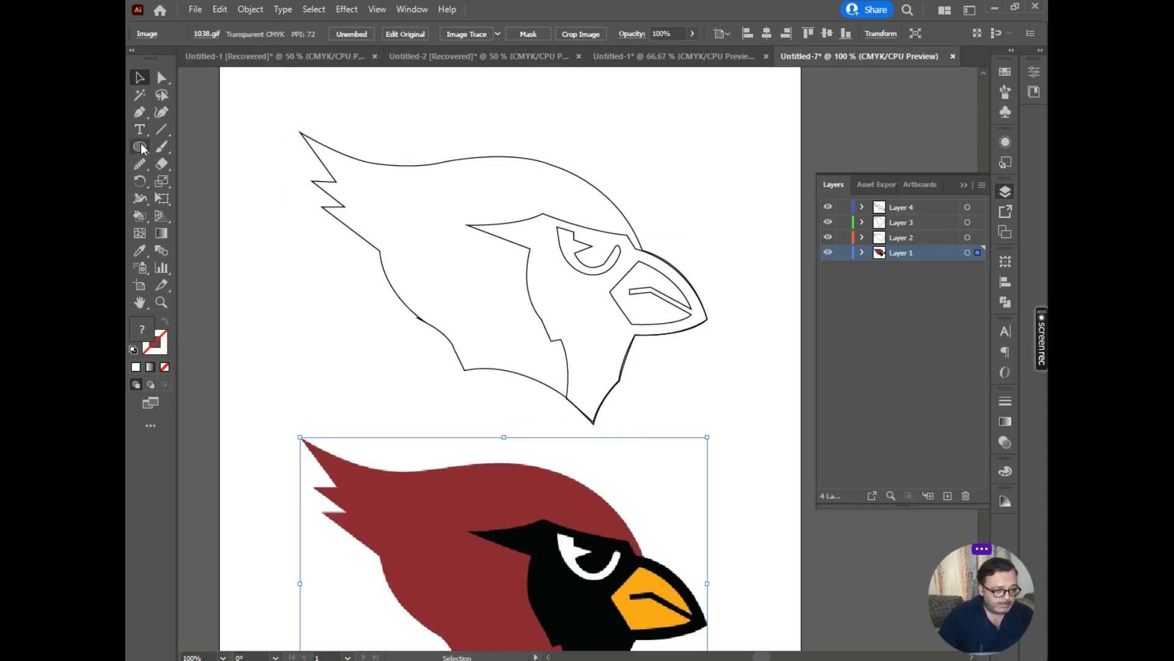
Step: Select the traced eye shape and fill it with the white sampled from the reference image's eye using the Eyedropper
left_click(145, 245)
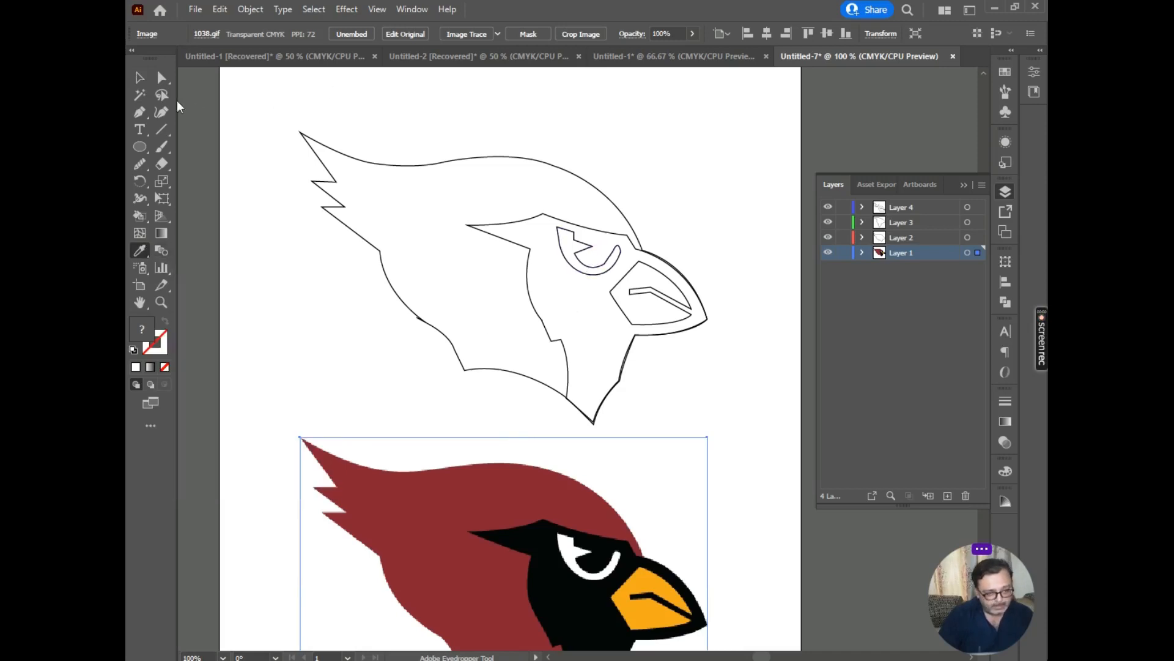
left_click(140, 80)
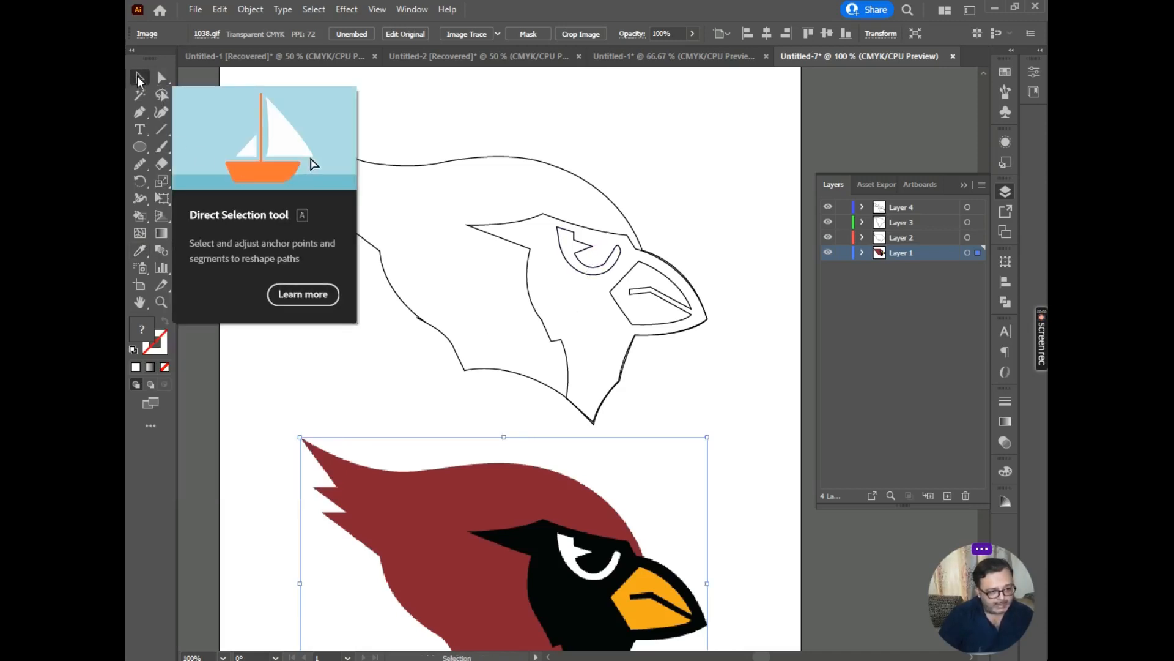
left_click(569, 264)
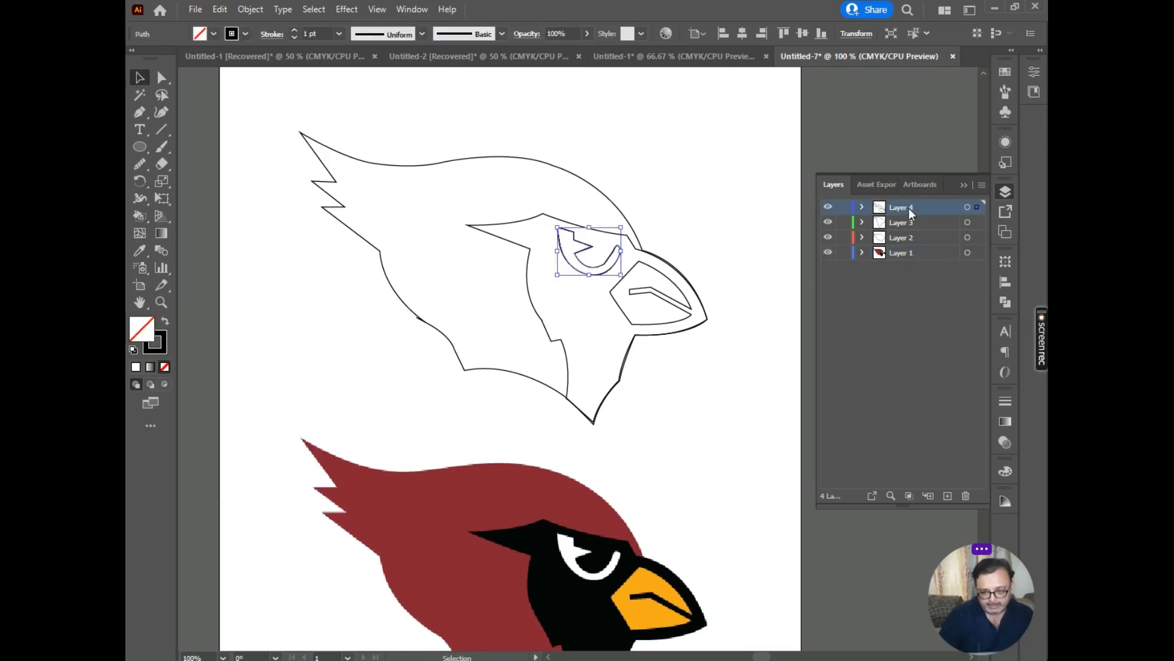
left_click(141, 247)
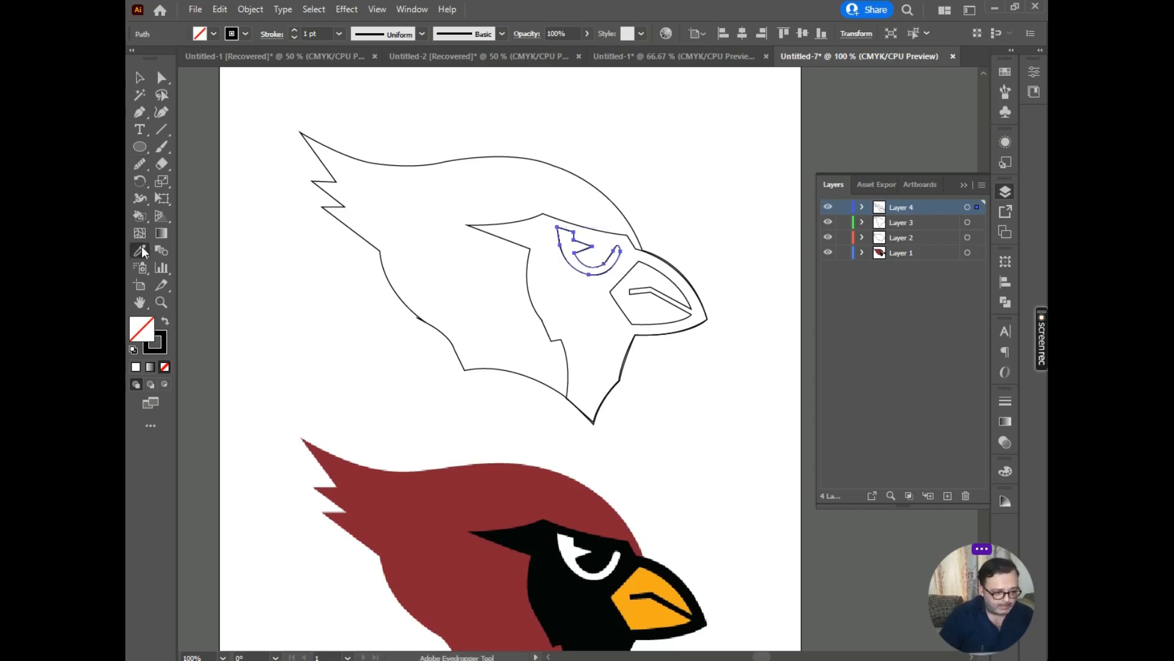
left_click(572, 549)
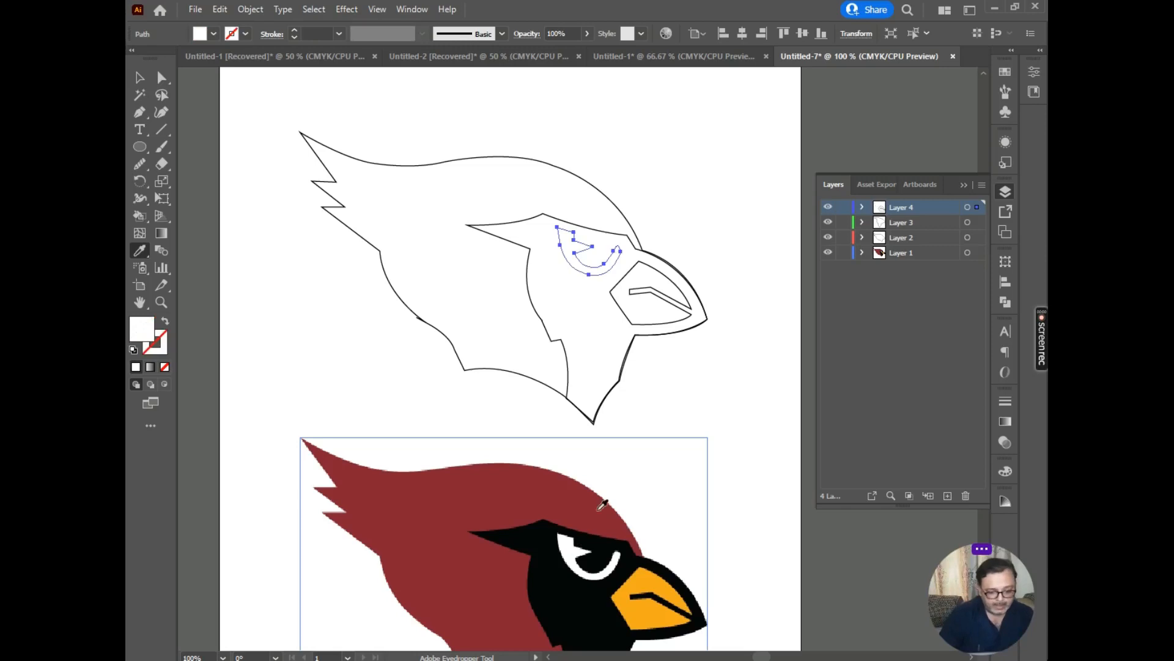
Step: Select the traced beak shape and fill it with the orange sampled from the reference image's beak using the Eyedropper
left_click(139, 78)
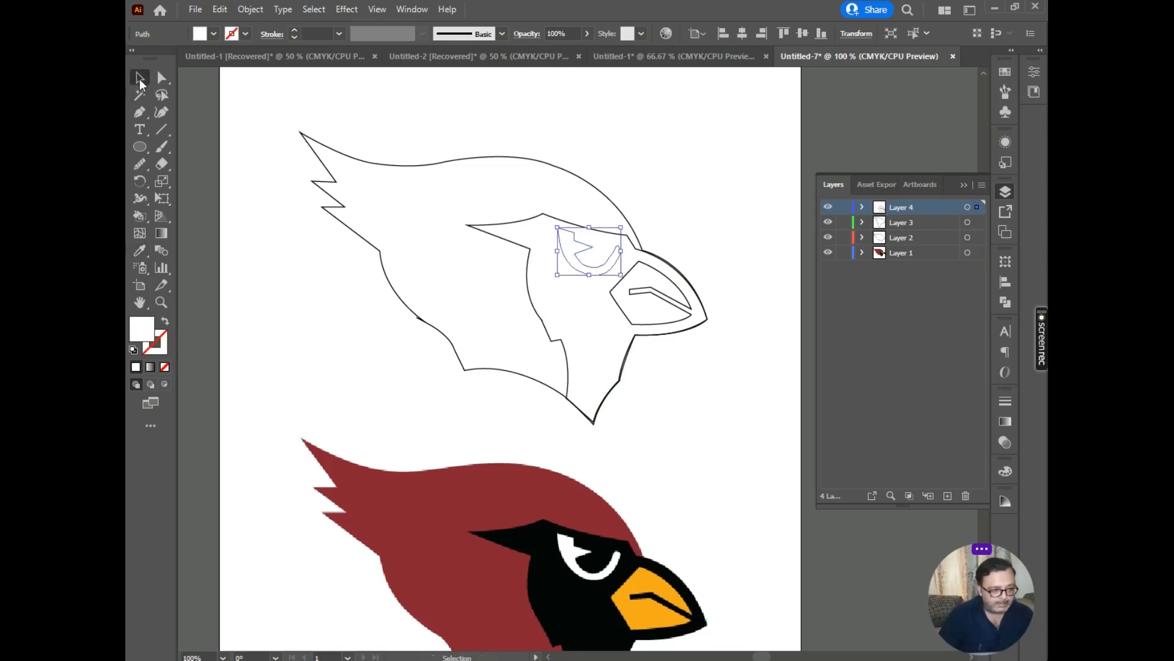
left_click(612, 293)
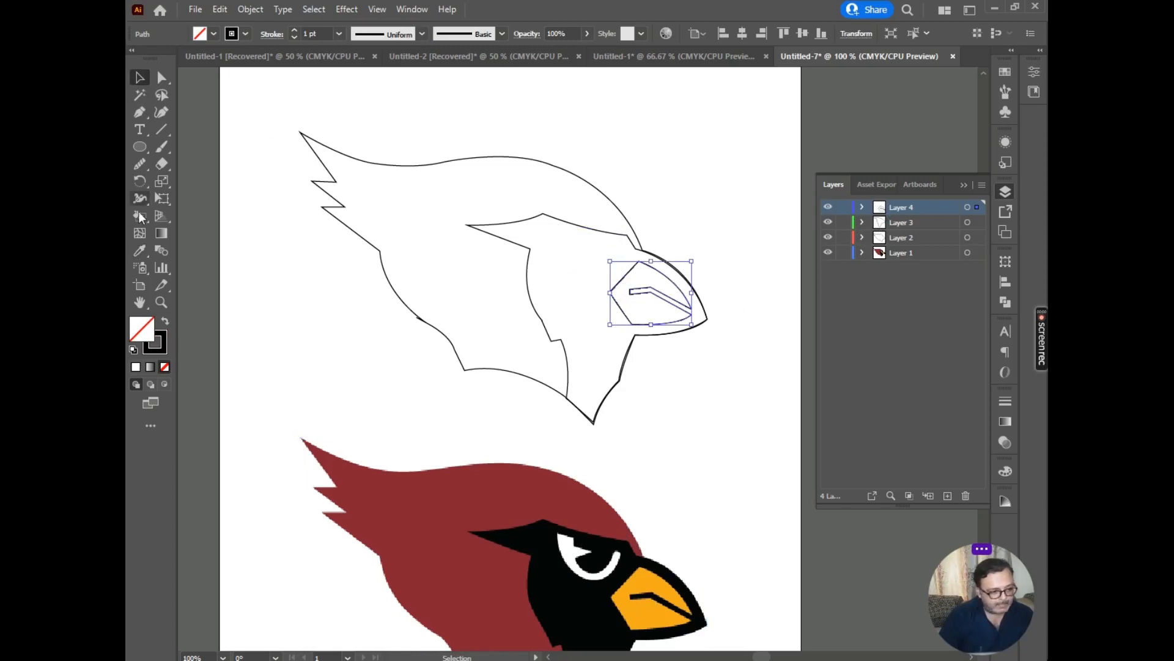
left_click(139, 251)
left_click(653, 581)
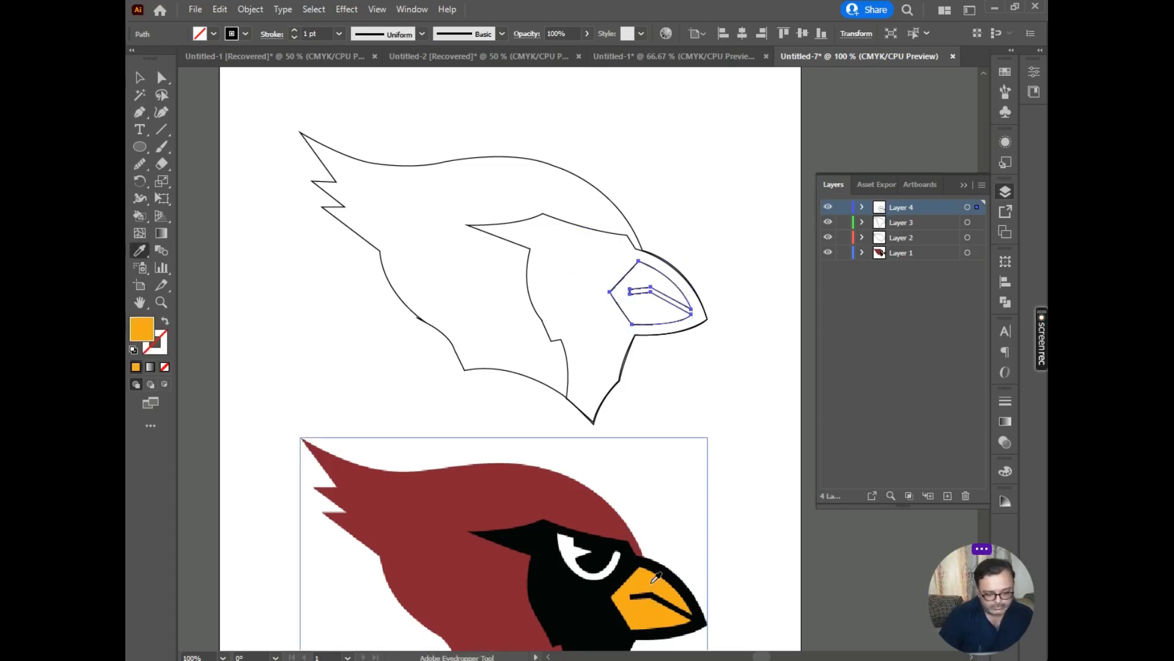
left_click(138, 76)
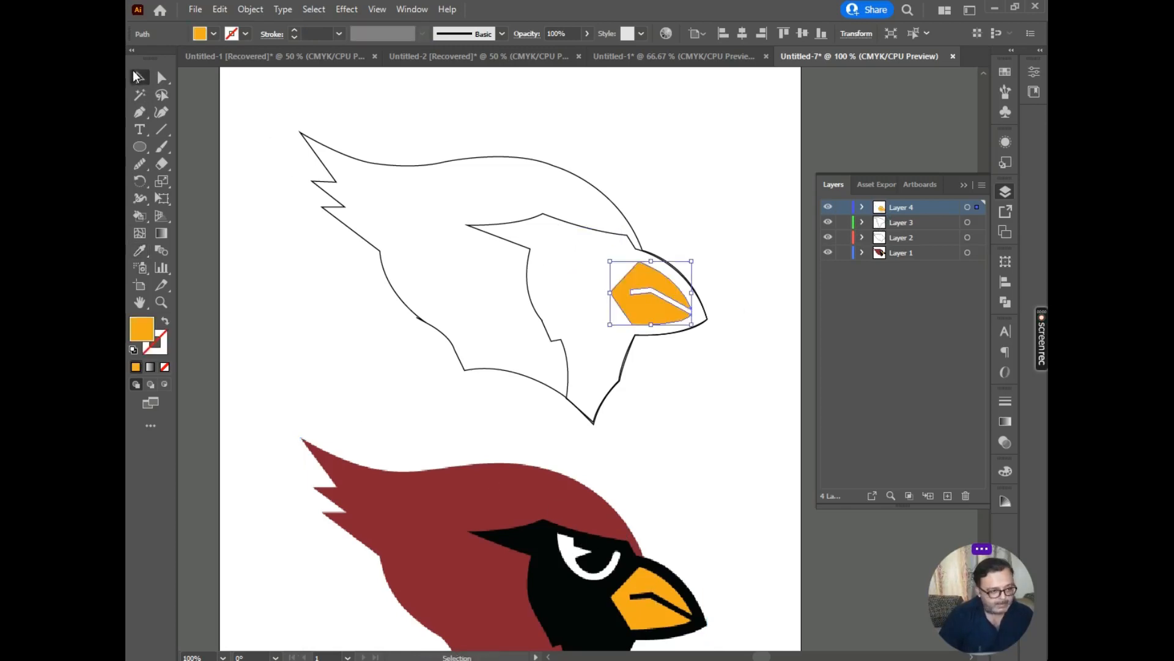
Step: Select the traced mask shape and fill it with the black sampled from the reference image's mask using the Eyedropper
left_click(490, 226)
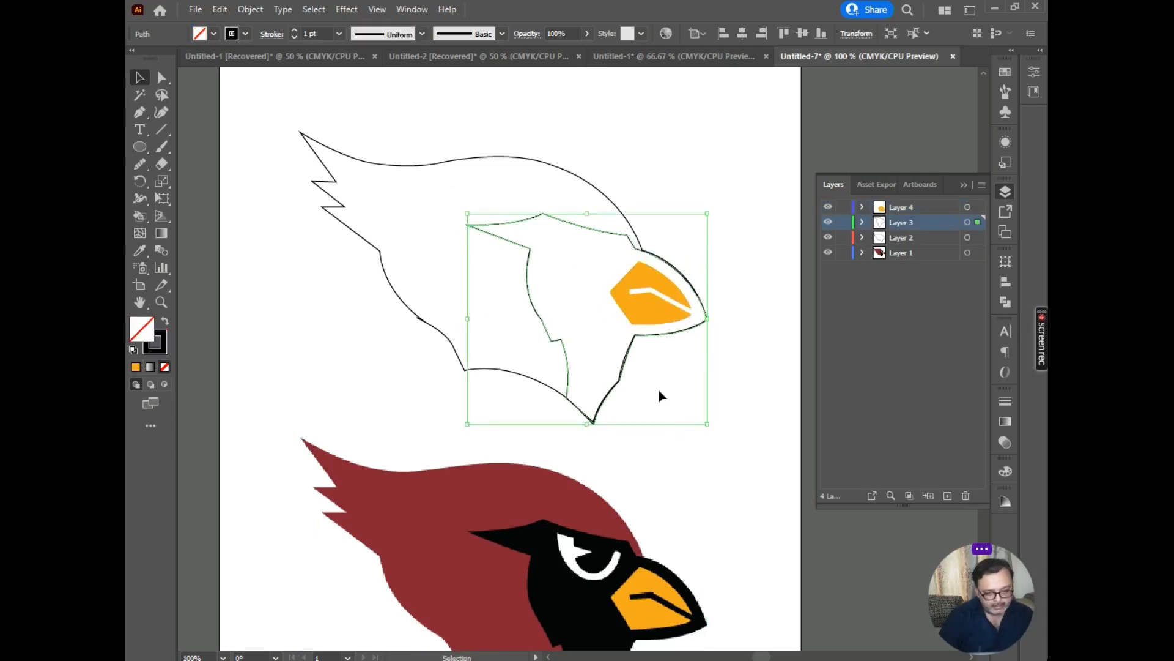
left_click(137, 251)
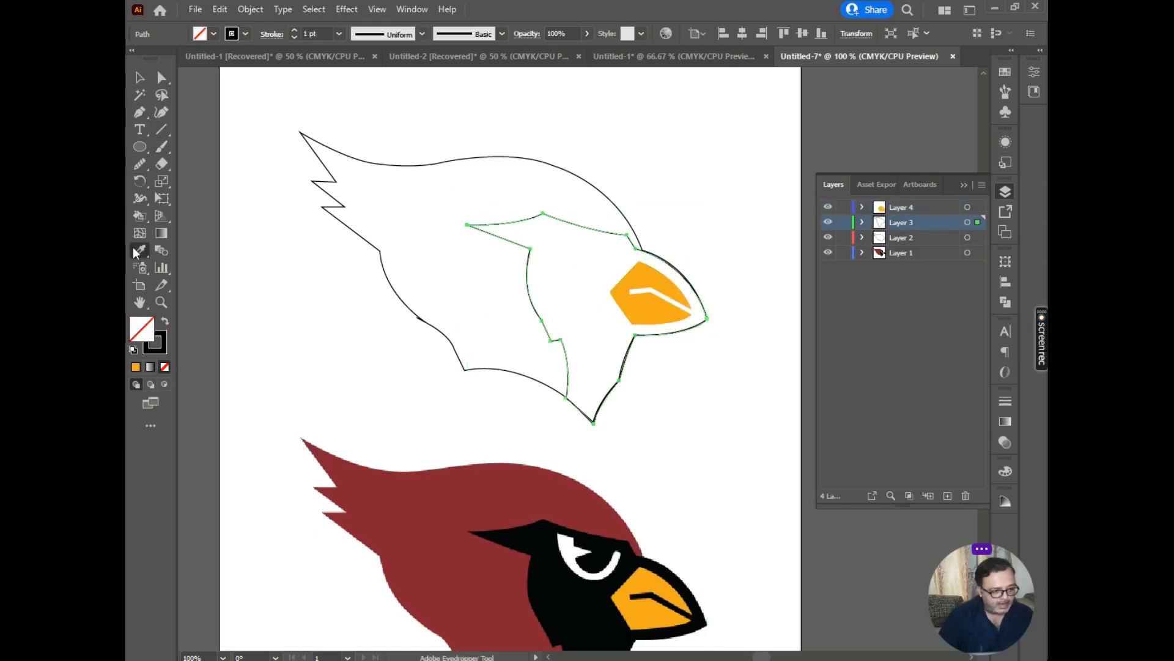
left_click(547, 540)
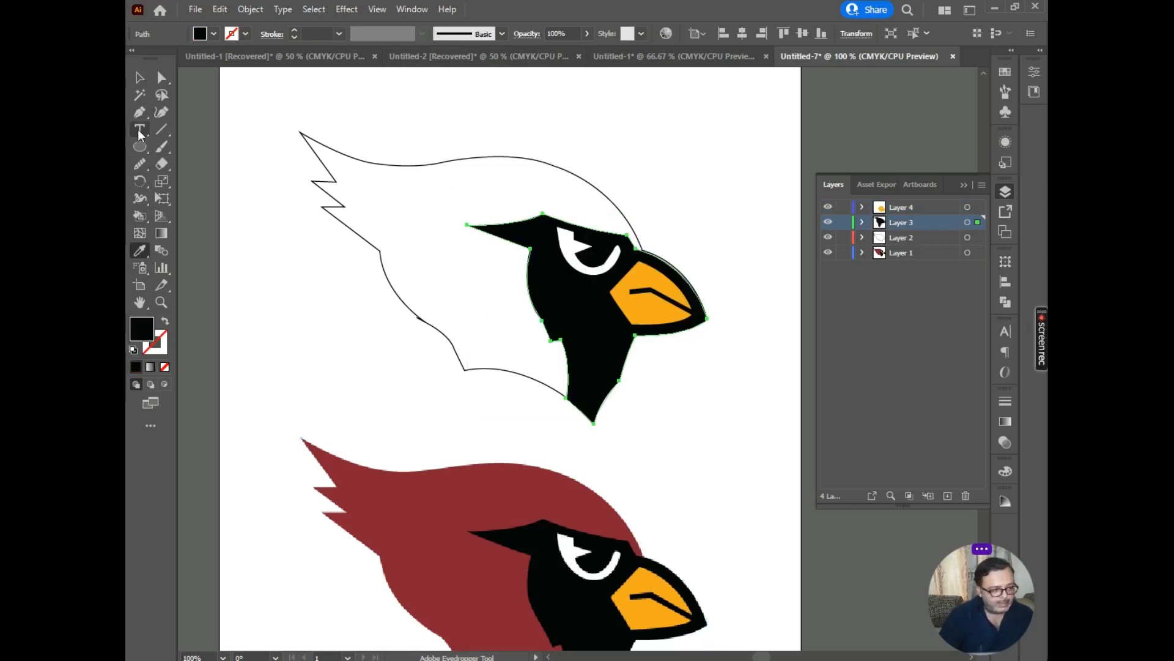
Step: Select the traced outer head outline, fill it with the dark red sampled from the reference image using the Eyedropper, and deselect it
left_click(140, 77)
left_click(384, 166)
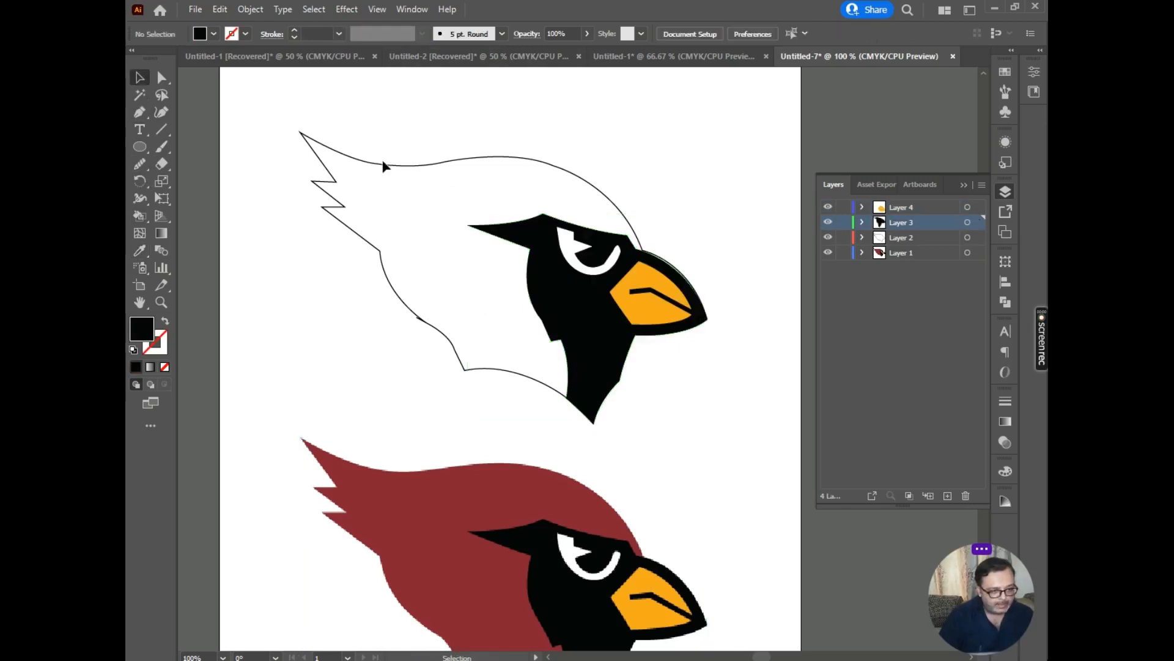
left_click(379, 162)
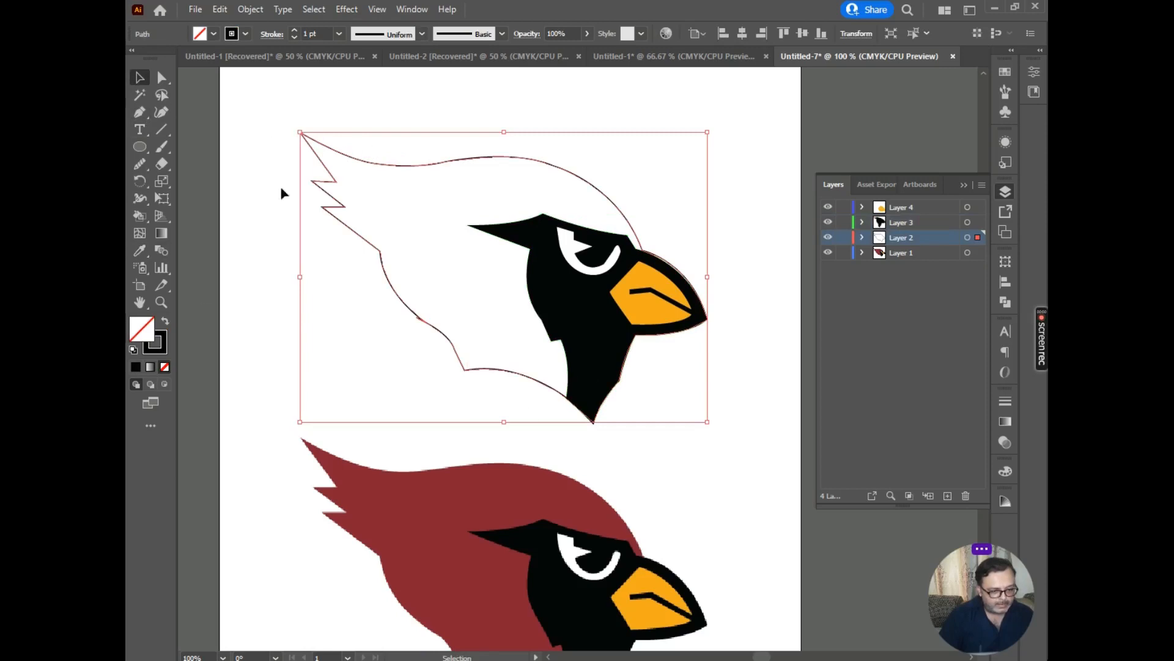
left_click(143, 254)
left_click(451, 505)
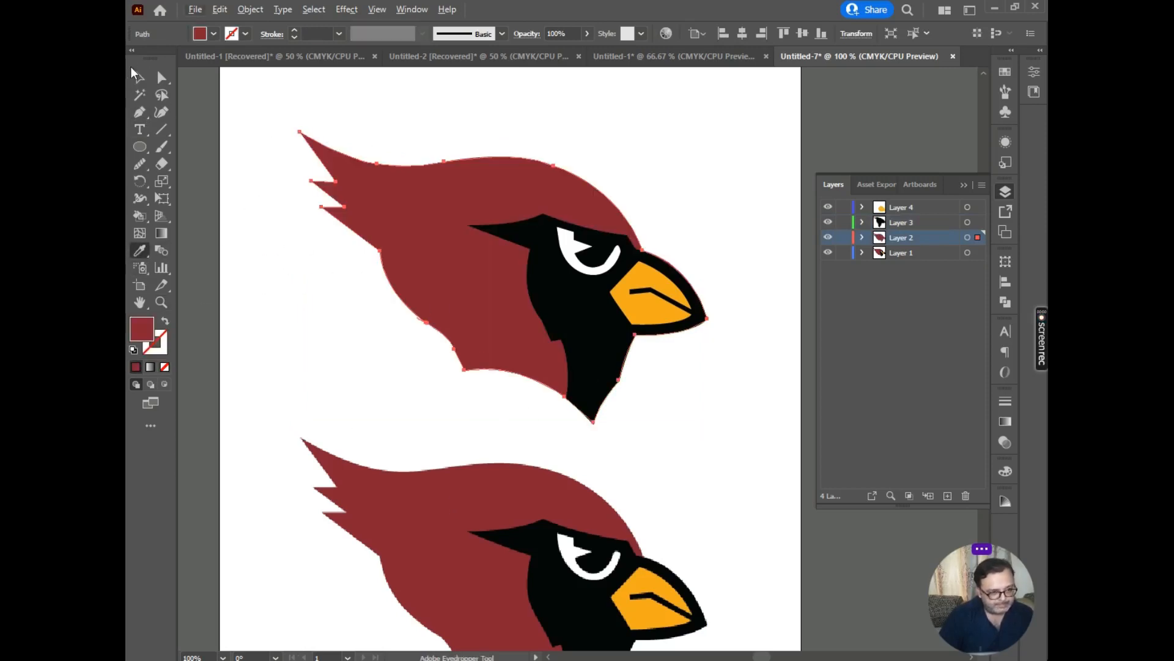
left_click(133, 72)
left_click(214, 257)
scroll(259, 253, "down", 3)
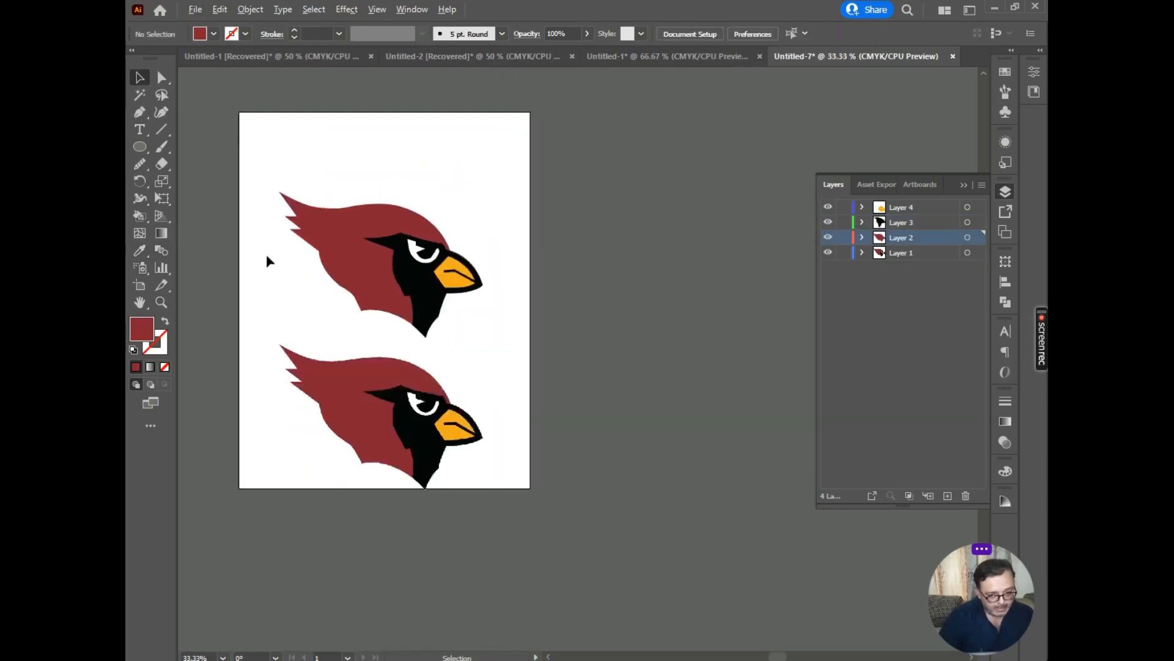
scroll(288, 263, "up", 1)
scroll(295, 276, "up", 2)
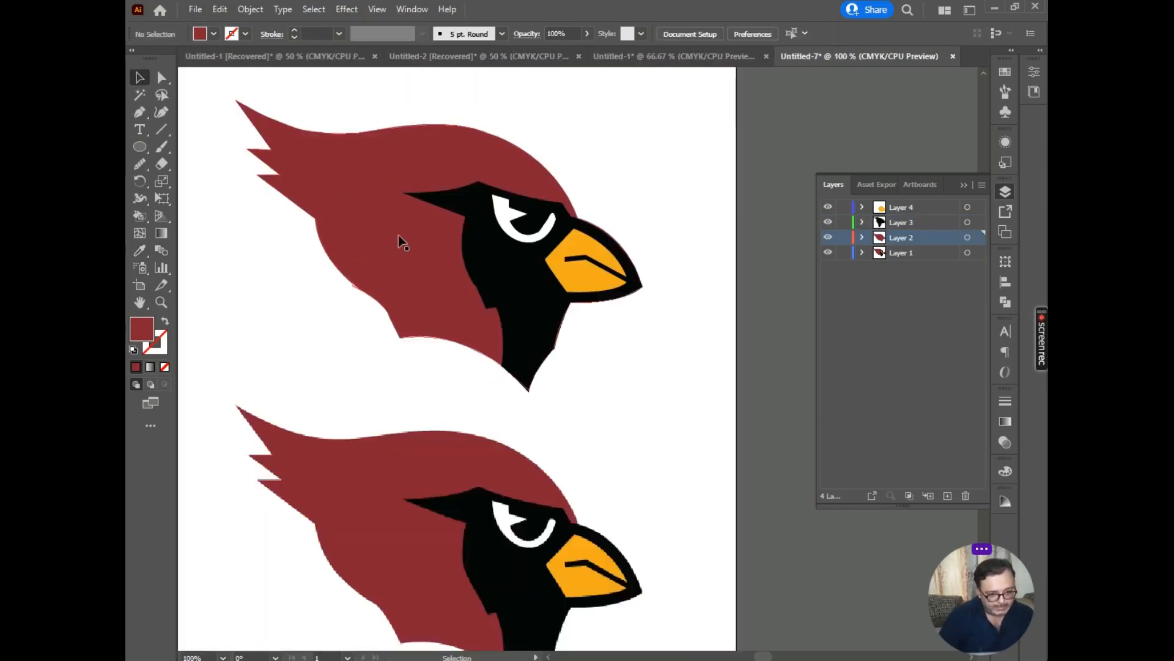
left_click_drag(212, 100, 665, 357)
right_click(531, 257)
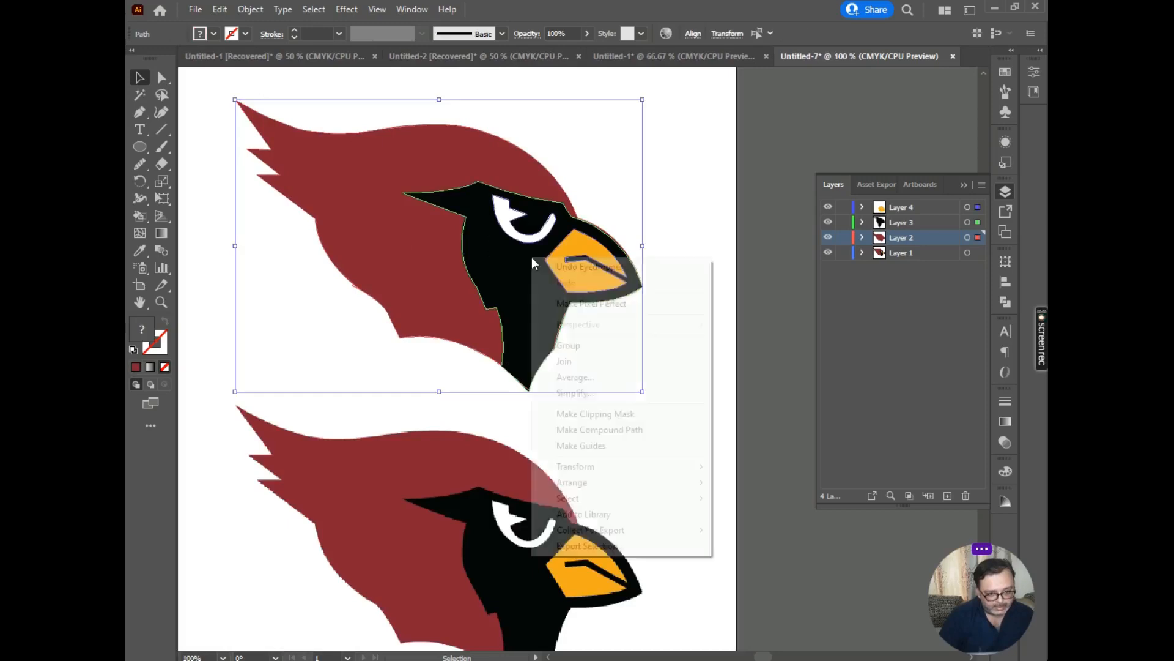
left_click(600, 362)
left_click(713, 365)
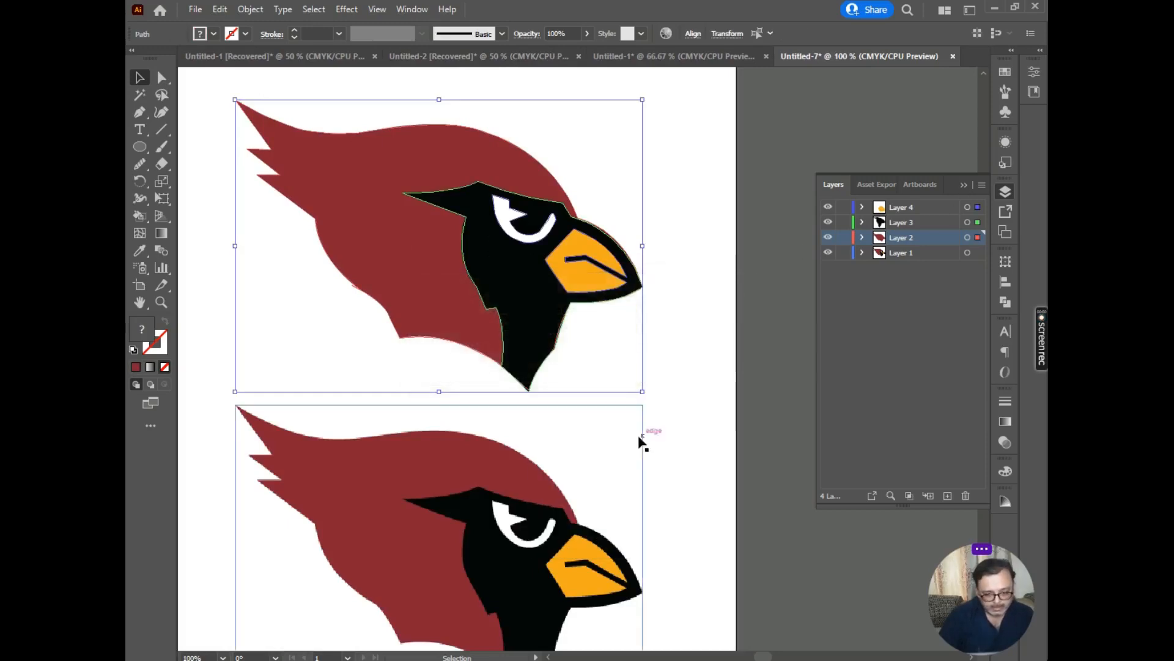
left_click(641, 437)
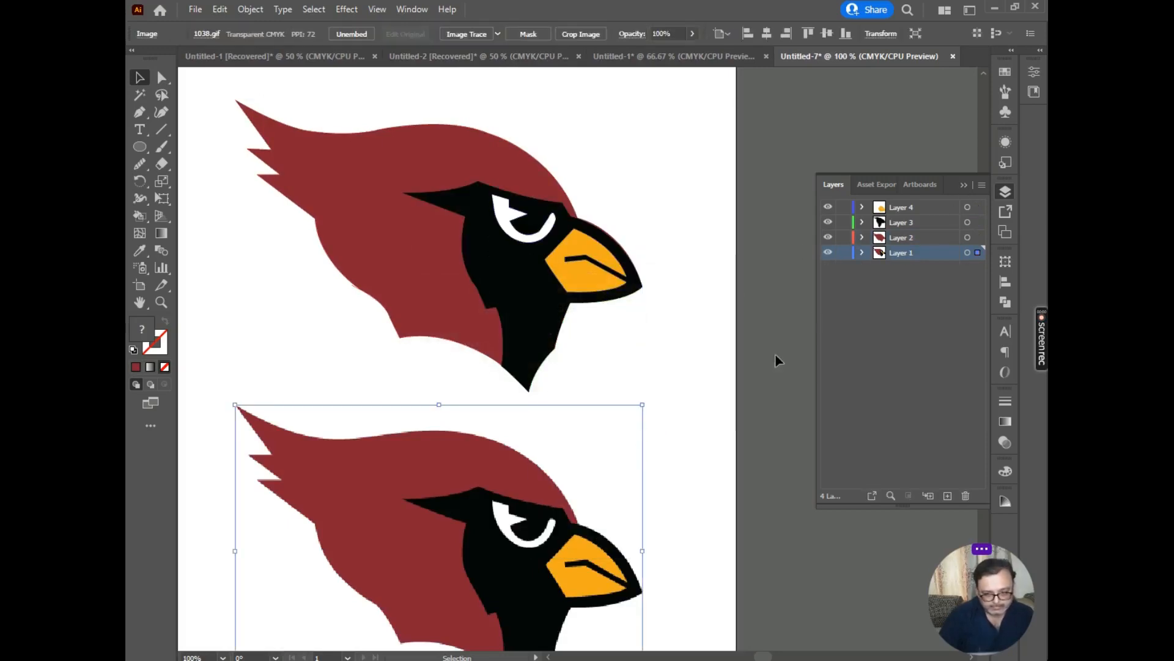
left_click(688, 321)
left_click(552, 432)
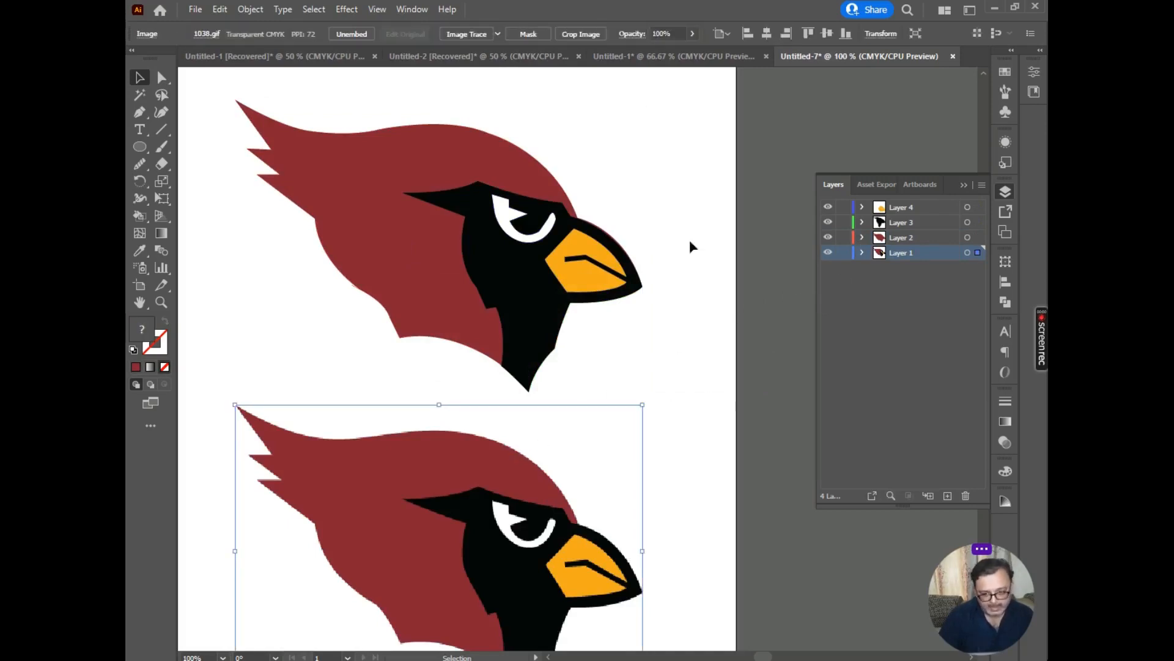
Step: Select all the traced cardinal shapes above the reference image and group them
left_click_drag(609, 125, 257, 306)
right_click(410, 224)
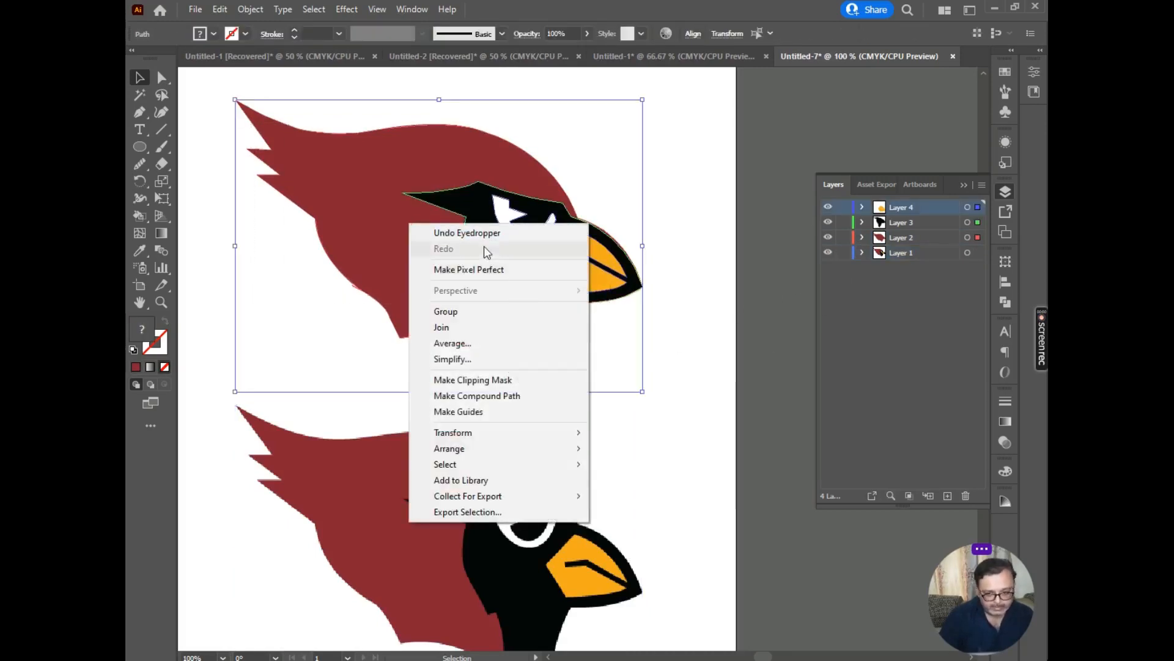
left_click(471, 311)
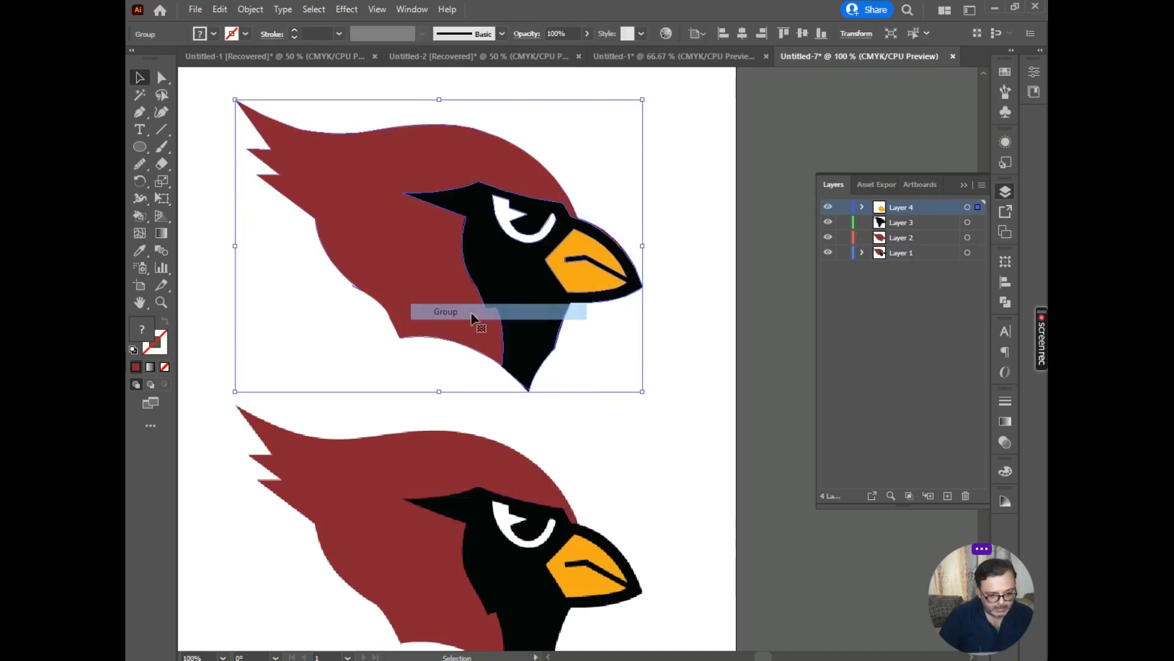
left_click(708, 216)
left_click_drag(467, 347, 472, 253)
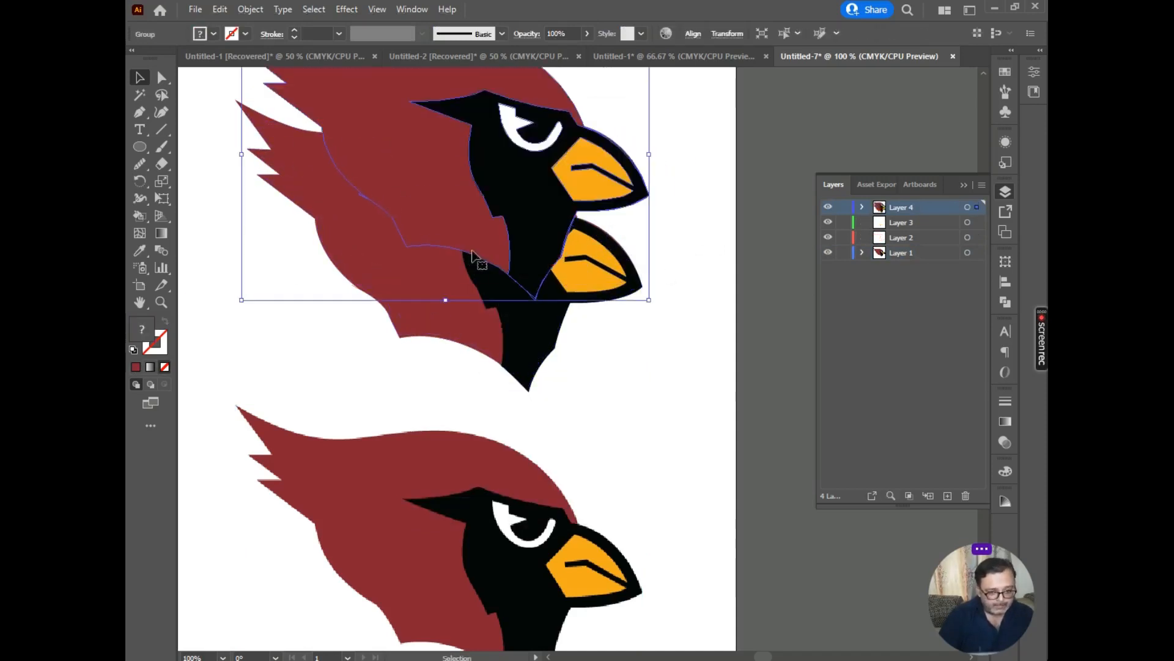
key("ctrl+z")
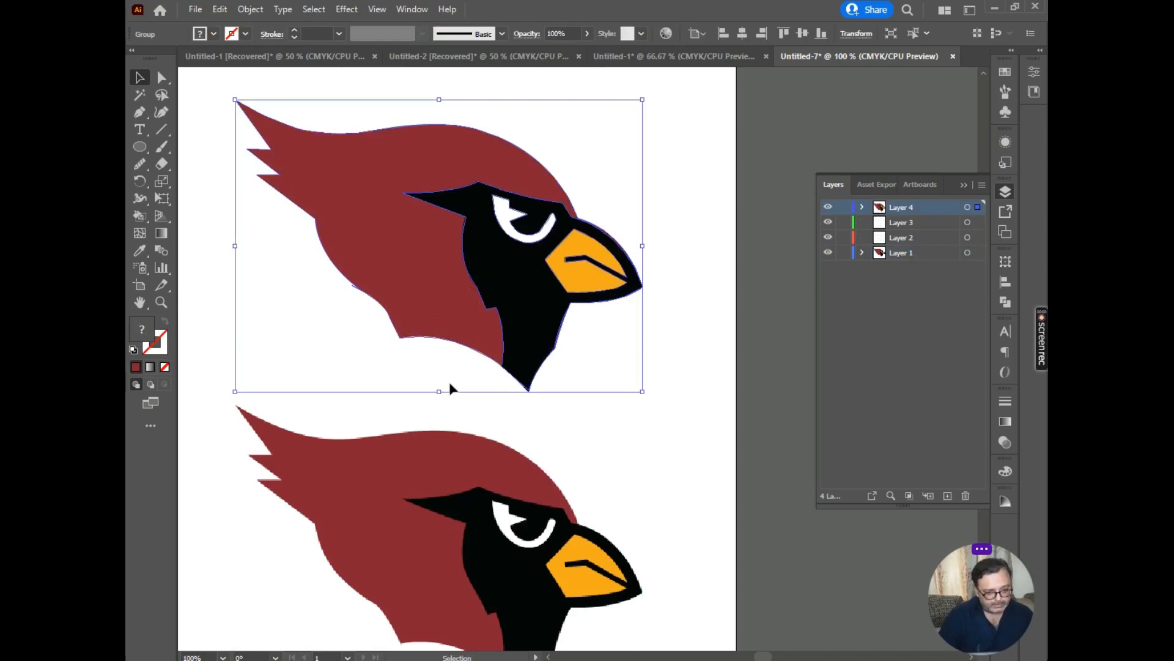
left_click_drag(448, 435, 452, 324)
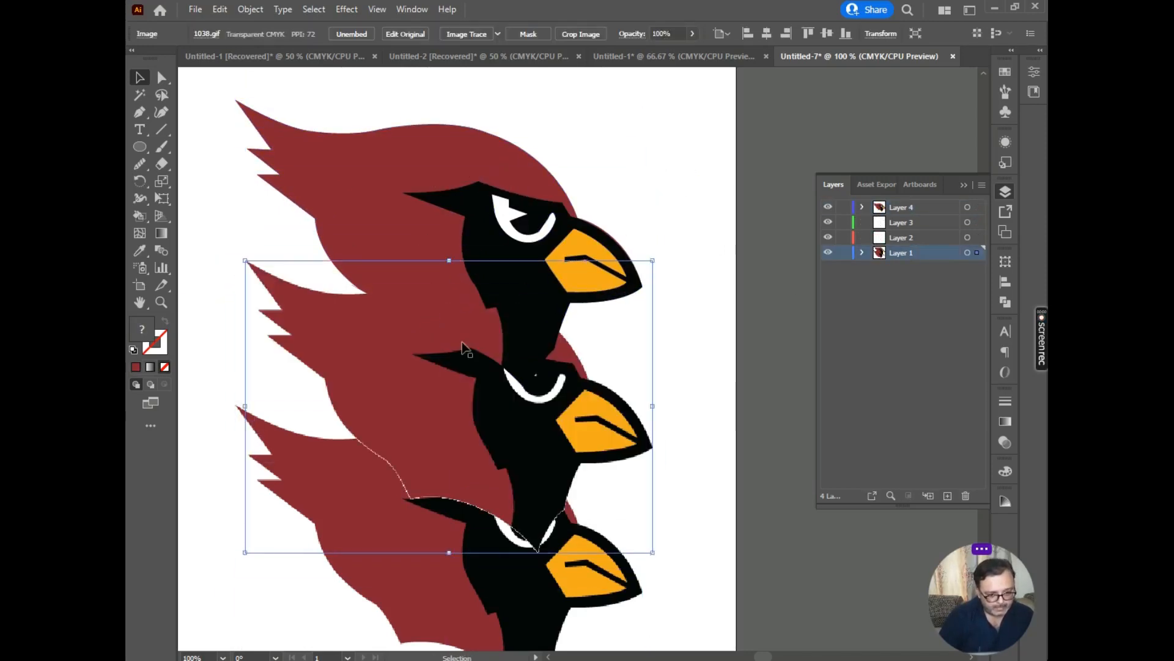
key("ctrl+z")
Step: Move the grouped vector head higher on the artboard and bring the reference image up closer beneath it
left_click_drag(465, 368, 472, 300)
left_click(466, 474)
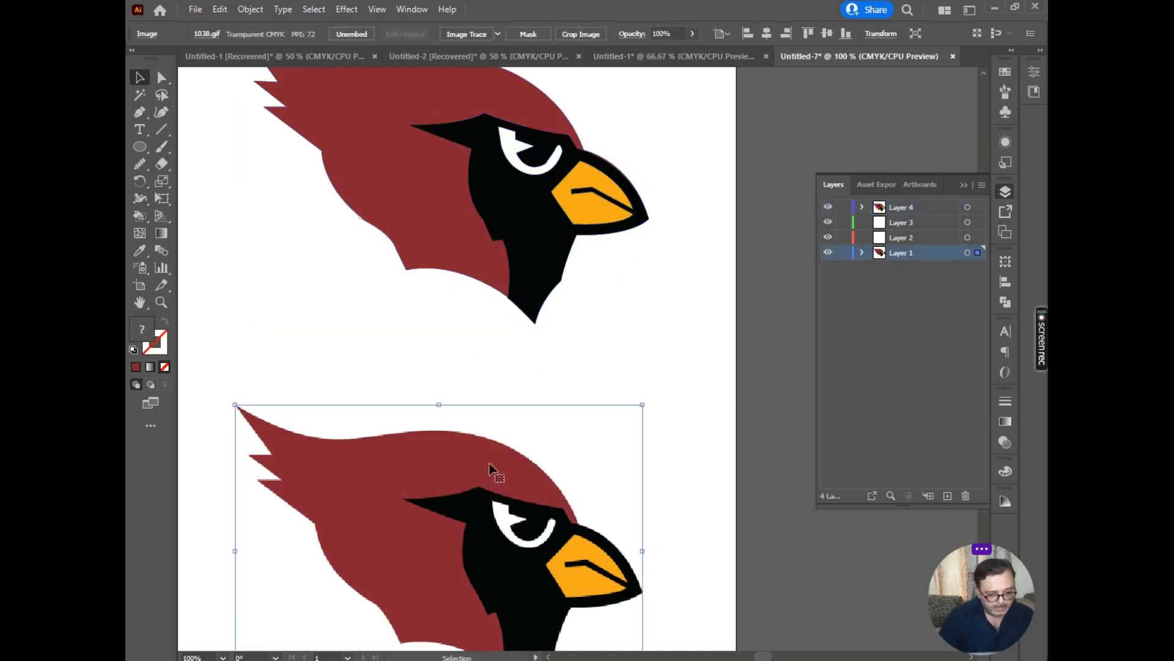
scroll(480, 459, "up", 2)
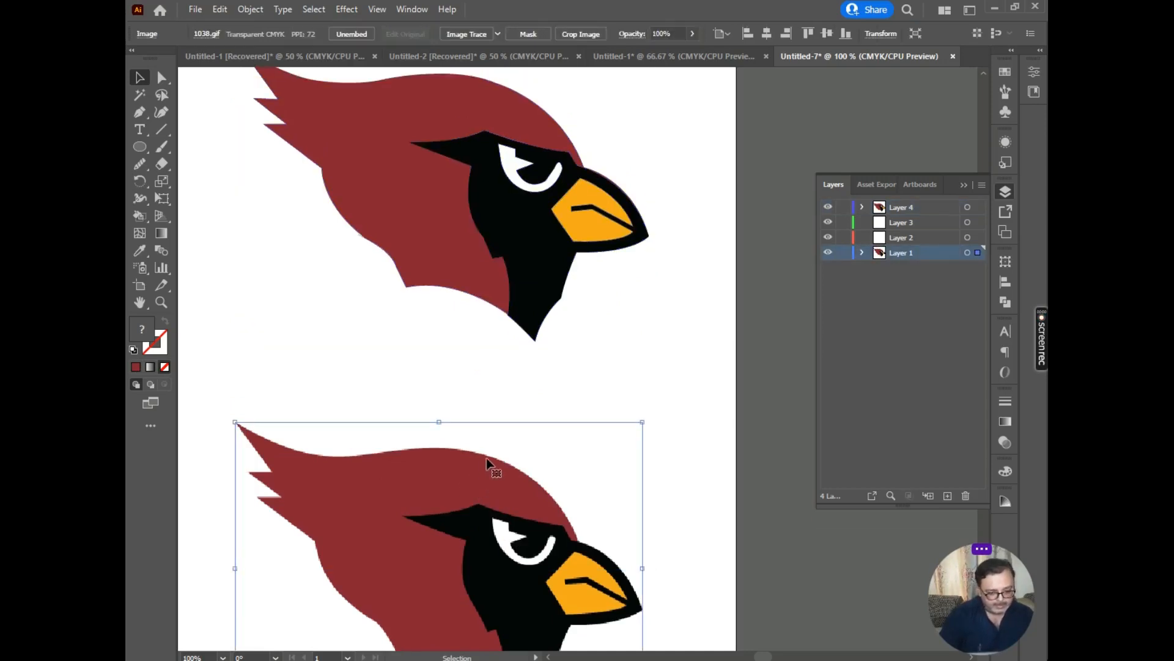
key("super")
key("super")
left_click_drag(478, 516, 462, 416)
Step: Enlarge the embedded reference image well beyond the artboard, examine its edges for pixelation, and shrink it to a small size
scroll(512, 400, "up", 2)
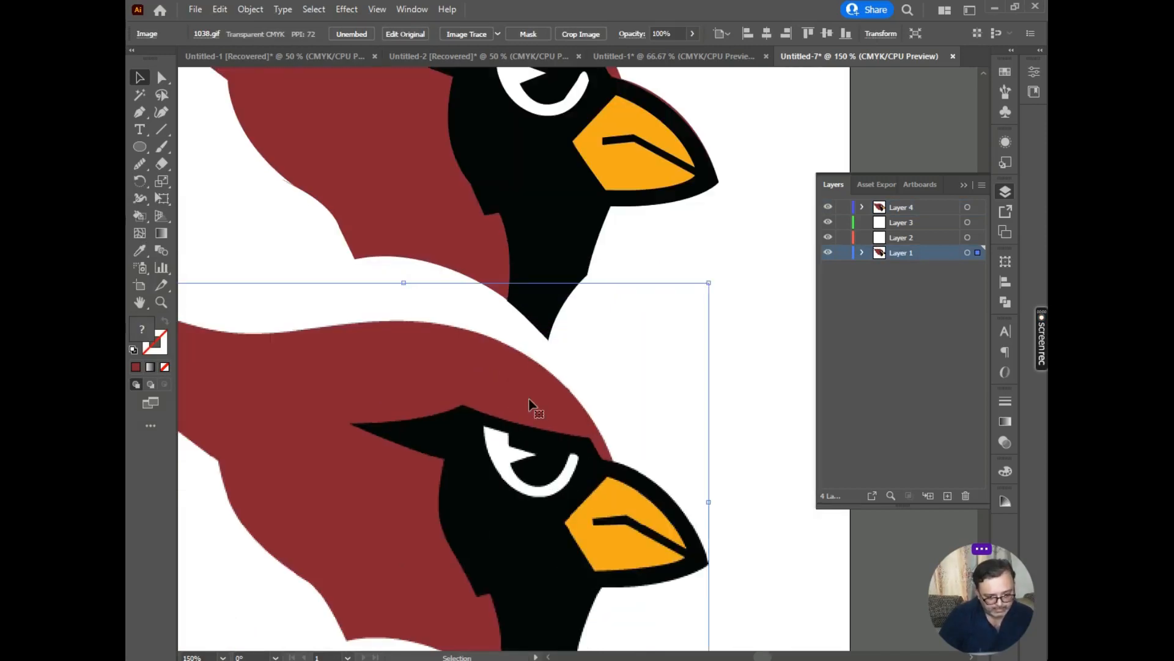
left_click_drag(706, 283, 1015, 34)
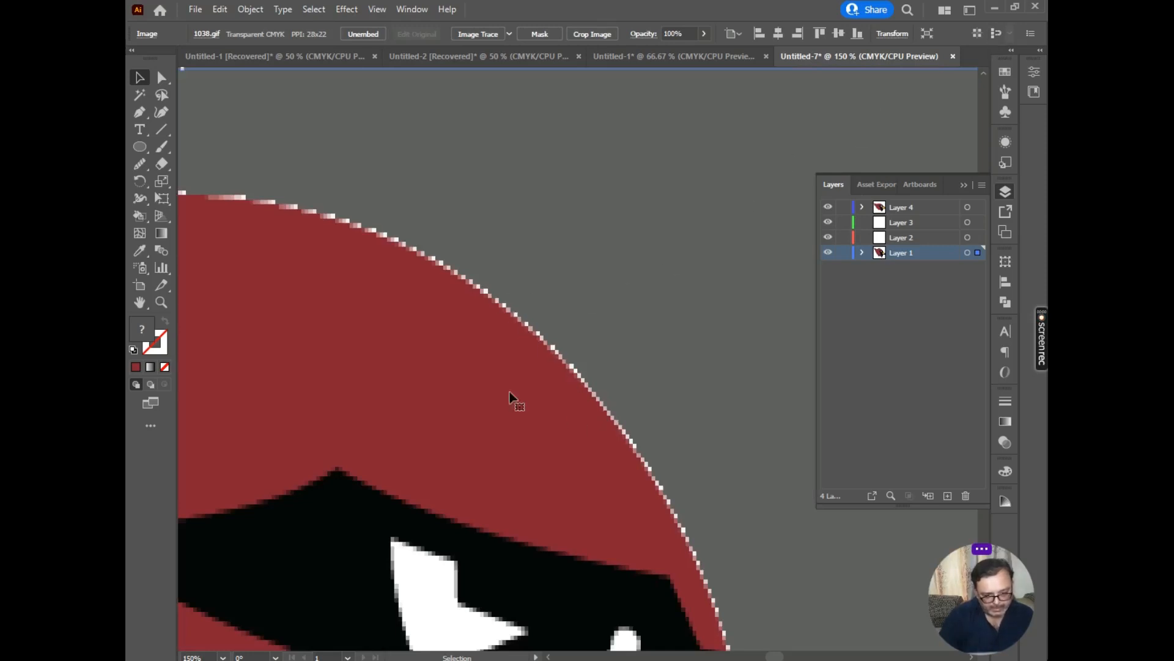
left_click_drag(516, 398, 396, 326)
mouse_move(308, 294)
left_mouse_down()
mouse_move(544, 254)
mouse_move(196, 71)
left_mouse_up()
mouse_move(393, 443)
left_mouse_down()
mouse_move(393, 244)
mouse_move(449, 144)
mouse_move(695, 273)
mouse_move(458, 54)
left_mouse_up()
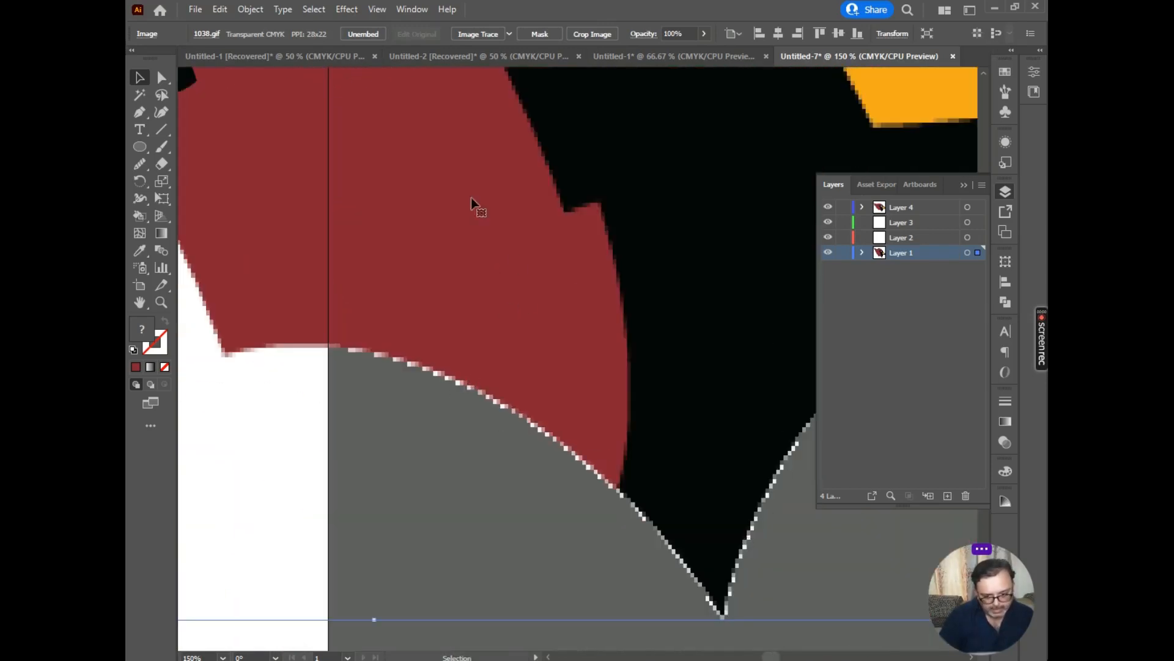
scroll(446, 178, "down", 3)
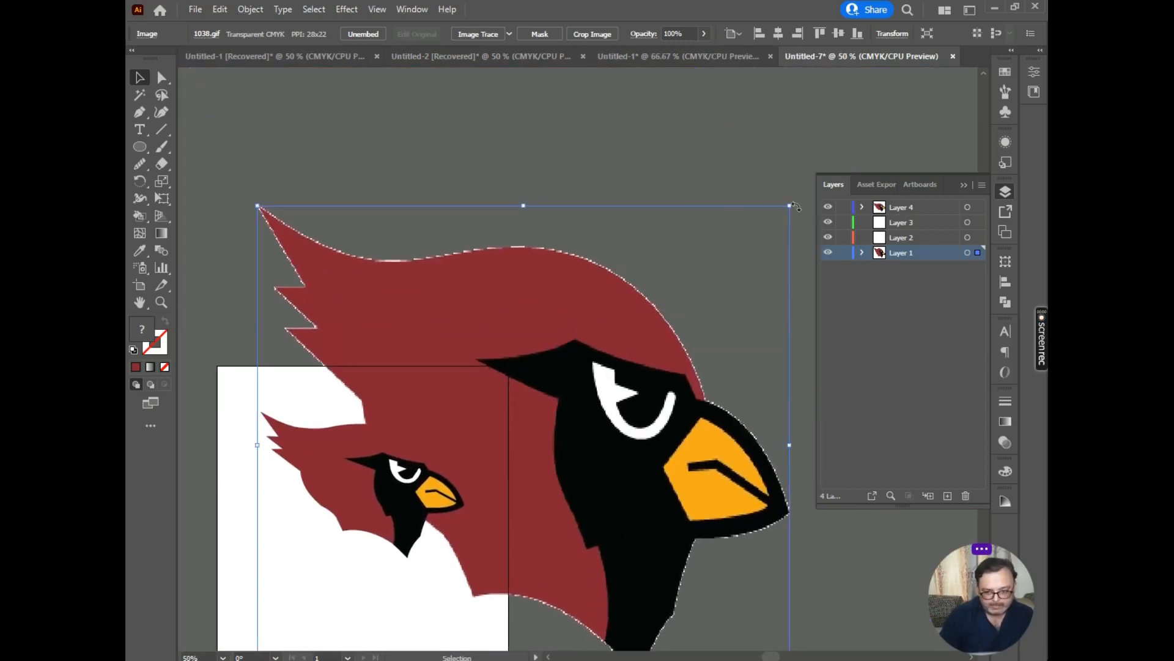
left_click_drag(790, 206, 342, 600)
Step: Select the grouped vector head, scale it up proportionally well beyond the artboard, and deselect it
left_click(391, 467)
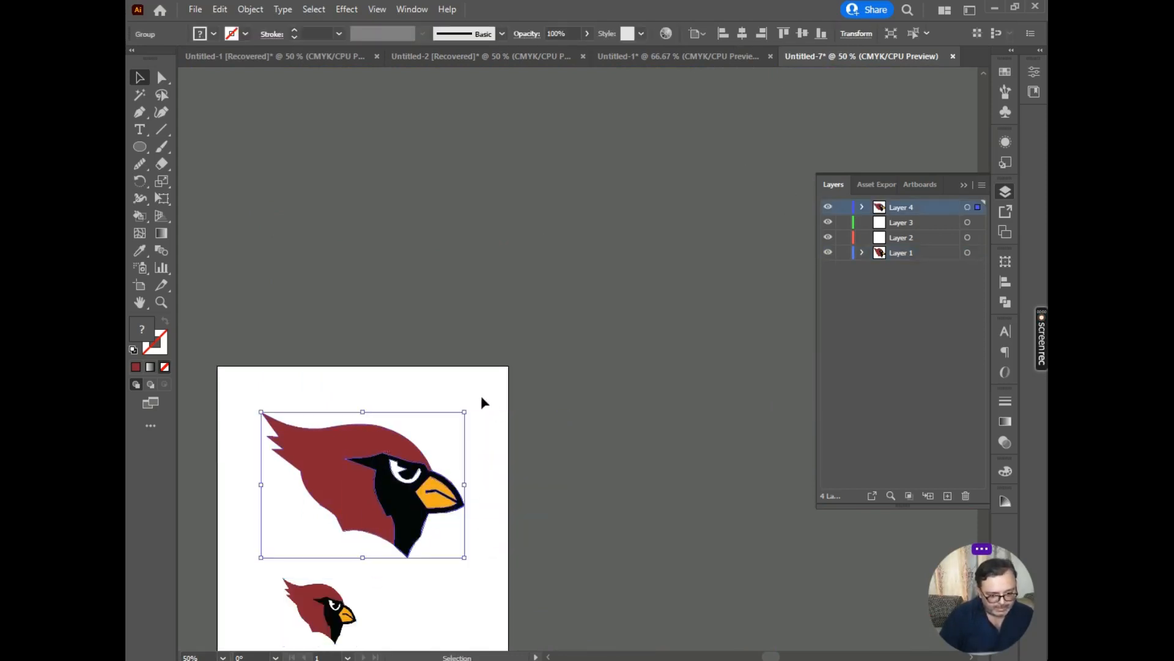
left_click_drag(463, 411, 880, 79)
scroll(881, 79, "up", 2)
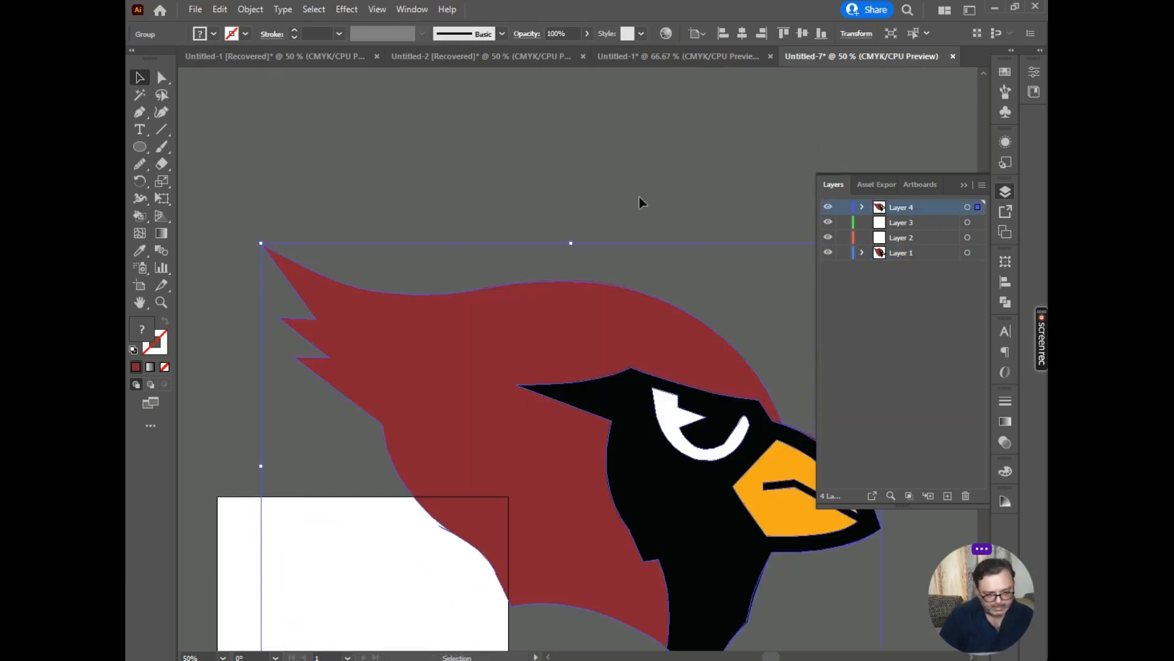
scroll(283, 278, "up", 1)
key("super")
left_click(391, 145)
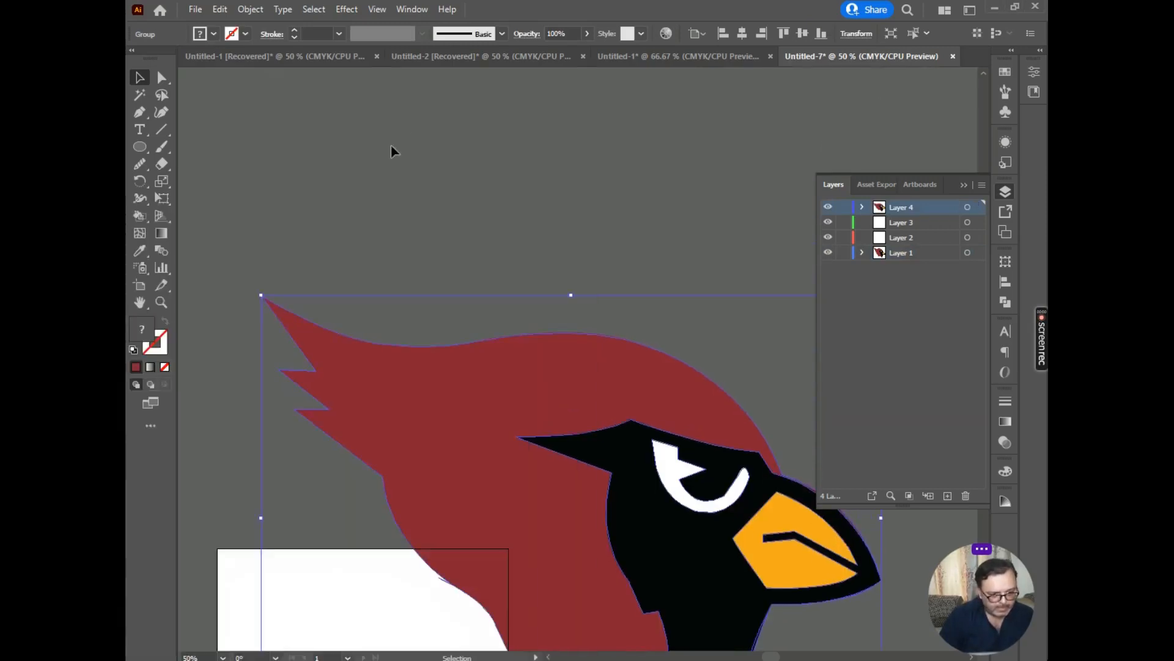
Step: Examine the edges of the enlarged vector head and its beak at up to 400% zoom
scroll(324, 362, "up", 3)
scroll(324, 362, "up", 3)
left_click_drag(470, 231, 162, 163)
left_click_drag(599, 260, 216, 81)
left_click_drag(459, 480, 464, 241)
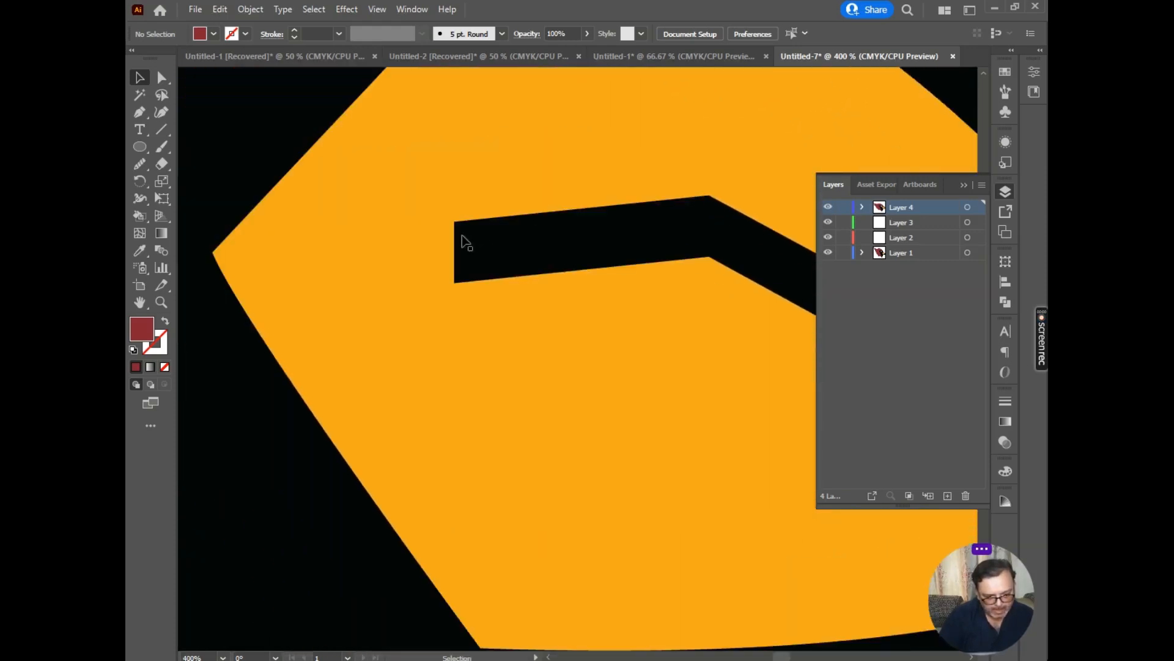
scroll(396, 244, "down", 2)
scroll(399, 251, "down", 5)
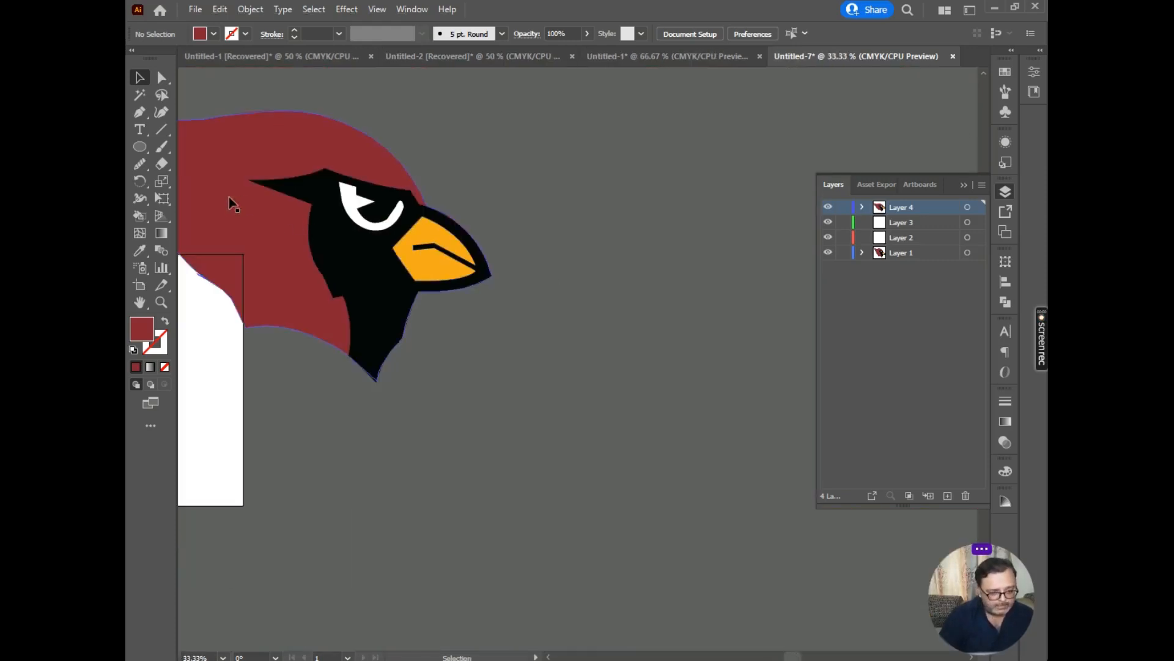
Step: Scale the vector head down and place it in the upper part of the artboard above the small reference image
left_click_drag(229, 197, 452, 238)
left_click(357, 187)
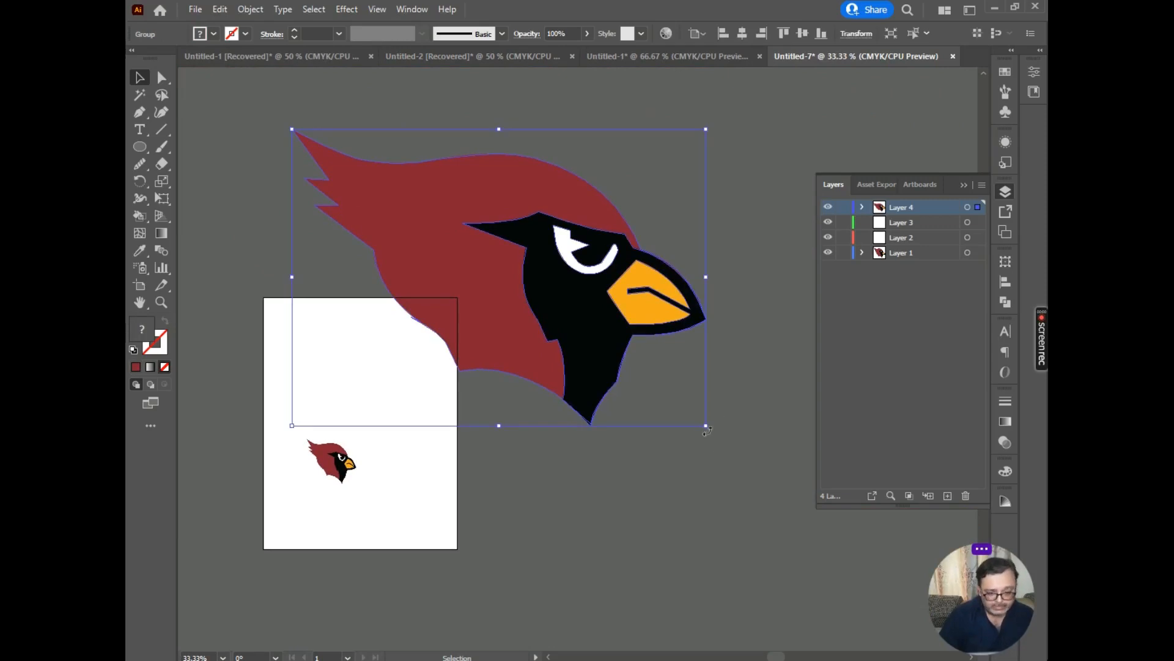
left_click_drag(703, 425, 572, 329)
left_click_drag(516, 269, 373, 361)
left_click(403, 481)
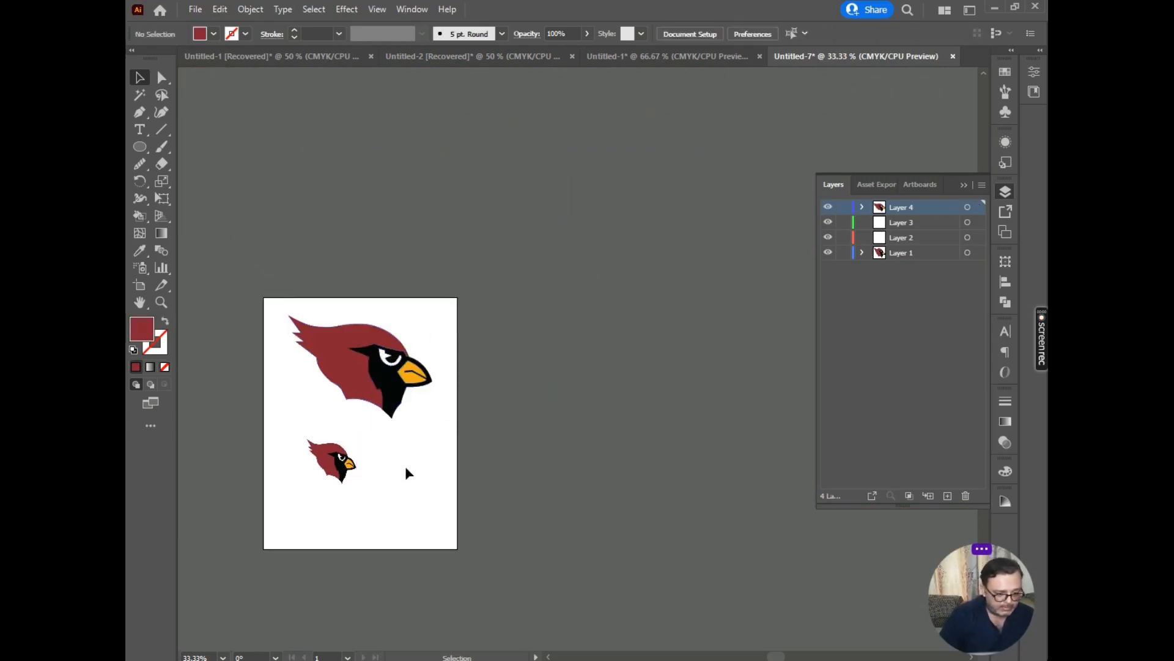
Step: Reduce the vector head a little further and enlarge the reference image below it to a comparable size
left_click(382, 396)
left_click_drag(430, 418, 411, 401)
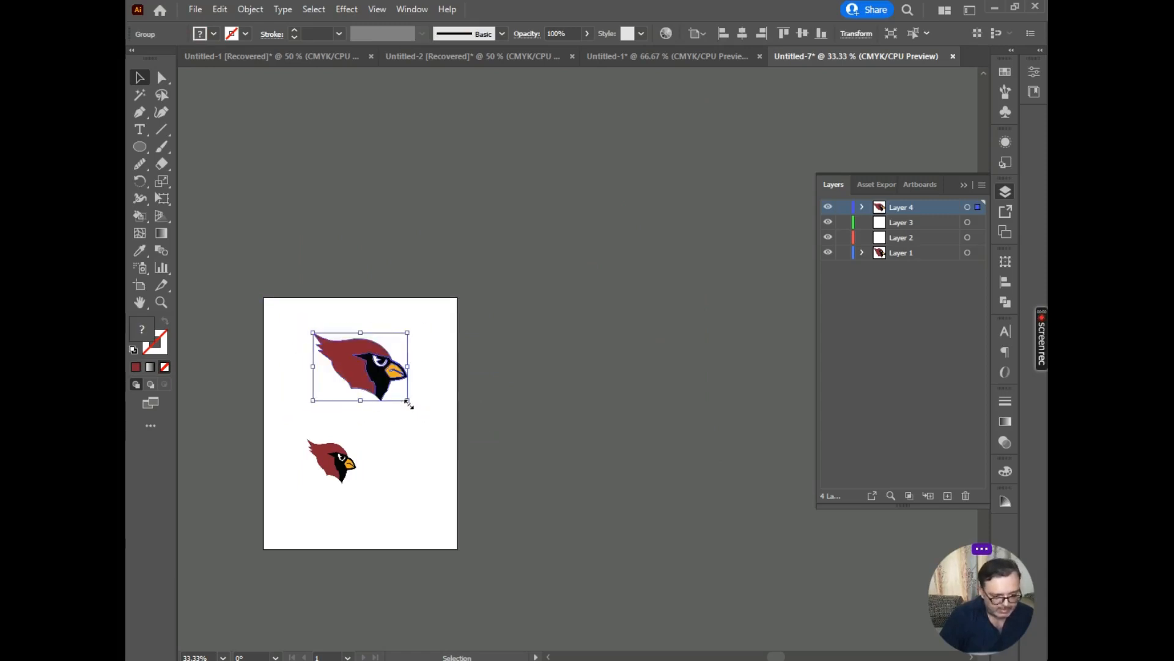
left_click(409, 438)
left_click(338, 475)
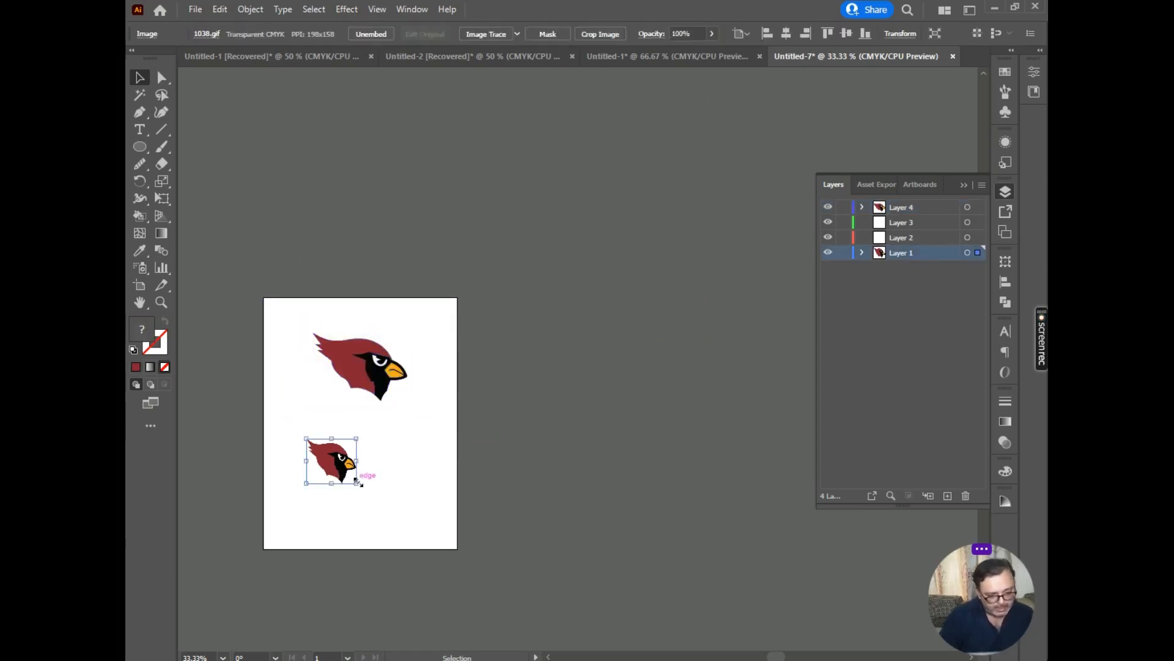
mouse_move(357, 482)
left_mouse_down()
mouse_move(399, 506)
mouse_move(385, 508)
mouse_move(372, 482)
left_mouse_up()
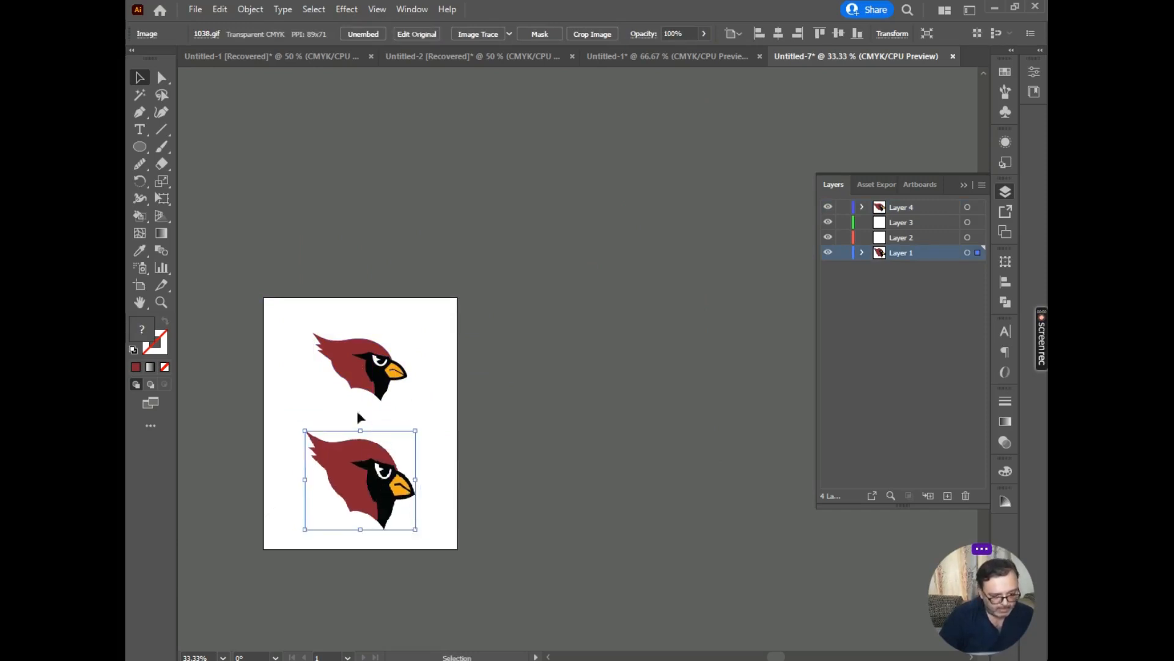
Step: Scale the vector head up beyond the artboard again and examine its edges at close range
left_click(365, 364)
left_click_drag(407, 331, 516, 296)
key("ctrl+1")
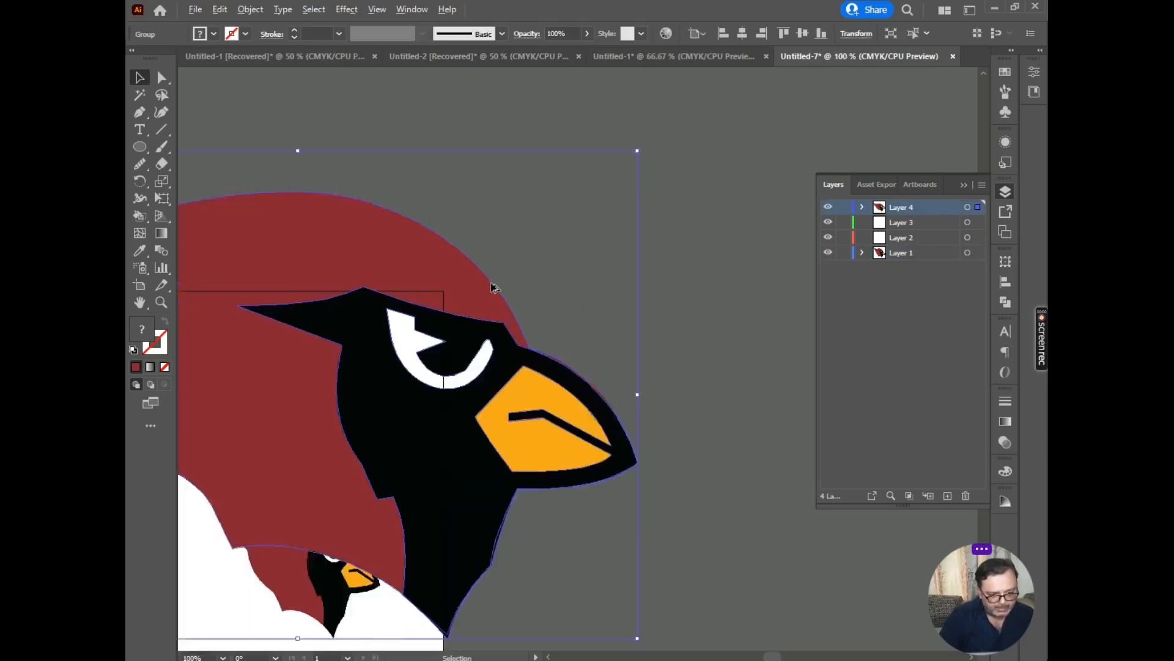
scroll(492, 287, "up", 4)
scroll(477, 296, "down", 8)
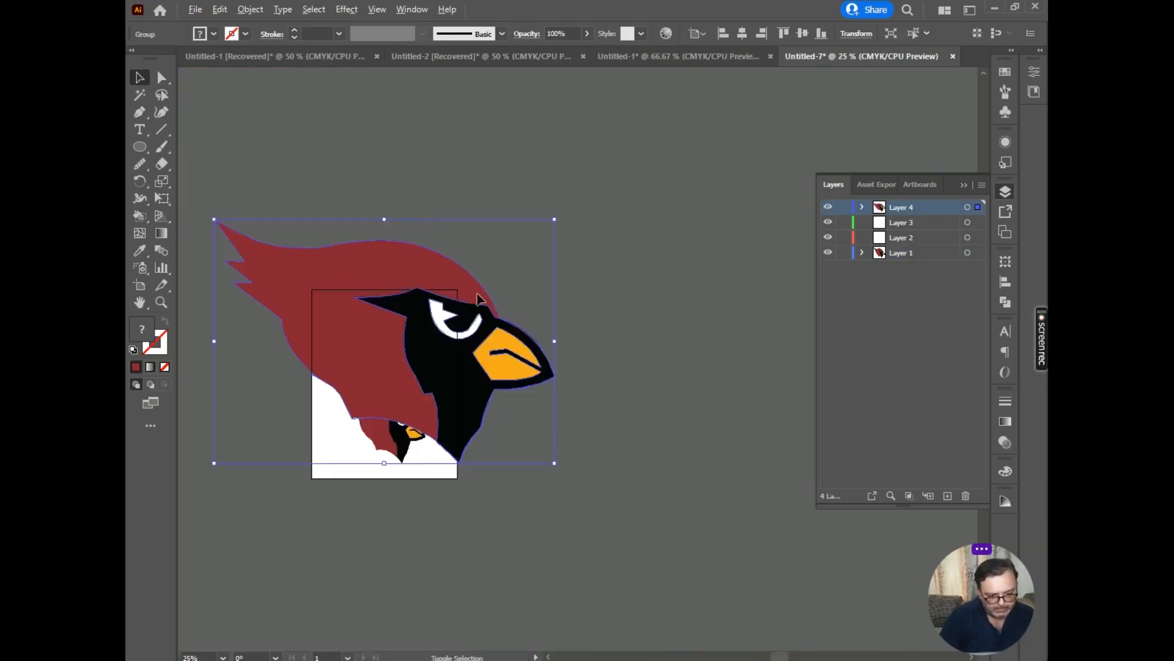
Step: Scale the vector head back down to its small size in the upper part of the artboard
left_click_drag(557, 221, 432, 315)
Step: Try enlarging the reference image far beyond the artboard to compare its edges, and undo the enlargement
left_click(381, 431)
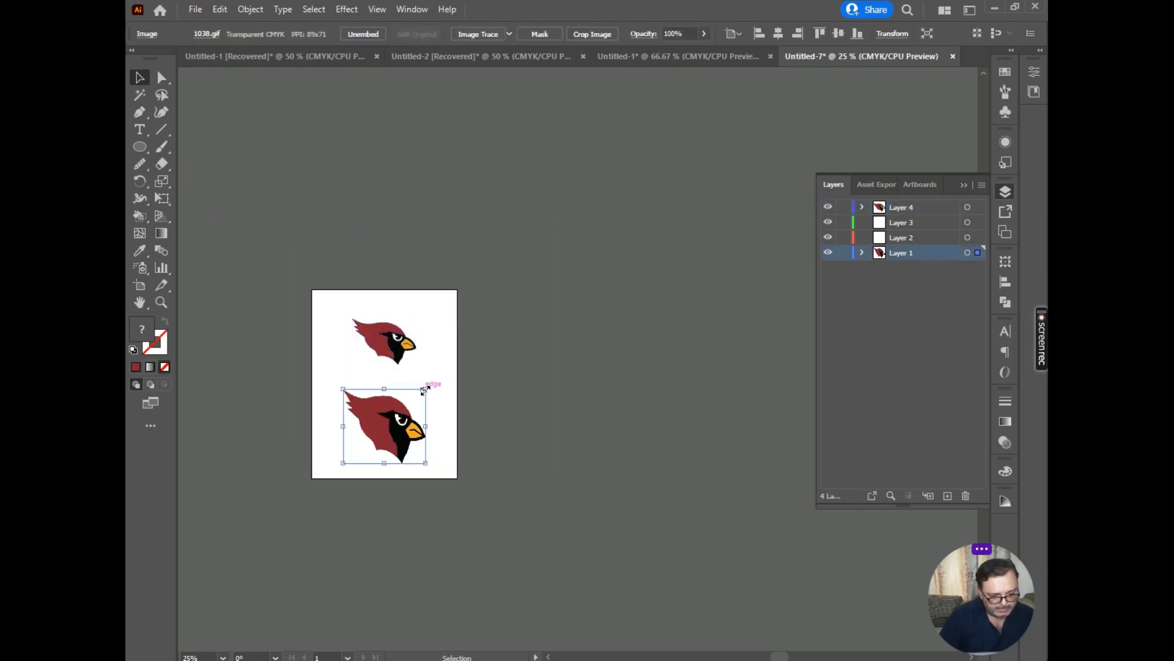
left_click_drag(425, 390, 645, 261)
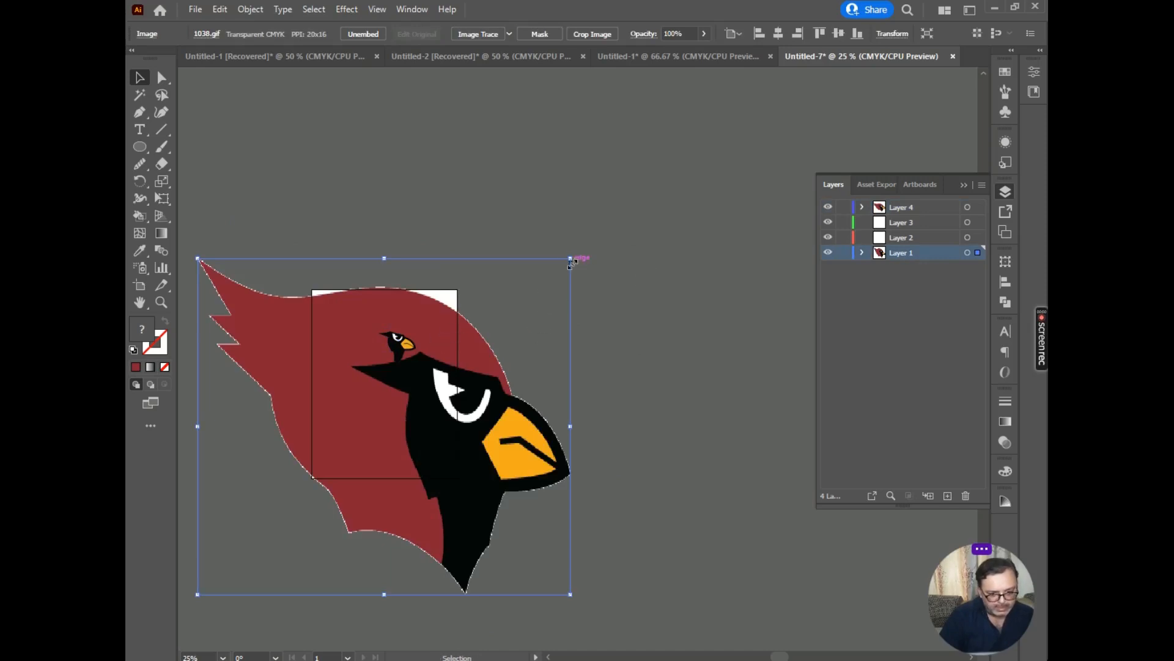
left_click_drag(570, 260, 844, 127)
key("super")
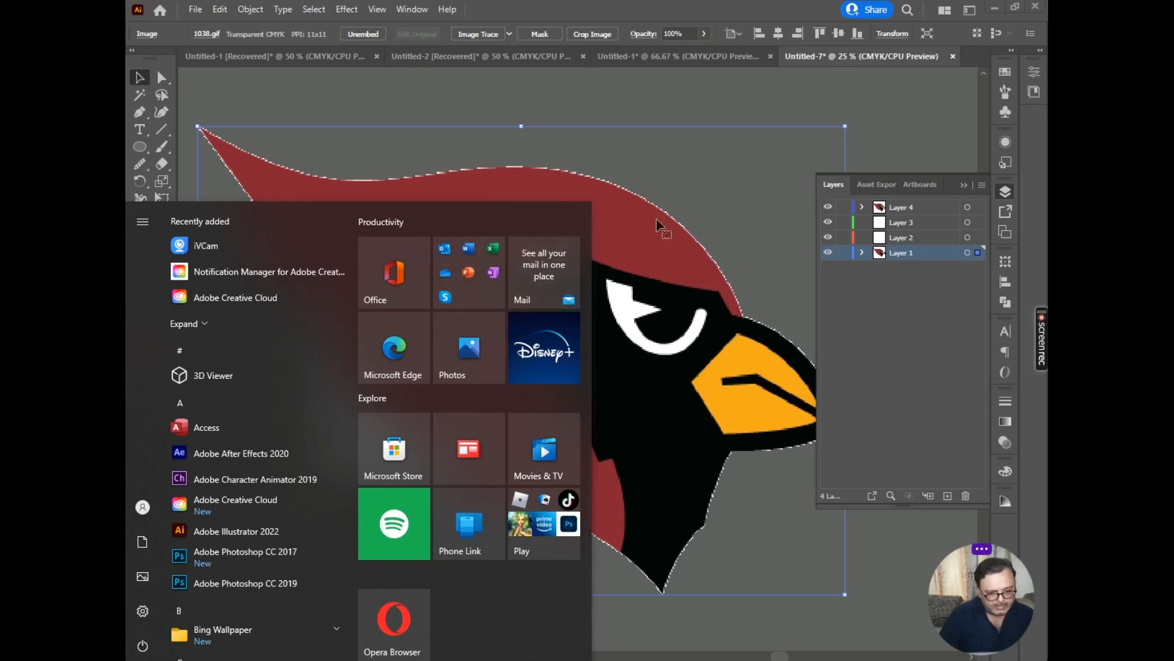
left_click(680, 206)
key("ctrl+z")
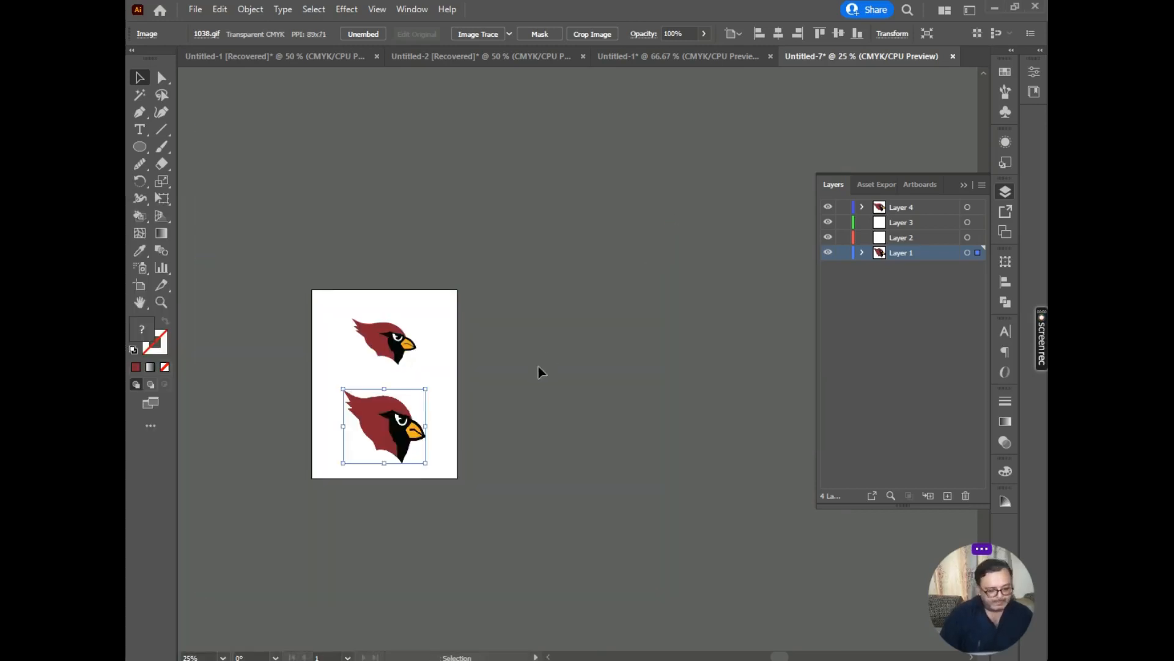
left_click(524, 367)
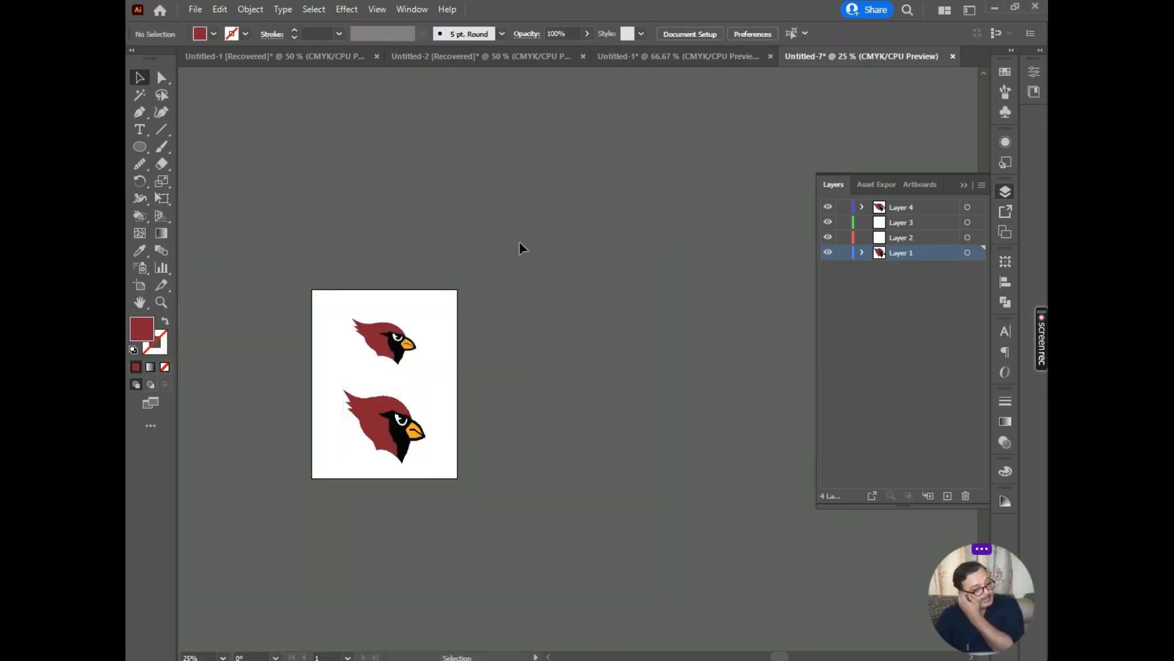
left_click(905, 206, "shift")
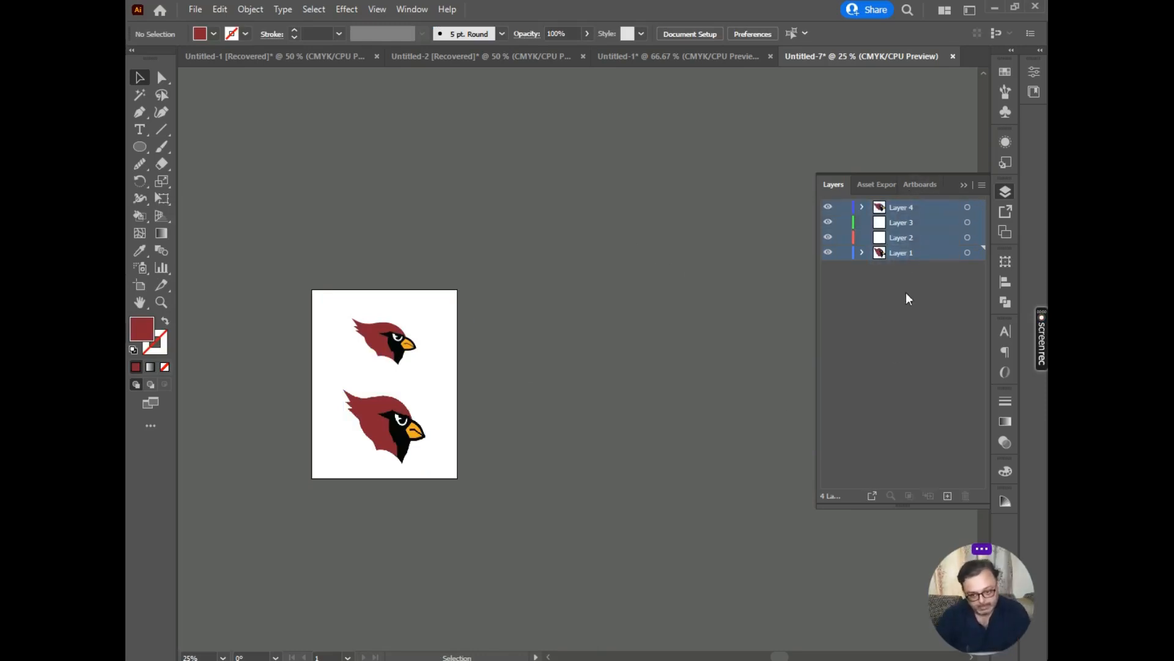
left_click(887, 275)
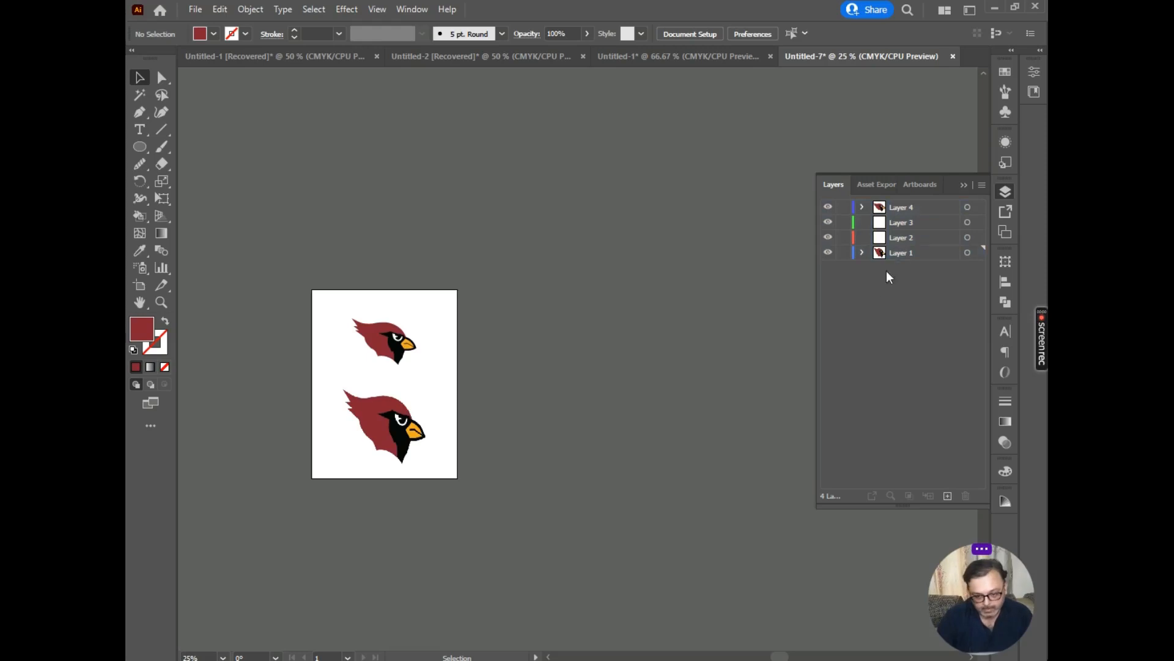
left_click(890, 250, "shift")
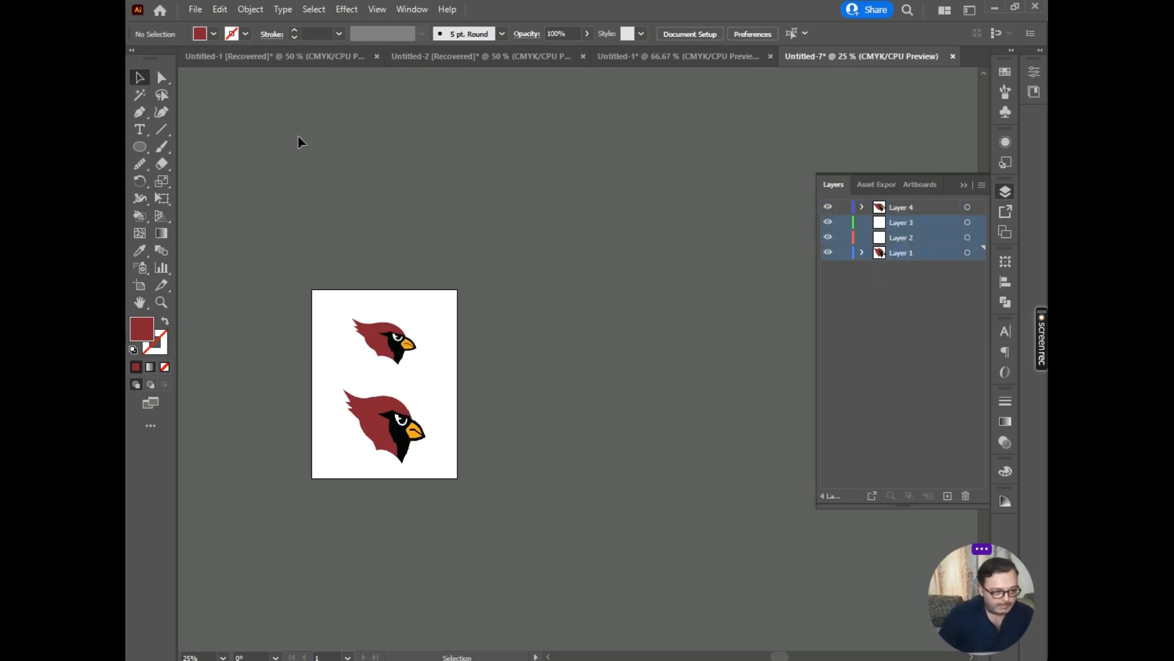
Step: Create a new Letter document (612 x 792 pt) and place the linked tiger2_wiwmask_300 image from the Desktop near the middle of its artboard
key("ctrl+n")
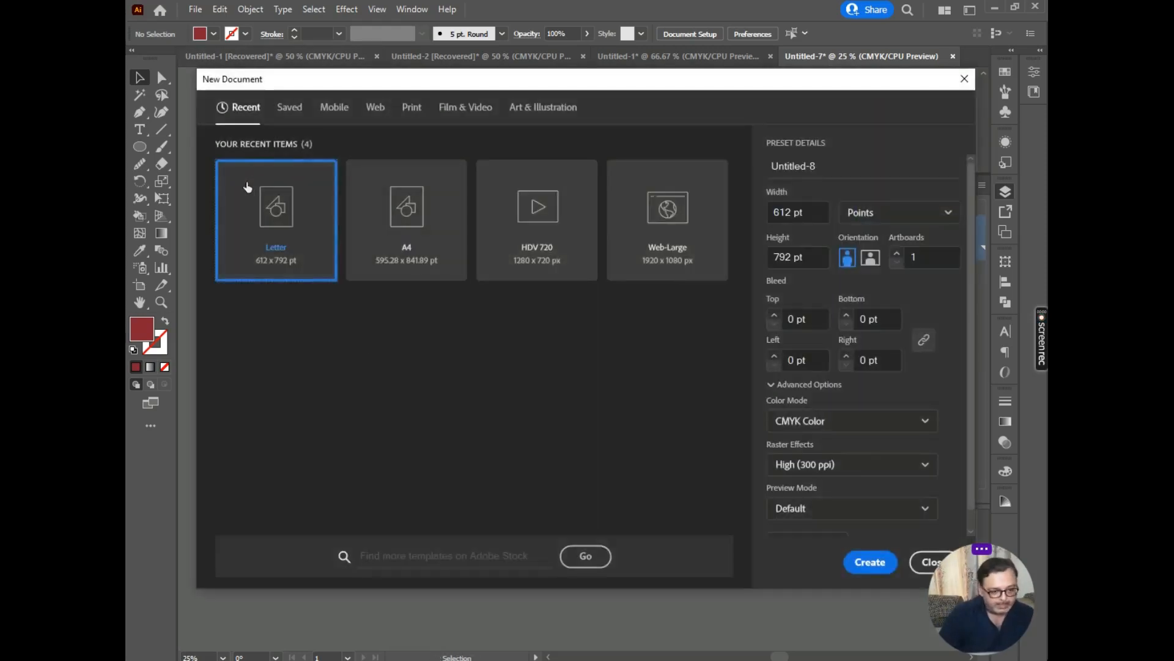
double_click(270, 205)
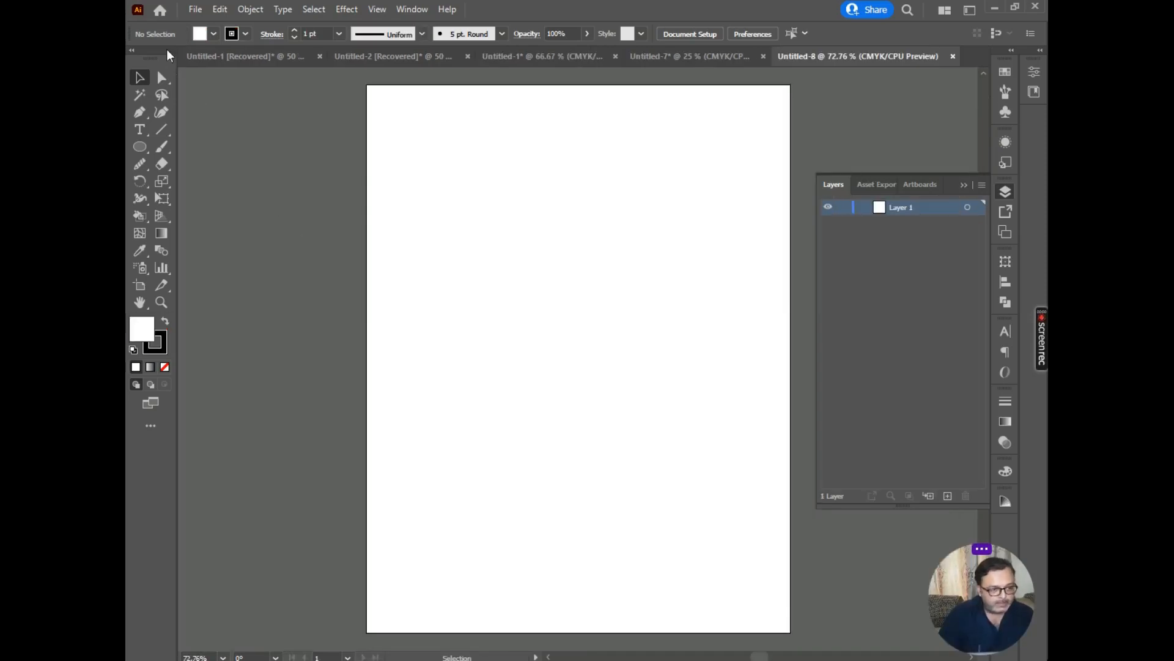
left_click(194, 10)
left_click(226, 265)
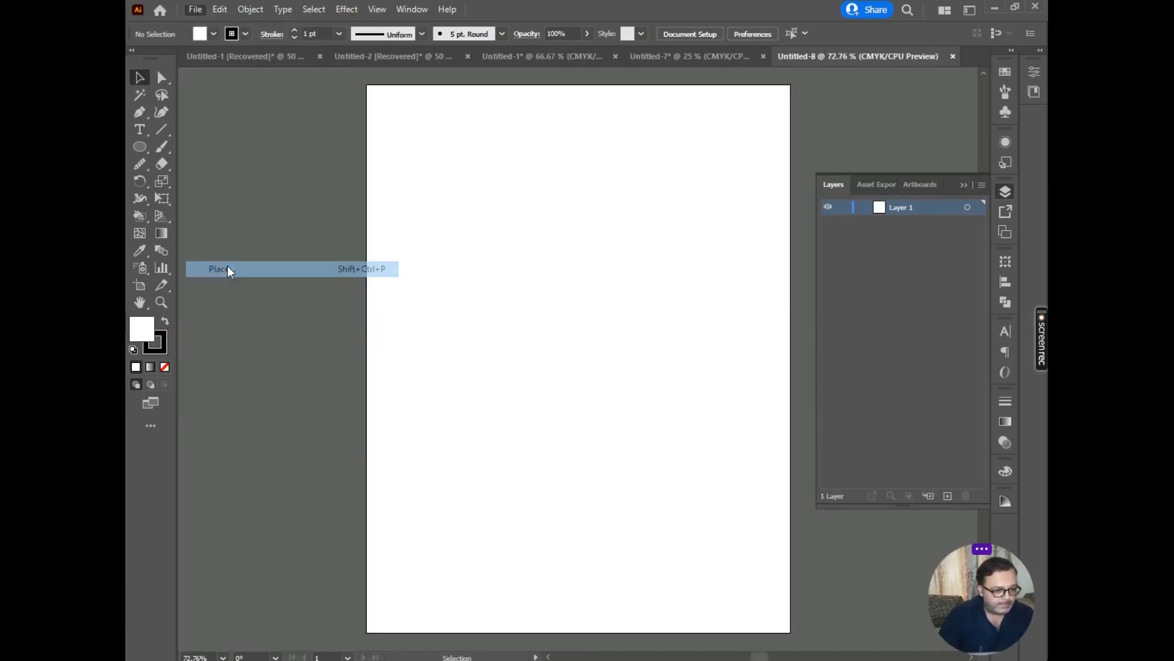
scroll(428, 214, "down", 5)
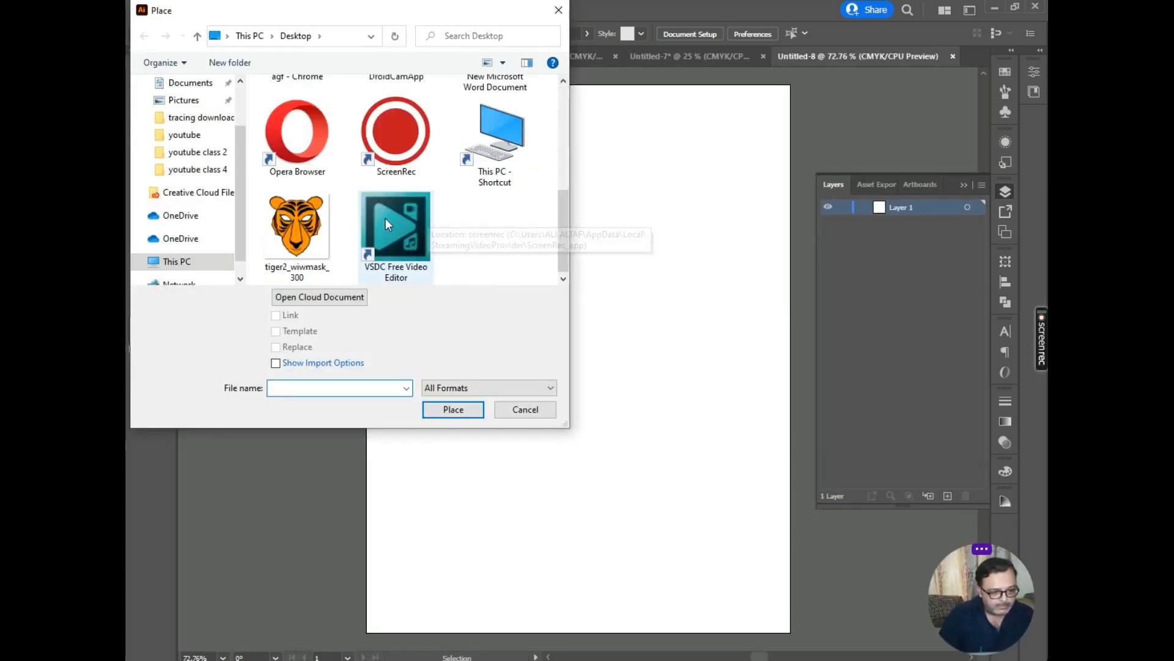
left_click(312, 229)
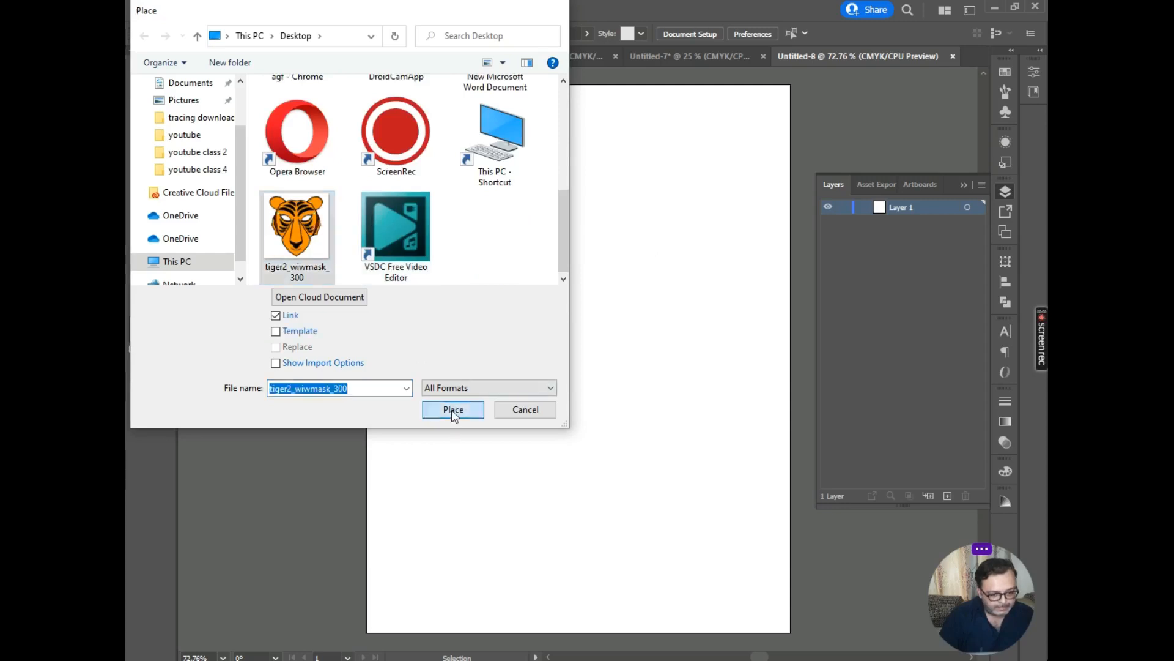
left_click(452, 409)
left_click(457, 226)
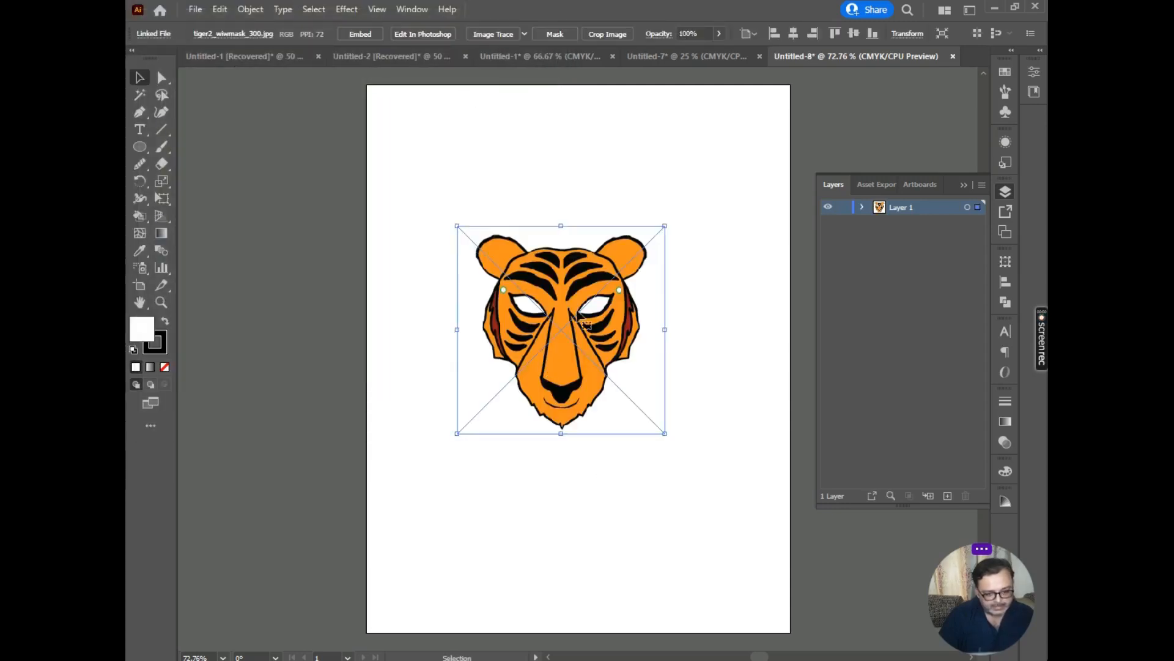
Step: Turn the tiger image's layer into a template and add a new layer above it for tracing
left_click(983, 186)
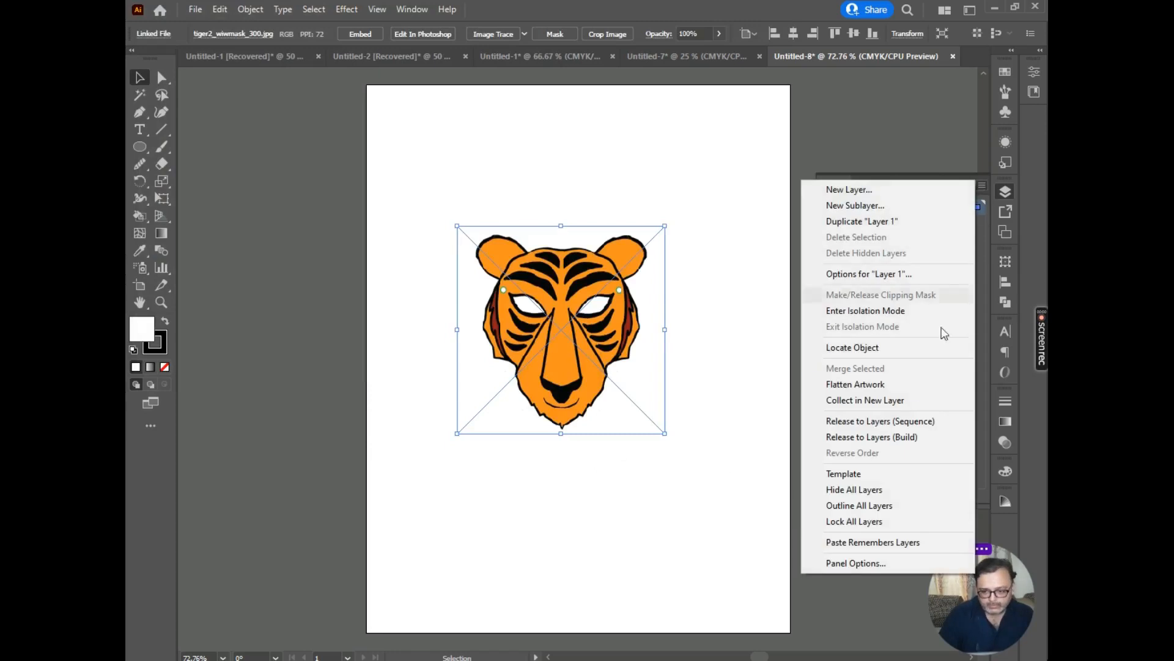
left_click(834, 472)
scroll(560, 350, "up", 5)
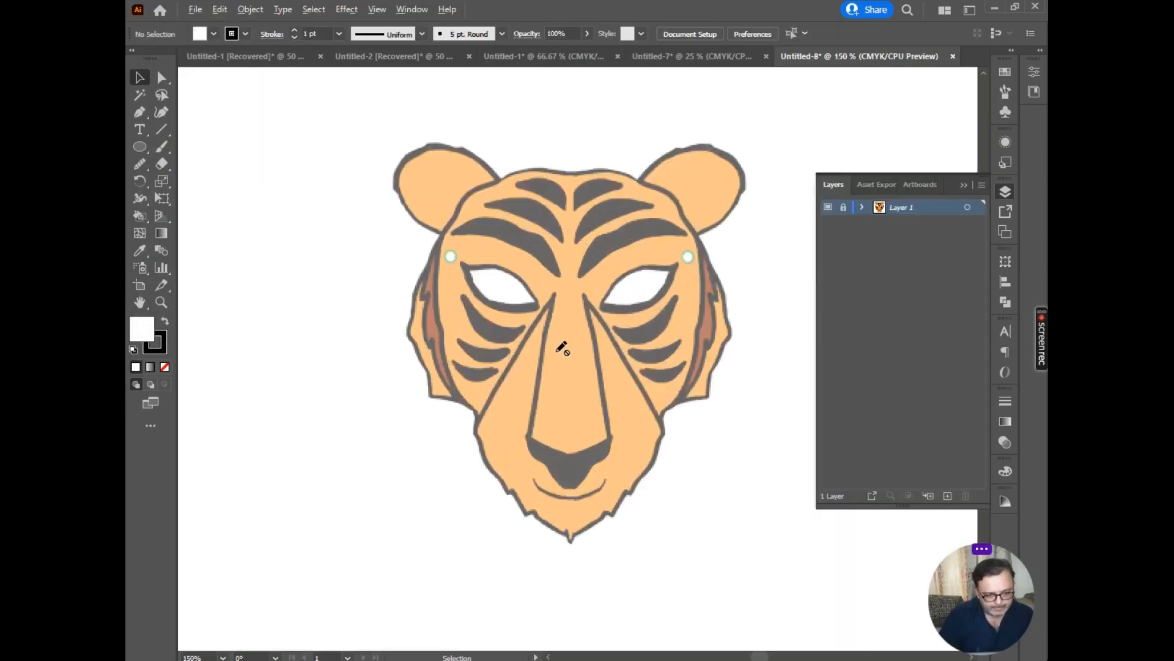
left_click(948, 495)
Step: Trace the outer outline of the tiger's left ear with the Pen tool on Layer 2, using no fill and a black stroke
left_click_drag(481, 218, 427, 416)
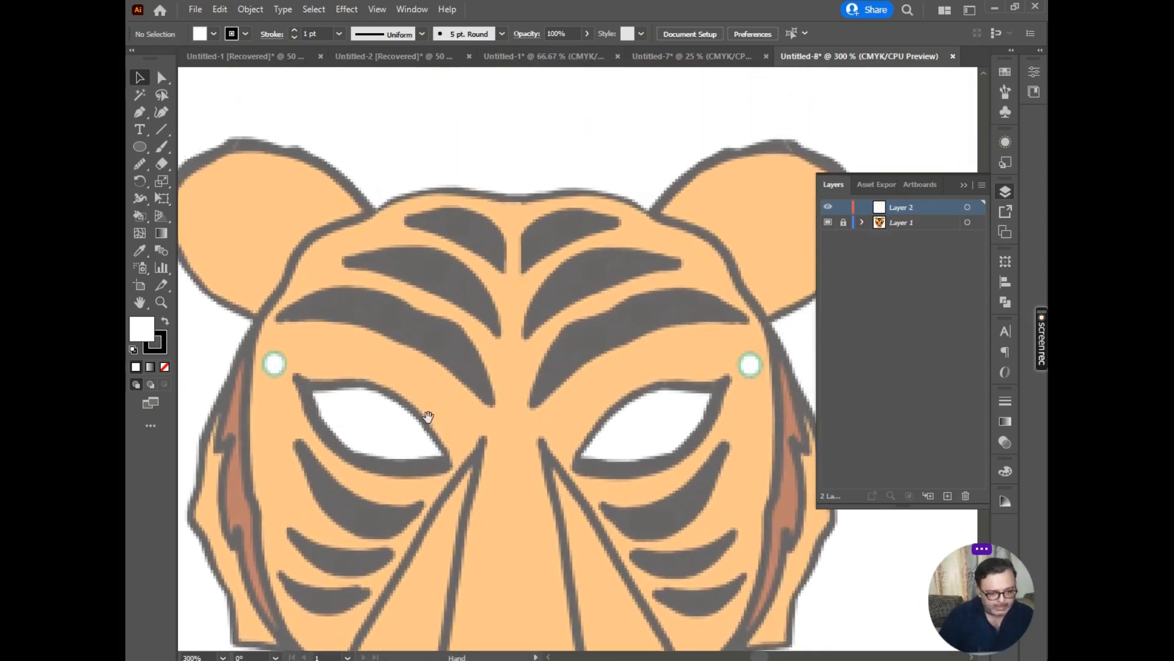
left_click_drag(373, 308, 469, 289)
left_click(139, 112)
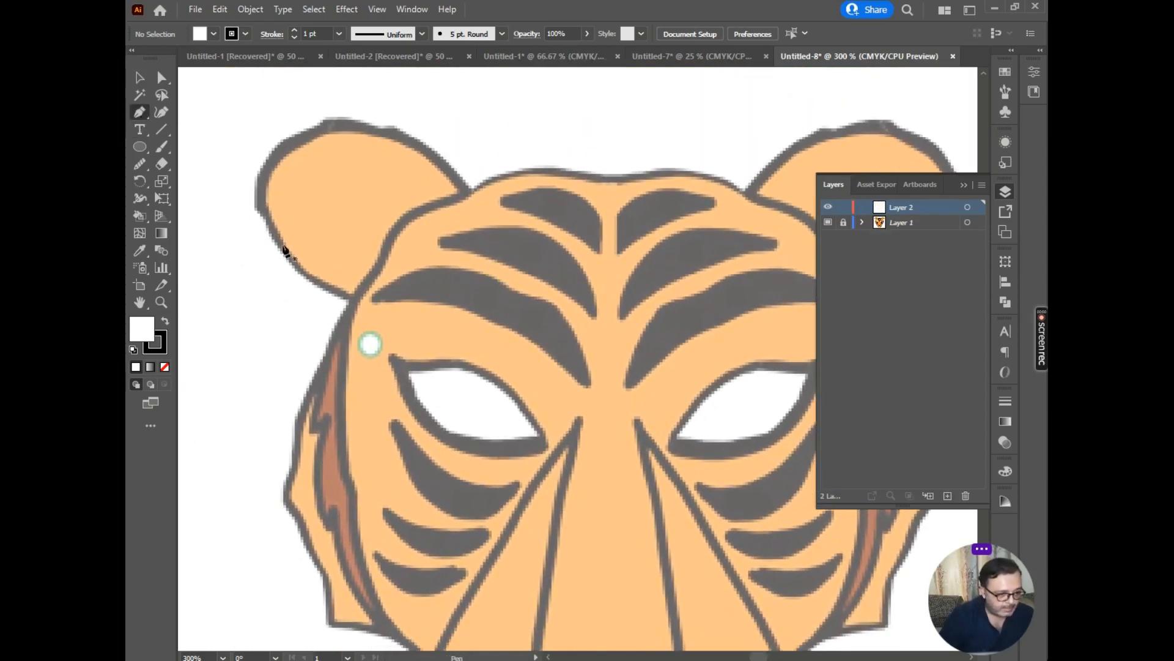
left_click(347, 299)
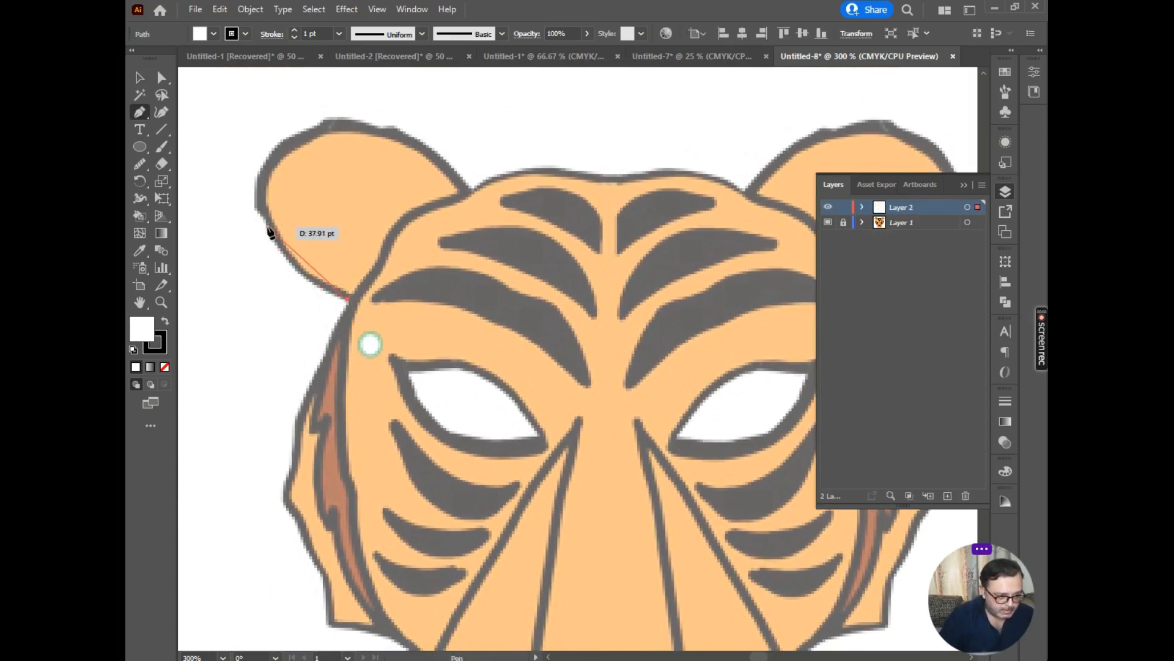
left_click_drag(261, 194, 246, 173)
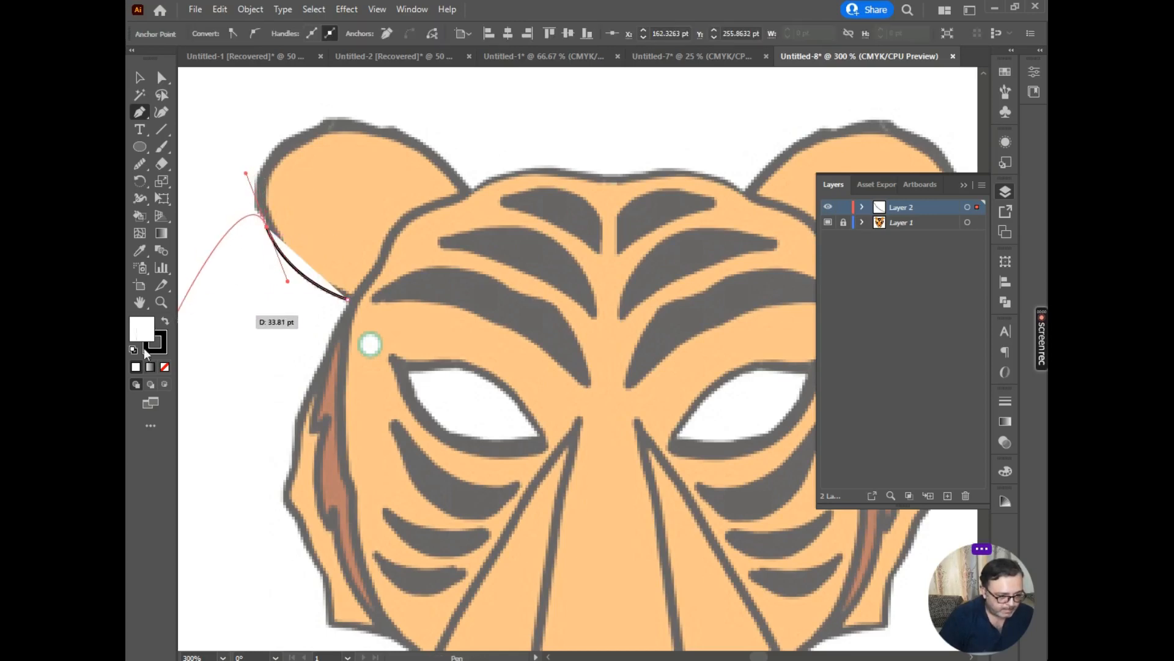
left_click(164, 367)
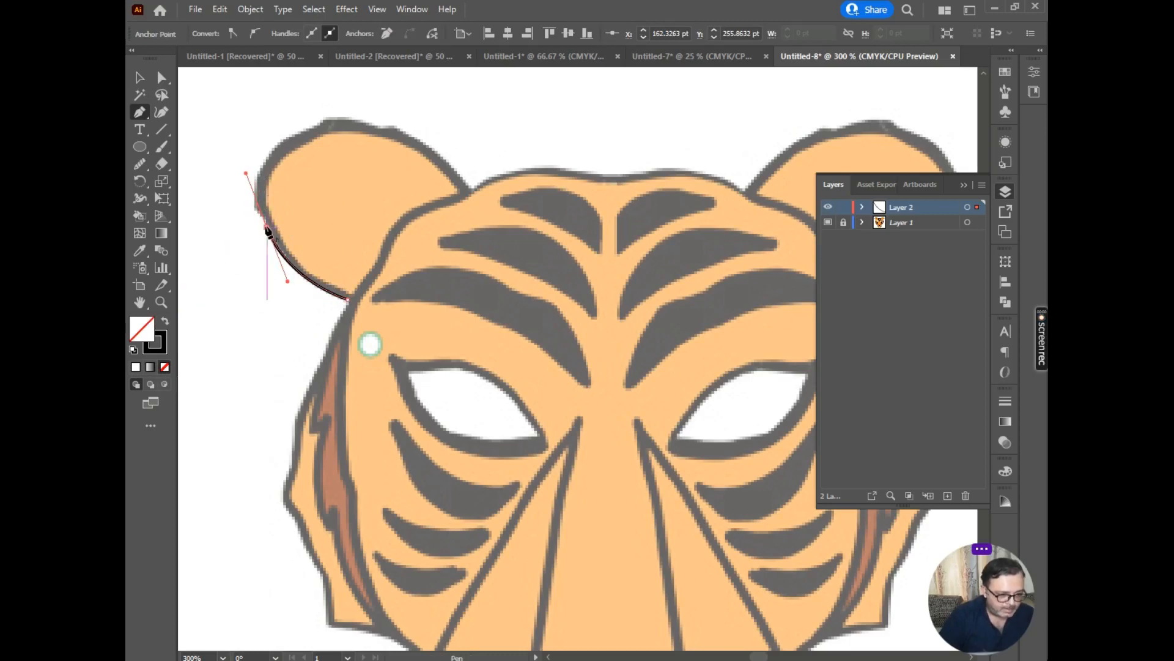
left_click_drag(266, 227, 270, 134)
left_click_drag(340, 131, 347, 117)
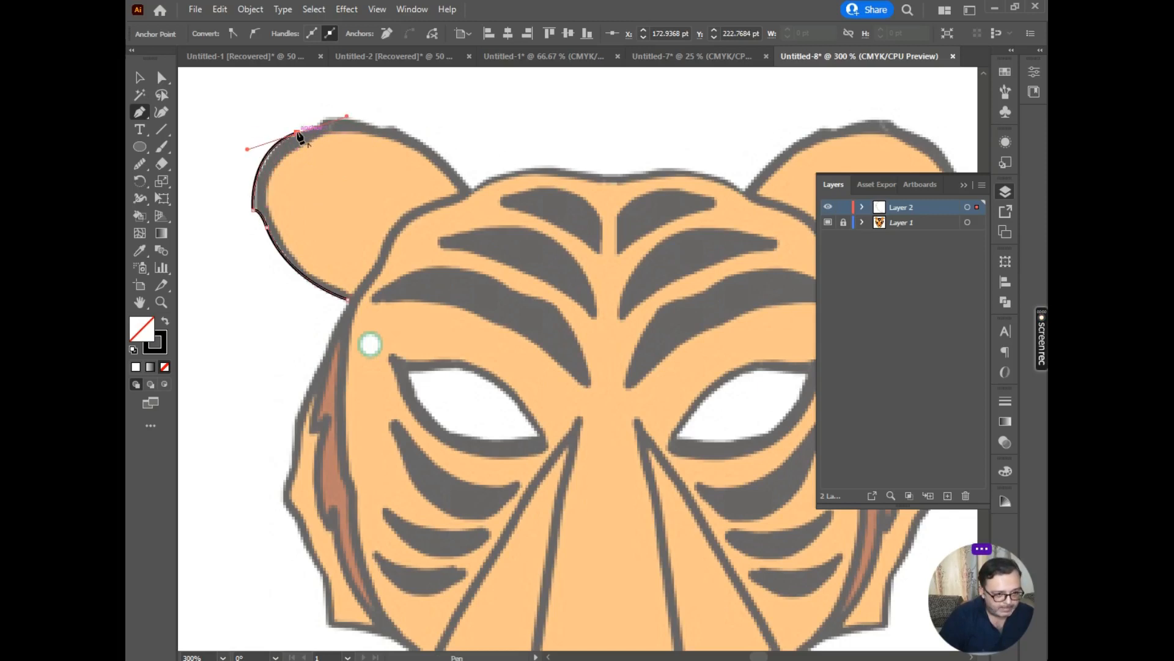
left_click(298, 133)
left_click(340, 109)
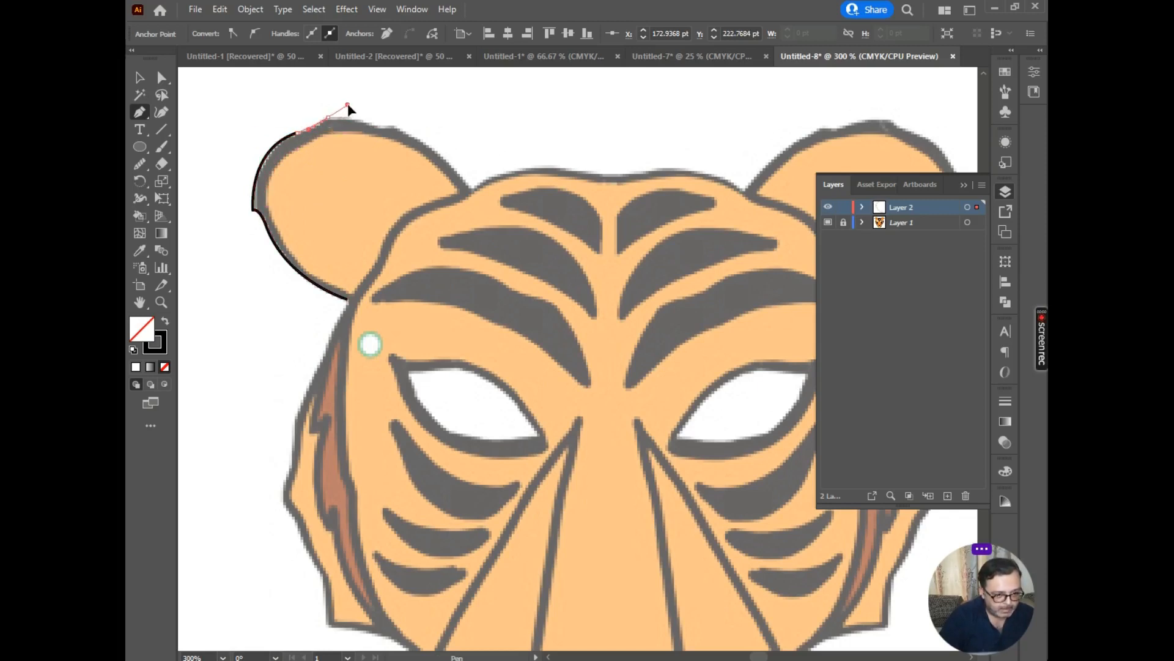
left_click_drag(348, 105, 475, 209)
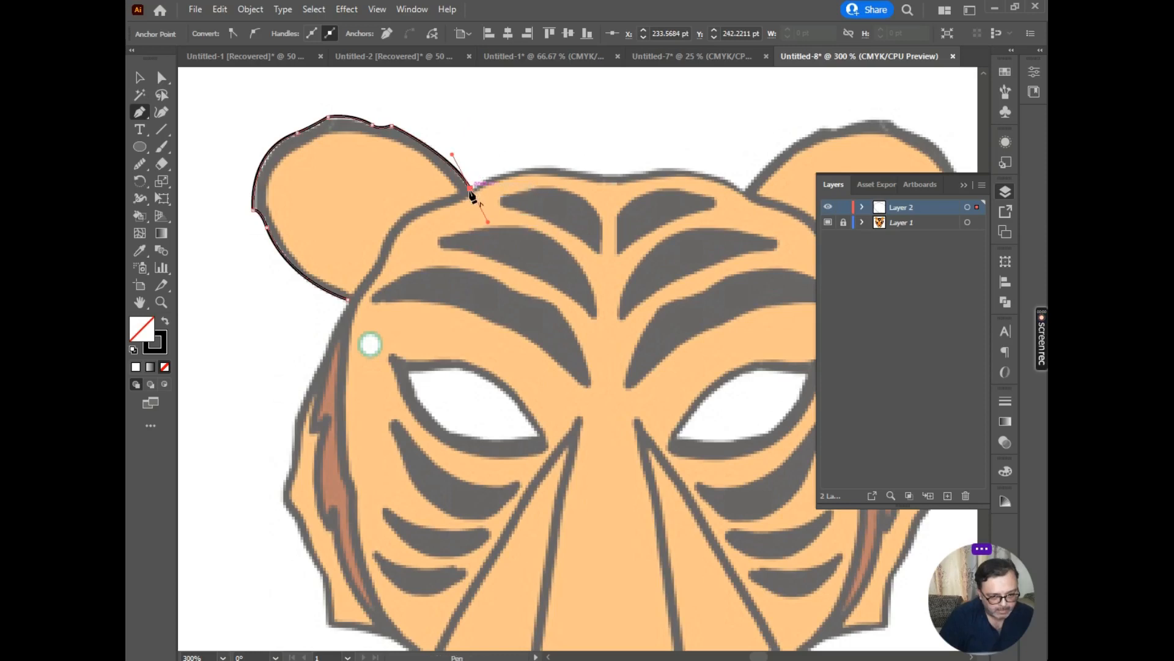
Step: Continue the path along the top of the tiger's head to the inner base of the right ear
left_click_drag(476, 188, 570, 168)
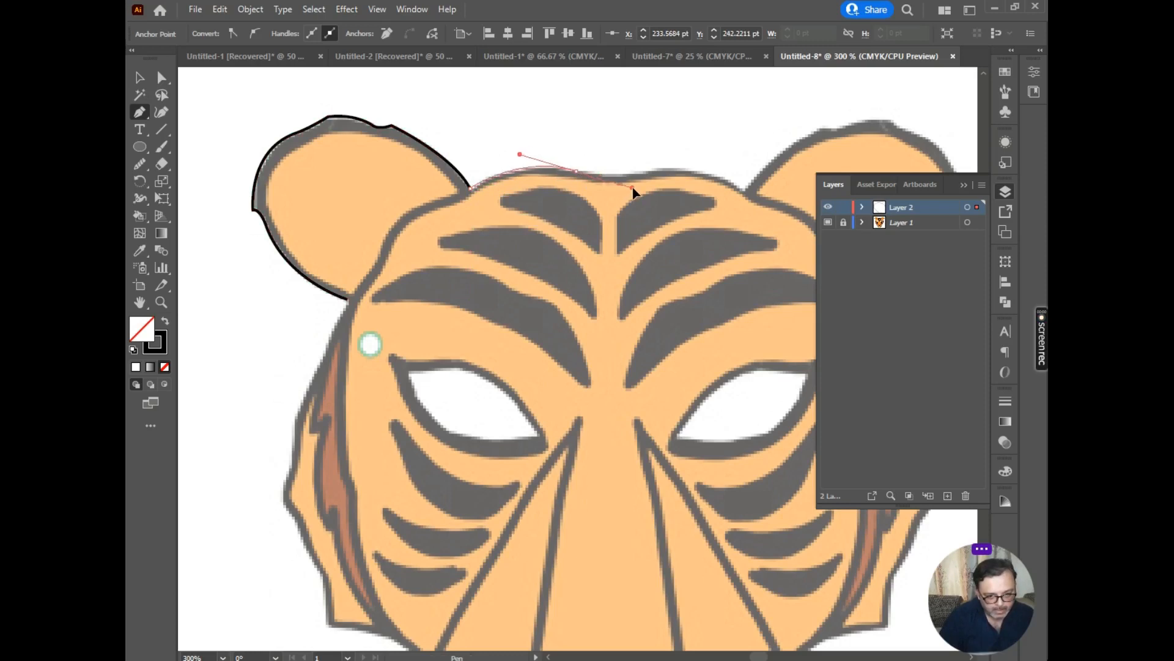
left_click_drag(633, 189, 680, 166)
left_click(576, 171)
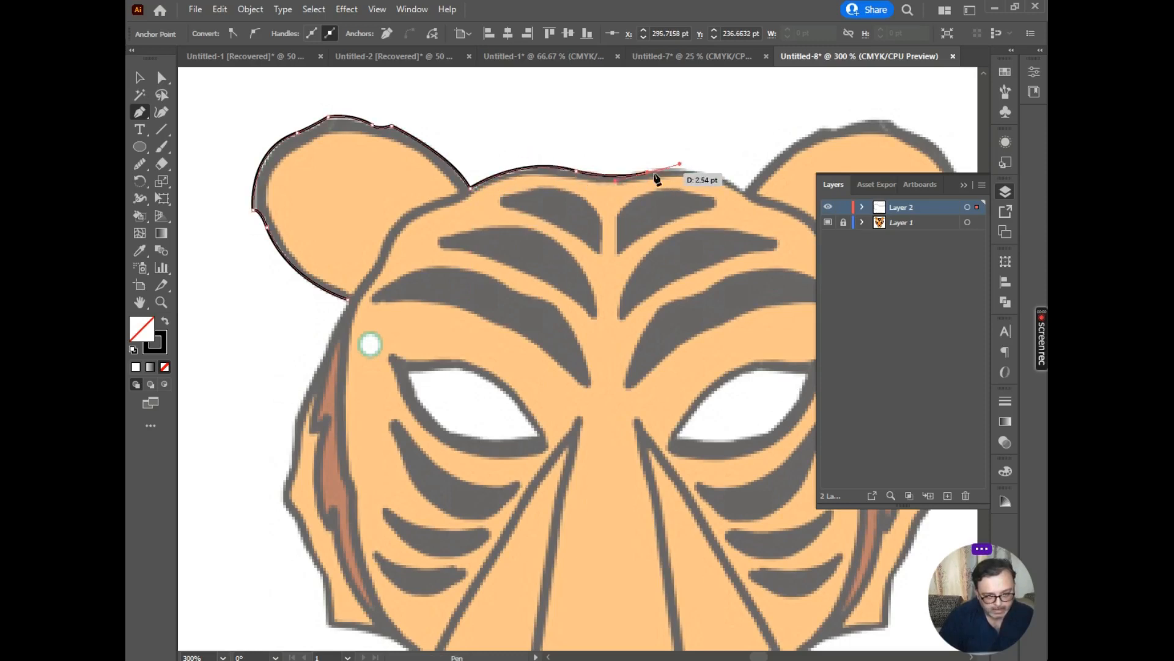
left_click(647, 173)
left_click_drag(743, 190, 785, 223)
Step: Continue the path up the inner side and over the uneven top edge of the tiger's right ear
left_click_drag(694, 197, 373, 255)
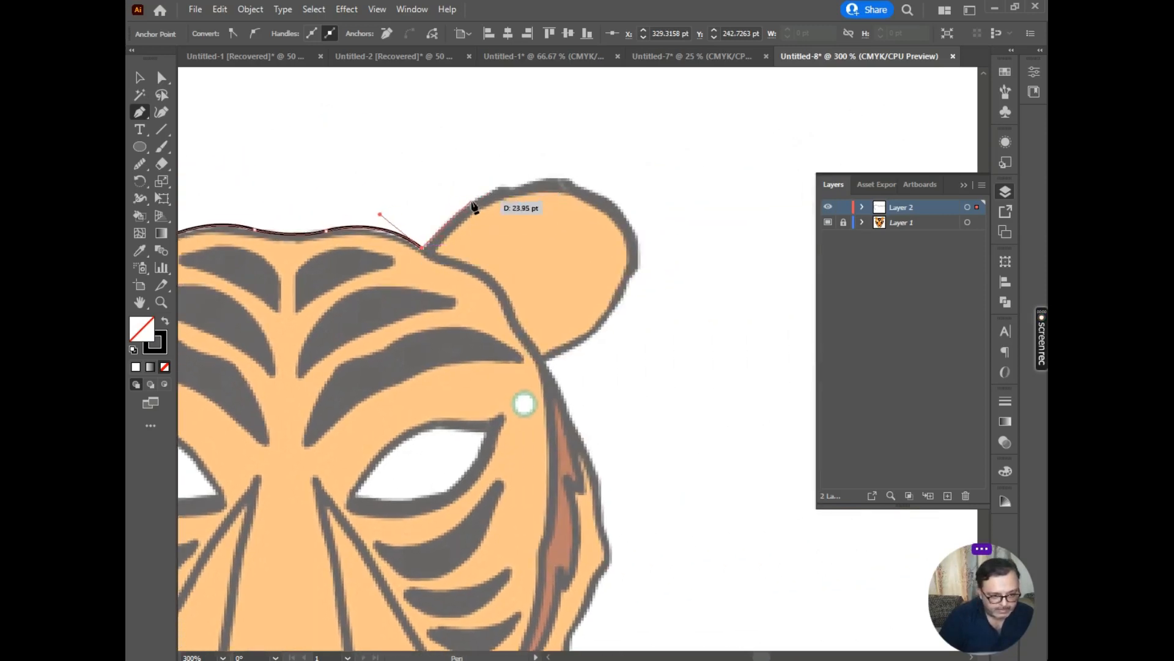
left_click_drag(485, 187, 524, 184)
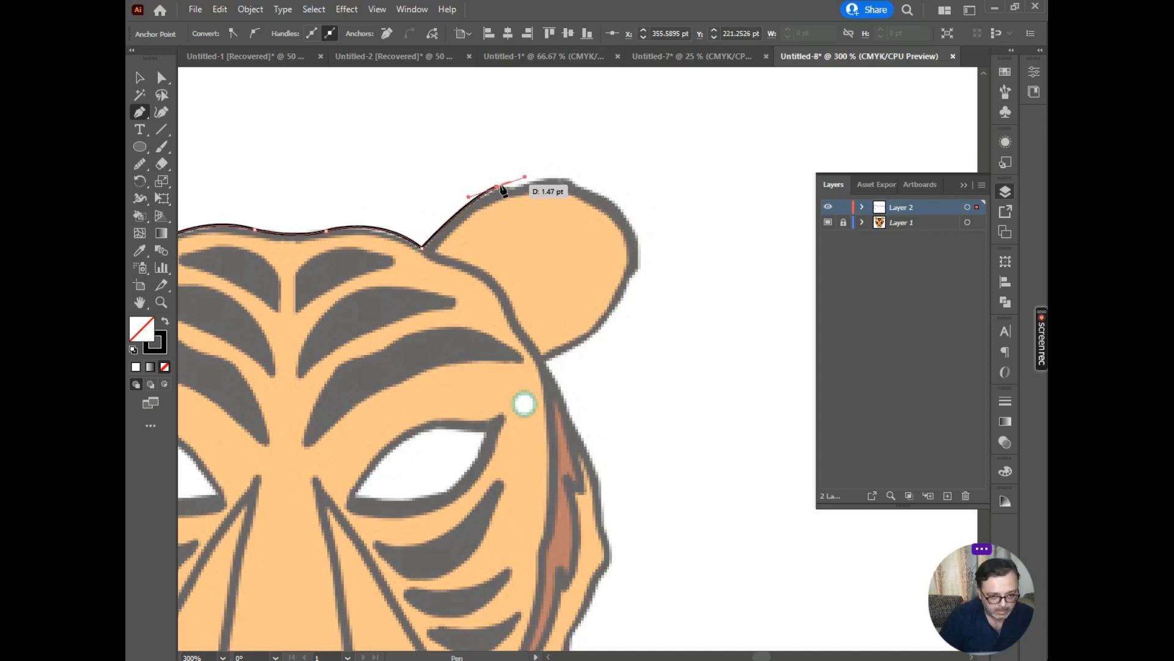
left_click(496, 187)
left_click(520, 184)
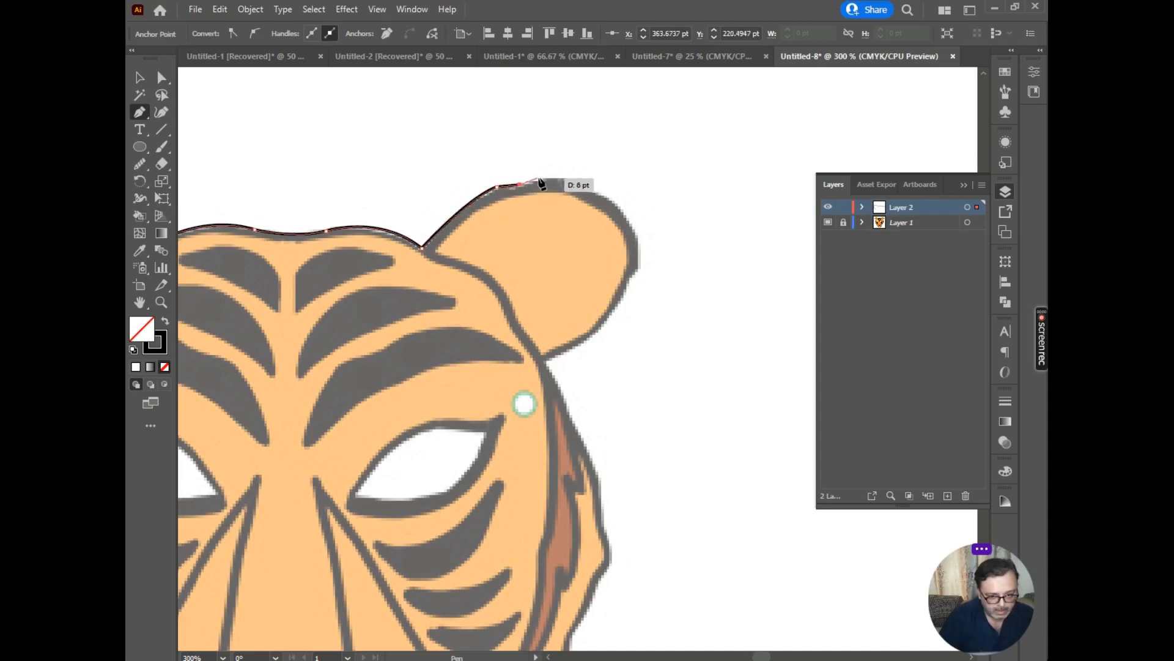
left_click(544, 177)
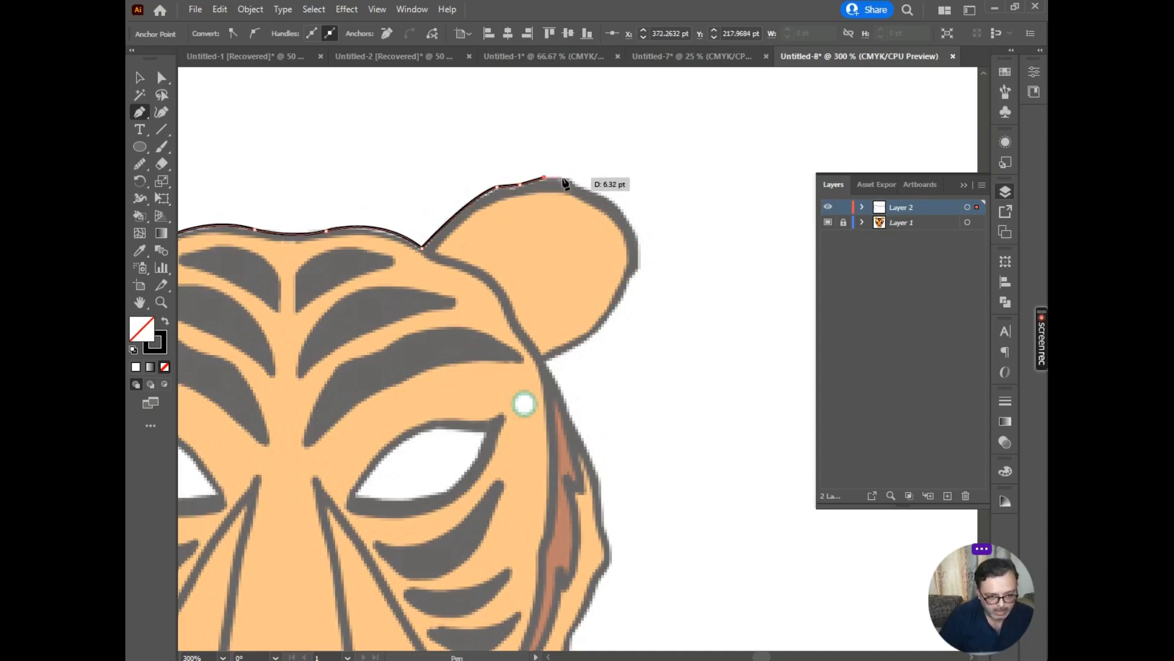
left_click(570, 180)
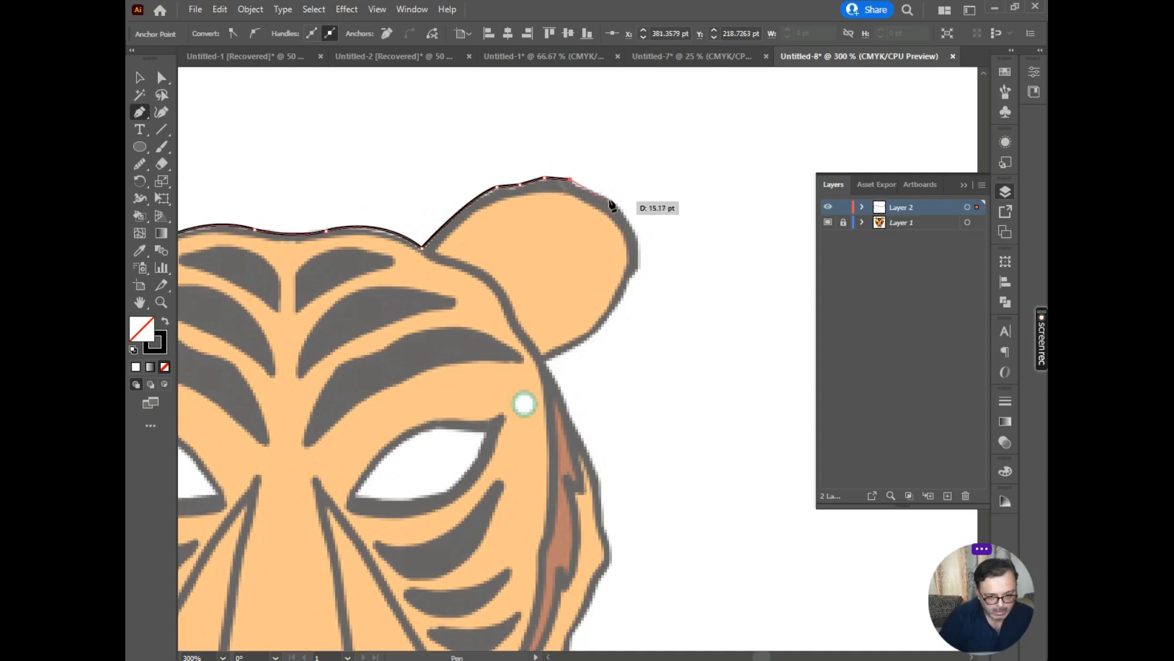
left_click(587, 181)
key("Escape")
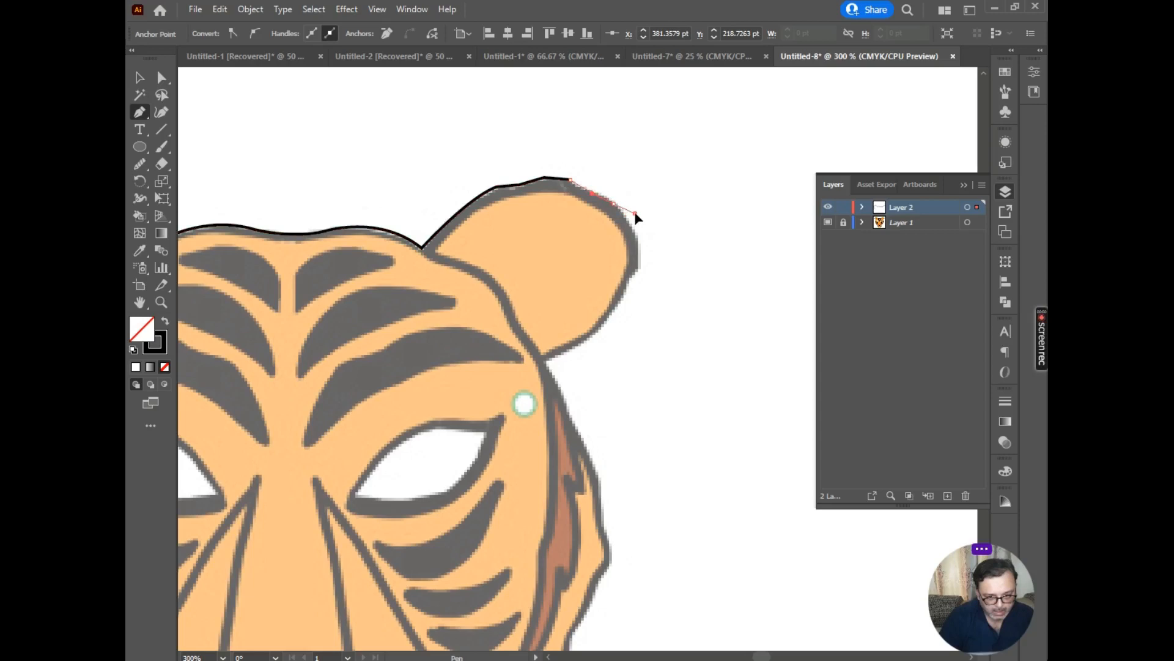
left_click(614, 203)
left_click(613, 203)
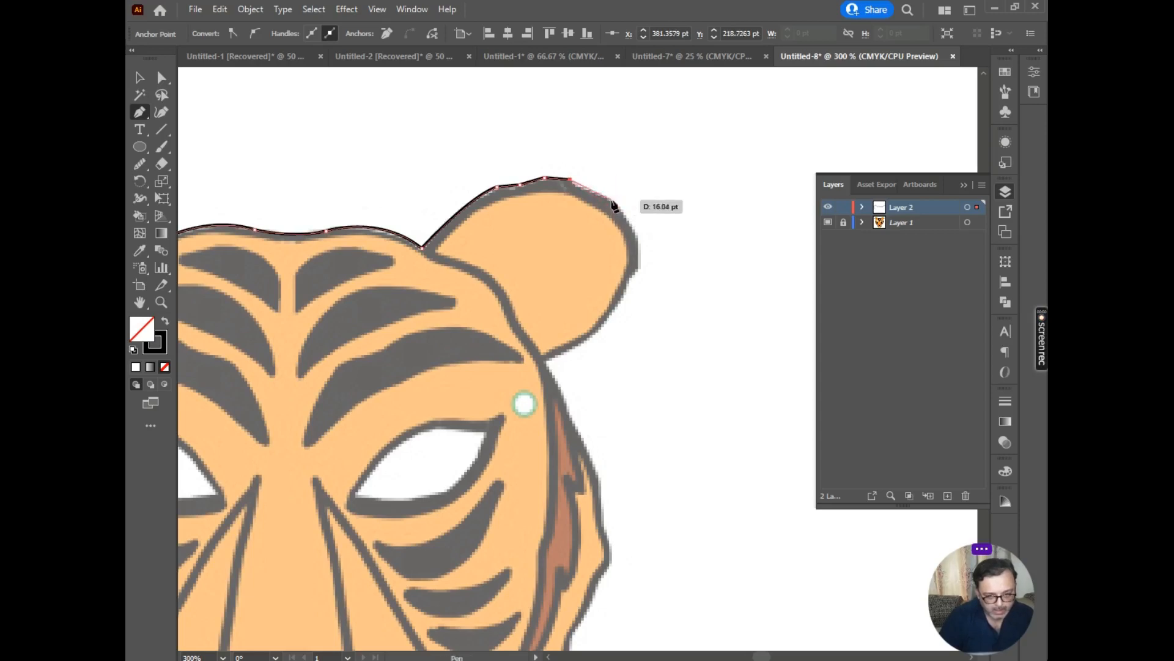
key("Escape")
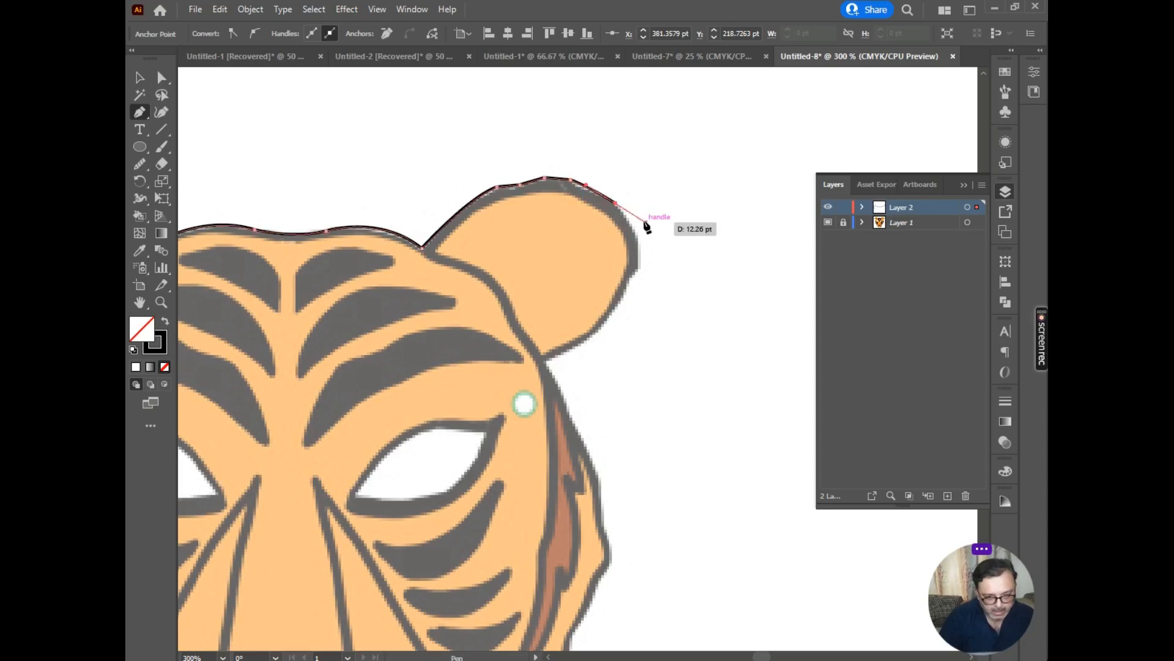
key("ctrl+z")
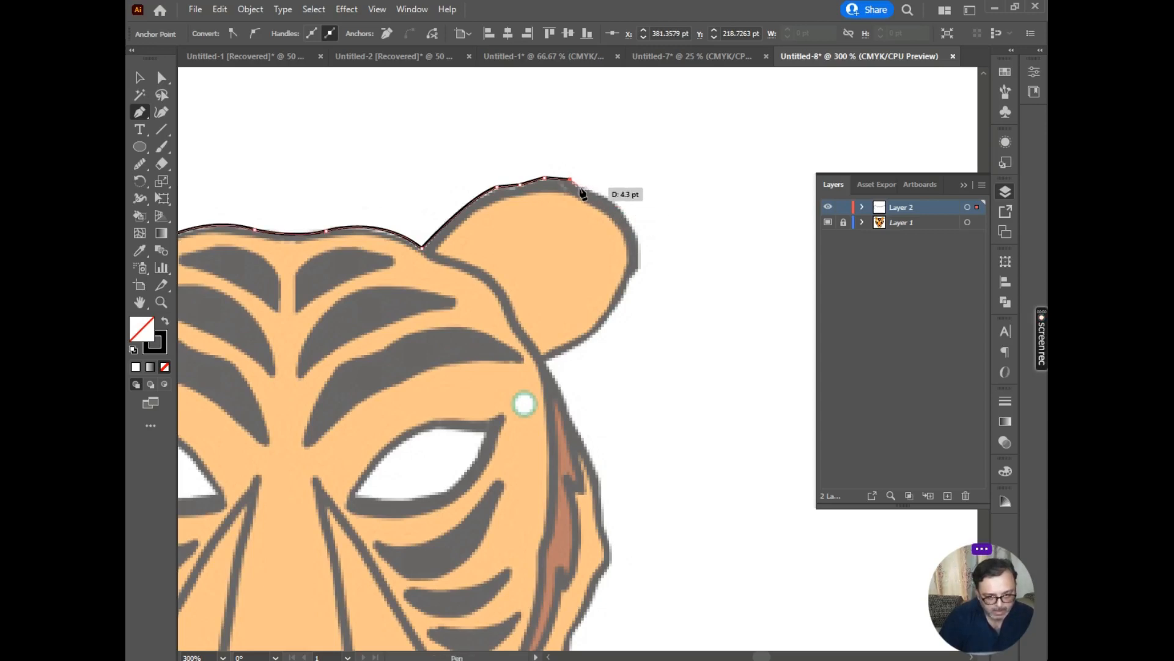
Step: Continue the path around the outer edge of the tiger's right ear down to its lower base at the head
left_click(635, 239)
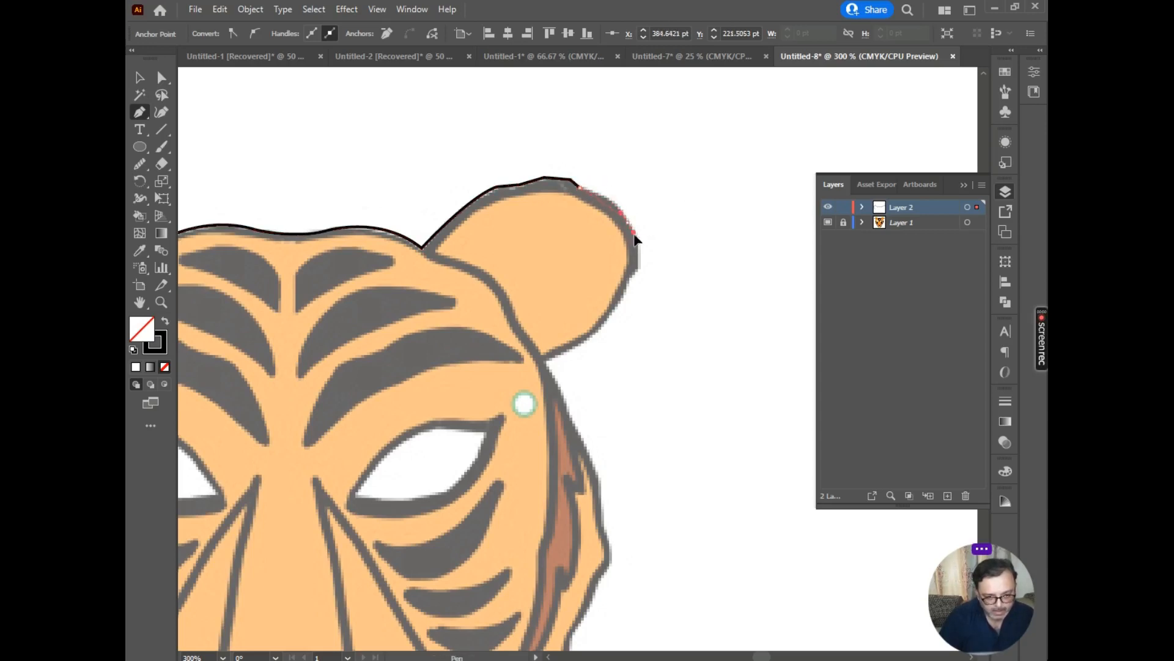
left_click_drag(640, 248, 643, 252)
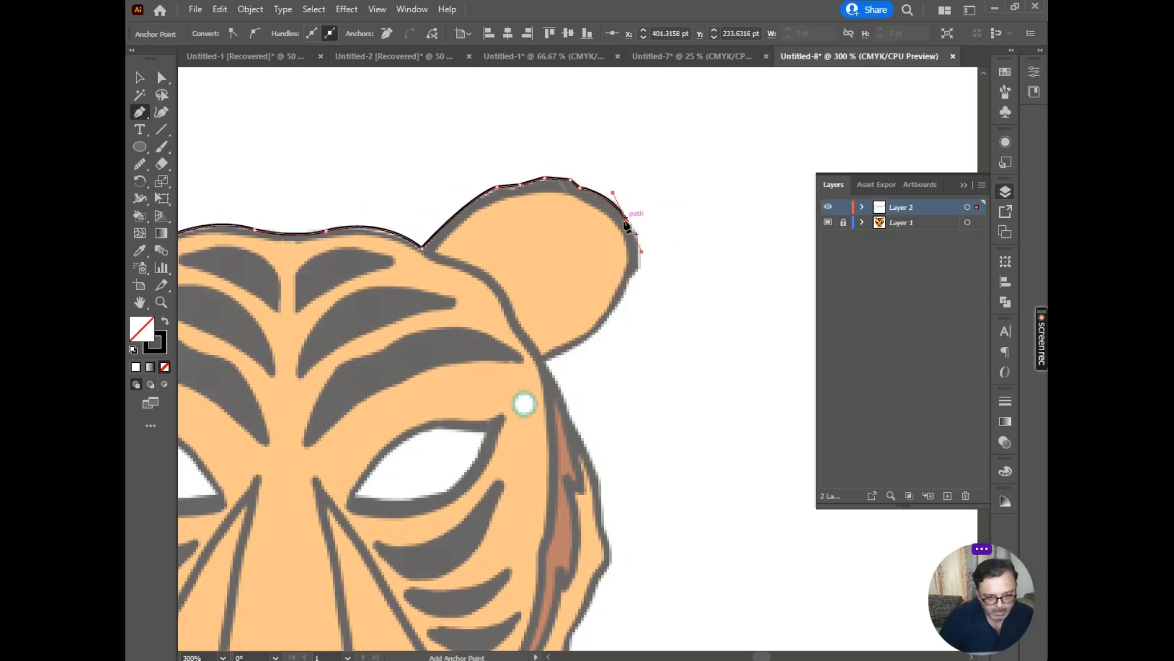
left_click(626, 221)
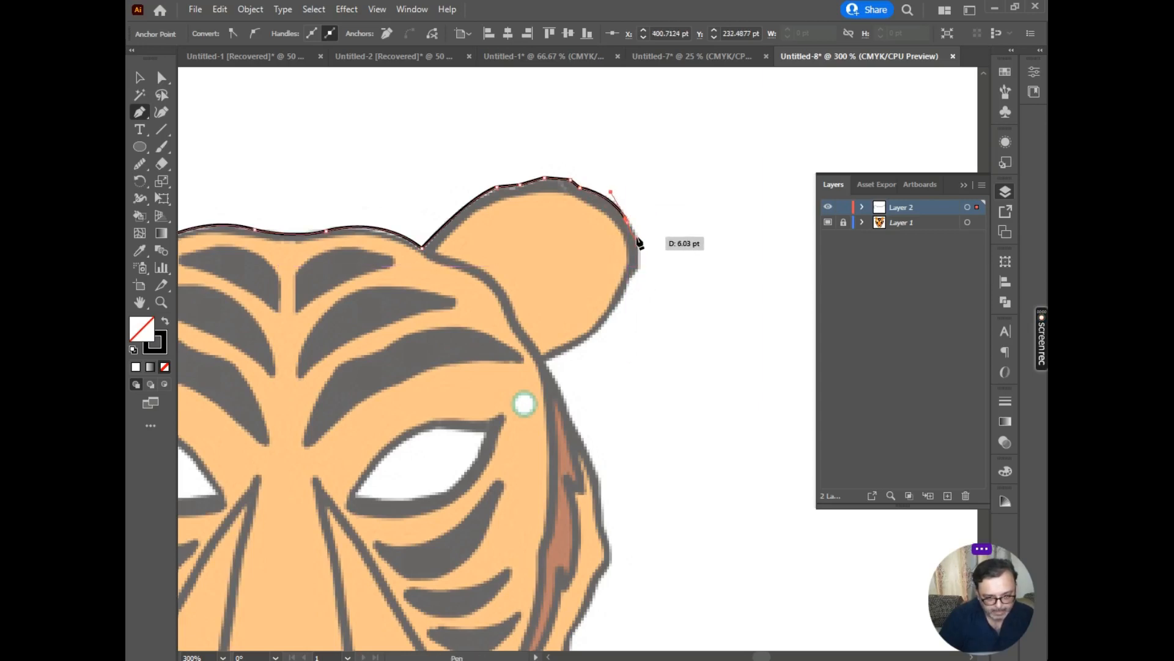
left_click_drag(637, 238, 642, 252)
left_click(638, 267)
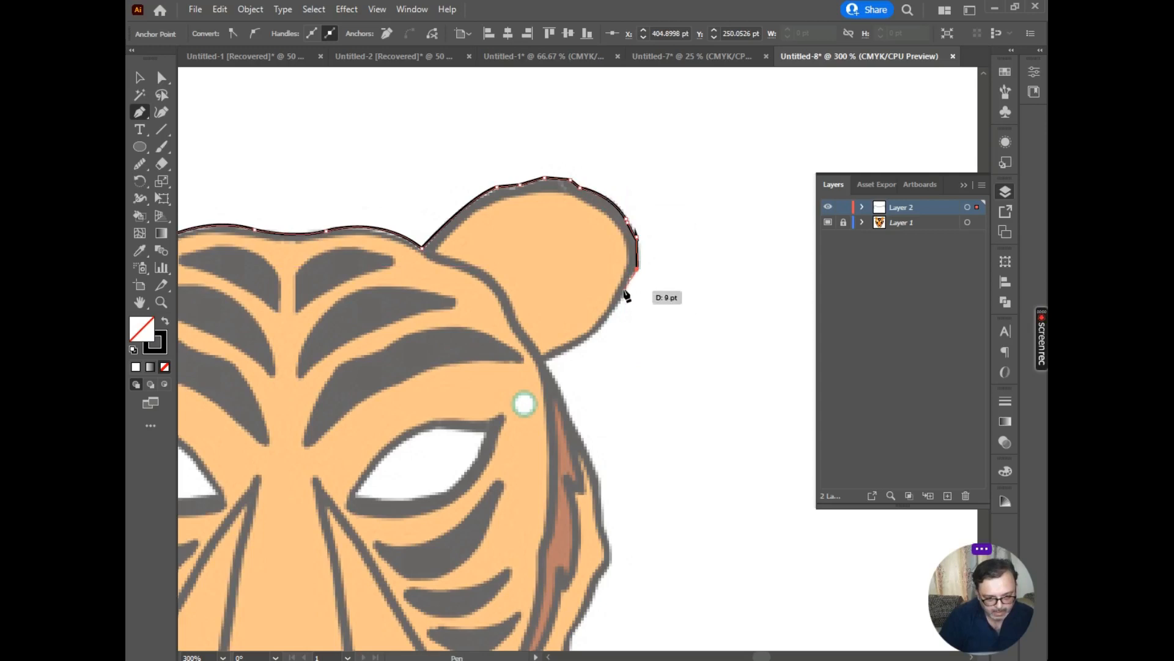
left_click(625, 286)
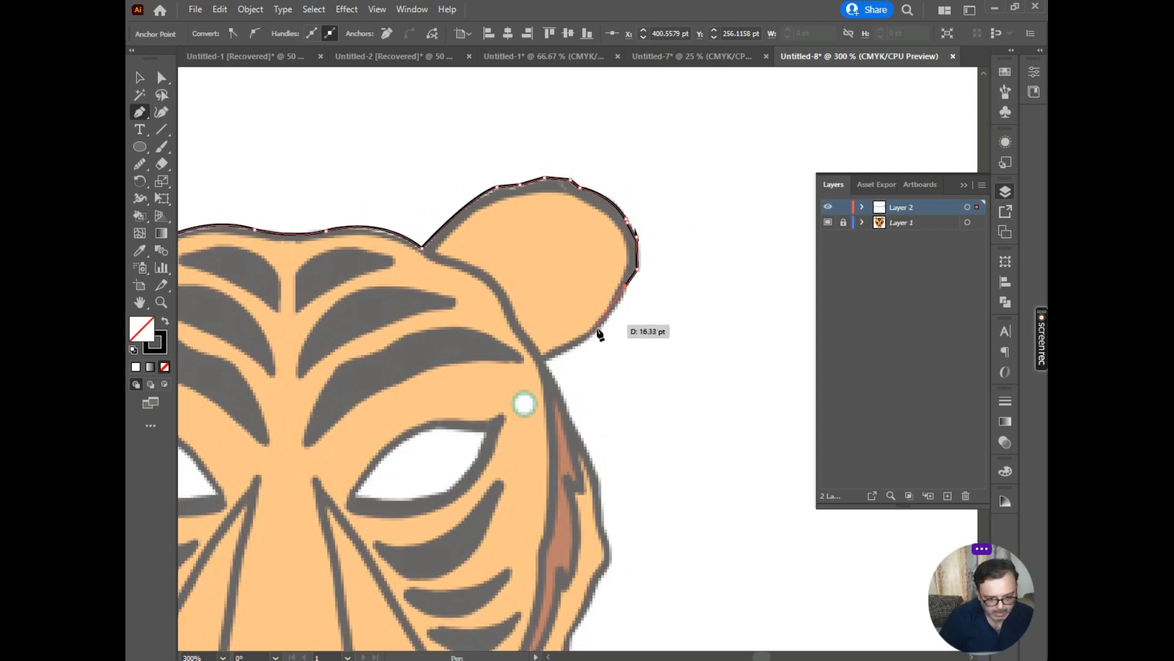
left_click_drag(594, 333, 563, 366)
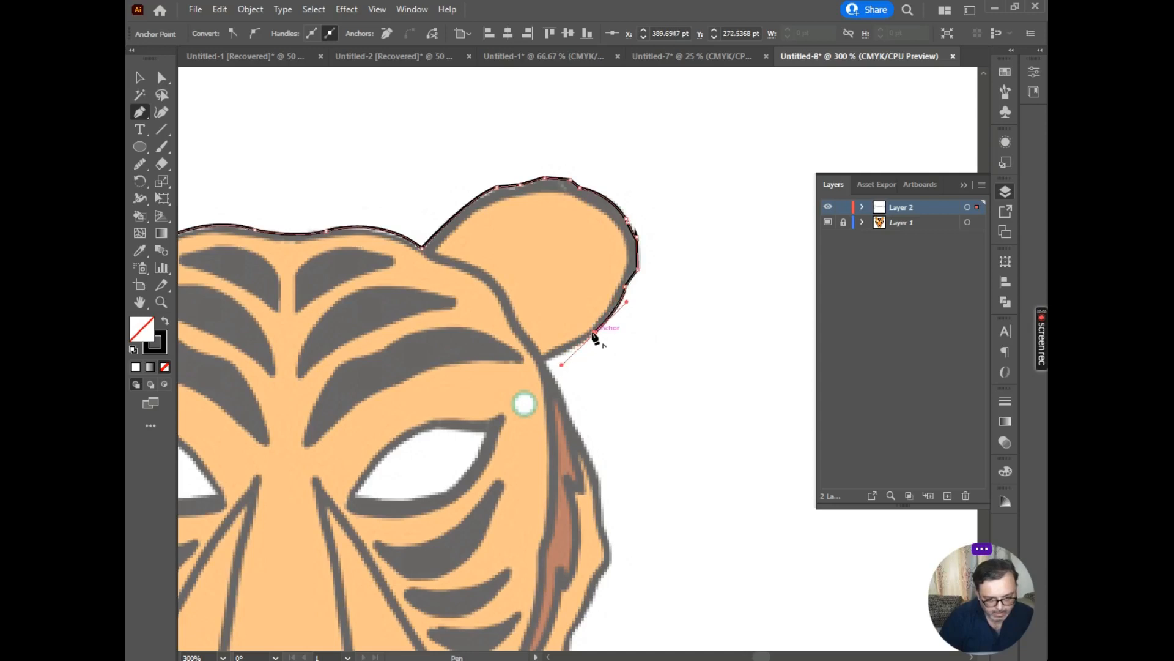
left_click(542, 361)
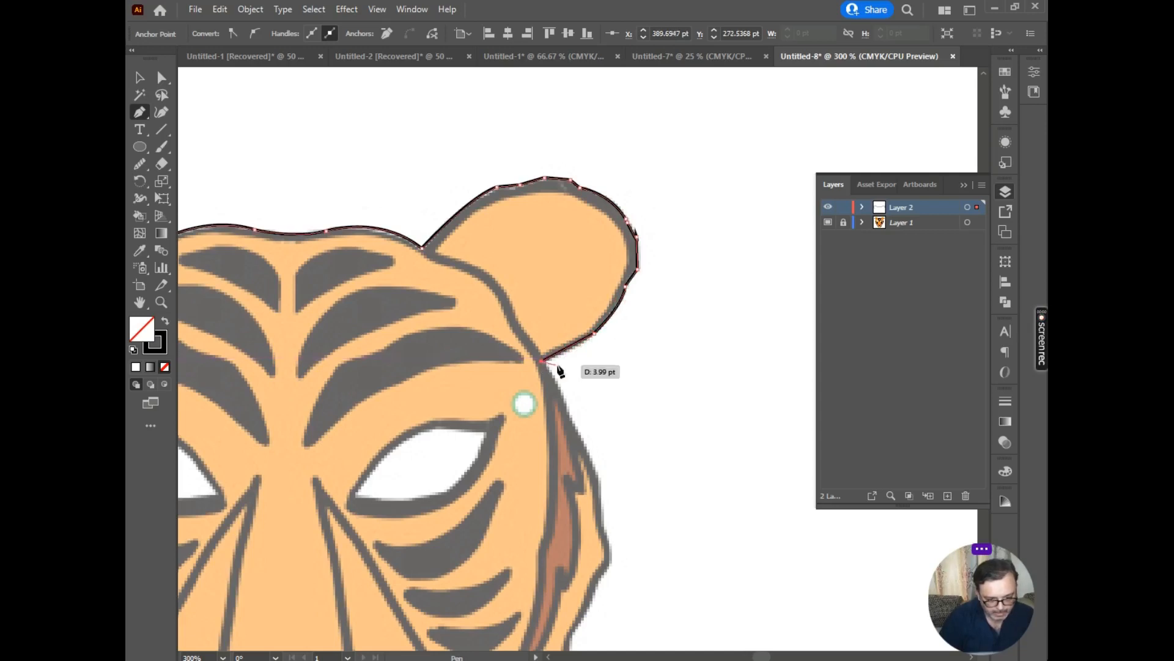
Step: Continue the path down the right side of the tiger's face to the lower corner of the cheek fur
left_click_drag(541, 361, 515, 73)
left_click_drag(485, 141, 492, 273)
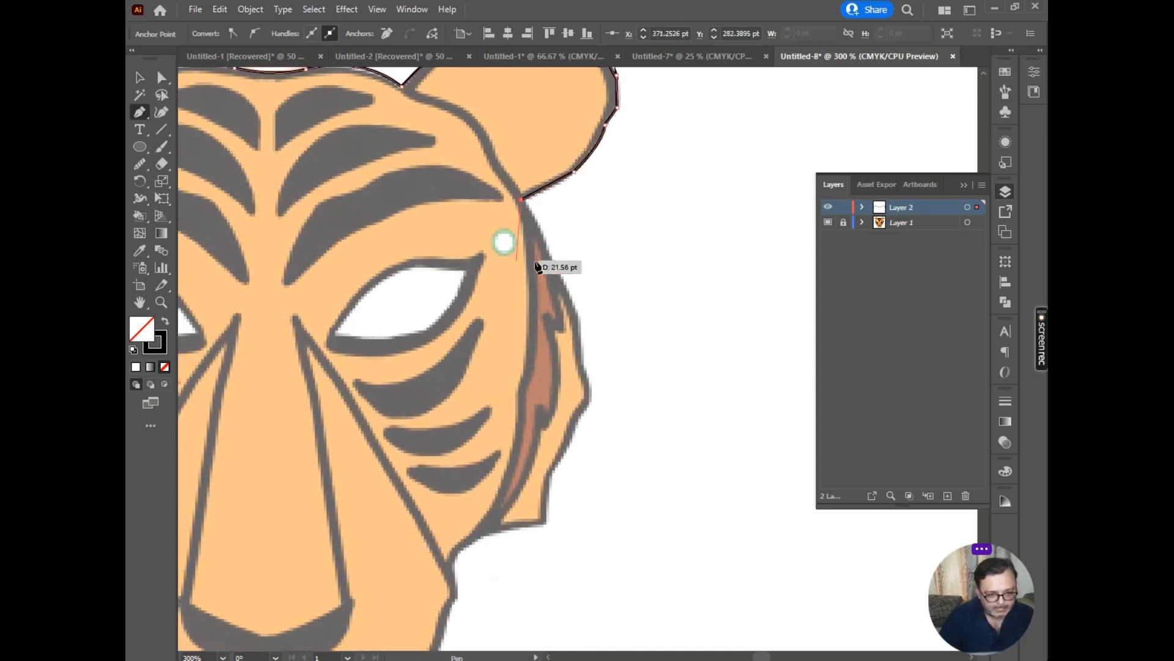
left_click(580, 319)
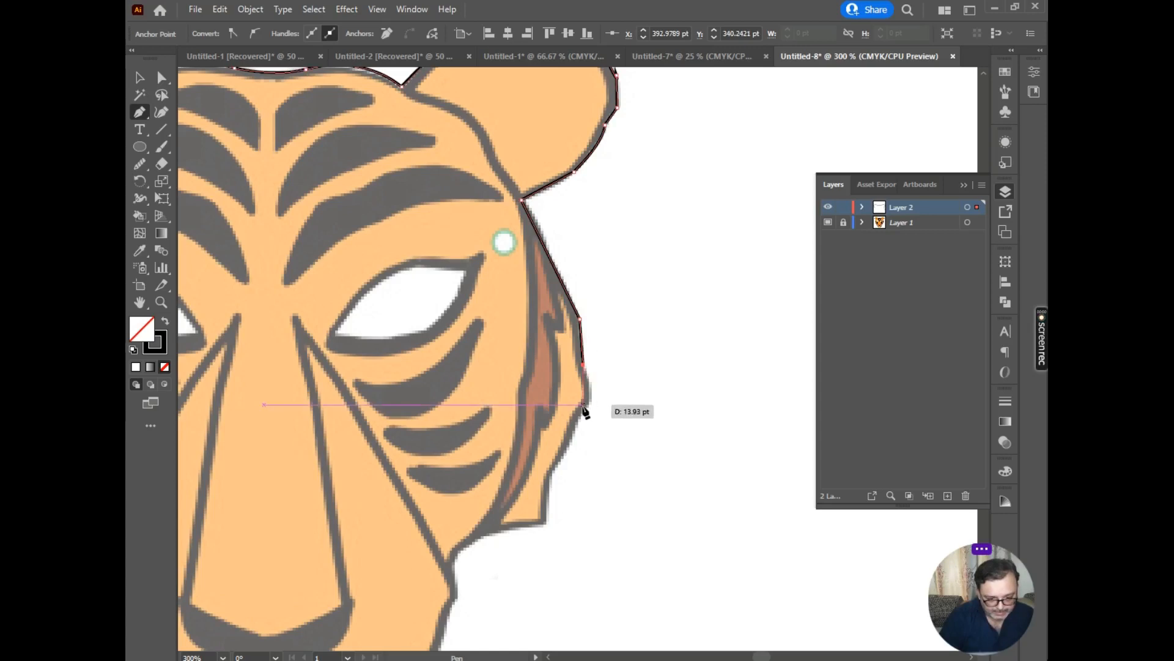
left_click_drag(583, 410, 567, 437)
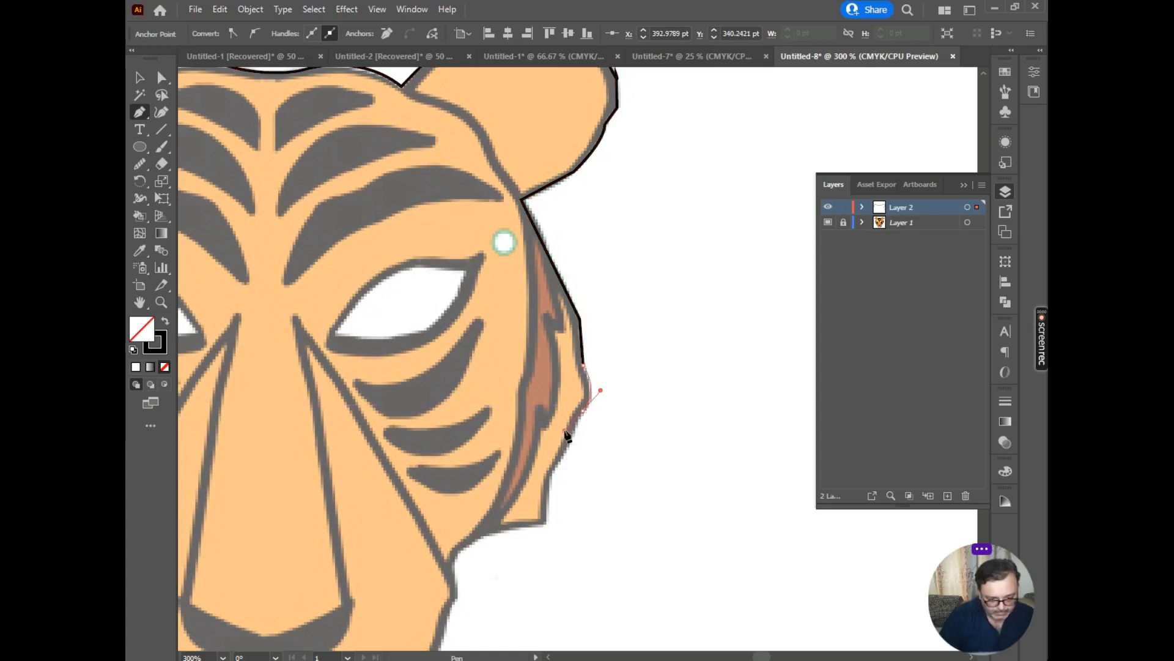
key("ctrl+z")
left_click_drag(584, 412, 582, 415)
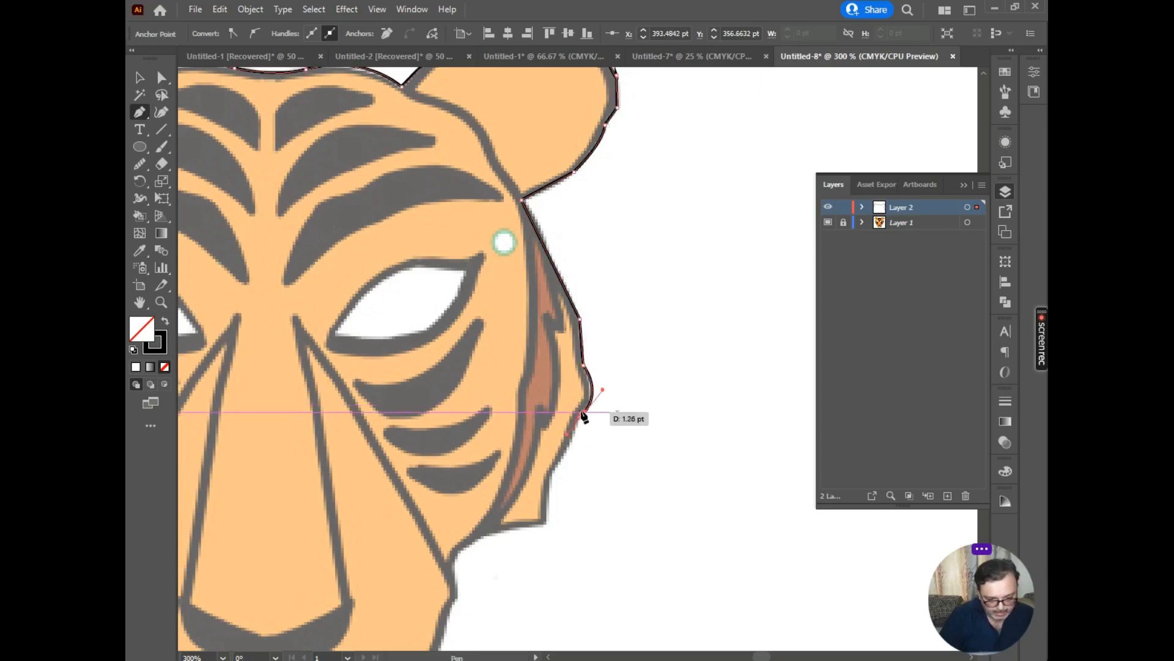
left_click(548, 488)
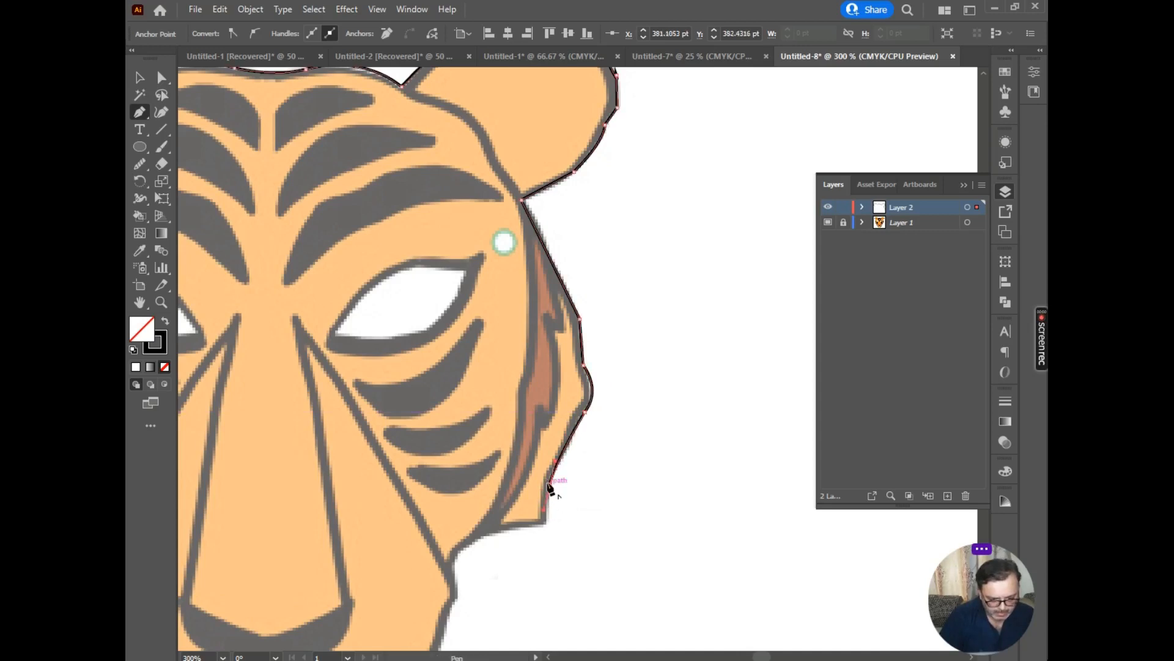
left_click(544, 525)
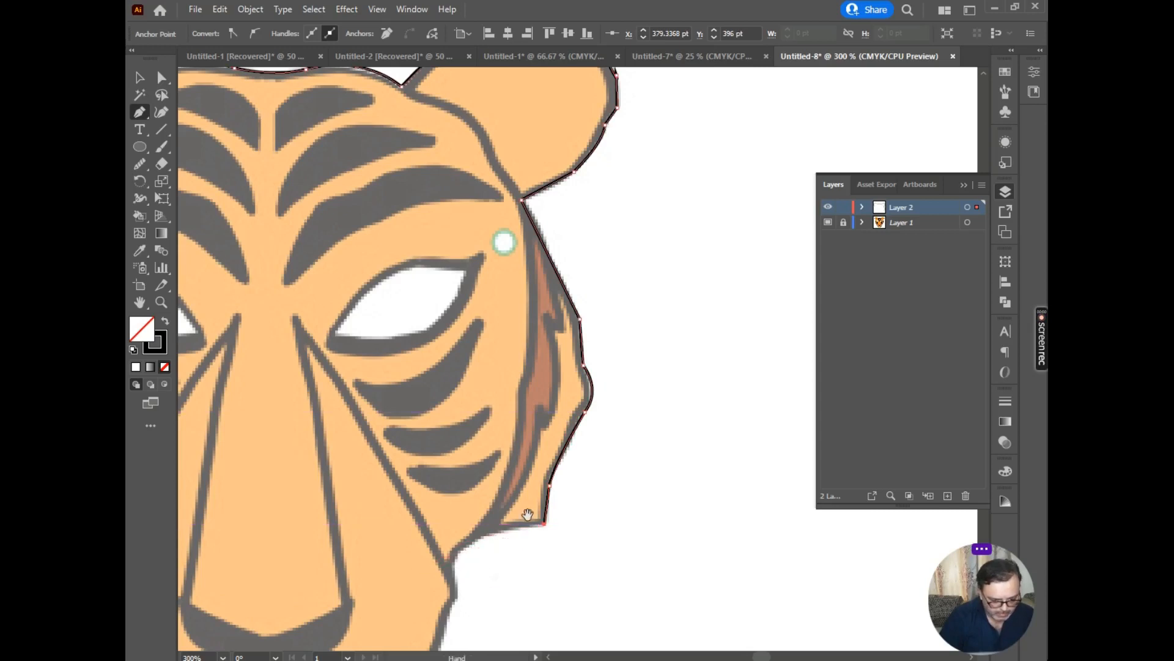
Step: Continue the path with a curve beneath the right cheek fur and around the upper right jaw
left_click_drag(530, 514, 673, 158)
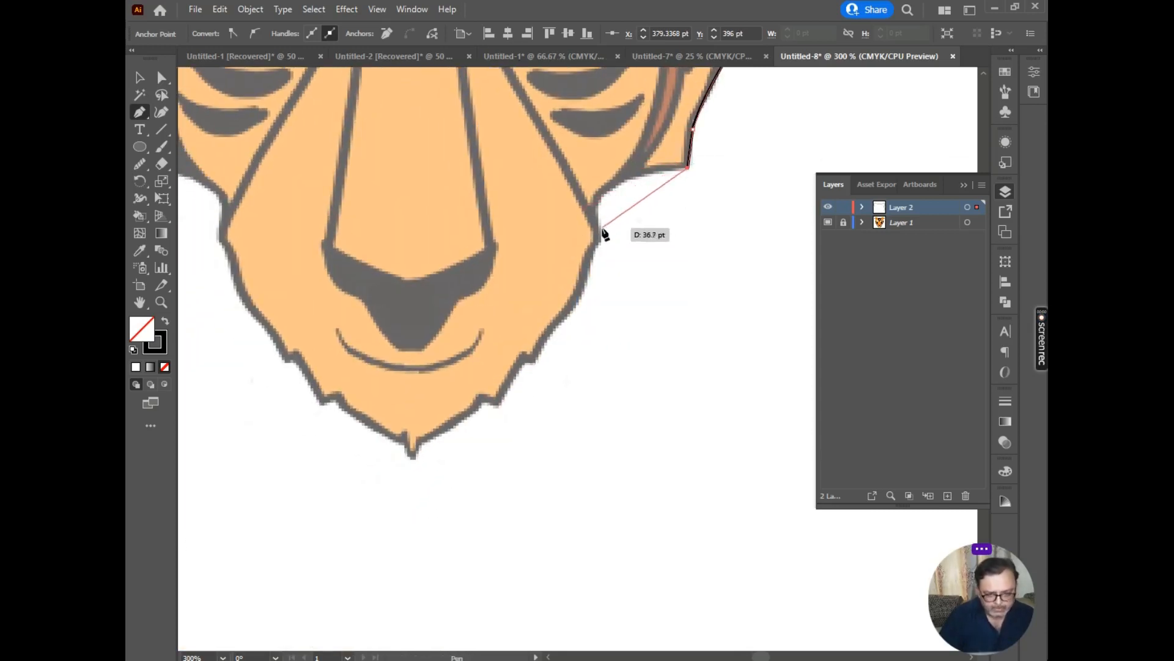
left_click(601, 206)
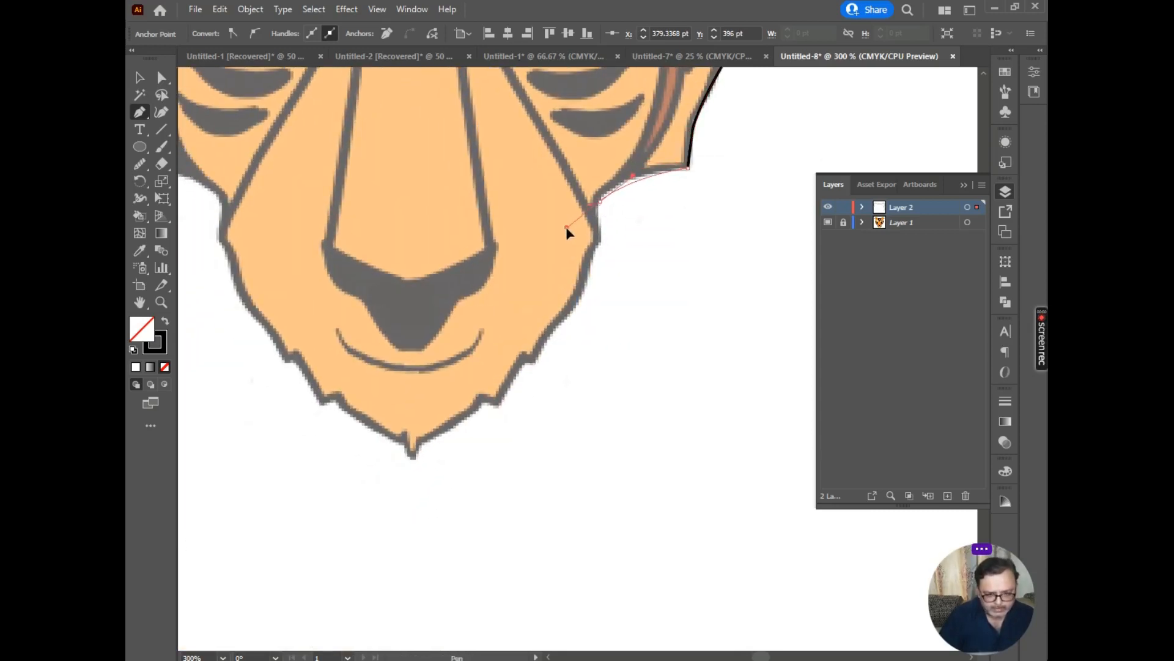
left_click_drag(579, 231, 603, 235)
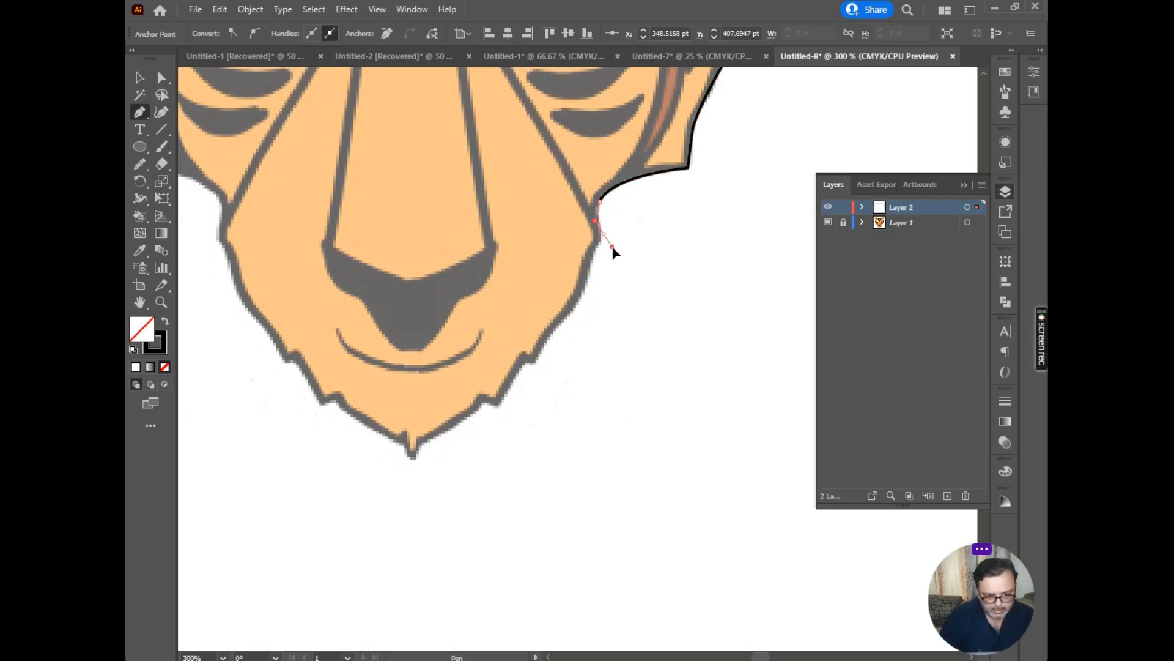
left_click_drag(603, 234, 598, 260)
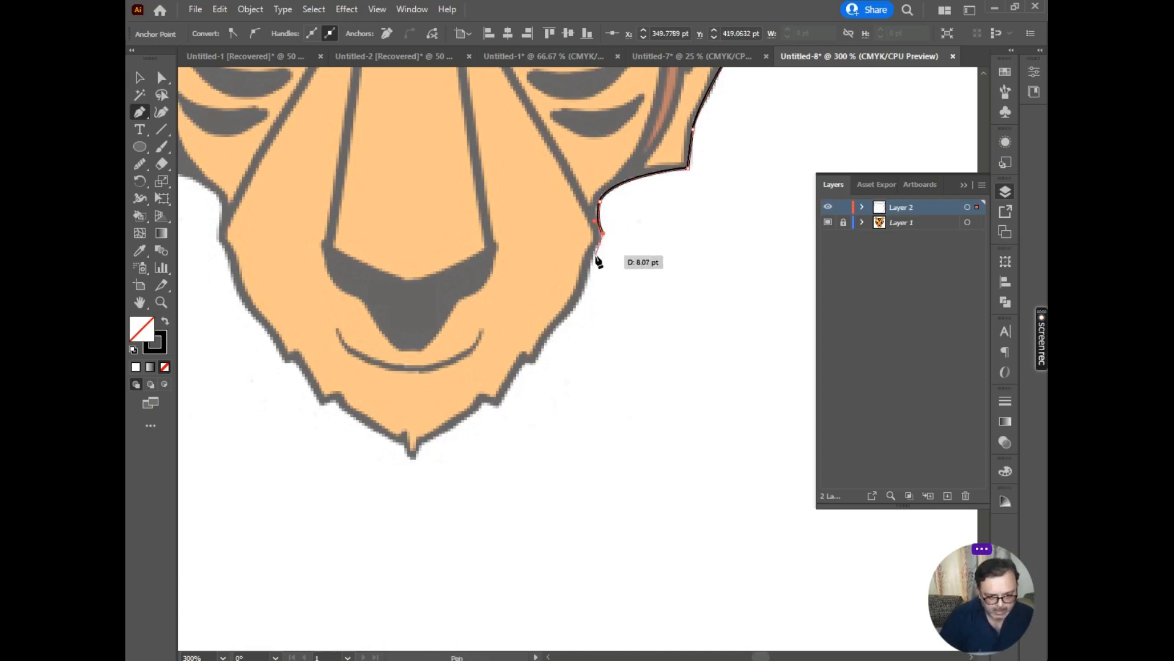
left_click(594, 256)
left_click(584, 290)
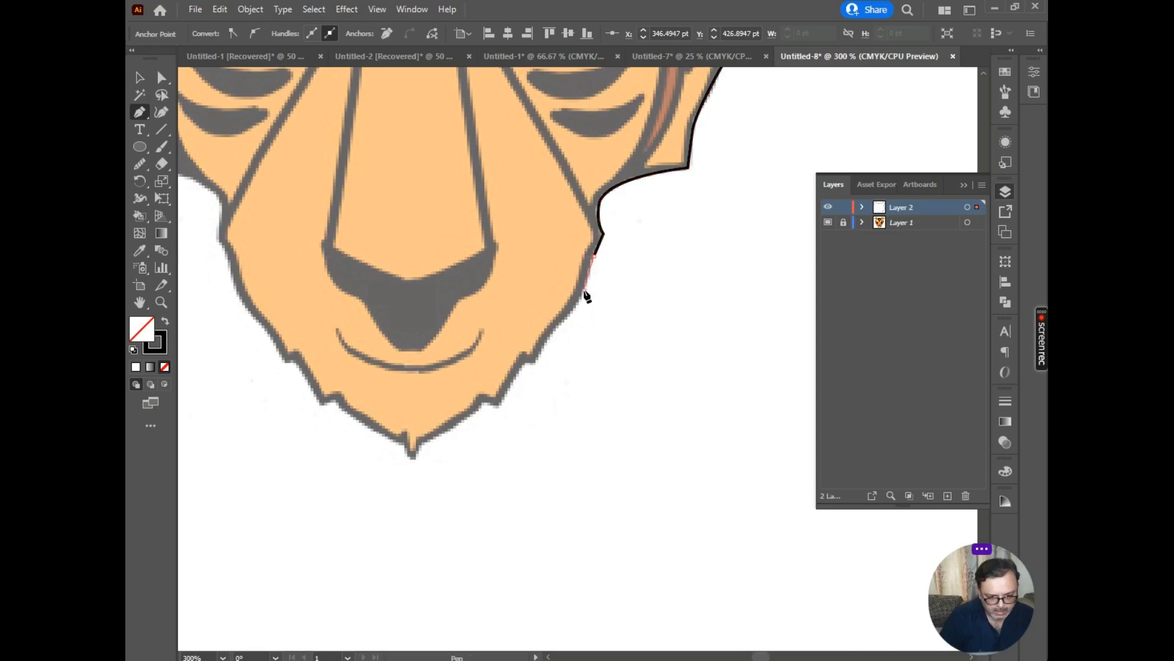
Step: Continue the path along the two fur notches of the lower right jaw and around the pointed chin tip
left_click_drag(544, 344, 536, 369)
left_click(533, 365)
left_click(525, 363)
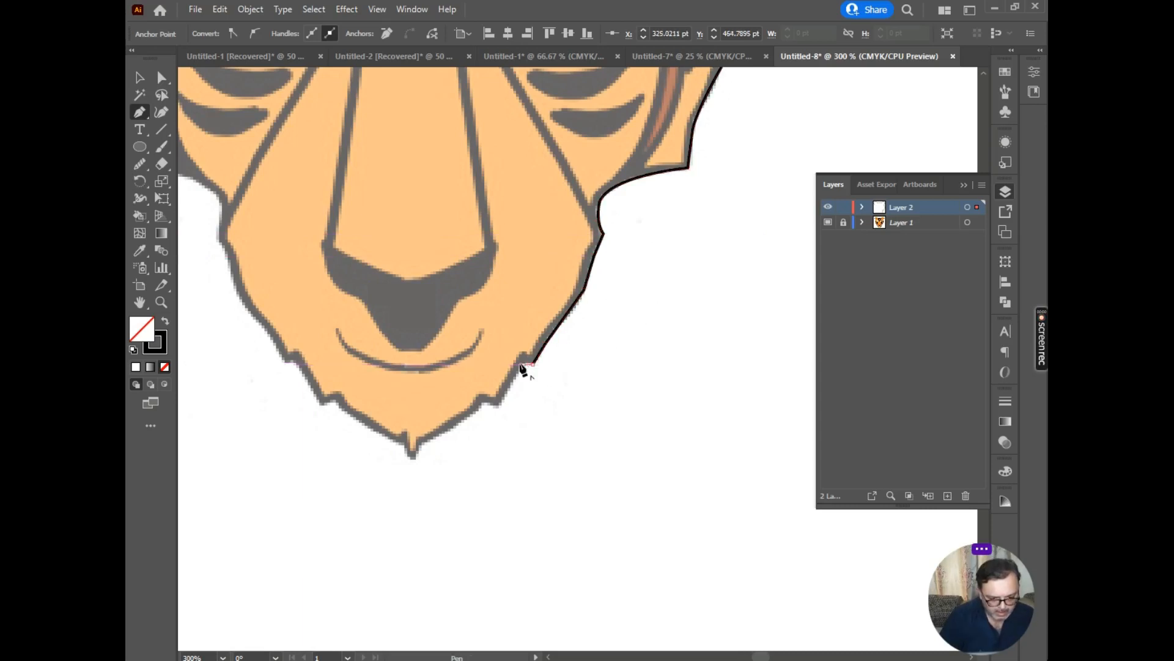
left_click(498, 405)
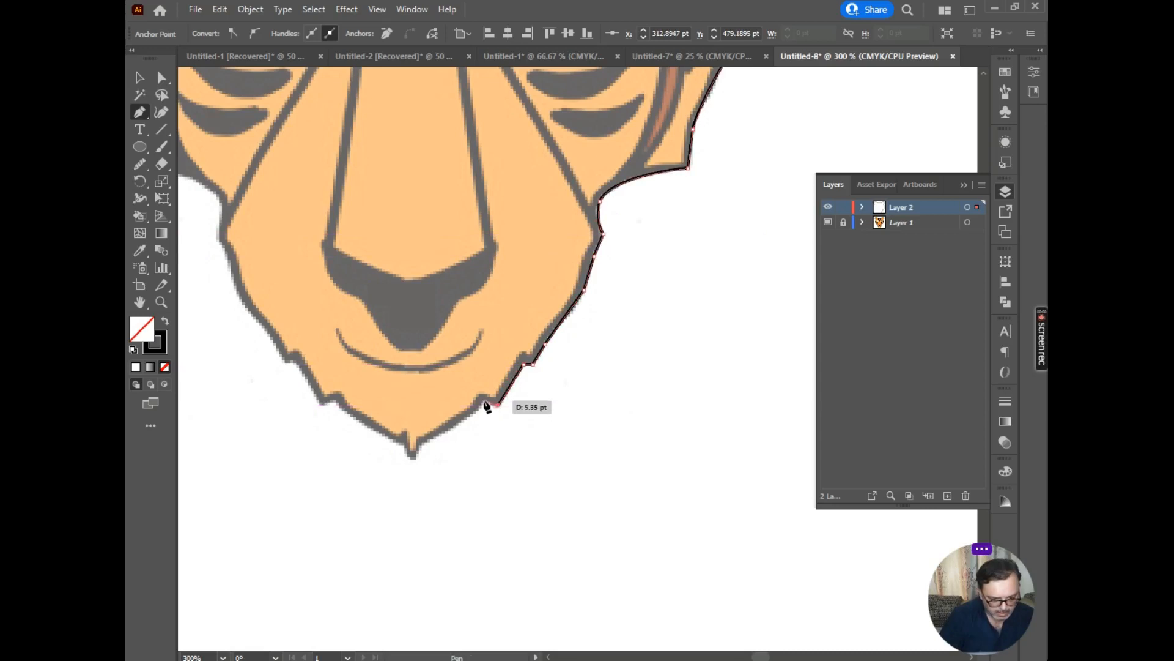
left_click(484, 402)
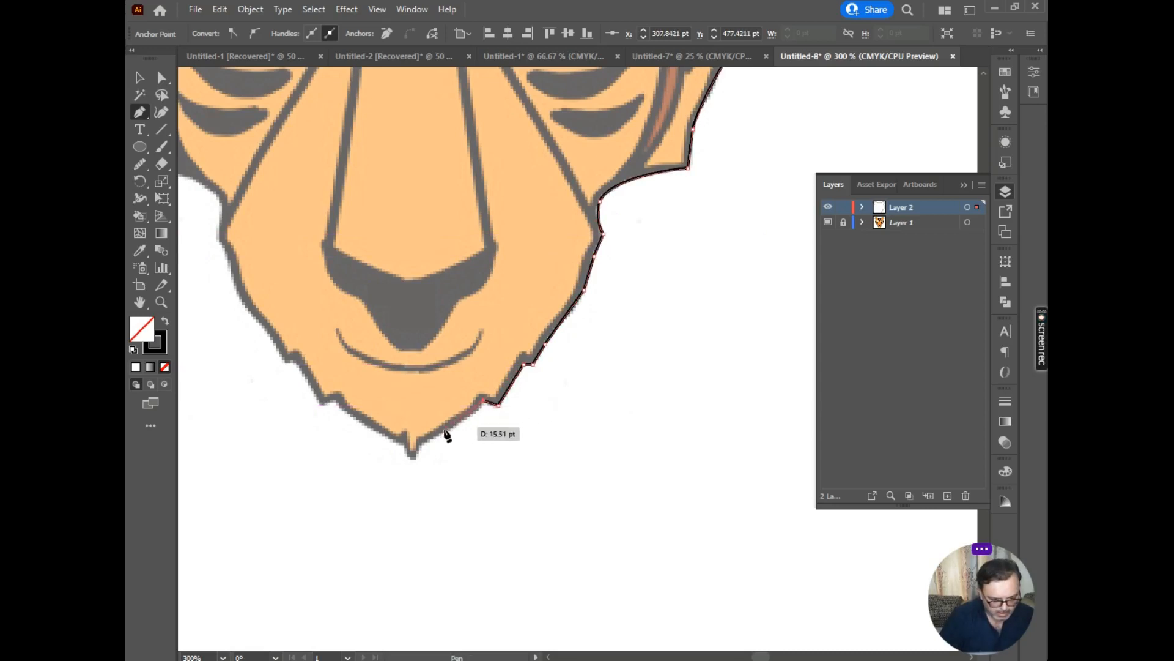
mouse_move(420, 444)
left_mouse_down()
mouse_move(376, 460)
mouse_move(408, 451)
left_mouse_up()
left_click(413, 463, "ctrl")
left_click(407, 445)
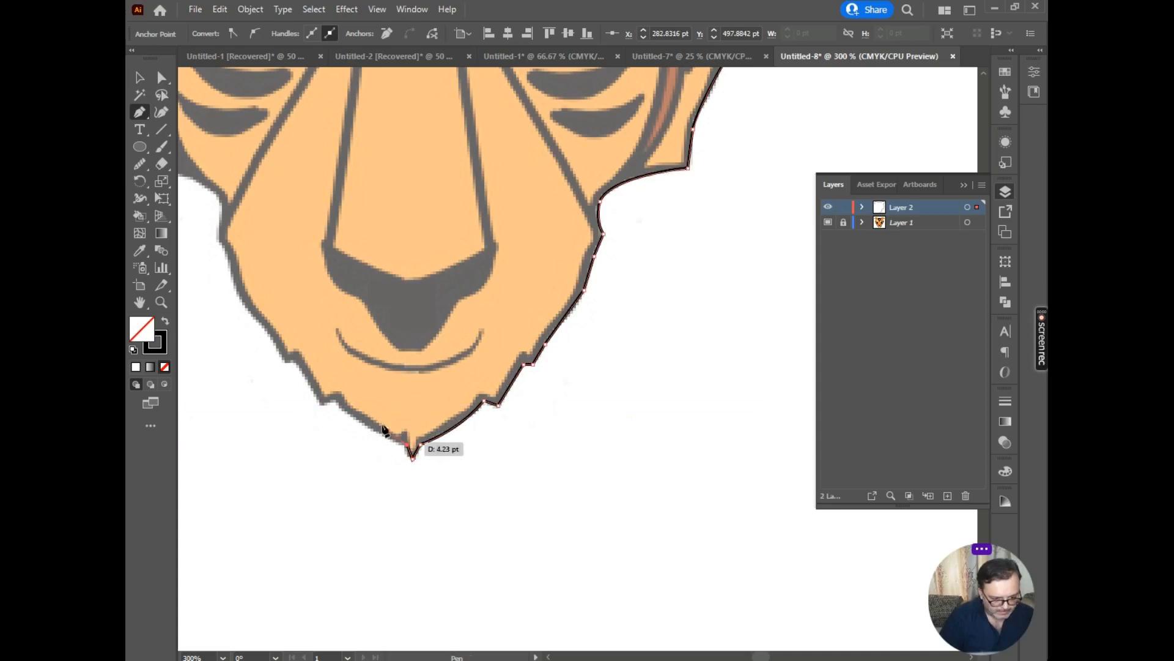
left_click(335, 416)
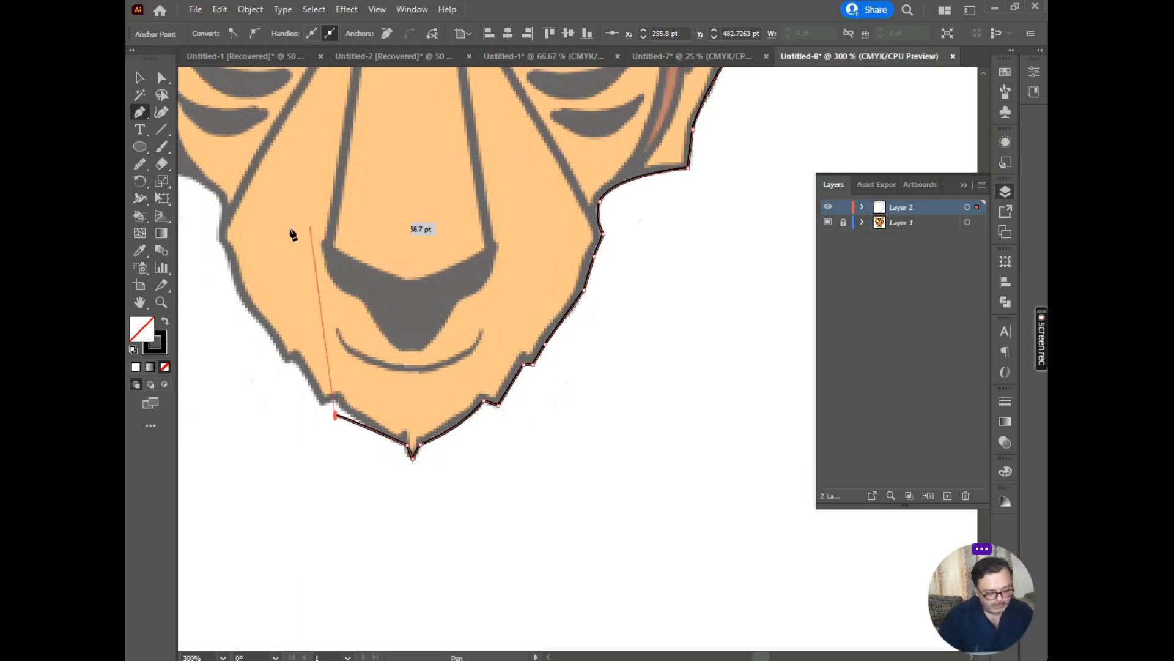
key("ctrl")
key("ctrl+z")
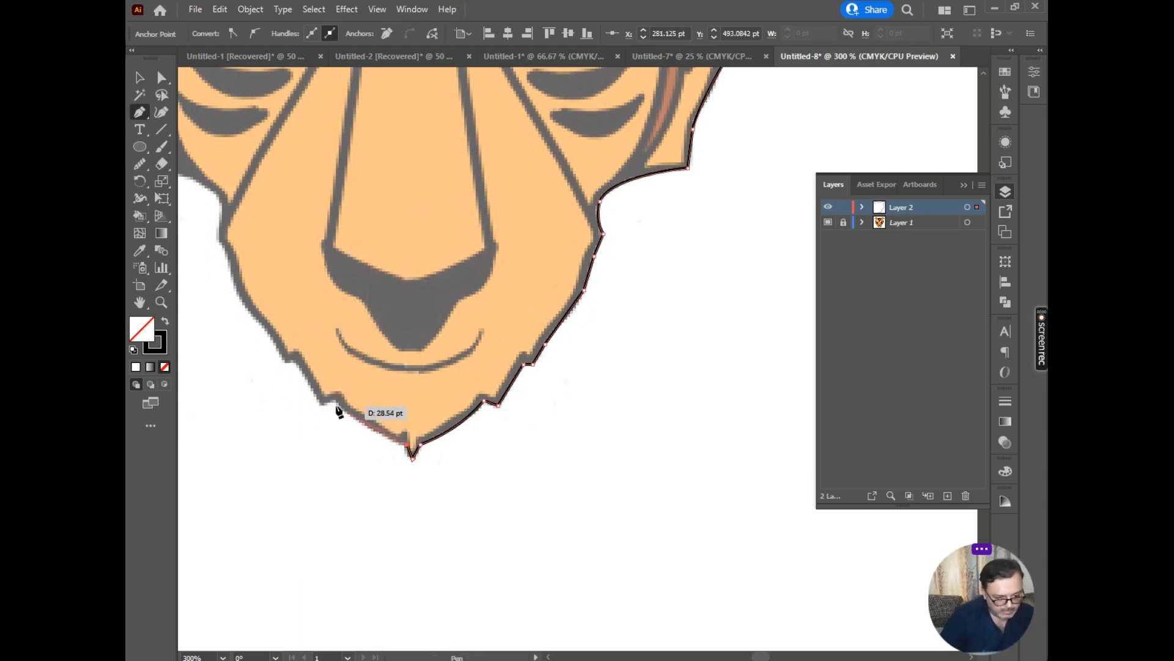
Step: Continue the path from the chin tip up the lower left jaw, following its two fur notches
left_click_drag(337, 405, 310, 374)
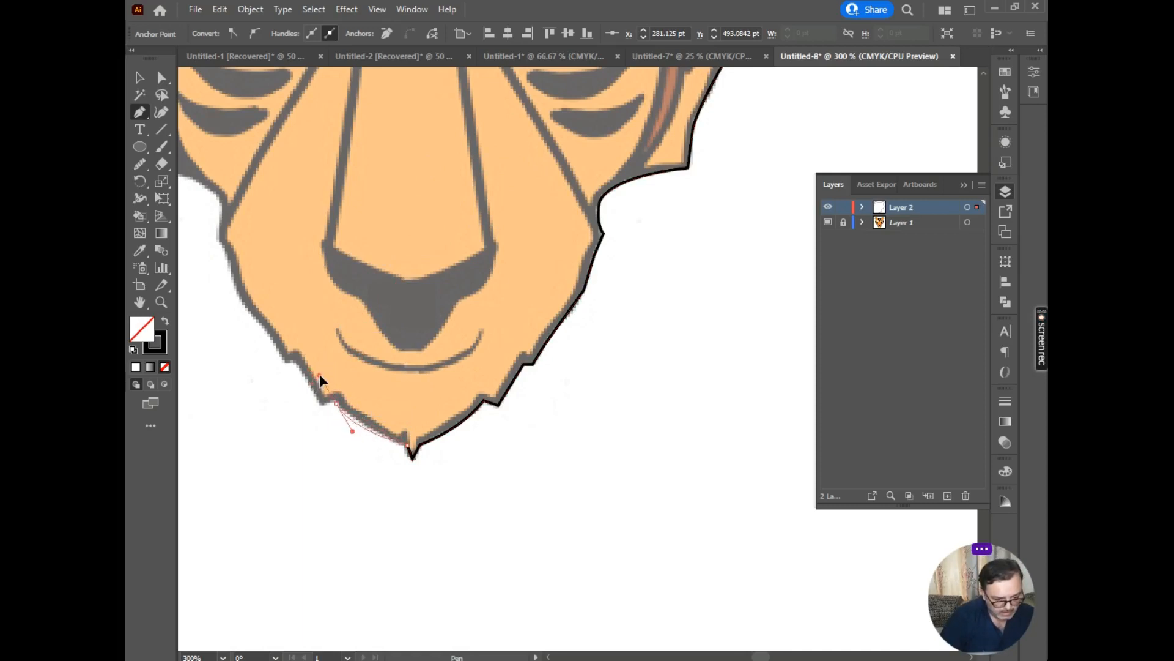
left_click_drag(315, 382, 317, 383)
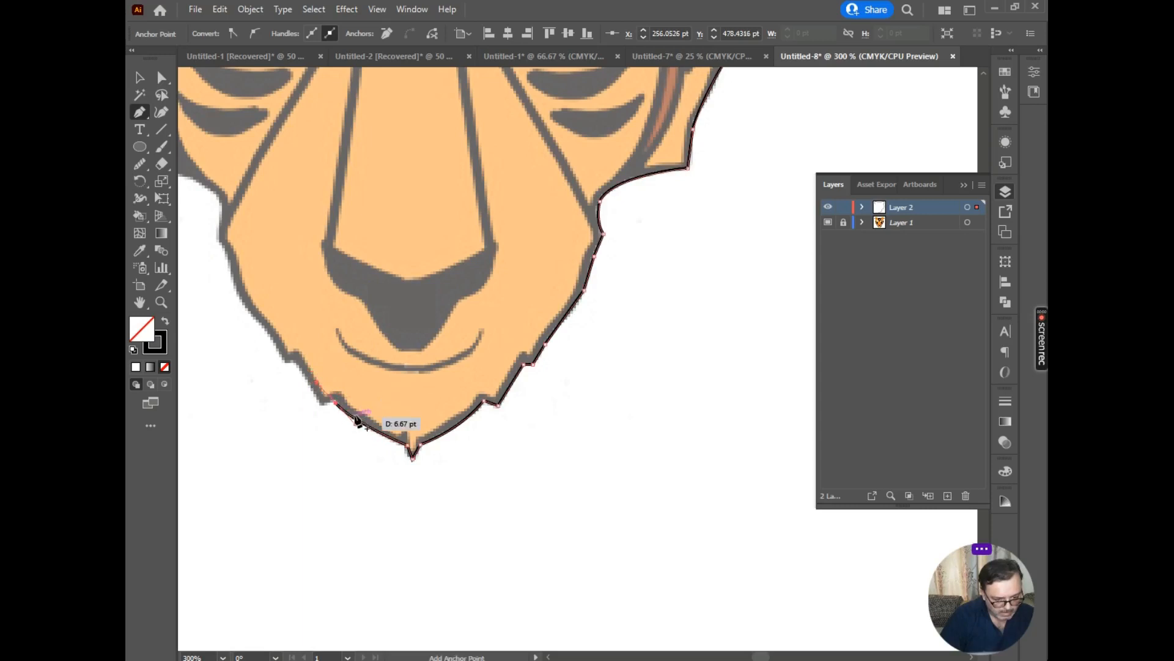
left_click(335, 403)
left_click(323, 405)
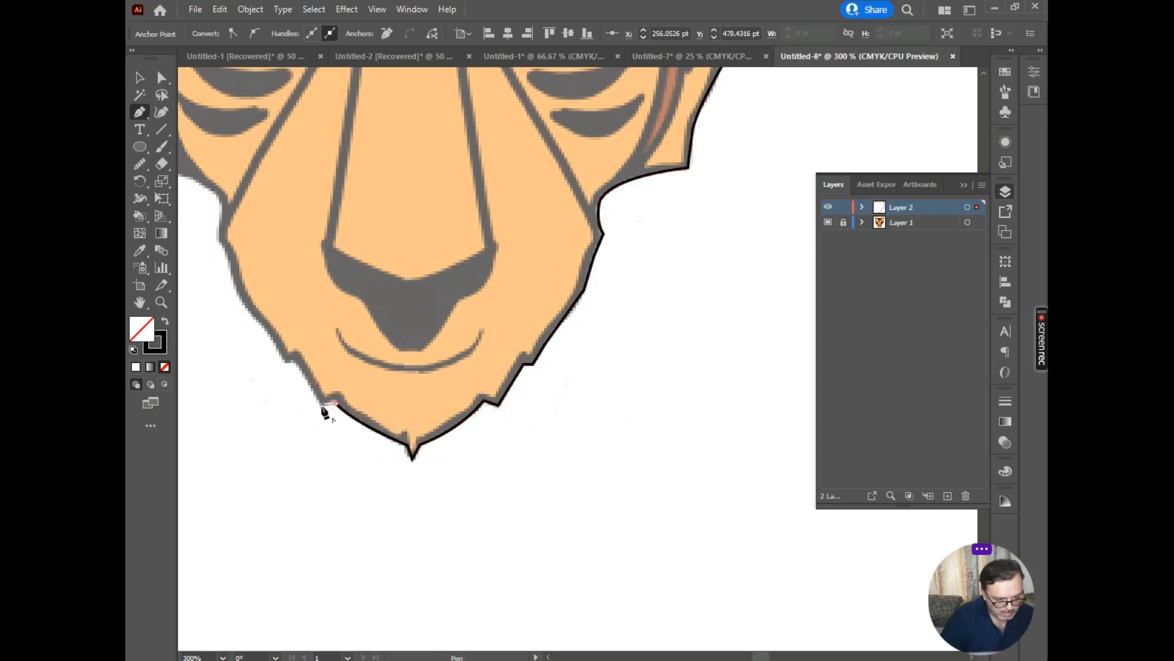
left_click(297, 364)
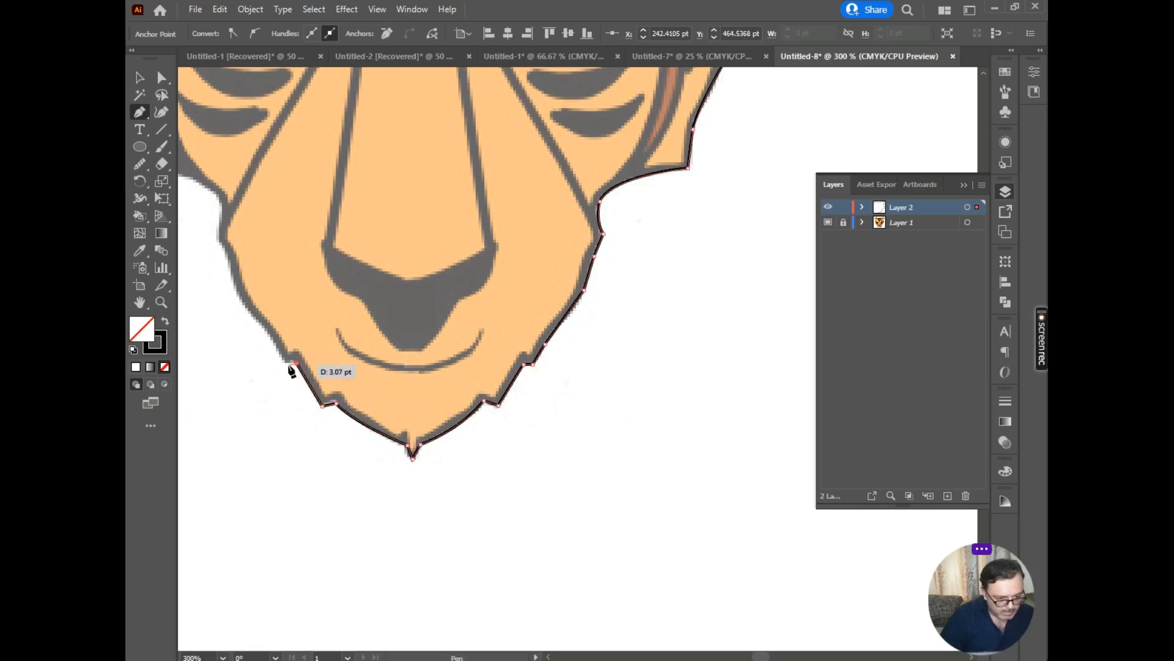
left_click(288, 364)
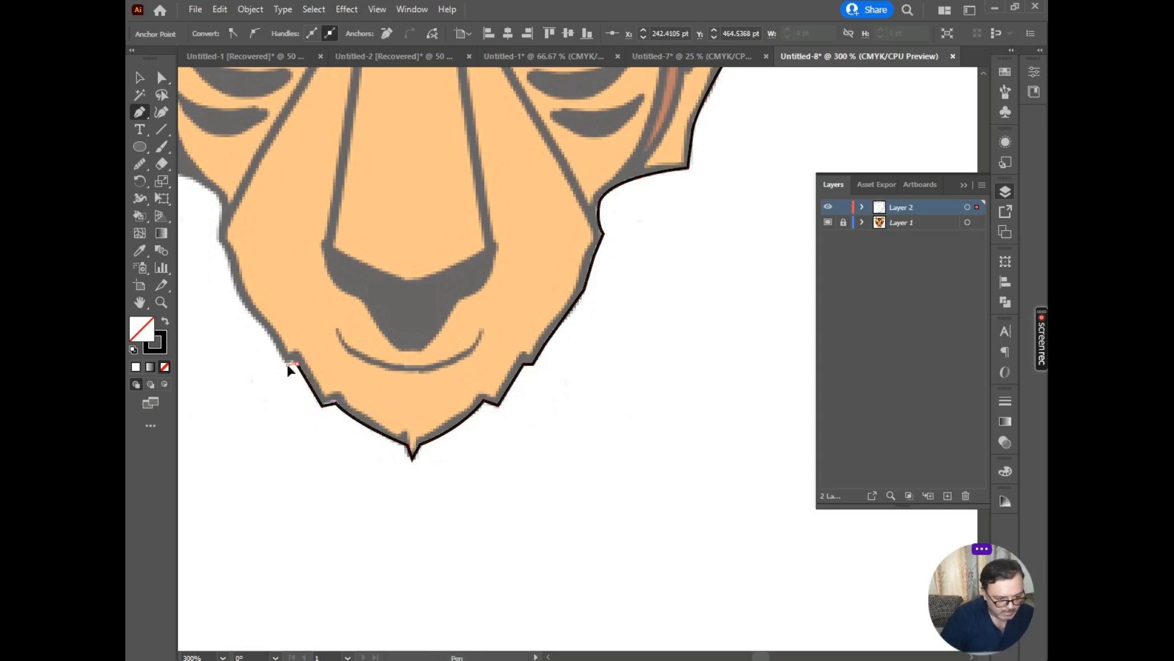
Step: Continue the path up the left jaw and curve it beneath the cheek to the left cheek fur's lower corner
left_click(267, 332)
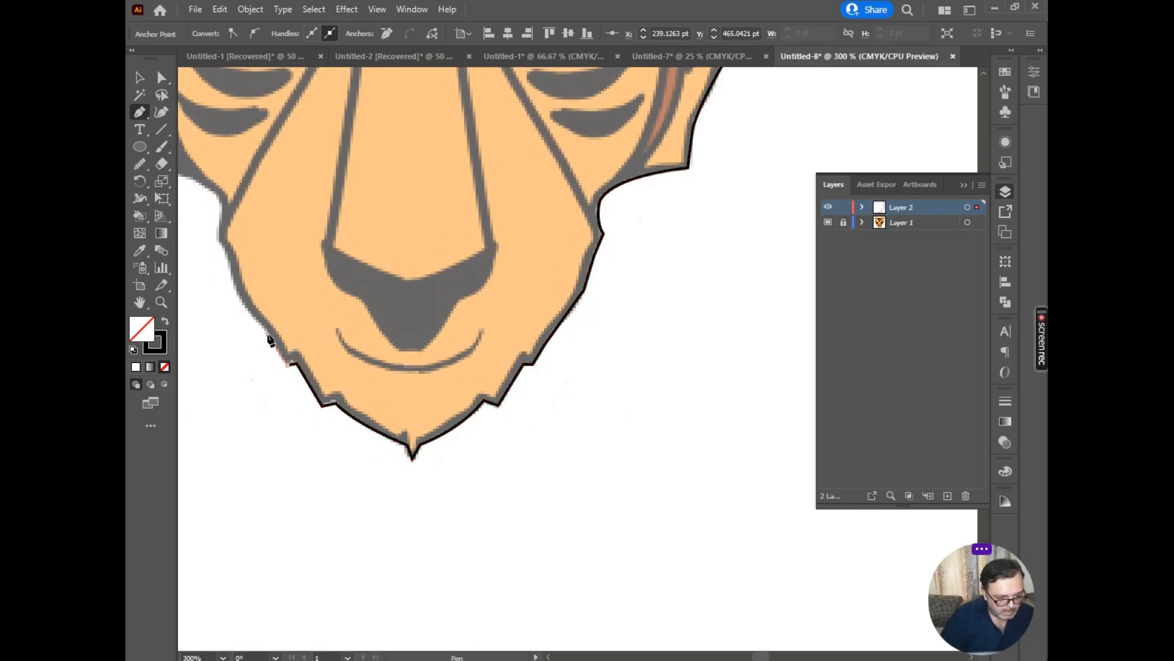
left_click(243, 301)
left_click(227, 257)
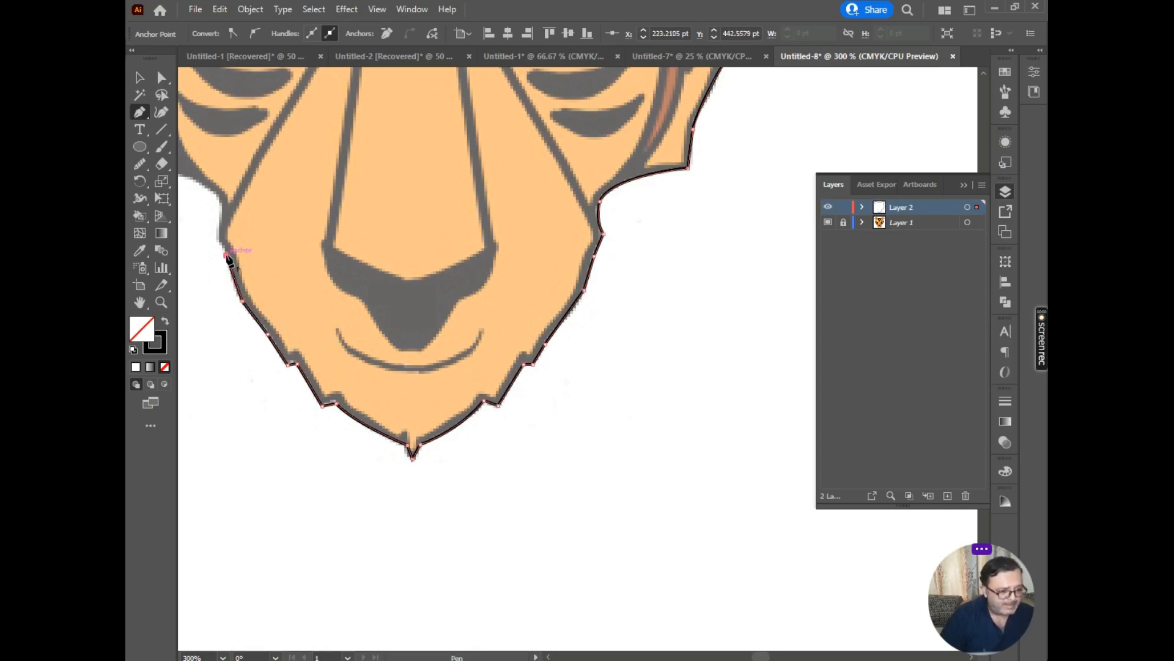
left_click(221, 239)
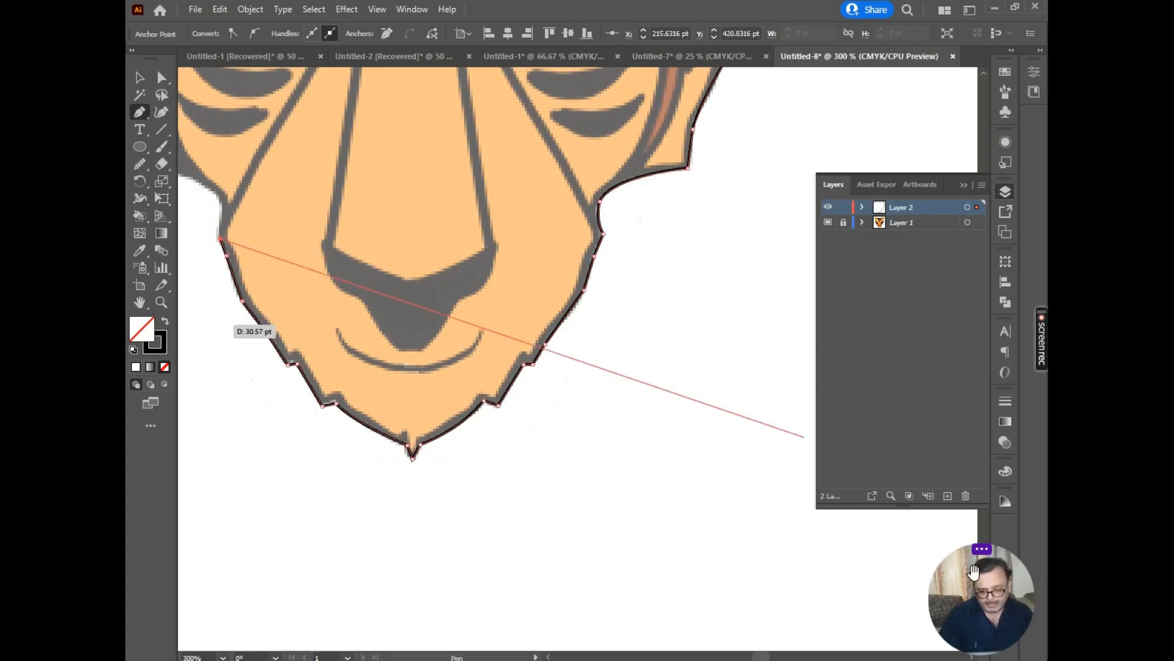
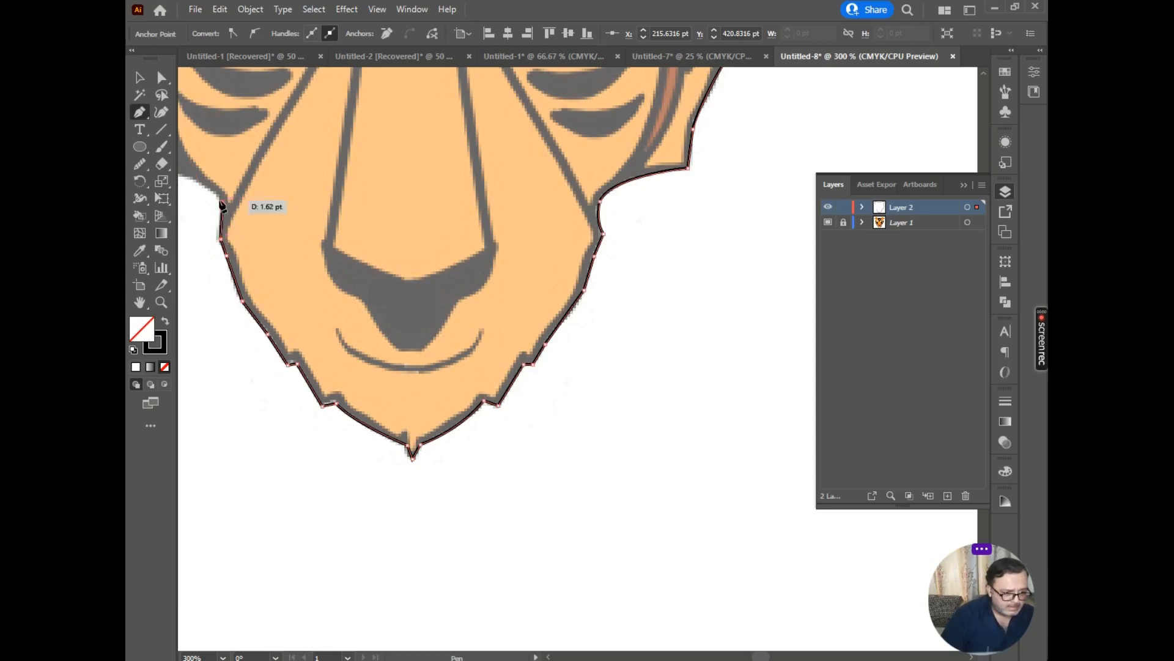
left_click_drag(284, 197, 524, 248)
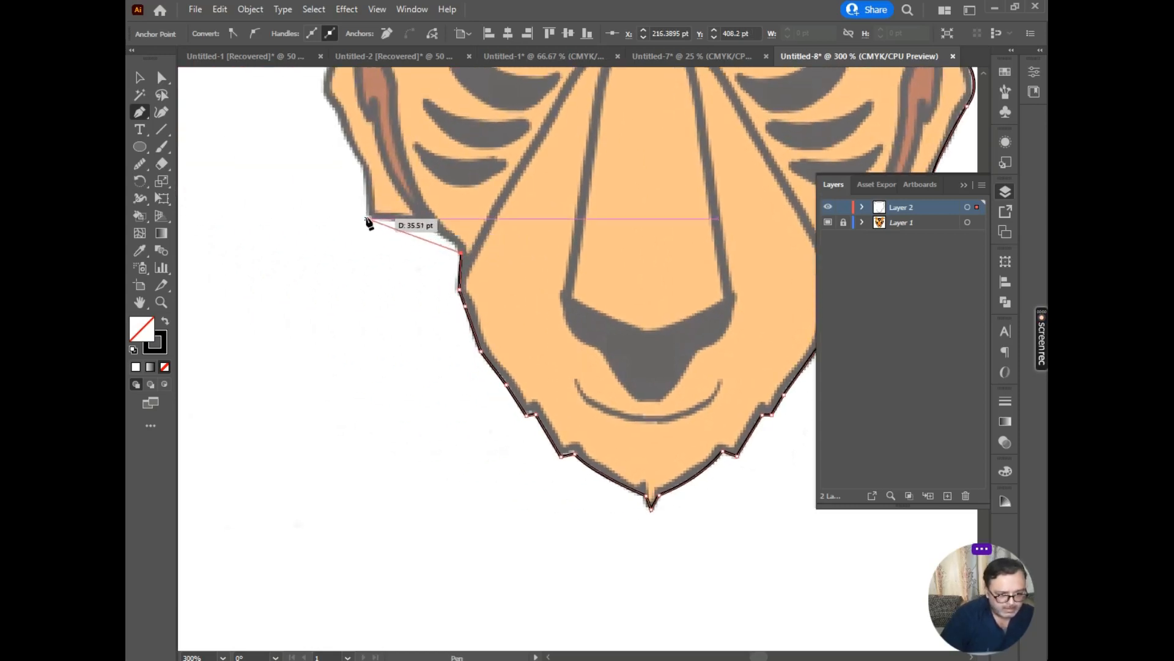
mouse_move(367, 218)
left_mouse_down()
mouse_move(303, 221)
mouse_move(406, 230)
mouse_move(369, 225)
left_mouse_up()
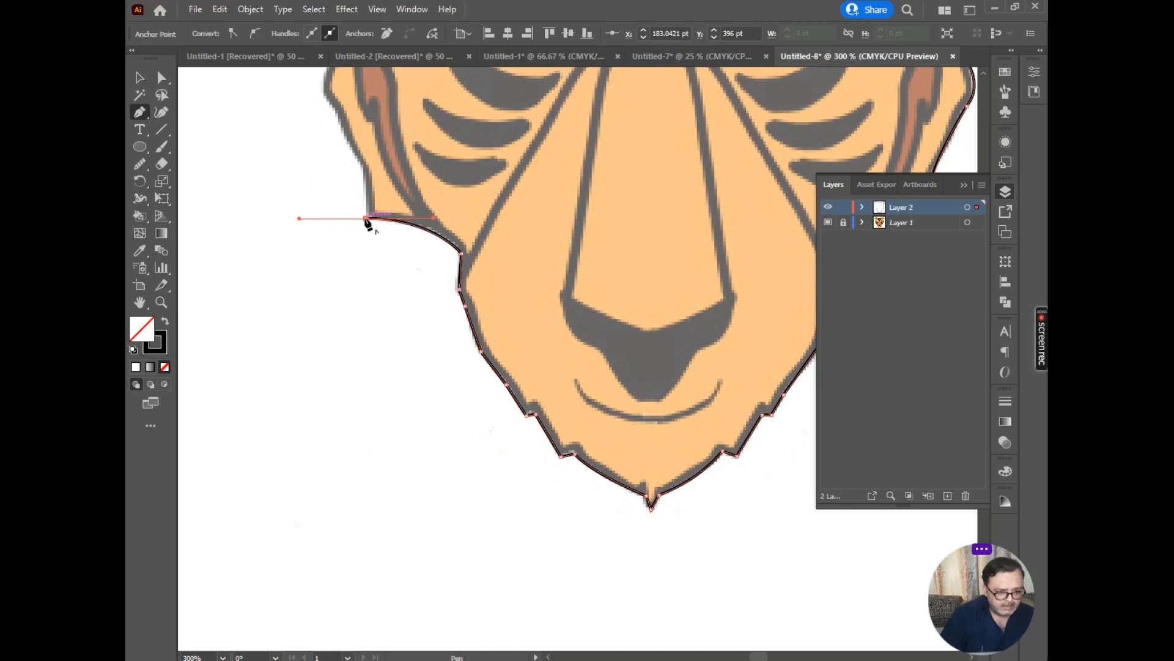
Step: Continue the path up the outer edge of the left cheek fur, curving it around the bulge beside the cheek
left_click(365, 167)
left_click_drag(452, 167, 584, 319)
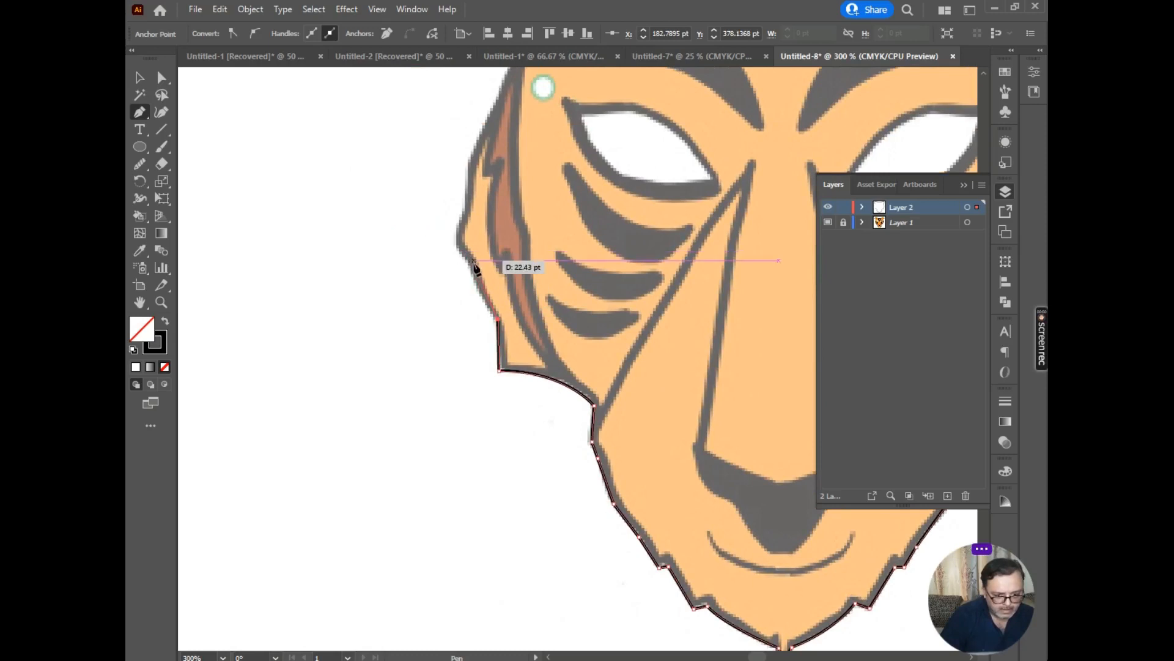
left_click(472, 272)
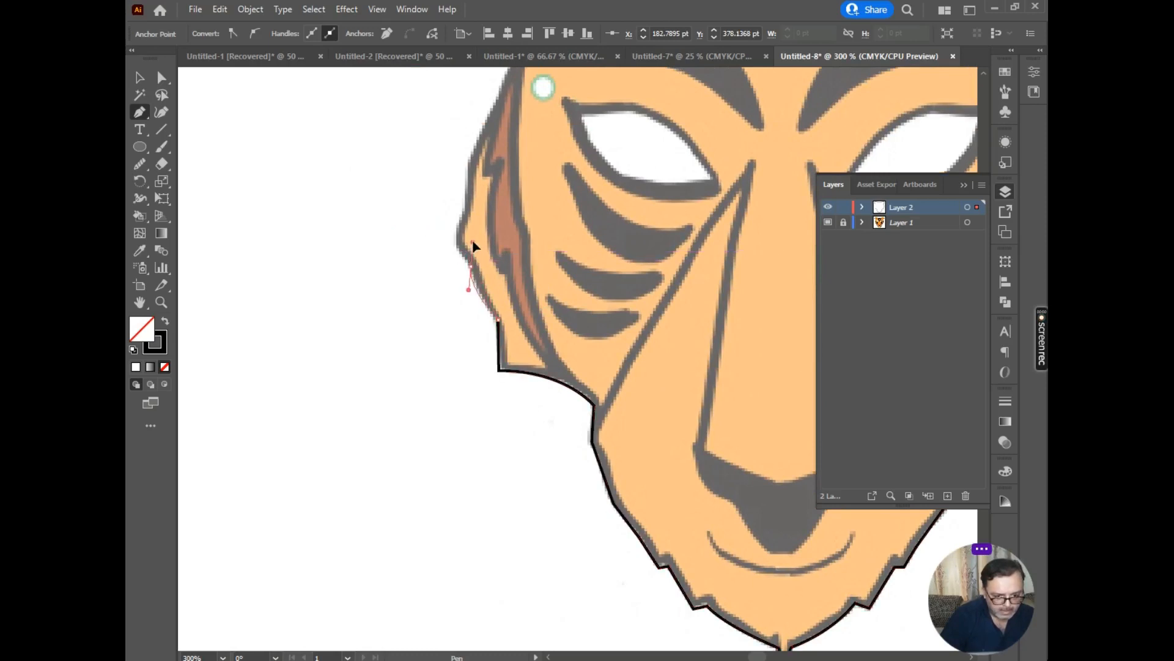
left_click_drag(472, 241, 469, 240)
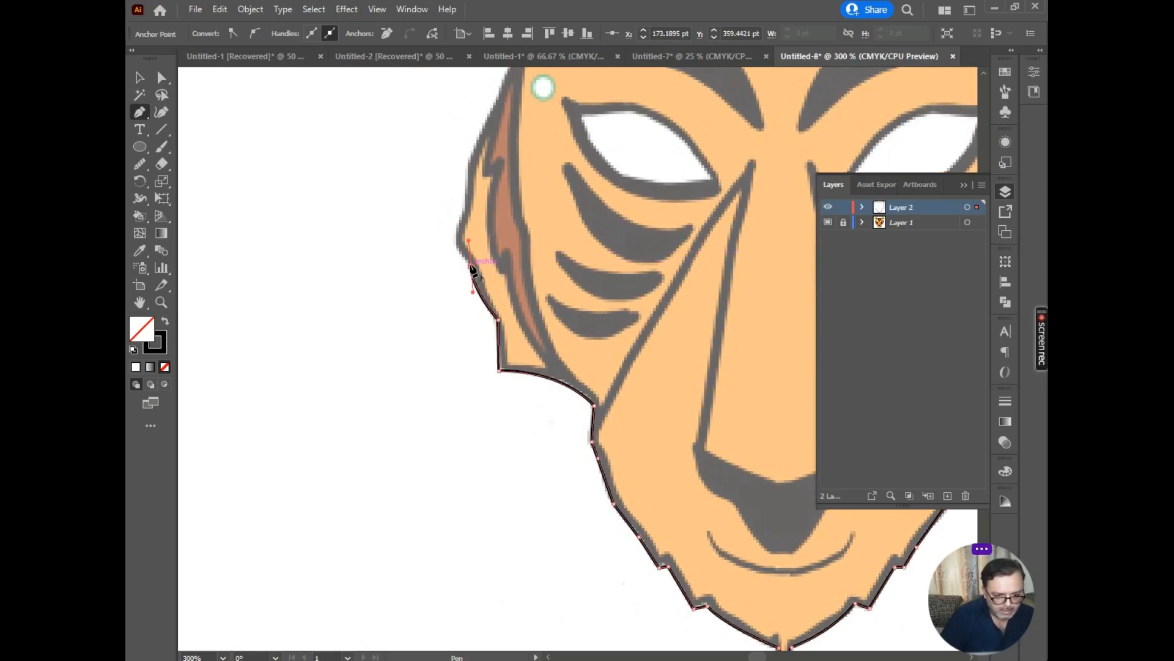
left_click_drag(463, 219, 481, 190)
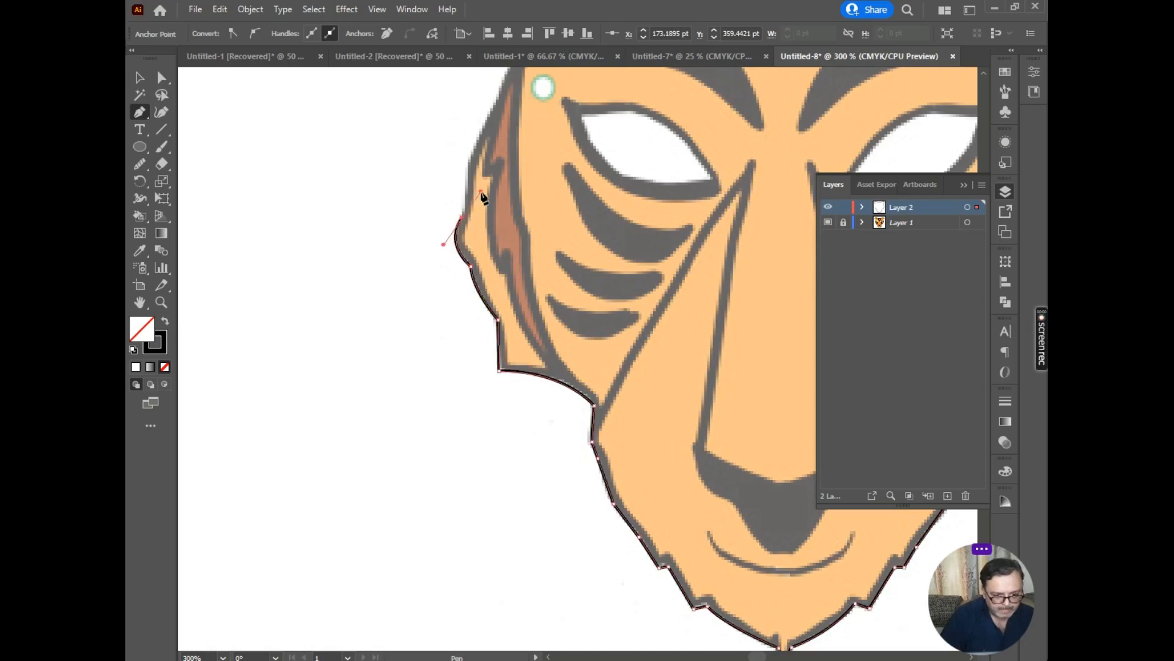
left_click(462, 218)
Step: Continue the path up the left side of the head and close it at the base of the left ear
left_click_drag(476, 259, 329, 475)
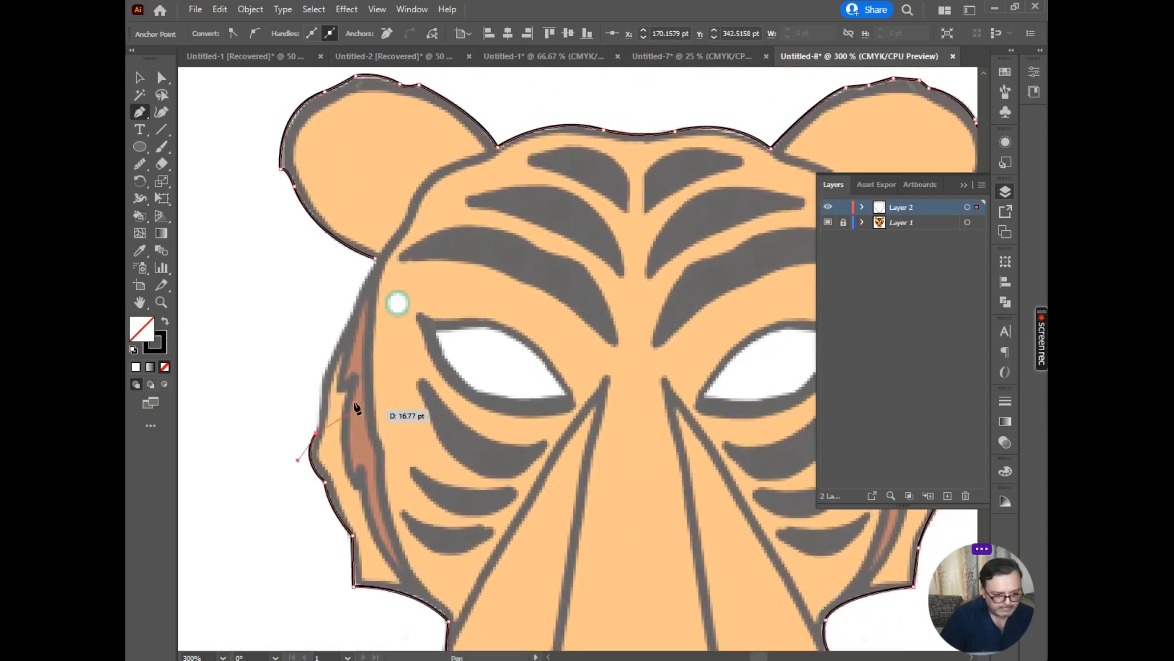
left_click(323, 377)
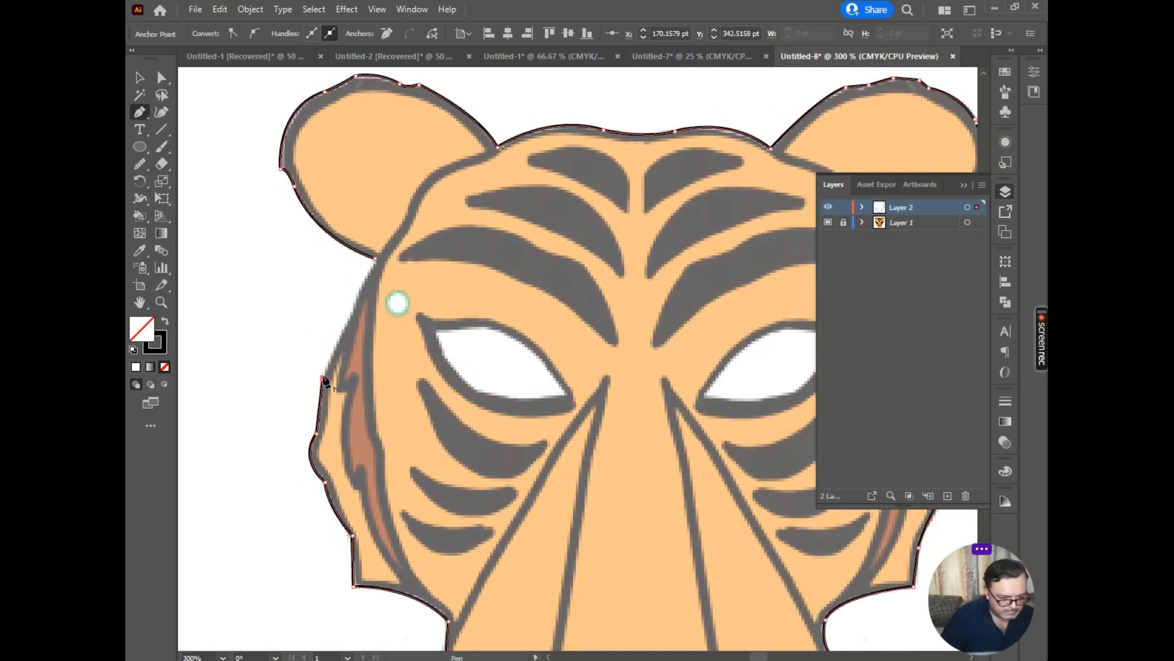
left_click(378, 259)
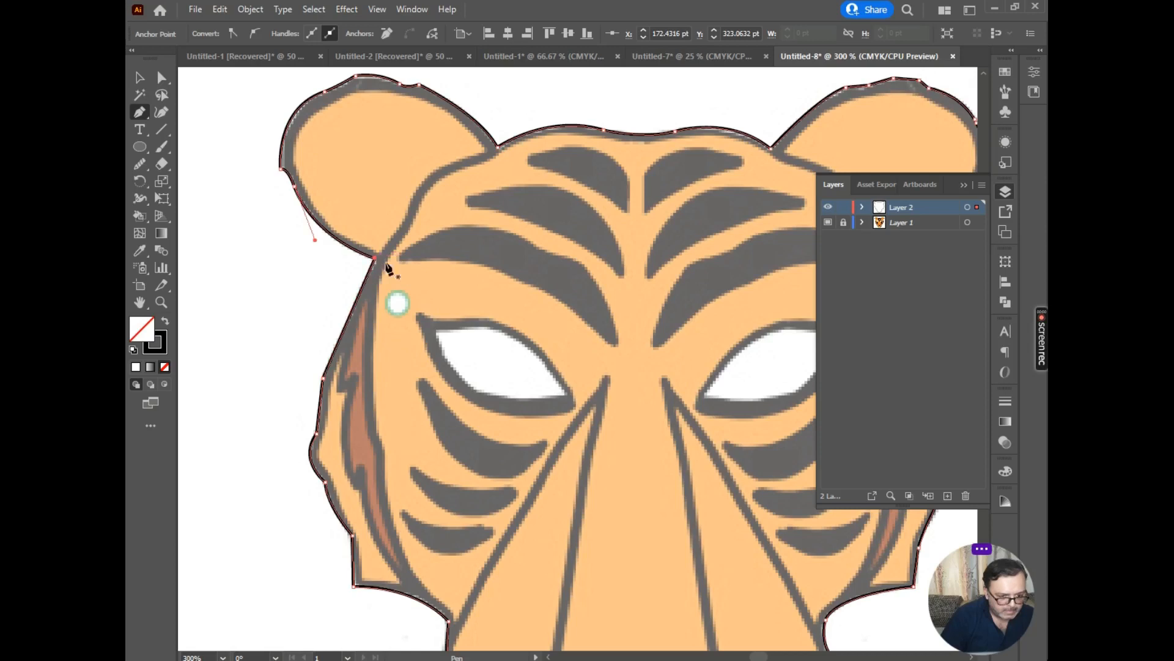
Step: Hide the template layer to inspect the traced mask outline on its own, and show the template again
key("ctrl+0")
scroll(484, 295, "up", 3)
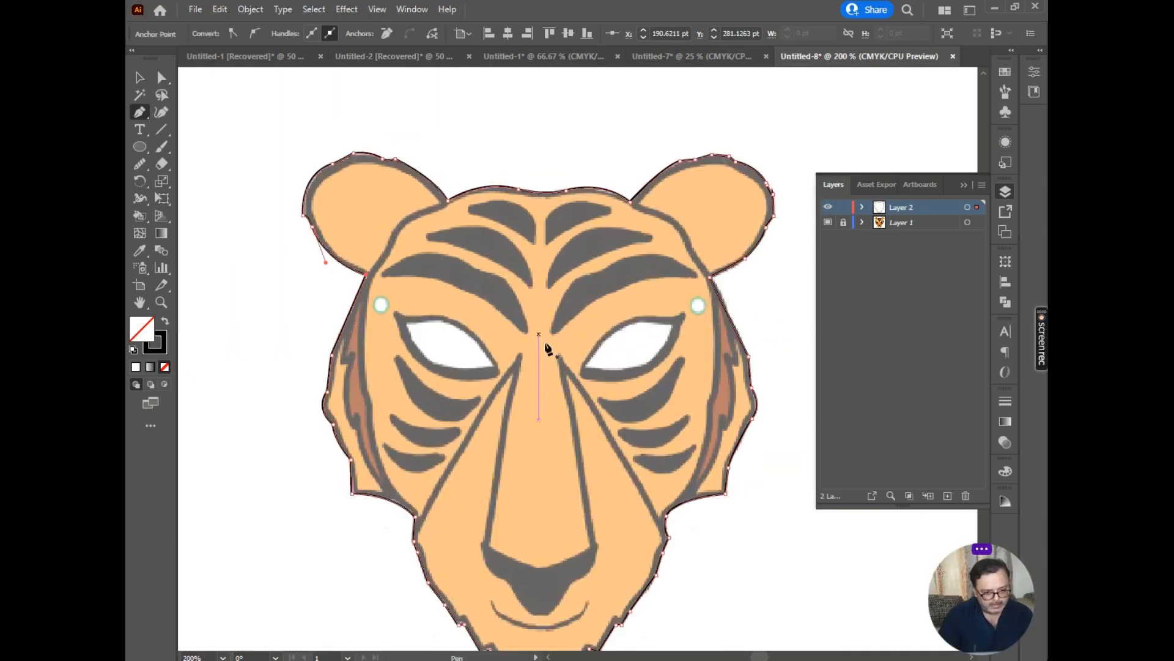
left_click_drag(545, 349, 517, 241)
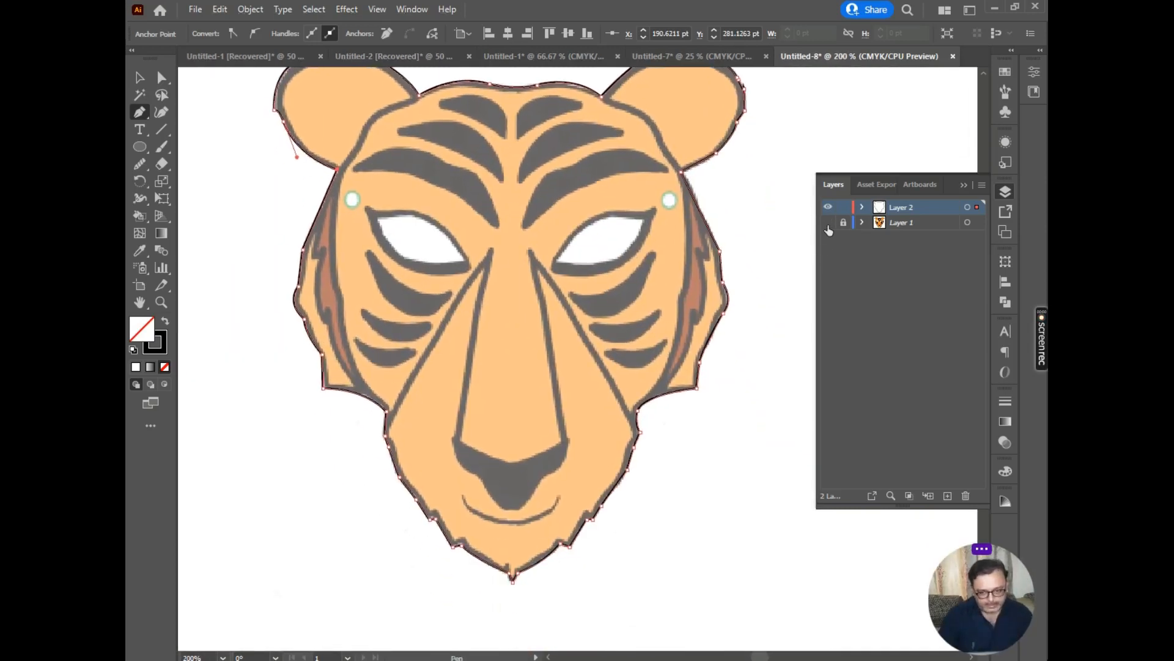
left_click(828, 222)
scroll(587, 334, "down", 3)
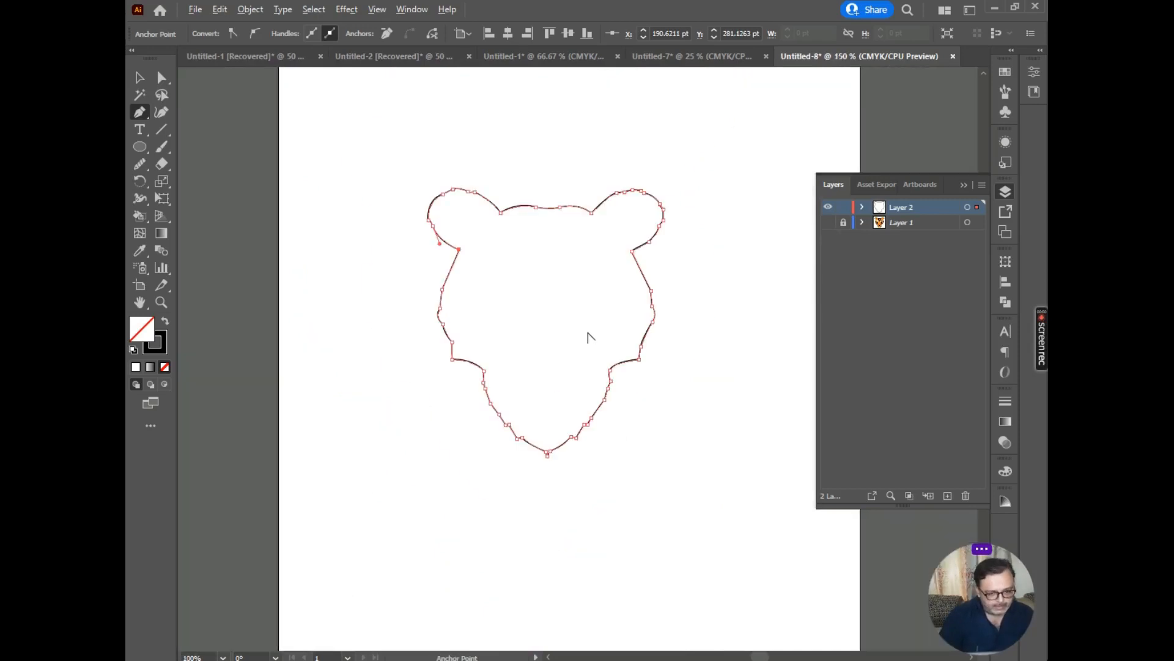
scroll(589, 337, "up", 1)
left_click(828, 222)
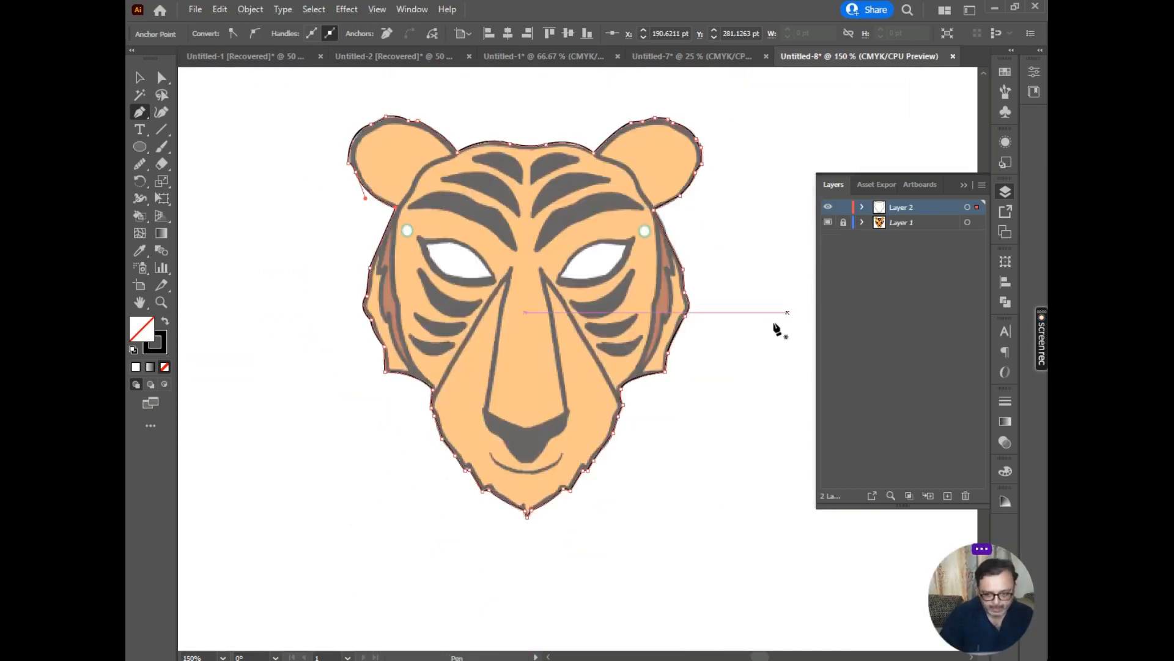
Step: Add a new layer above the outline layer, and lock and hide Layer 2
left_click(948, 494)
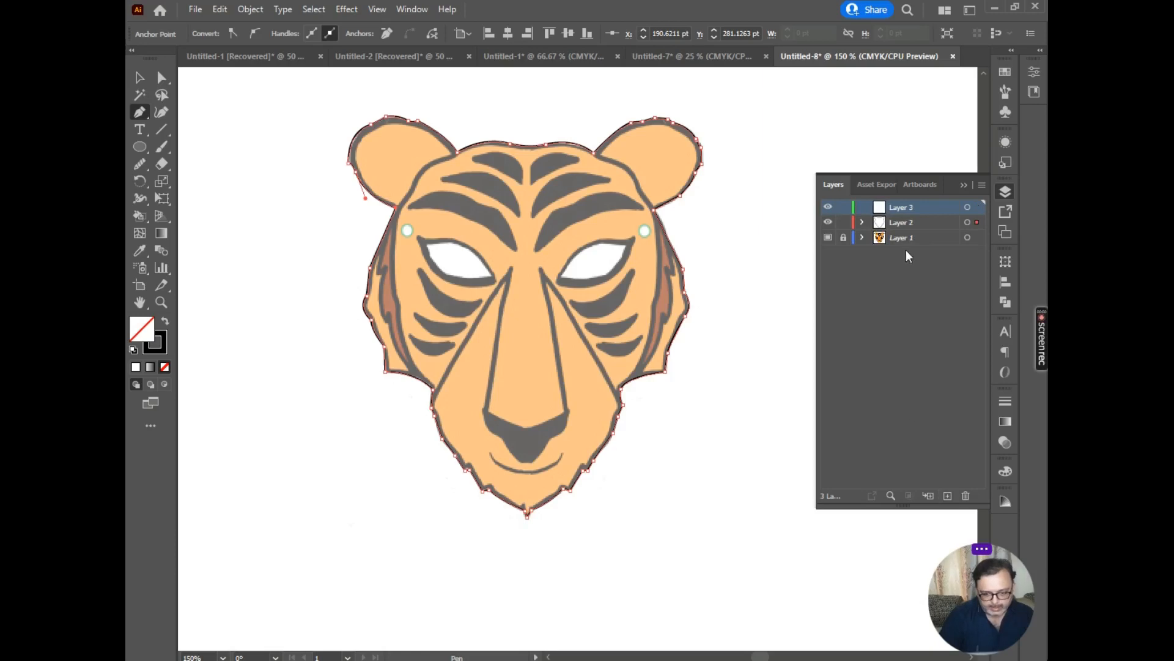
left_click(843, 223)
left_click(828, 223)
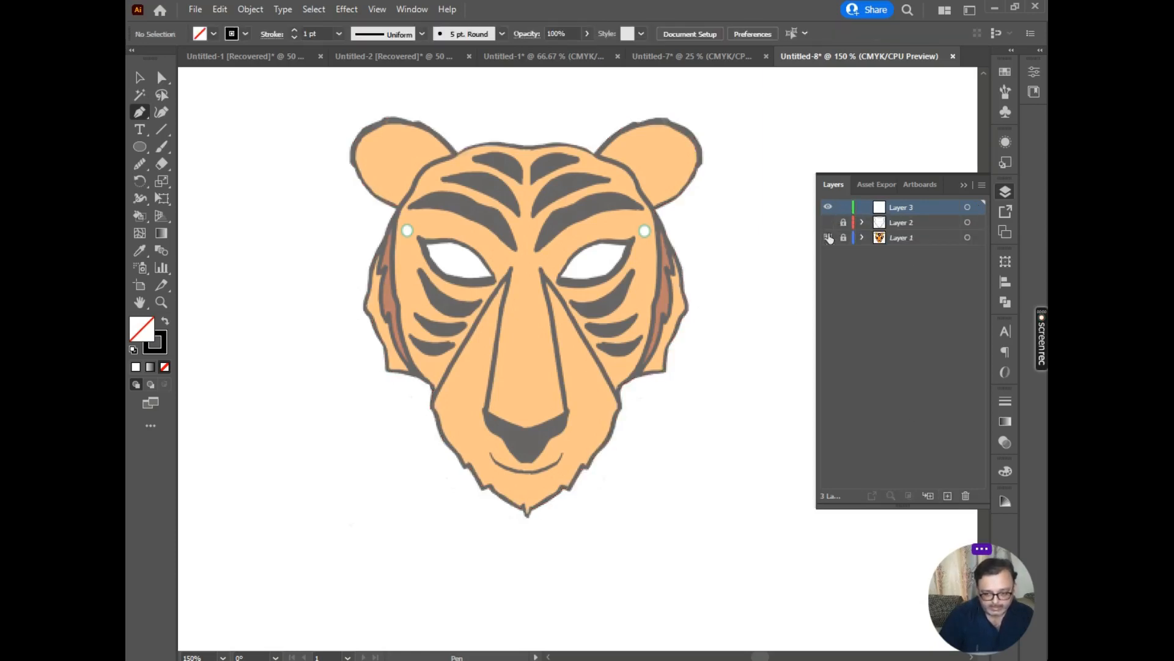
Step: Trace the uppermost left forehead stripe as a closed path with the Pen tool, using a straight inner edge beside the centre gap
scroll(529, 354, "up", 3)
scroll(565, 211, "down", 5)
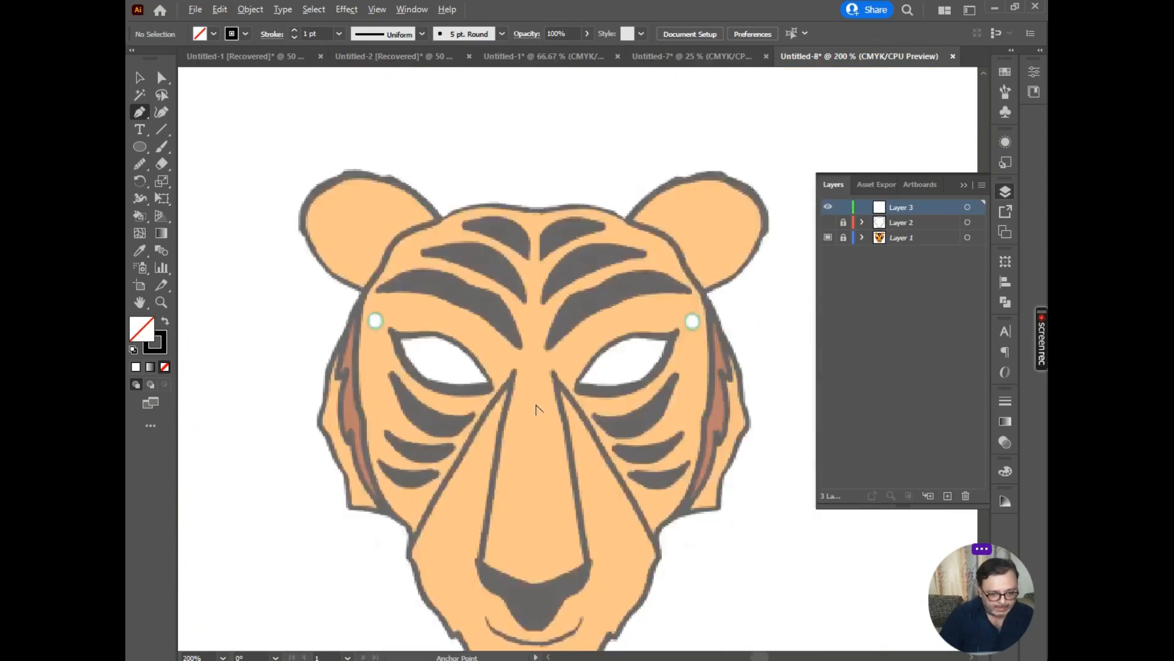
scroll(526, 406, "up", 2)
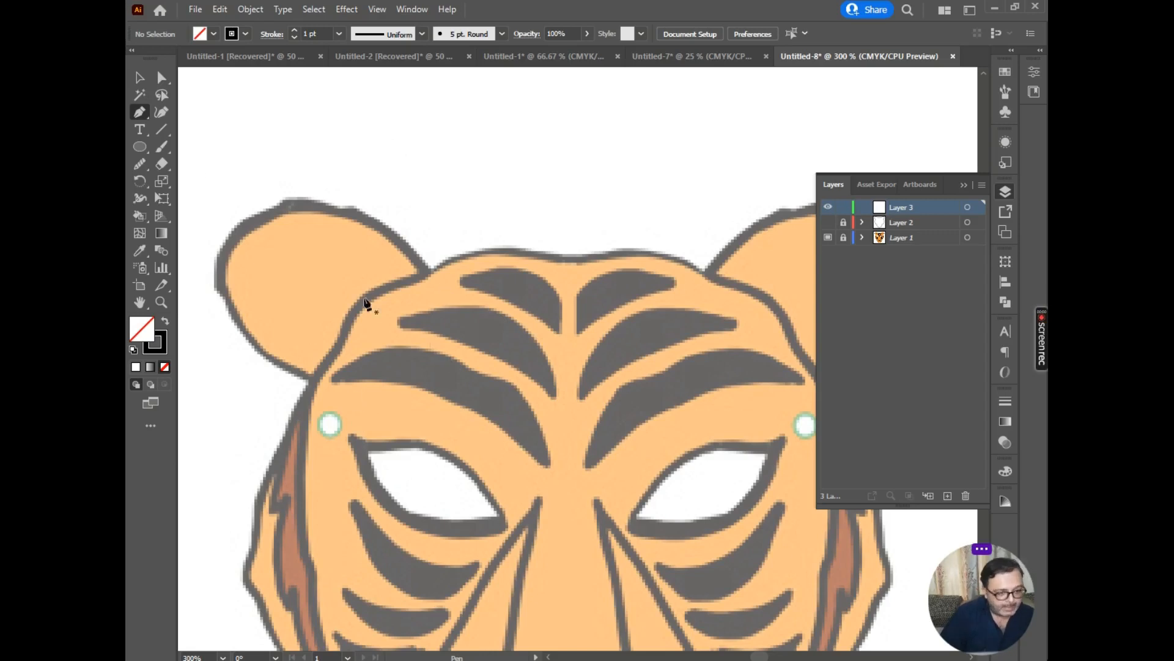
left_click(465, 275)
left_click_drag(559, 300, 587, 351)
left_click(559, 300)
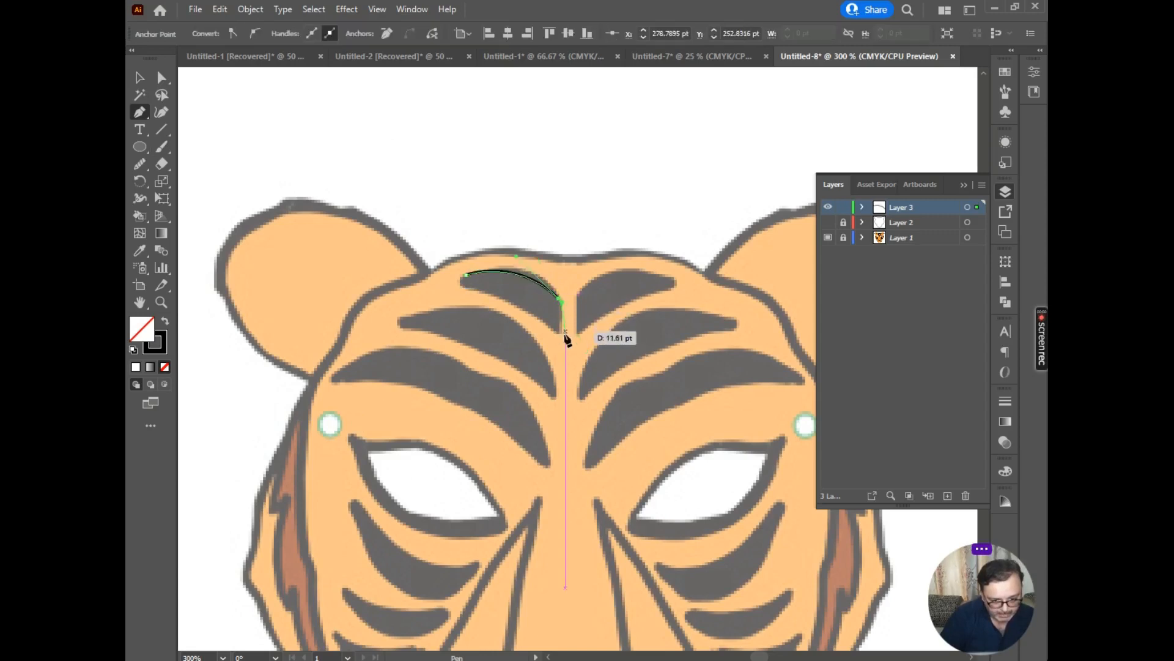
key("ctrl+z")
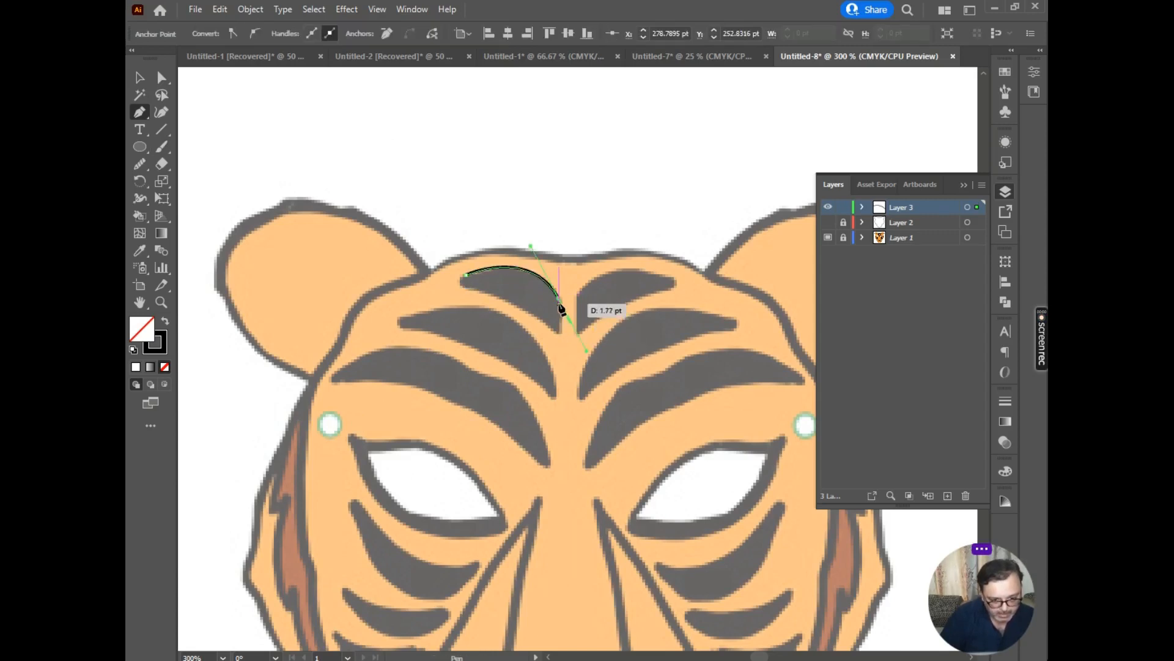
left_click(559, 301)
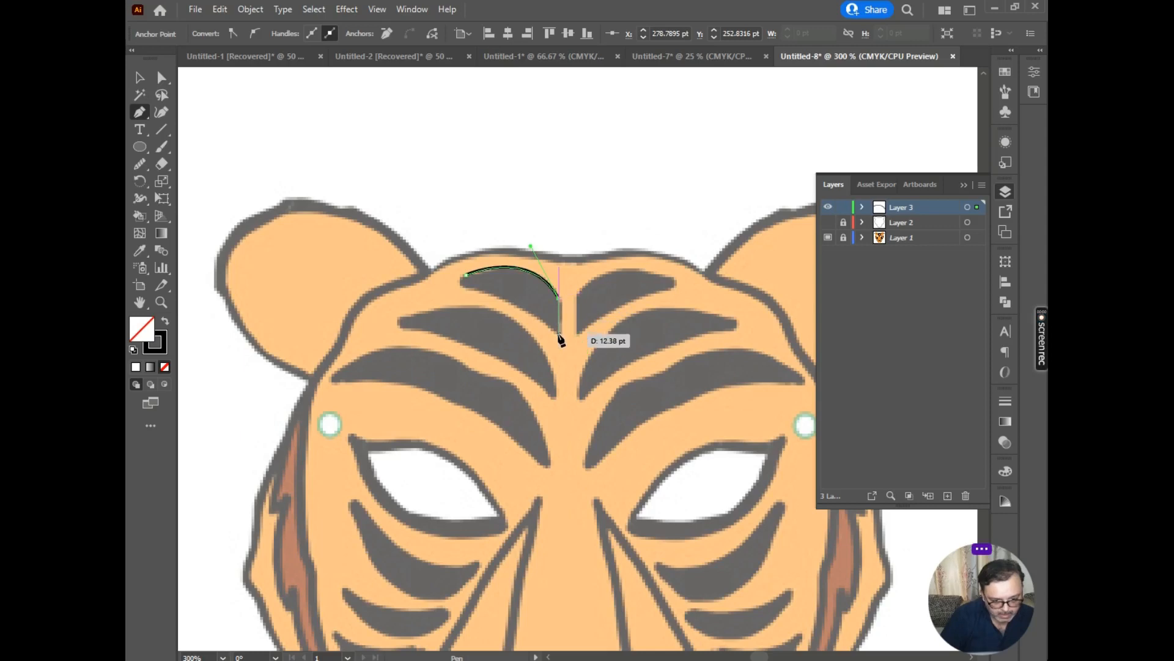
left_click(559, 333)
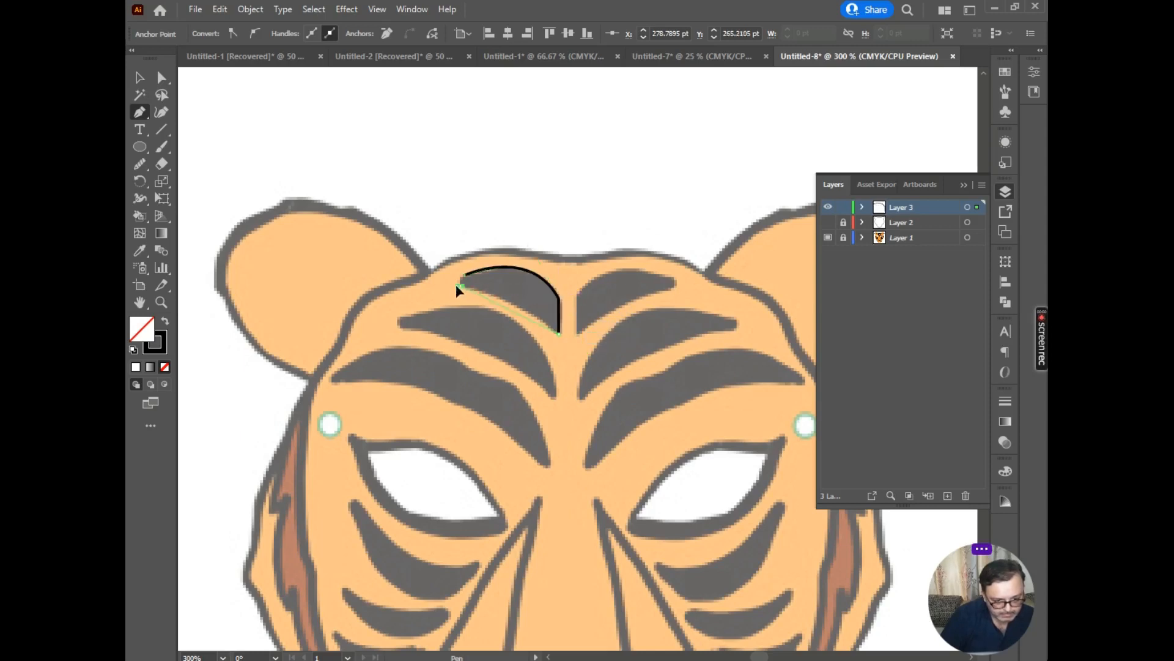
left_click_drag(424, 278, 388, 273)
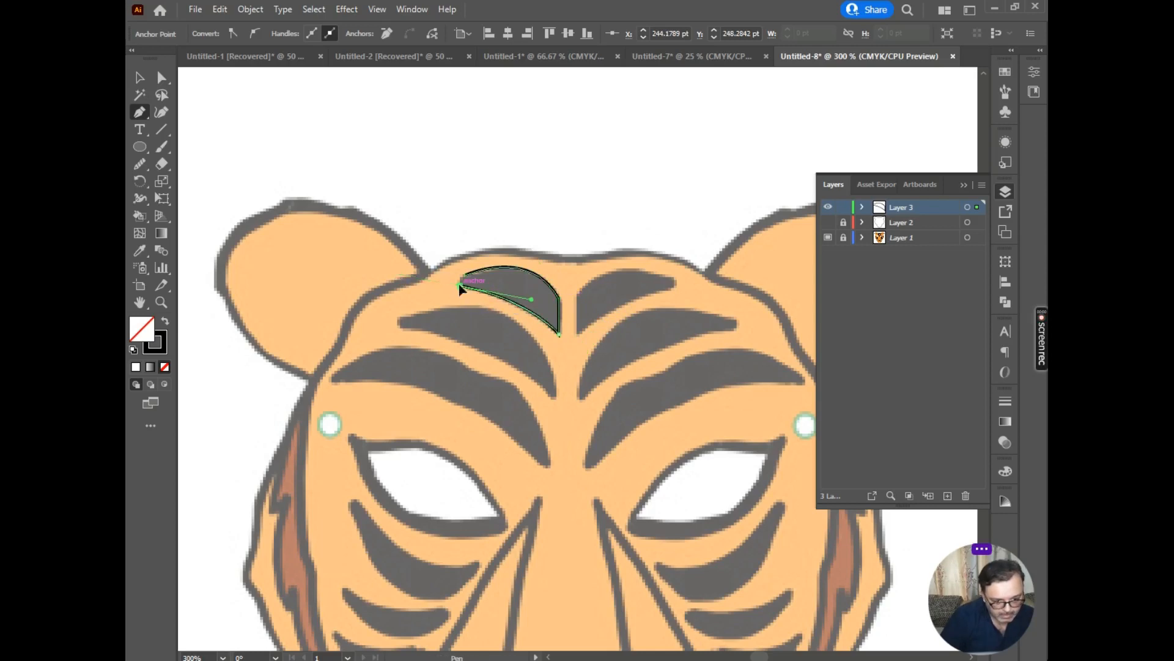
mouse_move(459, 287)
left_mouse_down()
mouse_move(475, 274)
mouse_move(466, 276)
left_mouse_up()
Step: Make a reflected copy of the traced forehead stripe across the vertical axis
left_click(139, 77)
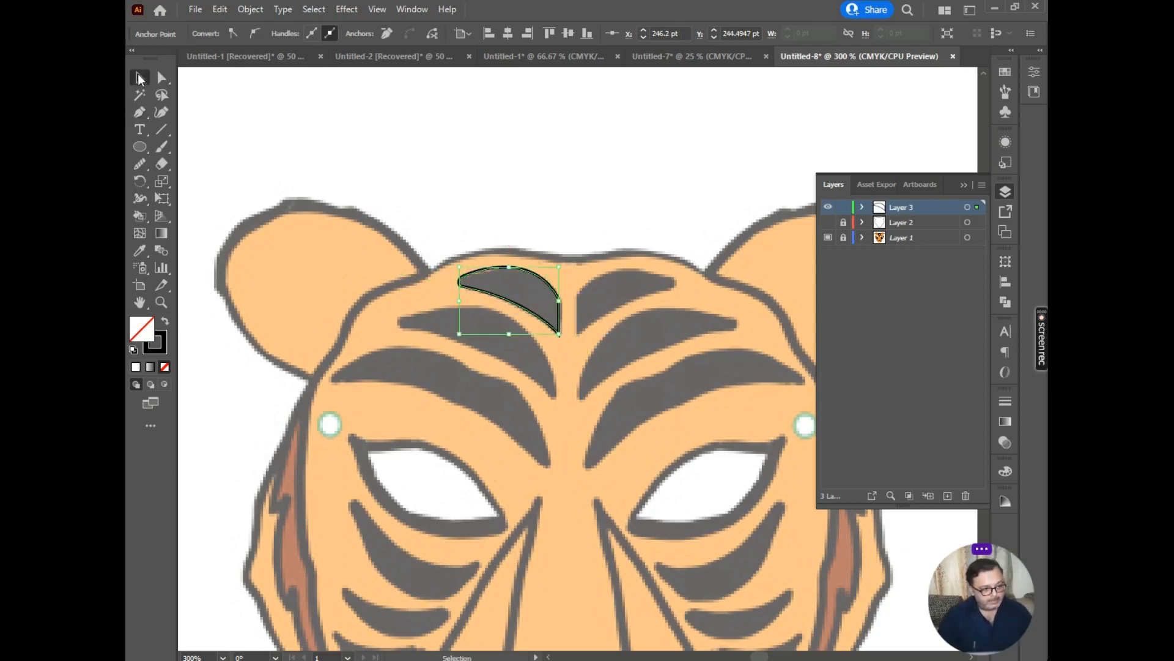
left_click(544, 297)
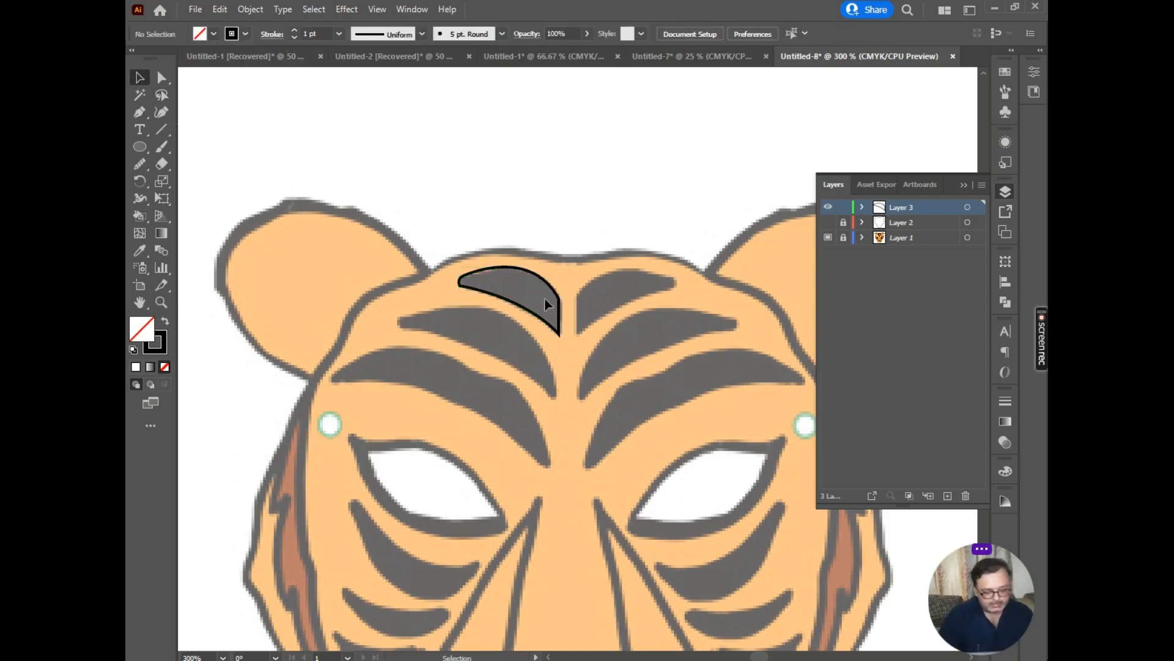
right_click(515, 269)
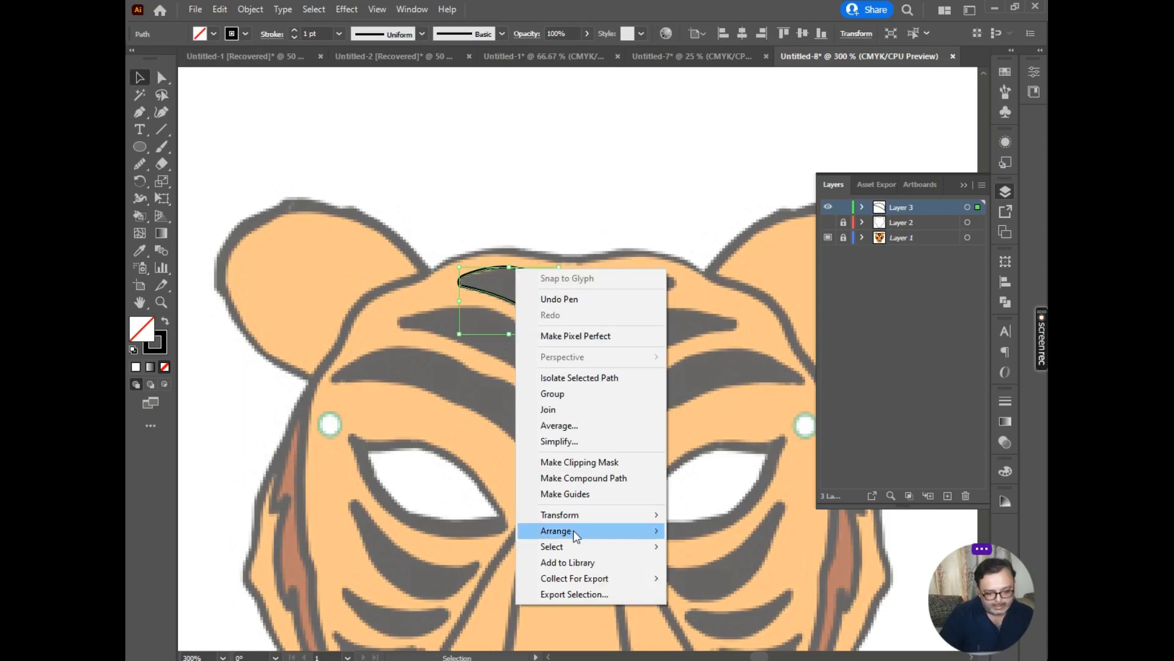
mouse_move(574, 532)
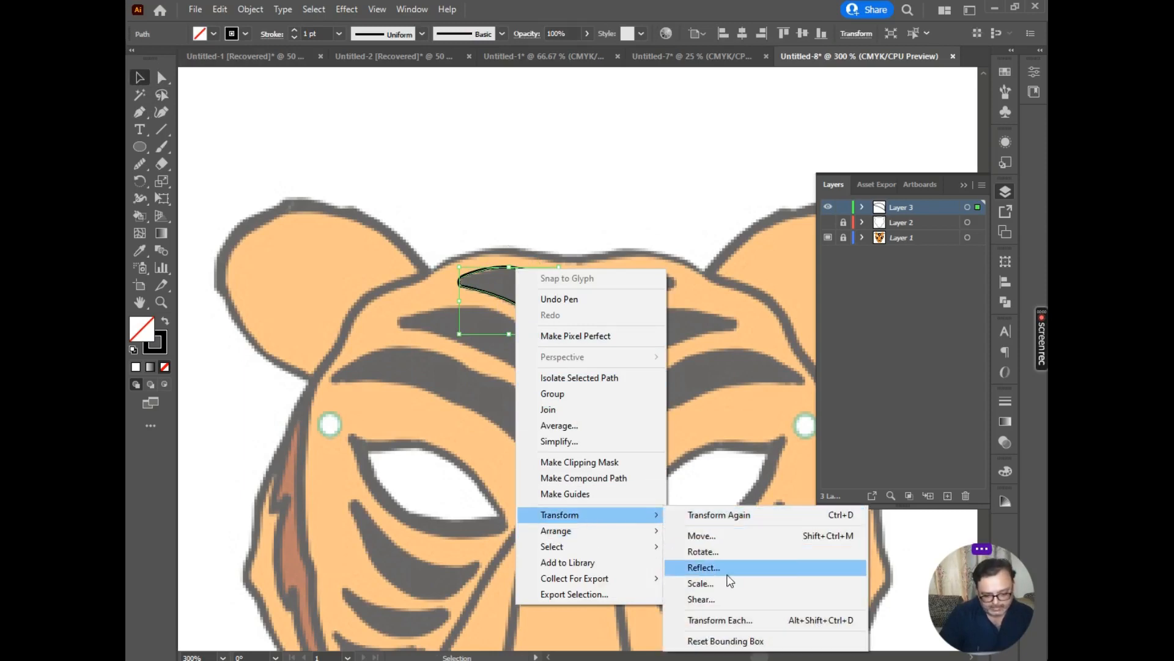
left_click(728, 573)
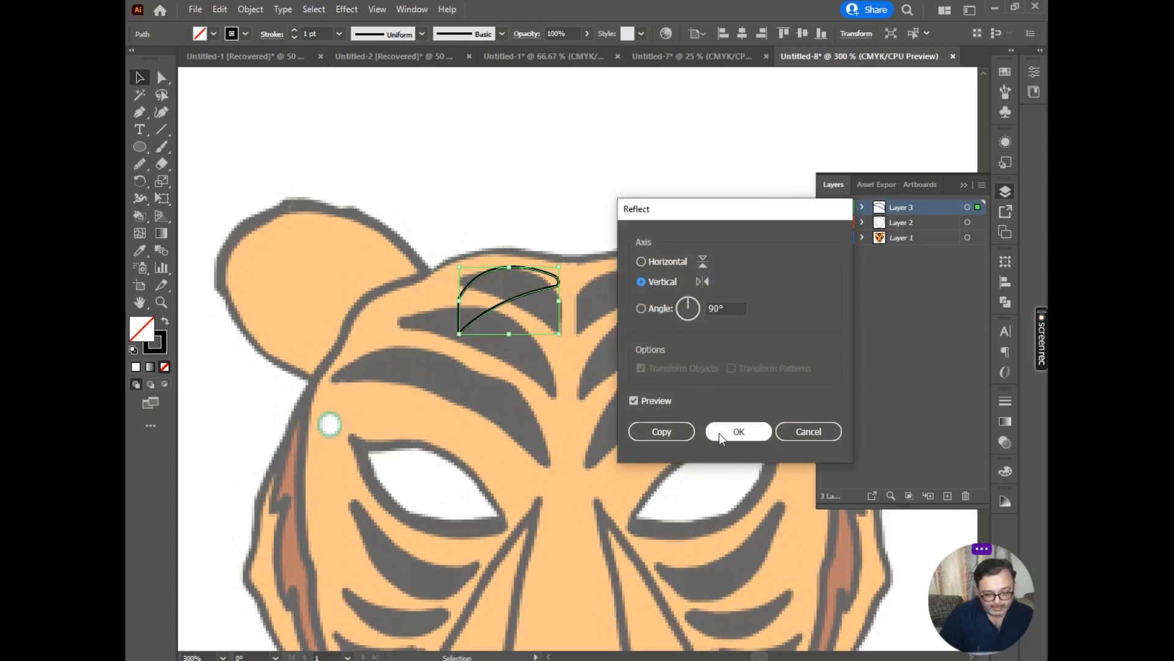
left_click(678, 434)
Step: Move the mirrored stripe onto the uppermost right forehead stripe of the template and fine-tune its position
left_click_drag(497, 310, 605, 277)
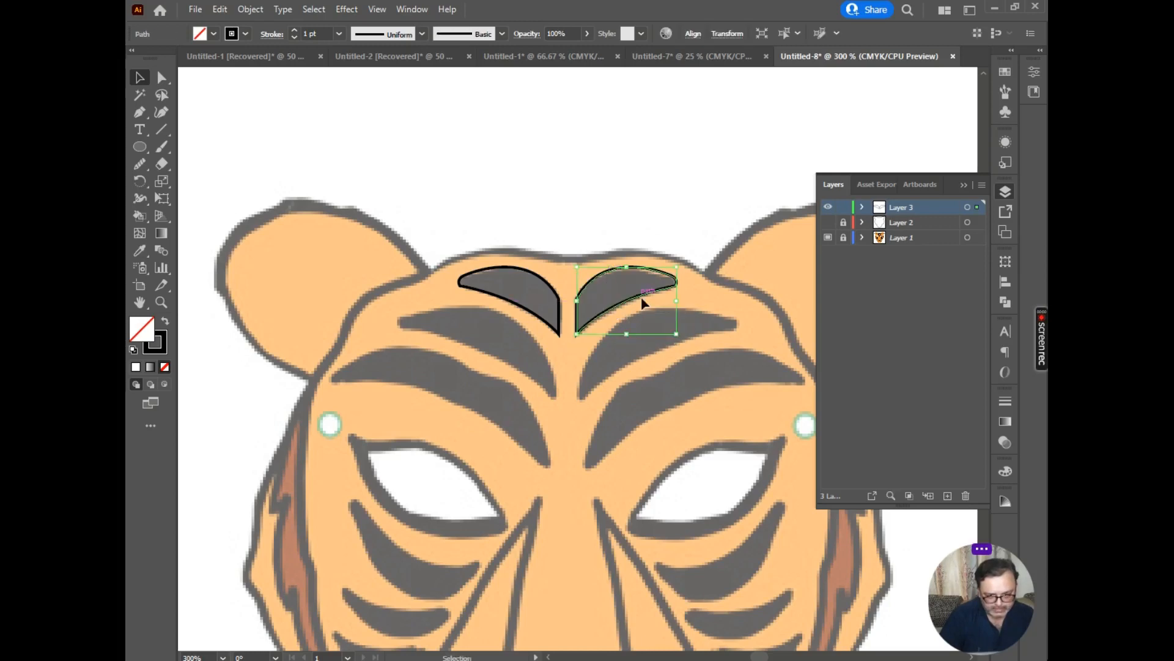
scroll(629, 287, "up", 2)
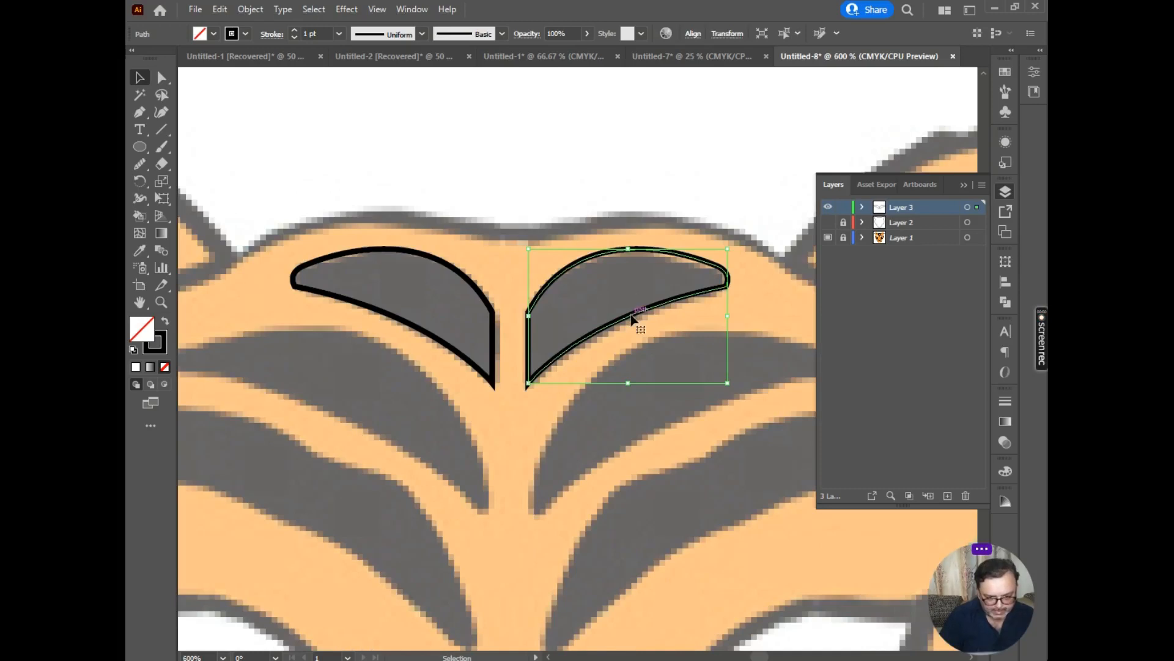
left_click_drag(631, 317, 633, 321)
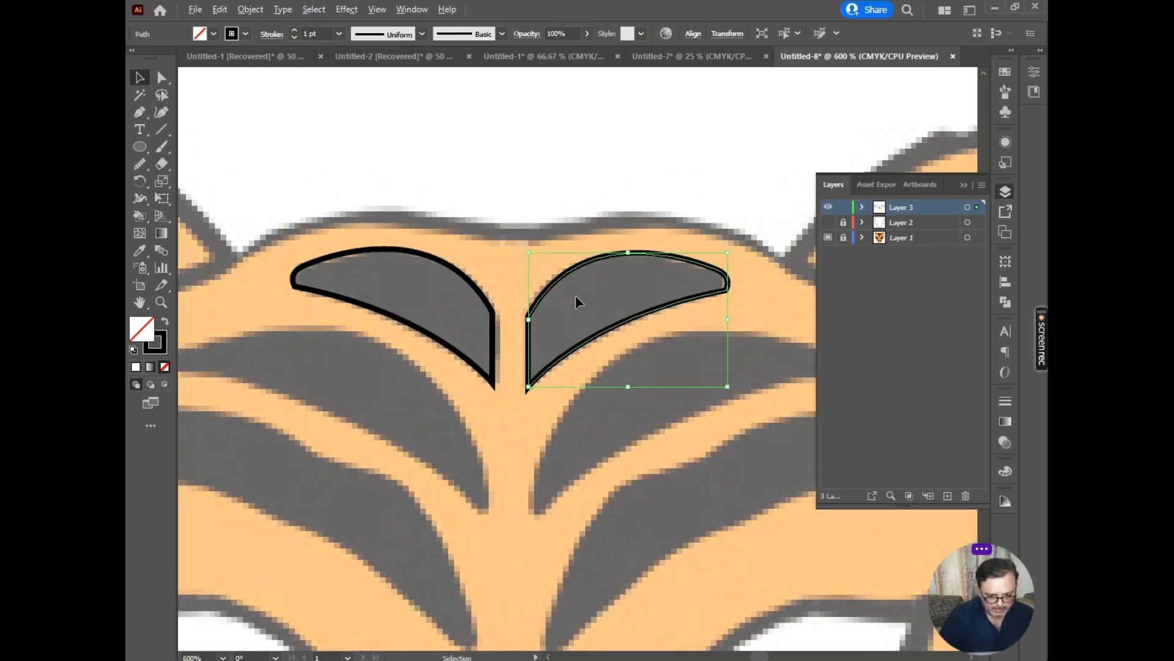
scroll(575, 299, "down", 2)
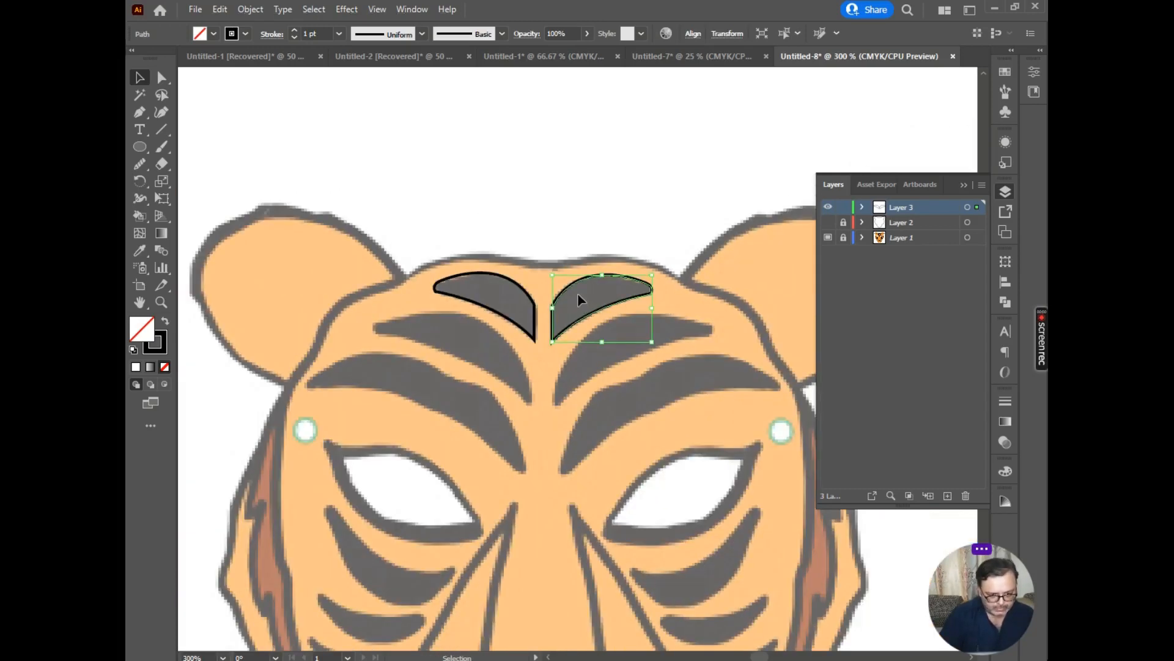
Step: Trace the second left forehead stripe as a closed path with the Pen tool, rounding off its outer end
left_click(139, 114)
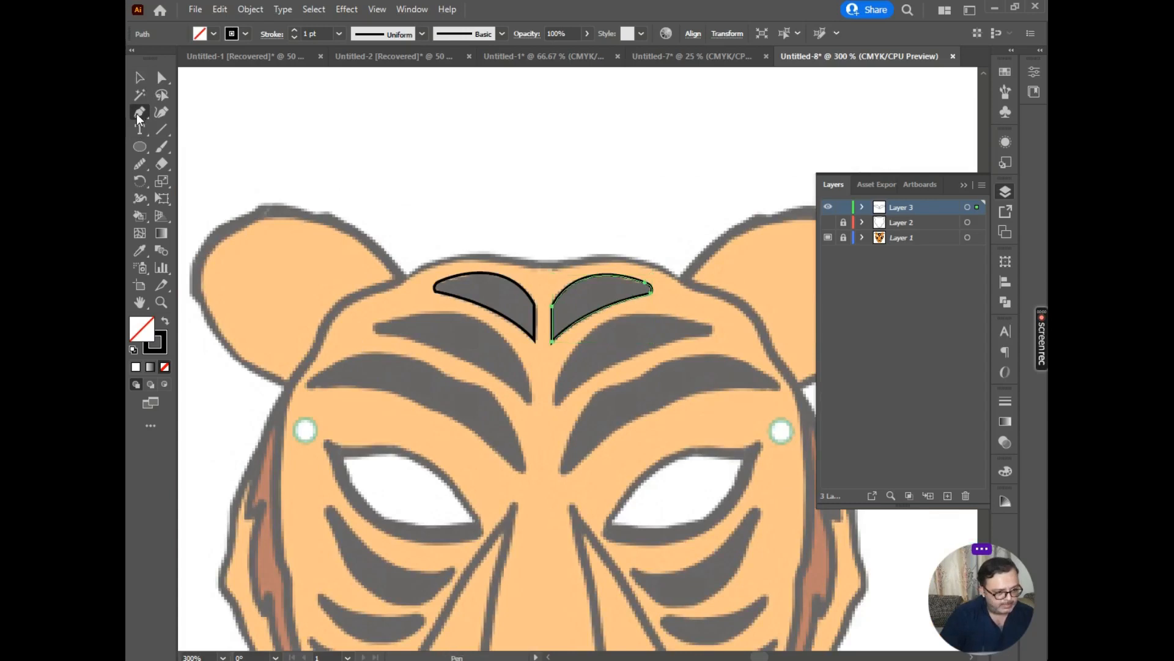
left_click(380, 321)
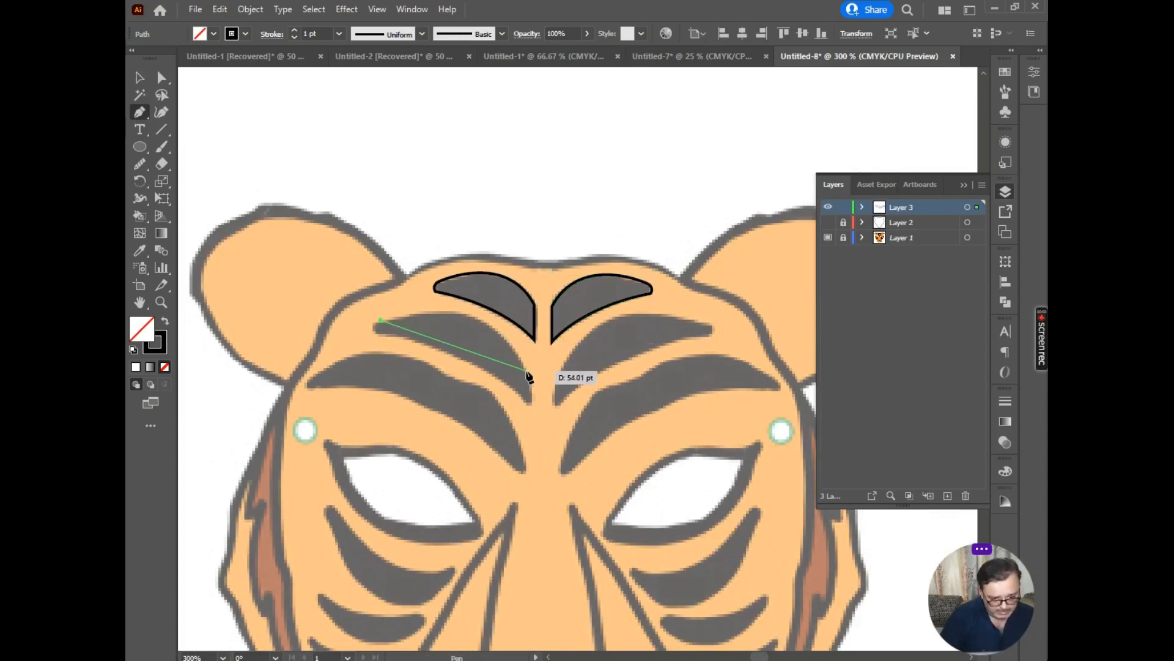
left_click_drag(527, 371, 559, 459)
left_click(526, 370)
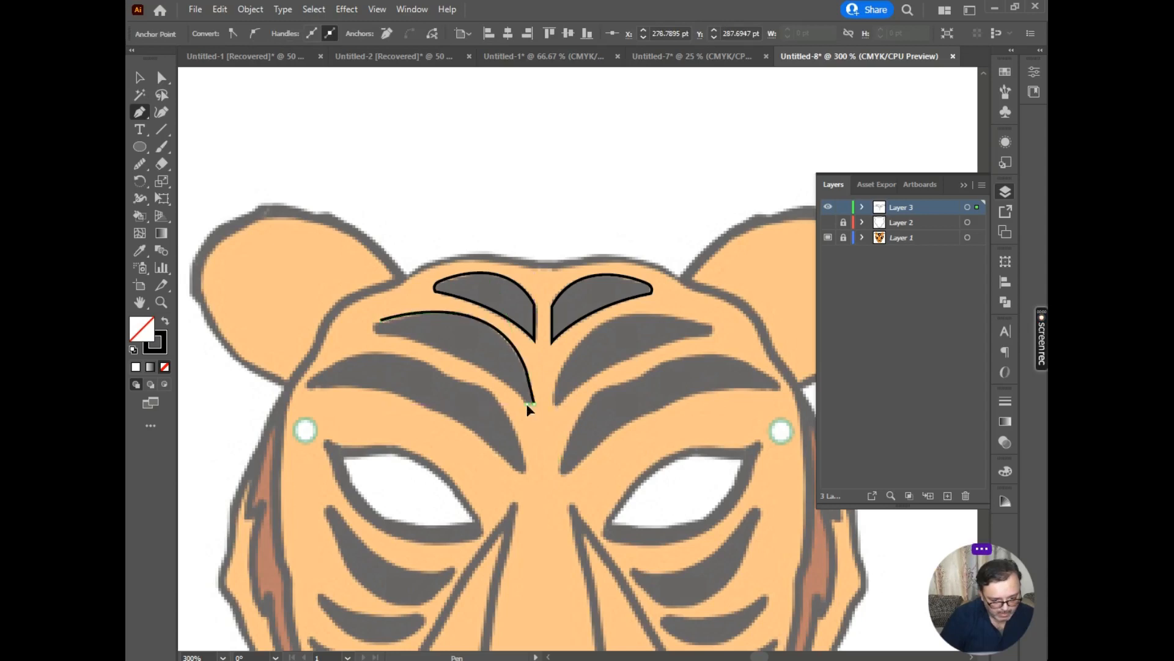
left_click_drag(534, 404, 431, 353)
left_click_drag(376, 333, 352, 334)
left_click_drag(288, 318, 289, 318)
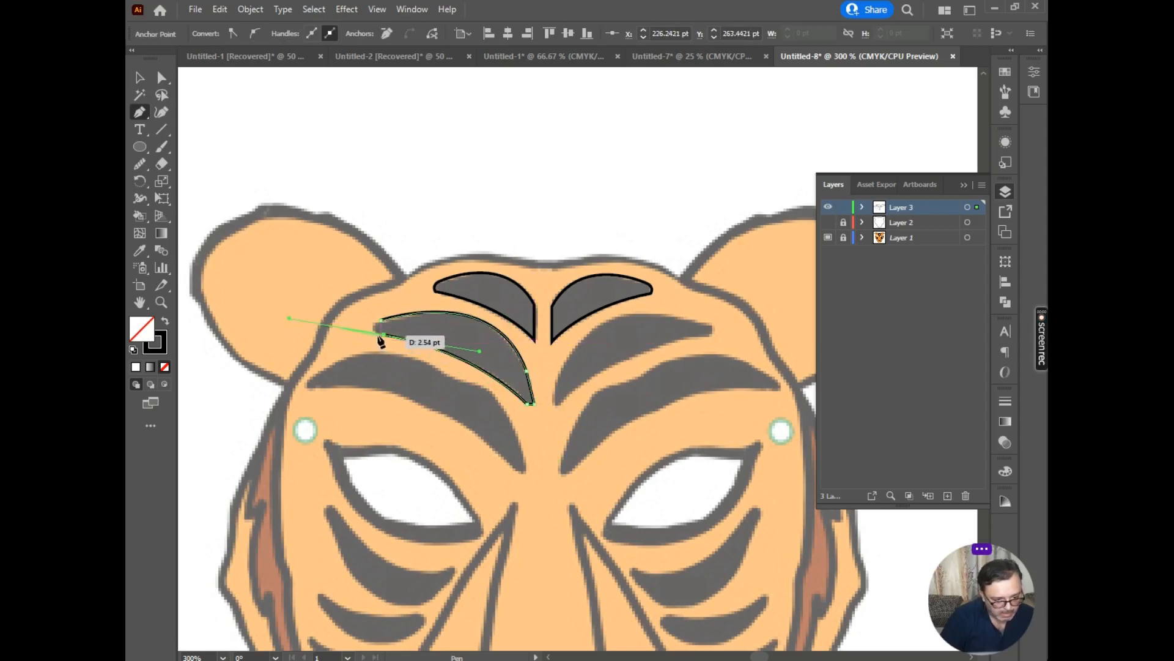
left_click(384, 335)
left_click_drag(381, 320, 398, 312)
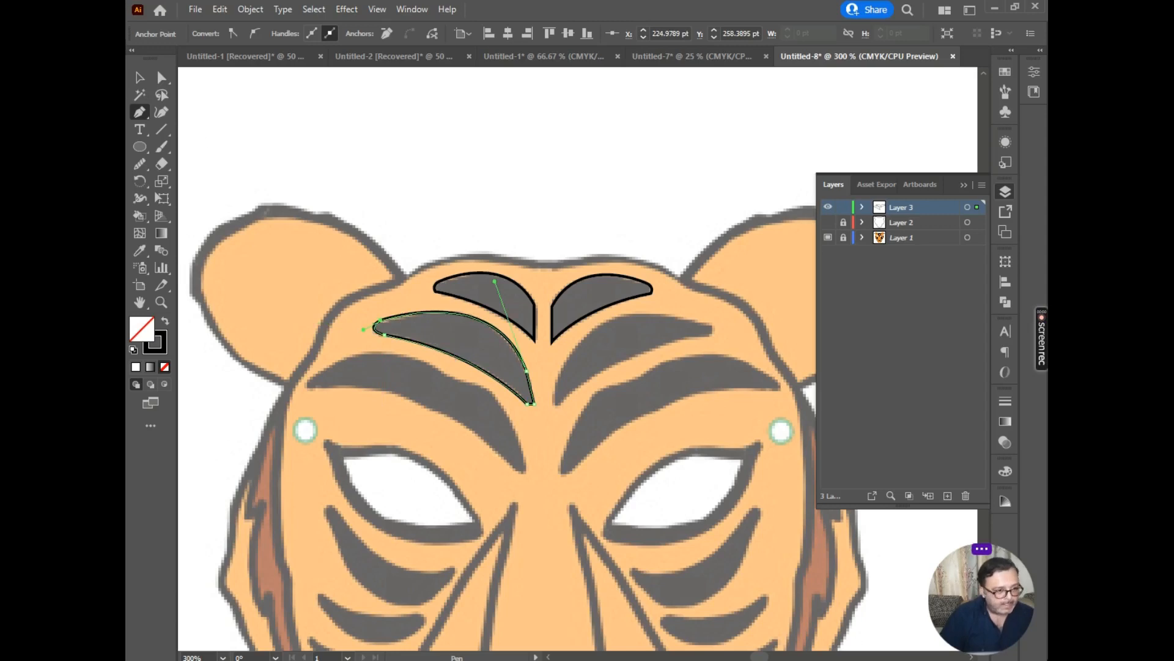
left_click(140, 77)
right_click(429, 340)
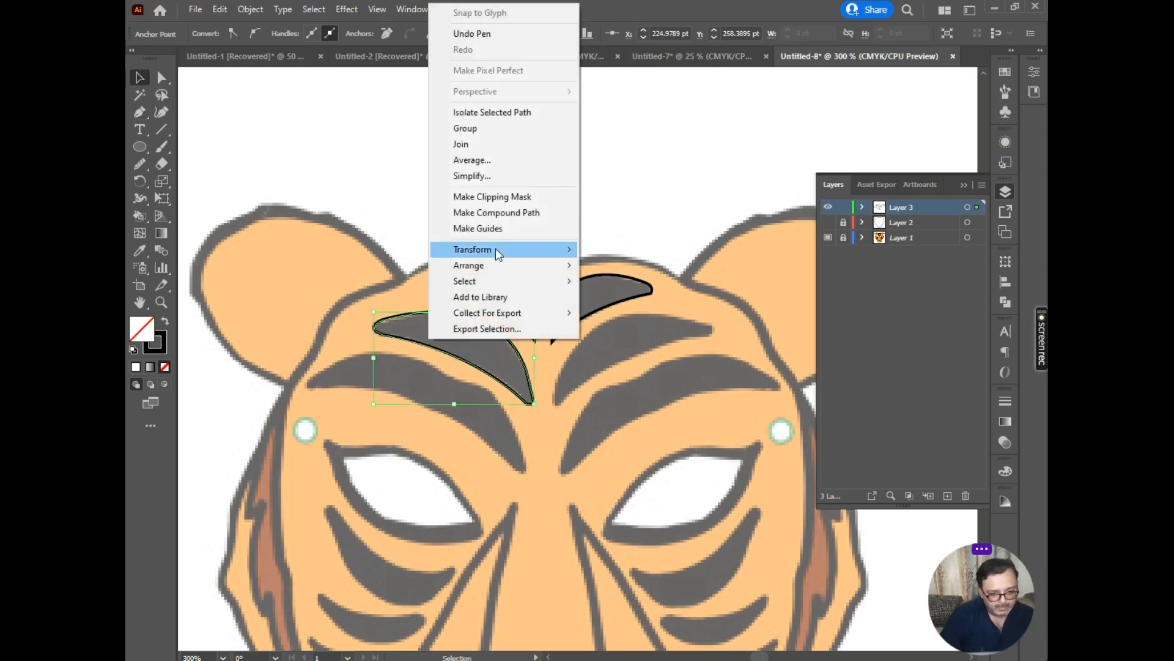
mouse_move(494, 248)
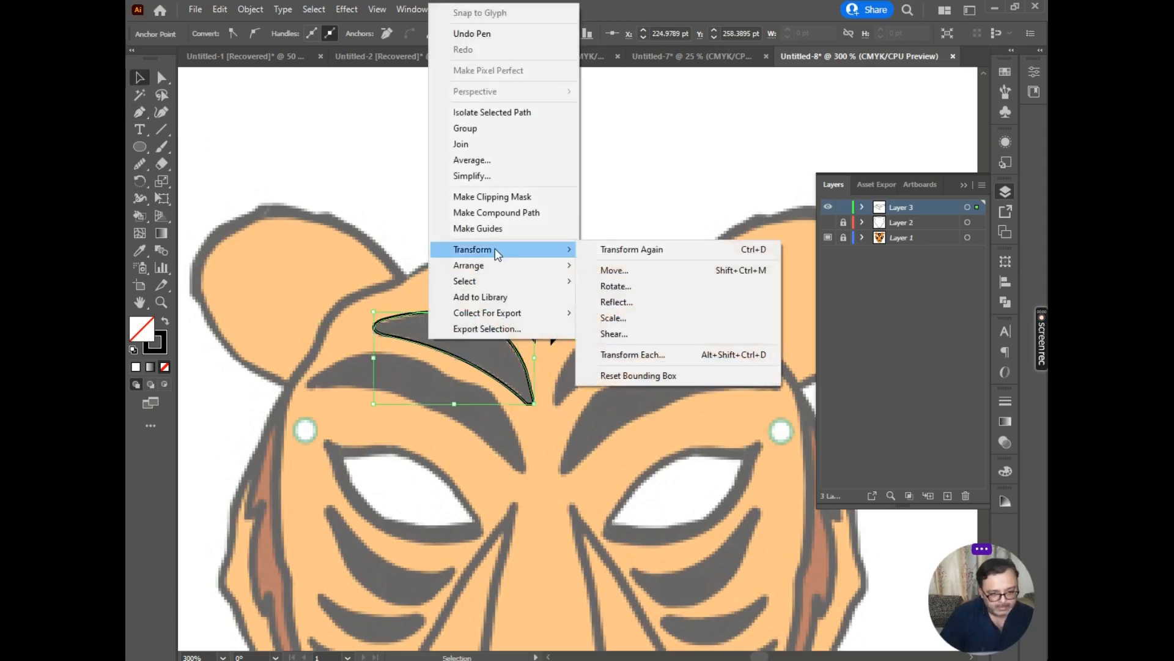
left_click(629, 301)
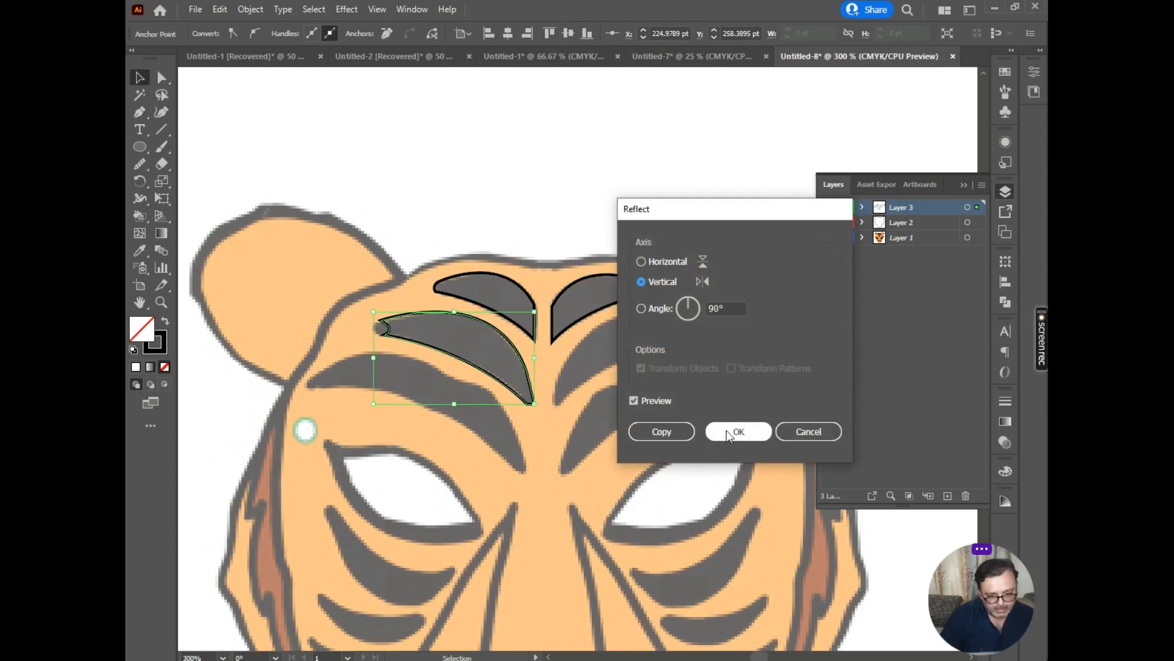
left_click(784, 426)
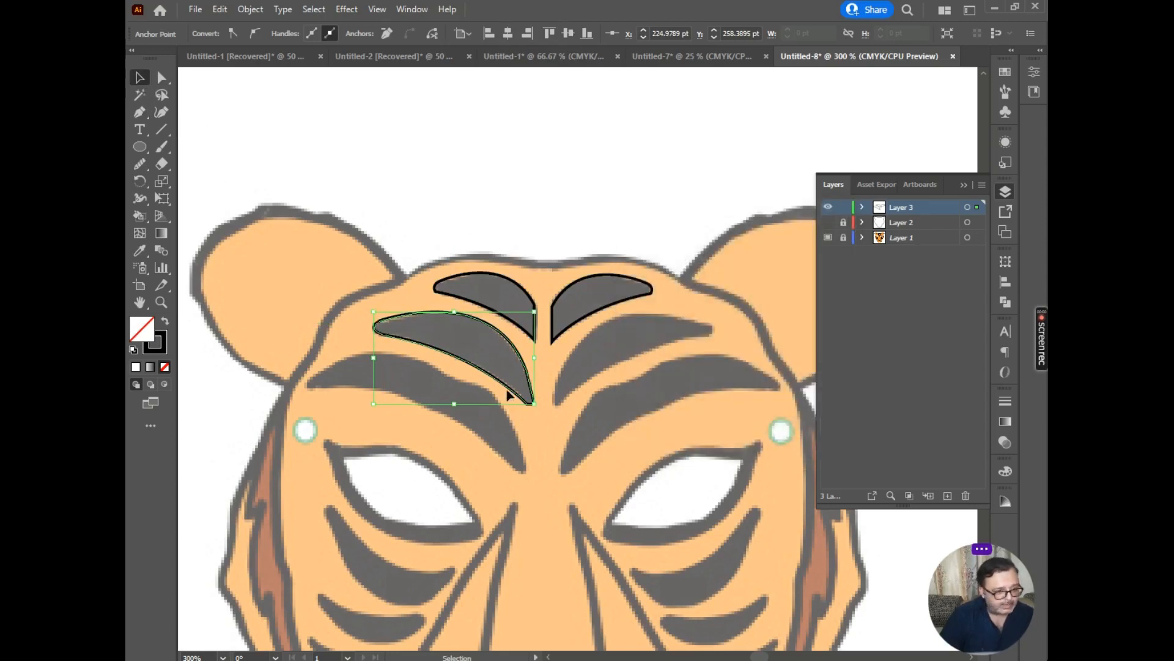
left_click(473, 365)
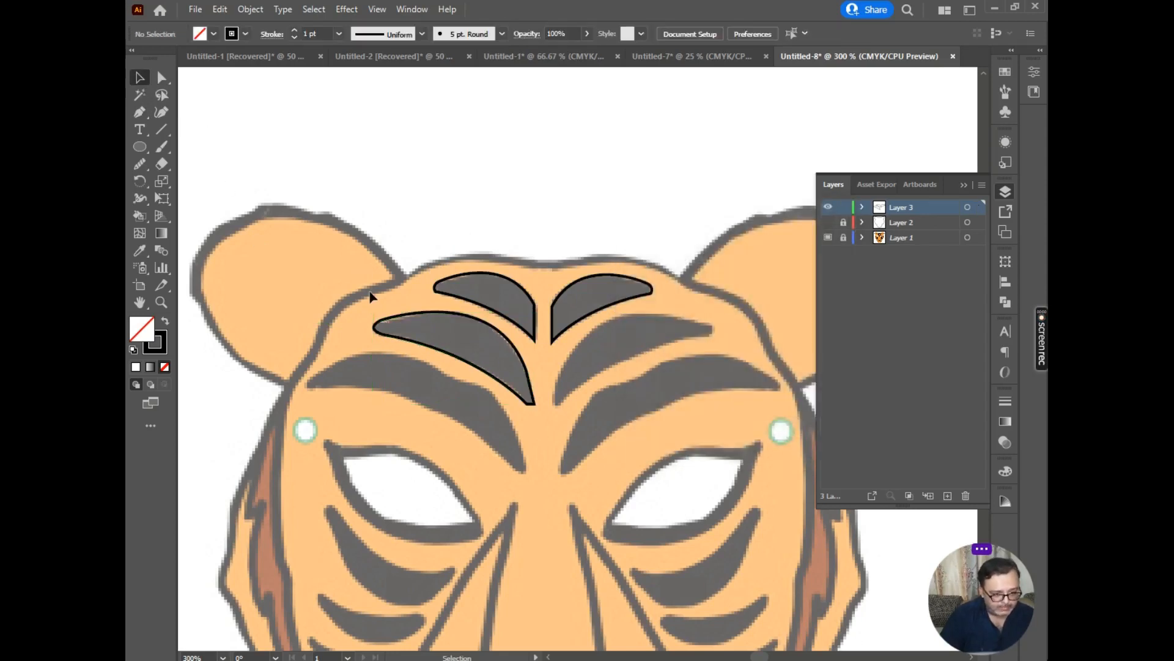
Step: Make a reflected copy of the second left forehead stripe across the vertical axis and move it onto the matching right stripe
left_click(389, 321)
right_click(401, 313)
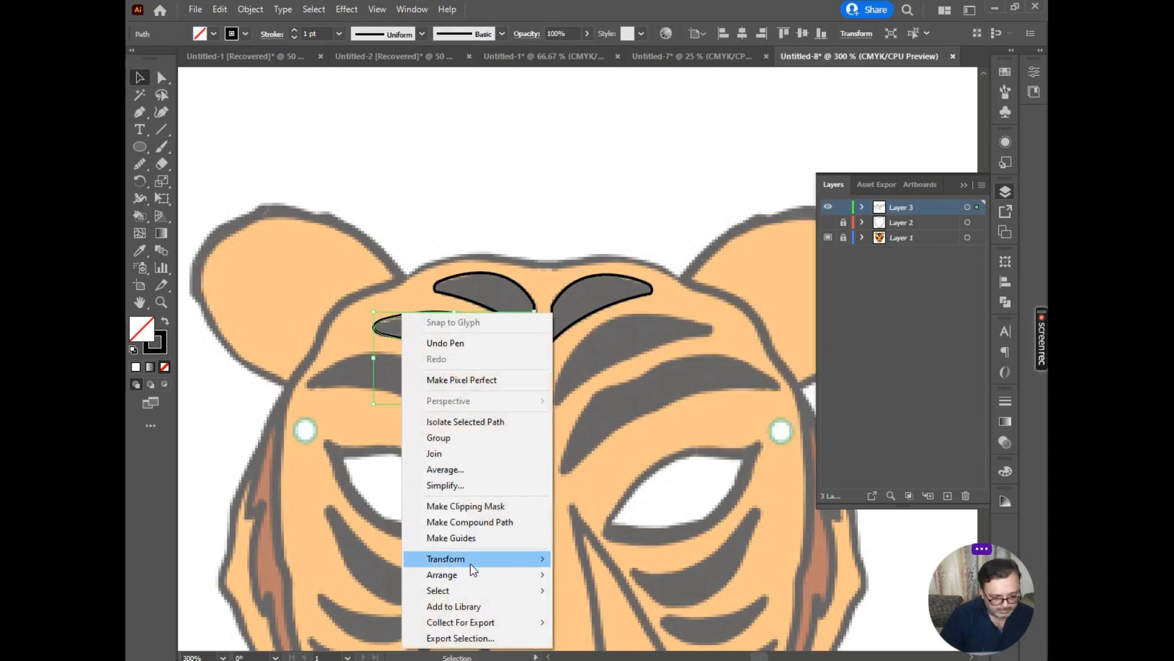
mouse_move(472, 559)
left_click(609, 485)
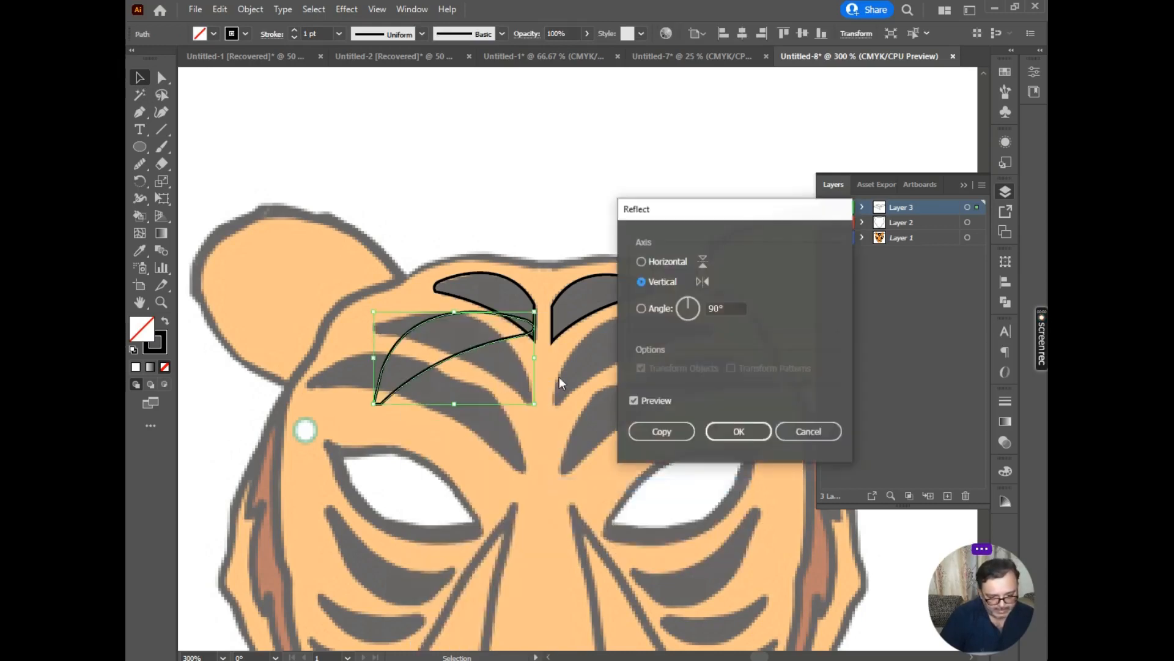
left_click(661, 431)
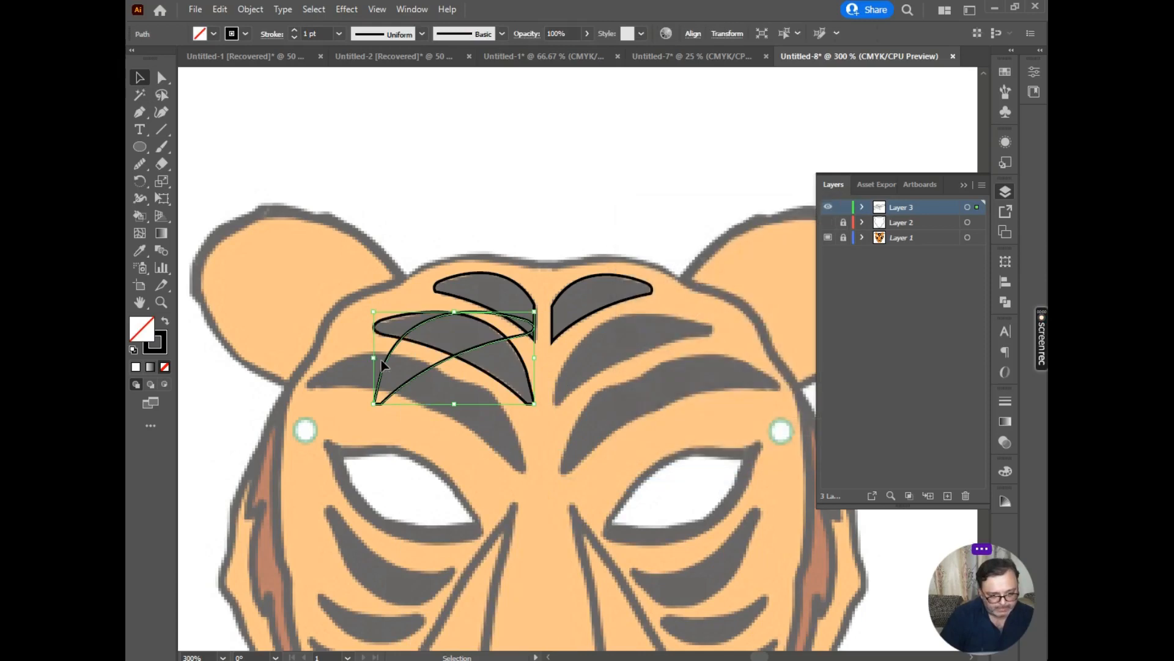
left_click_drag(425, 379, 606, 375)
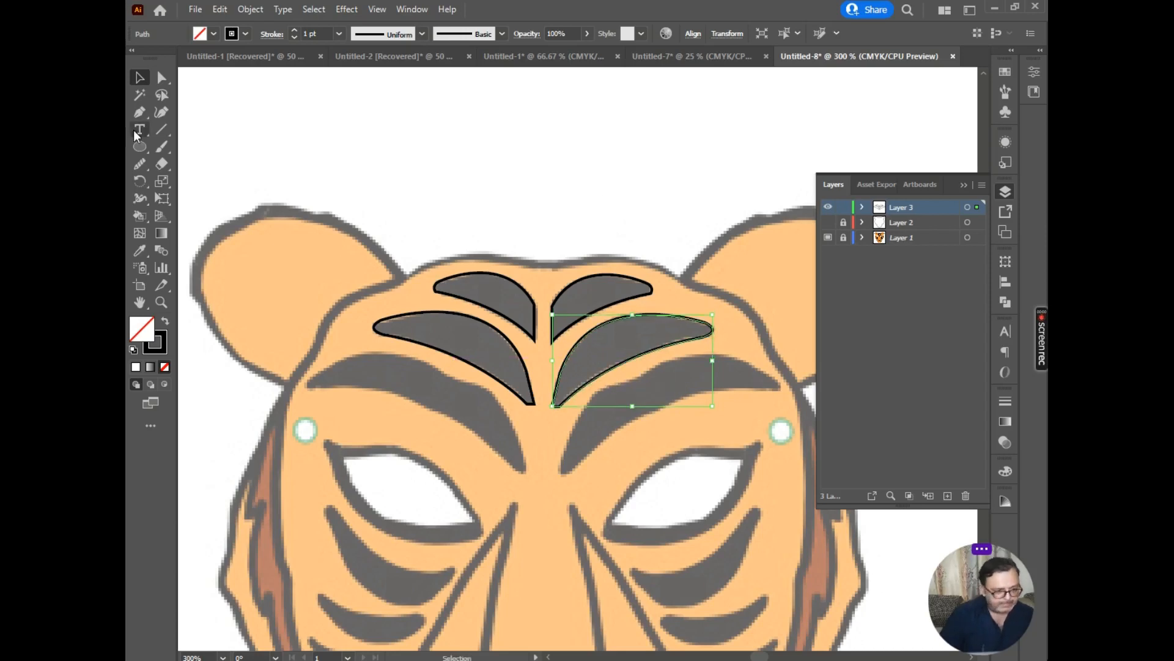
Step: Start a Pen tool path at the outer end of the third left forehead stripe, directly above the left eye
left_click(140, 112)
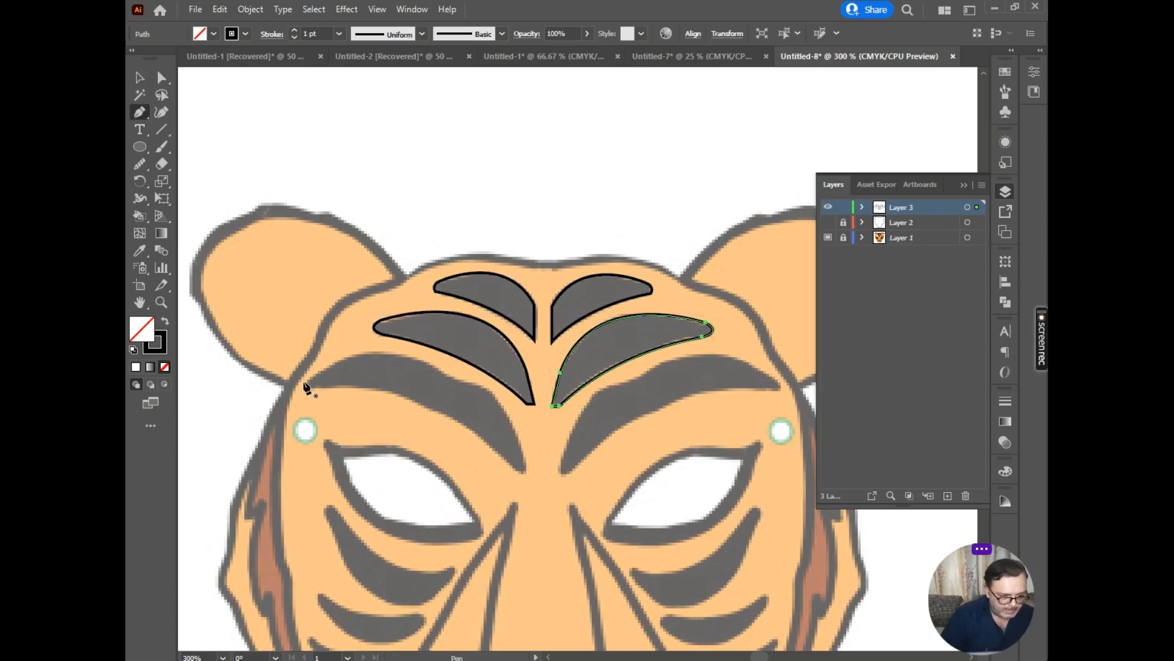
left_click(308, 381)
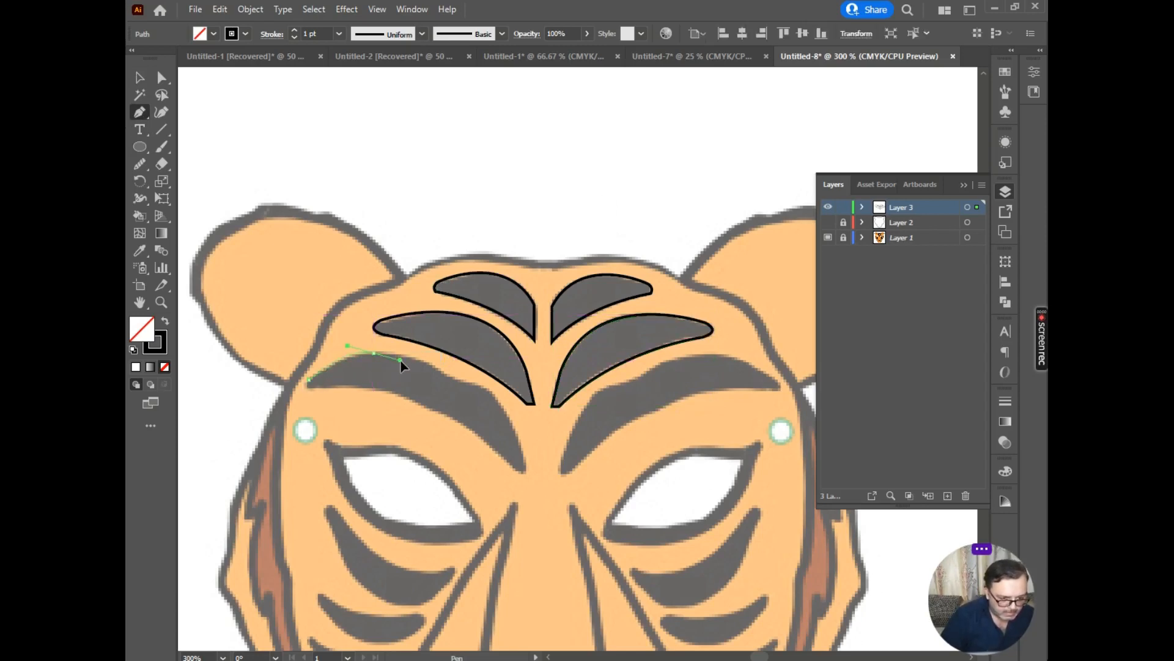
left_click_drag(400, 358, 451, 380)
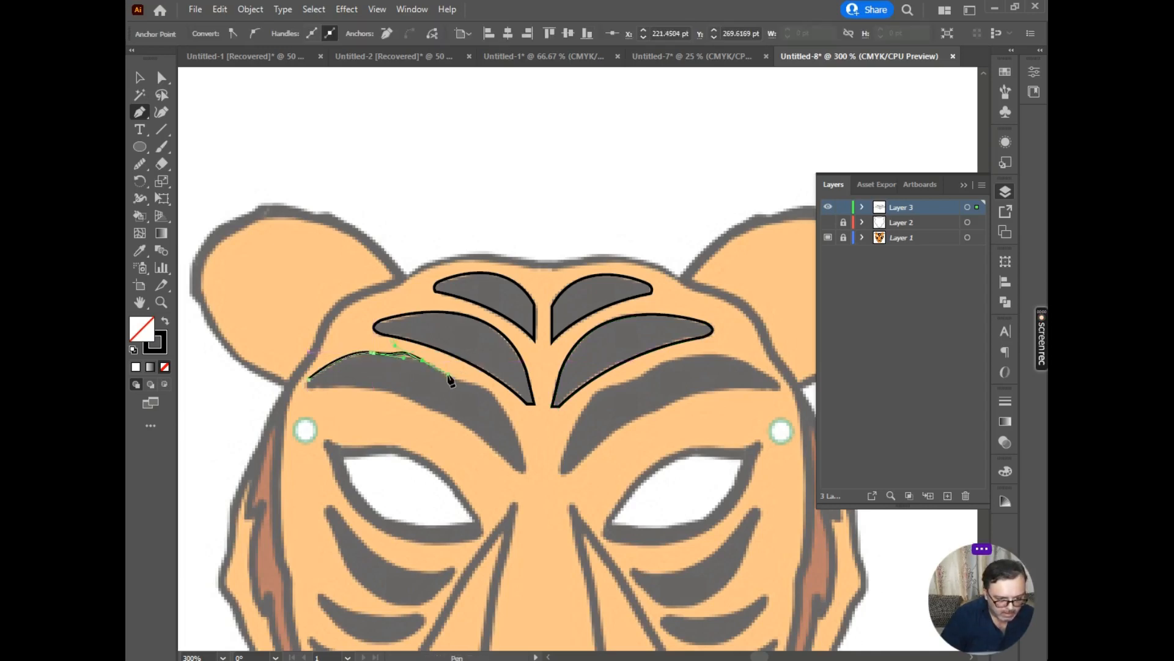
key("ctrl+z")
key("ctrl+z")
key("ctrl+z")
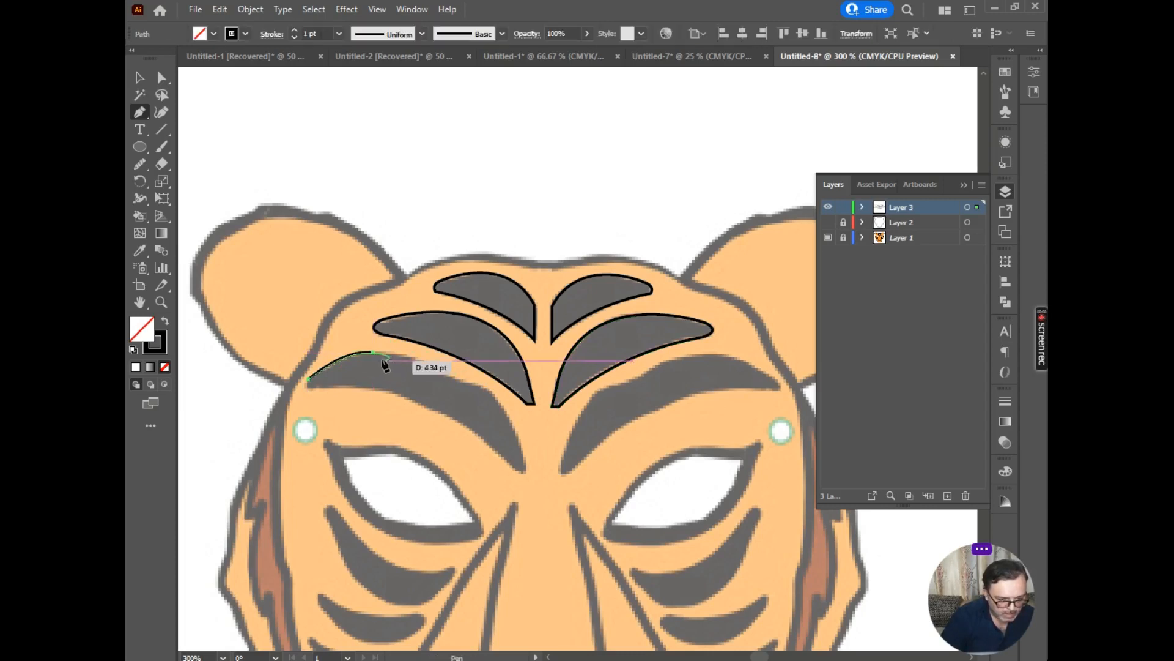
Step: Continue the path along the wavy upper edge of the third left forehead stripe down to its inner tip
left_click_drag(423, 361, 451, 371)
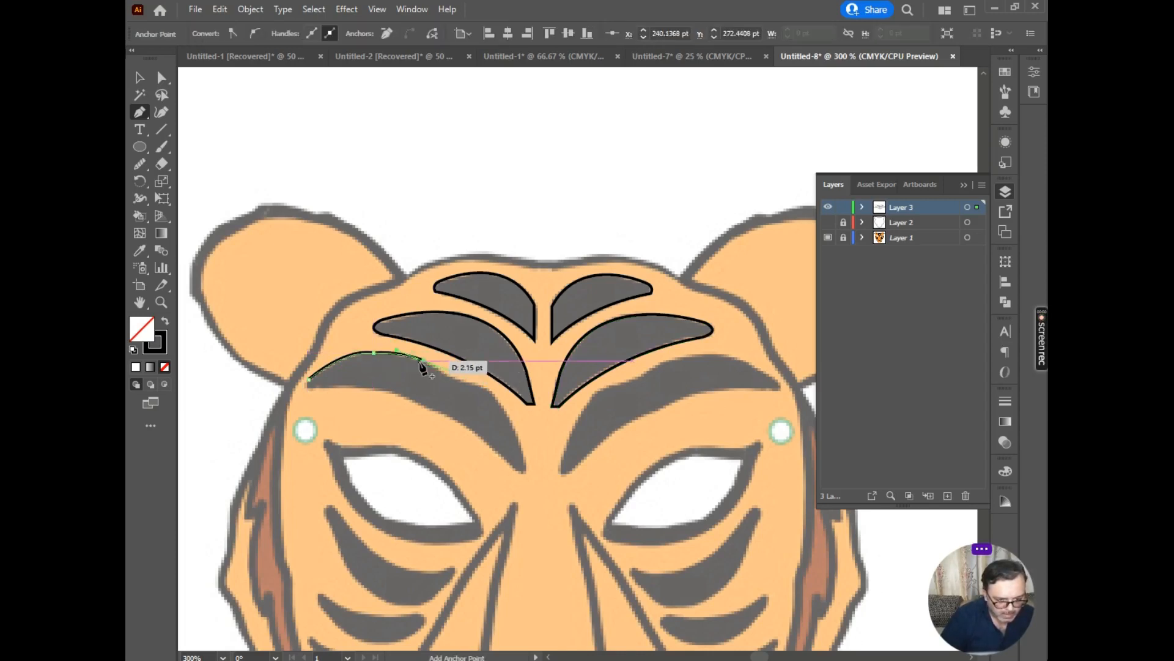
left_click(424, 361)
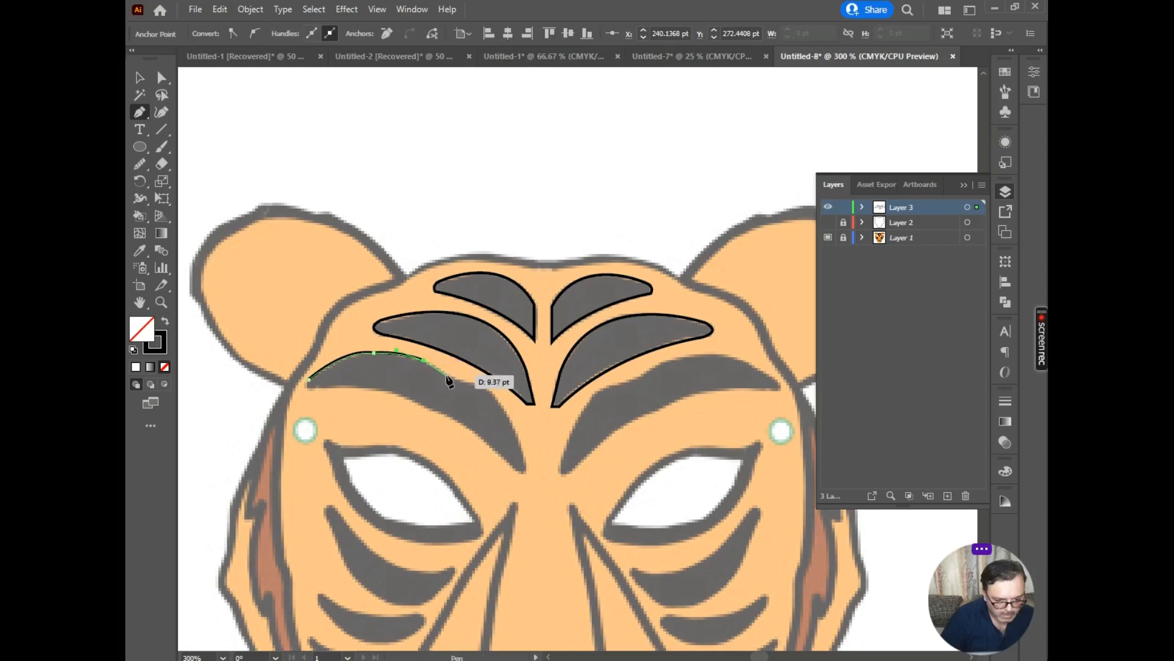
left_click(446, 374)
left_click(484, 387)
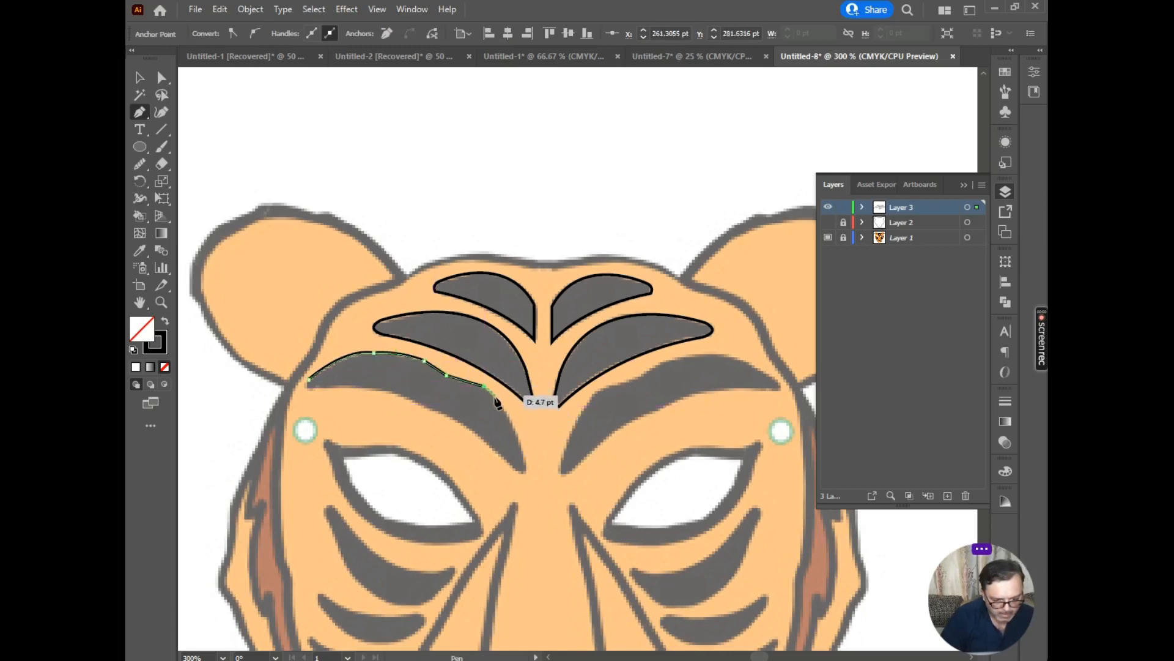
left_click(496, 397)
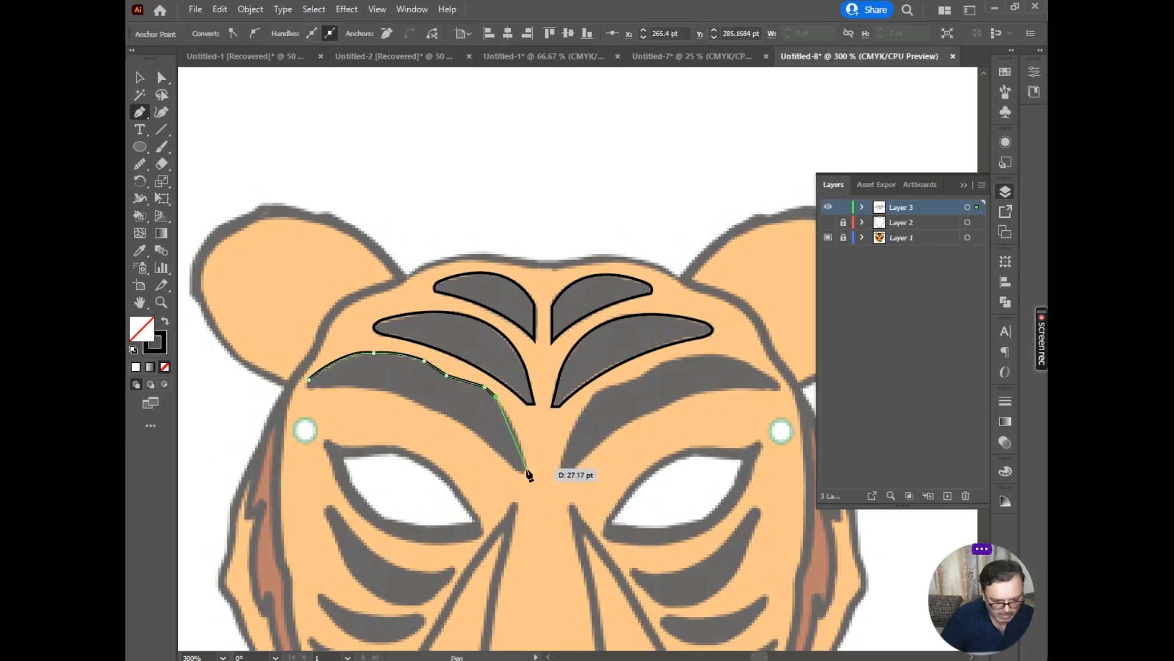
left_click_drag(525, 458, 529, 514)
left_click(526, 471)
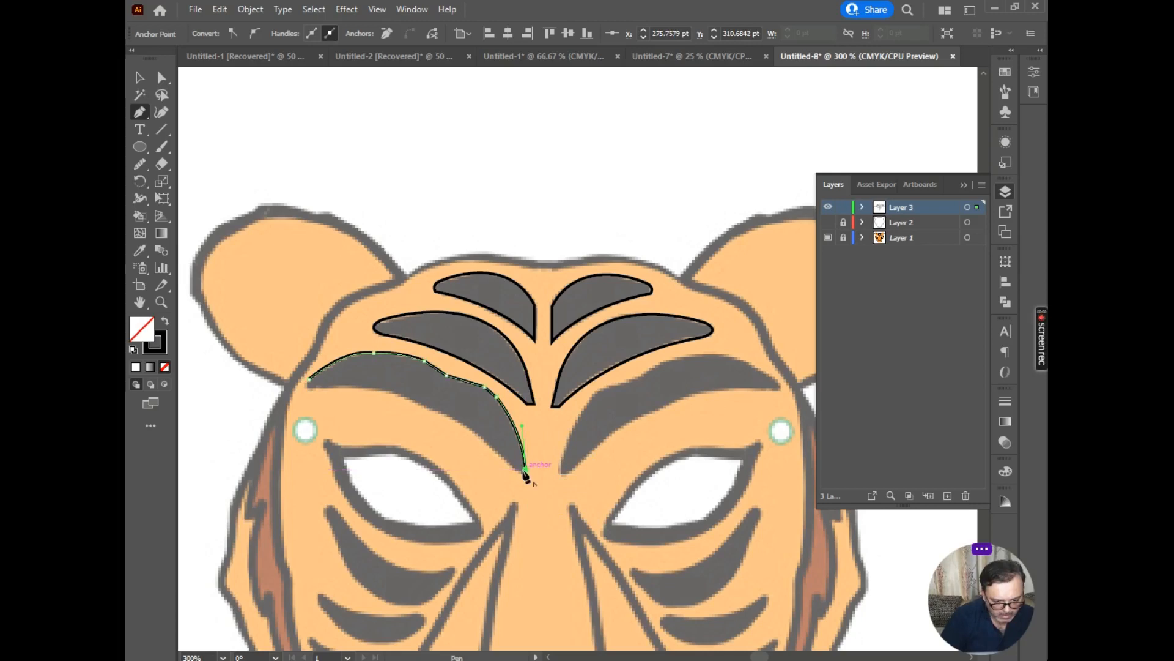
Step: Trace the lower edge of the third left forehead stripe back to its outer end, closing the path, and keep the stripe selected
left_click_drag(525, 470, 498, 454)
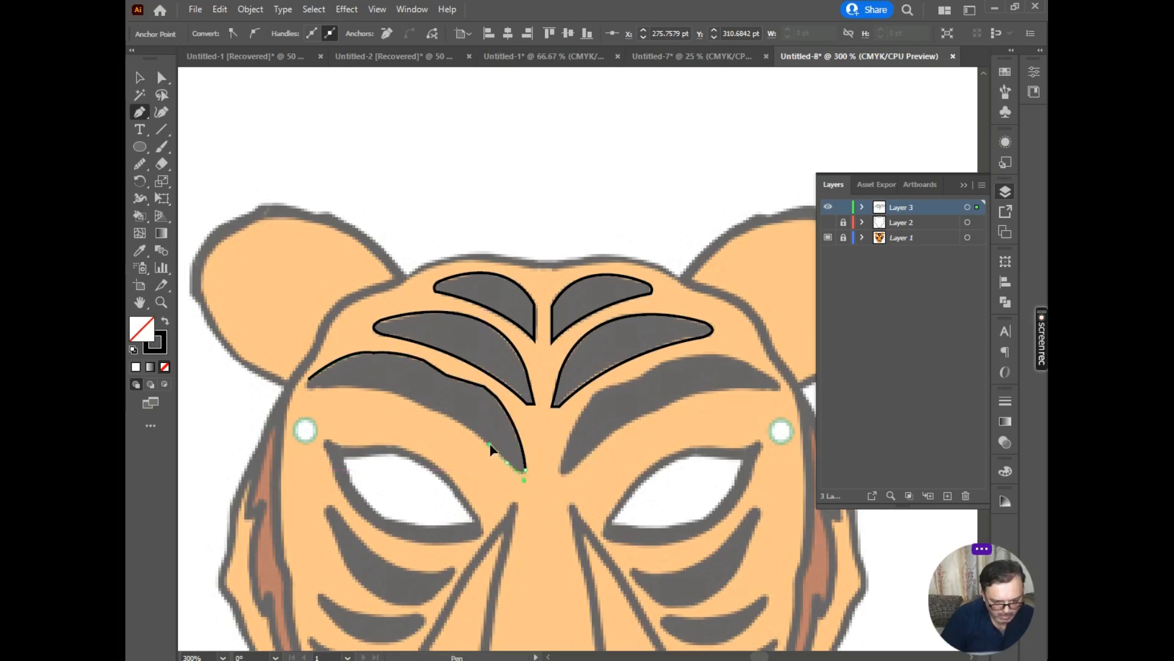
mouse_move(509, 465)
left_mouse_down()
mouse_move(425, 411)
mouse_move(440, 411)
mouse_move(385, 393)
mouse_move(292, 395)
mouse_move(318, 375)
left_mouse_up()
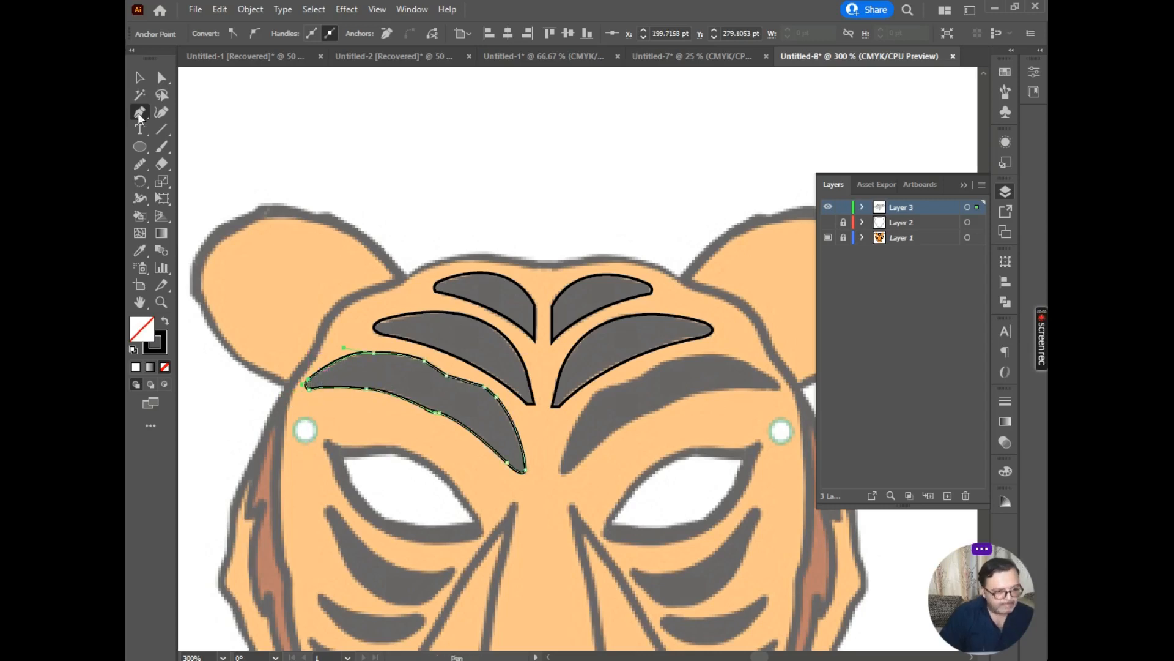
left_click(139, 77)
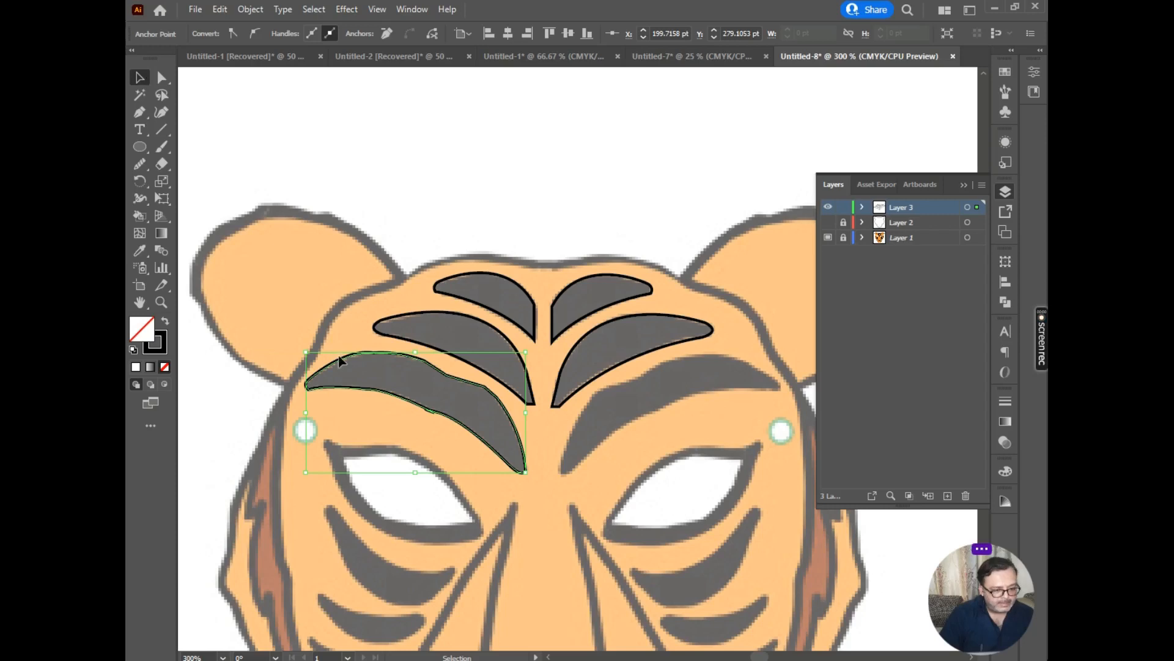
right_click(466, 396)
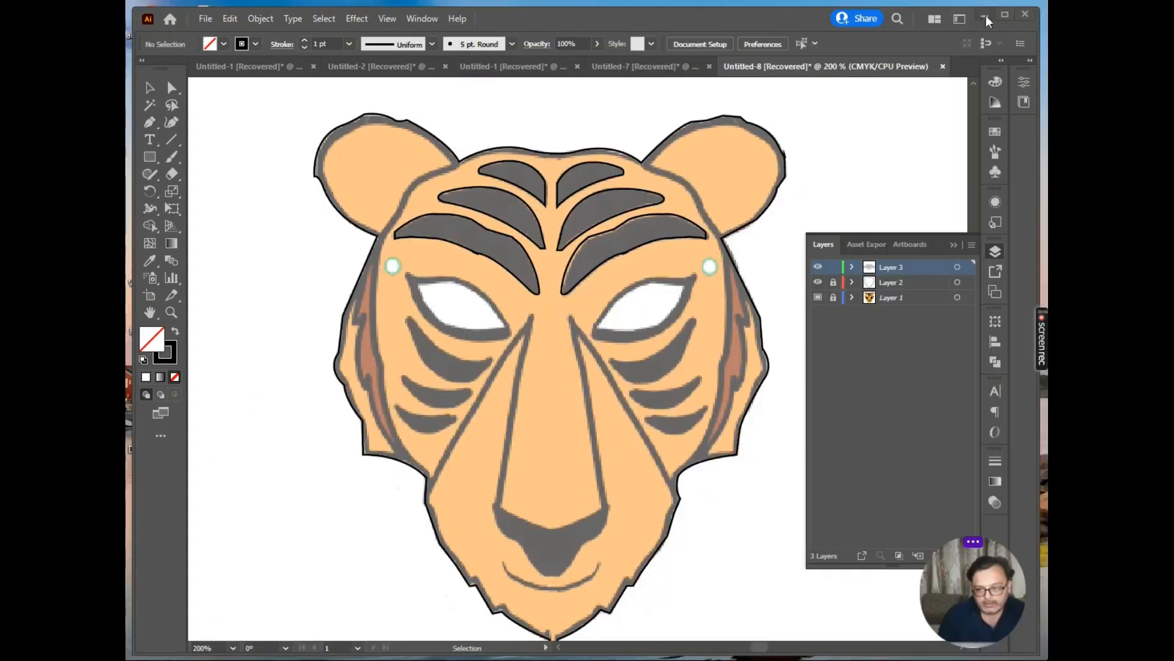
Step: Trace the upper edge of the left eye's dark outline from the outer corner to the inner corner with the Pen tool
left_click(1005, 14)
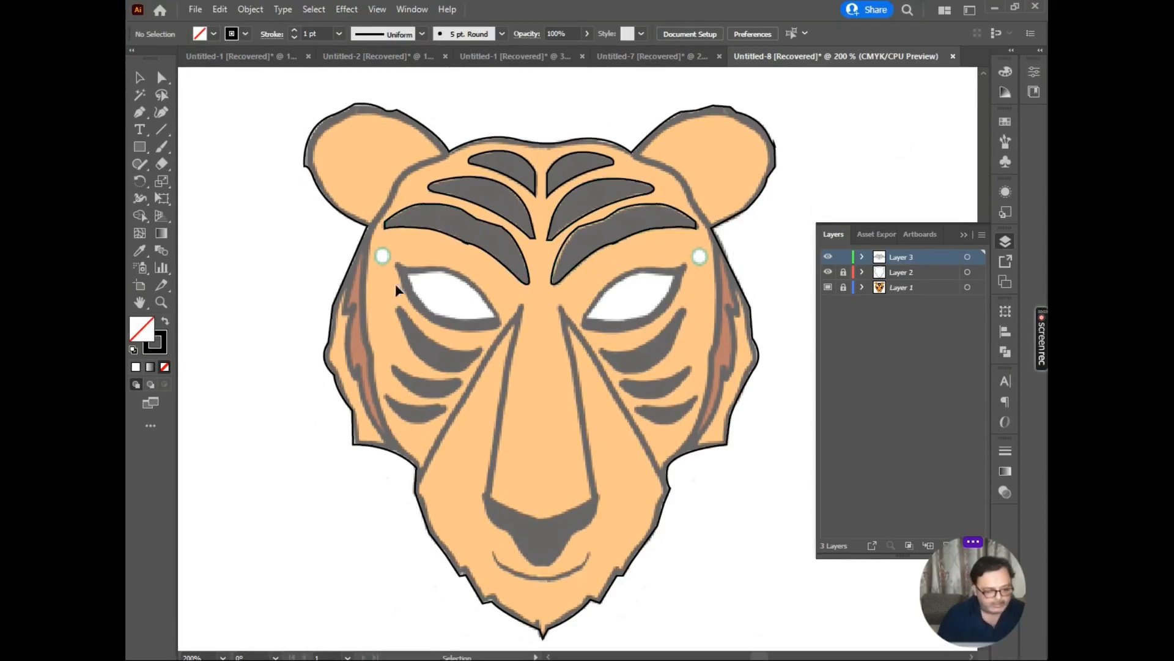
scroll(387, 266, "up", 1)
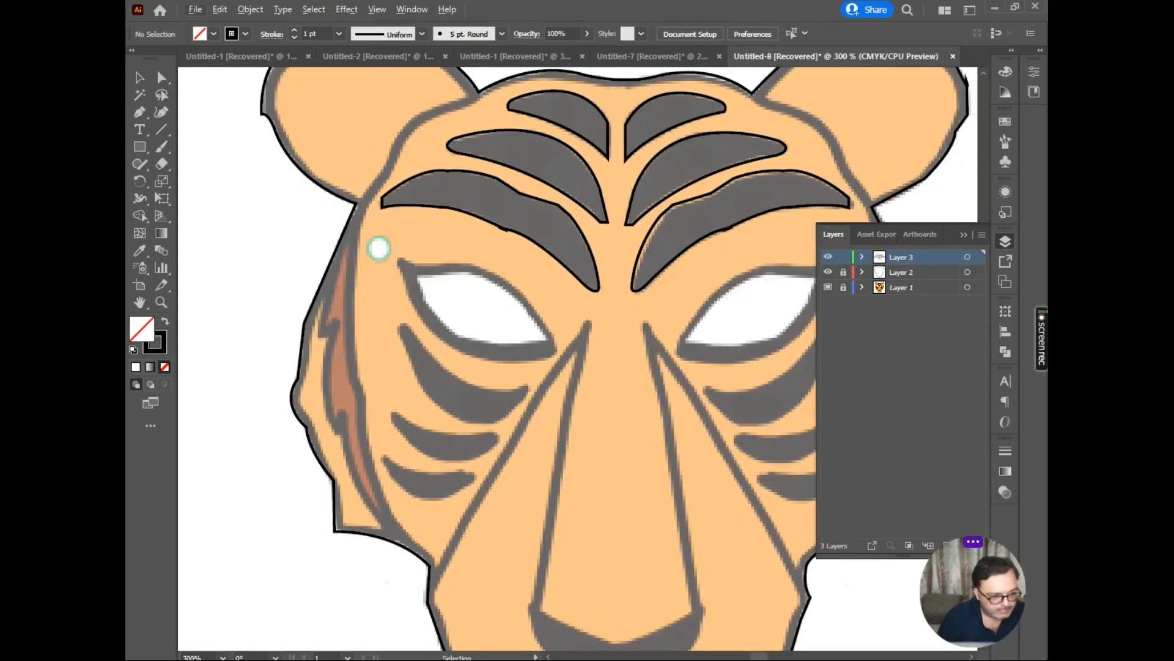
left_click(138, 115)
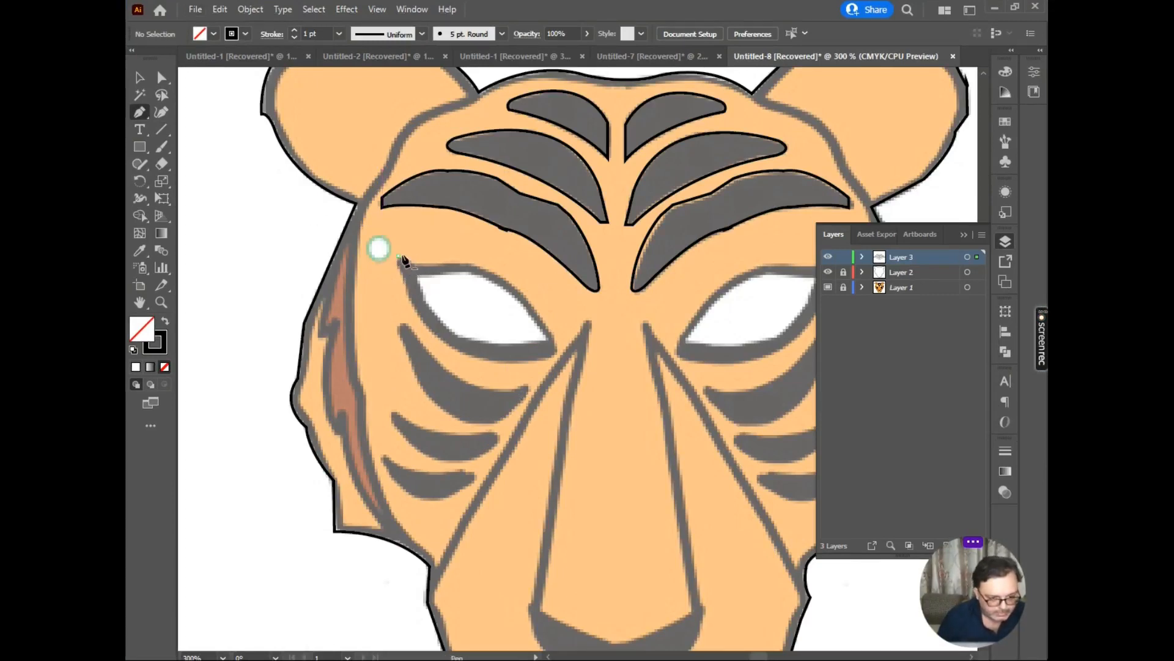
left_click(398, 256)
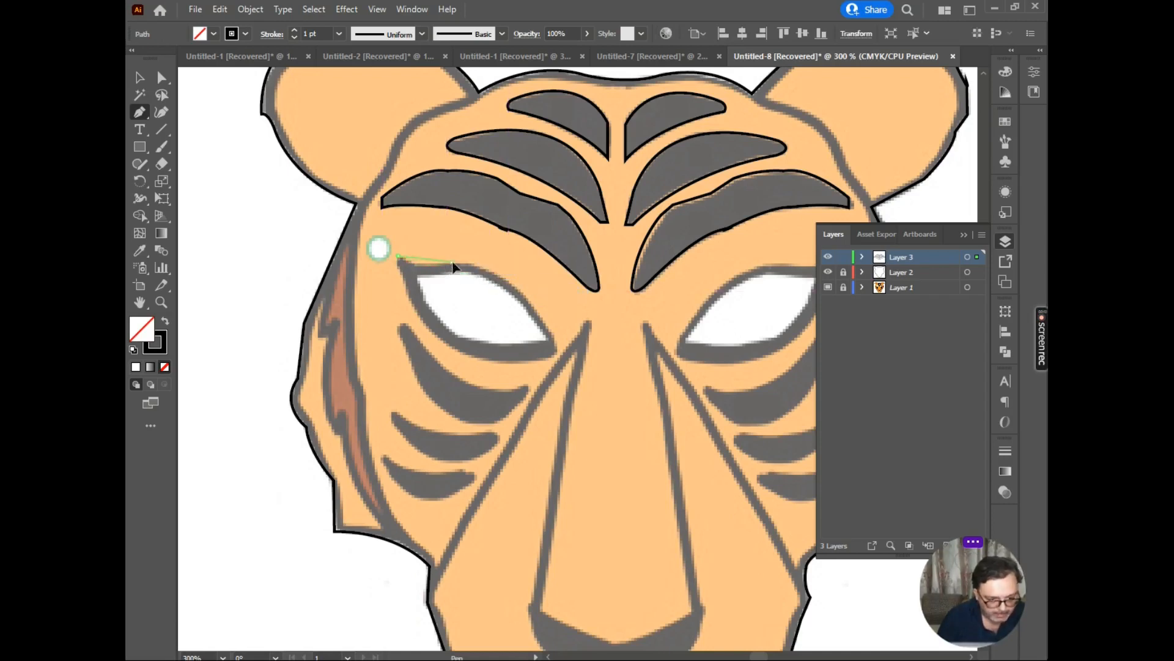
left_click(499, 257)
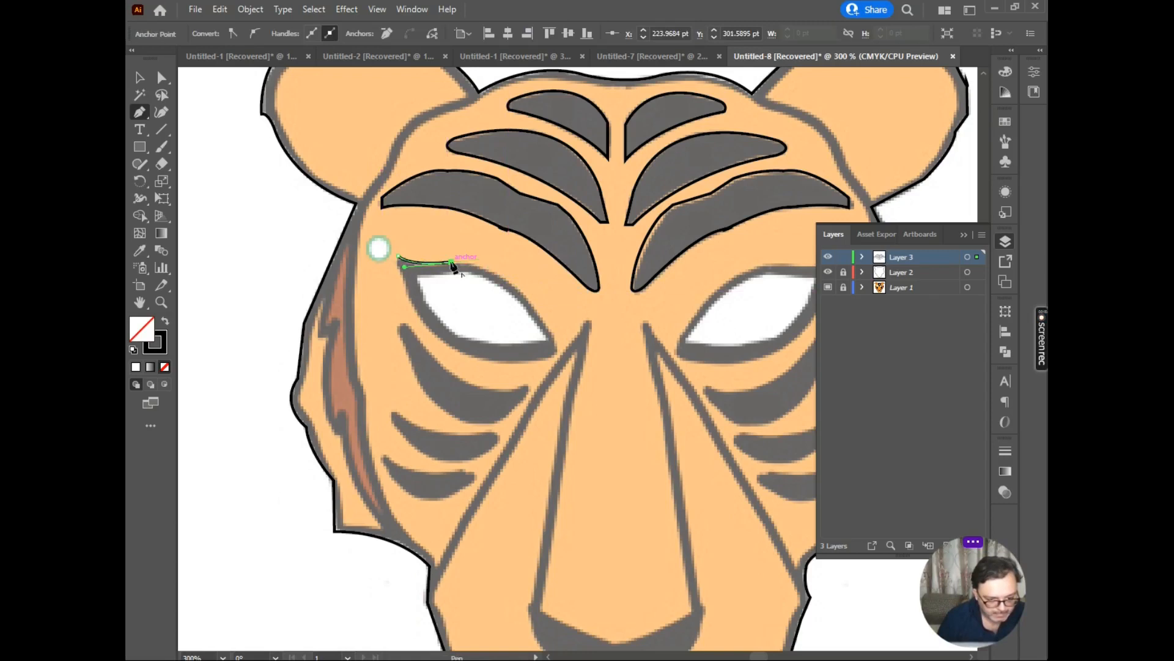
left_click_drag(558, 341, 554, 366)
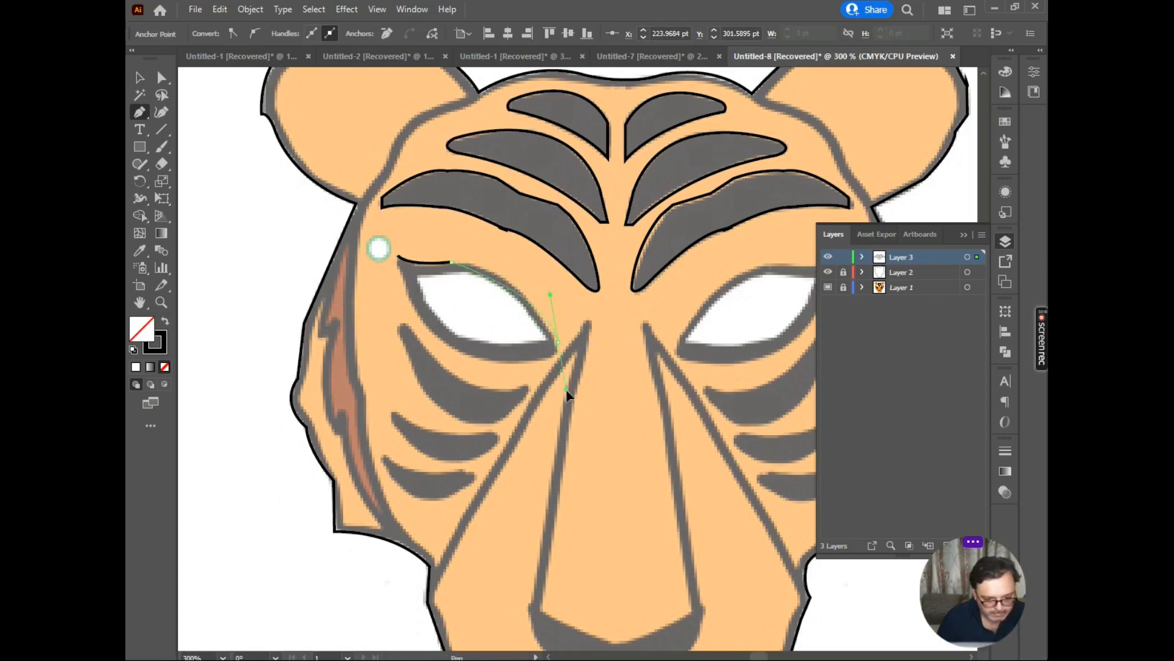
left_click_drag(606, 430, 609, 433)
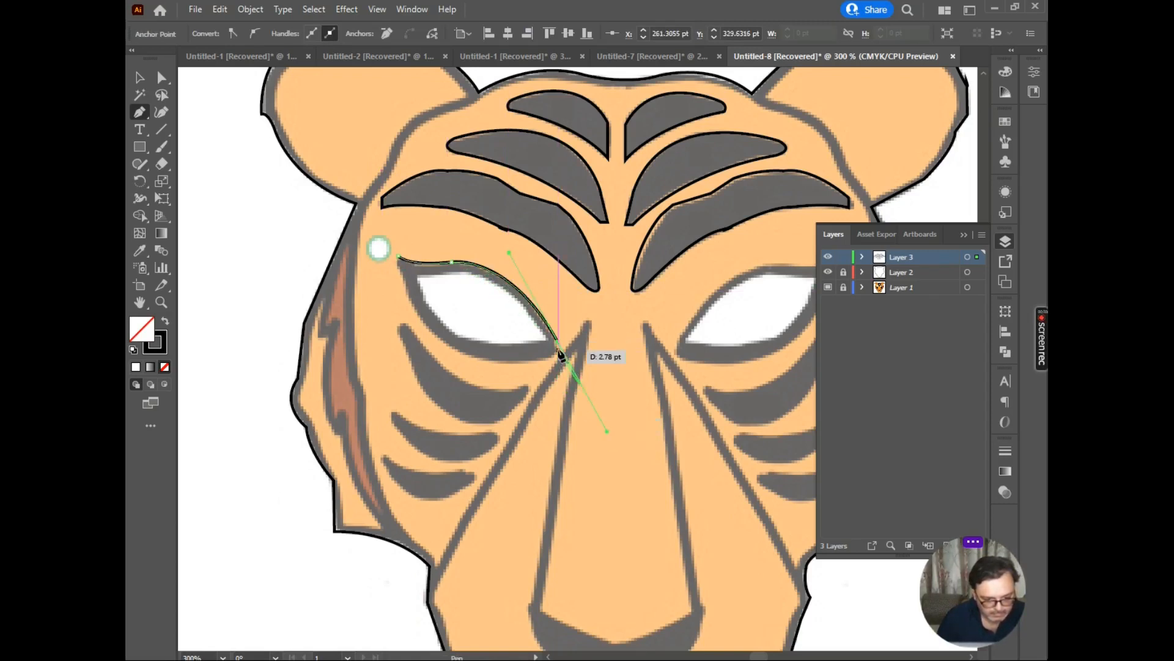
left_click(557, 342)
Step: Round the left eye's inner corner and trace the lower edge back to the outer corner to close the path
left_click_drag(542, 360, 521, 362)
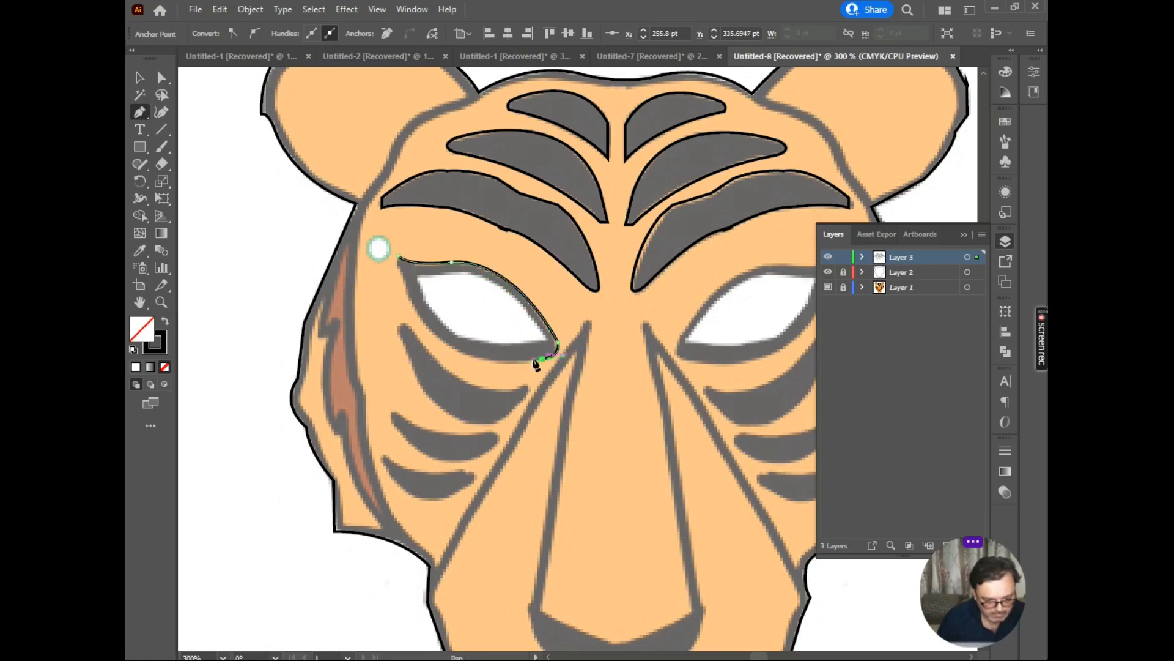
left_click(541, 360)
left_click_drag(403, 314, 366, 225)
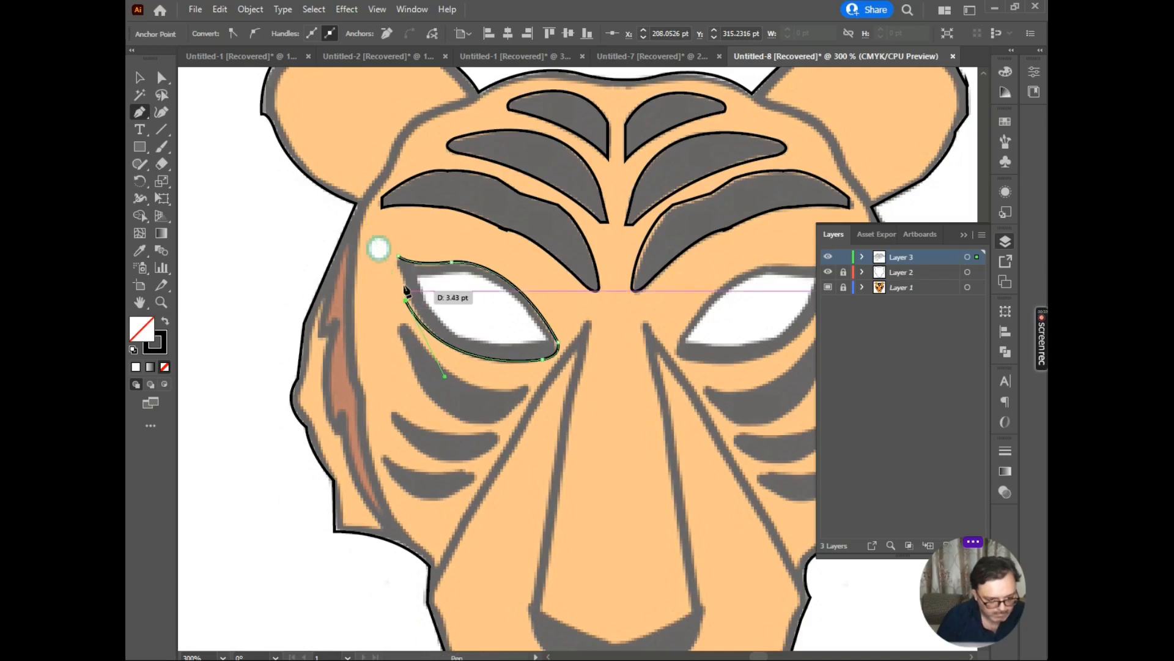
left_click(399, 270)
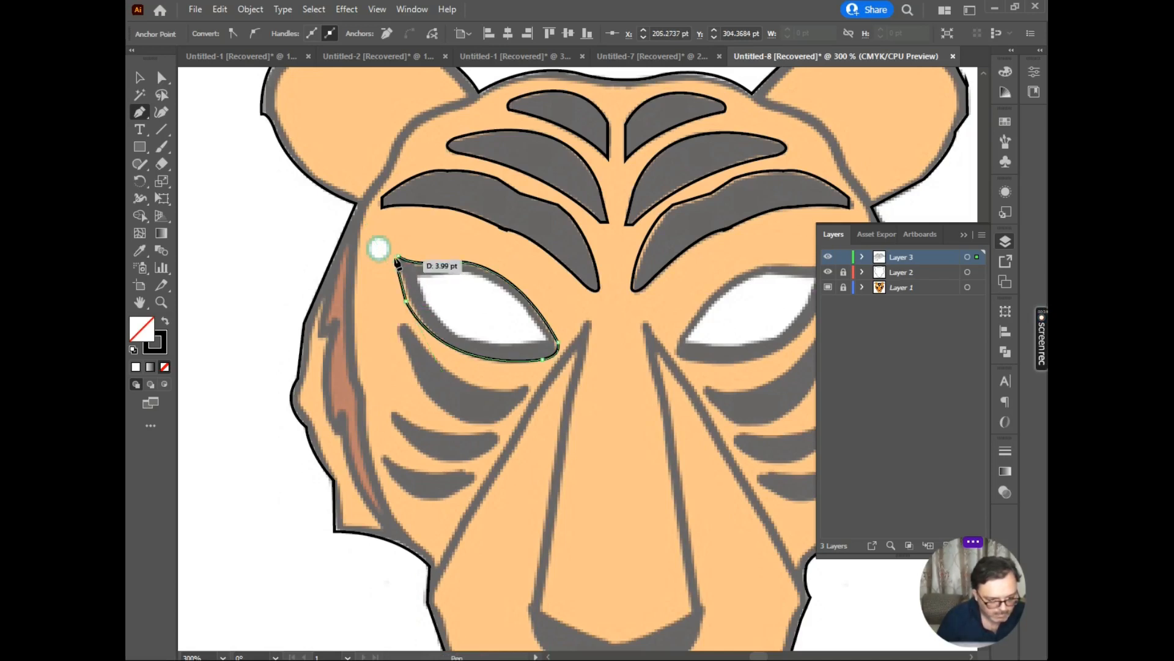
left_click(399, 255)
left_click_drag(402, 256, 406, 256)
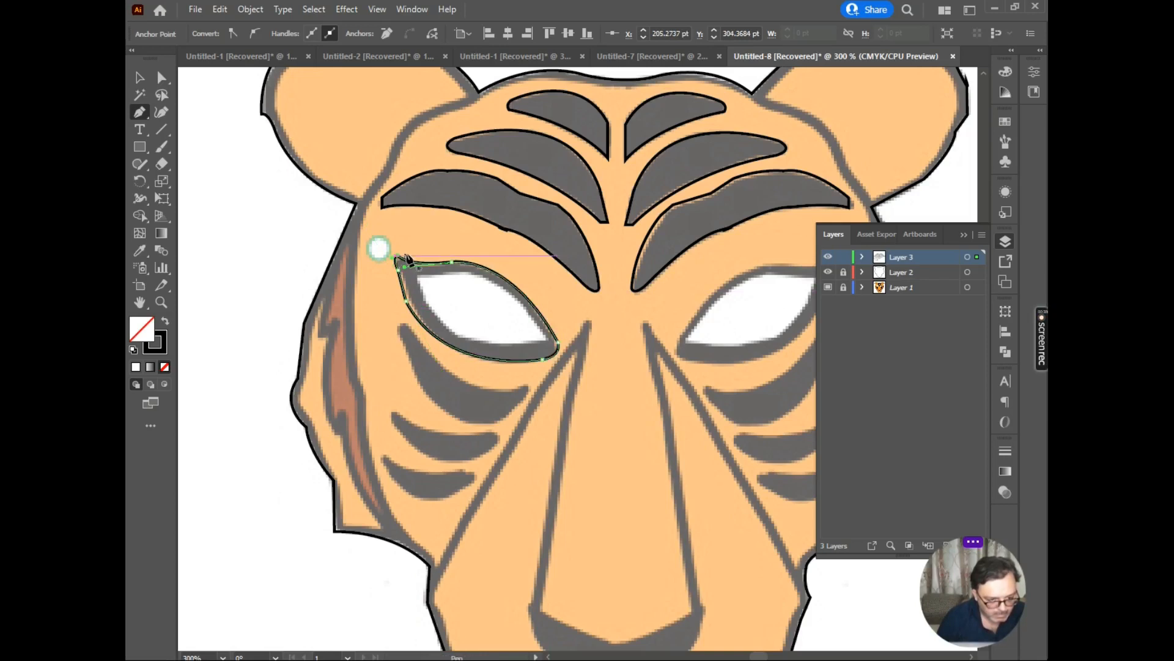
Step: Try to make a reflected copy of the left eye outline across the vertical axis
key("v")
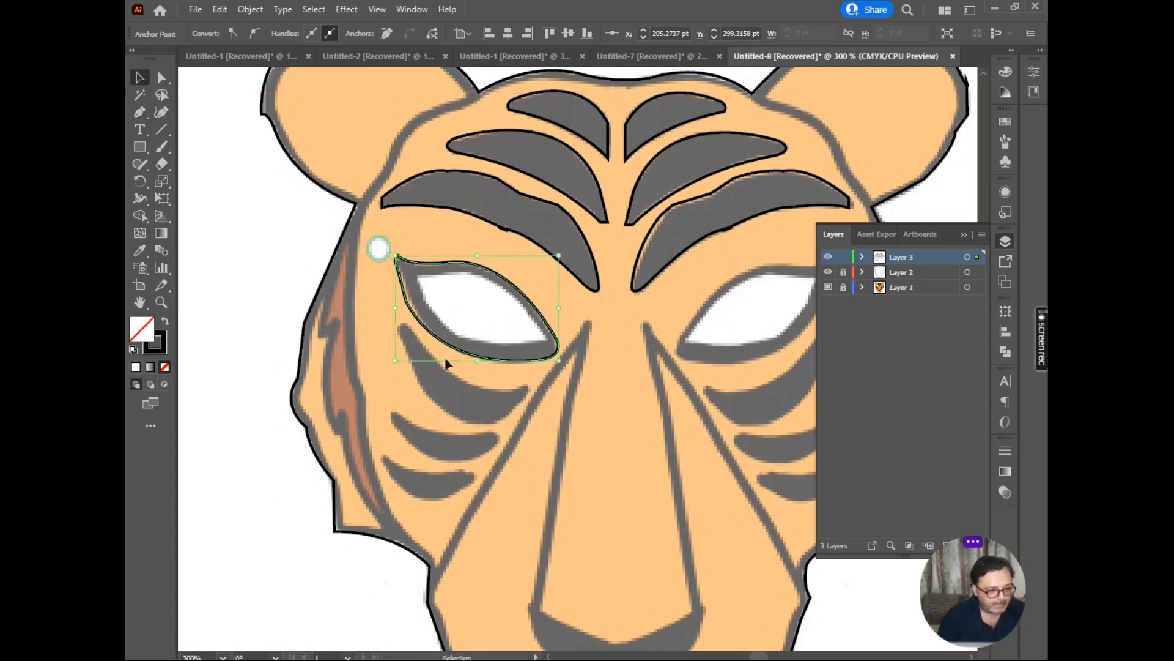
right_click(534, 322)
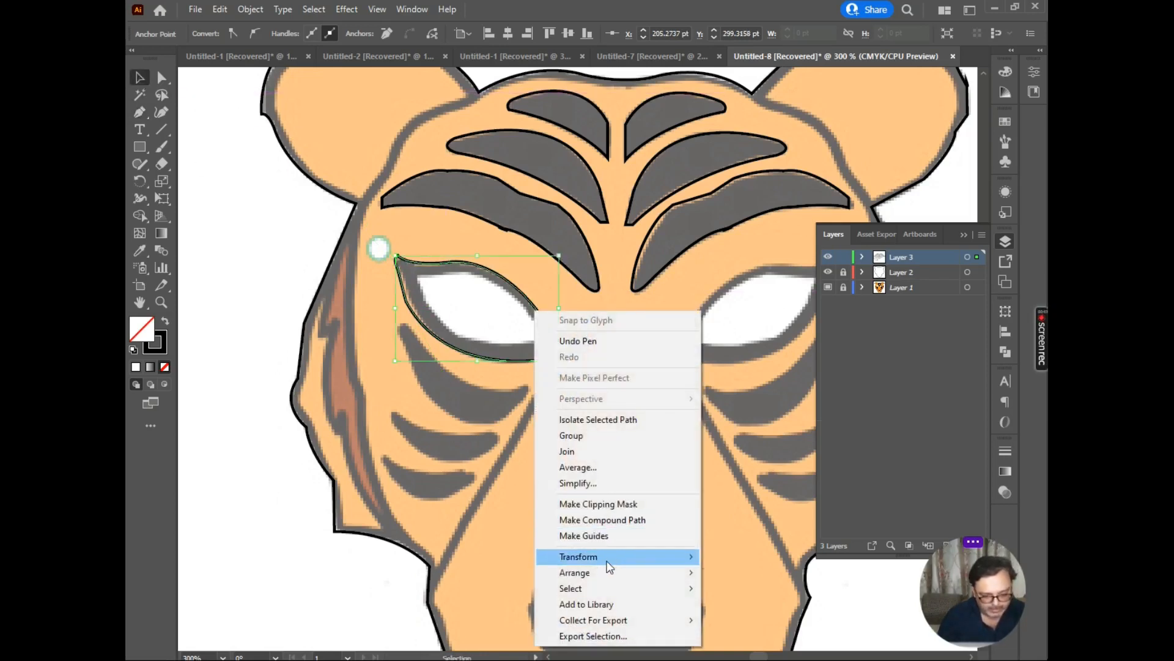
mouse_move(609, 558)
left_click(742, 482)
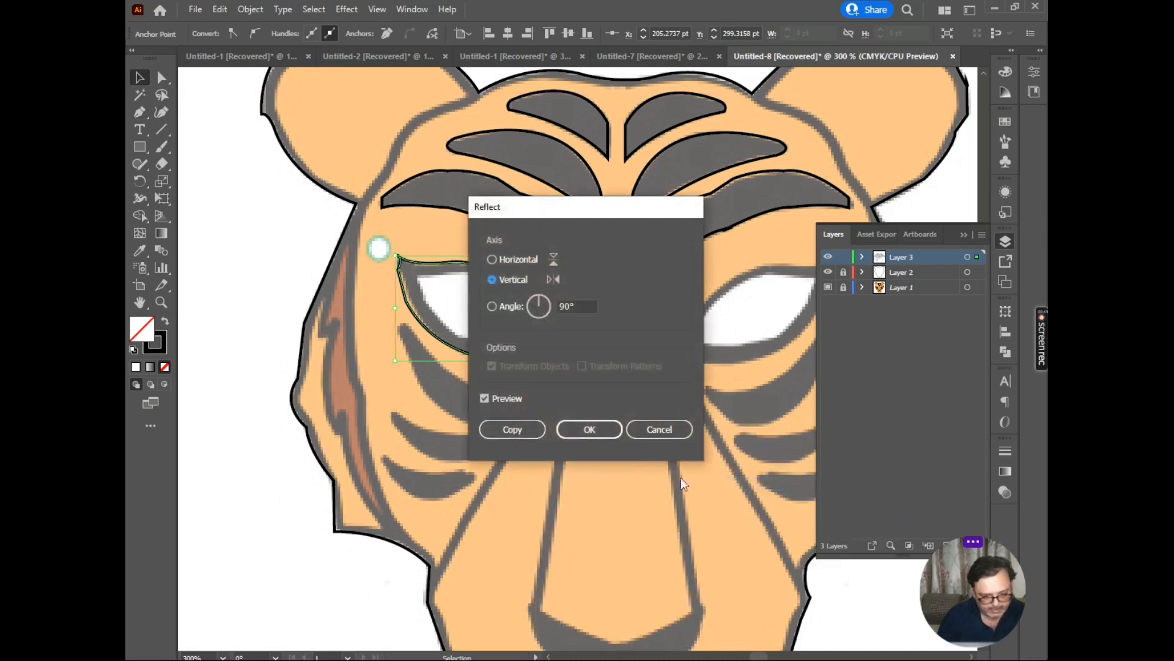
left_click(509, 429)
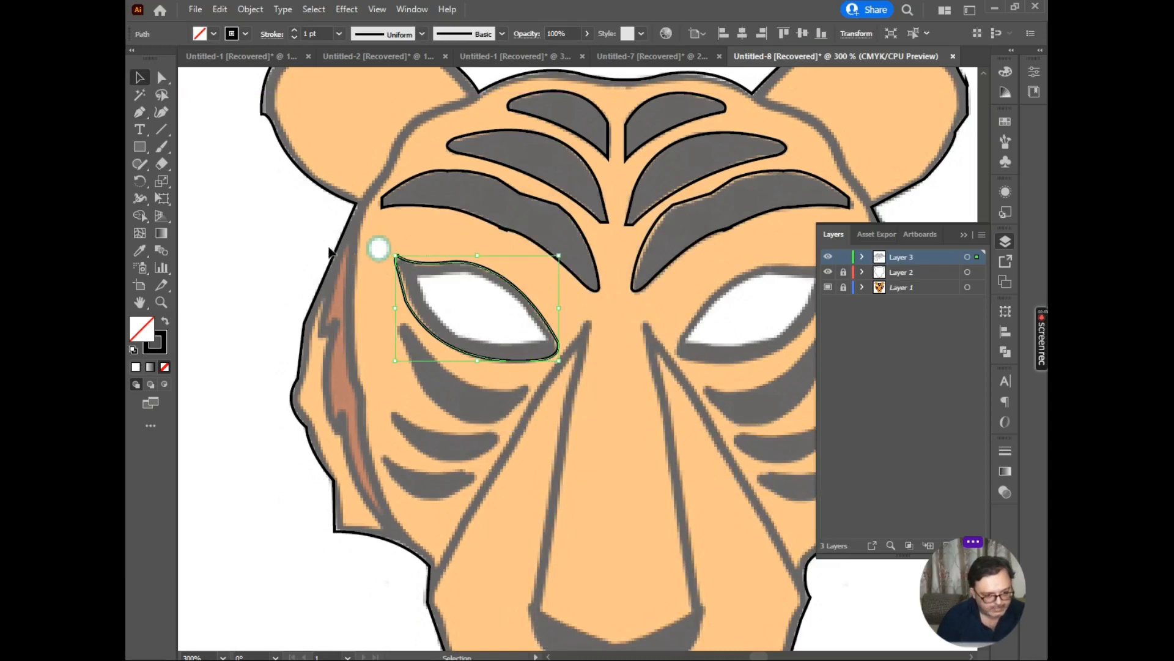
Step: Reflect a copy of the left eye's outer outline across the vertical axis and place it over the right eye
right_click(409, 268)
mouse_move(516, 509)
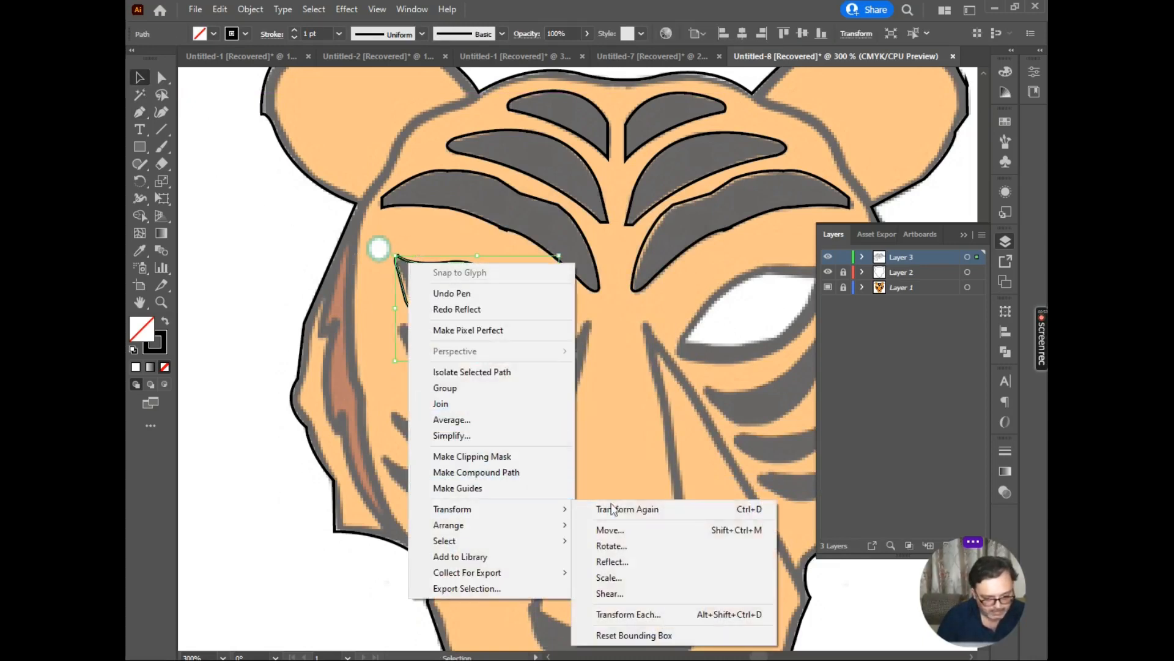
left_click(647, 560)
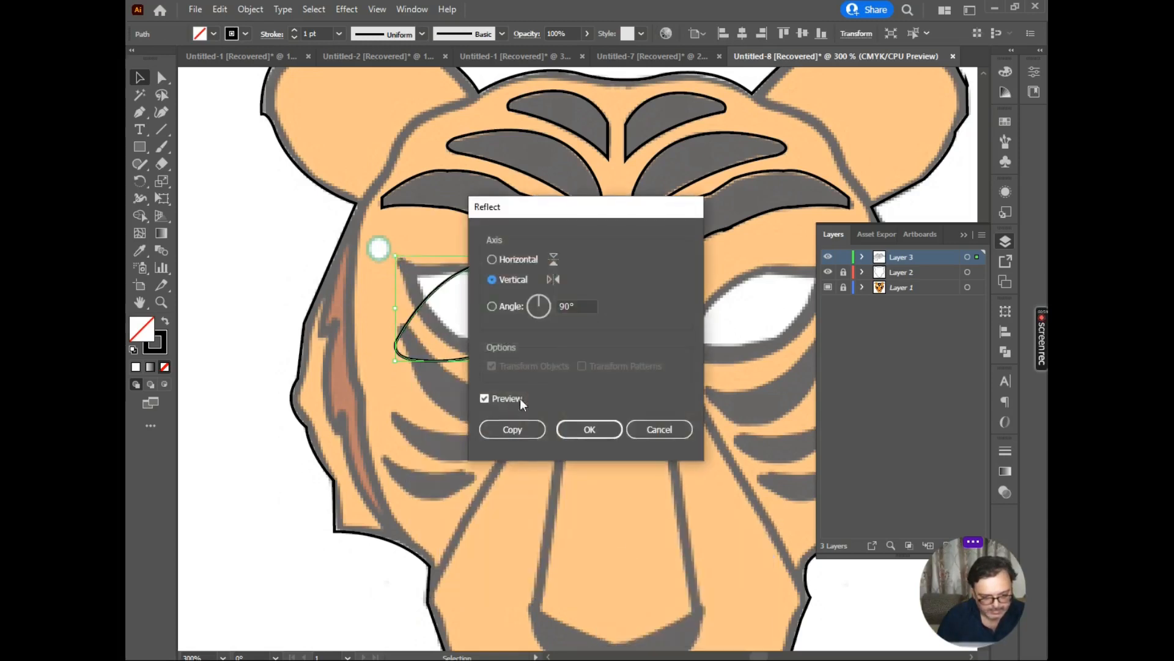
left_click(508, 429)
left_click_drag(446, 366, 719, 366)
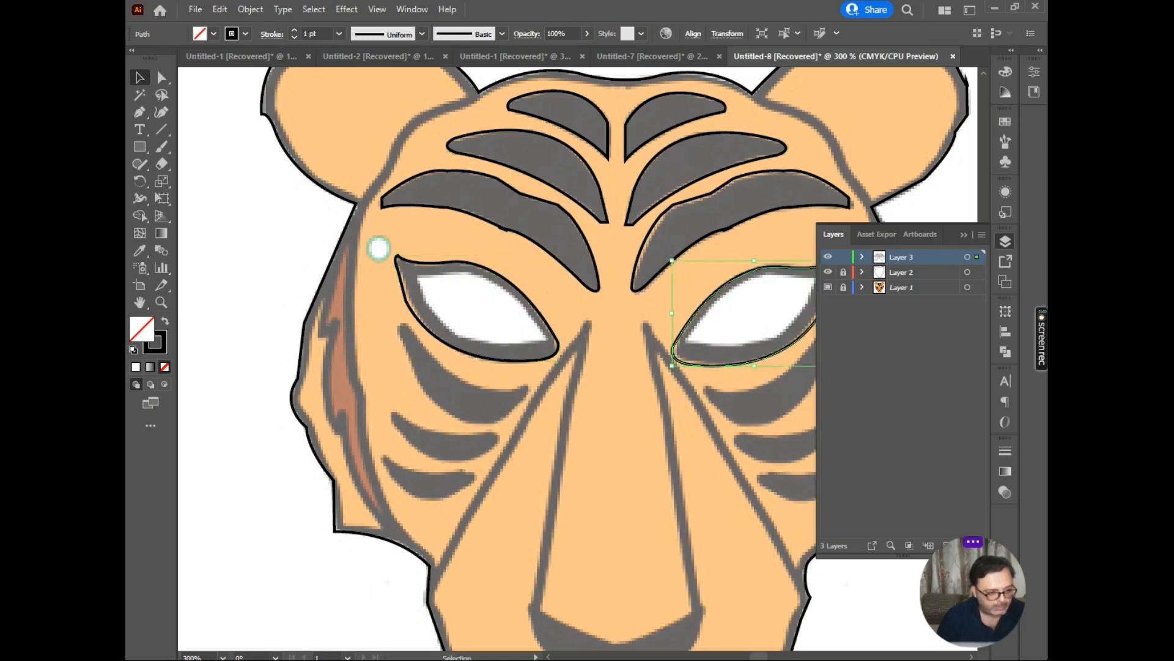
Step: Trace the white opening of the left eye with the Pen tool as a closed path inside the outer outline
left_click(137, 116)
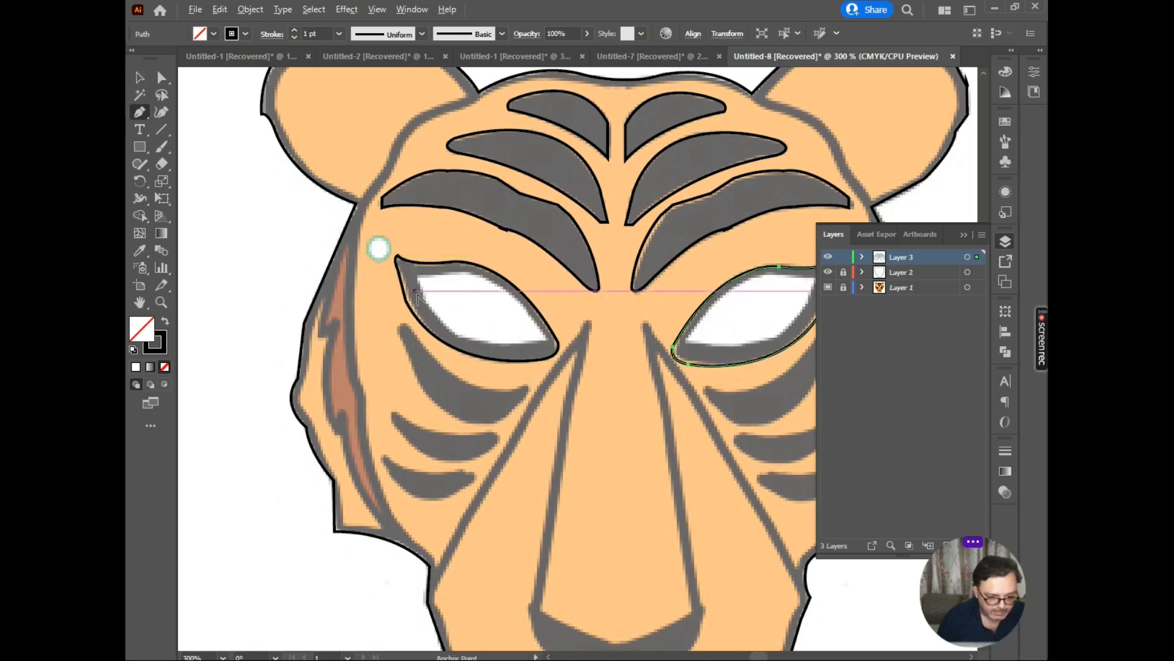
scroll(428, 287, "up", 3)
left_click(416, 250)
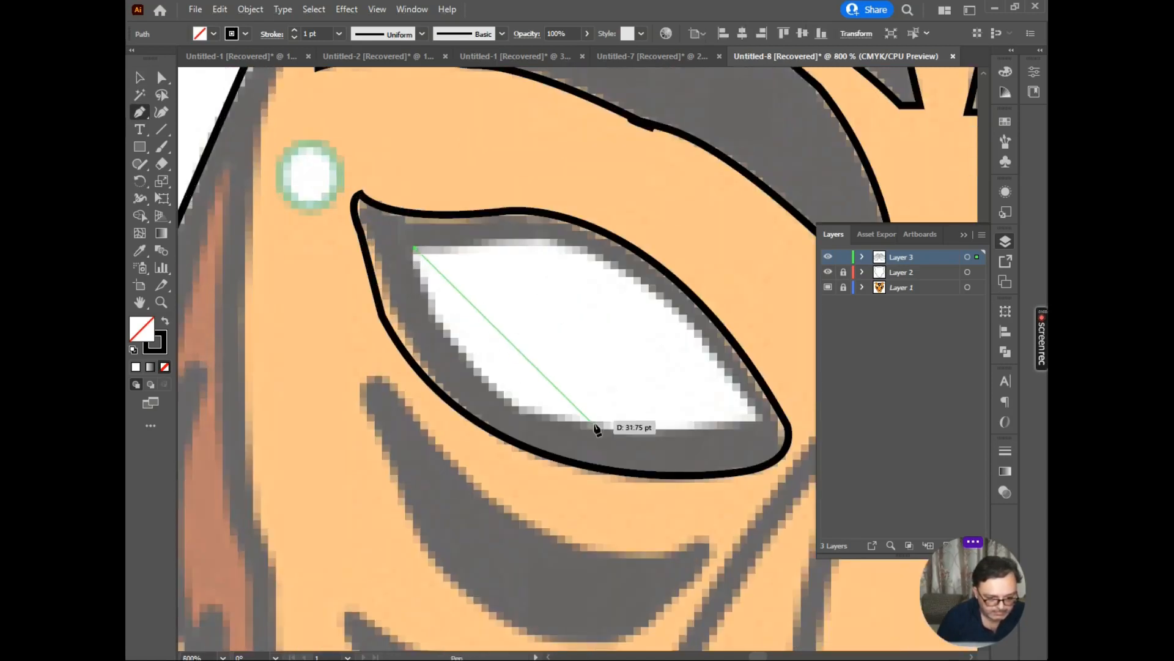
mouse_move(594, 422)
left_mouse_down()
mouse_move(735, 451)
mouse_move(759, 437)
mouse_move(602, 425)
mouse_move(764, 427)
mouse_move(603, 432)
left_mouse_up()
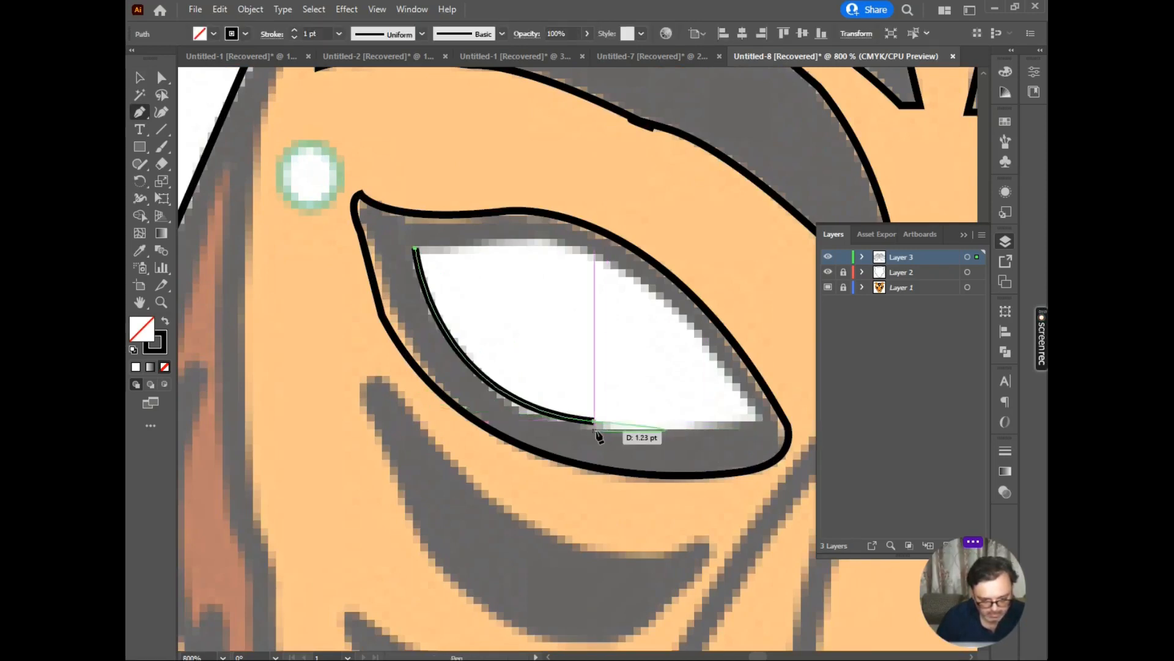
left_click(595, 422)
left_click(761, 421)
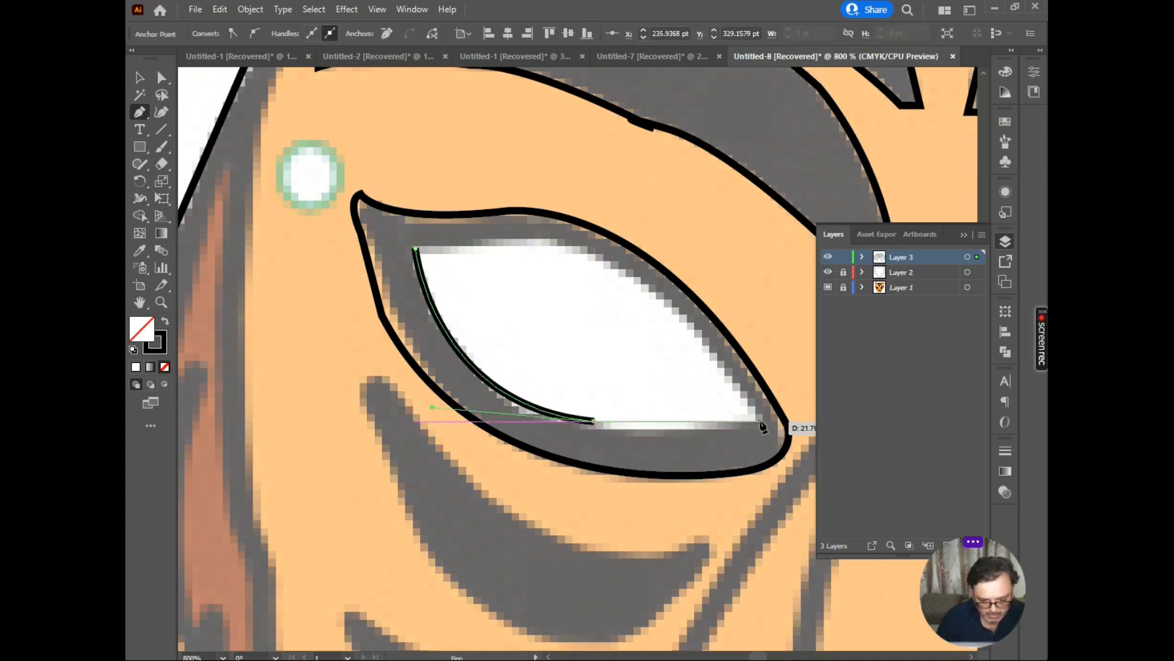
left_click_drag(761, 424, 411, 213)
left_click(548, 243)
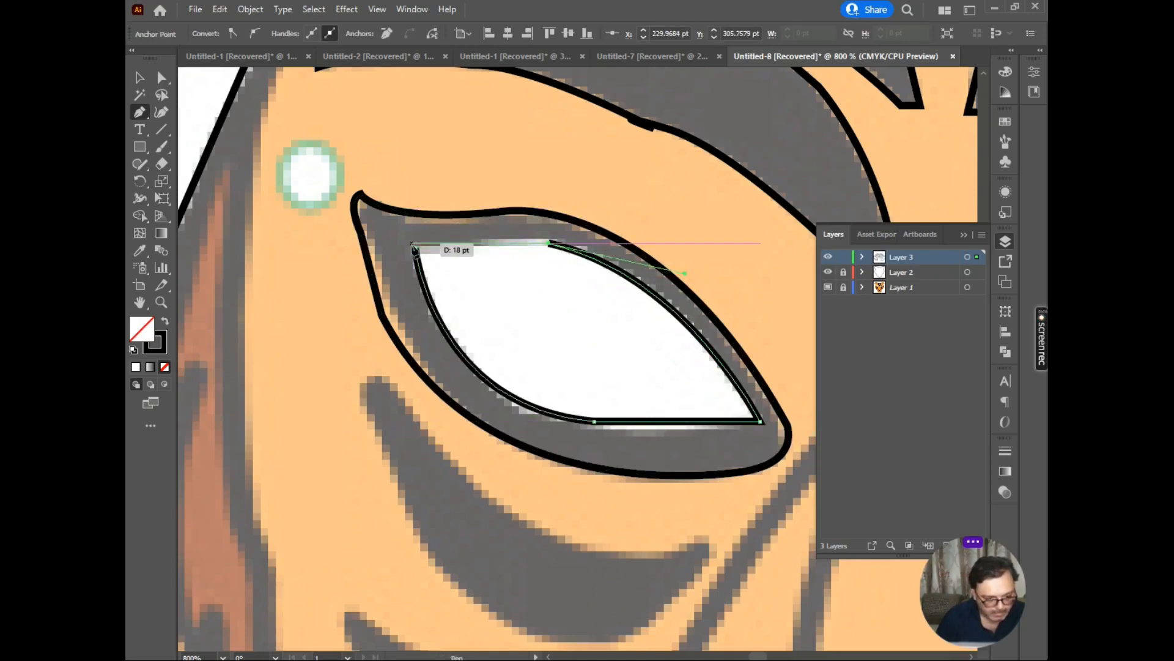
left_click(413, 247)
scroll(484, 284, "down", 1)
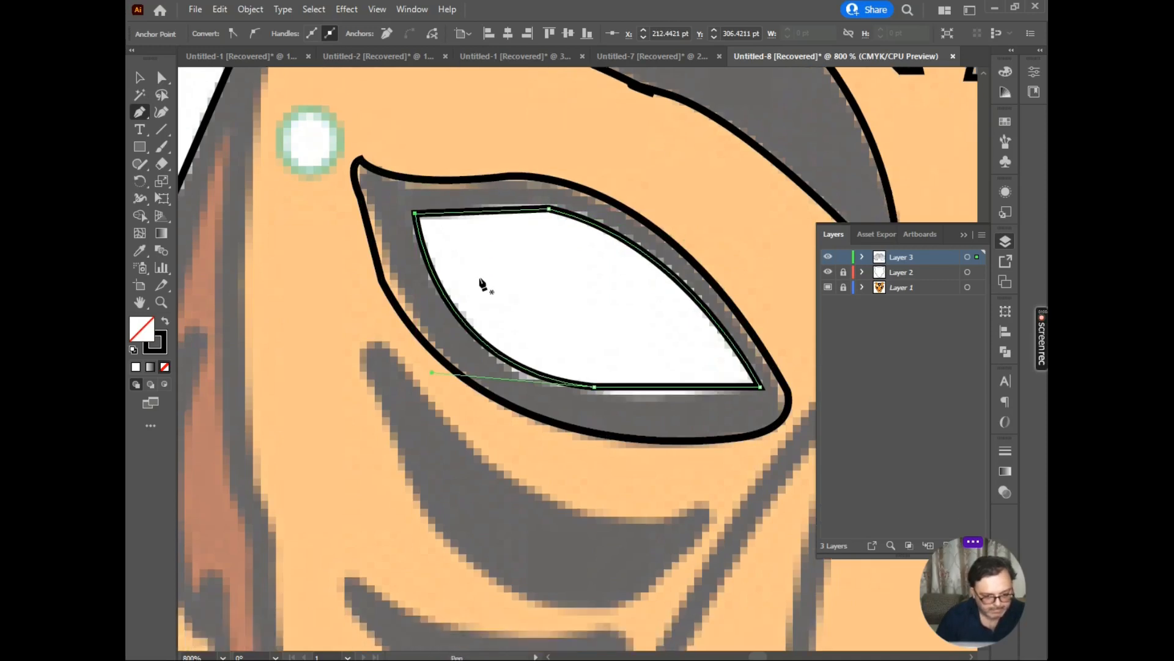
key("super")
scroll(394, 212, "down", 1)
left_click(637, 137)
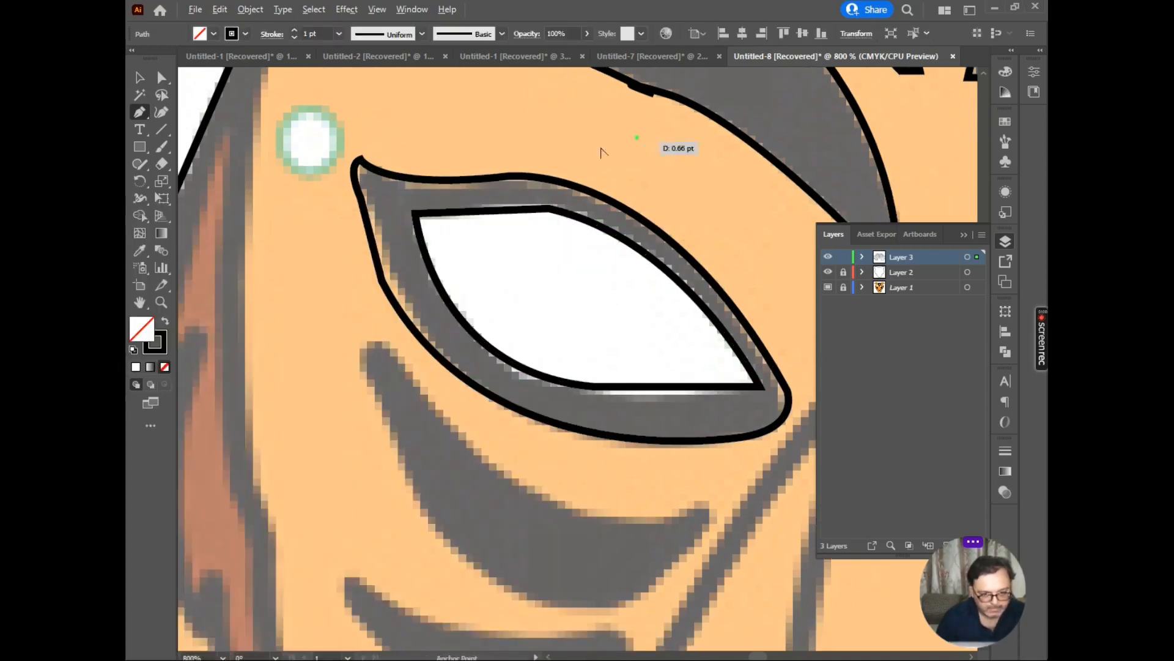
scroll(601, 151, "down", 3)
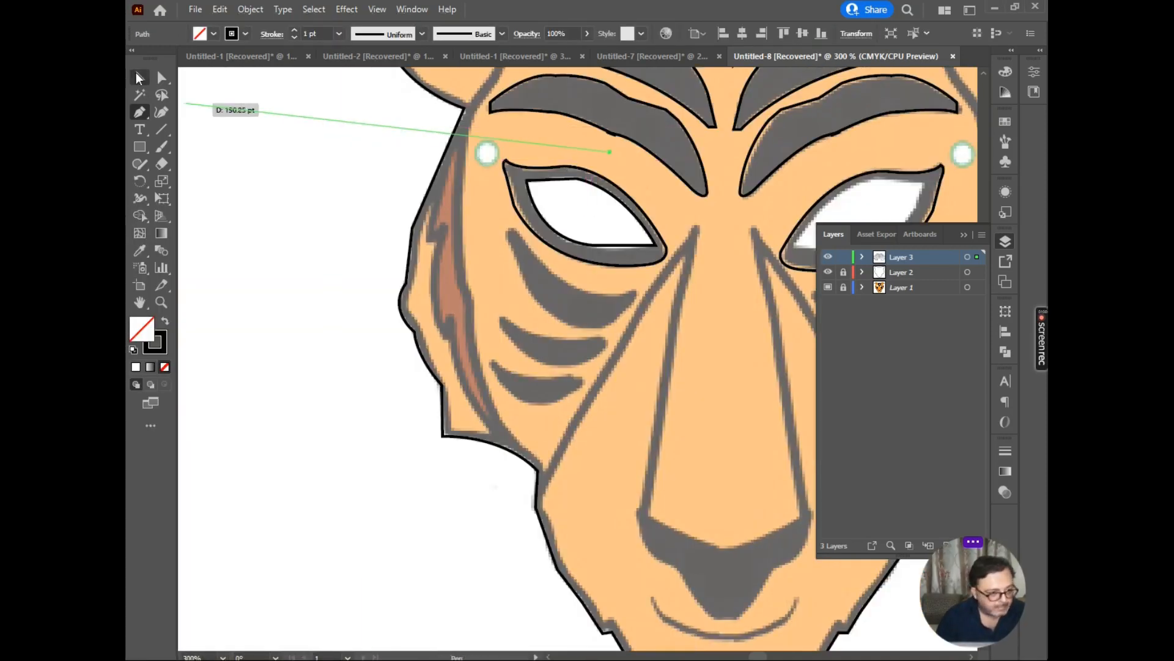
Step: Create a copy of the left eye's inner outline reflected across the vertical axis
left_click(139, 77)
left_click(497, 208)
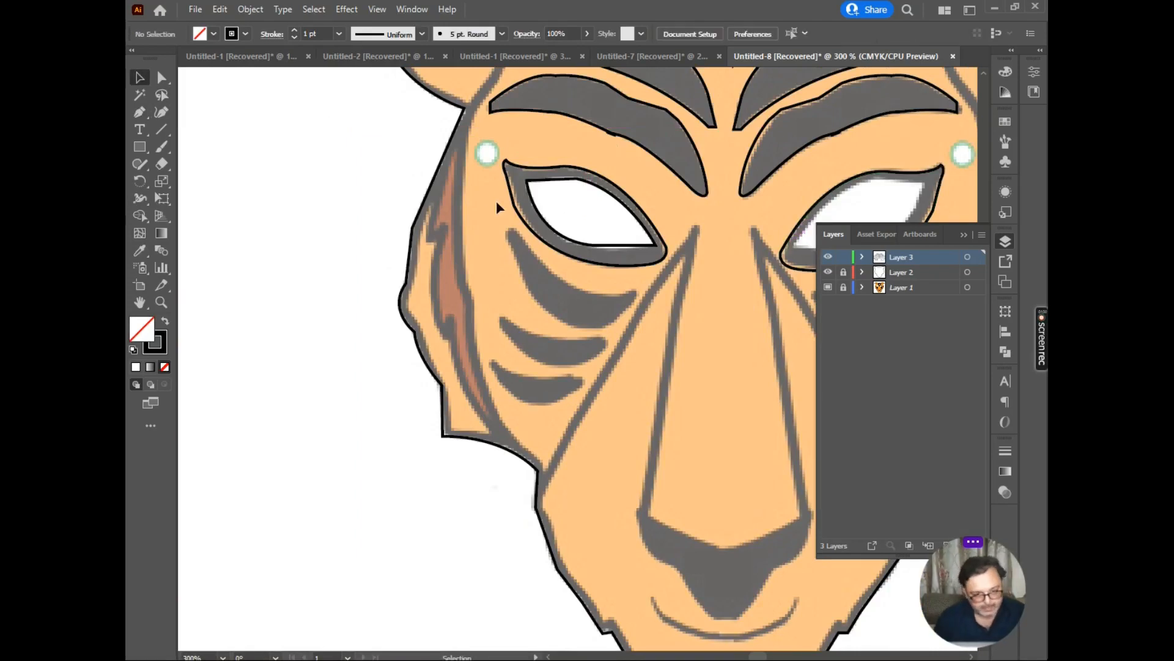
left_click(545, 182)
right_click(545, 182)
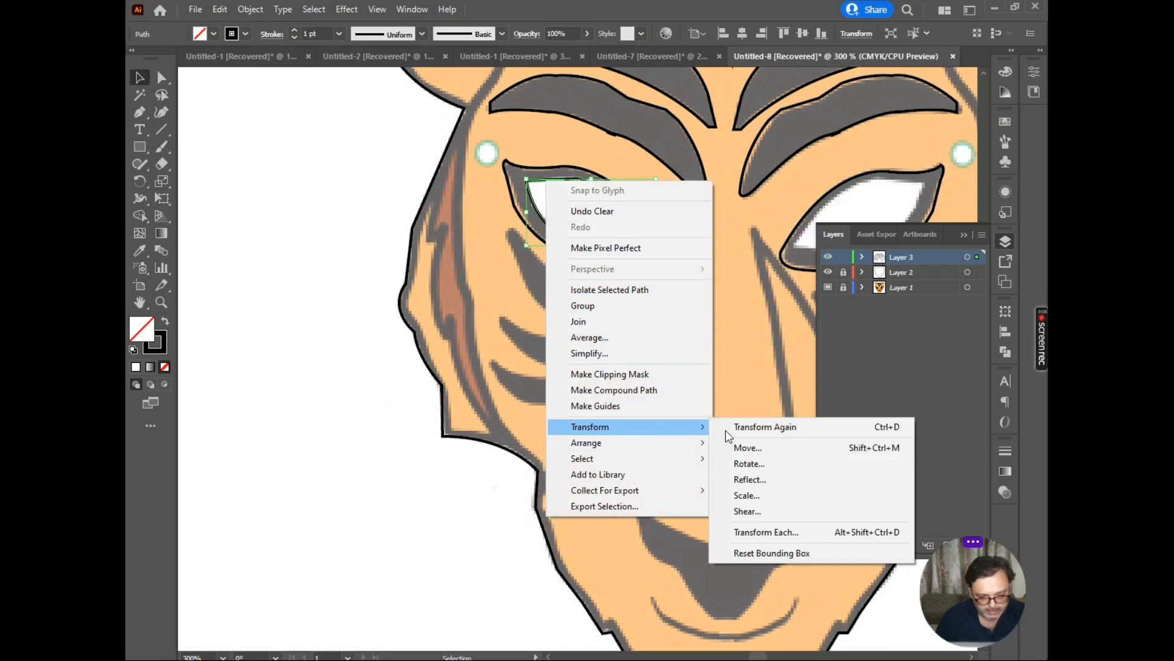
left_click(765, 480)
left_click(526, 428)
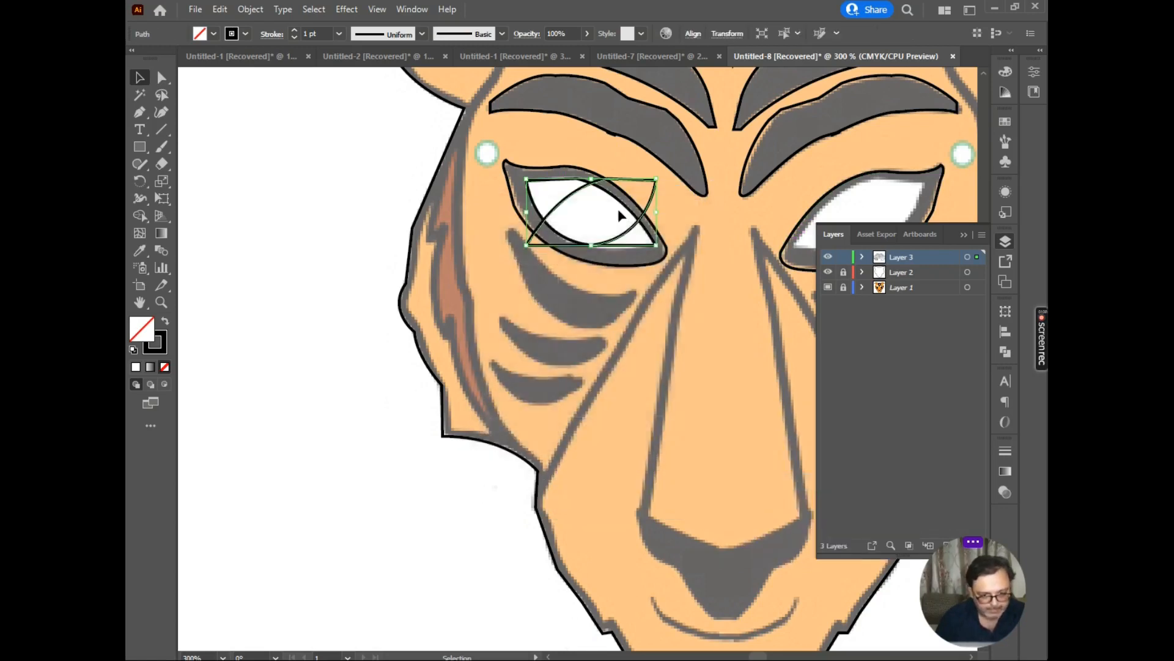
Step: Move the Layers panel off the tiger's right eye to the blank area beside the left cheek
left_click_drag(629, 231, 863, 237)
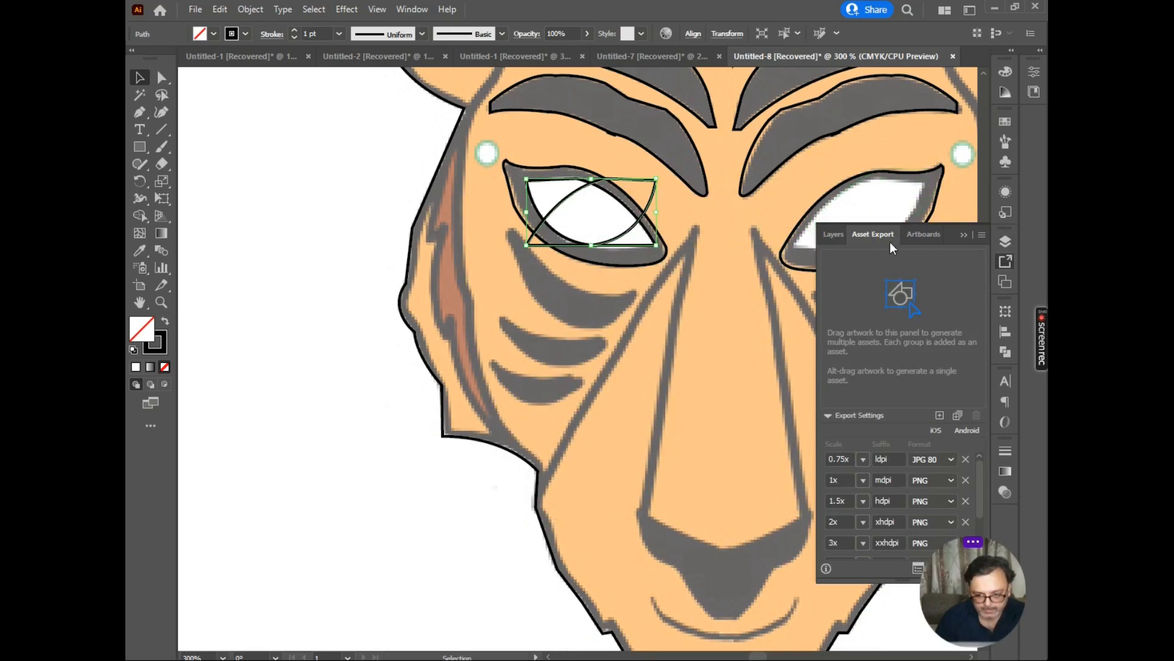
left_click(838, 236)
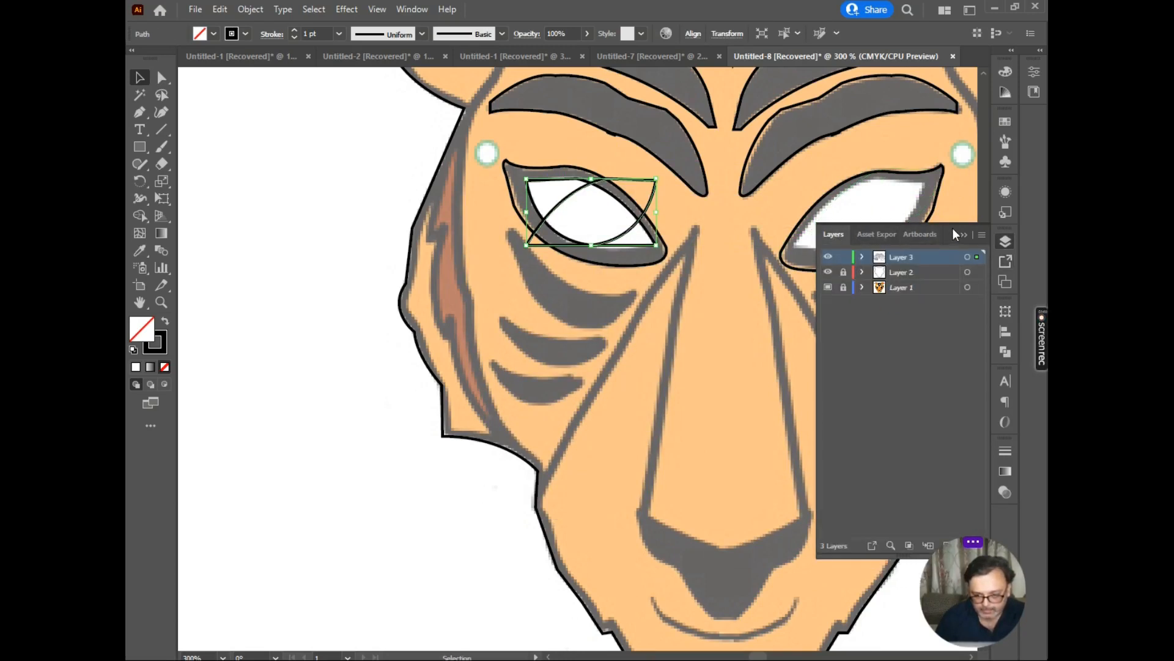
left_click_drag(952, 227, 365, 166)
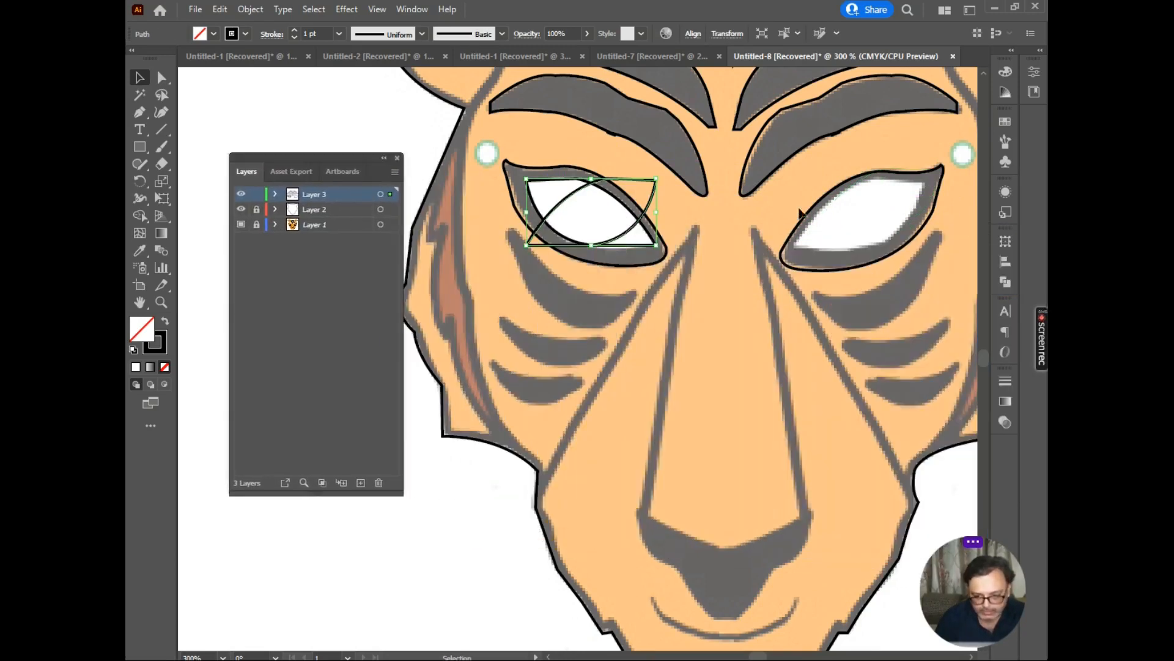
Step: Move the mirrored inner outline onto the right eye and align it with the white opening
left_click_drag(635, 230, 910, 243)
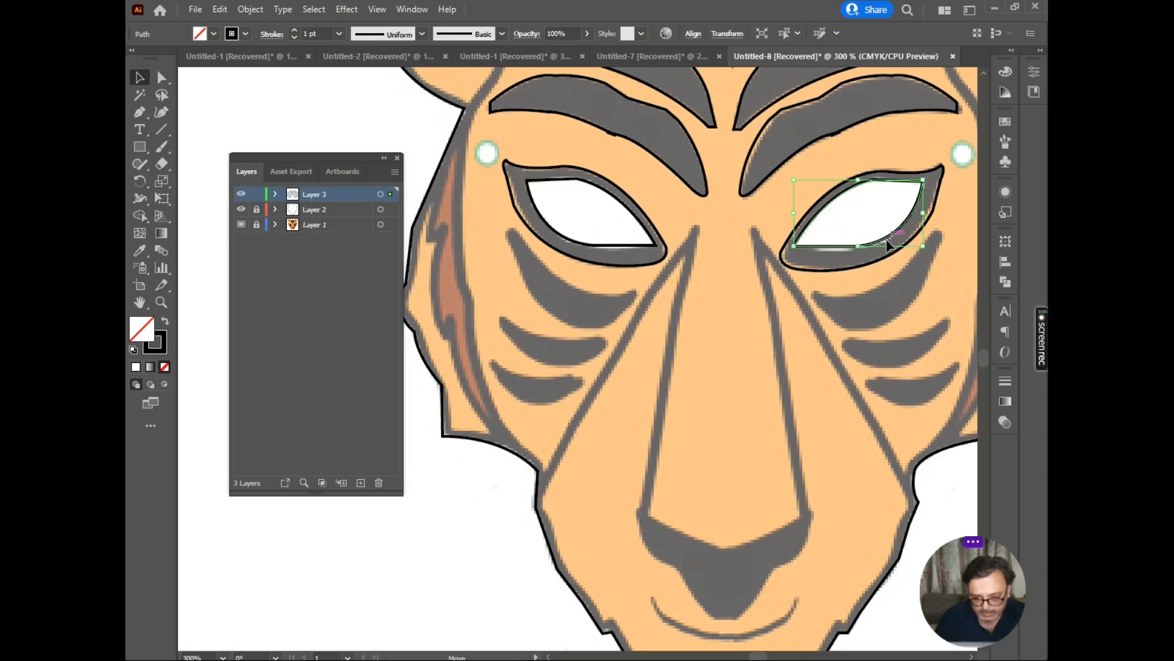
left_click_drag(886, 239, 887, 244)
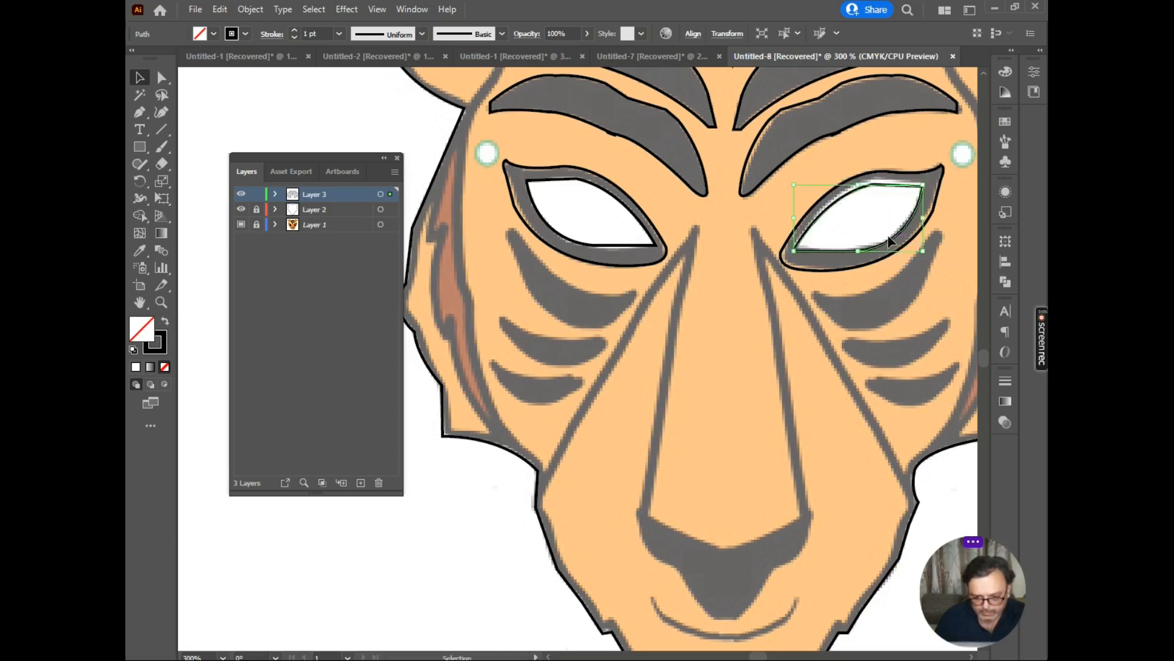
left_click_drag(848, 196, 849, 186)
Step: Trace the lower edge of the top cheek stripe under the left eye with the Pen tool, from outer to inner tip
scroll(837, 230, "down", 2, "alt")
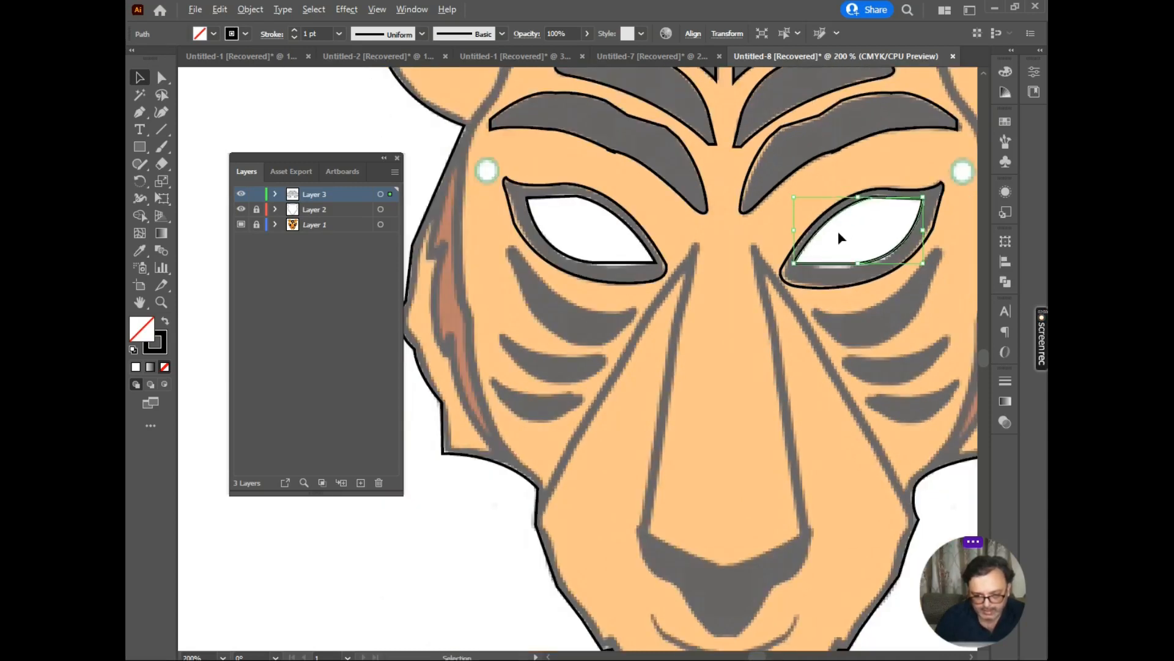
scroll(738, 291, "up", 3, "alt")
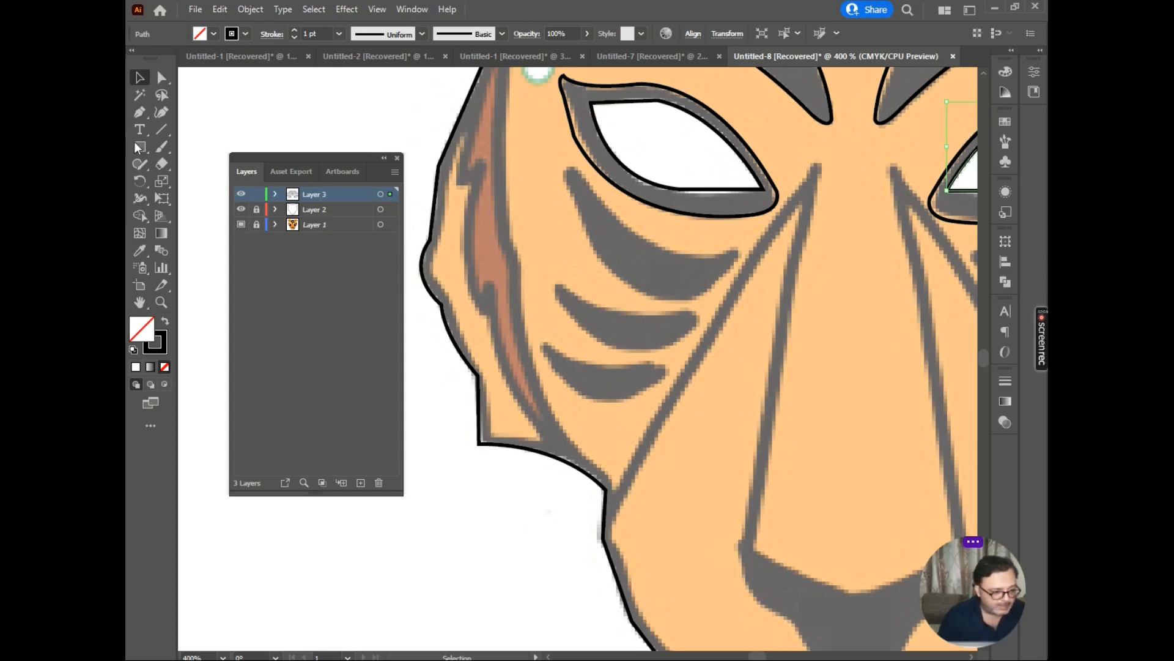
left_click(139, 112)
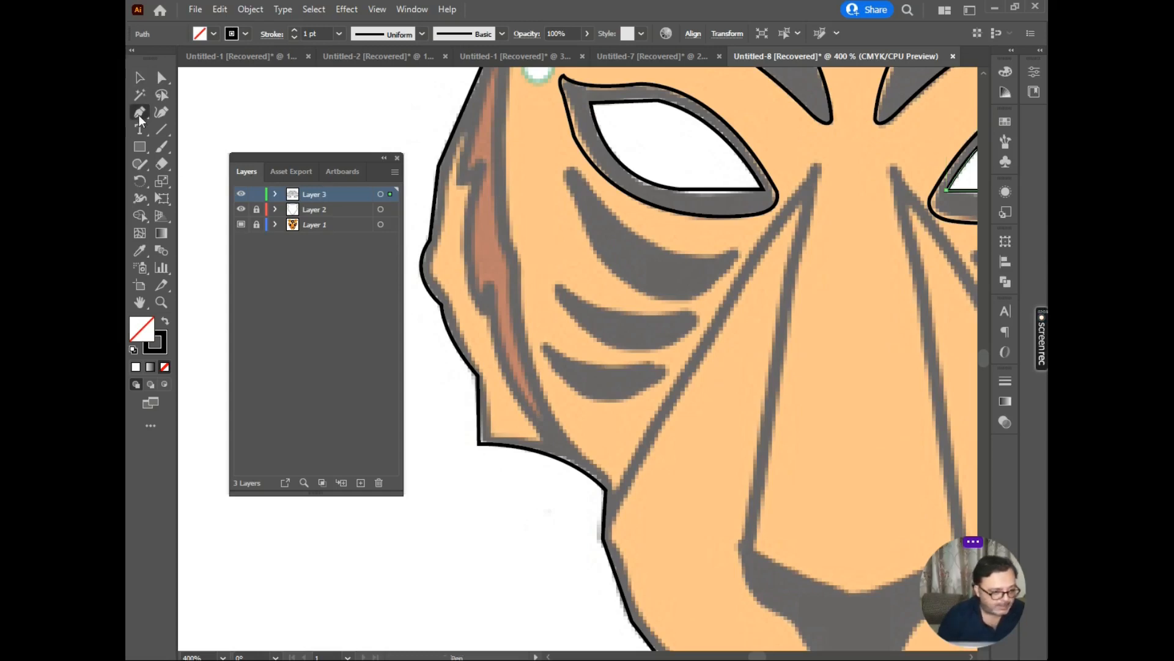
left_click(562, 175)
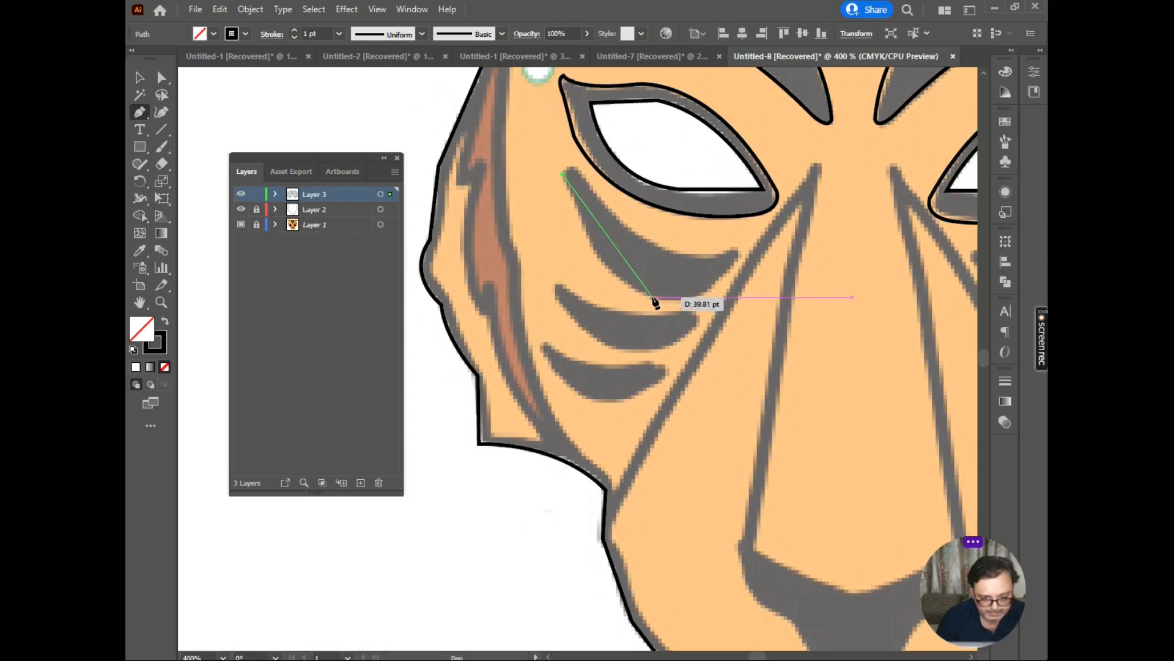
left_click_drag(653, 298, 721, 311)
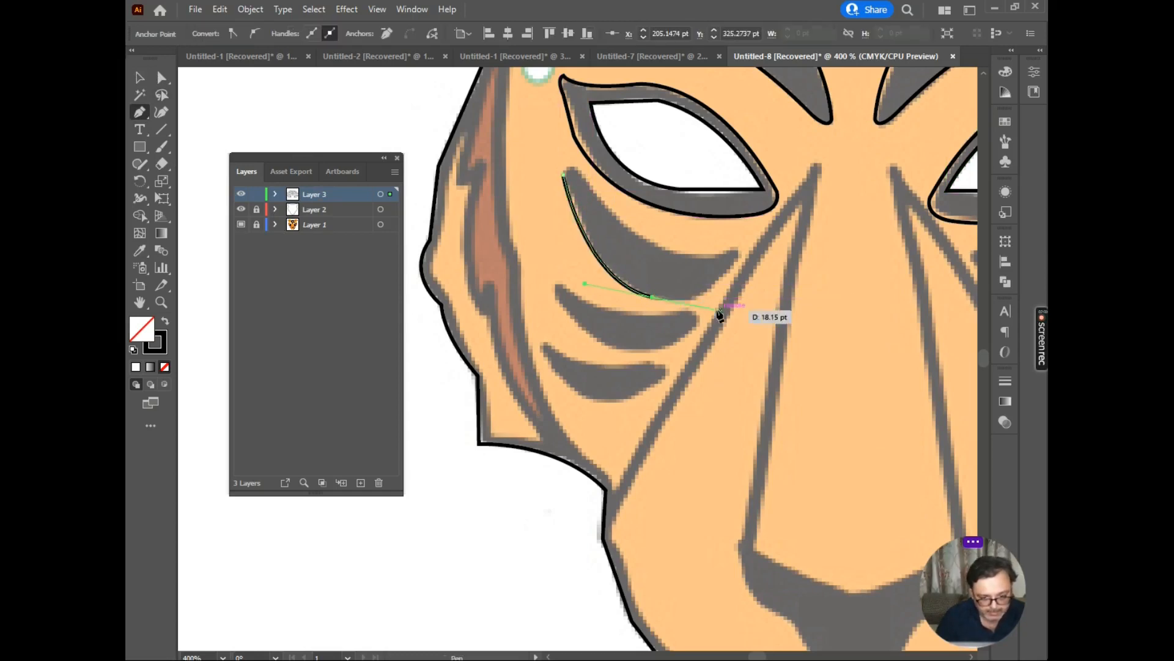
left_click(653, 297)
left_click_drag(742, 255, 780, 196)
left_click(742, 255)
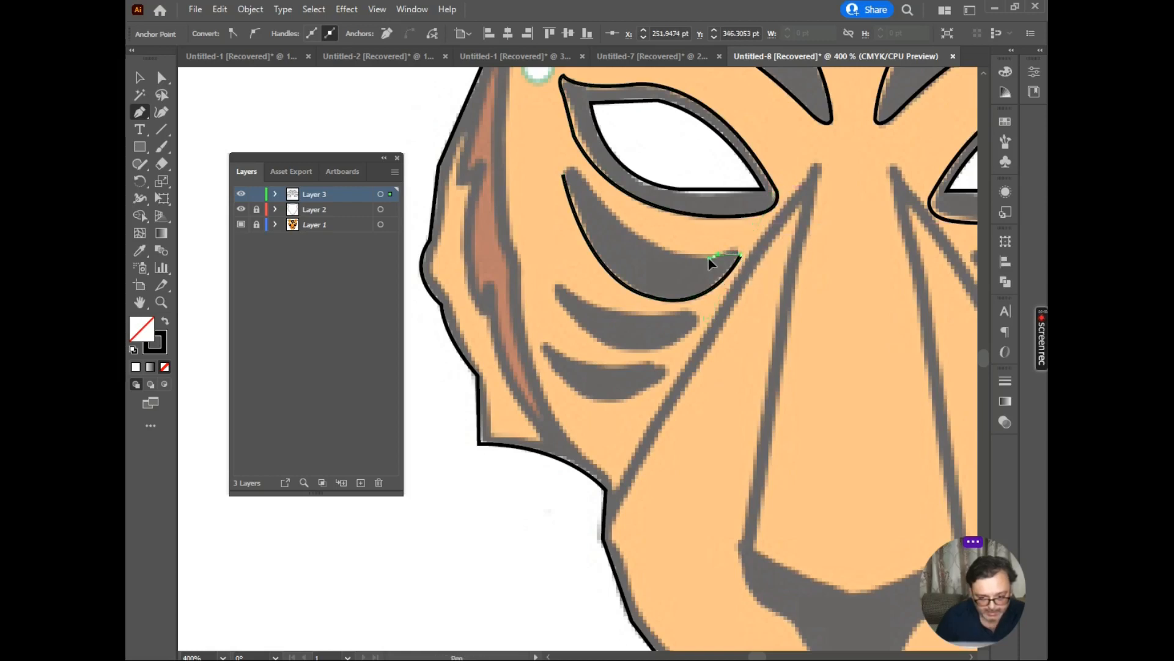
Step: Trace the rounded inner tip and upper edge of the top left cheek stripe and close the path around its outer tip
left_click_drag(683, 272, 682, 269)
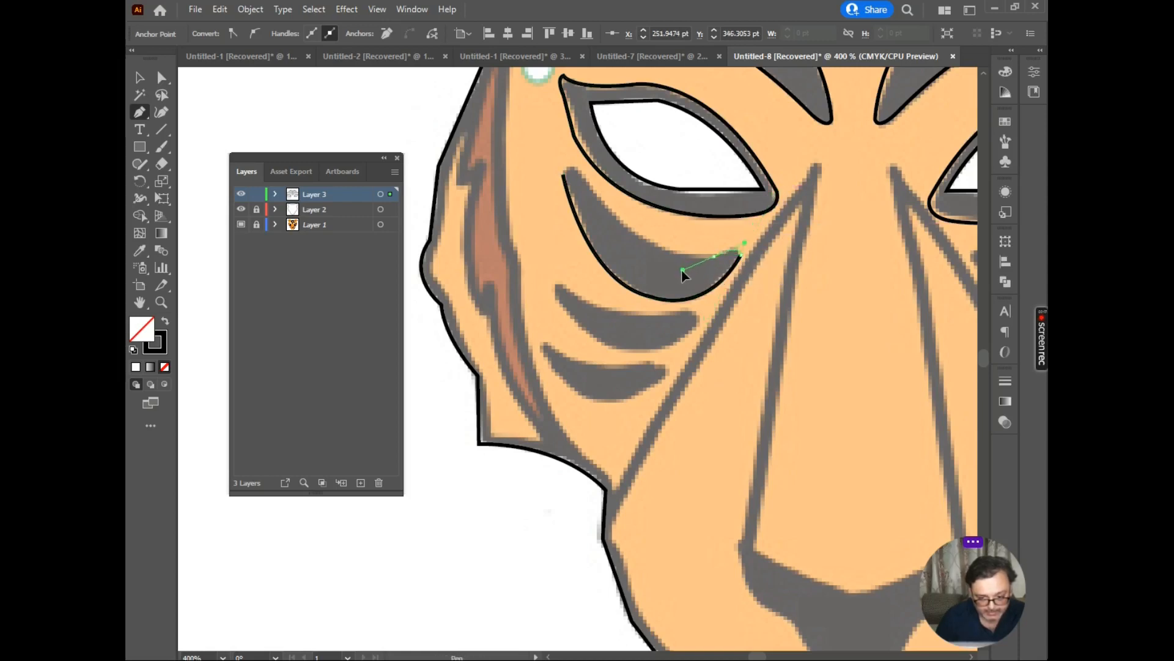
left_click(714, 255)
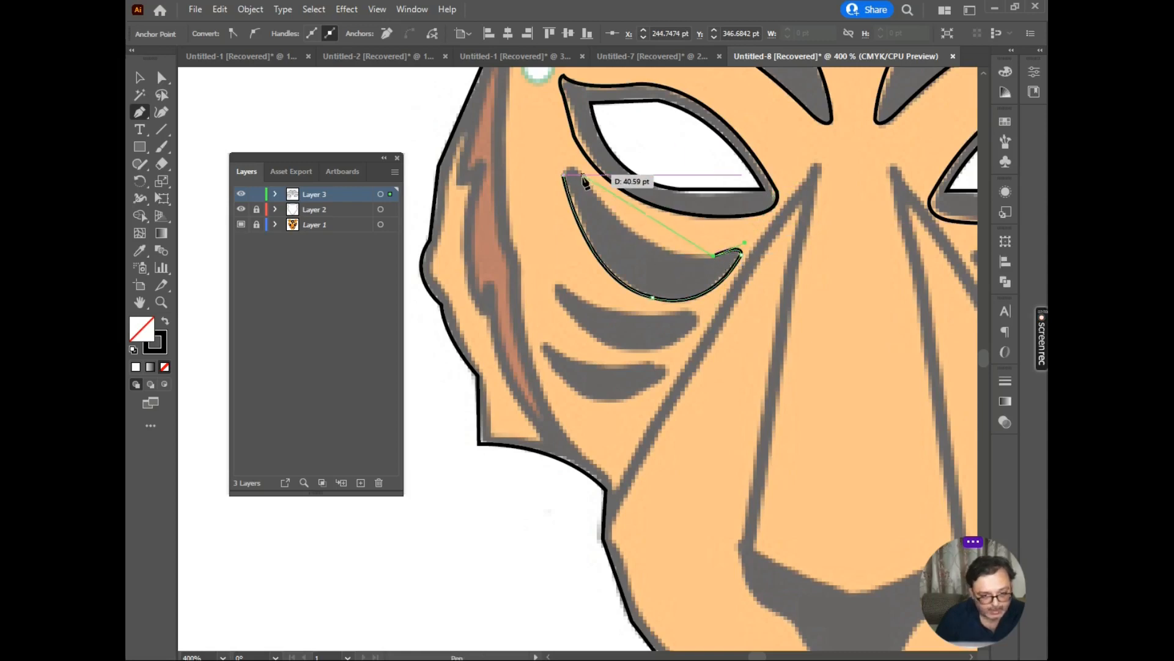
left_click_drag(544, 109, 541, 95)
left_click(582, 175)
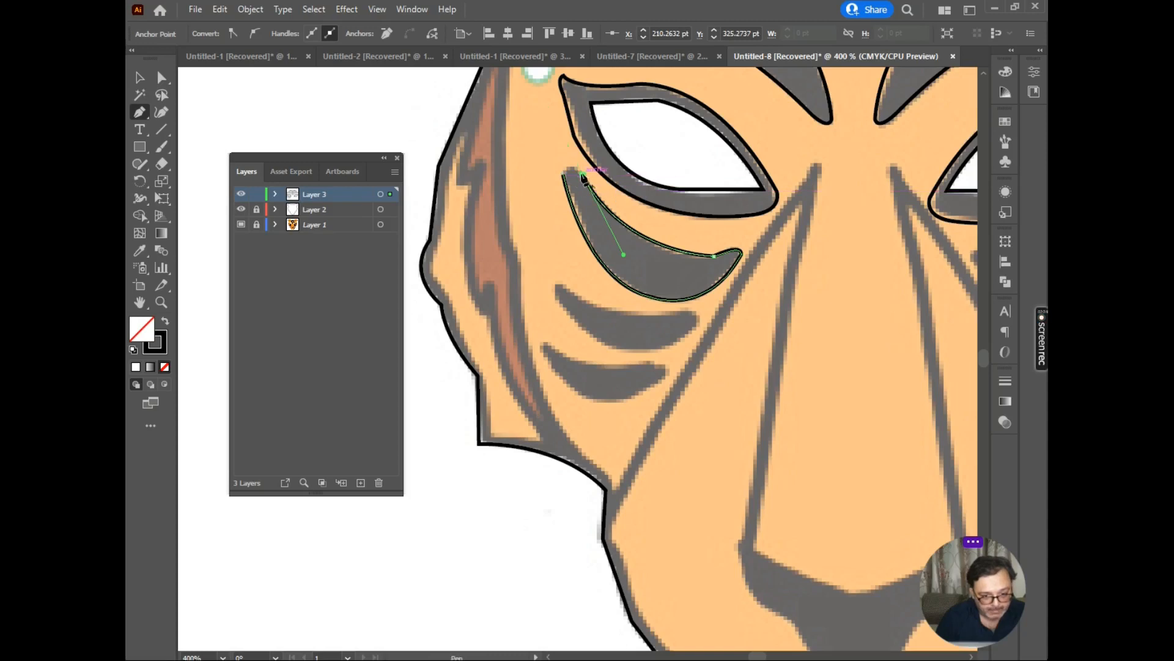
left_click(563, 177)
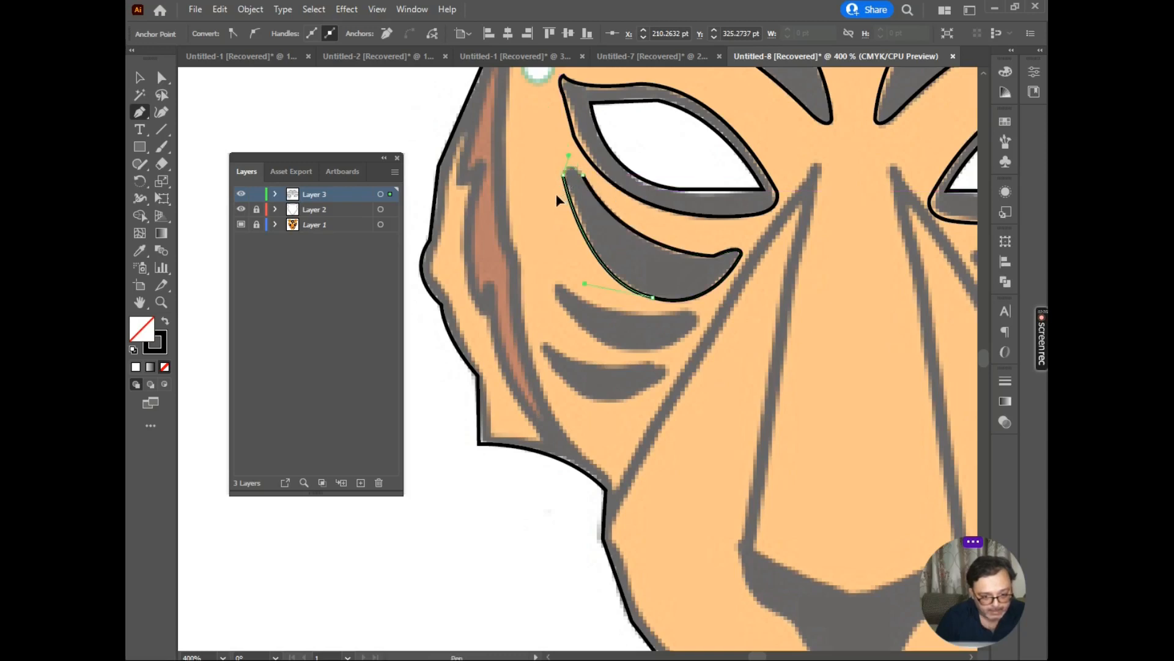
left_click(562, 175)
left_click(563, 176)
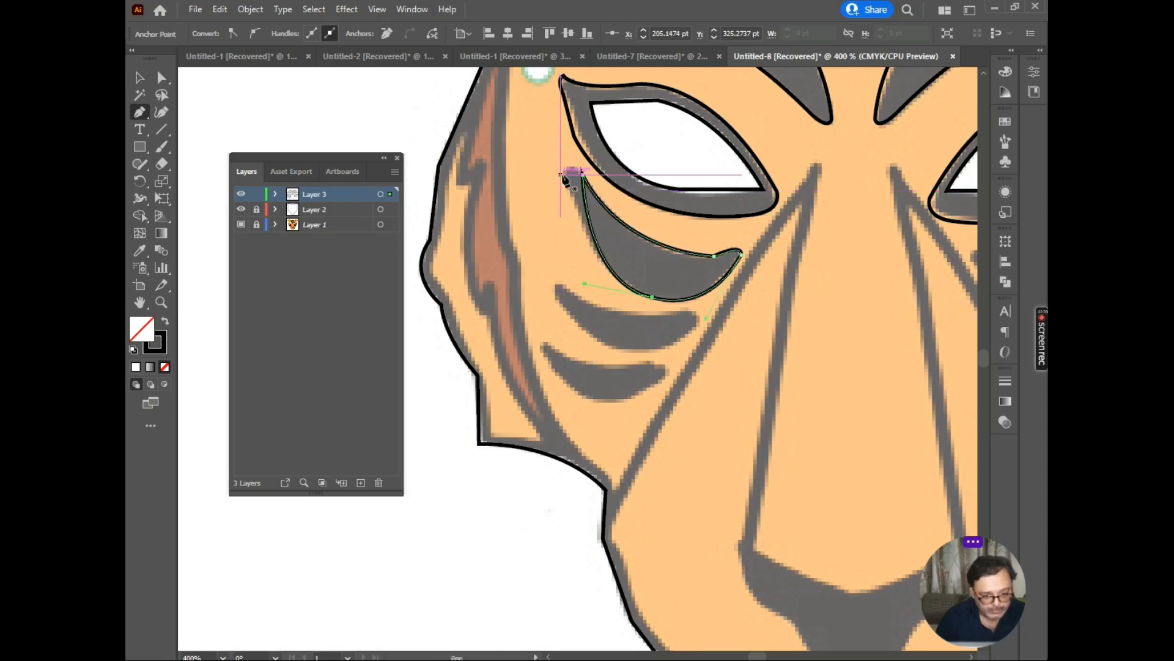
key("ctrl+z")
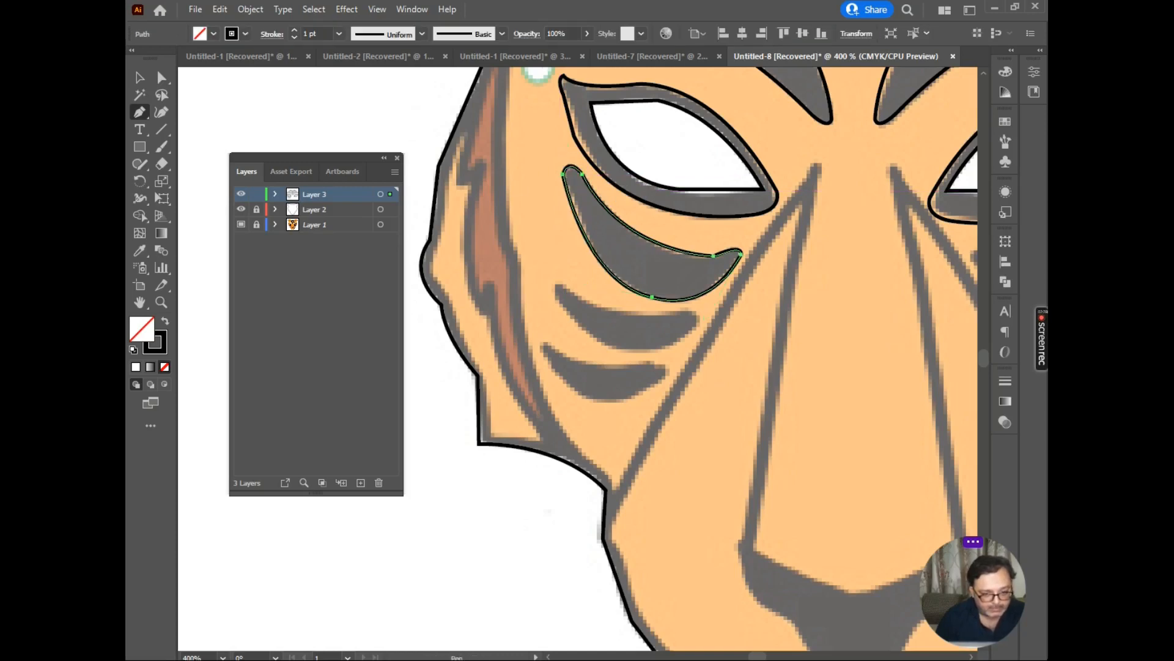
left_click(140, 77)
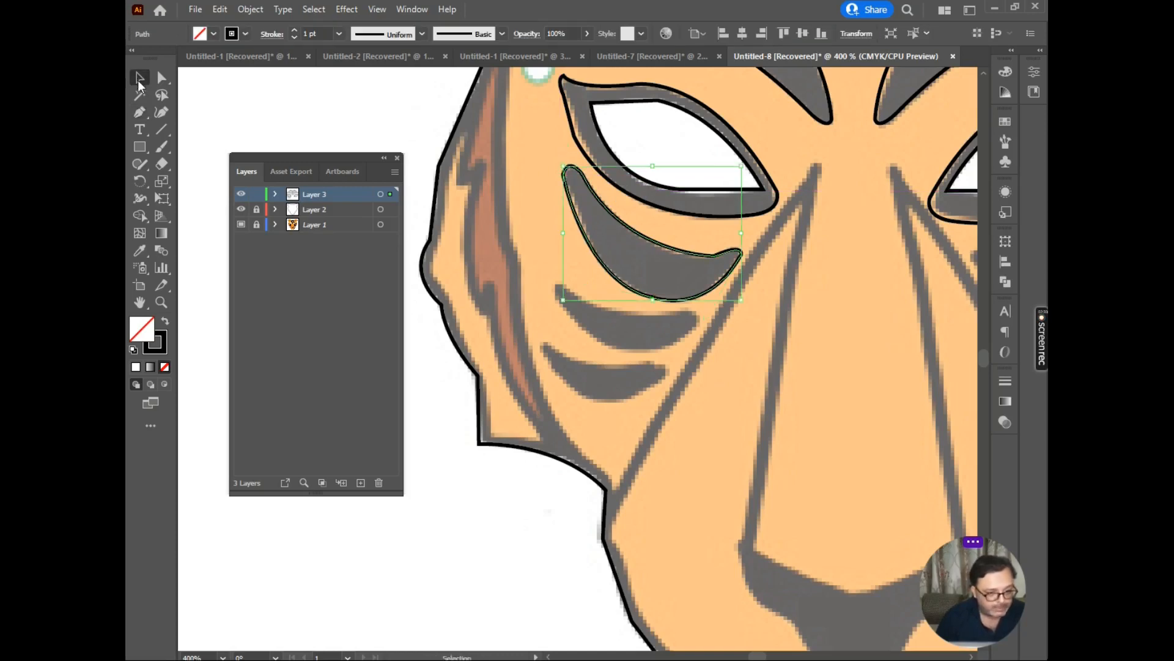
Step: Trace the middle cheek stripe under the left eye as a closed path with the Pen tool
left_click(139, 112)
left_click(558, 283)
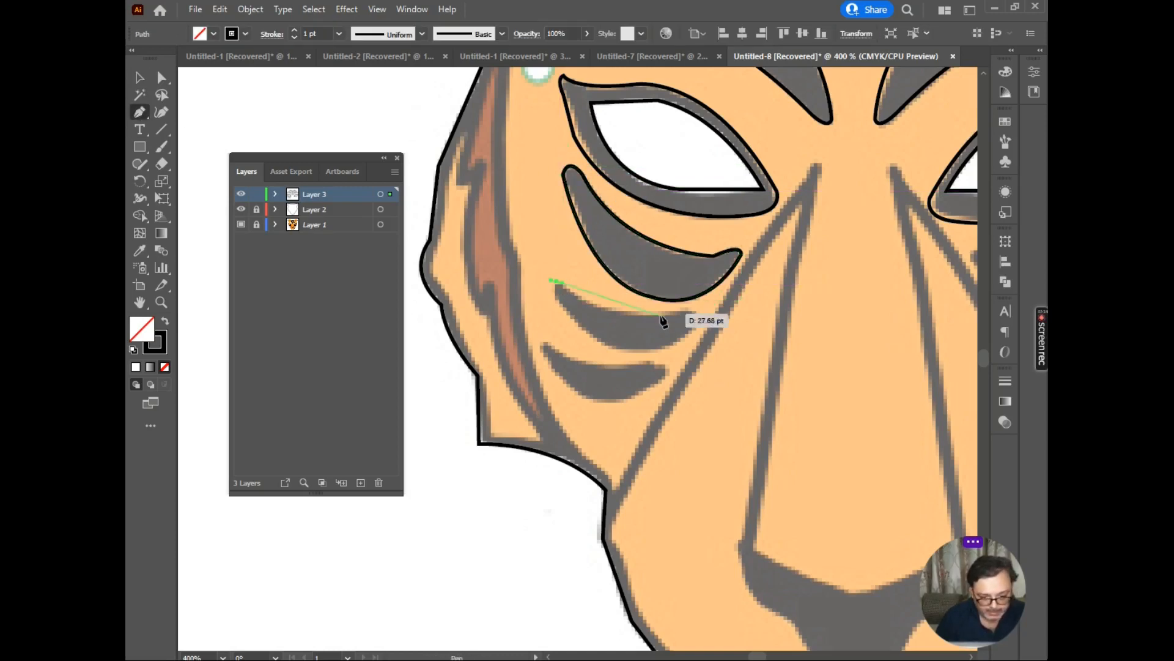
left_click_drag(696, 312, 796, 296)
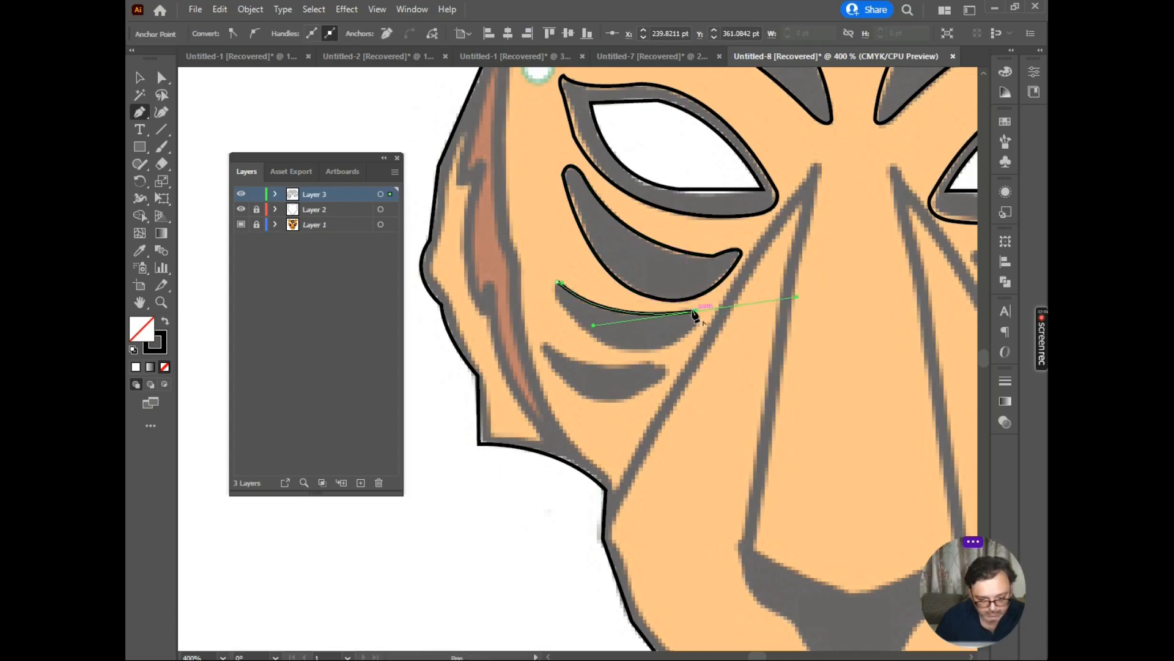
left_click(694, 313)
mouse_move(687, 336)
left_mouse_down()
mouse_move(655, 345)
mouse_move(661, 353)
left_mouse_up()
left_click(687, 336)
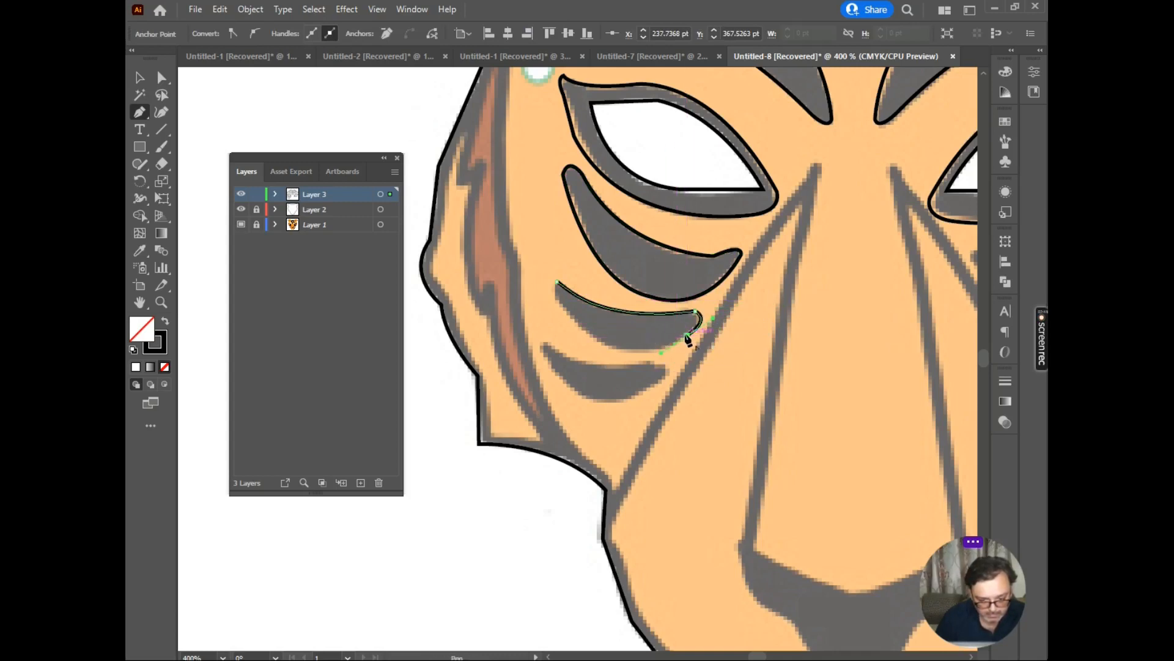
mouse_move(584, 328)
left_mouse_down()
mouse_move(524, 285)
mouse_move(557, 287)
mouse_move(570, 268)
left_mouse_up()
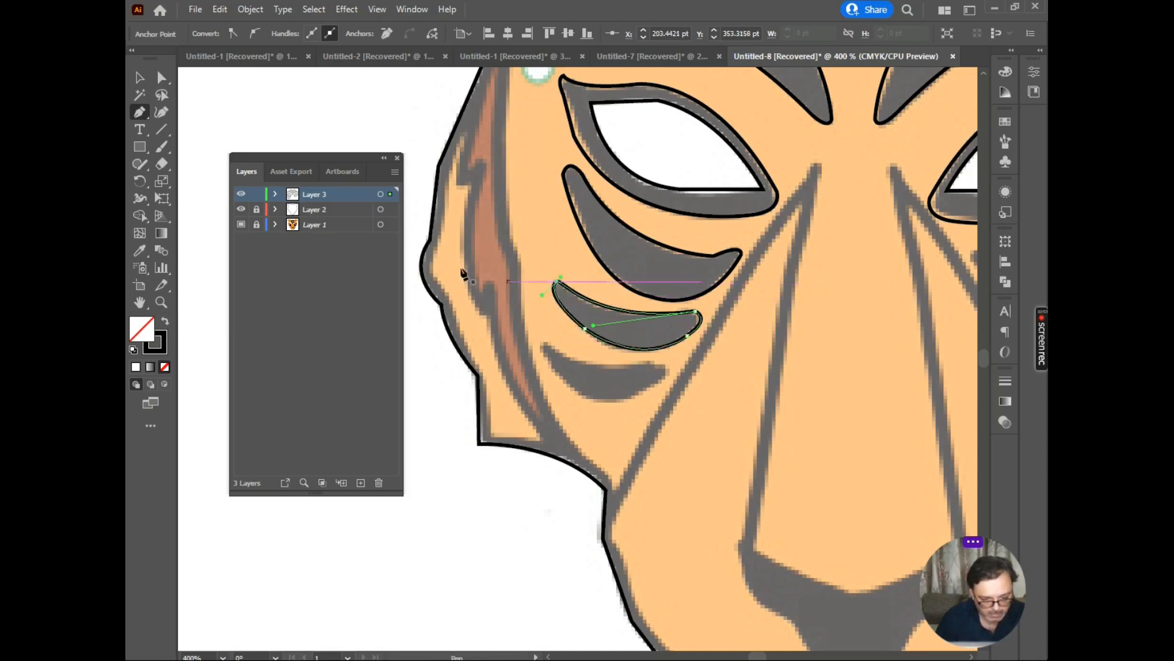
Step: Trace the lowest left cheek stripe with the Pen tool and close the path around its outer tip
left_click(542, 350)
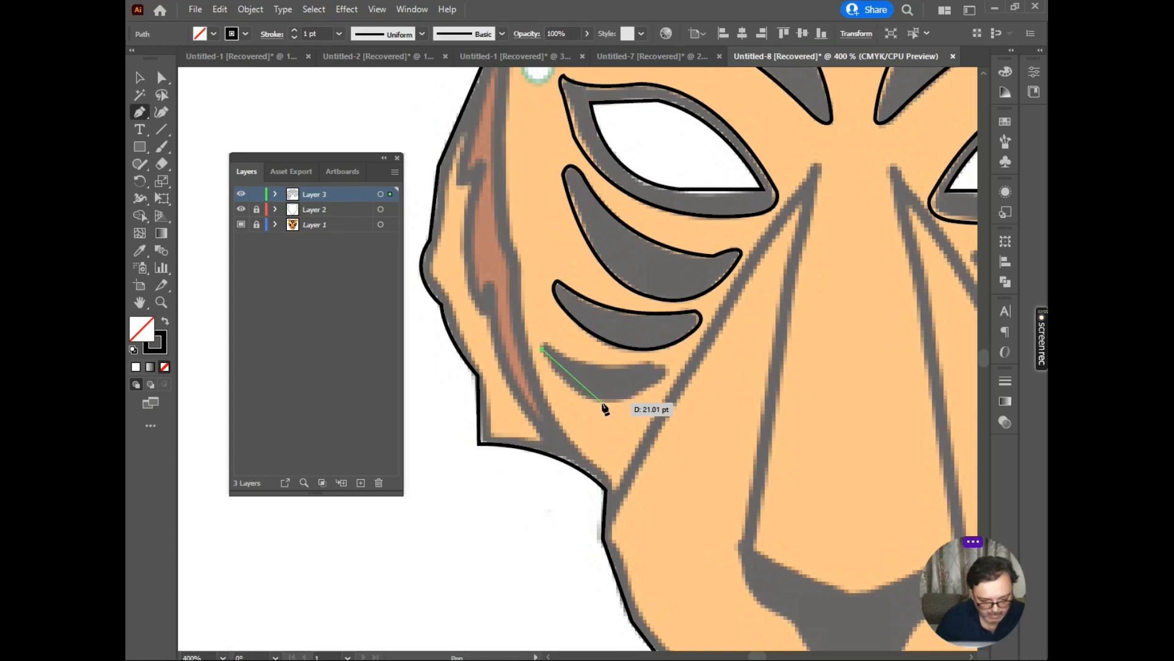
left_click_drag(586, 401, 610, 368)
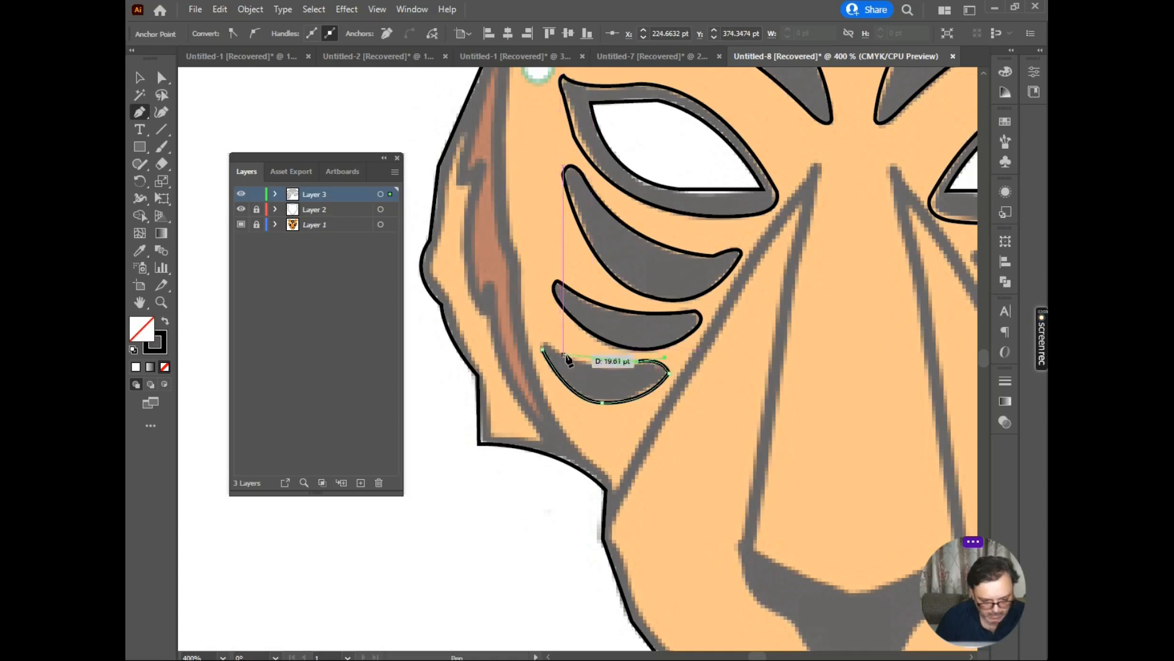
left_click(544, 350)
mouse_move(544, 345)
left_mouse_down()
mouse_move(513, 331)
mouse_move(545, 351)
mouse_move(541, 366)
left_mouse_up()
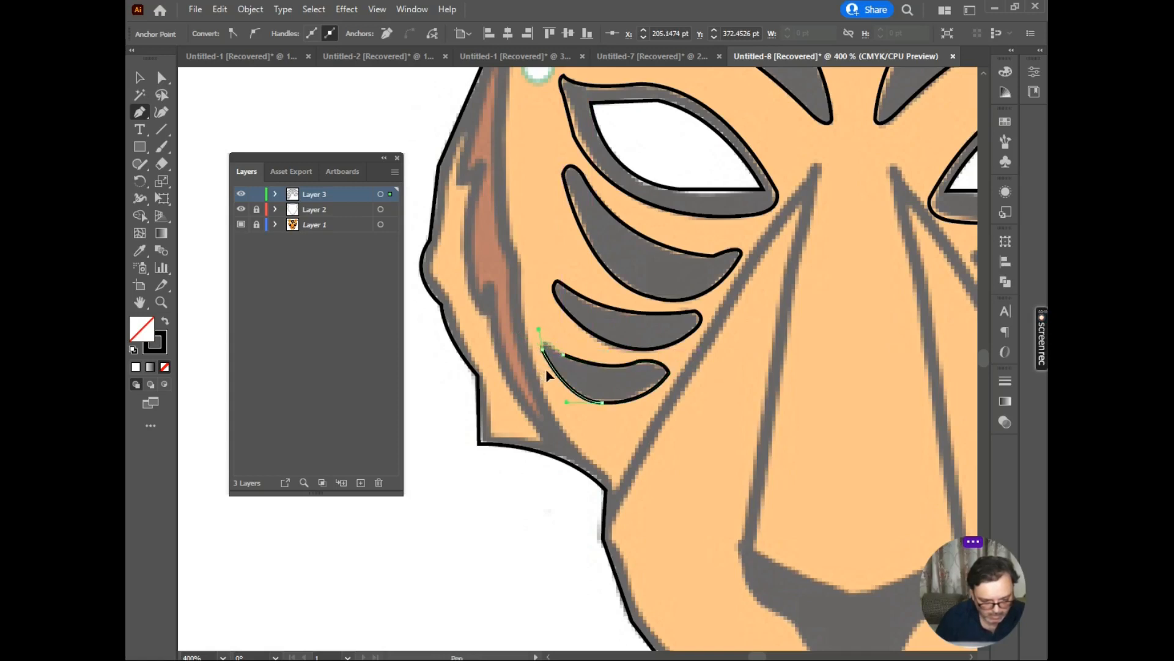
left_click(140, 78)
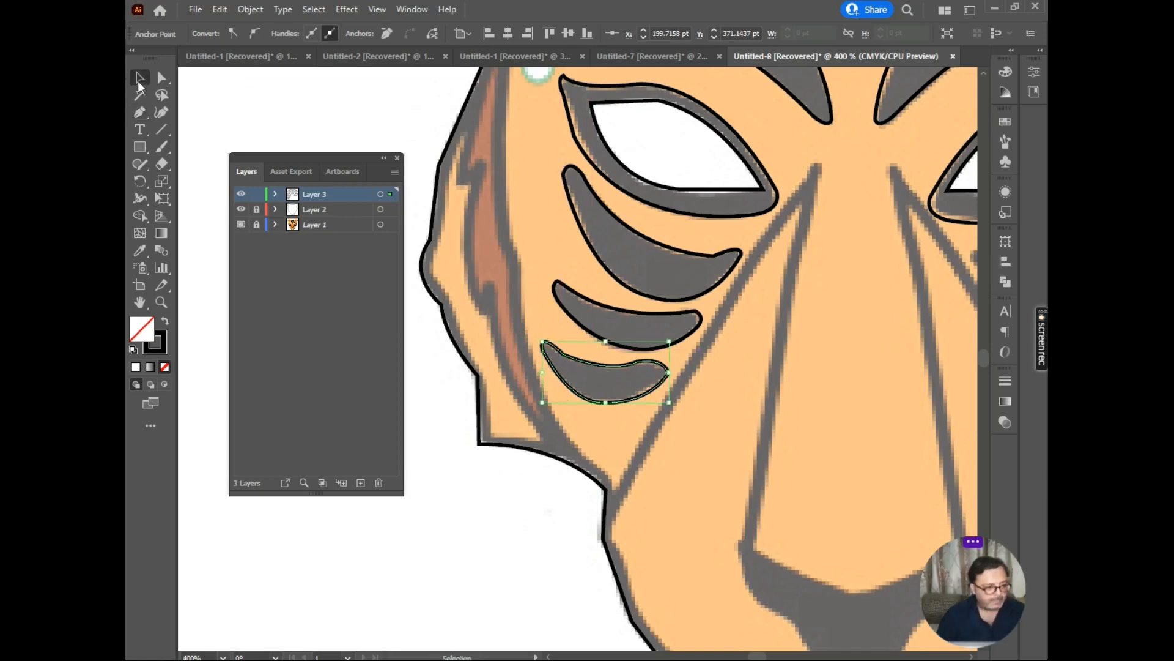
Step: Make a vertically reflected copy of the lowest left cheek stripe and place it over the lowest right cheek stripe
scroll(634, 348, "down", 4)
scroll(651, 349, "up", 2)
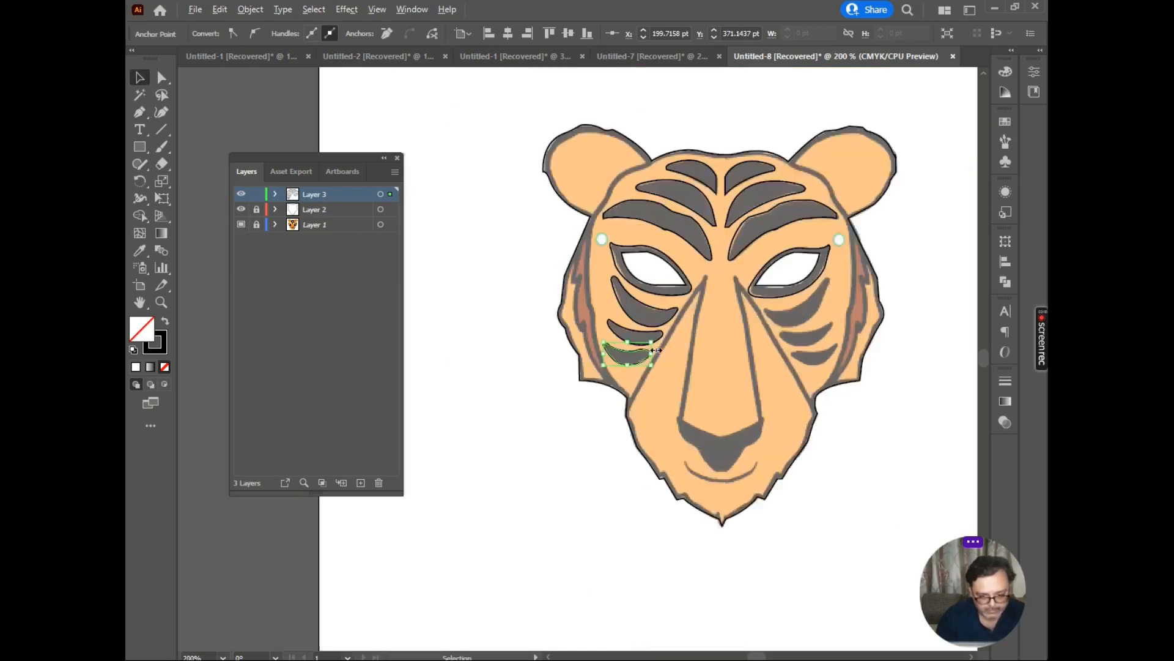
left_click_drag(829, 293, 686, 294)
left_click_drag(641, 326, 704, 323)
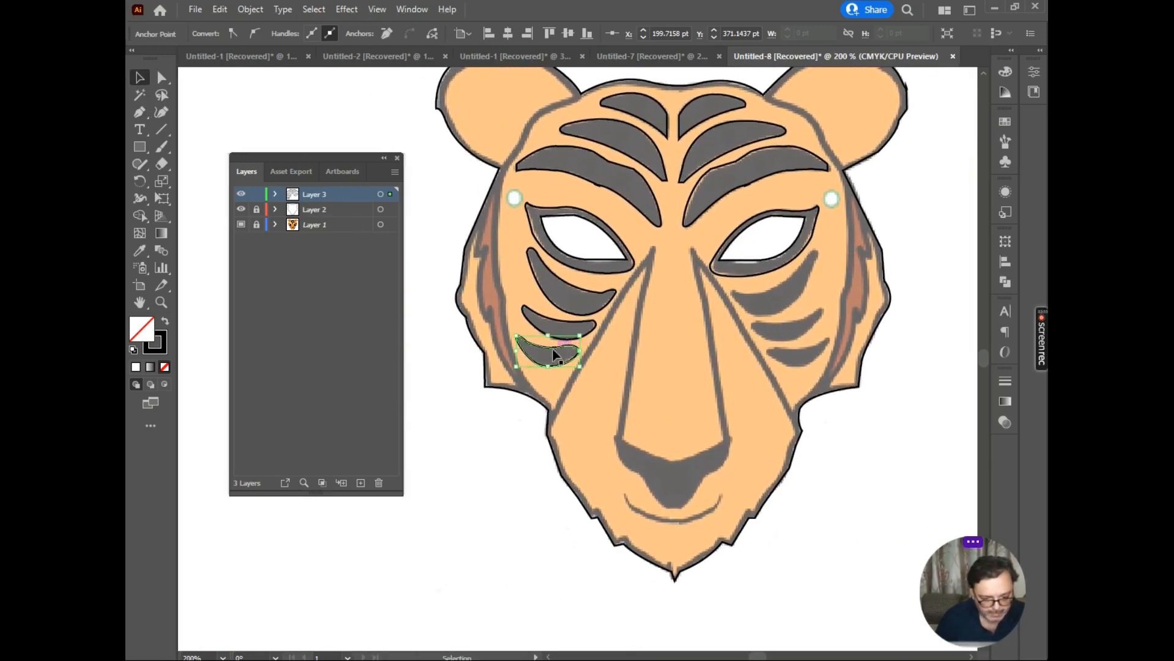
right_click(537, 346)
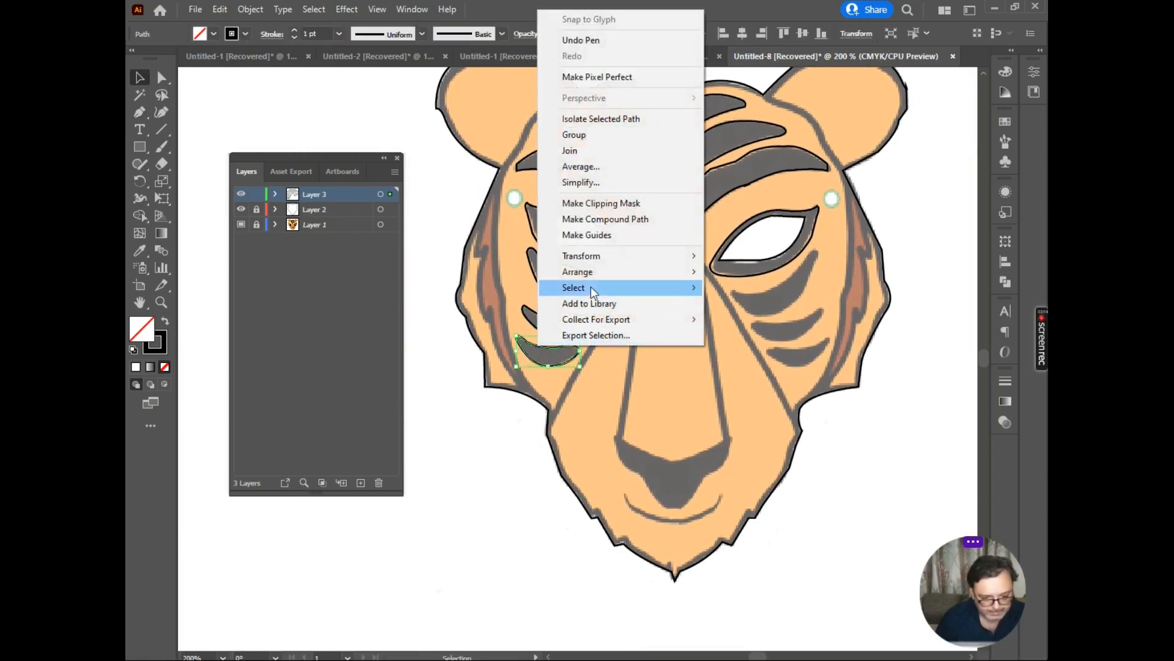
mouse_move(601, 258)
left_click(789, 309)
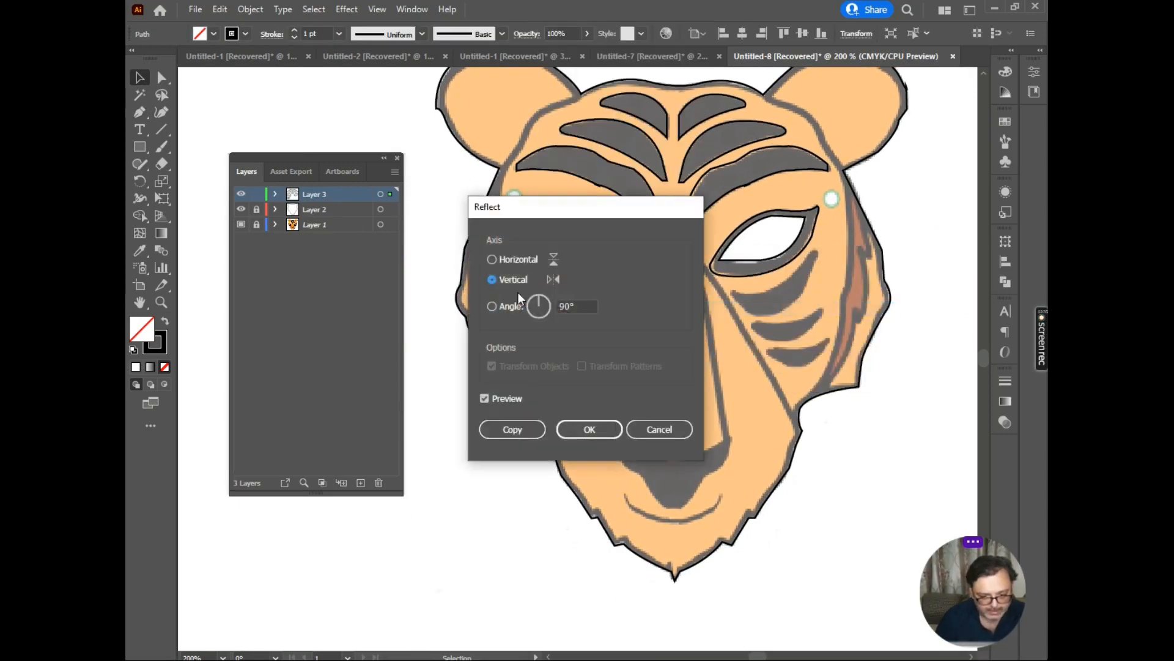
left_click(512, 429)
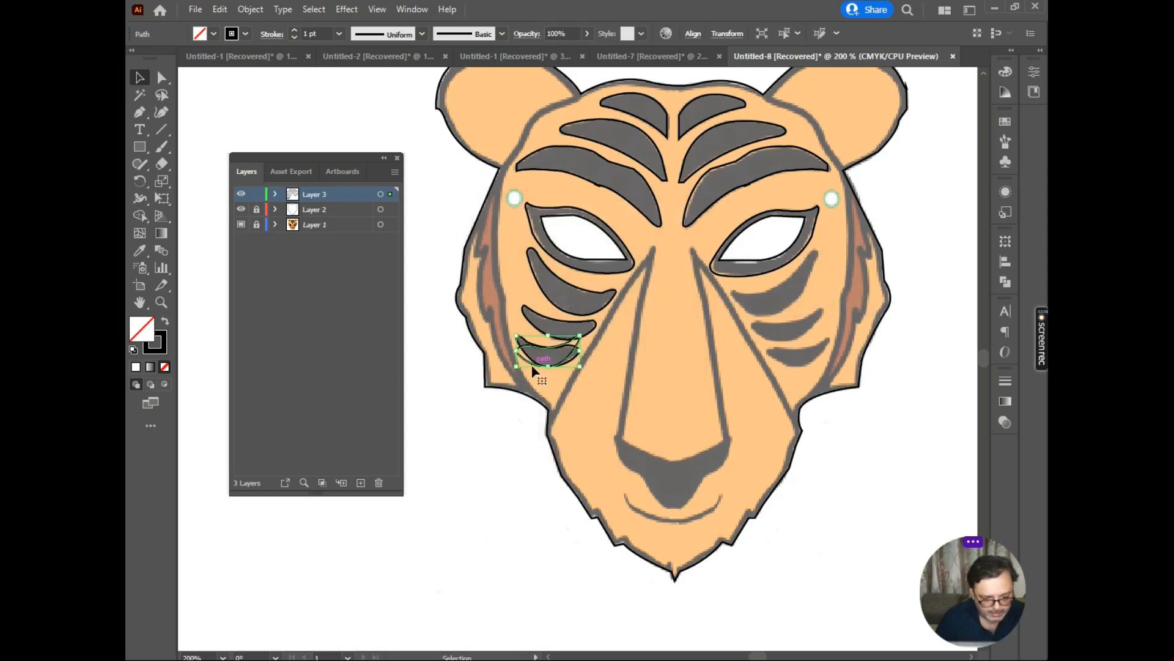
left_click_drag(532, 369, 788, 368)
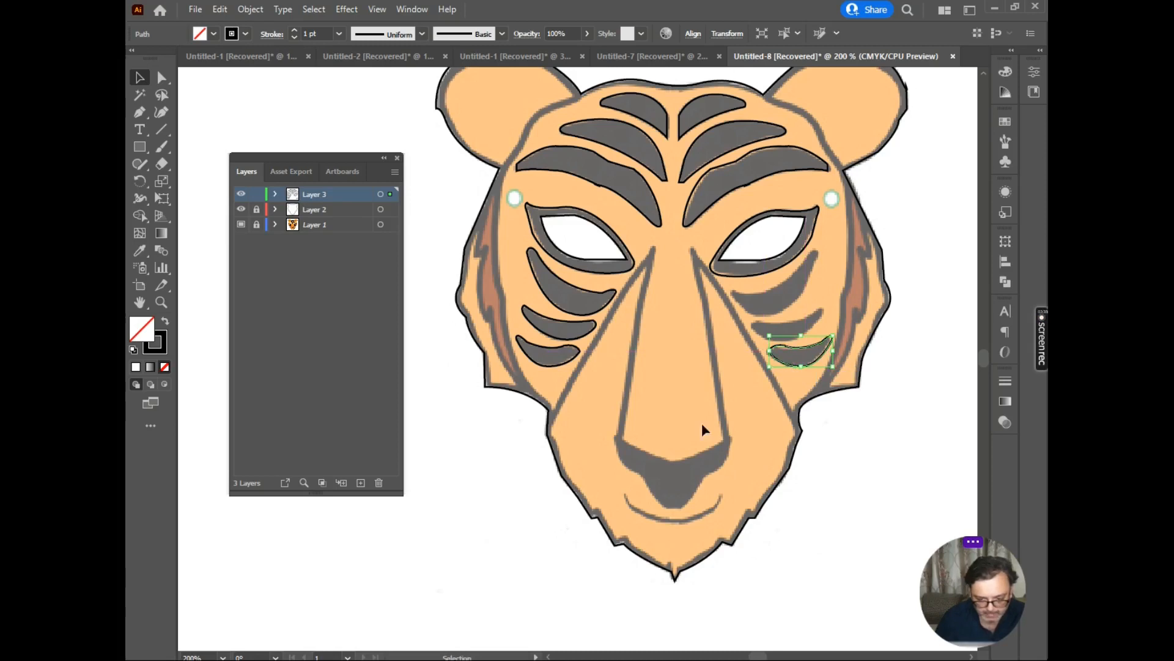
Step: Make a vertically reflected copy of the middle left cheek stripe and place it over the middle right cheek stripe
right_click(547, 335)
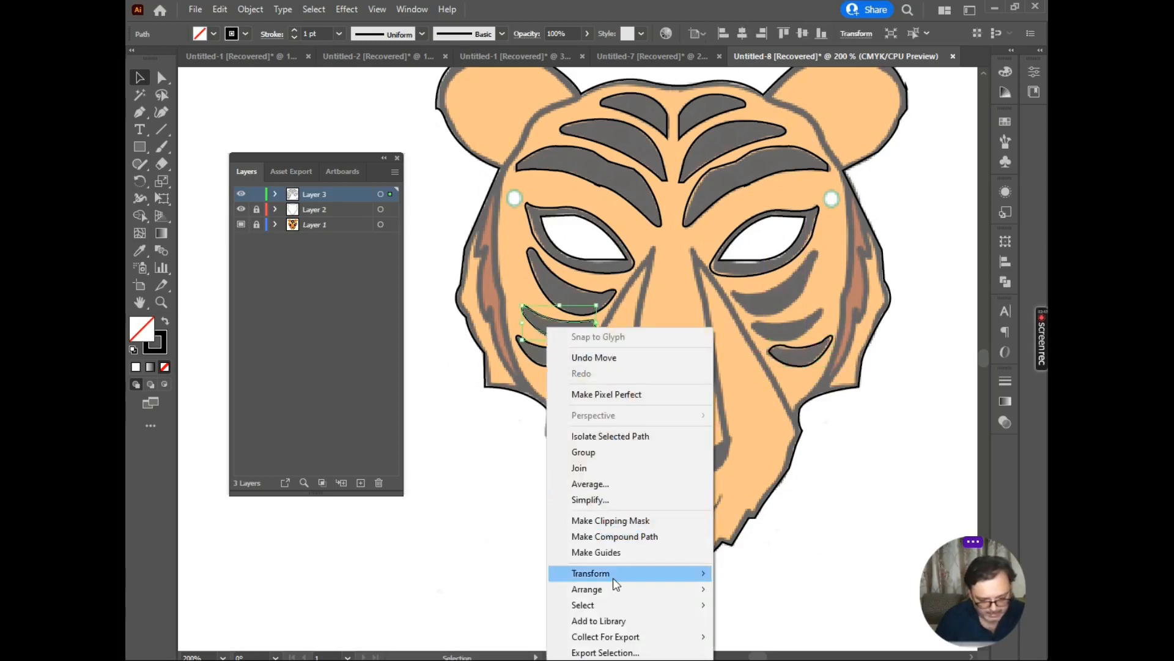
mouse_move(616, 581)
left_click(751, 499)
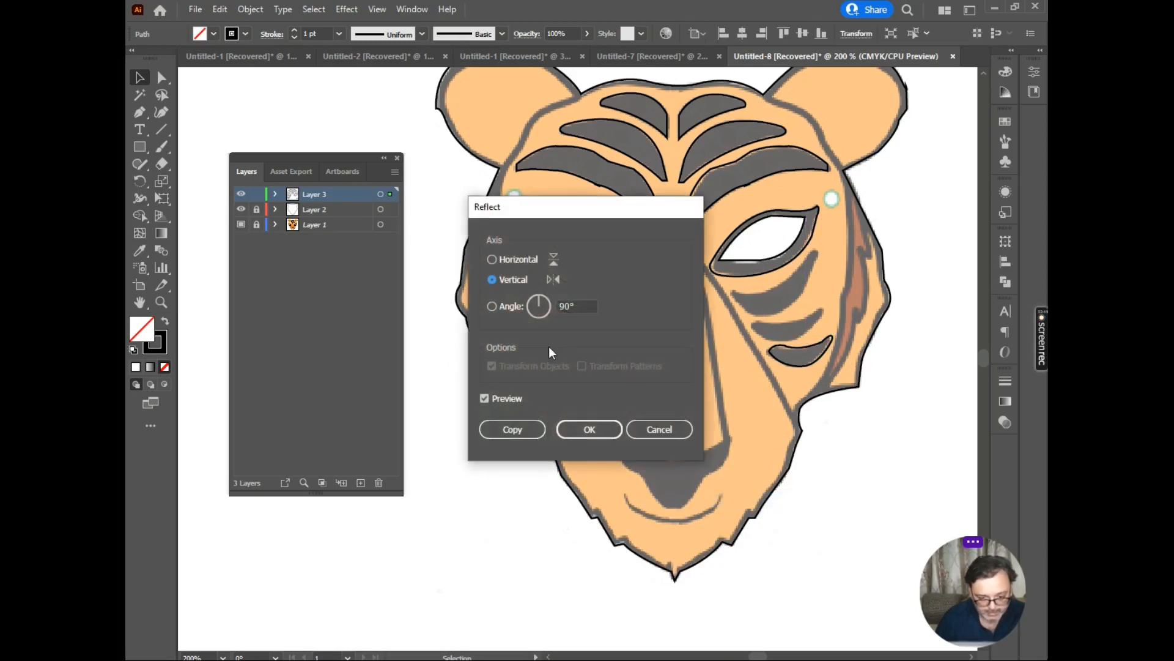
left_click(519, 431)
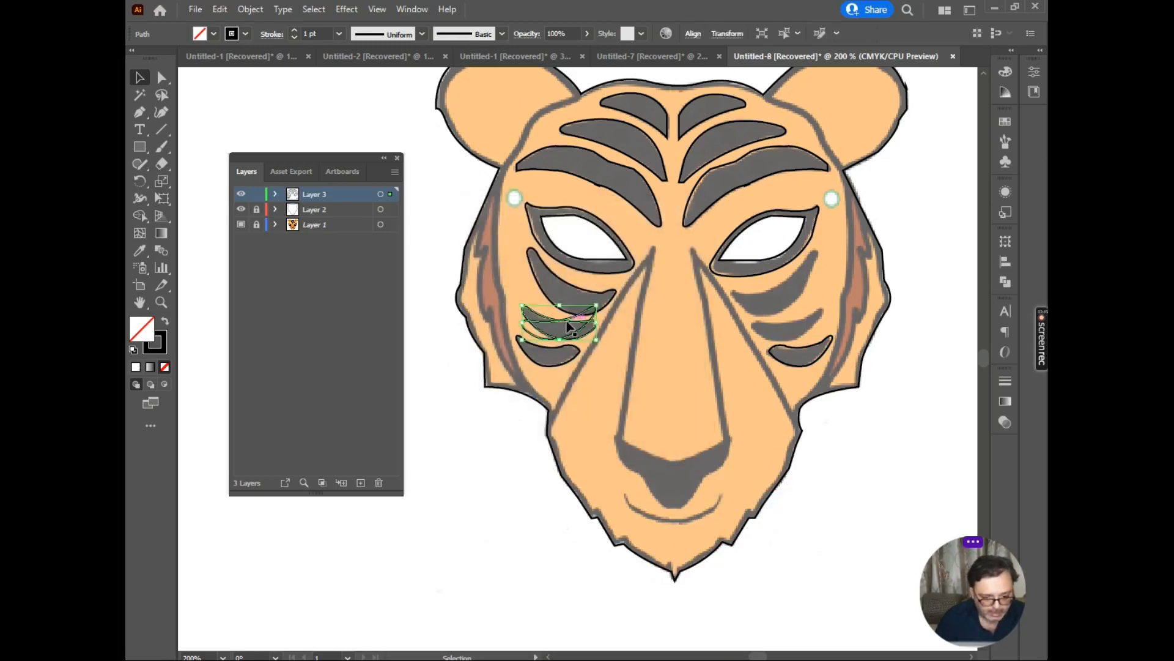
left_click_drag(563, 324, 787, 323)
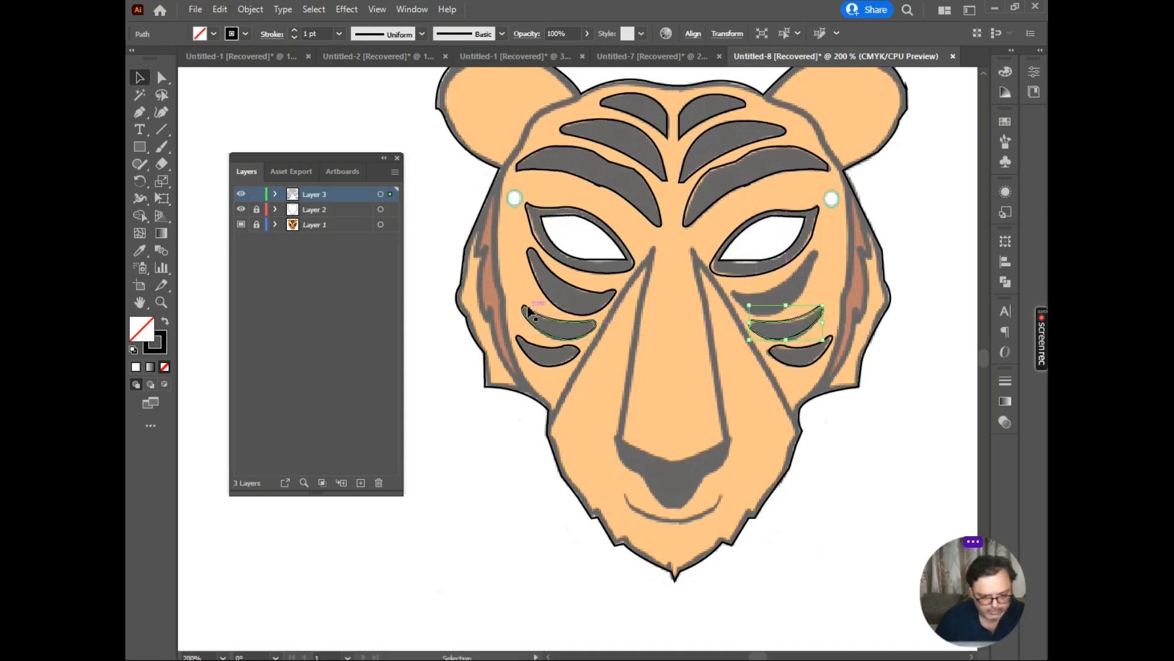
Step: Make a vertically reflected copy of the top left cheek stripe, place it over the top right cheek stripe, and deselect it
left_click(546, 296)
right_click(547, 296)
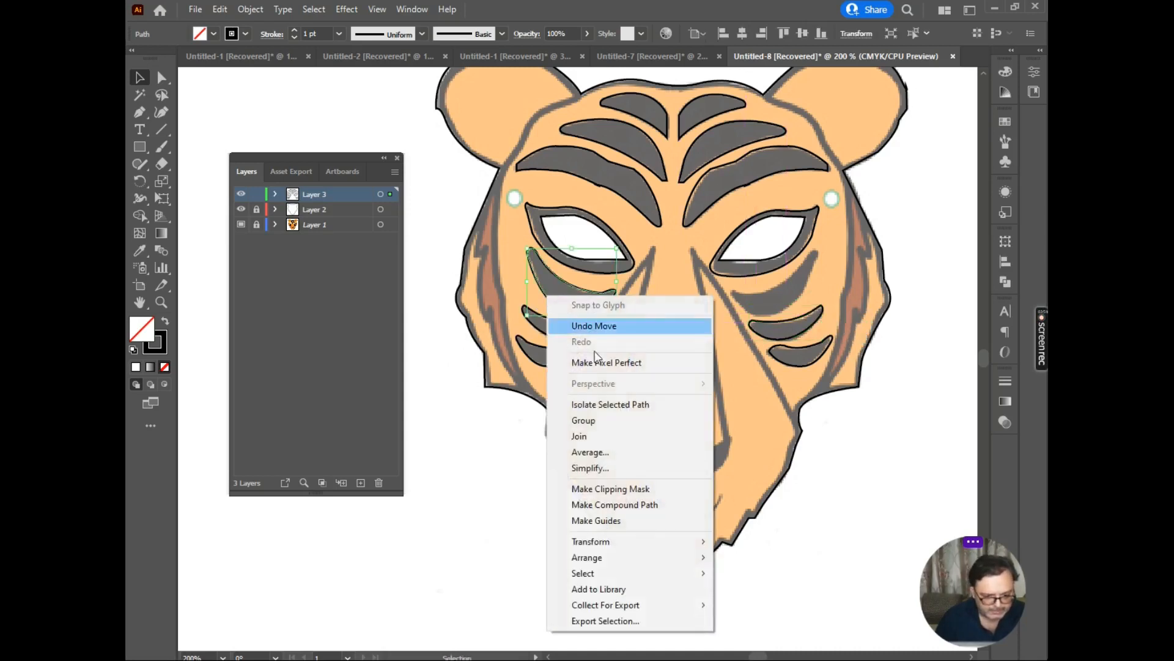
mouse_move(600, 560)
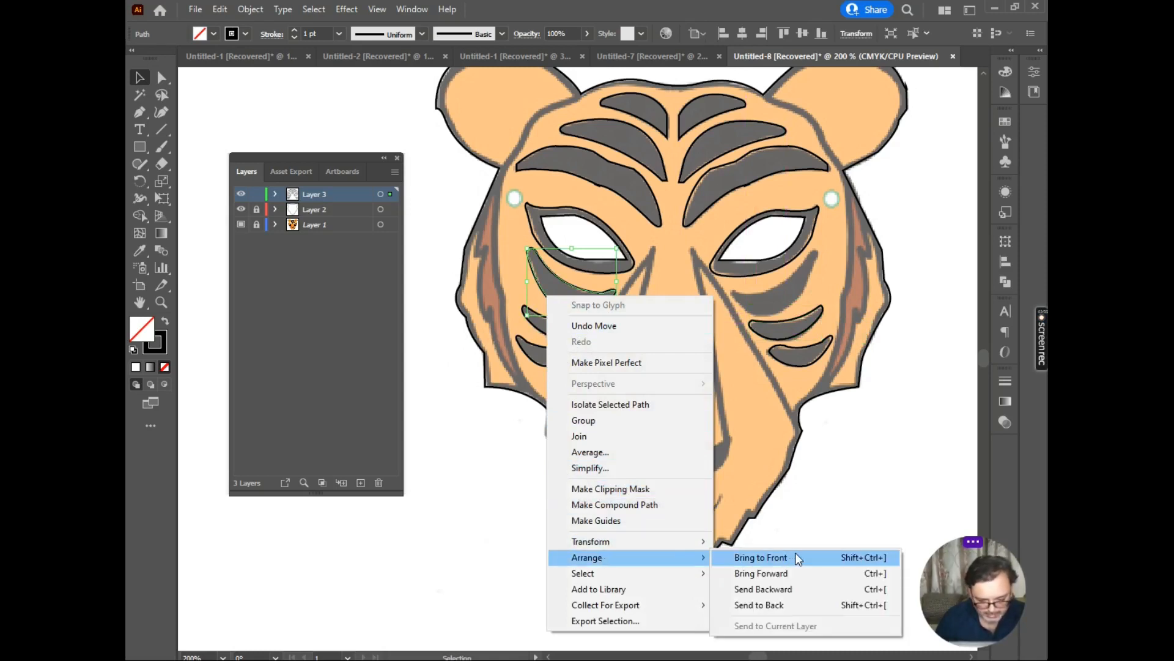
mouse_move(666, 540)
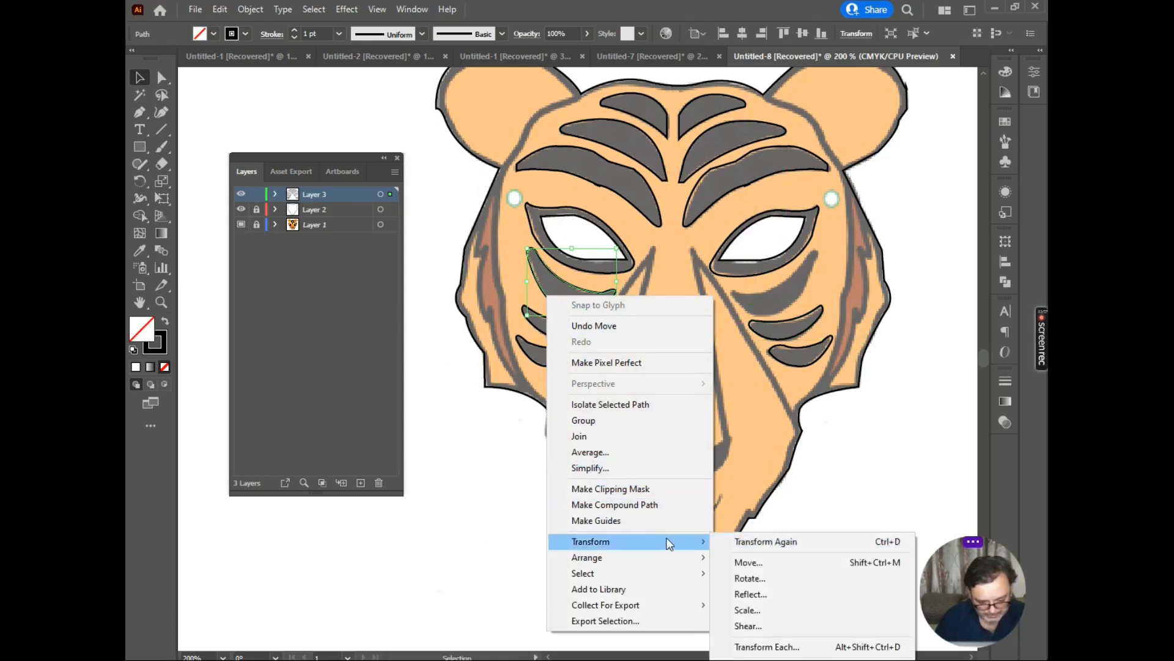
left_click(756, 601)
left_click(510, 429)
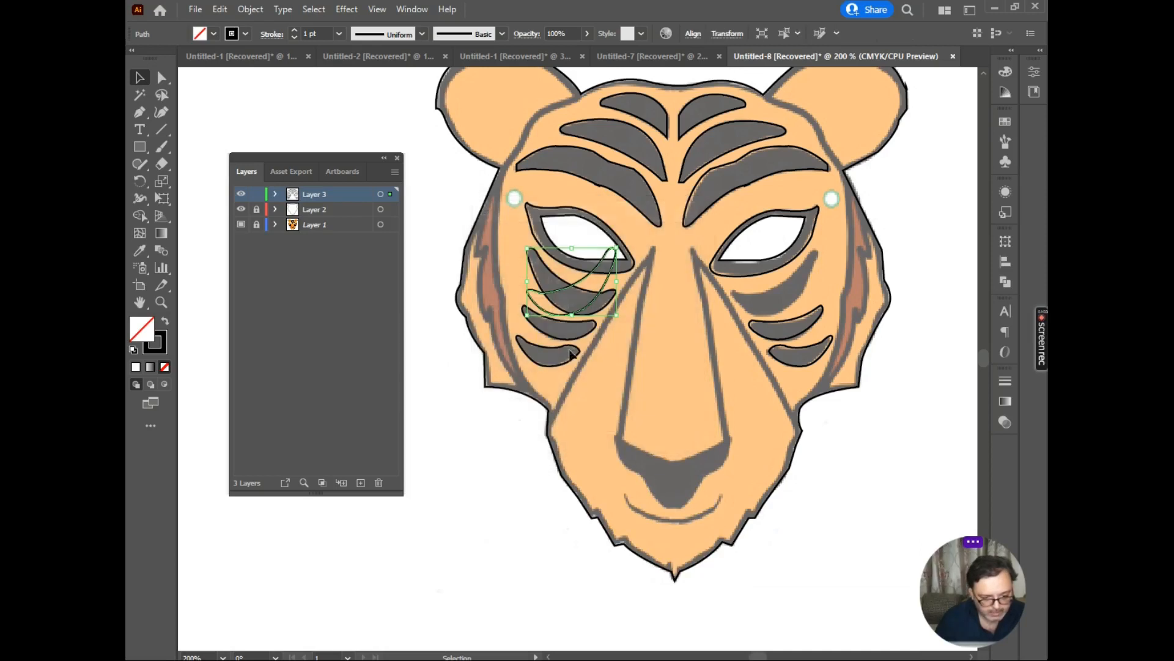
left_click_drag(590, 307, 795, 308)
left_click(924, 263)
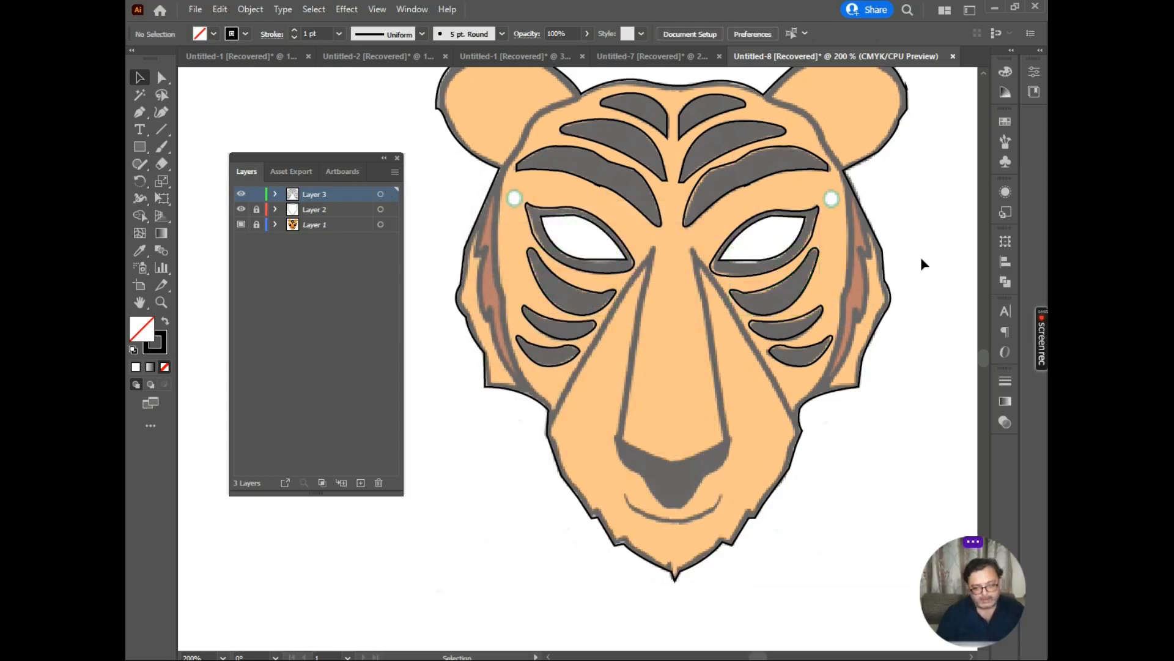
Step: Hide the Layer 1 reference image to review the traced outlines, show it again, and inspect the left side and forehead
left_click(236, 225)
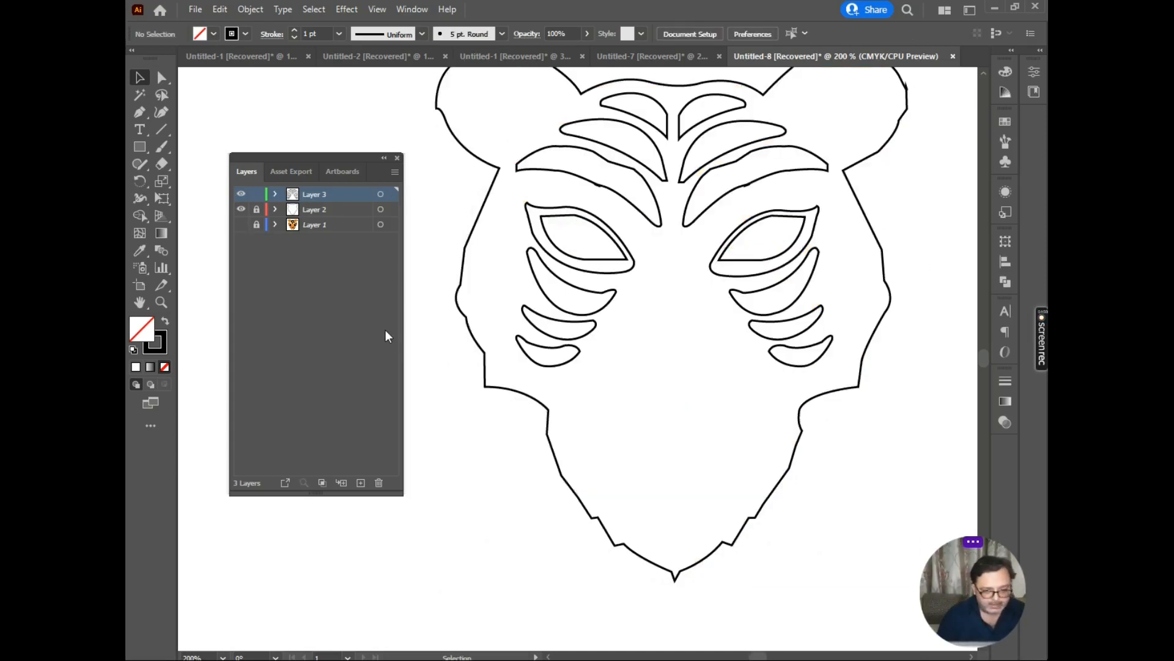
left_click(241, 224)
scroll(558, 261, "down", 1)
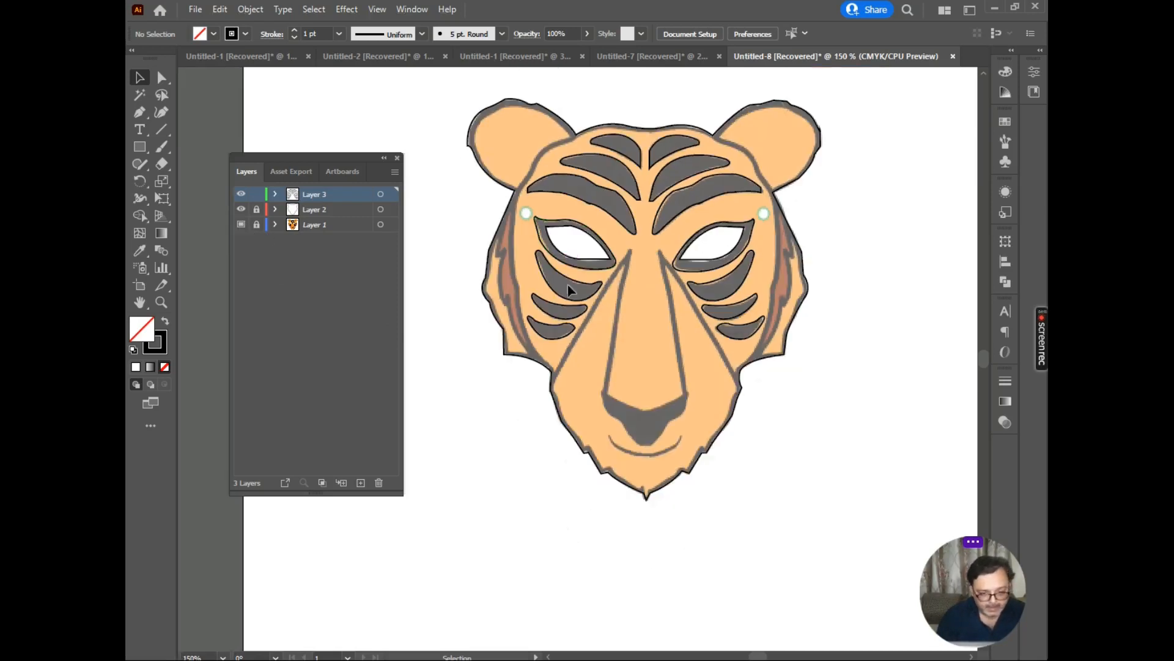
scroll(567, 284, "up", 2)
left_click_drag(710, 260, 787, 283)
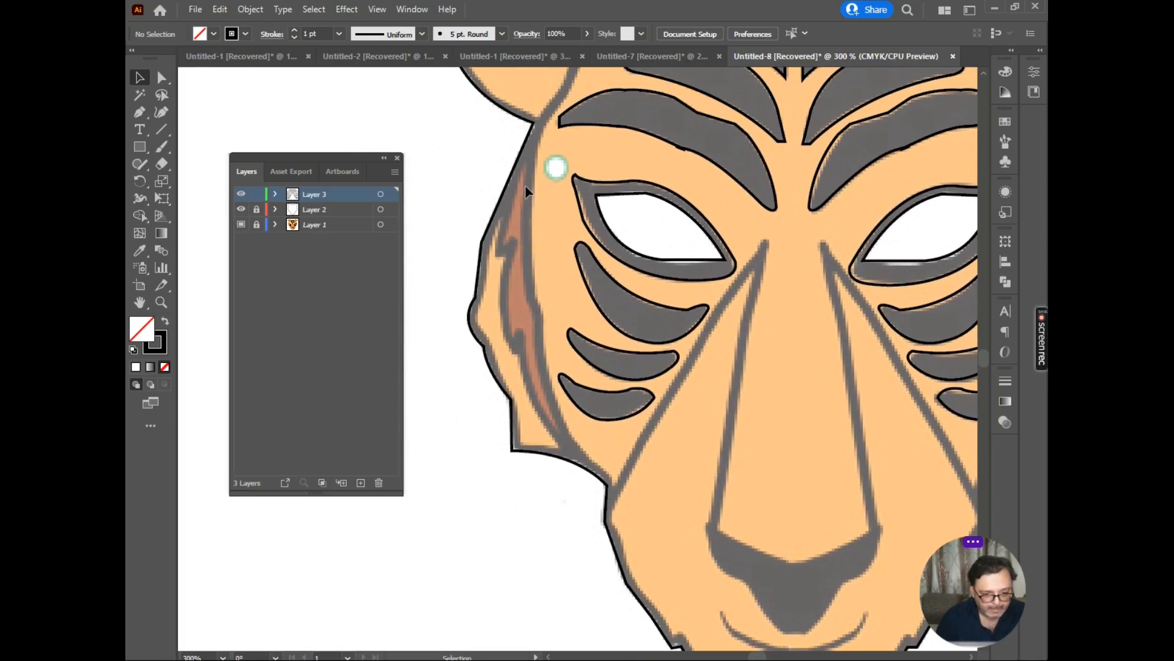
left_click_drag(555, 147, 509, 283)
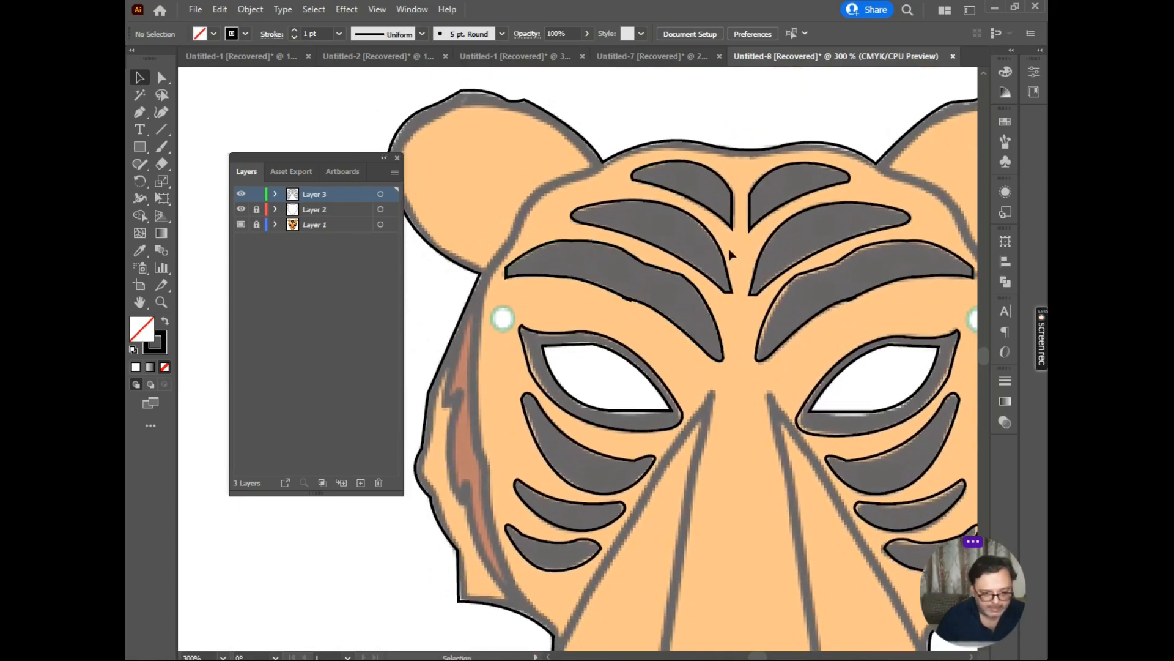
left_click_drag(503, 317, 540, 204)
left_click_drag(665, 112, 619, 262)
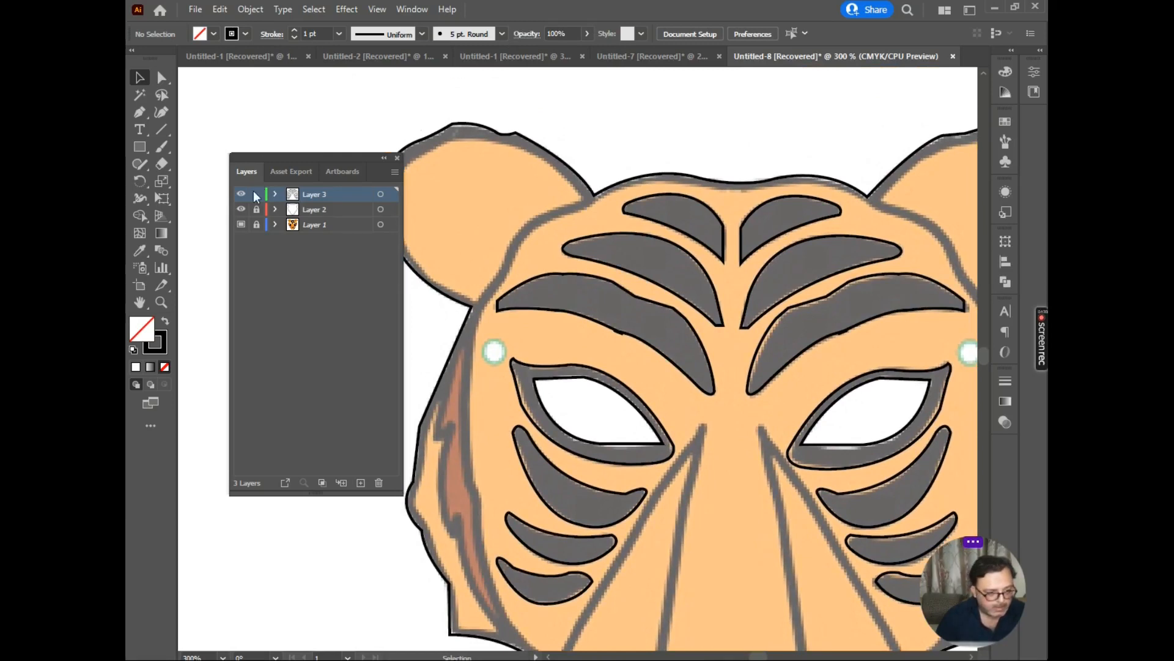
Step: Unlock Layer 2 and toggle its visibility off and on to check which outline it holds
left_click(256, 209)
left_click(241, 209)
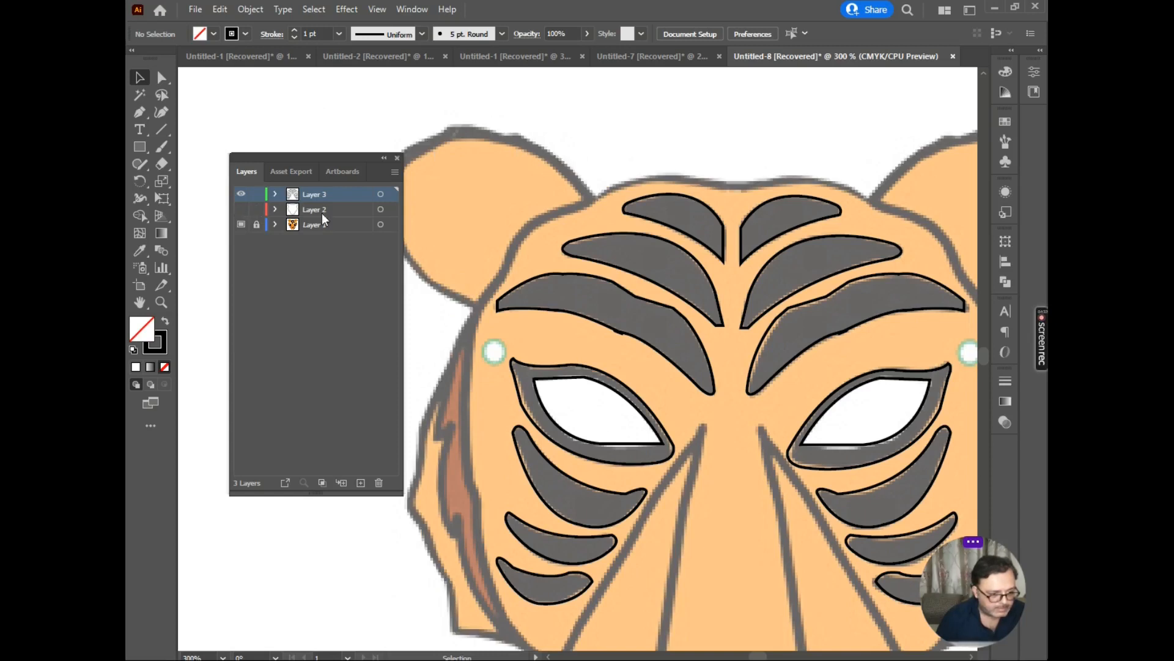
left_click(240, 209)
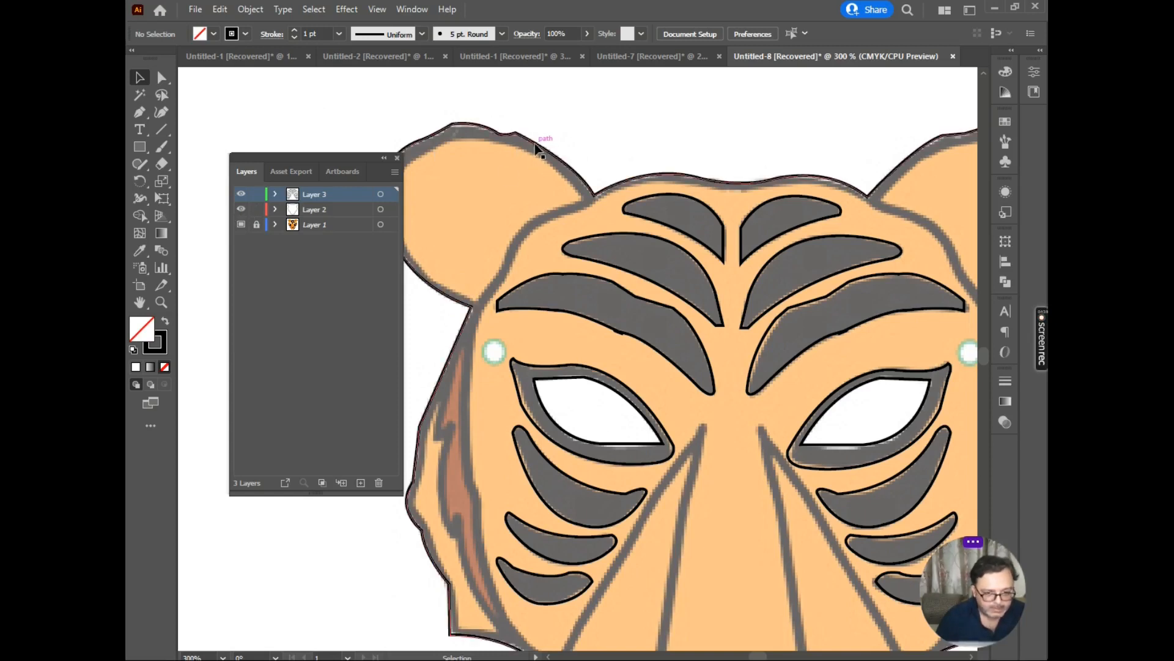
Step: Select the mask's outer outline on Layer 2 and thicken its stroke to 5 pt after trying 4 pt
left_click_drag(542, 137, 455, 111)
left_click(337, 33)
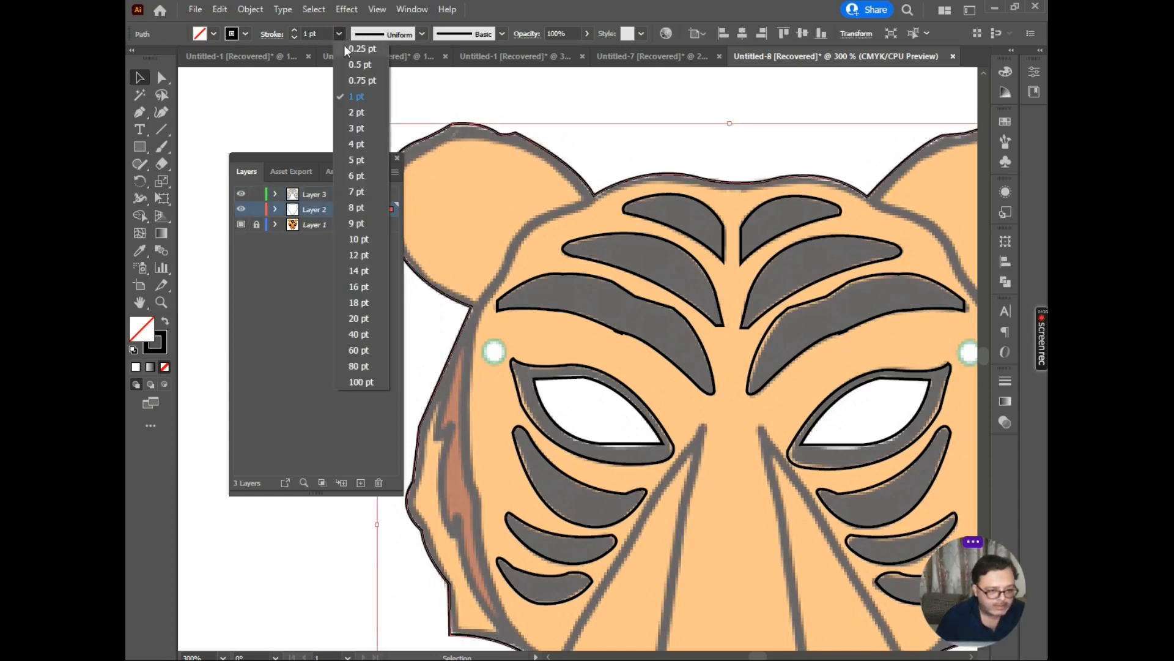
left_click(352, 144)
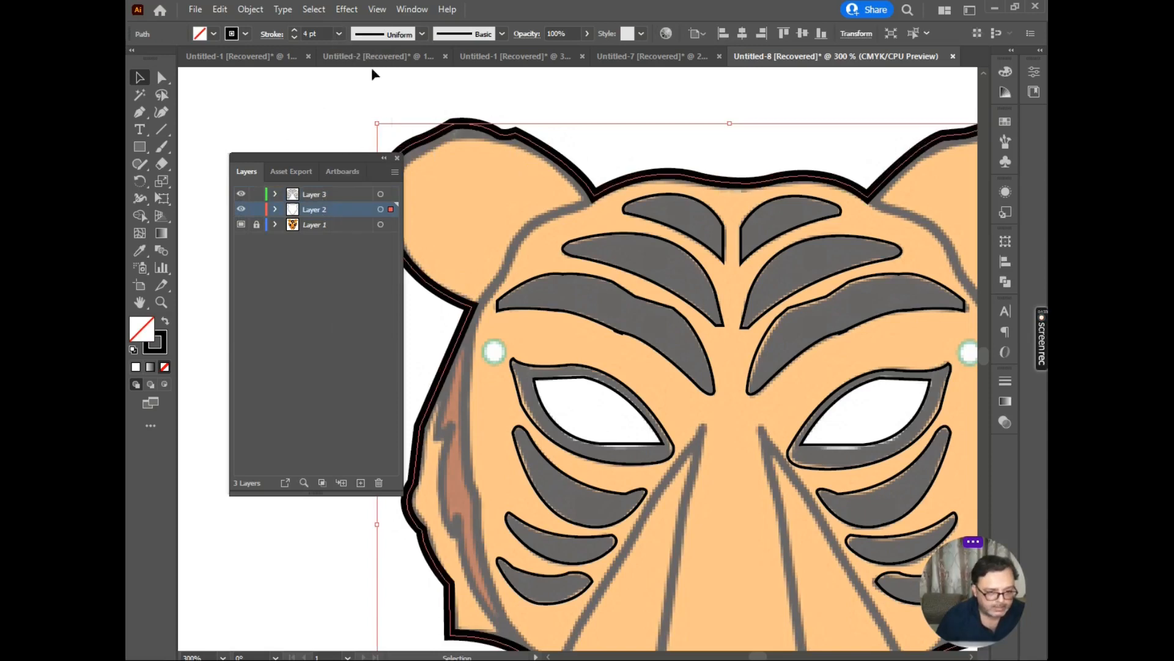
left_click(339, 35)
left_click(354, 160)
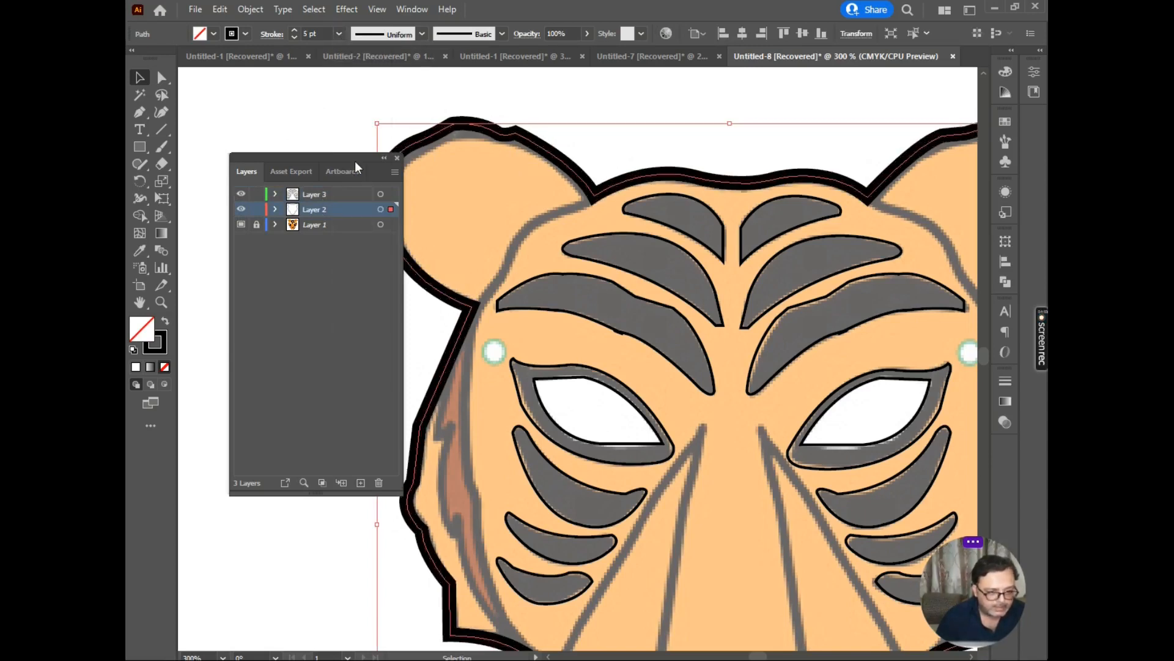
key("ctrl+1")
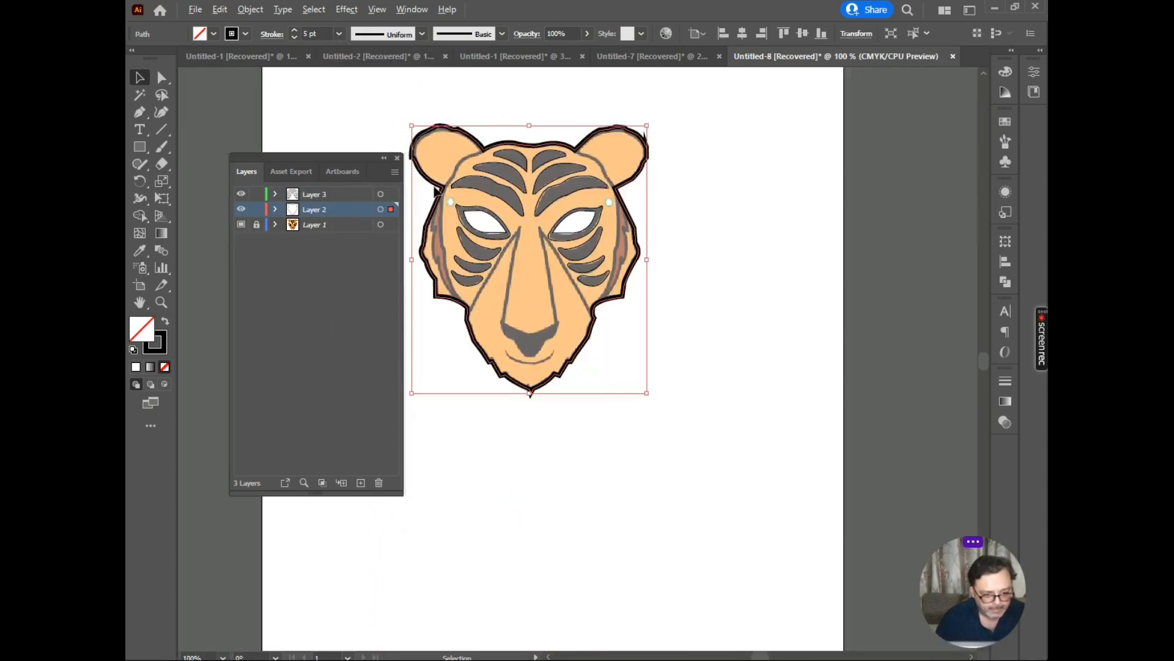
scroll(436, 191, "up", 2)
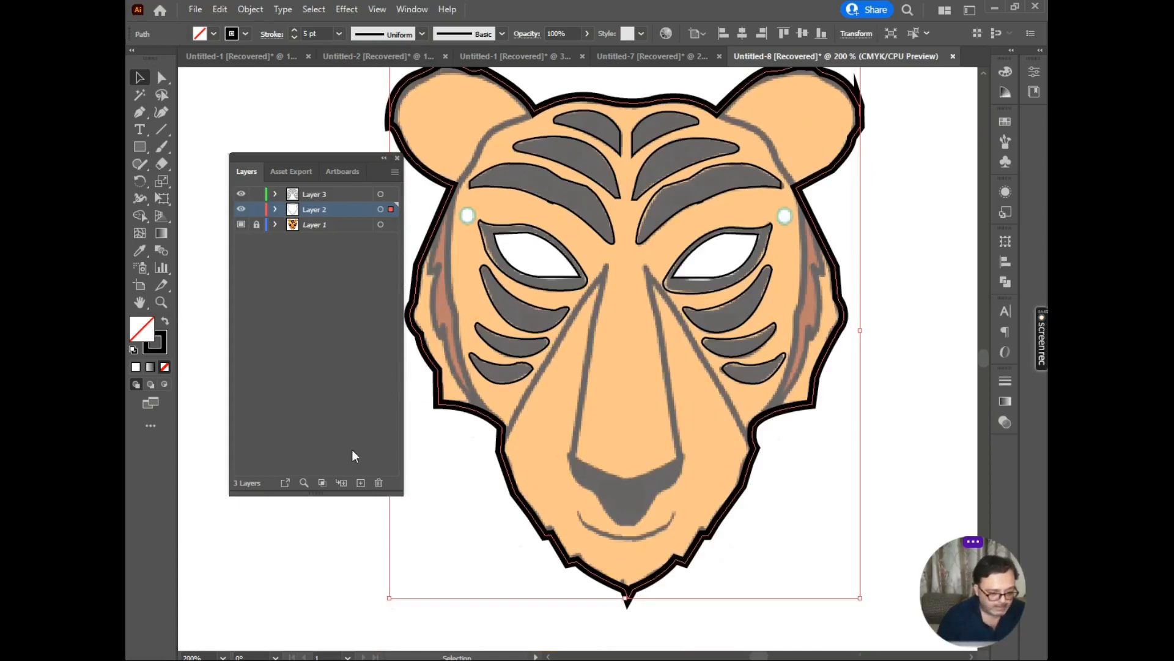
Step: Add a new layer above Layer 3 and hide Layers 2 and 3, keeping only the reference image visible
left_click(327, 194)
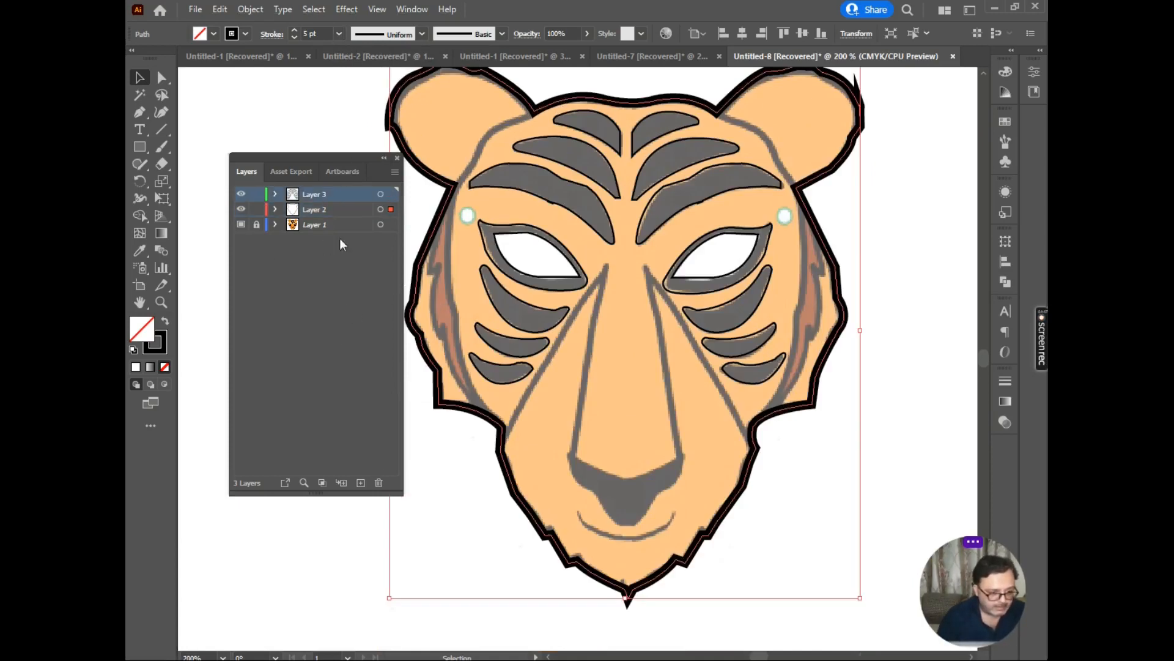
left_click(361, 483)
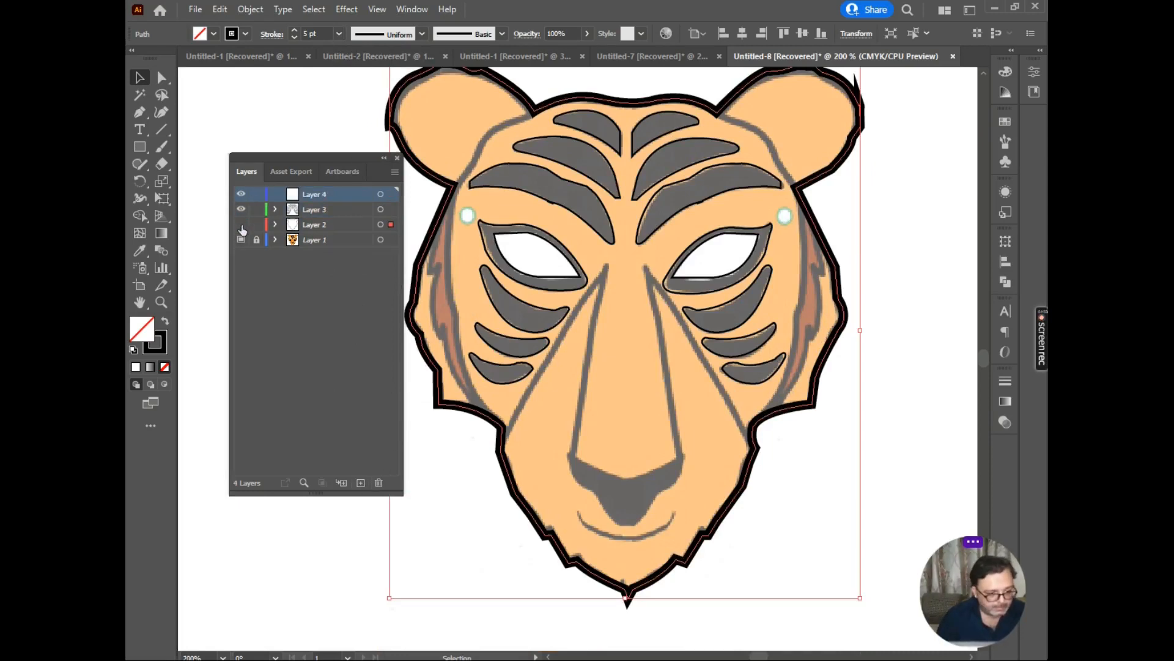
left_click_drag(242, 226, 241, 209)
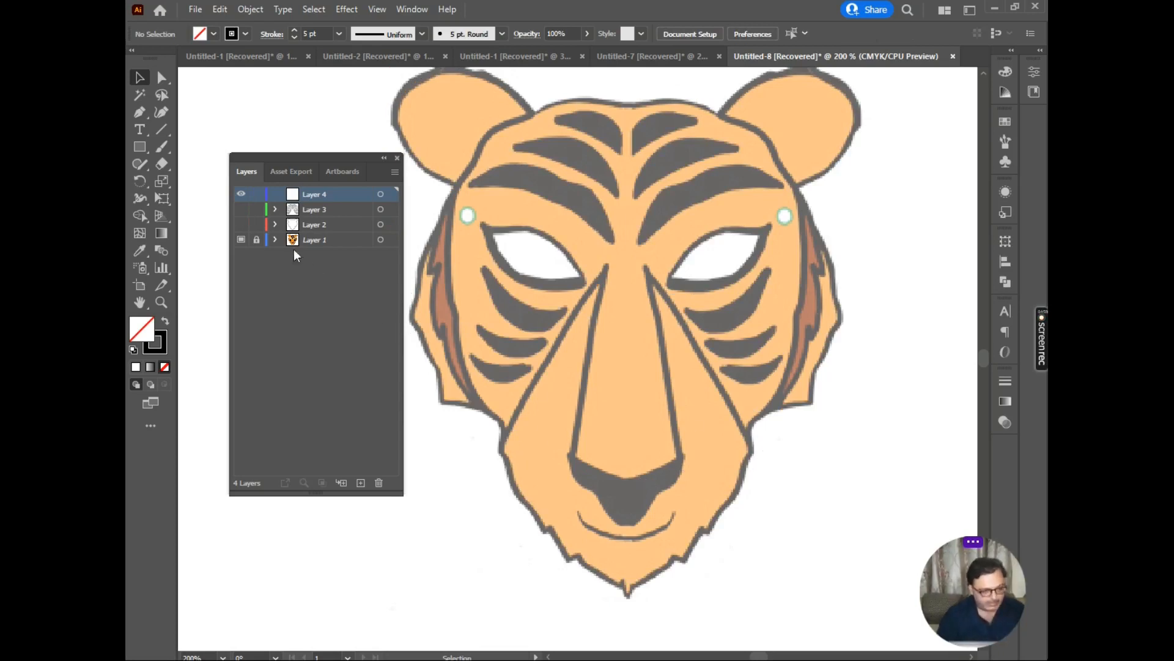
Step: Trace the smiling mouth on Layer 4 as an open Pen curve through its lowest point, with a 1 pt stroke
left_click(138, 112)
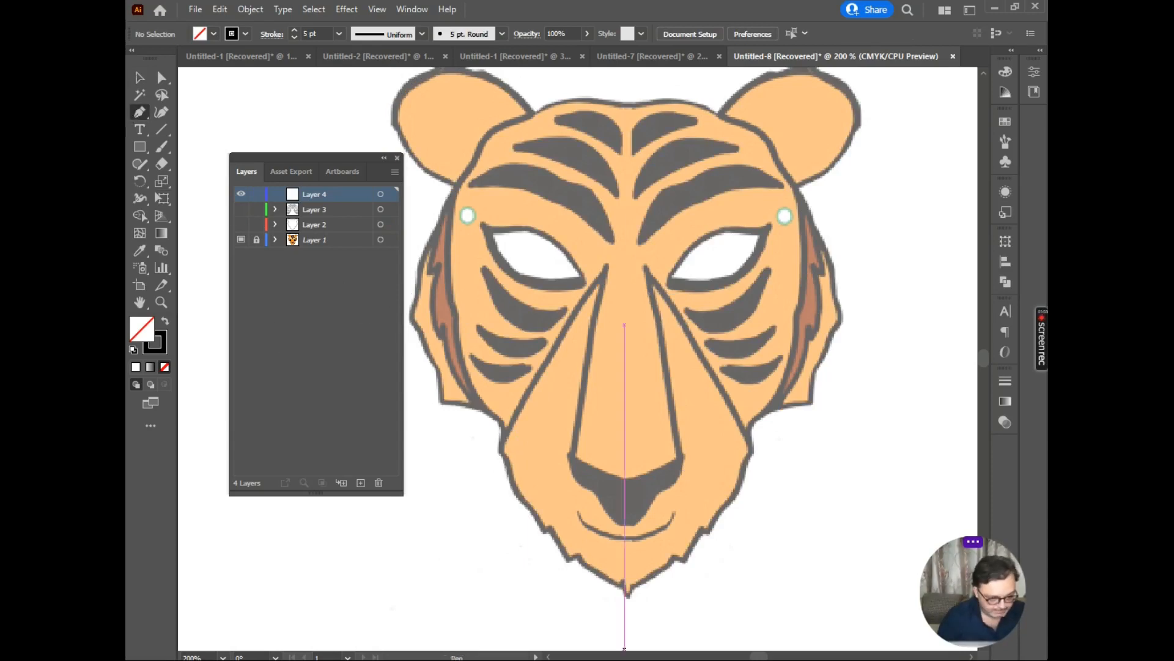
left_click(576, 509)
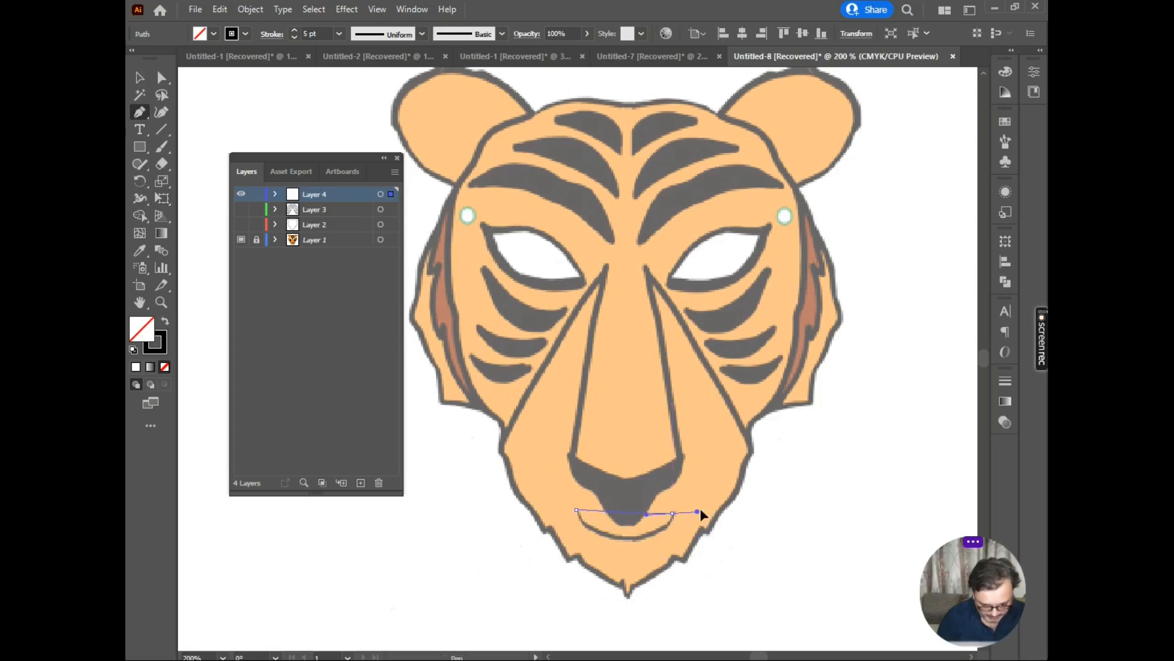
left_click_drag(699, 510, 702, 459)
key("ctrl+z")
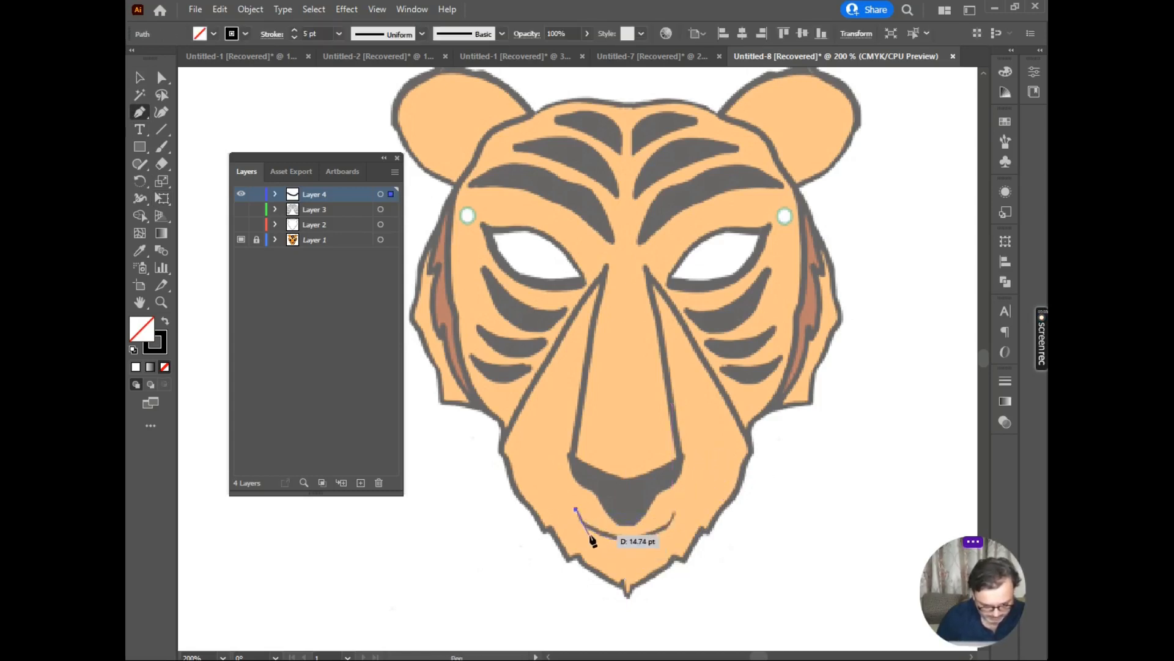
left_click(339, 35)
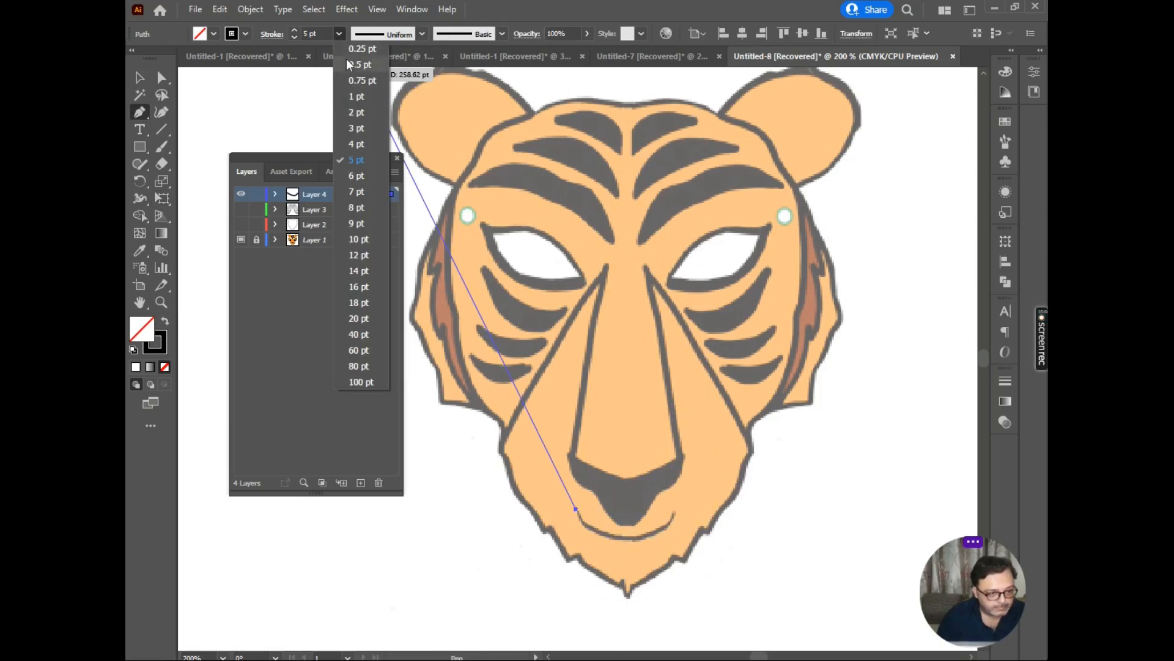
left_click(357, 98)
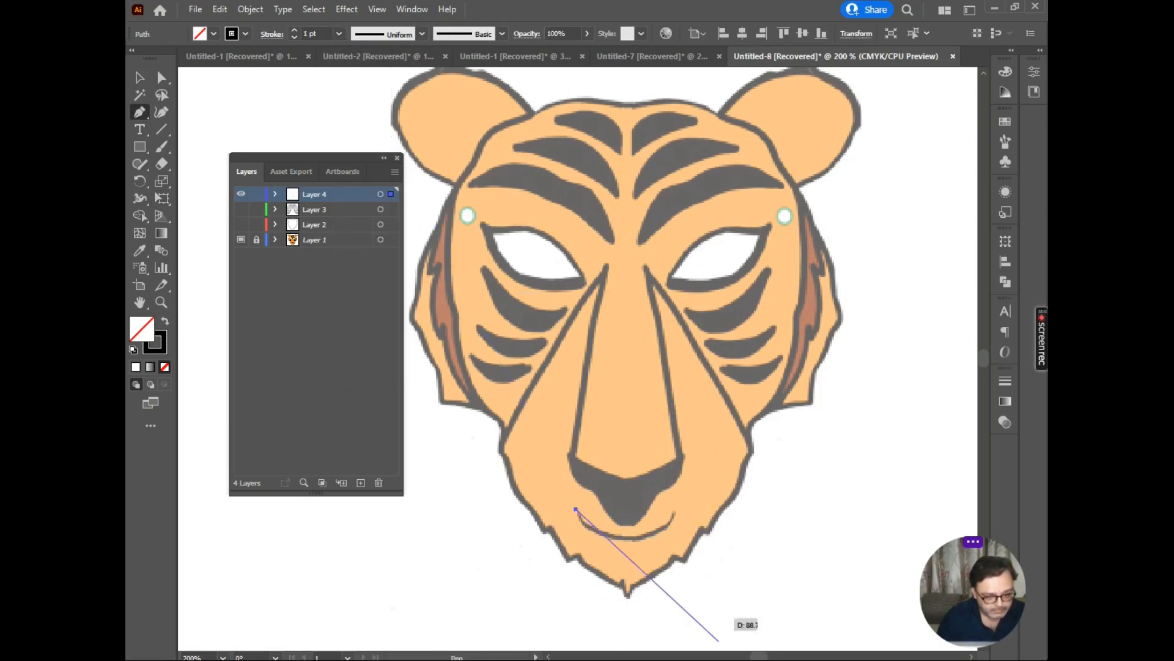
mouse_move(623, 538)
left_mouse_down()
mouse_move(664, 549)
mouse_move(627, 542)
left_mouse_up()
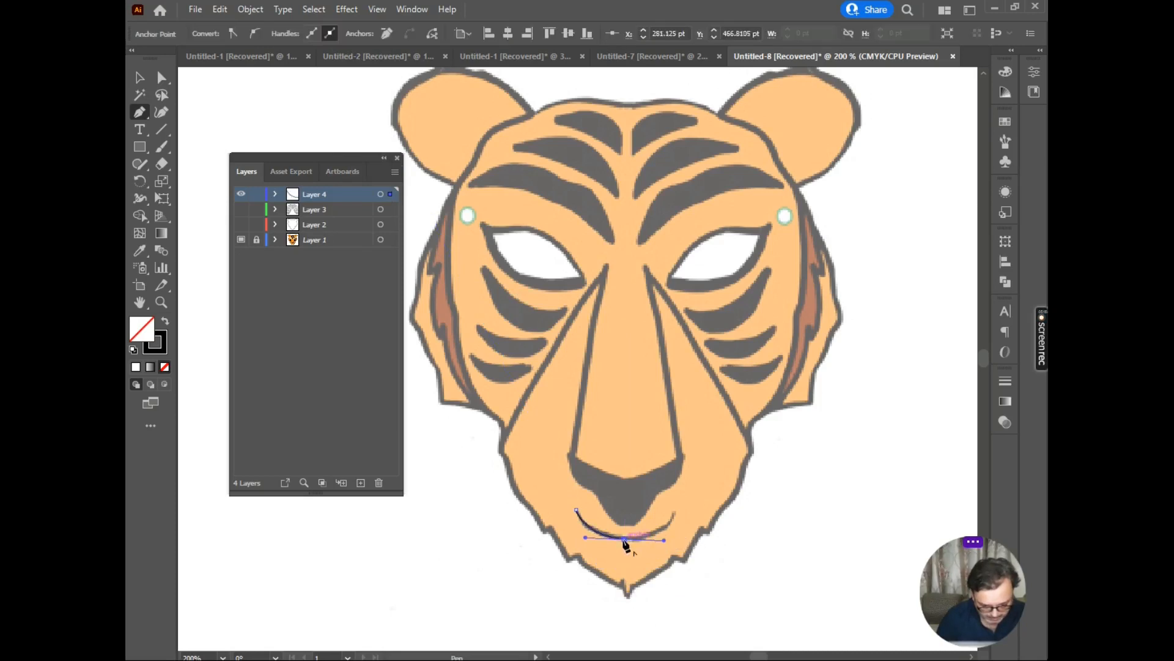
mouse_move(679, 511)
left_mouse_down()
mouse_move(690, 484)
mouse_move(664, 550)
mouse_move(655, 536)
mouse_move(678, 529)
left_mouse_up()
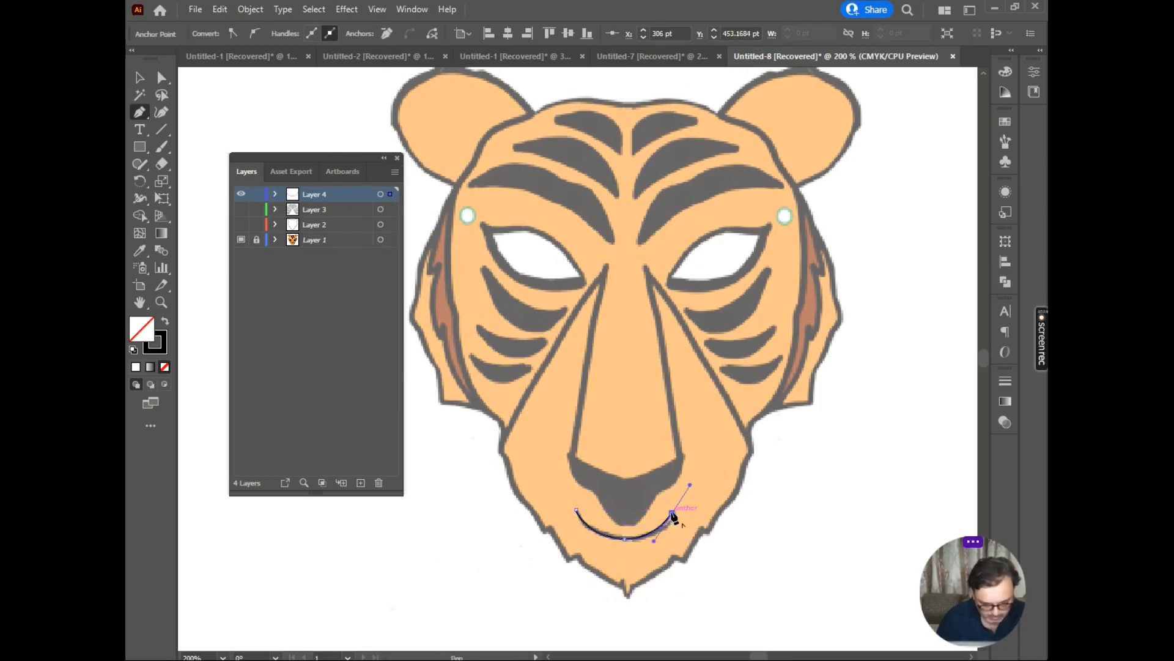
left_click(673, 515)
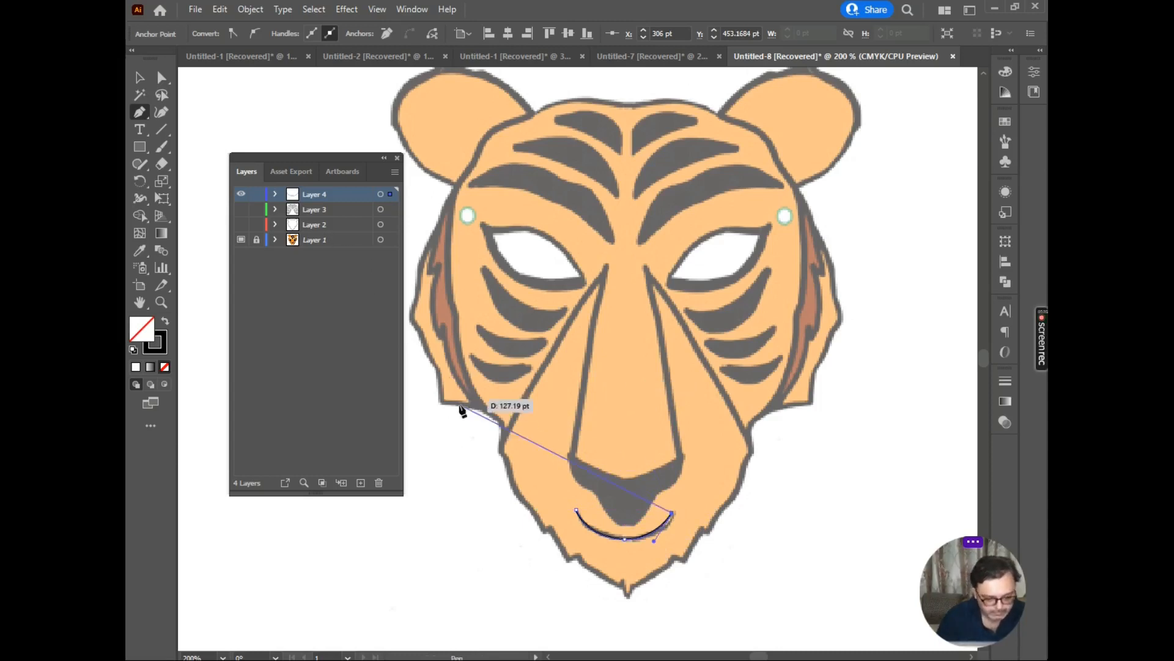
key("Escape")
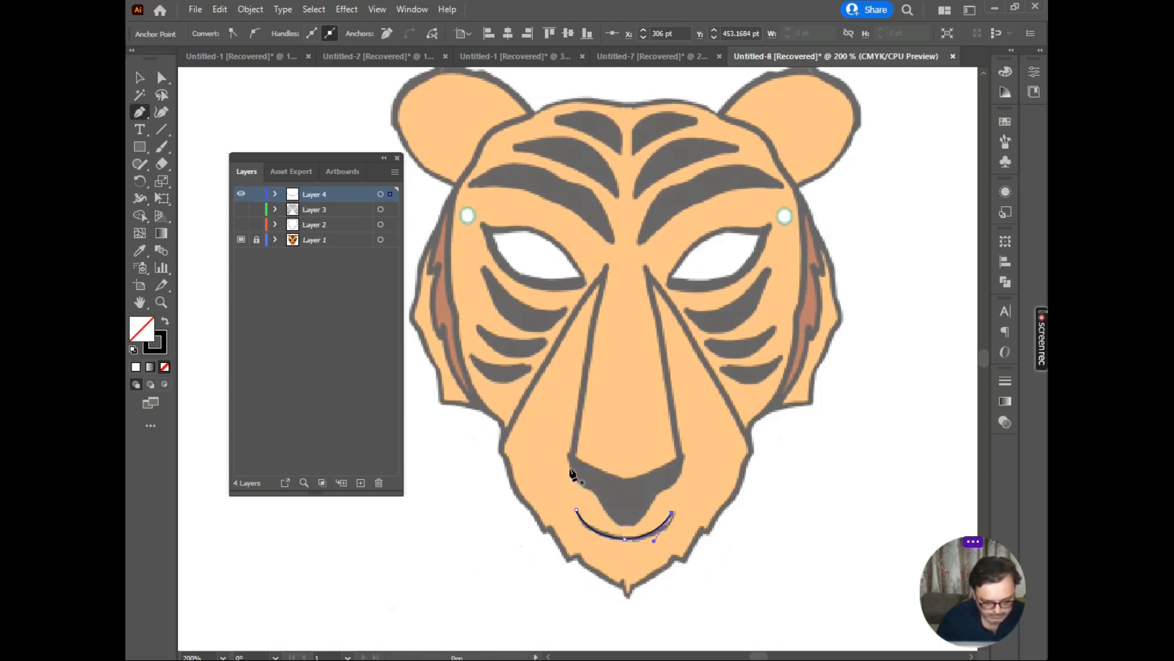
Step: Start a Pen path at the left jaw, tracing up the cheek line, down the left nose line and around the left nostril
left_click(502, 446)
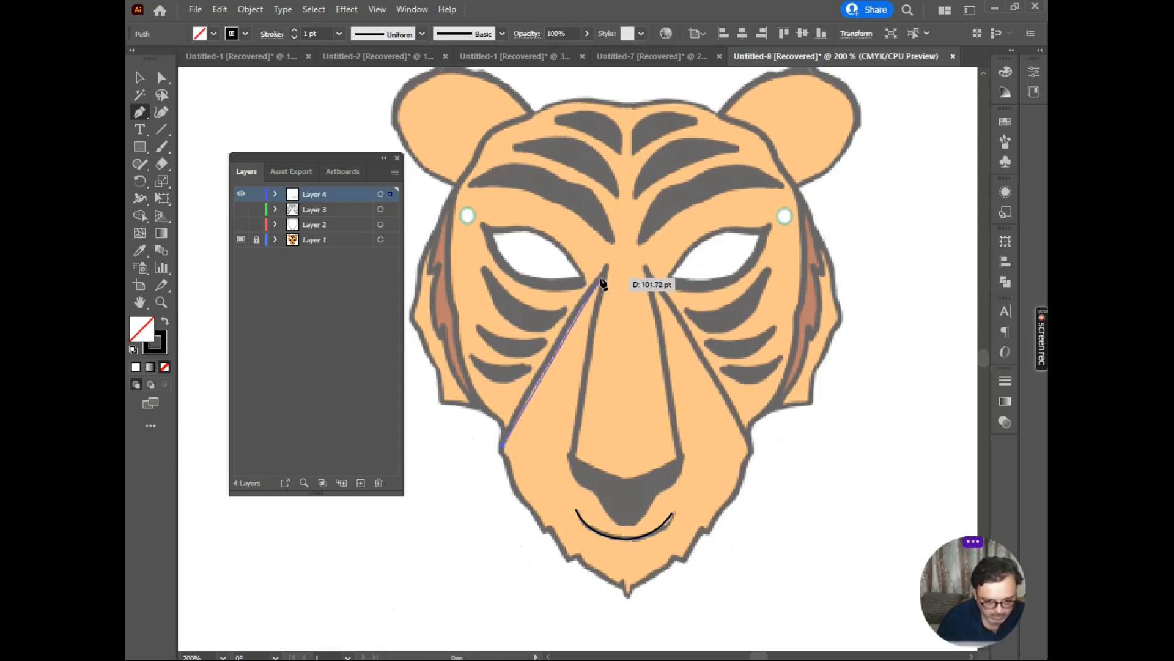
left_click(600, 280)
left_click(570, 451)
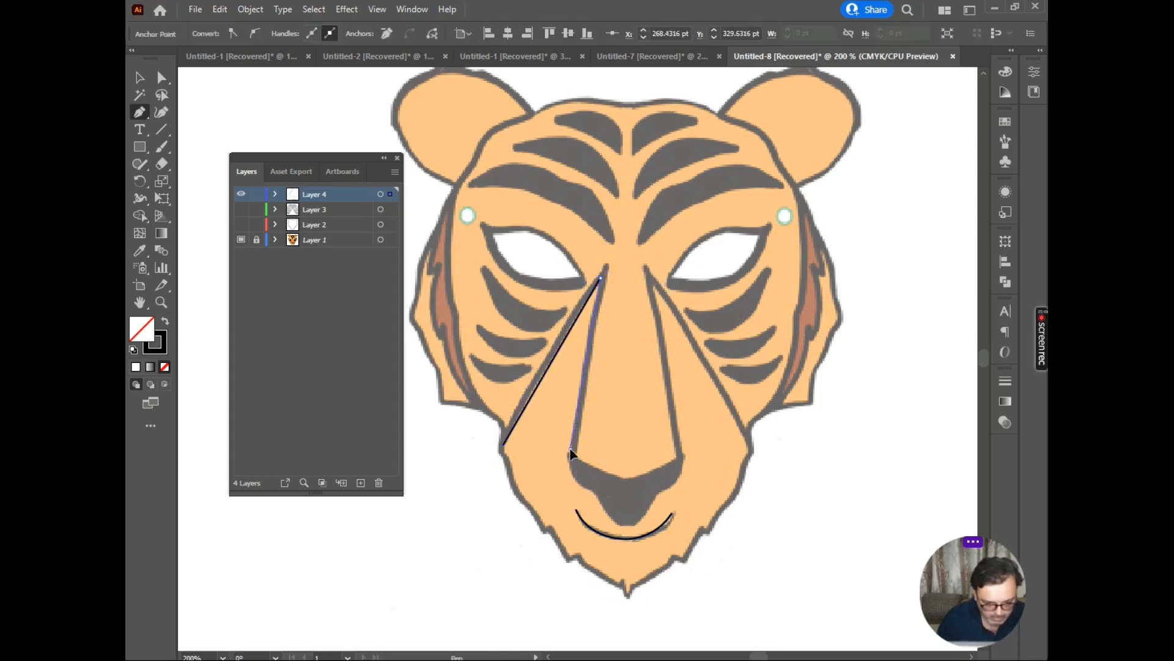
left_click(593, 491)
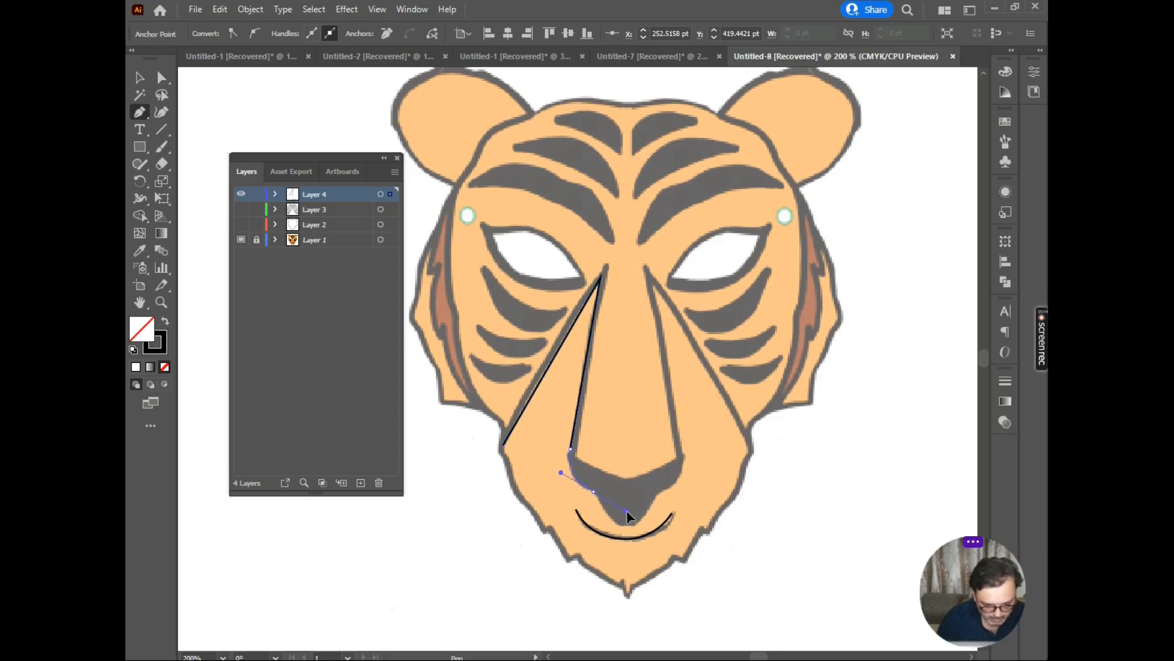
left_click_drag(630, 512, 628, 501)
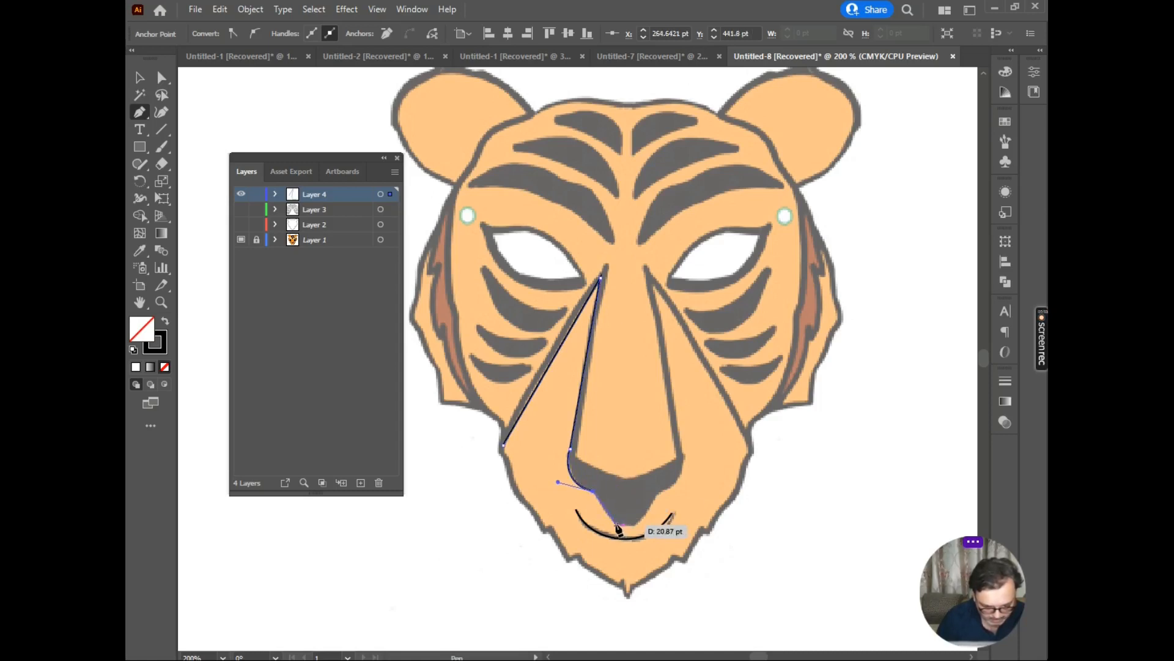
Step: Continue the path along the flat bottom of the nose and around the right nostril to the base of the right nose line
left_click(615, 524)
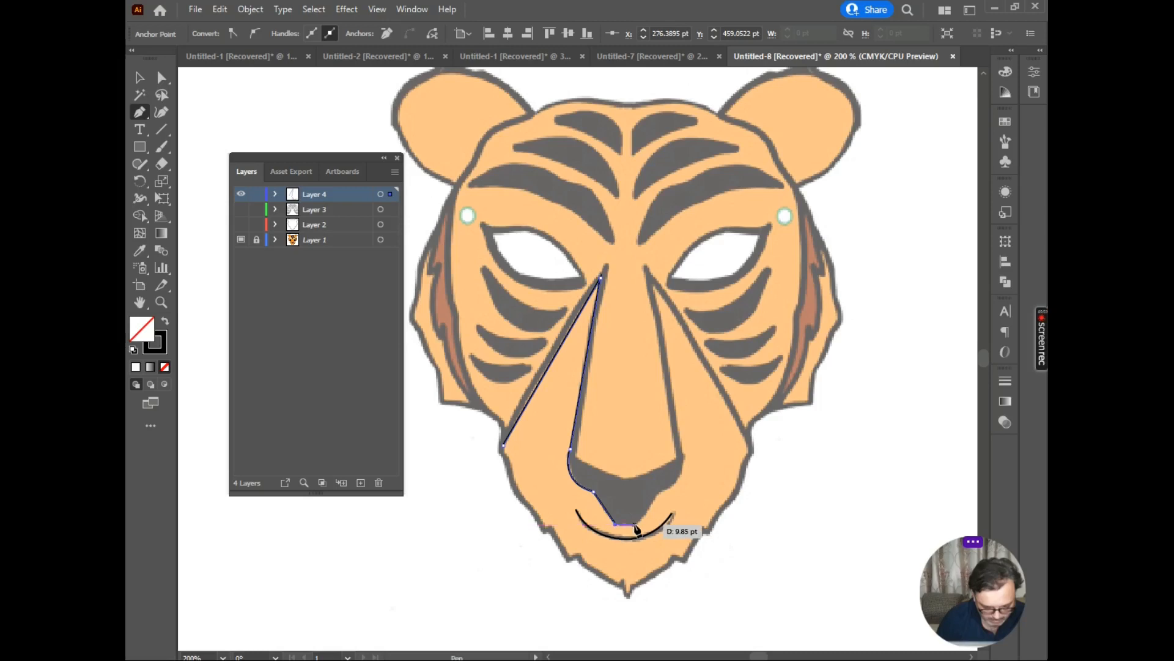
left_click(634, 524)
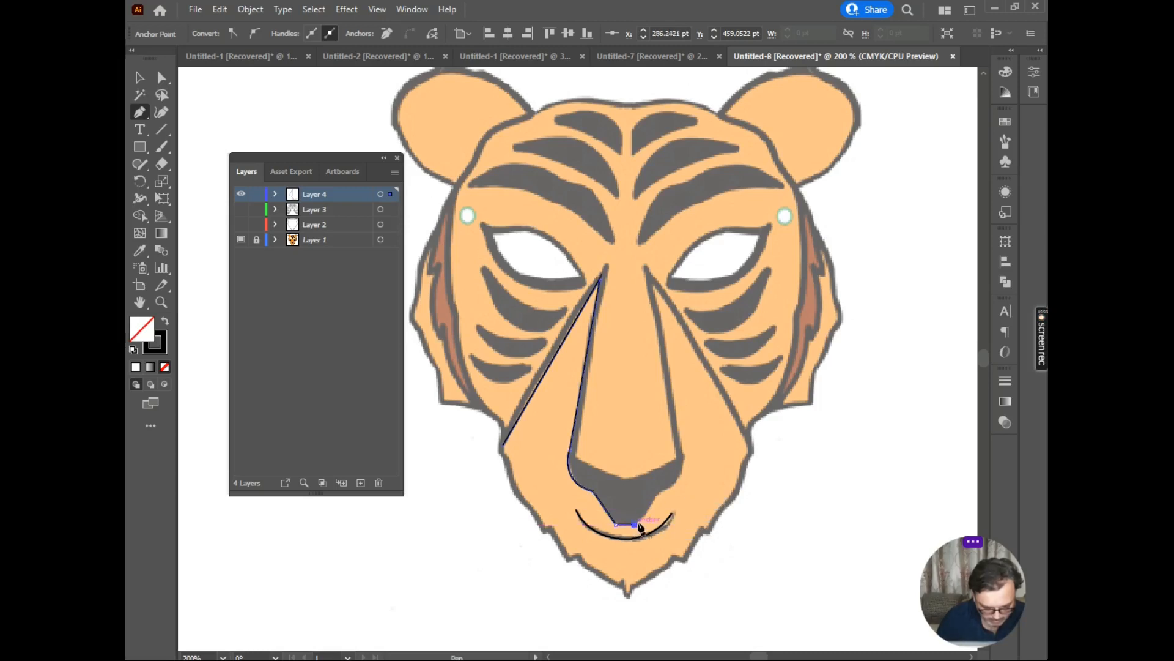
left_click(653, 494)
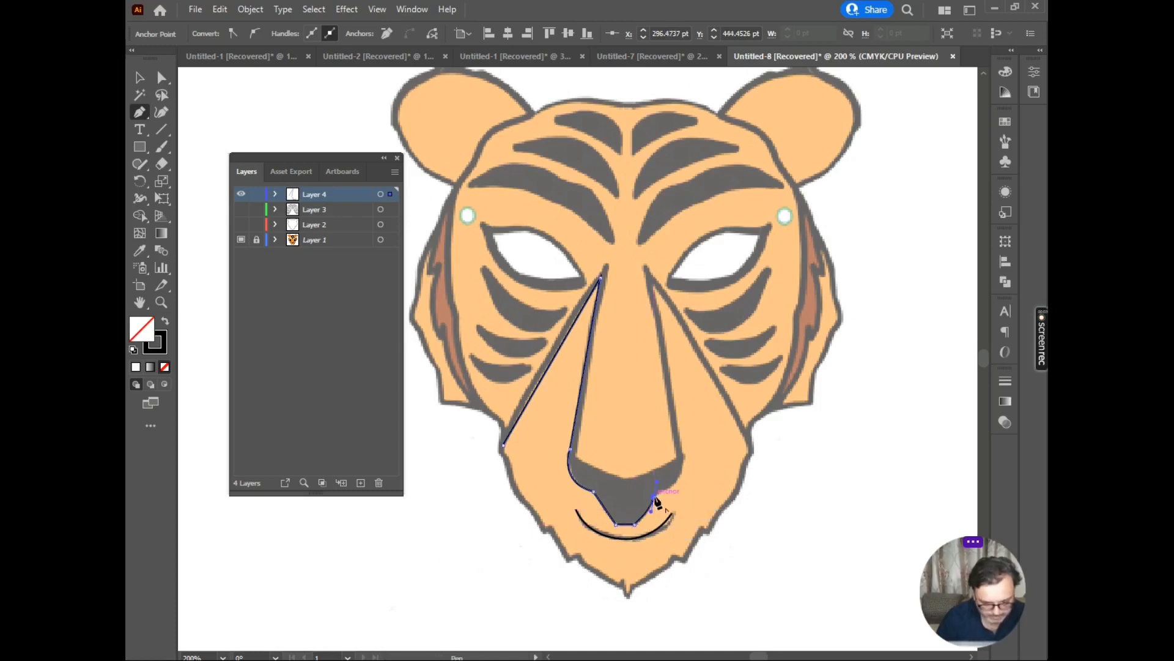
scroll(680, 485, "up", 3)
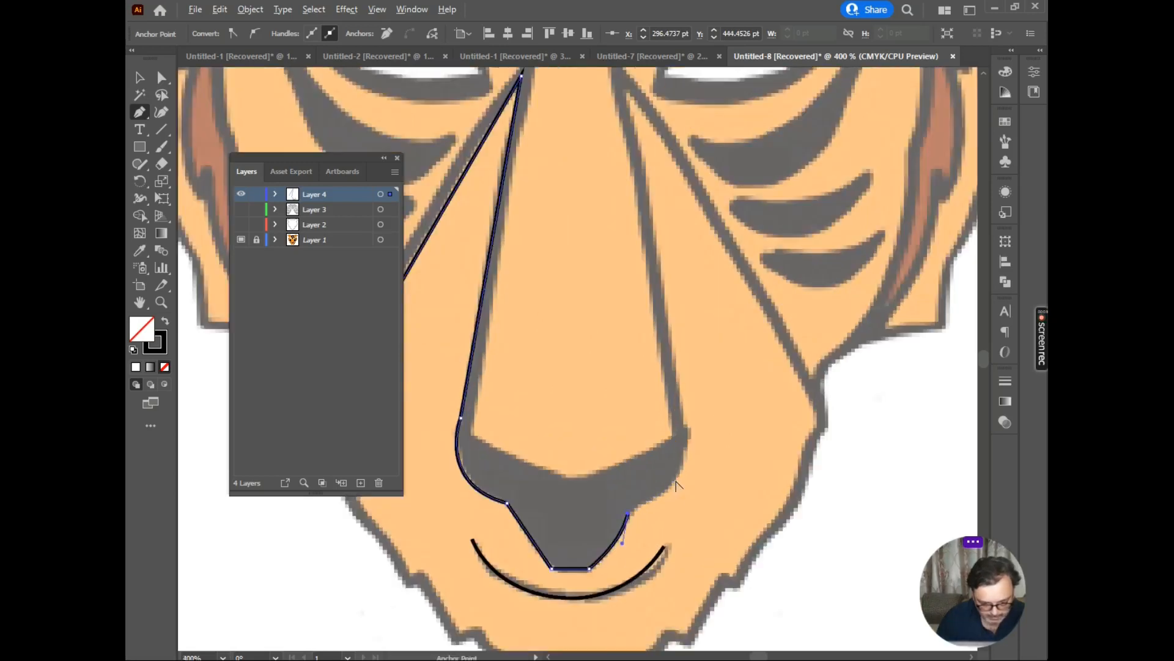
left_click(683, 473)
left_click_drag(690, 456, 693, 451)
left_click(671, 486)
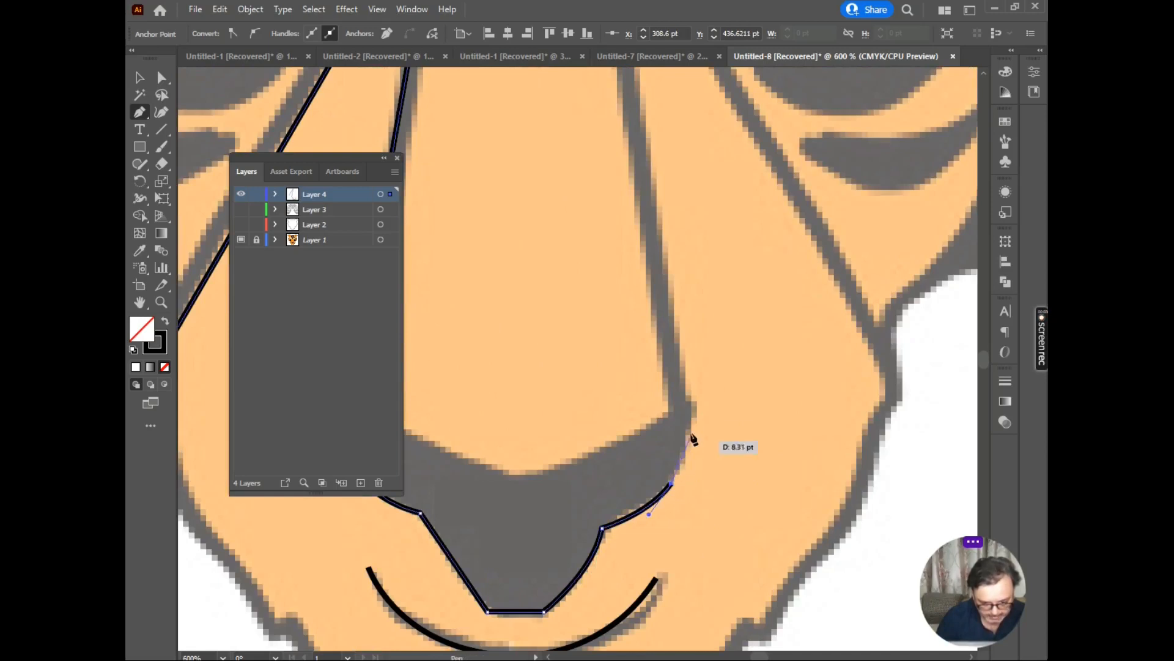
left_click_drag(693, 405, 685, 381)
Step: Extend the path up the right nose line, down to the right jaw, and back along the outer edge to the upper tip
scroll(679, 379, "down", 3)
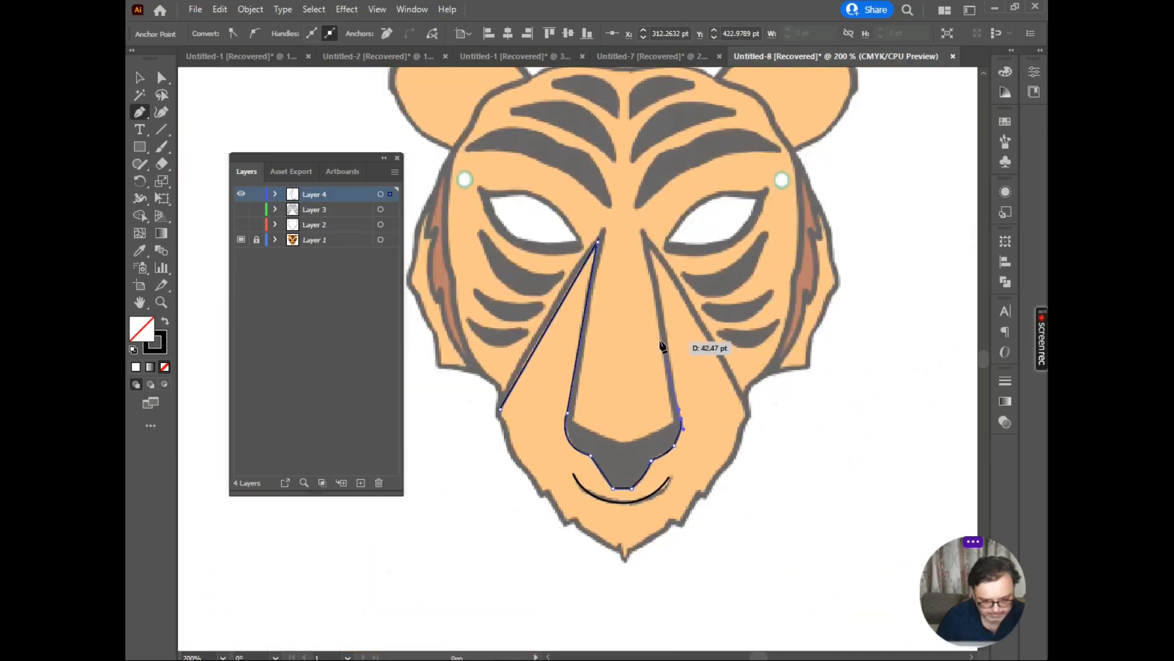
left_click(652, 249)
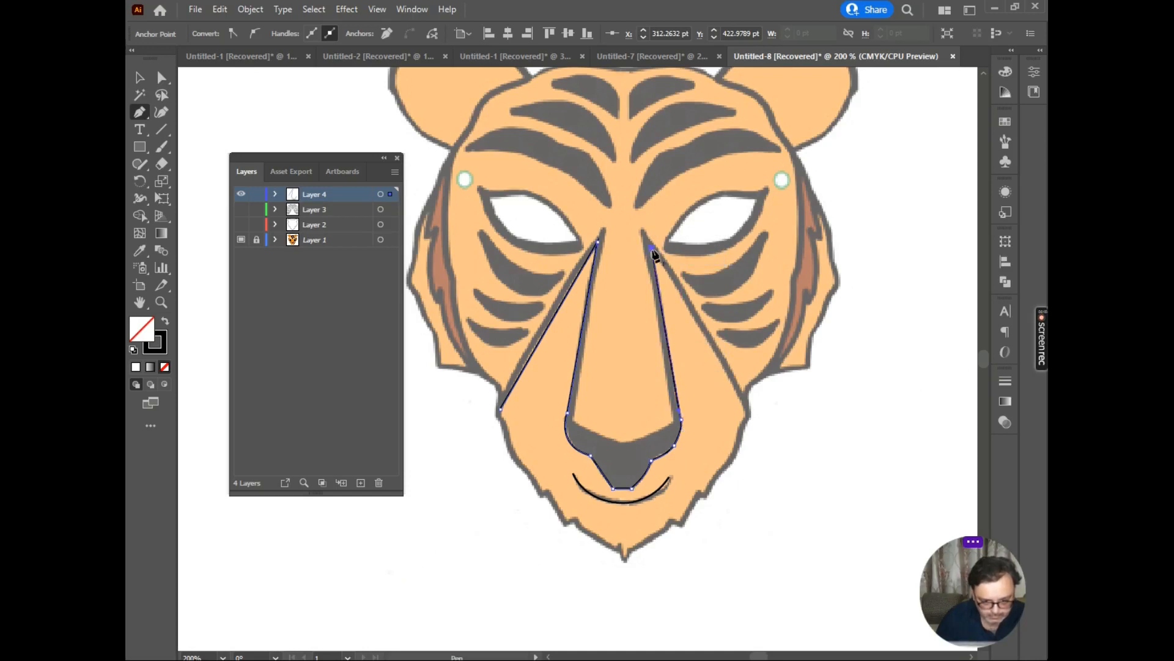
left_click(747, 410)
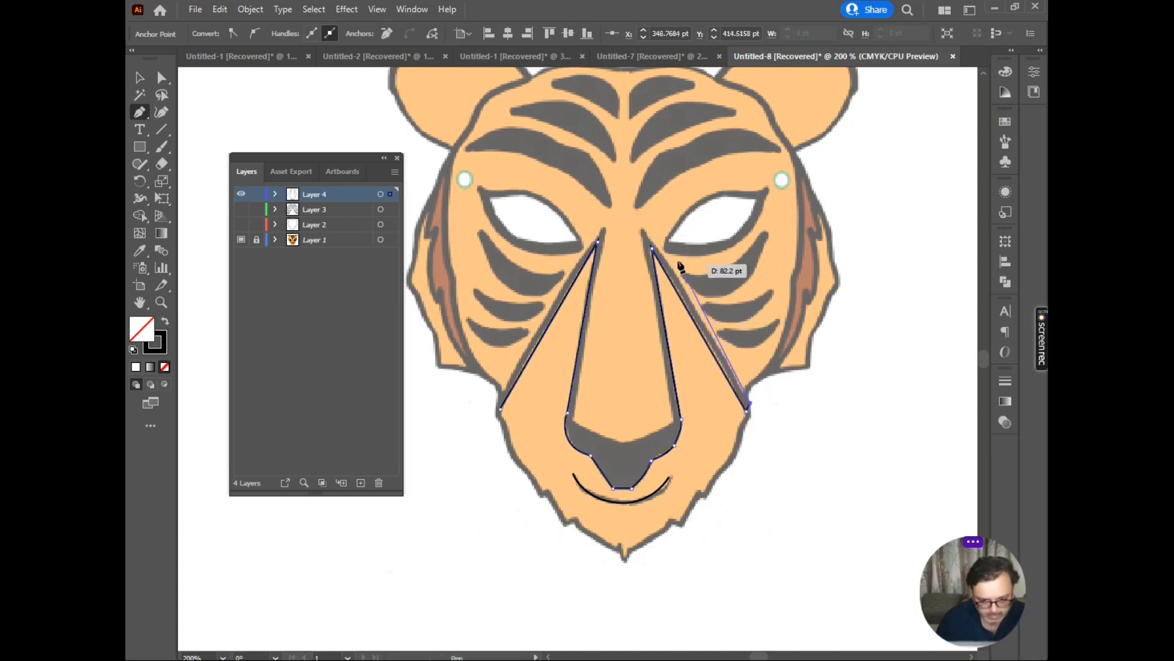
left_click(642, 232, "ctrl")
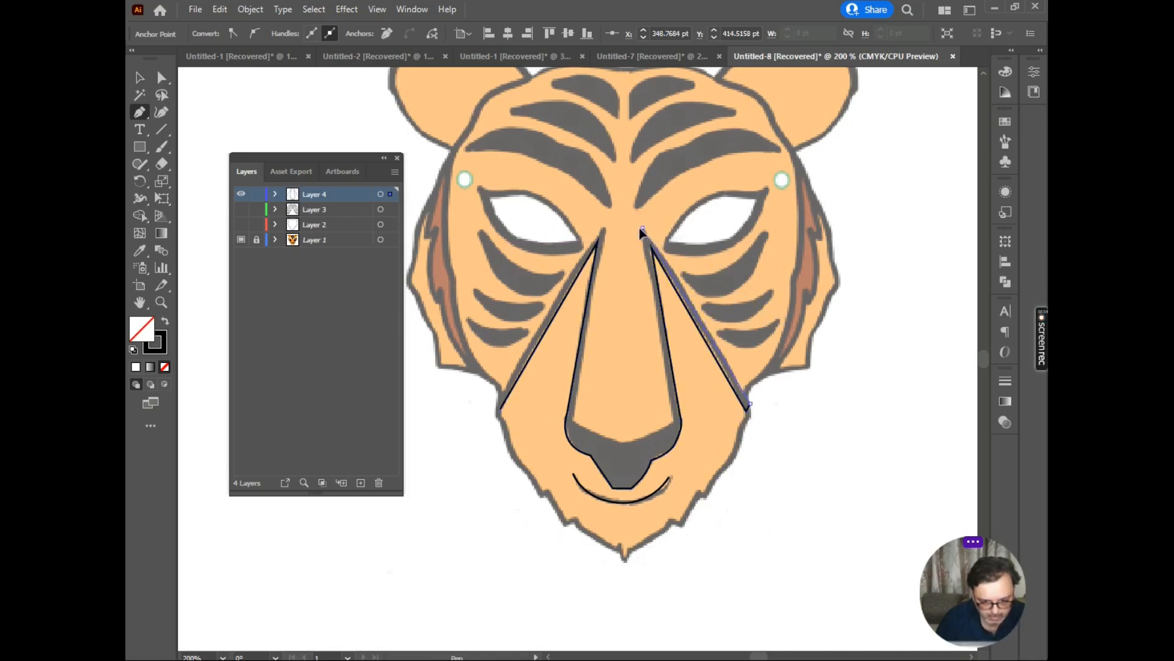
left_click_drag(643, 231, 630, 221)
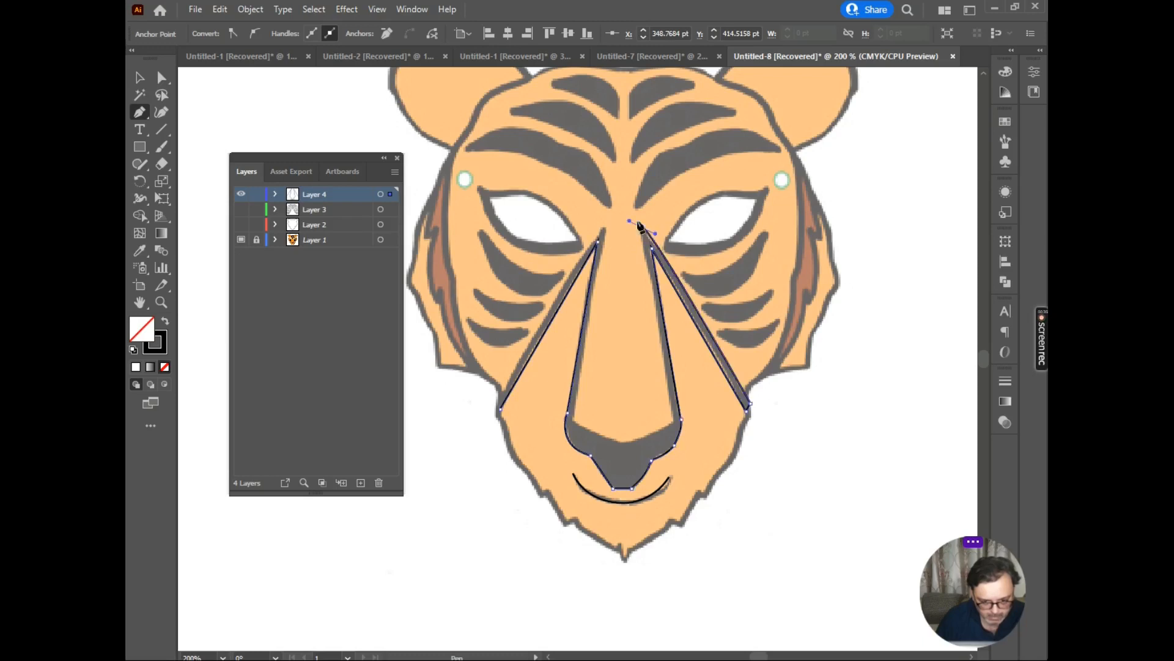
left_click(643, 228)
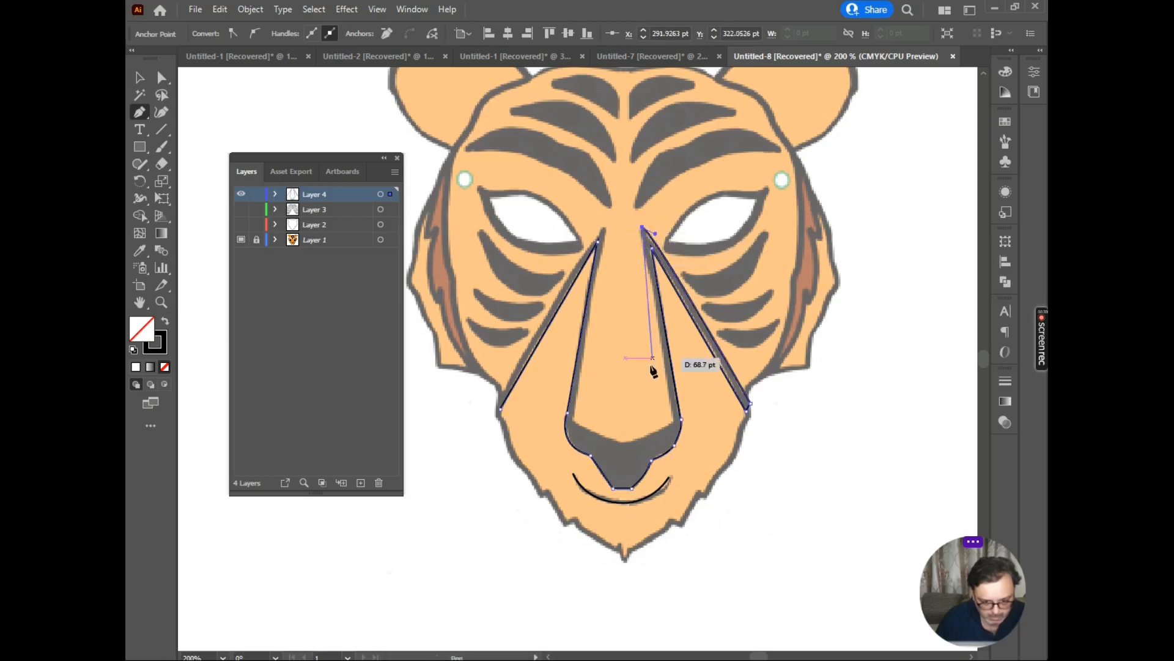
Step: Trace the inner edge of the right nose line down to the nose, and follow the nose's upper edge to its left corner
left_click(673, 420)
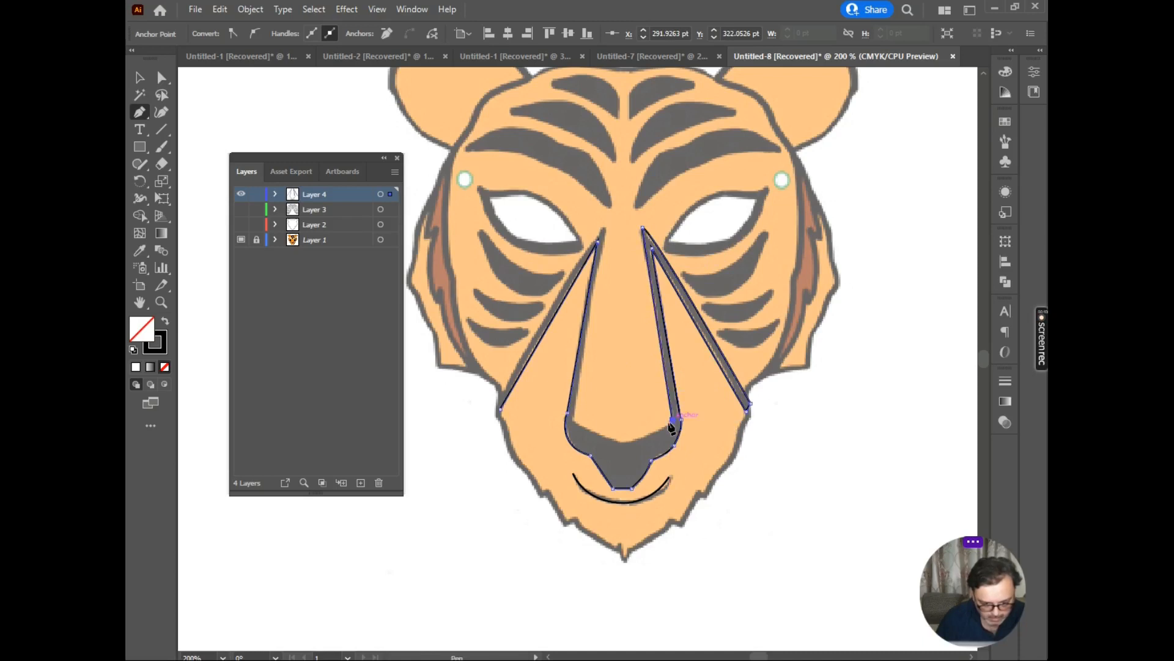
left_click(625, 441)
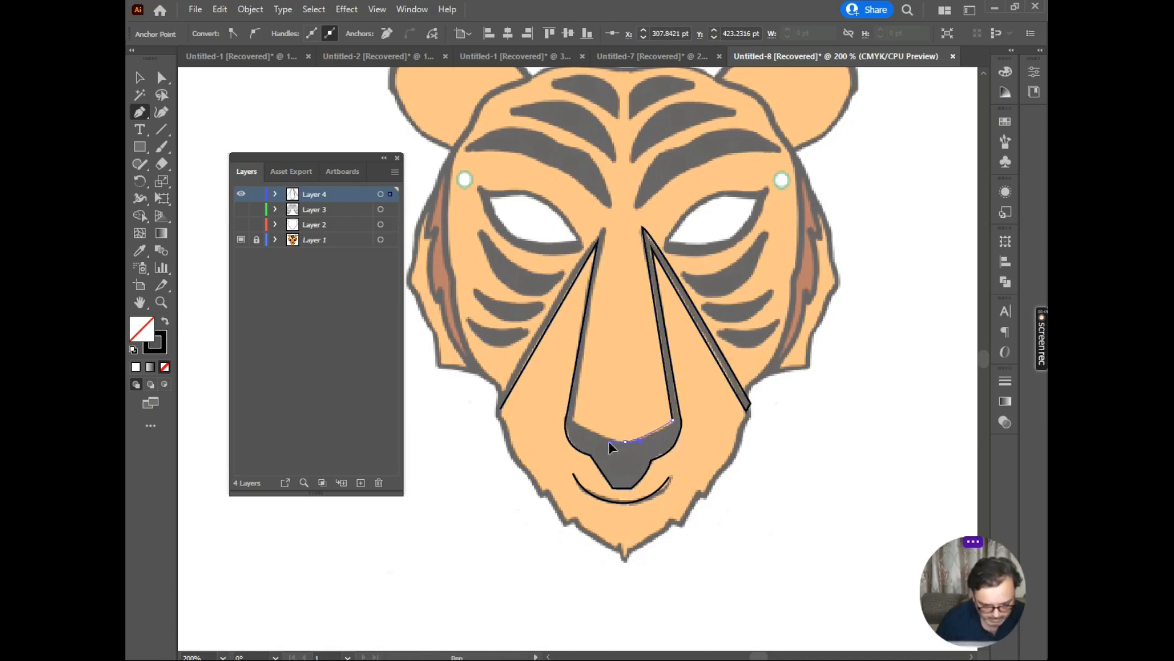
left_click(625, 441)
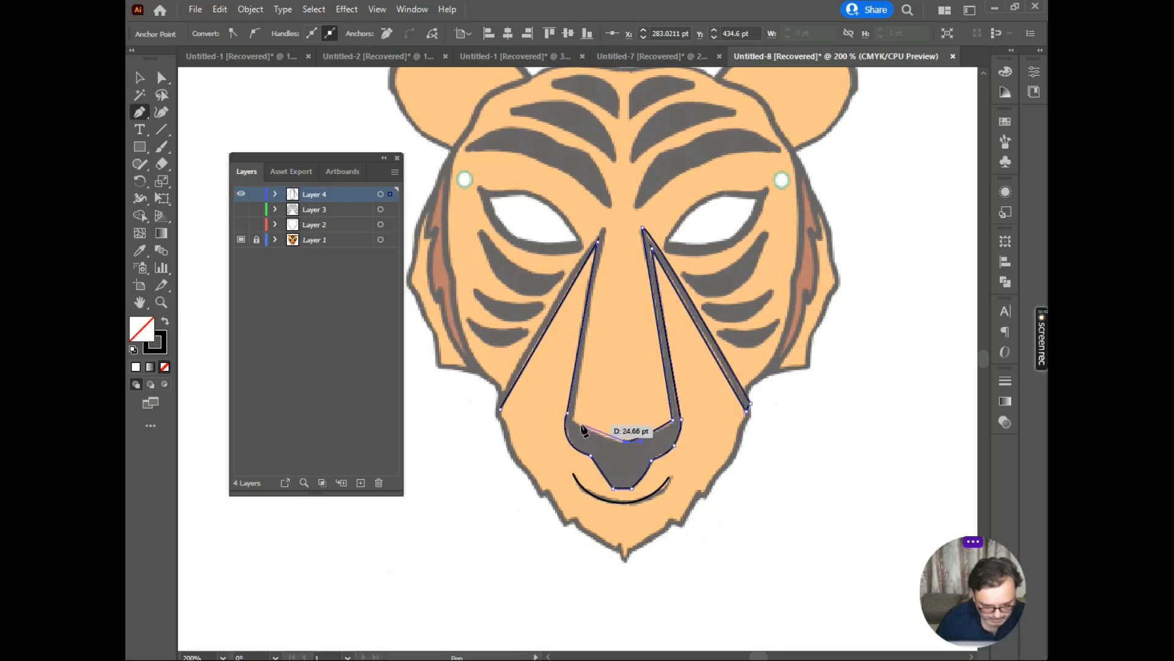
left_click_drag(575, 422, 557, 408)
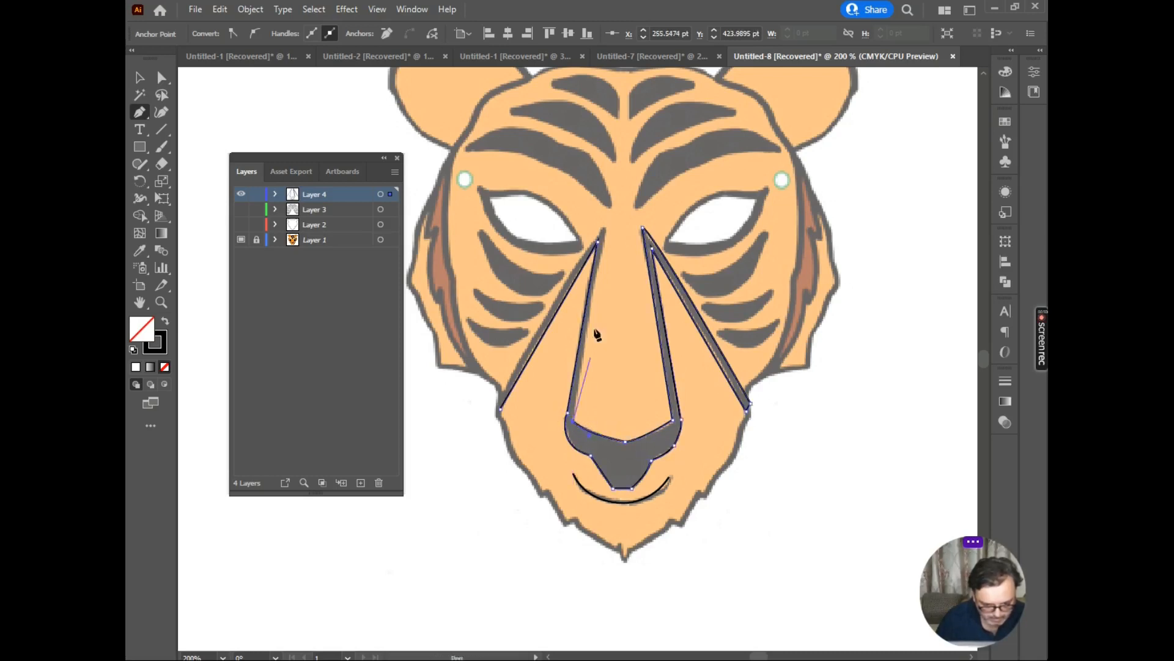
Step: Trace up the left nose line to its tip, down the outer cheek edge to the left jaw, and close the path
left_click(606, 224)
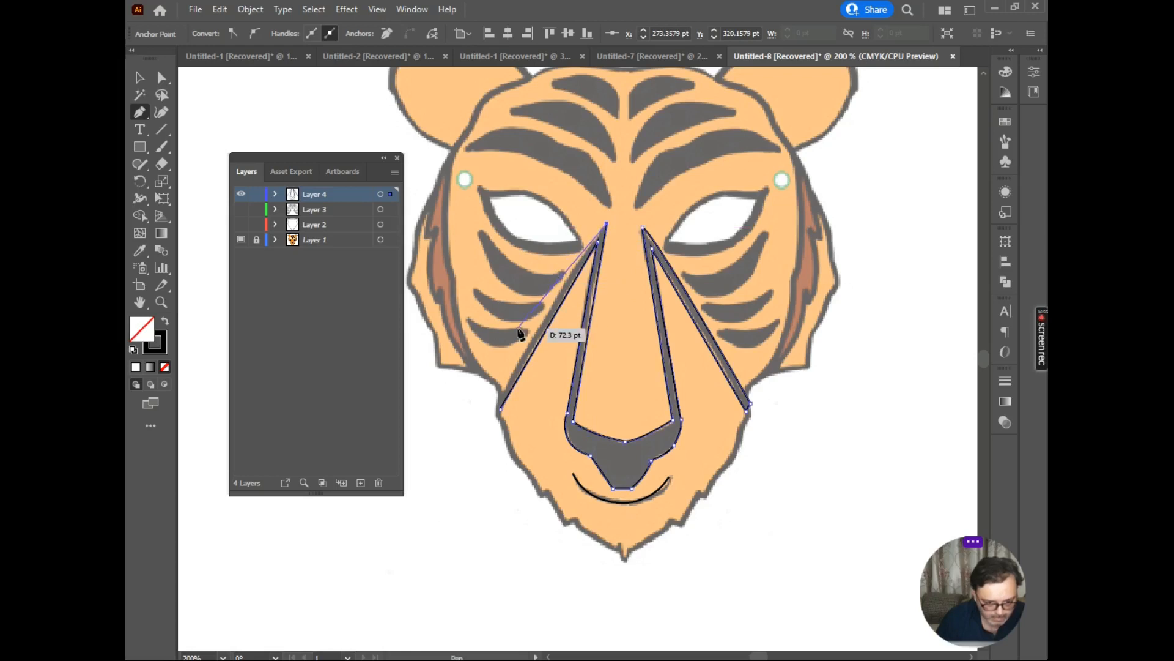
left_click(501, 396)
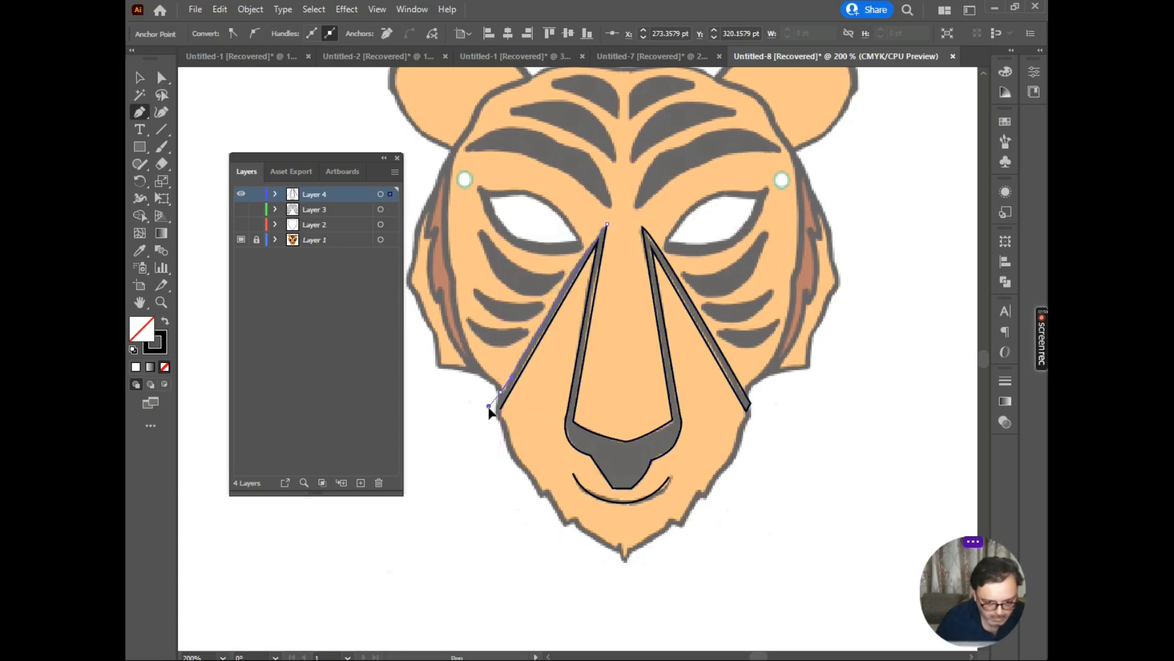
left_click_drag(489, 408, 493, 422)
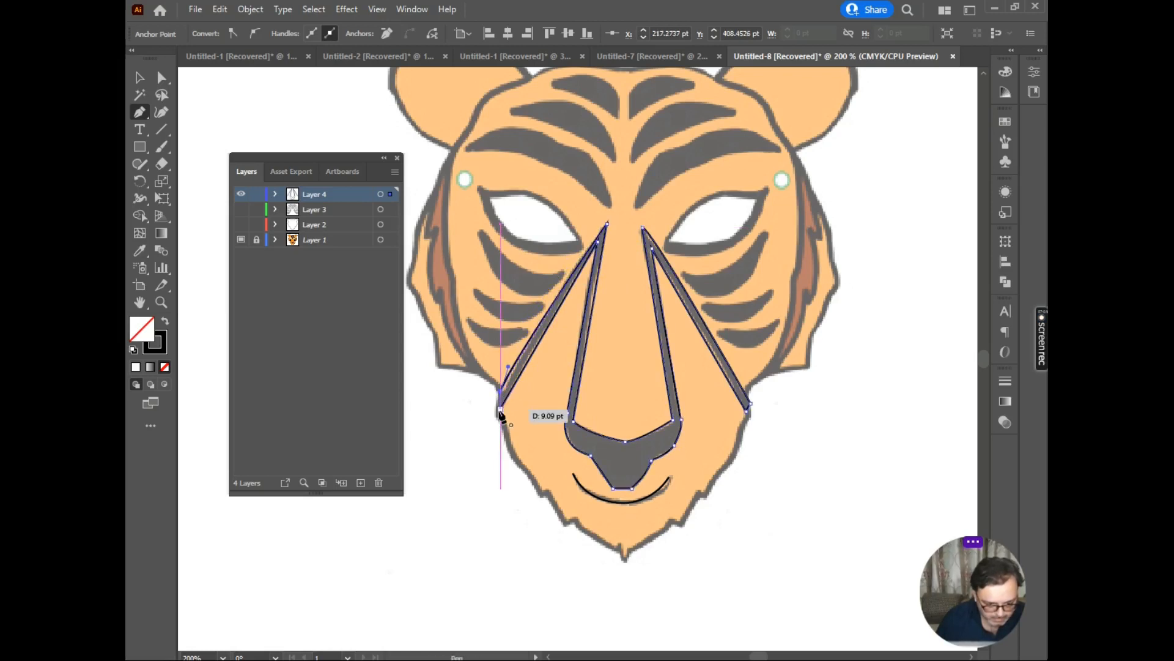
left_click(499, 407)
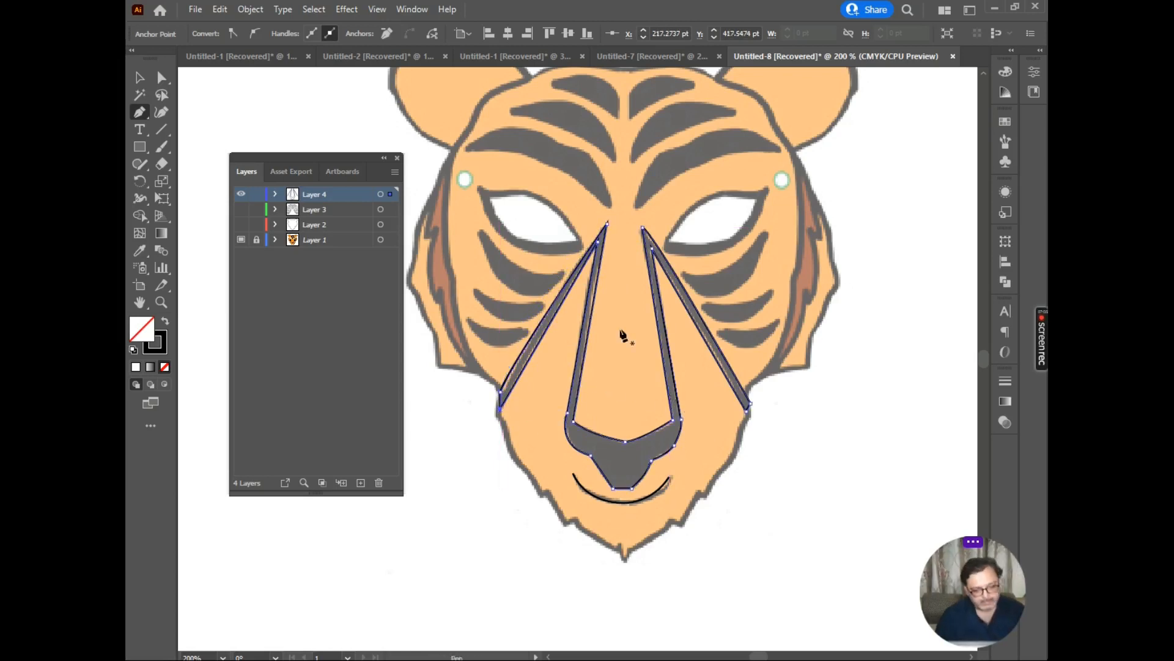
Step: Examine the traced outlines on Layers 2 to 4 with and without the tiger image on Layer 1
scroll(665, 312, "down", 3)
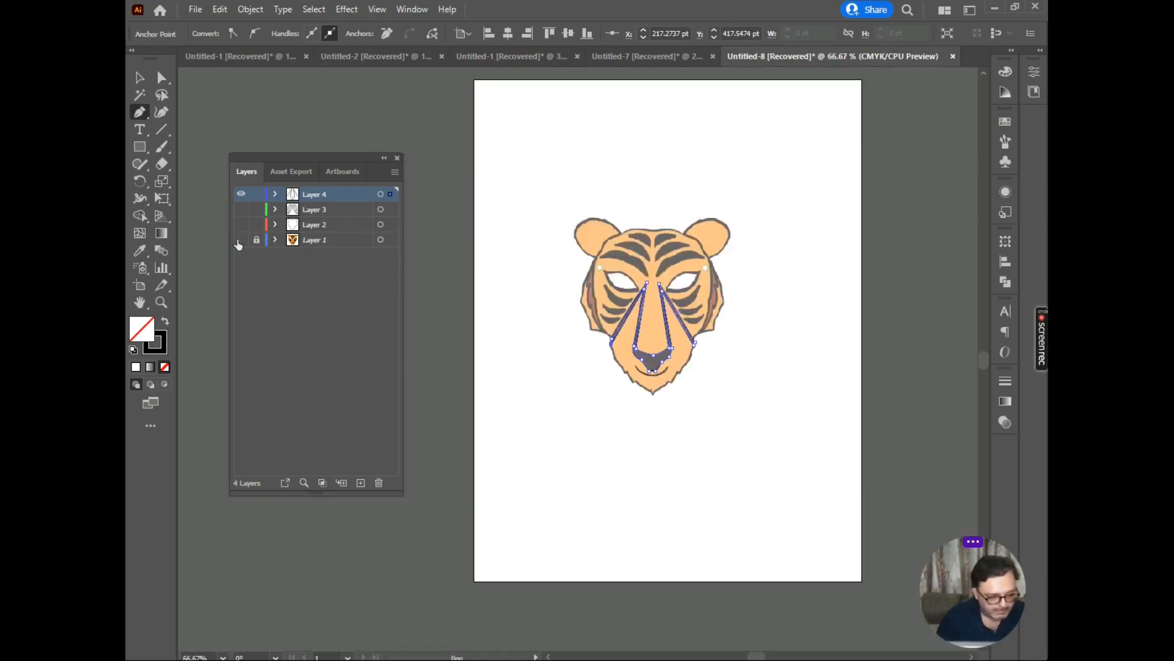
left_click(240, 241)
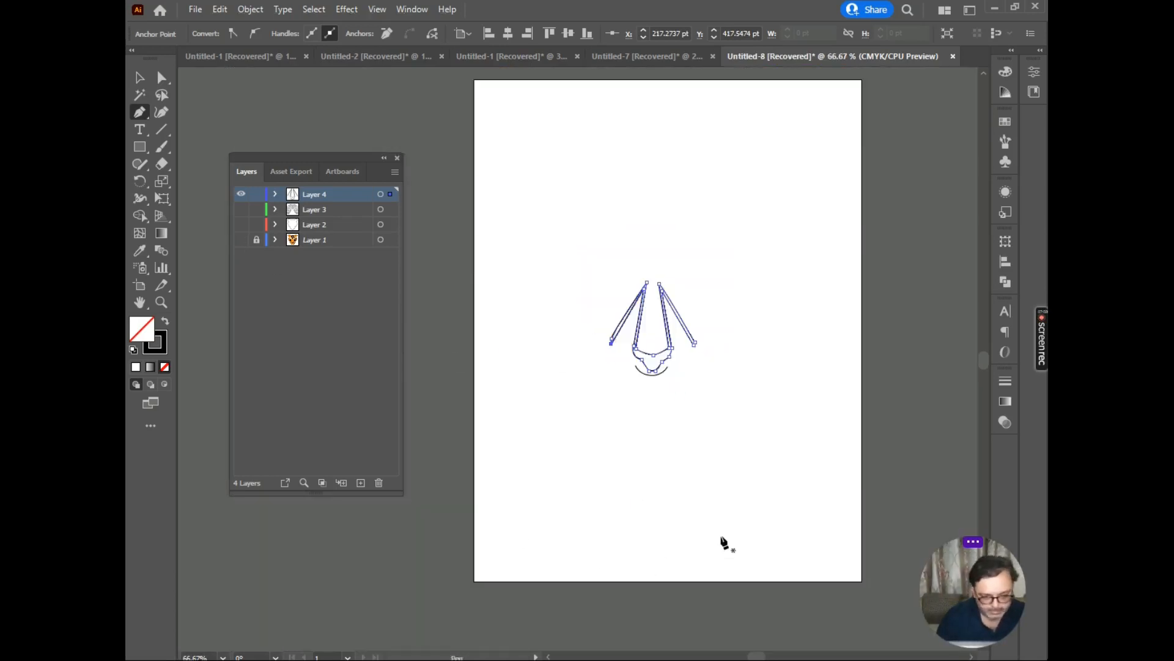
left_click(241, 194)
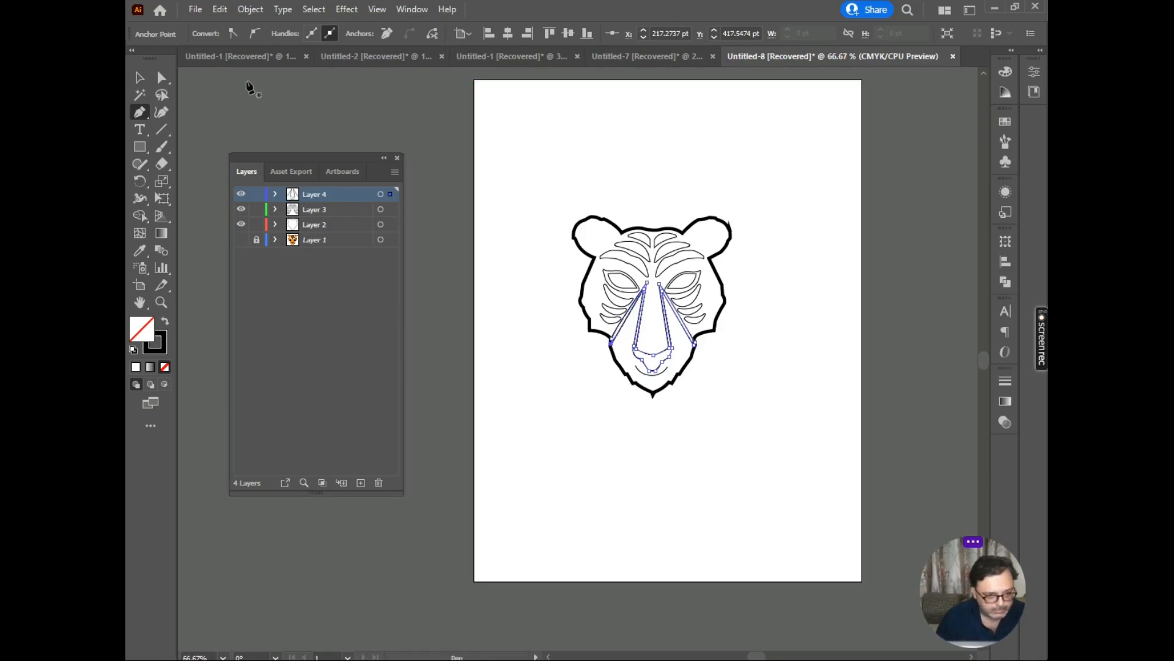
left_click(136, 76)
left_click(458, 249)
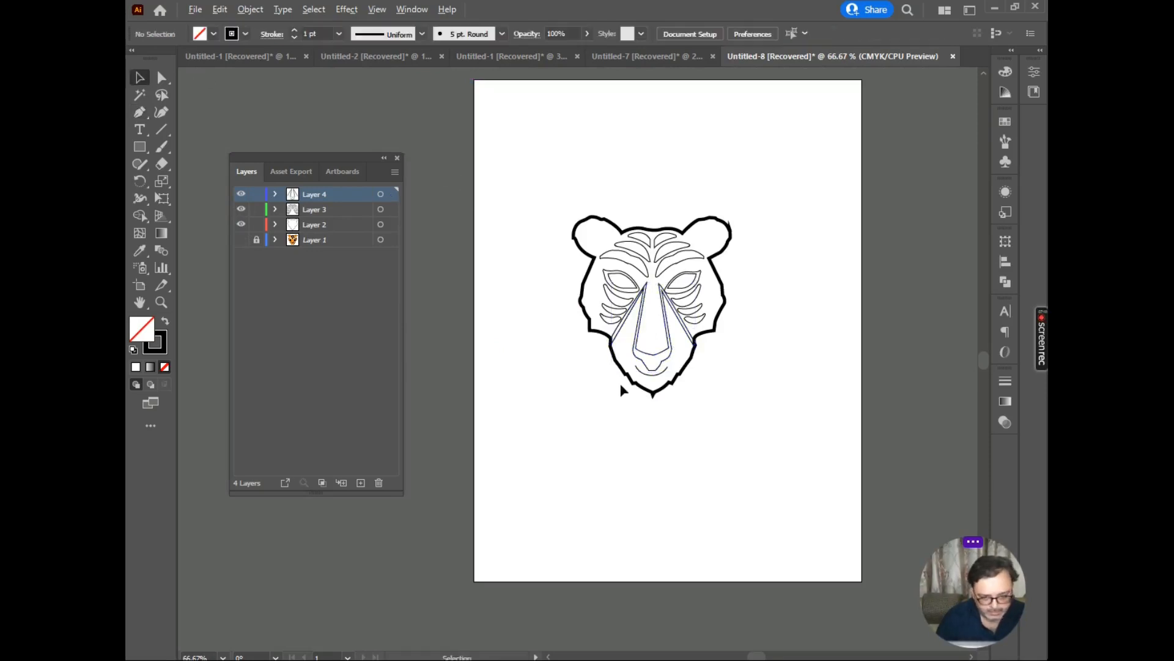
scroll(620, 382, "up", 1)
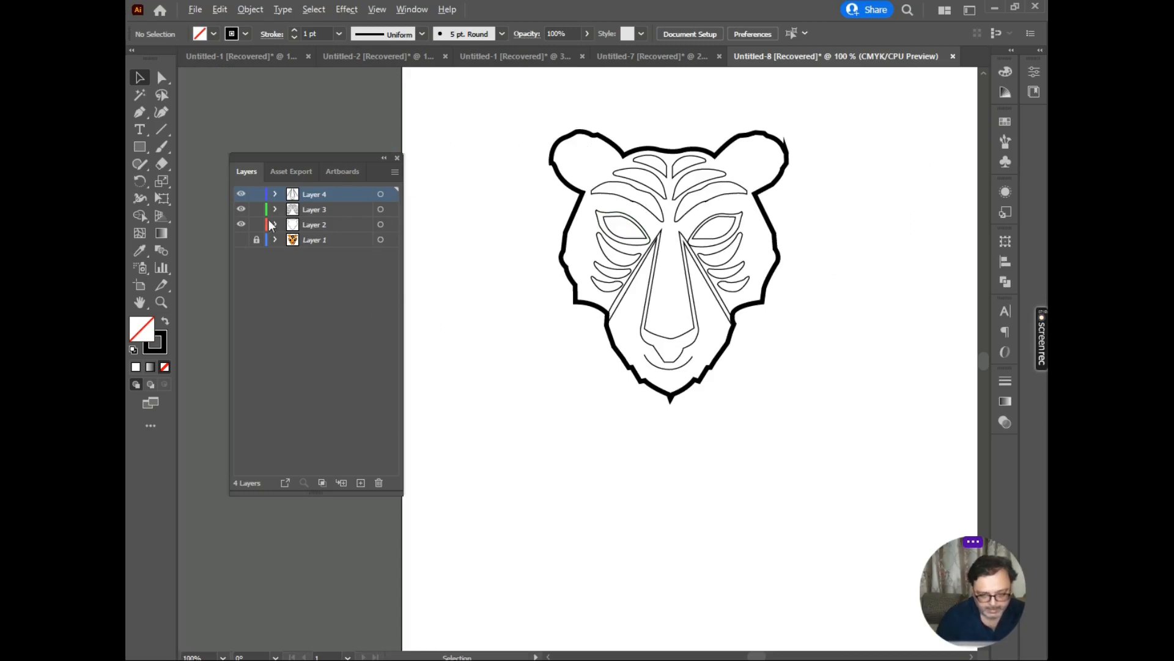
left_click(241, 240)
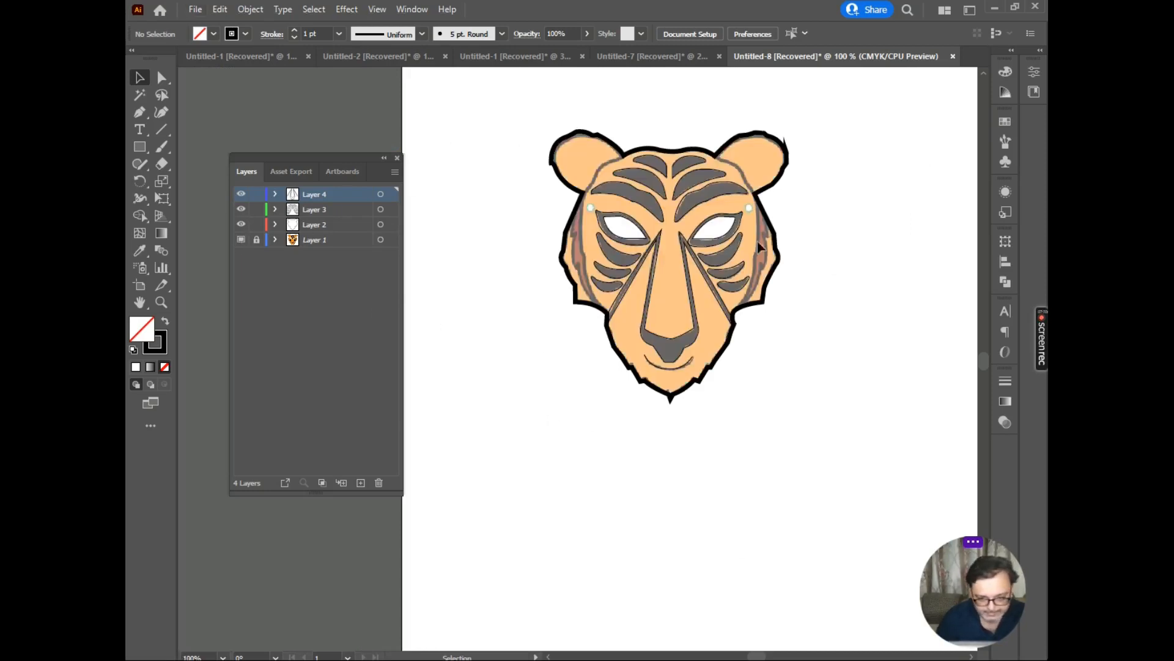
scroll(766, 252, "up", 2)
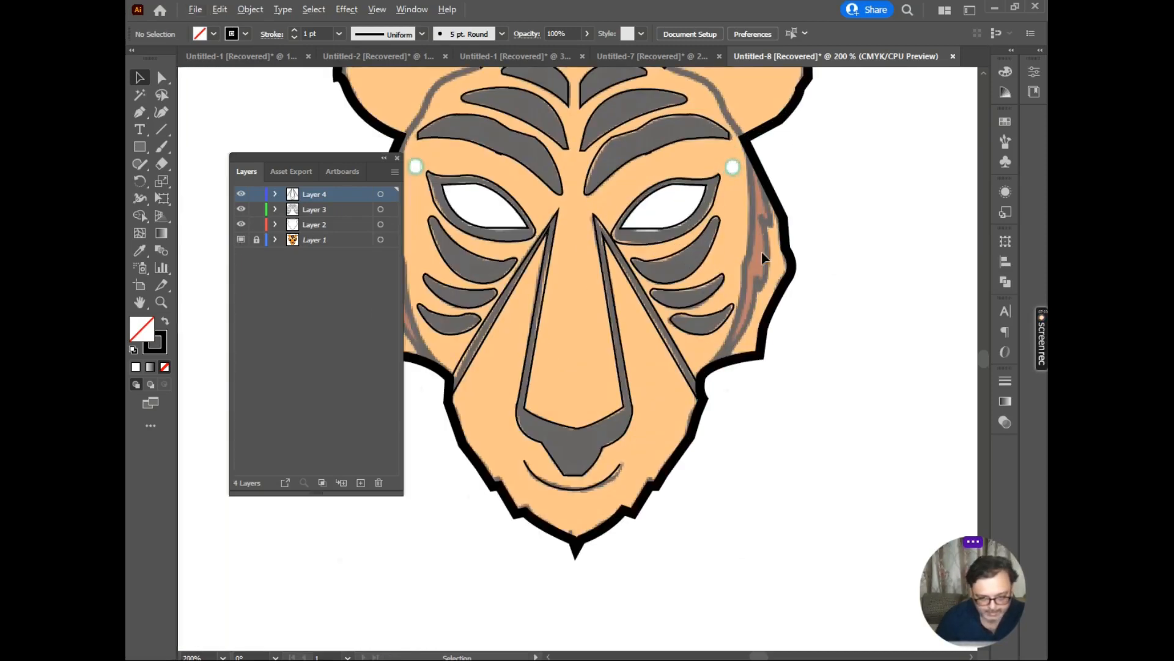
left_click(240, 242)
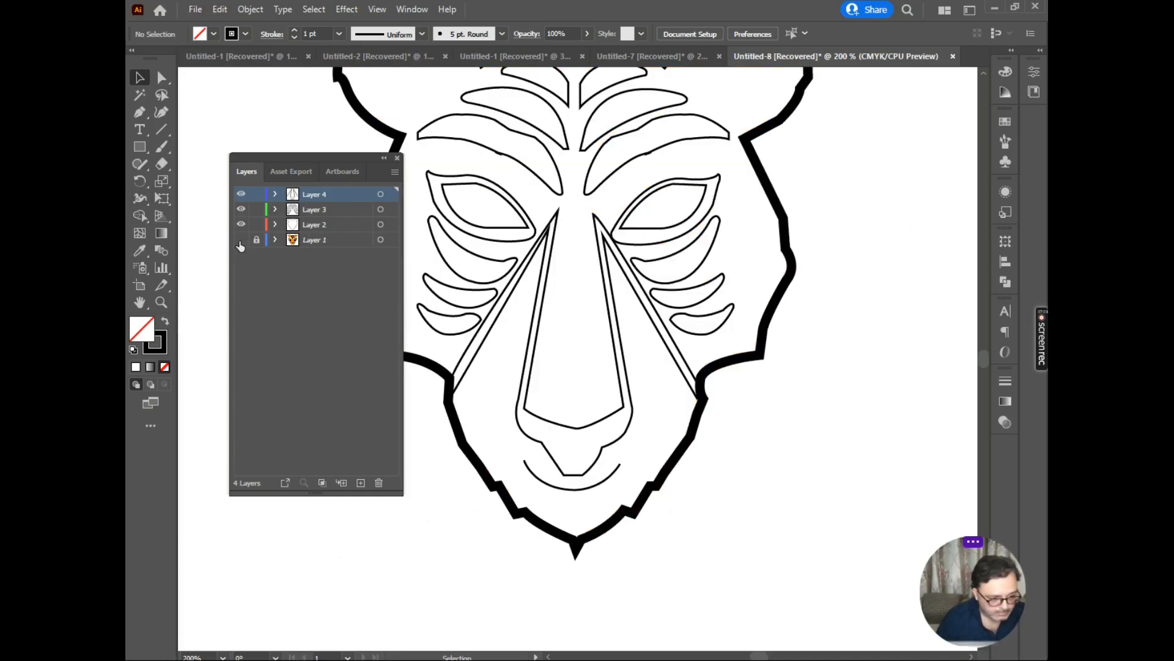
Step: Show the tiger image on Layer 1, hide Layers 2 to 4, and add a new layer
left_click(240, 197)
left_click(240, 240)
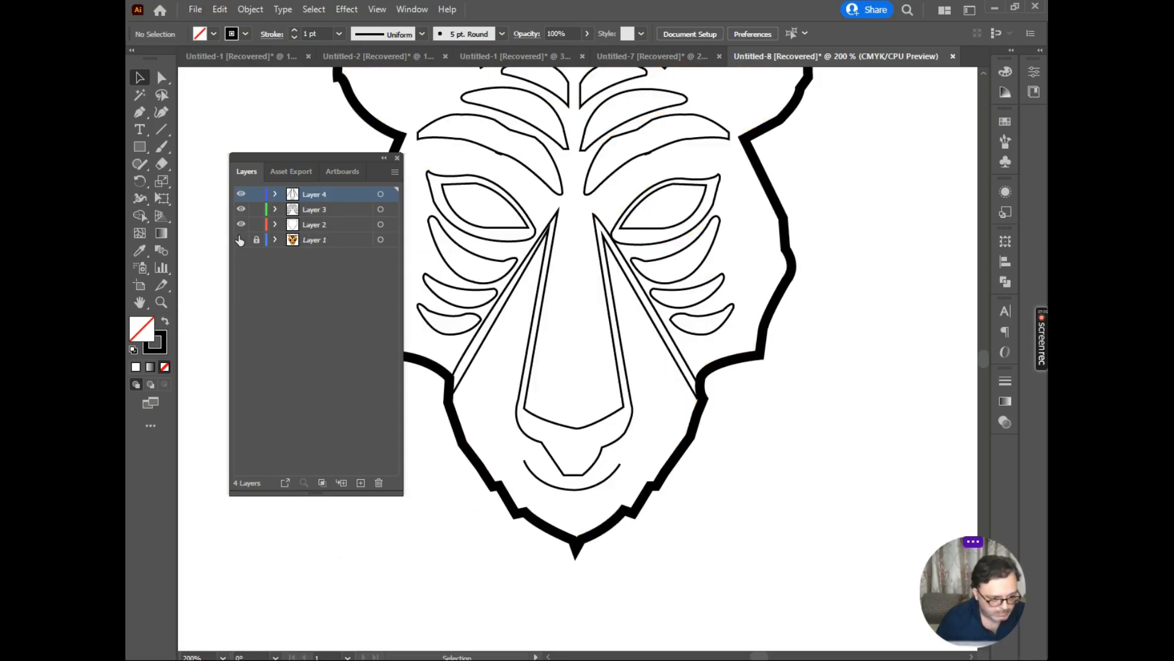
left_click(239, 239)
left_click(244, 194)
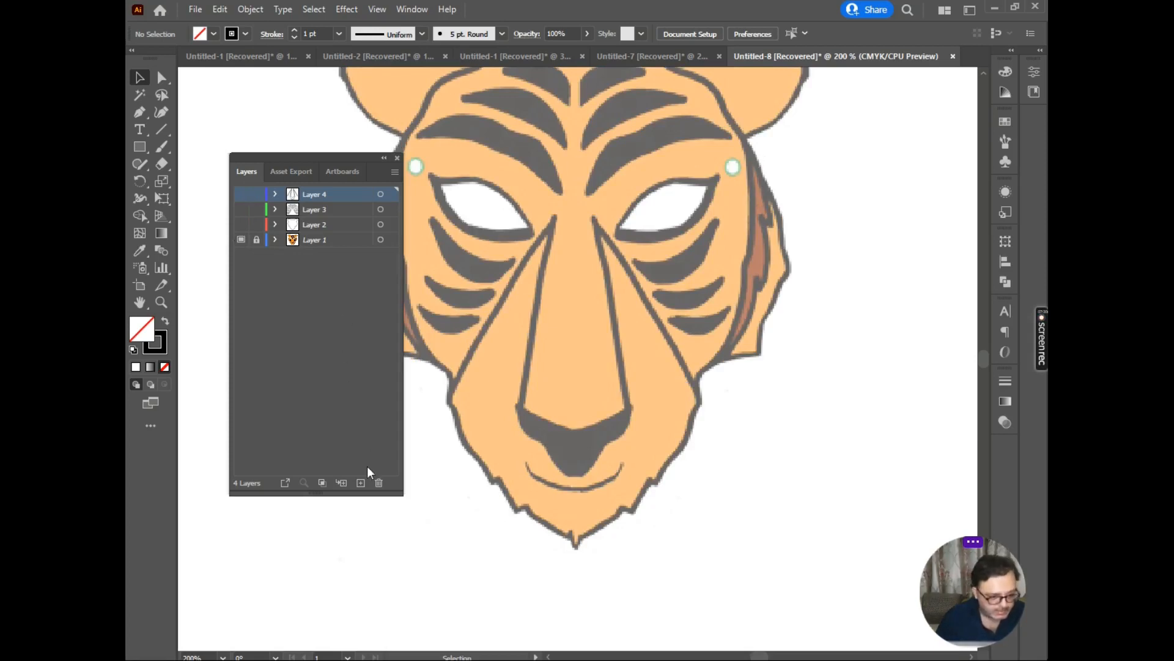
left_click(361, 483)
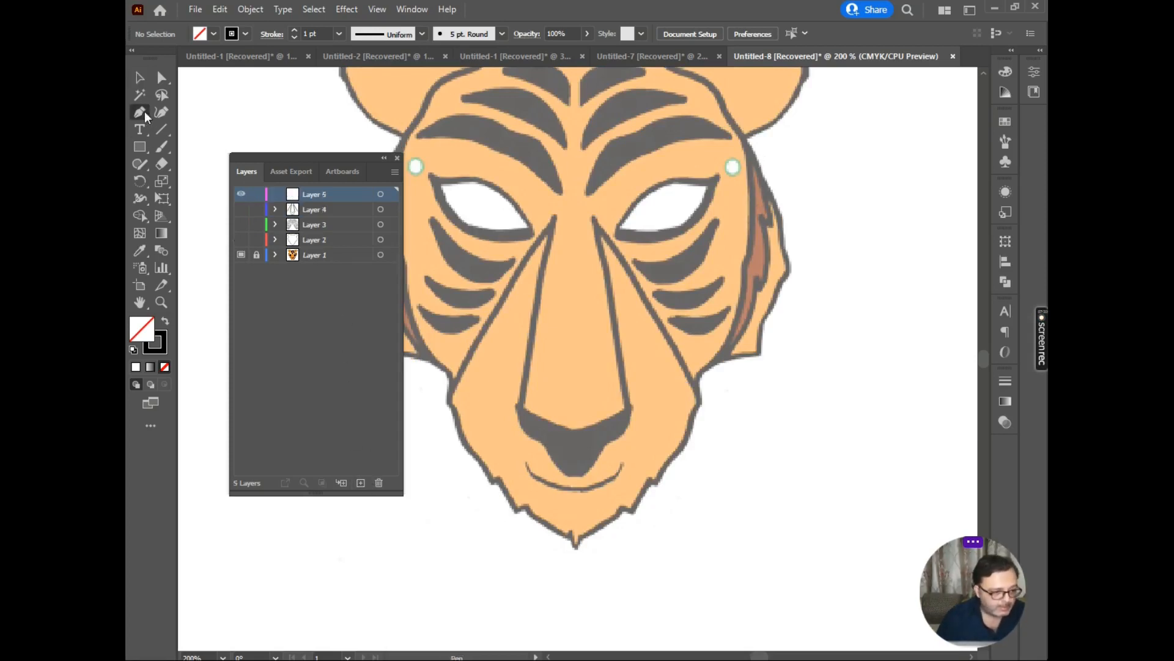
Step: Start a Pen path at the upper tip of the right cheek's brown patch and trace the upper half of its inner edge
left_click(749, 149)
left_click_drag(749, 260, 741, 298)
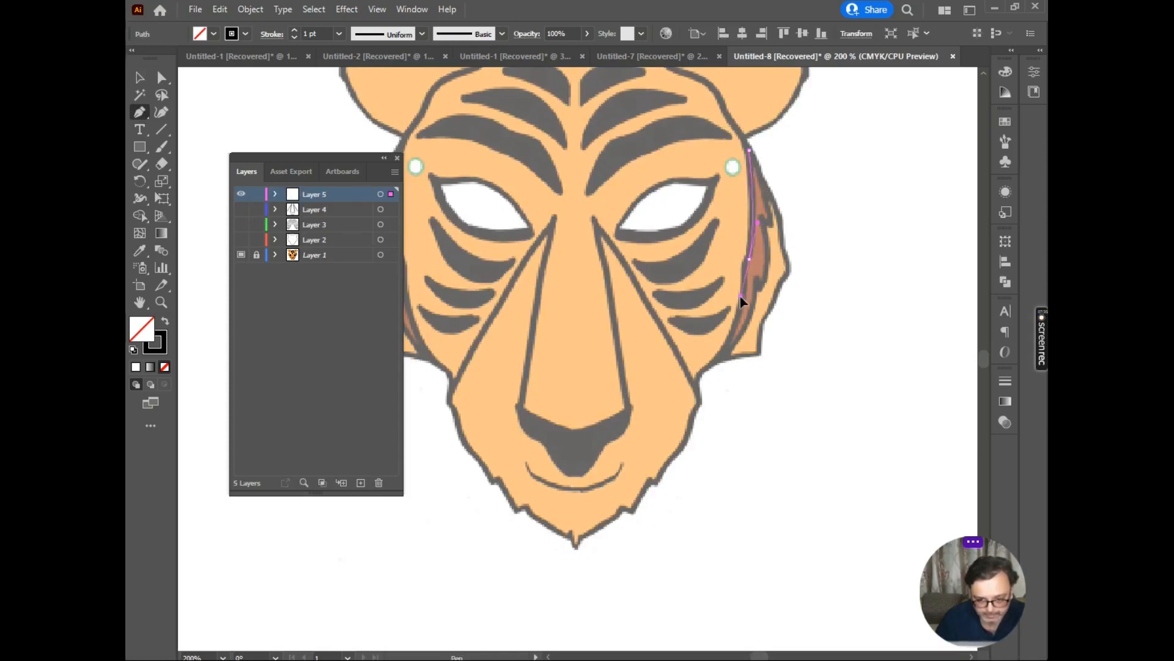
left_click(749, 260)
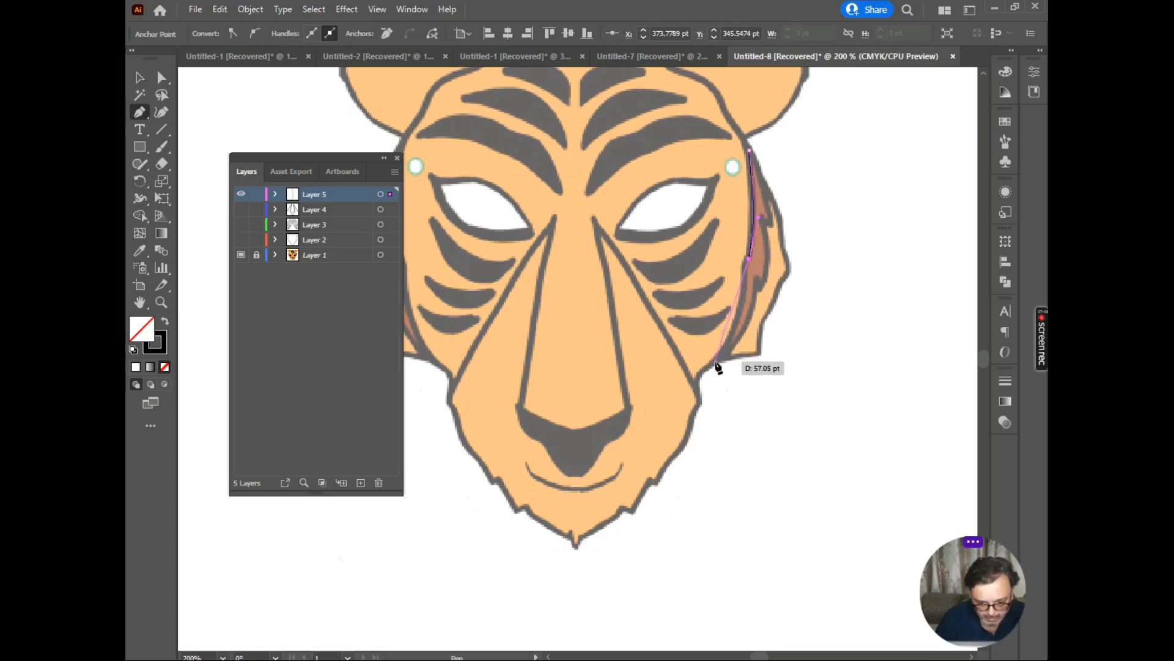
left_click_drag(717, 360, 704, 379)
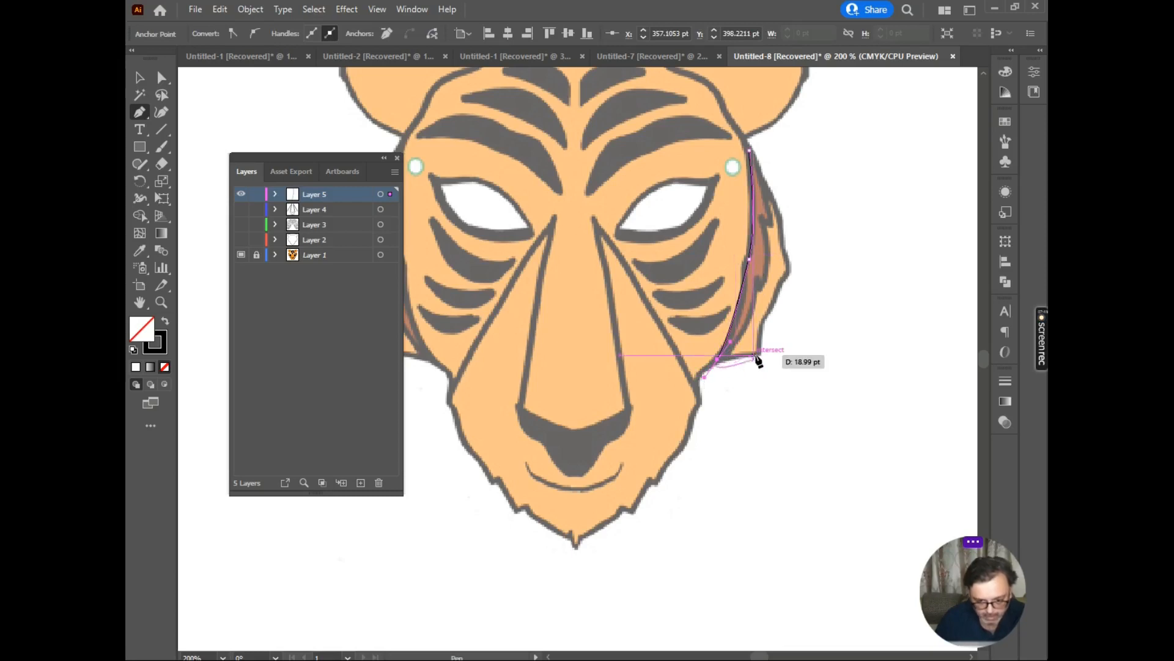
key("ctrl+z")
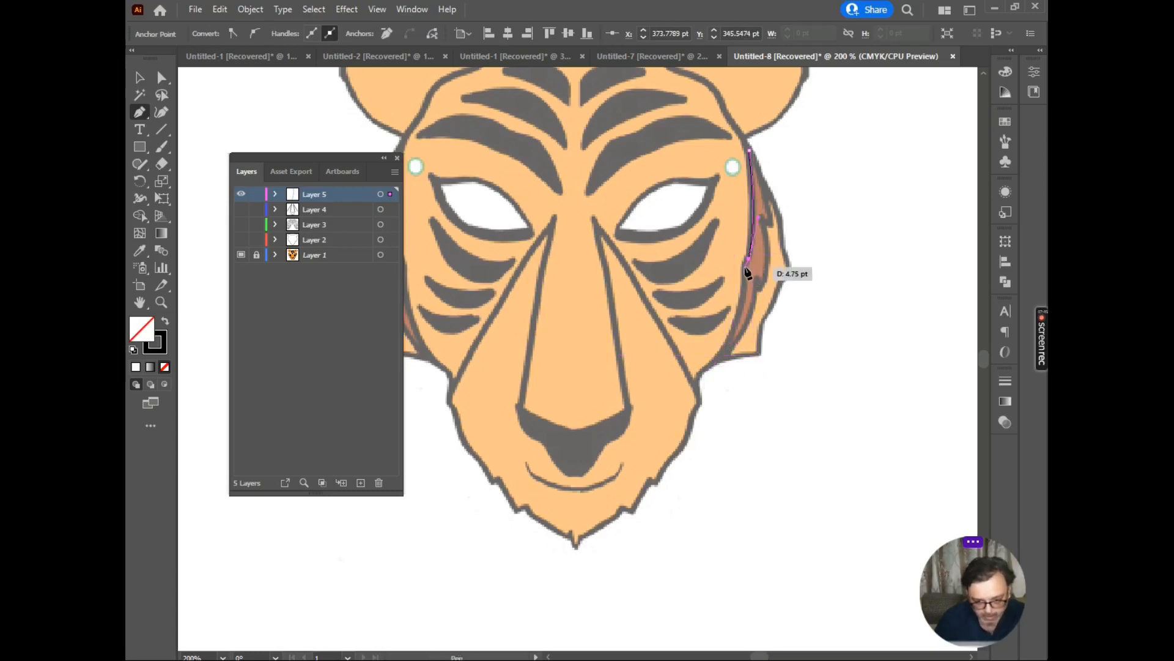
Step: Continue the path down the lower inner edge of the right brown patch to its bottom tip
left_click(744, 267)
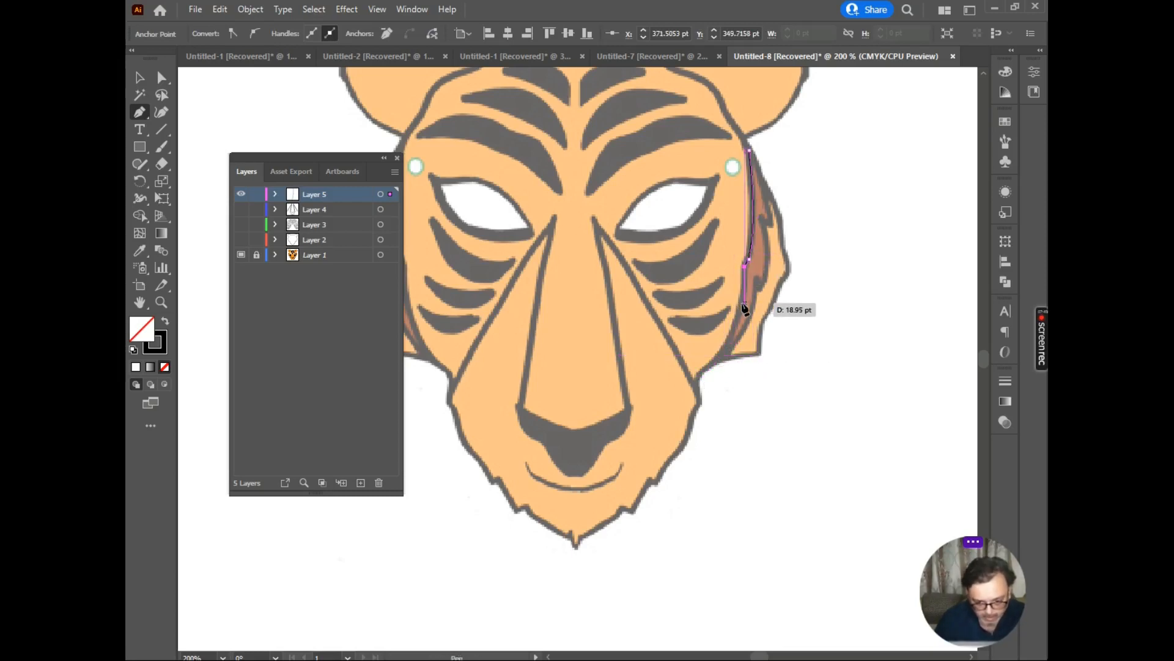
left_click(741, 297)
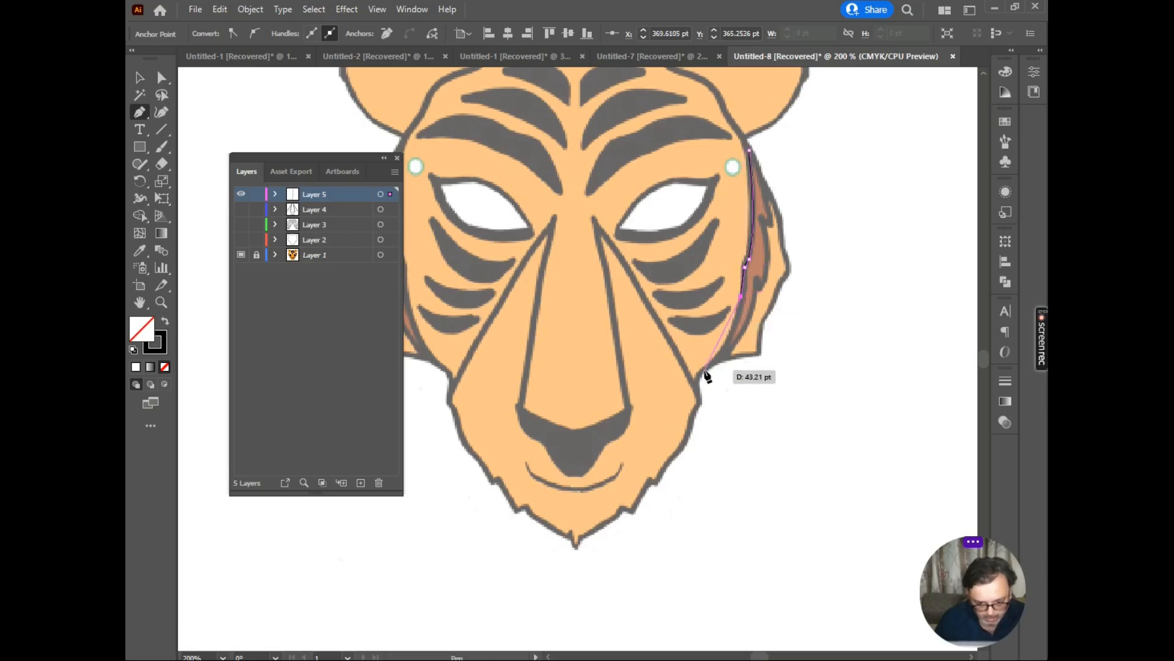
mouse_move(703, 371)
left_mouse_down()
mouse_move(743, 360)
mouse_move(703, 378)
left_mouse_up()
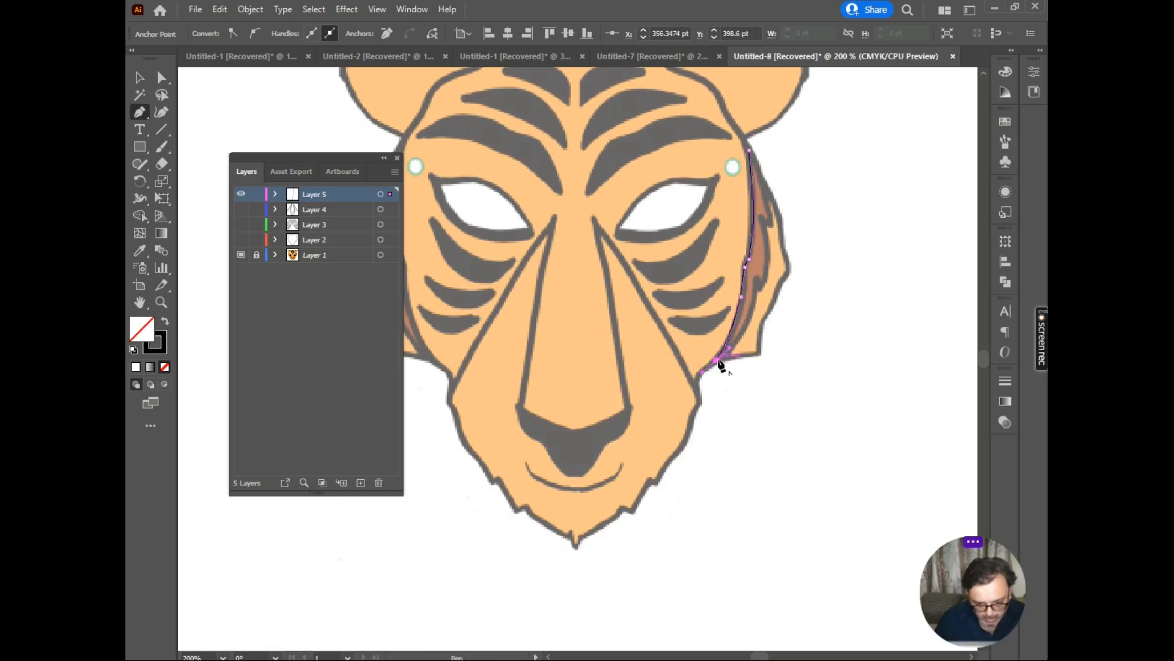
left_click(717, 359)
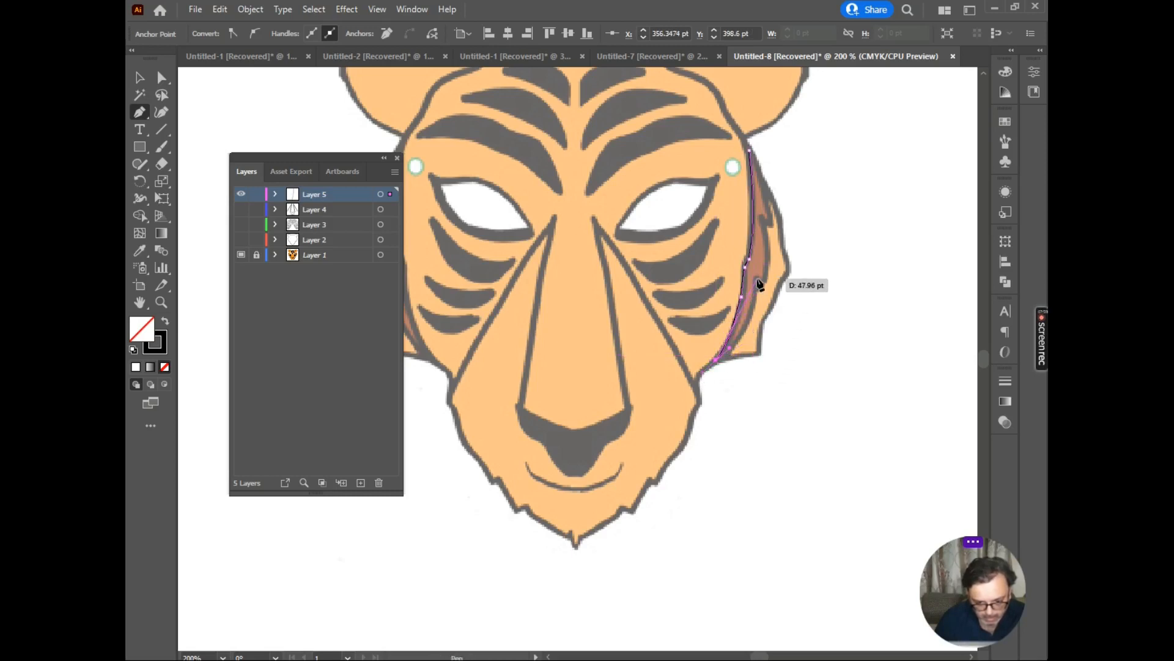
Step: Trace the jagged outer edge of the right brown patch back up and close the path at its upper tip
left_click_drag(758, 282, 772, 208)
left_click_drag(758, 281, 764, 220)
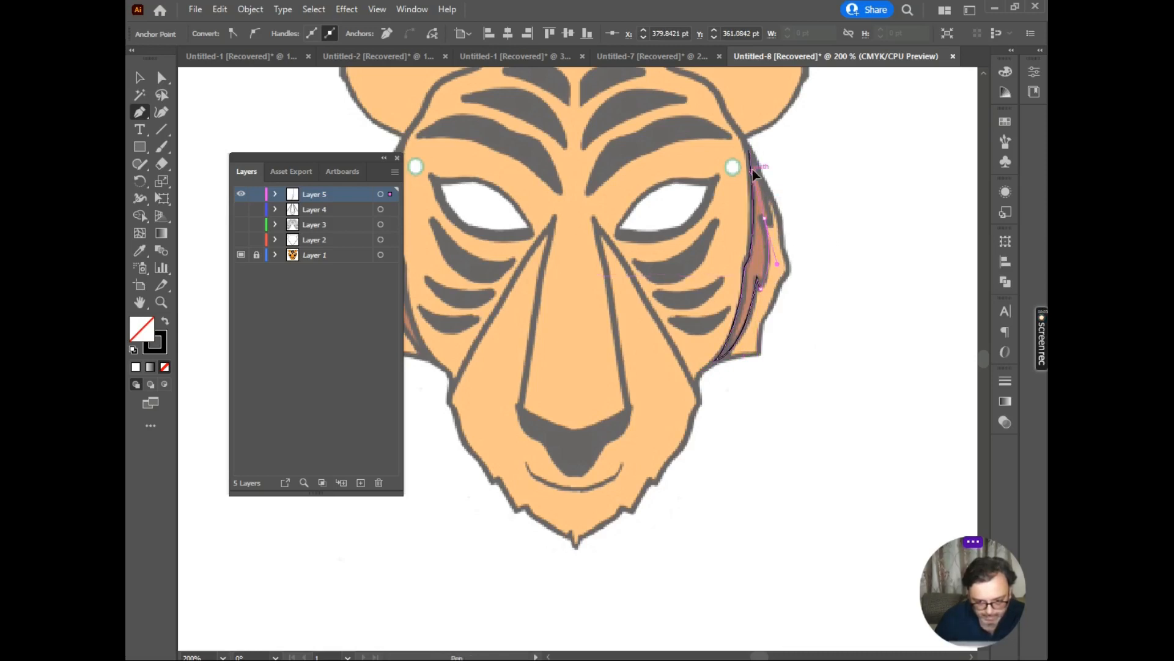
left_click_drag(751, 169, 751, 170)
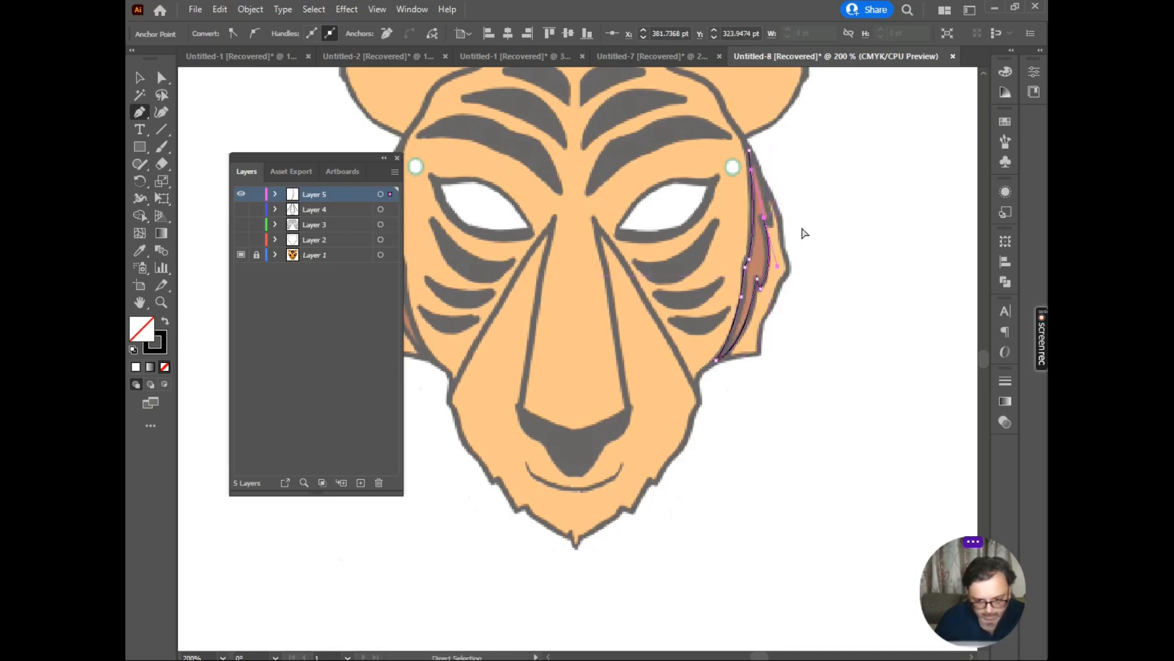
key("ctrl+z")
left_click_drag(760, 216, 761, 205)
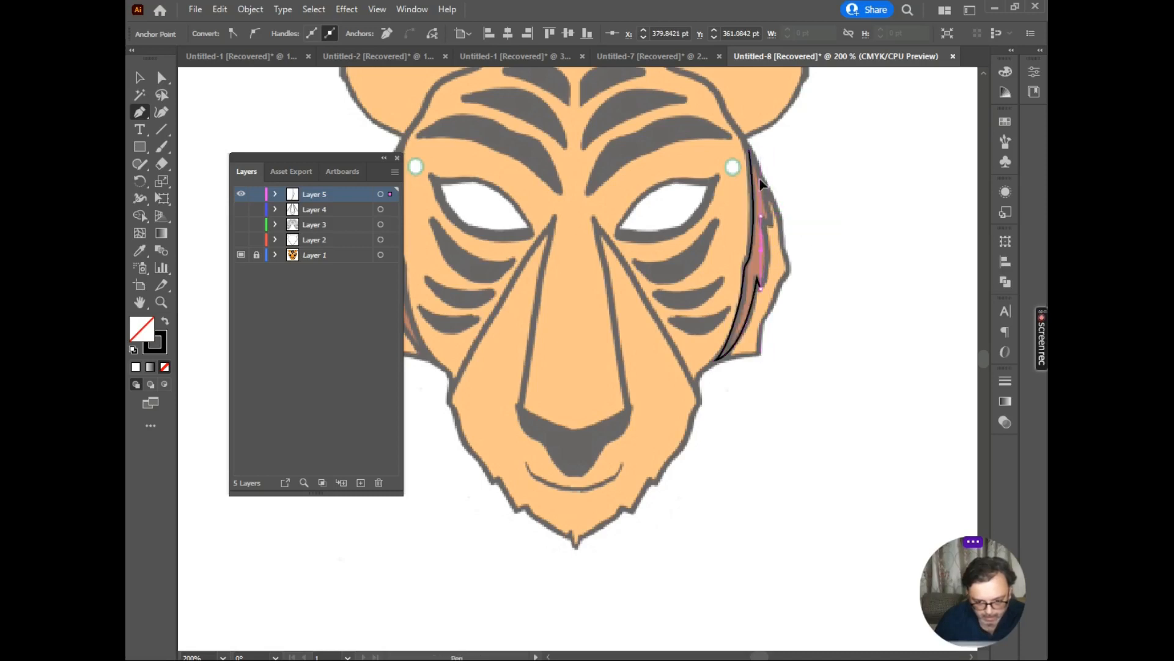
left_click_drag(726, 168, 743, 164)
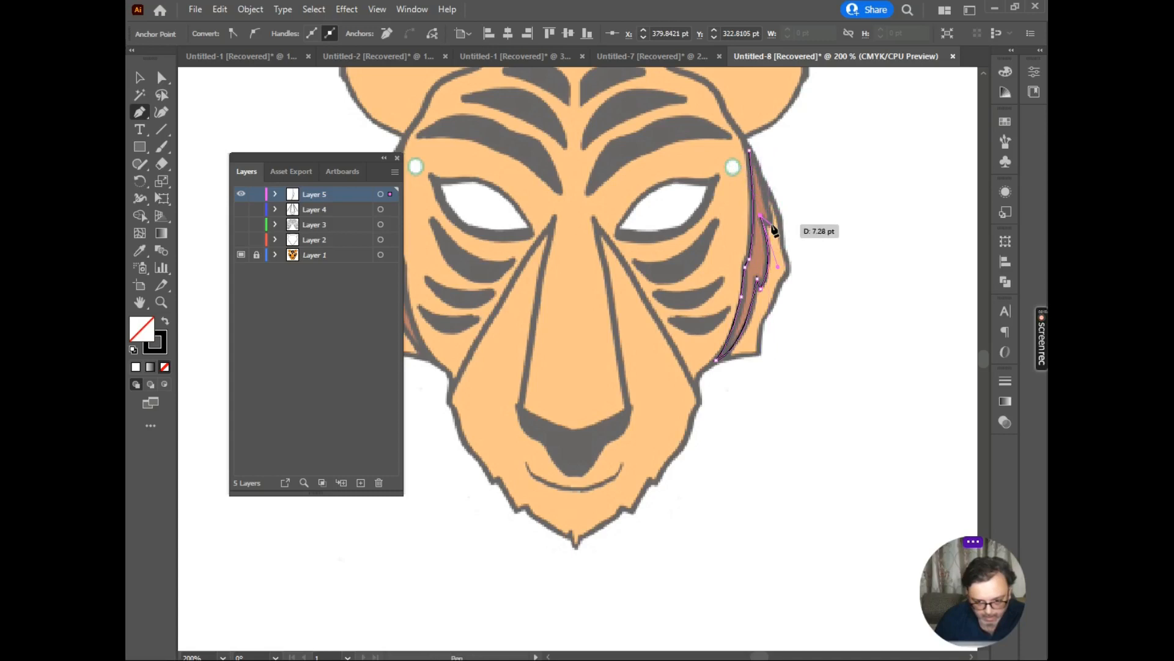
left_click(771, 224)
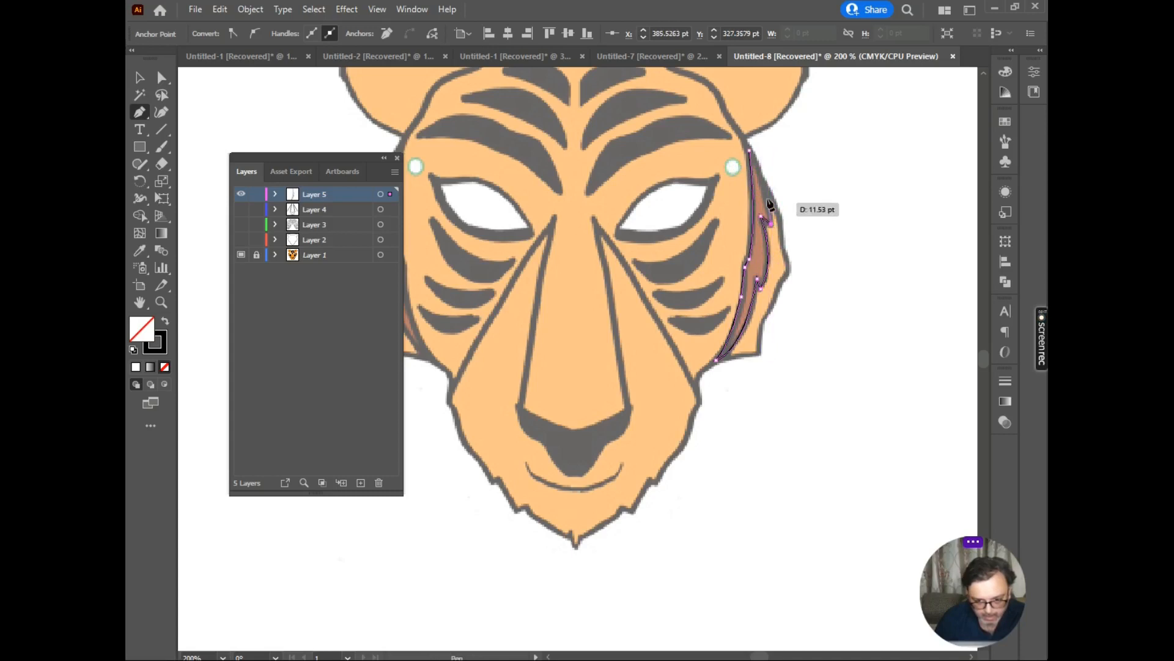
left_click(750, 150)
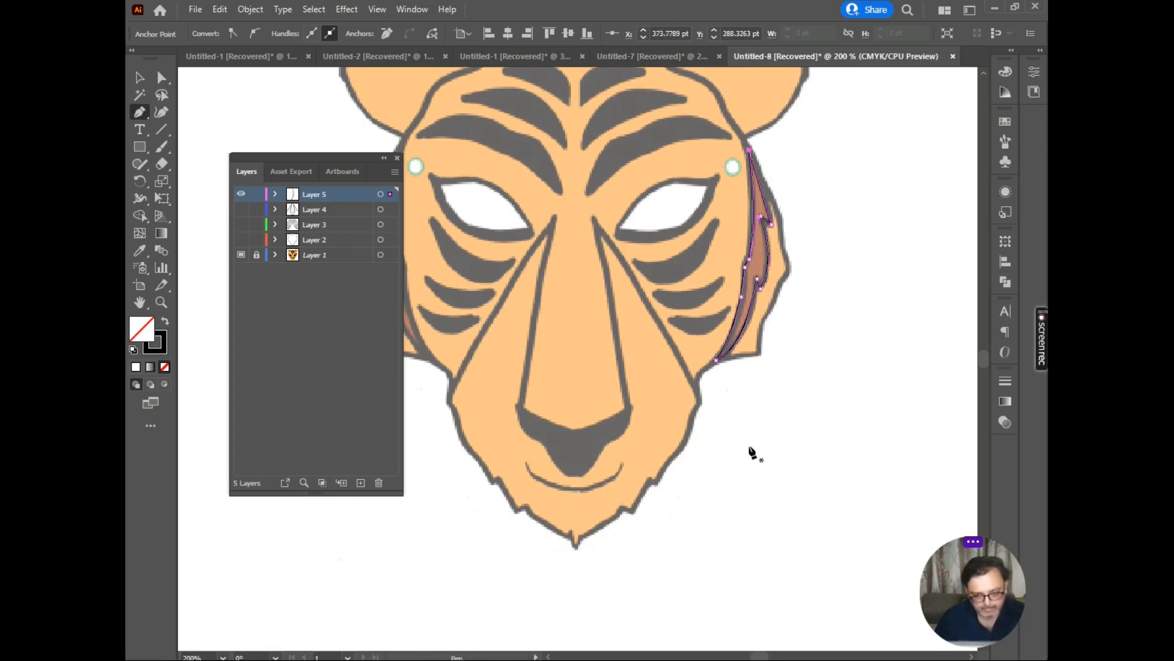
Step: Make a copy of the brown patch outline reflected on the vertical axis and place it over the matching patch on the left cheek
scroll(807, 247, "down", 2)
scroll(799, 261, "up", 1)
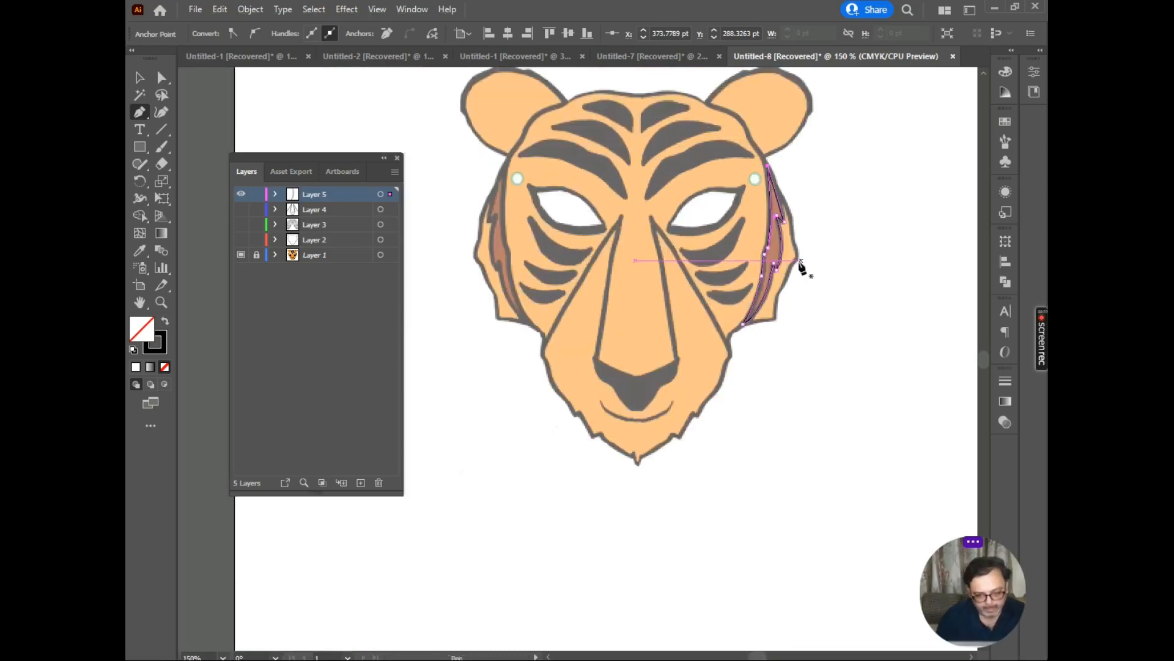
left_click(141, 78)
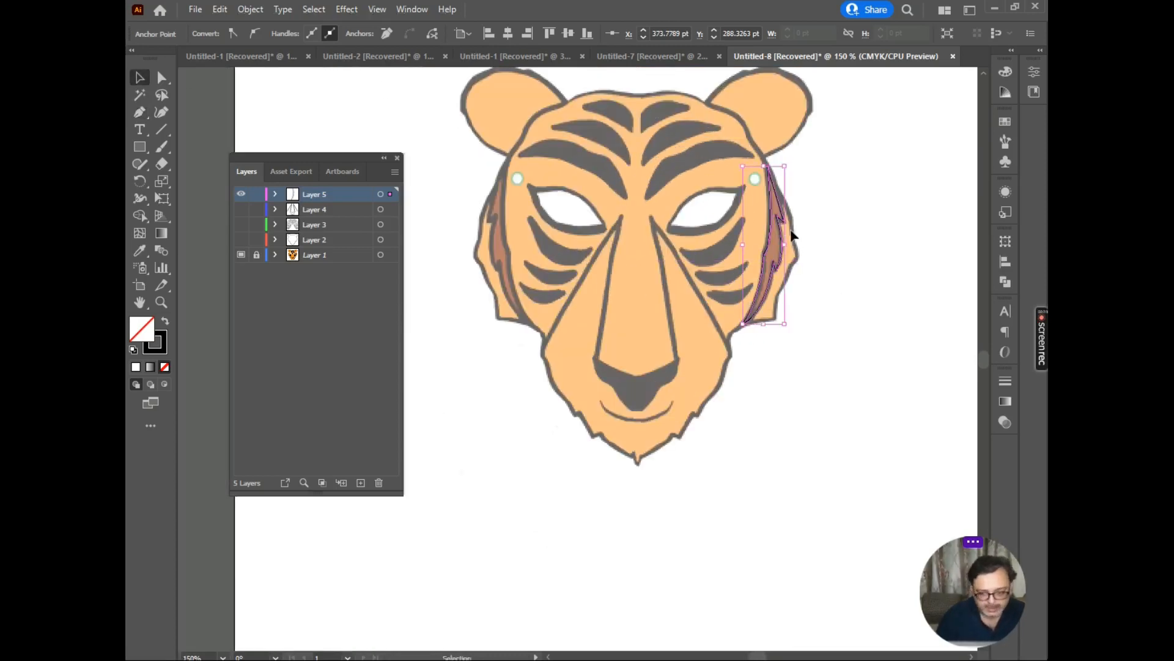
right_click(773, 223)
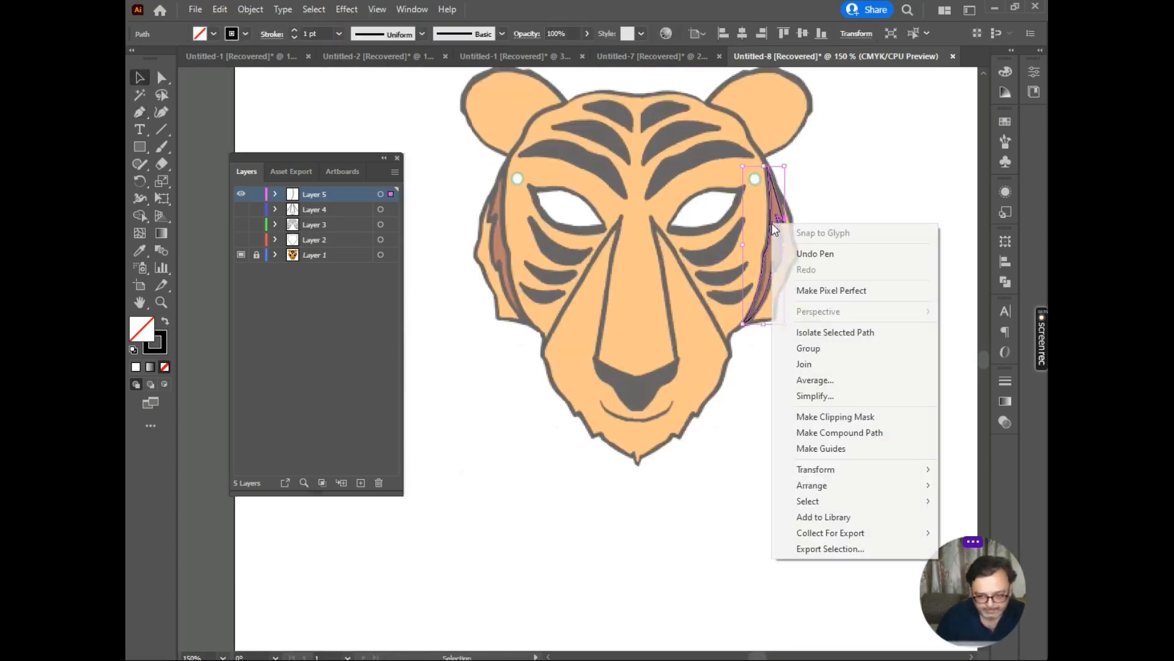
mouse_move(831, 471)
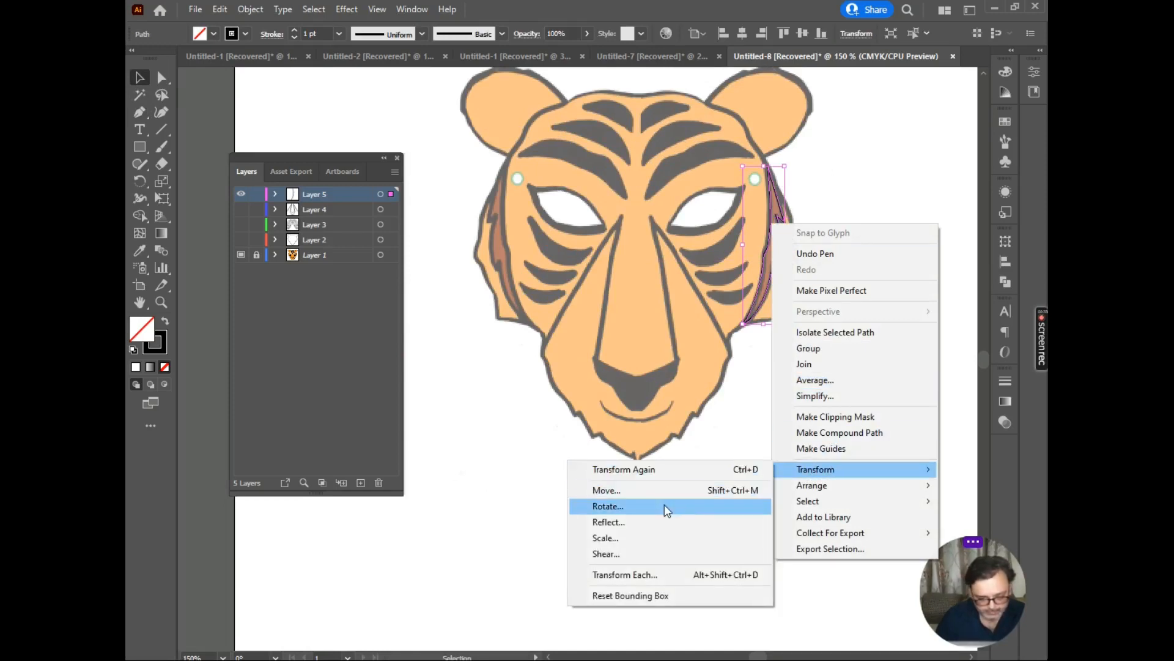
left_click(640, 522)
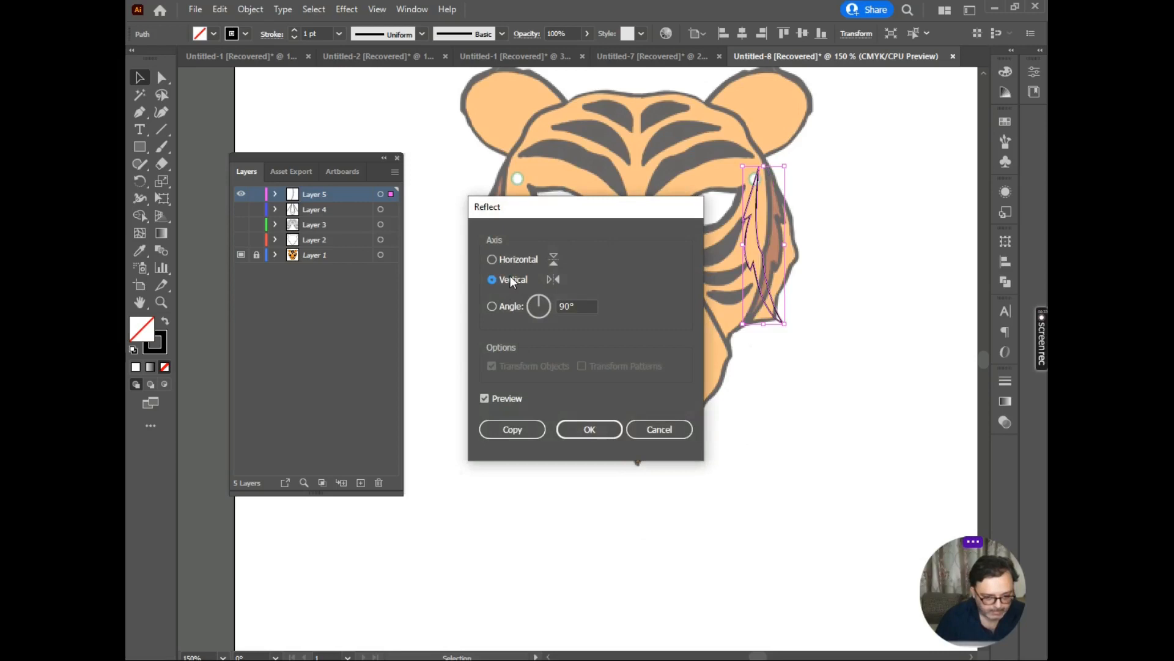
left_click(508, 429)
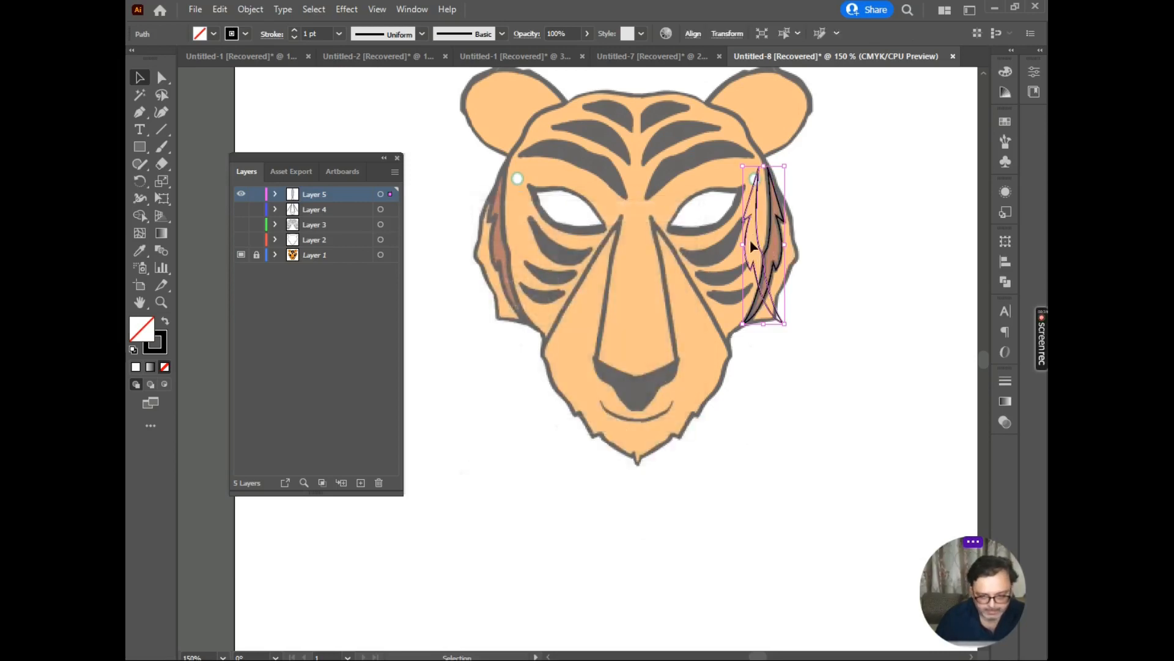
left_click_drag(757, 244, 501, 238)
left_click(507, 408)
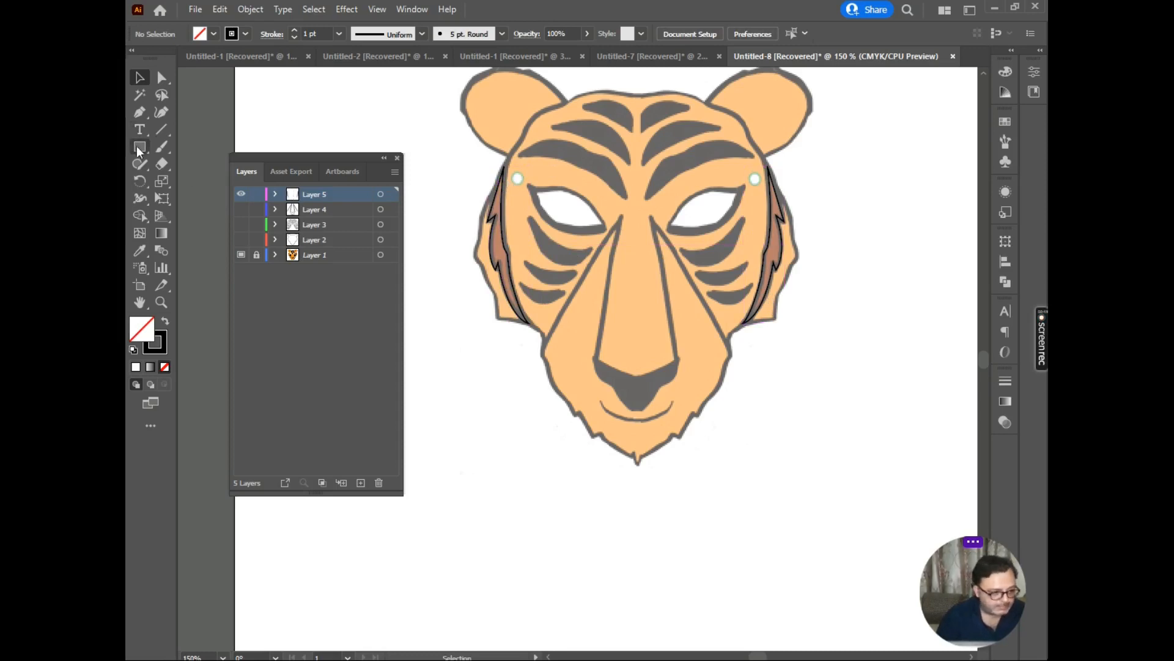
Step: Draw two small circles with a 0.5 pt stroke over the mask's side holes, one beside each eye
left_click_drag(137, 146, 183, 181)
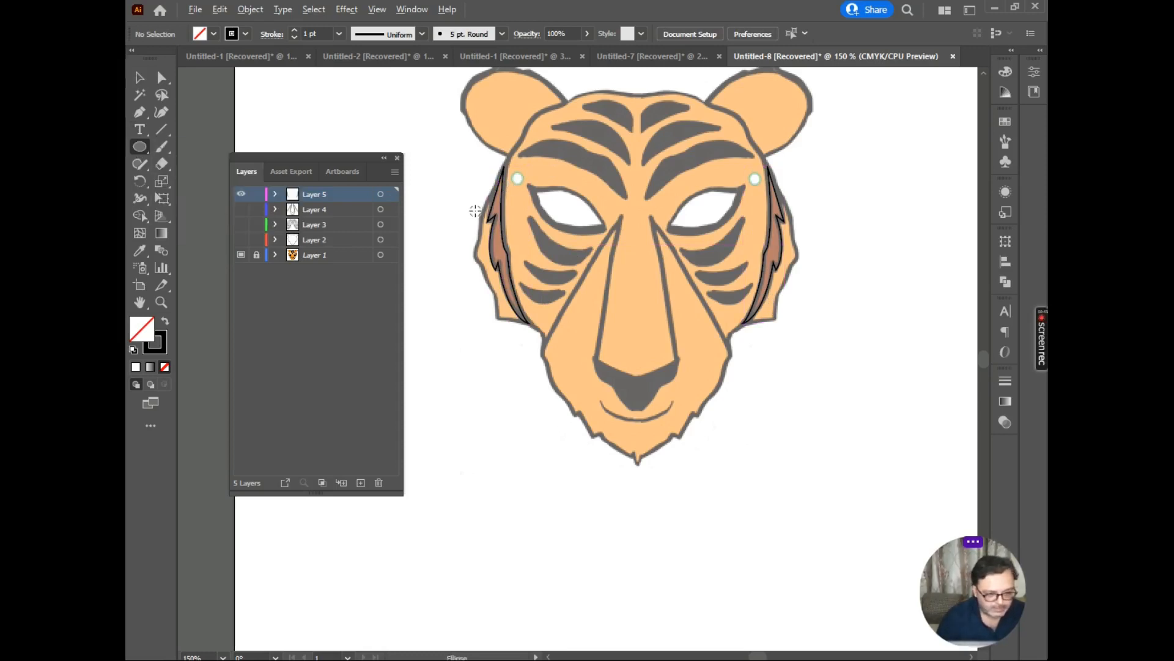
scroll(475, 210, "up", 2)
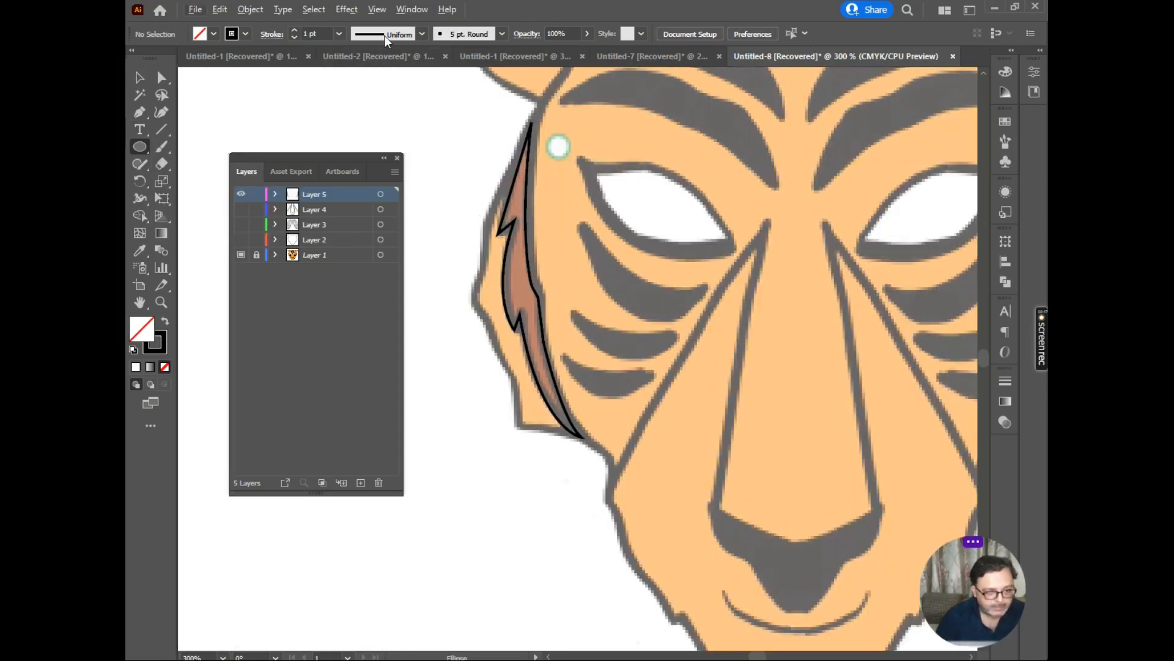
left_click(338, 34)
left_click(359, 66)
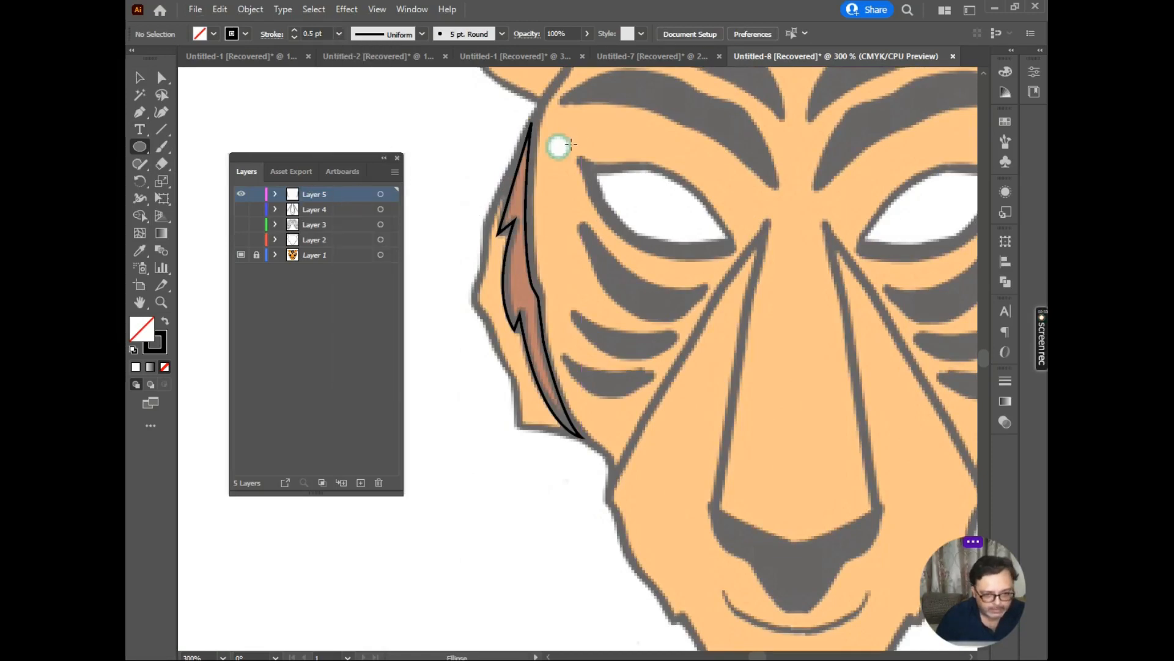
left_click_drag(558, 145, 398, 164)
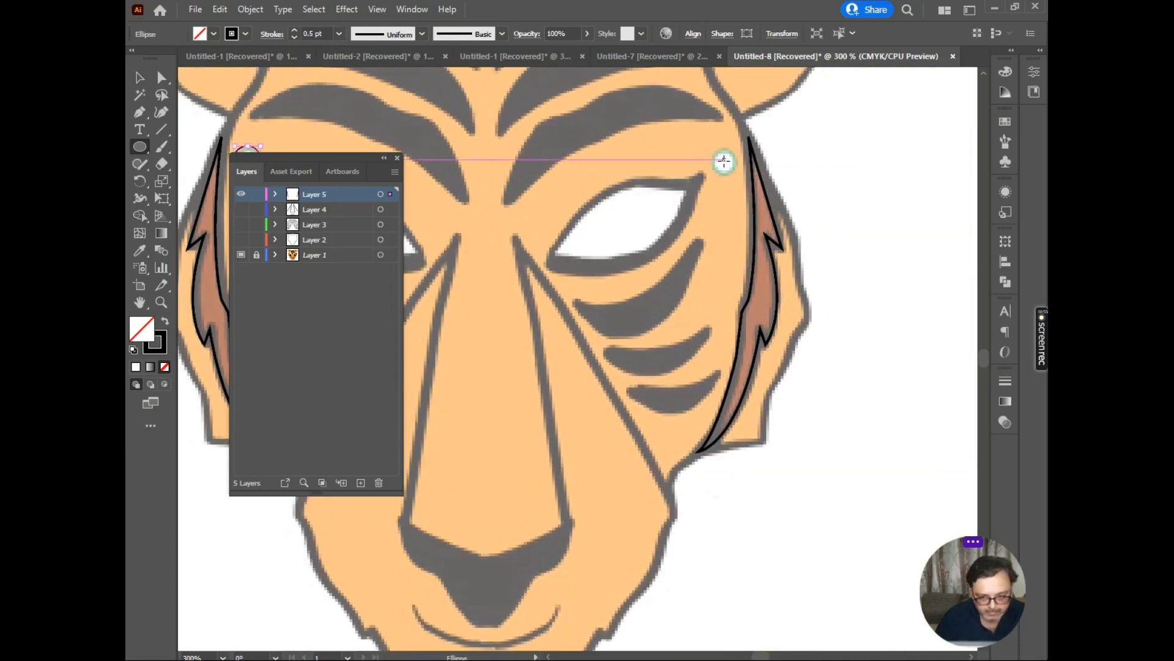
left_click_drag(724, 161, 739, 172)
key("ctrl+minus")
key("ctrl+minus")
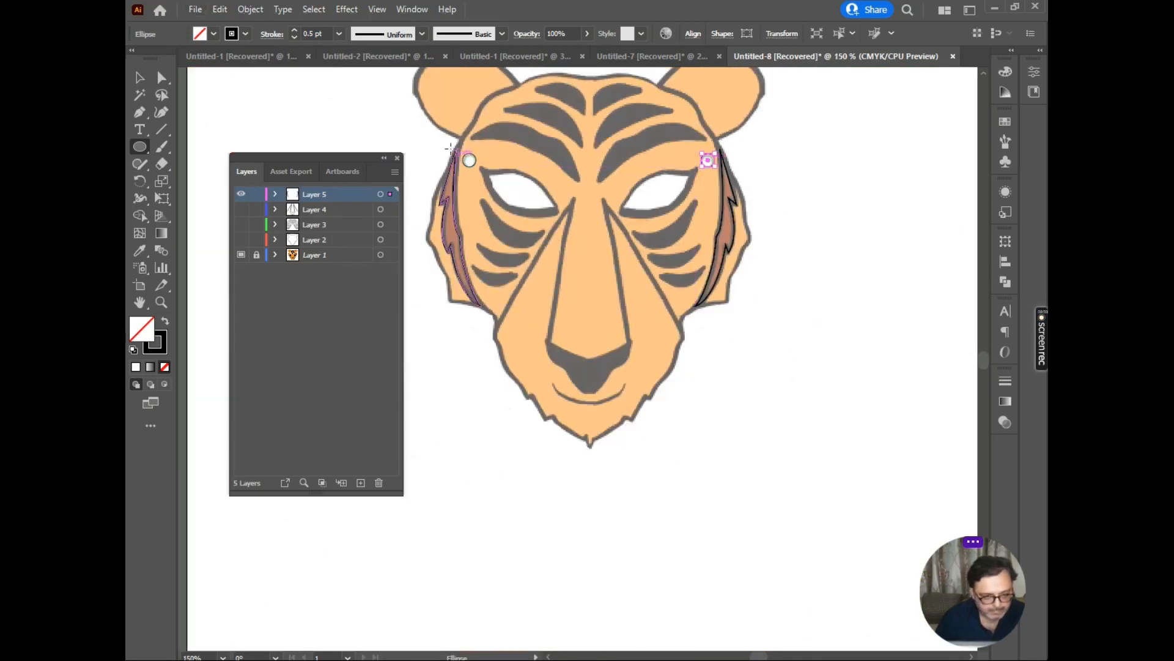
Step: Select both side-hole circles together and open their alignment options
key("v")
left_click(468, 164, "shift")
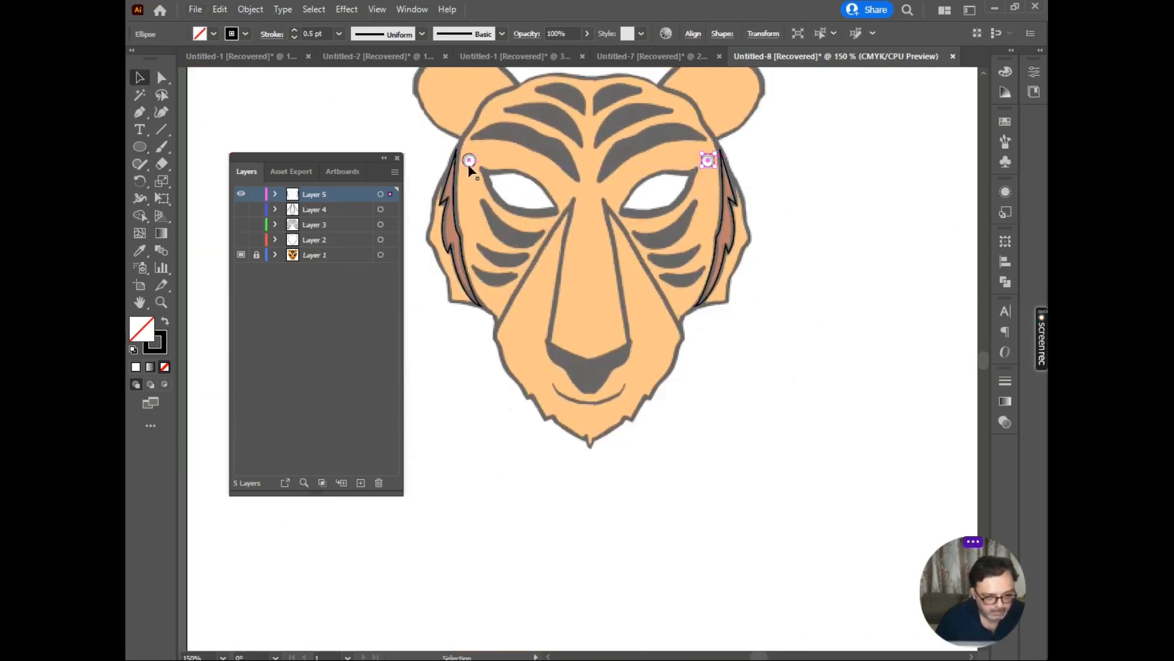
left_click(468, 165)
left_click(708, 166, "shift")
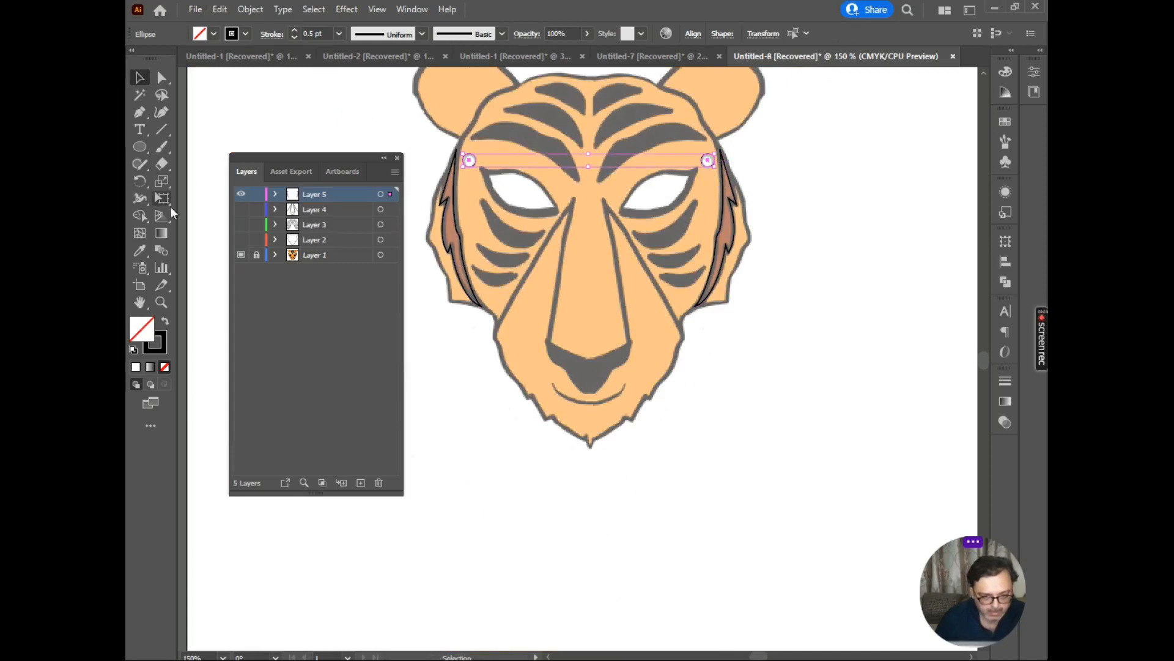
left_click(695, 37)
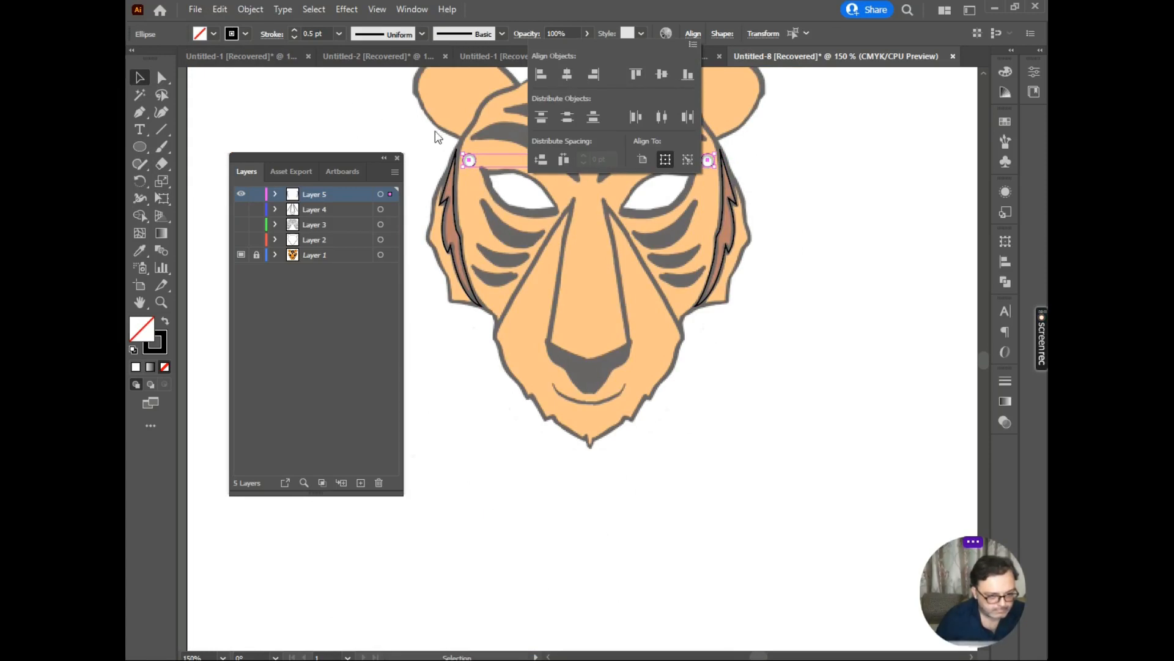
left_click(831, 185)
Step: Hide the reference image layer and show Layers 2 to 5 to review all traced outlines together
scroll(778, 209, "up", 3)
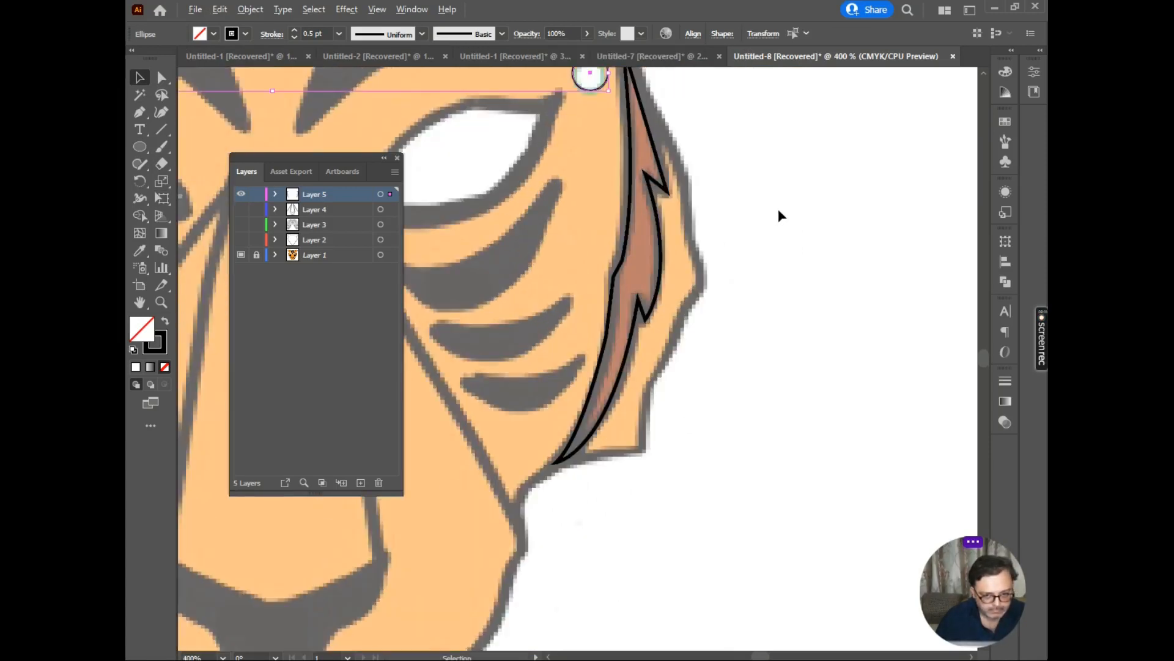
scroll(778, 209, "down", 4)
scroll(778, 211, "down", 1)
scroll(770, 227, "up", 2)
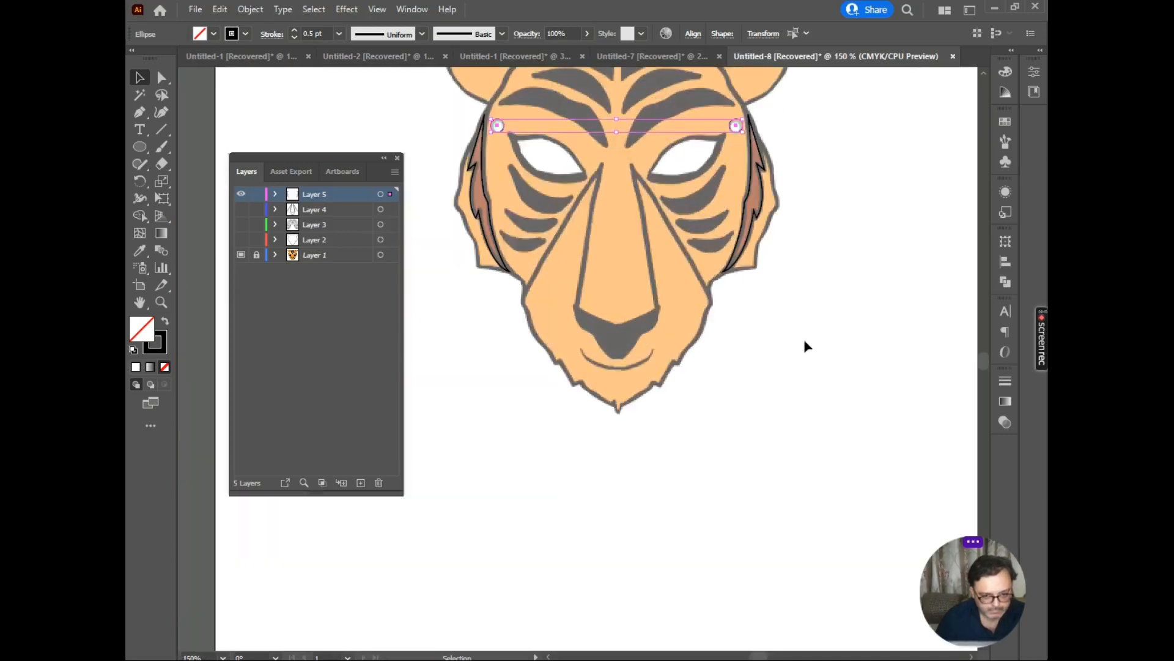
left_click(242, 256)
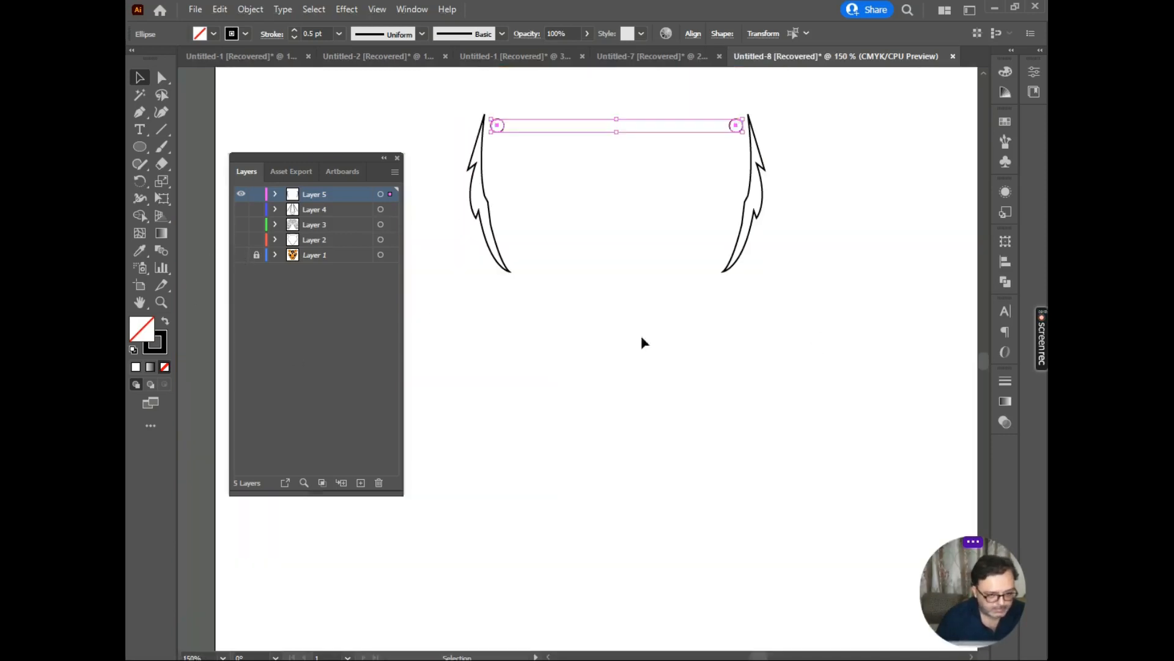
left_click(234, 241, "shift")
left_click_drag(242, 224, 242, 197)
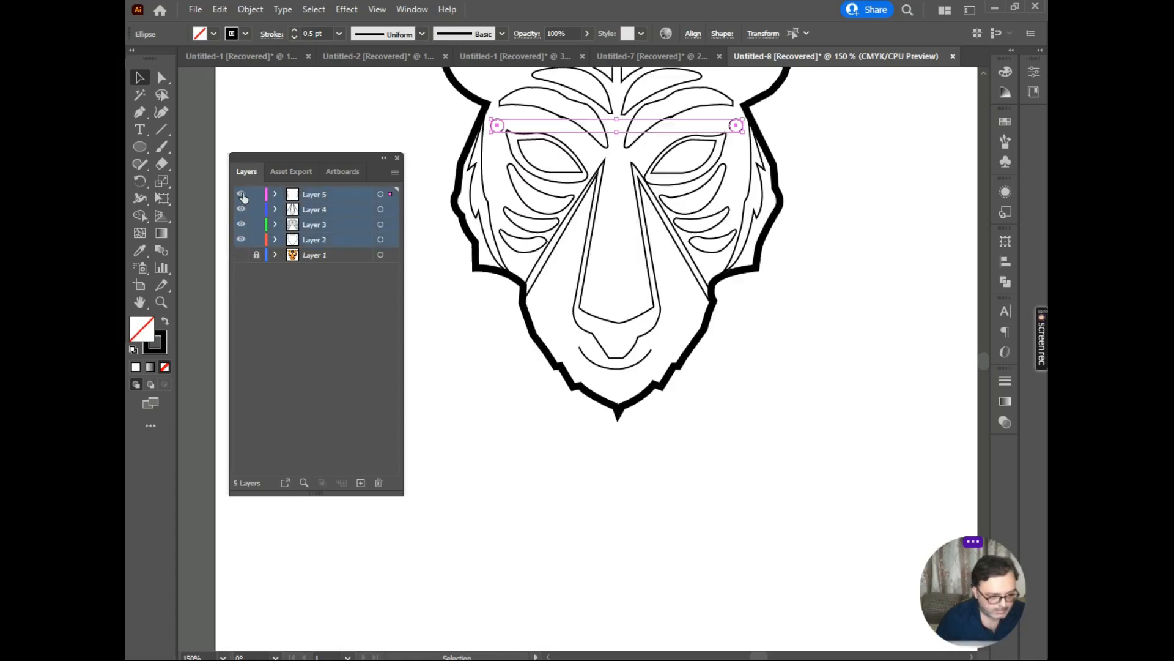
left_click(486, 387)
scroll(472, 326, "down", 2)
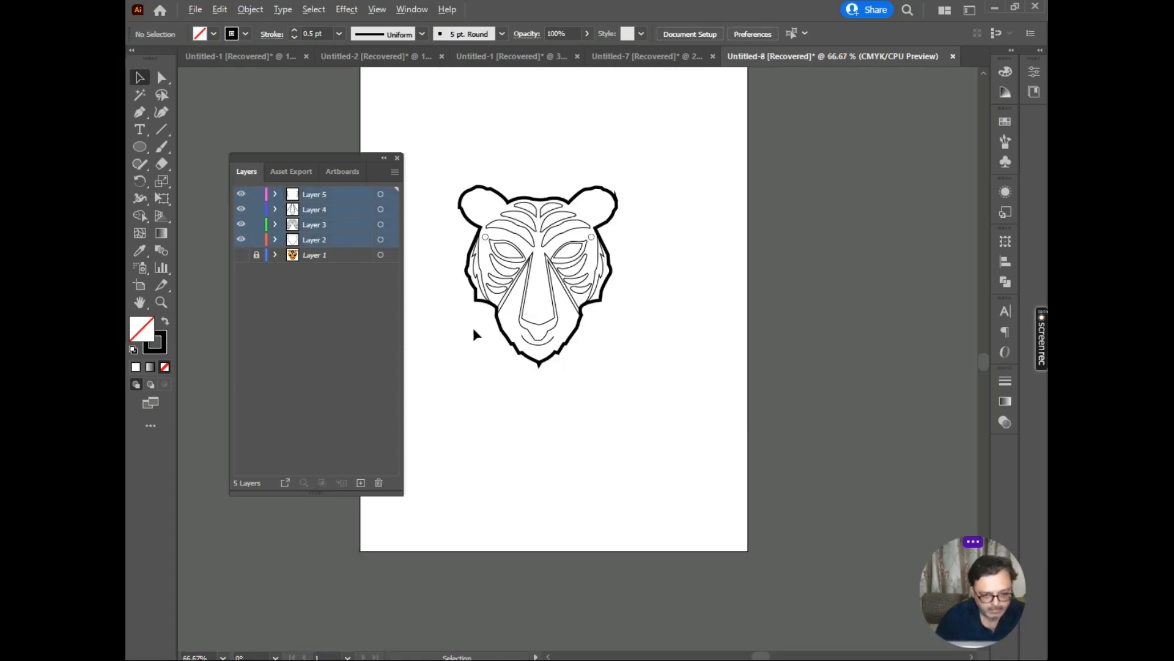
scroll(473, 328, "up", 1)
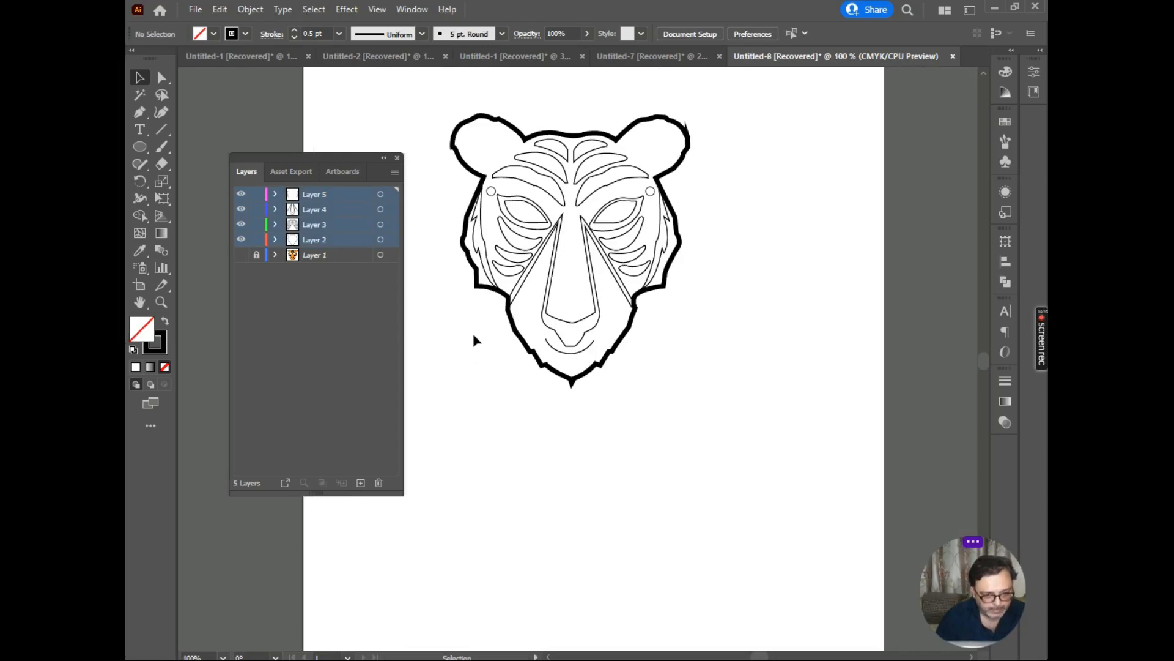
scroll(474, 340, "up", 1)
scroll(474, 339, "down", 1)
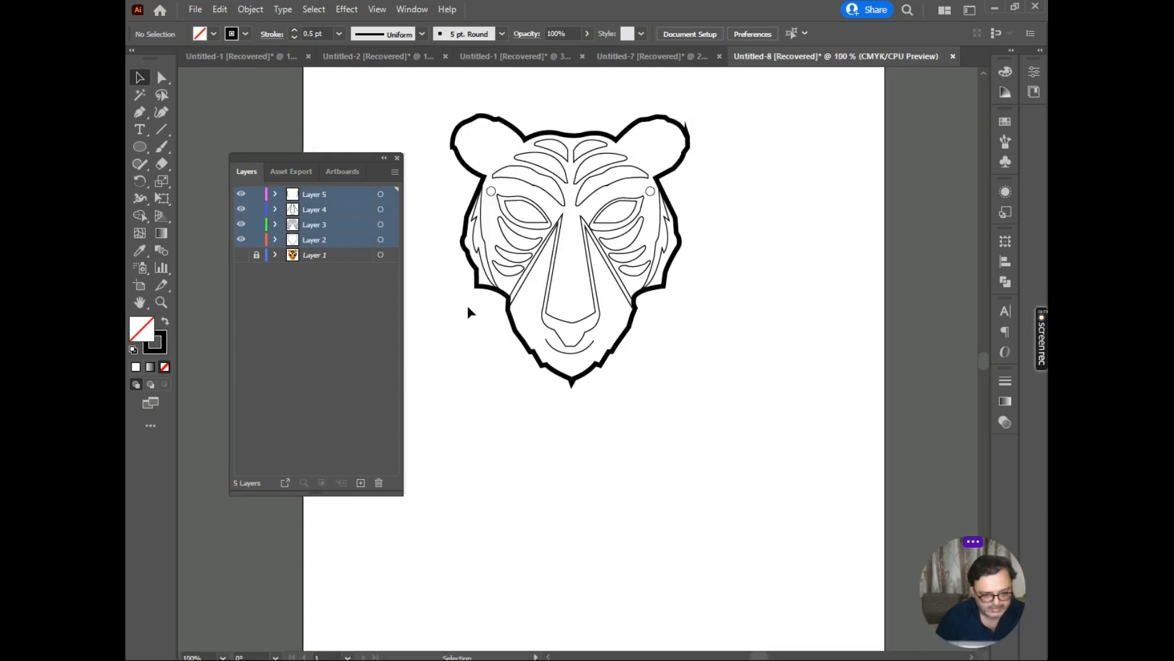
Step: Add a new layer above the traced ones, with the reference image shown and Layers 2 to 5 locked and hidden
left_click(240, 255)
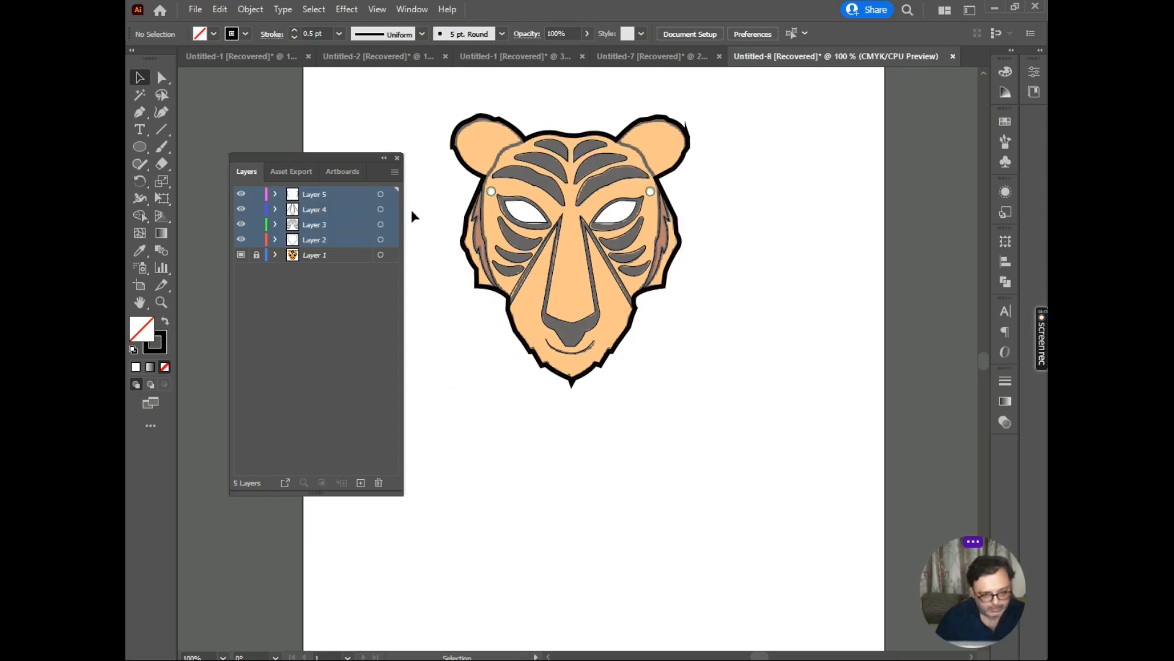
left_click(361, 483)
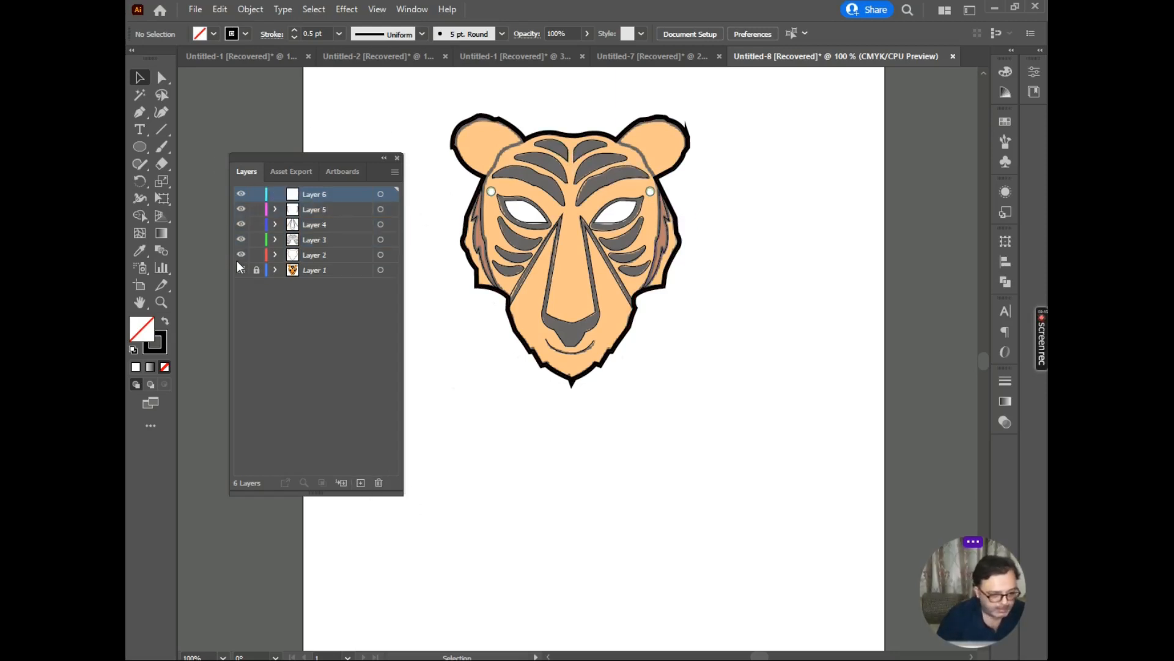
left_click_drag(256, 254, 246, 211)
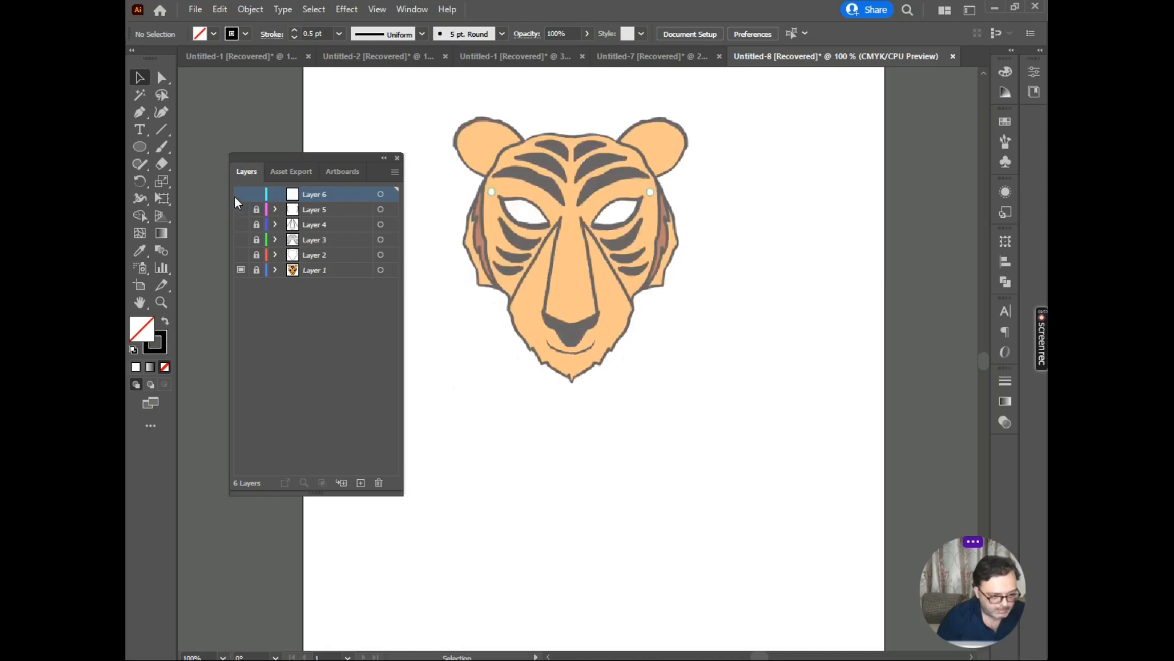
Step: Start a Pen path at the left ear's lower base and trace its border with the head up to the ear's upper base
scroll(534, 153, "up", 3)
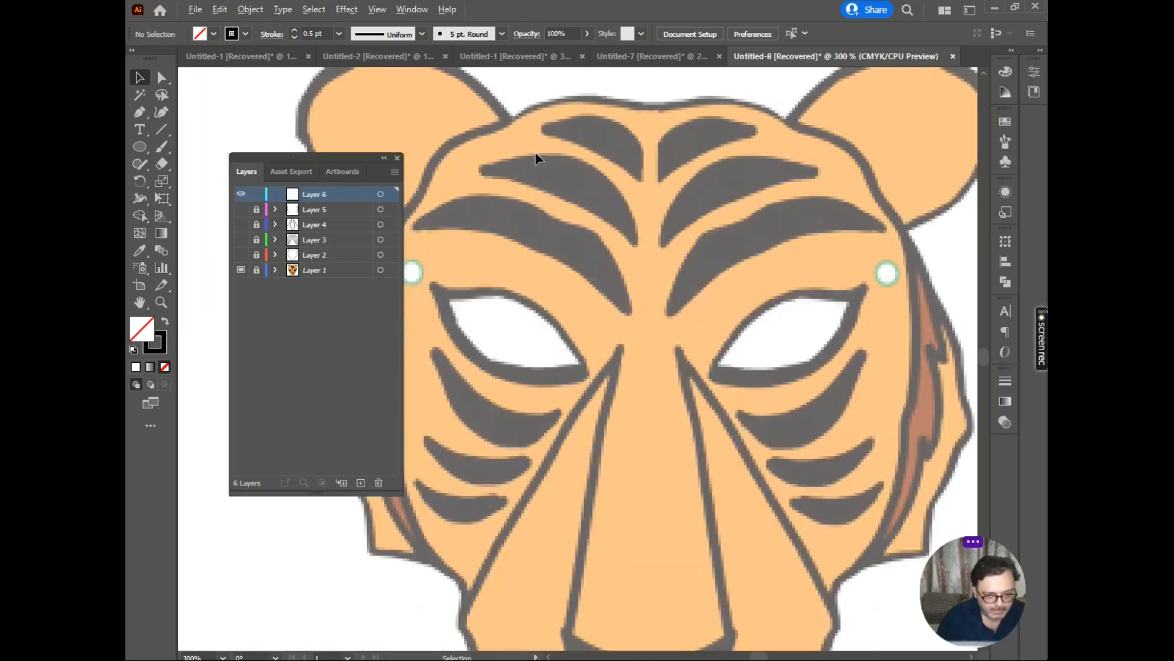
left_click_drag(471, 157, 605, 191)
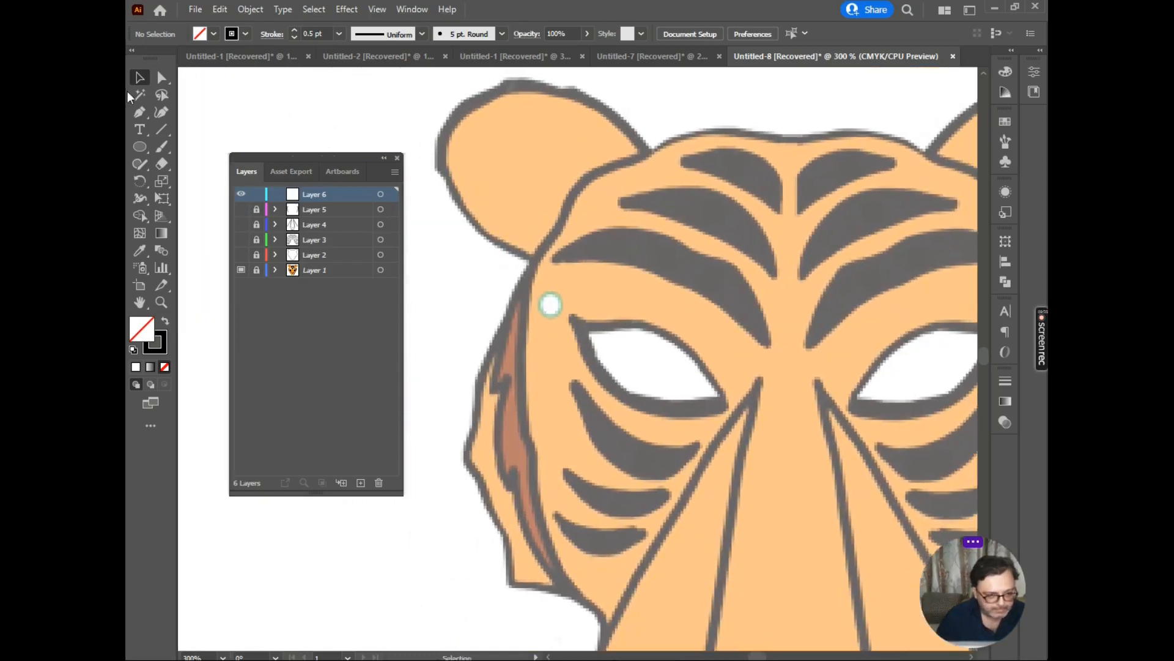
left_click(139, 113)
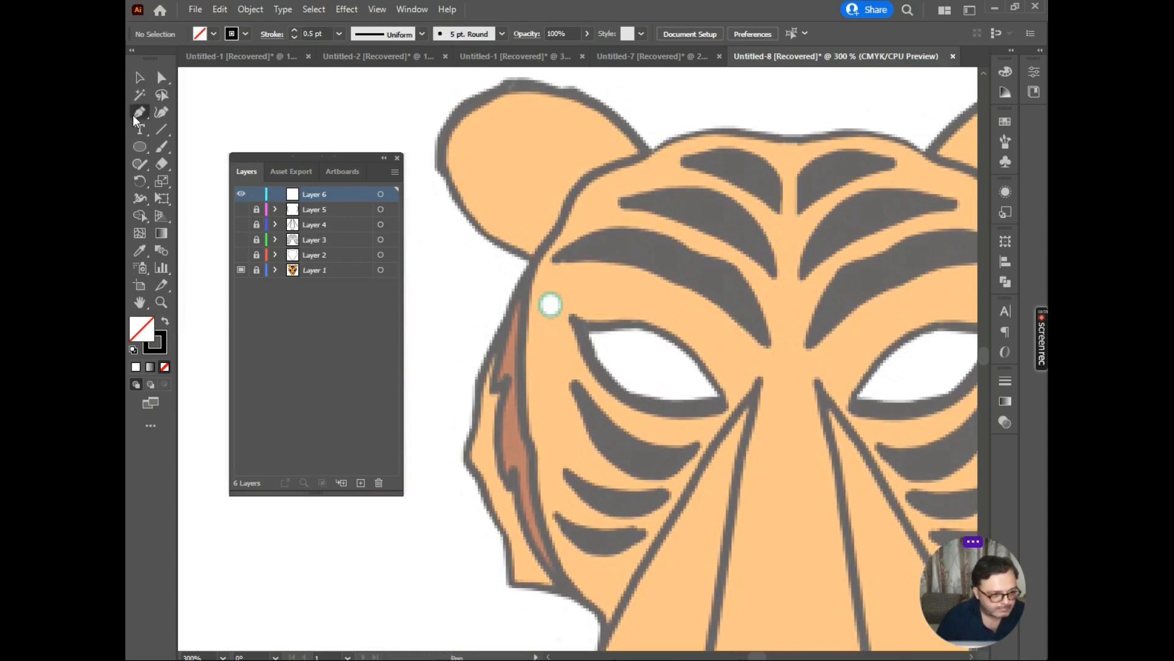
left_click(532, 264)
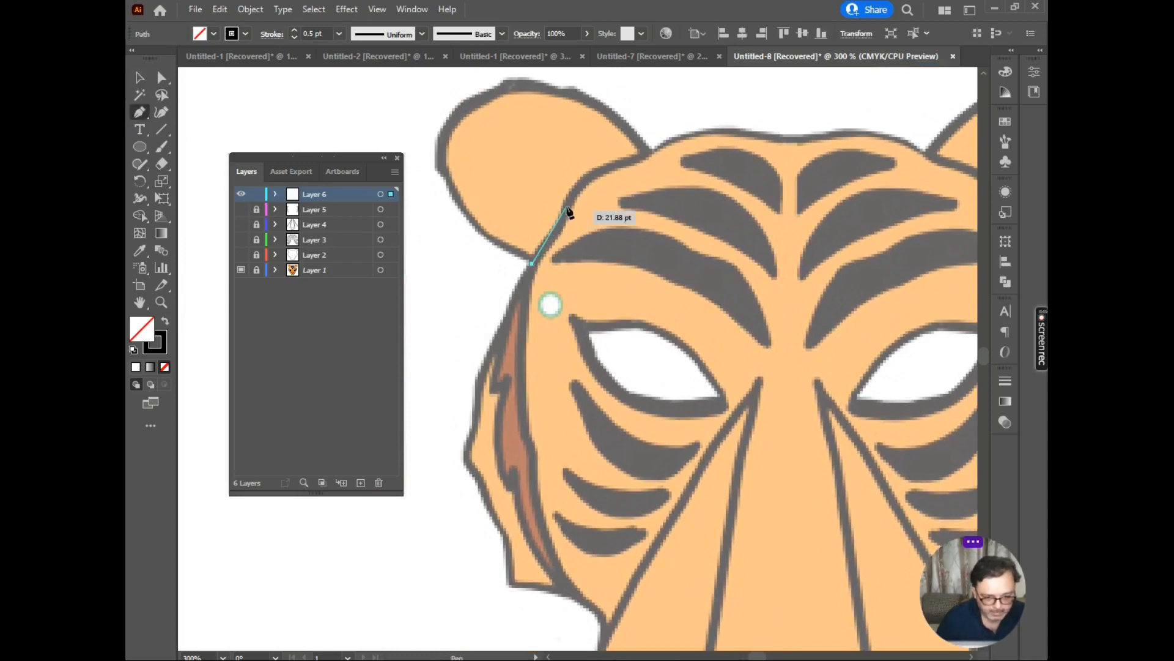
left_click(561, 226)
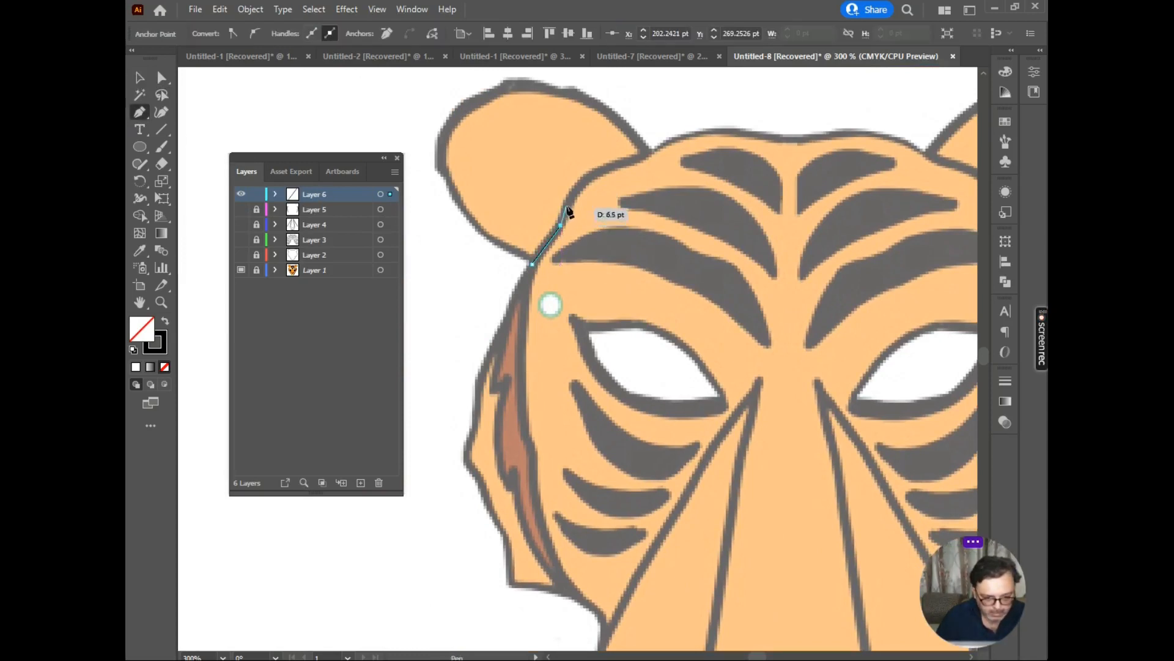
left_click(570, 199)
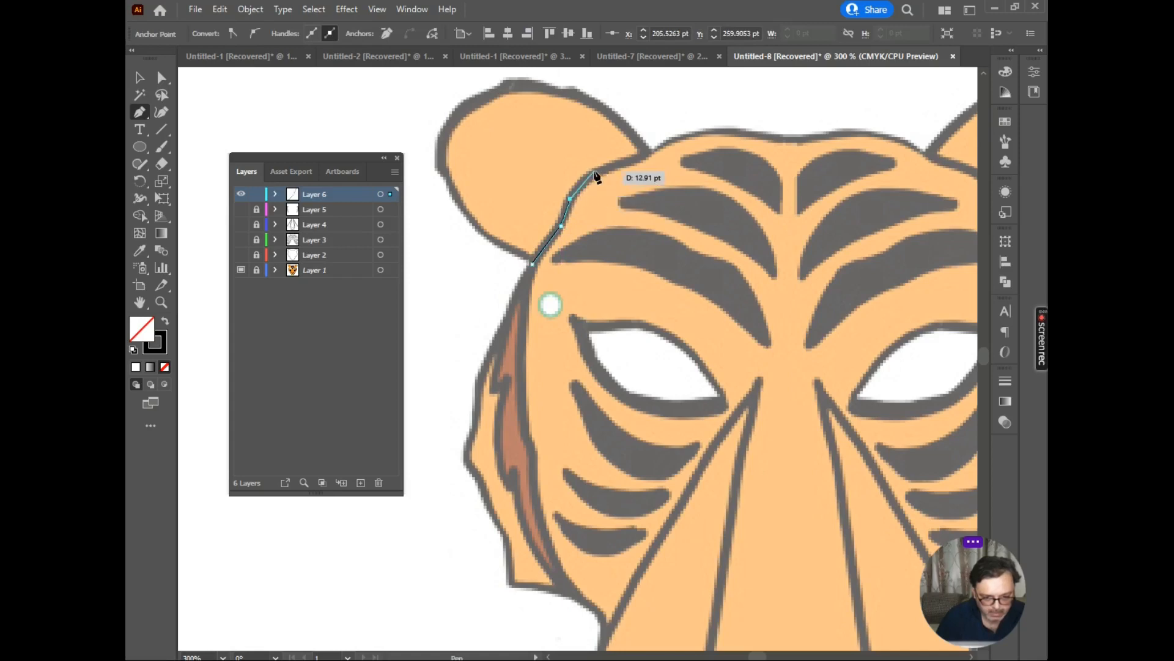
left_click(595, 172)
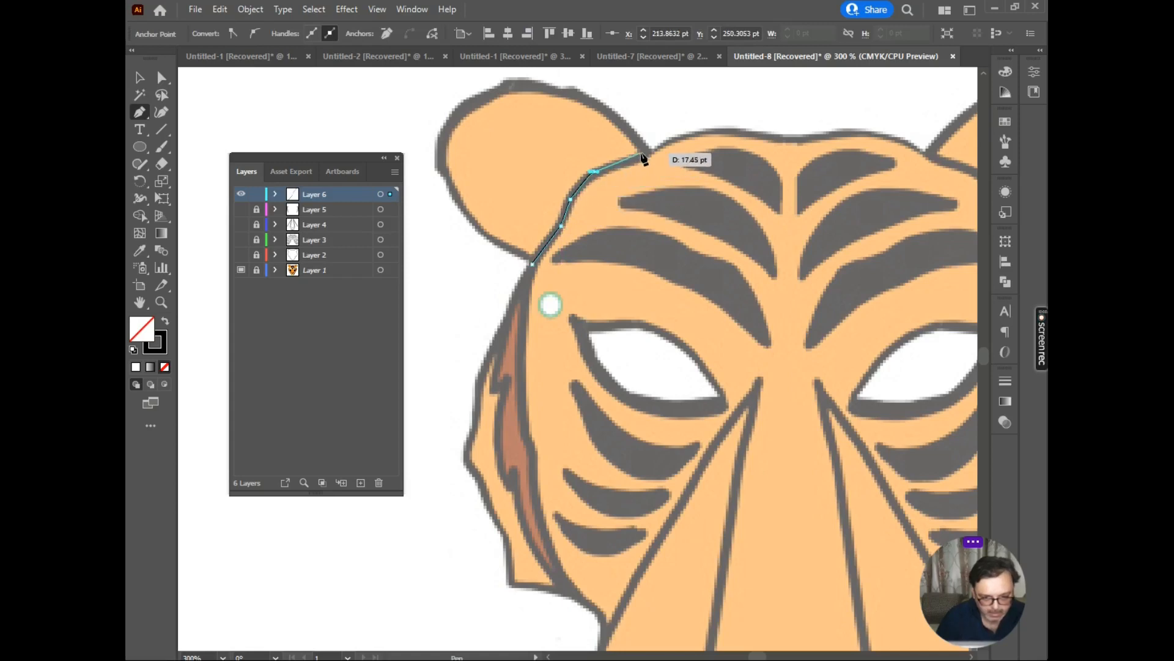
left_click(642, 153)
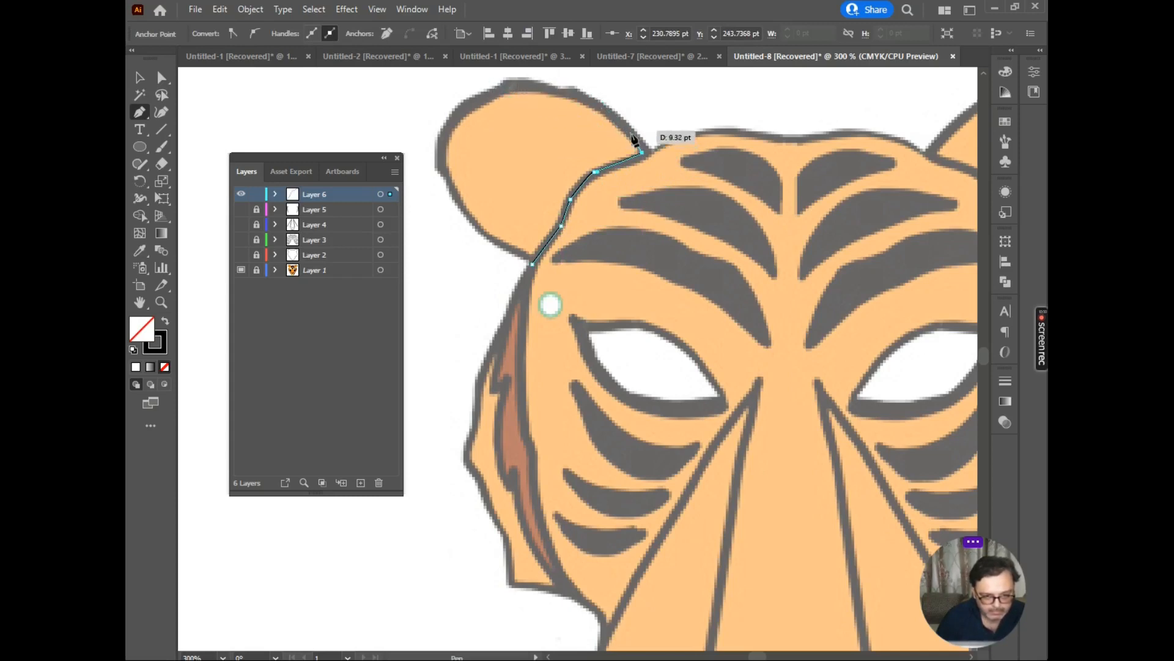
left_click(587, 99)
key("ctrl+z")
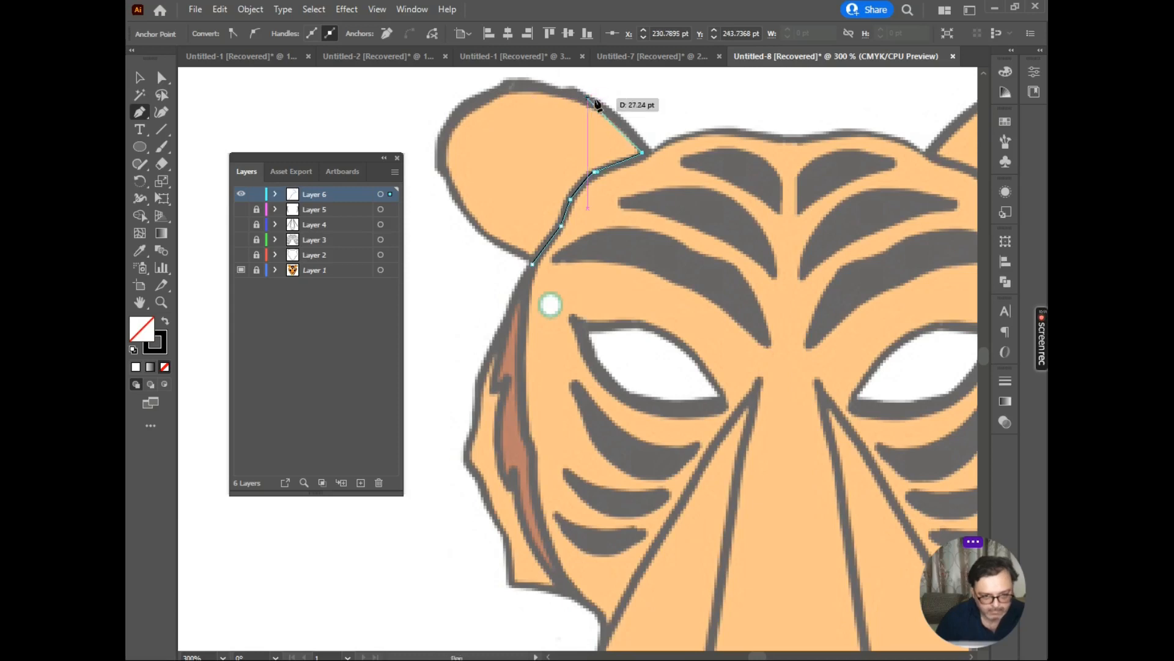
left_click(645, 153)
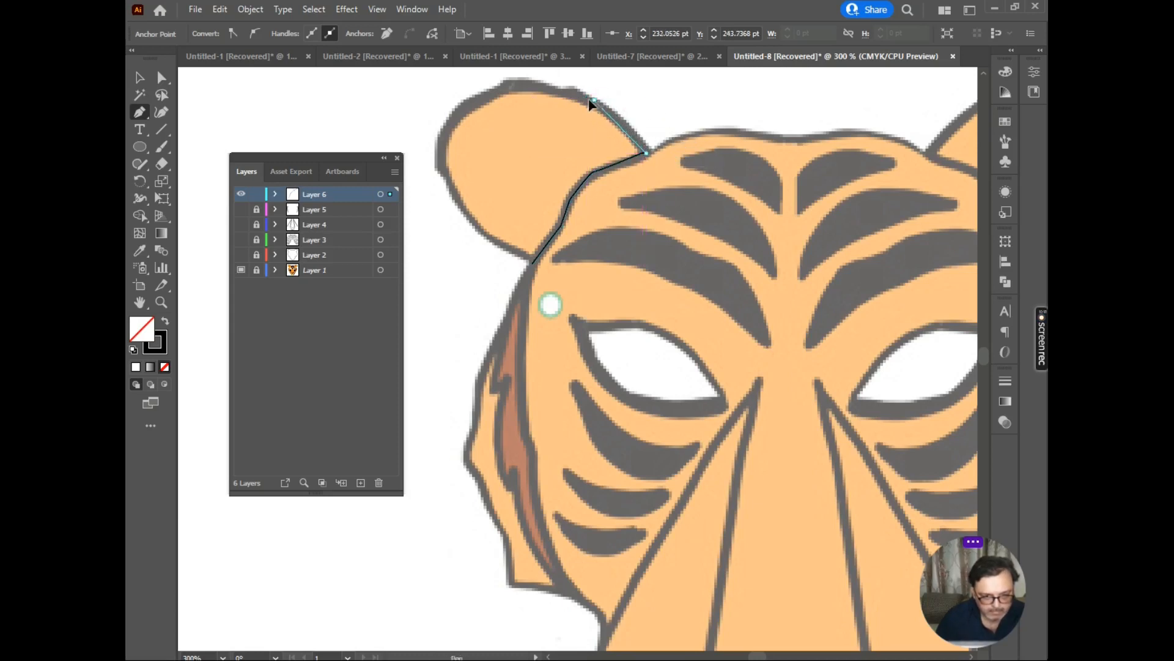
Step: Trace the left ear's outer contour from its upper base around to the lower base and close the Pen path
left_click(574, 90)
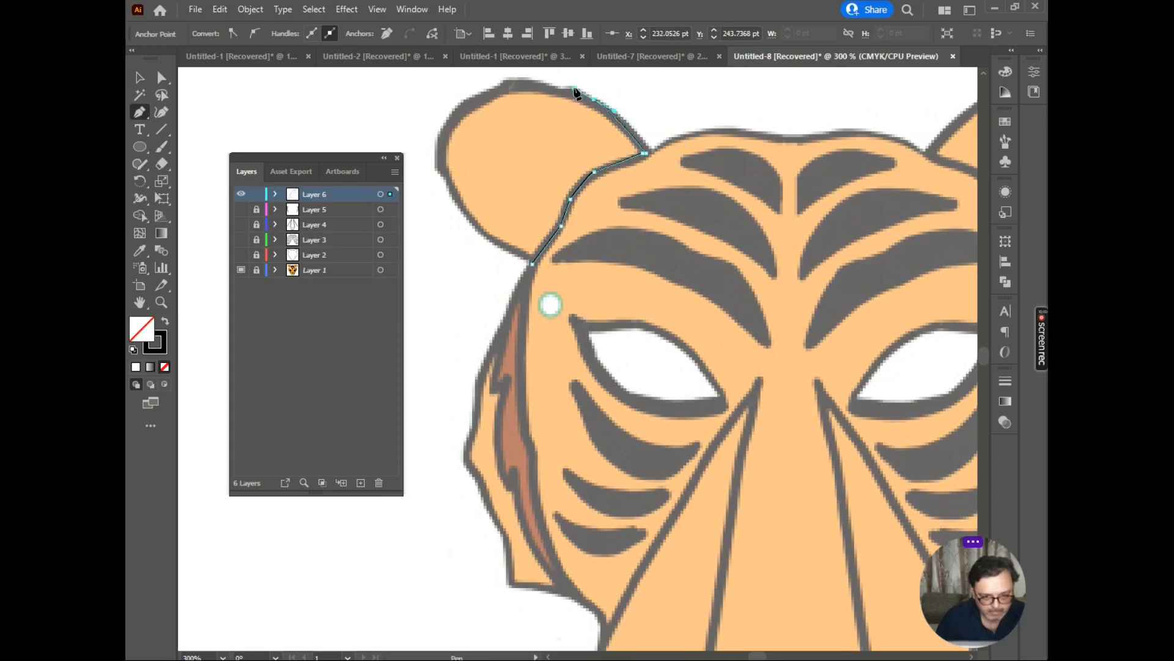
key("ctrl+z")
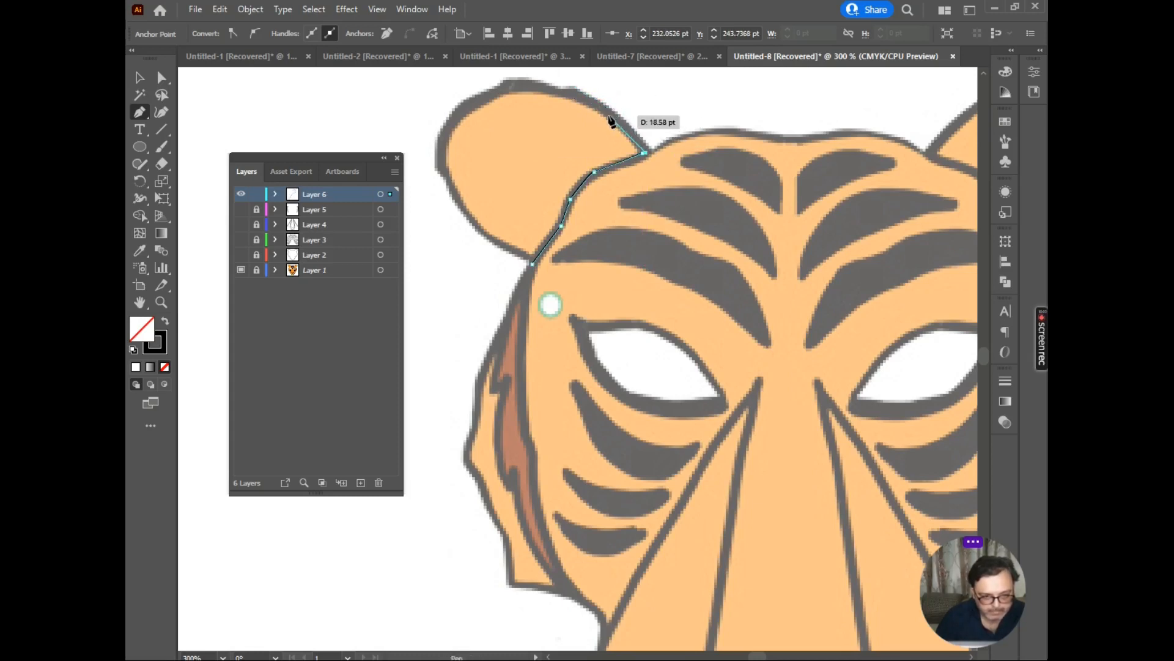
left_click(621, 121)
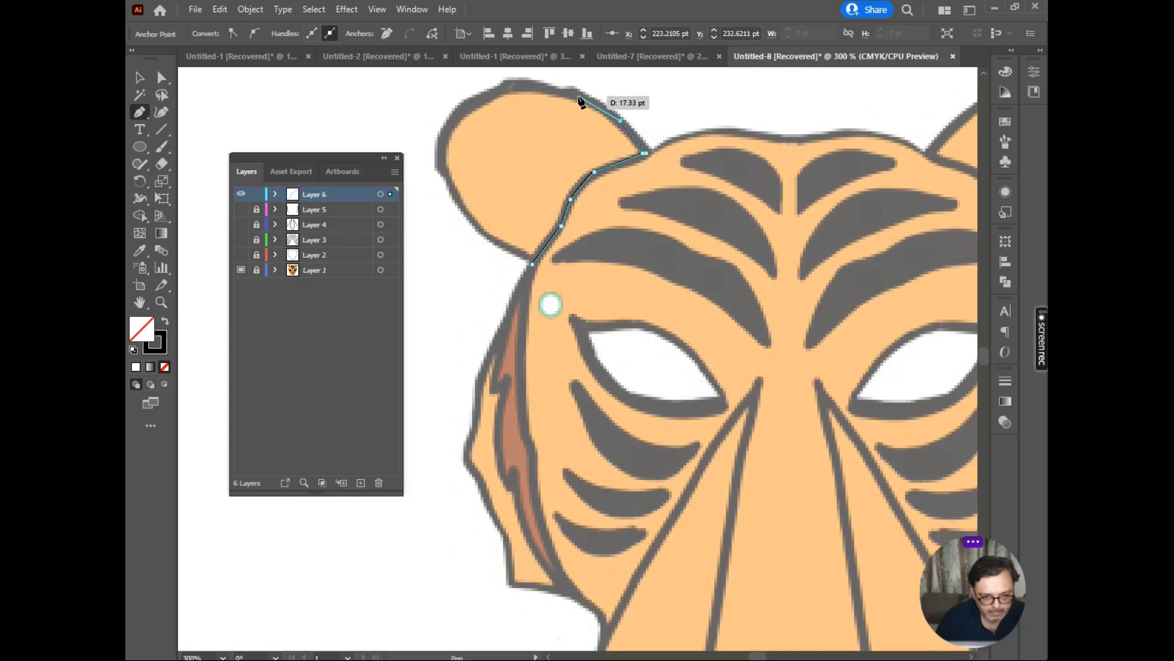
left_click(530, 86)
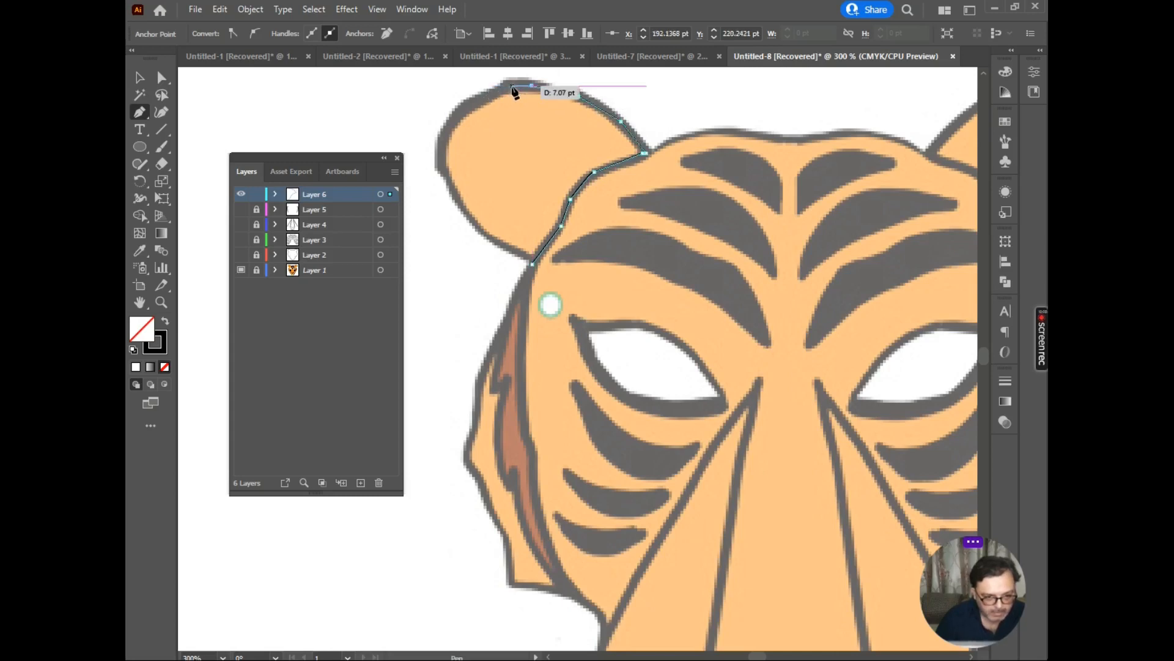
left_click(507, 86)
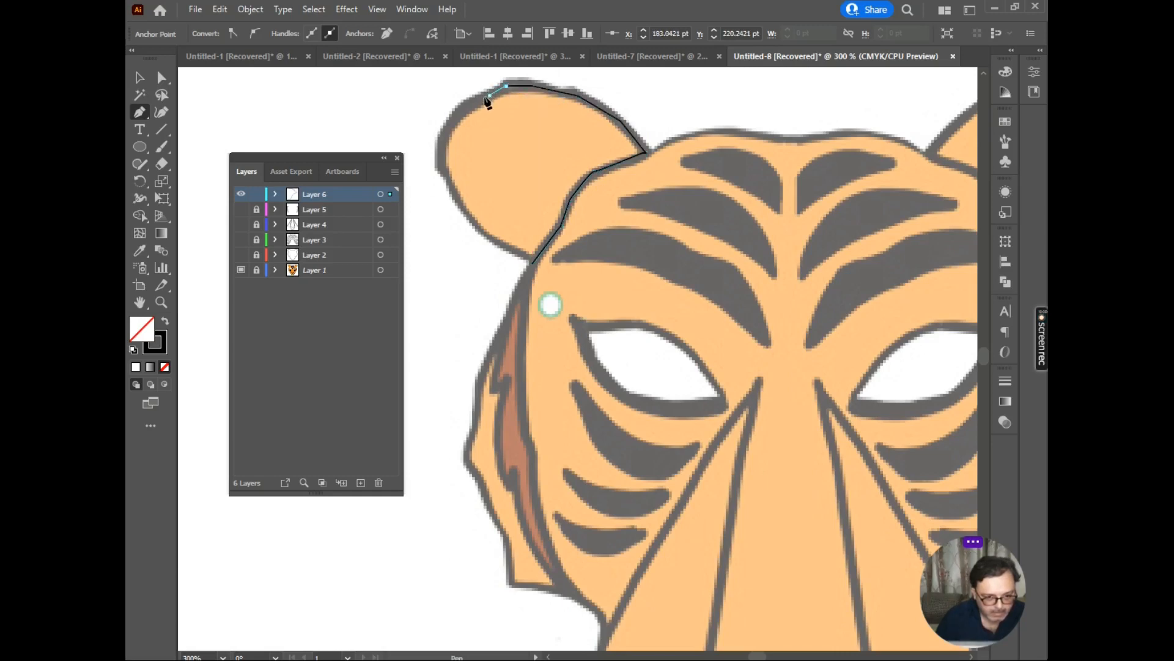
left_click(490, 96)
left_click(464, 108)
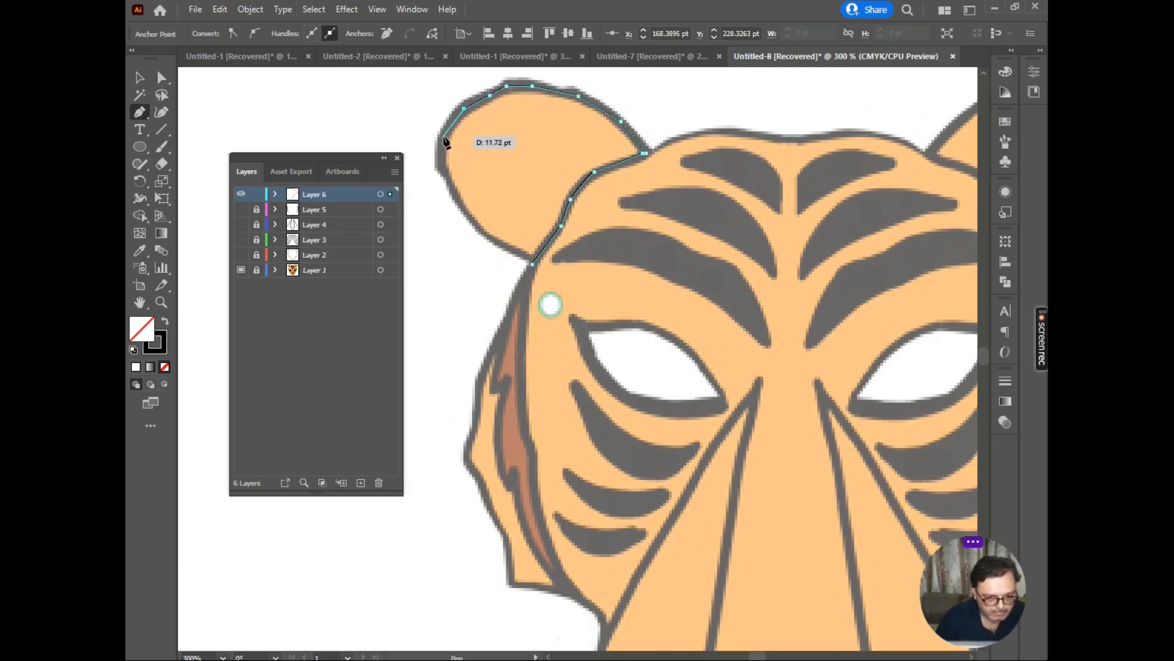
left_click(443, 161)
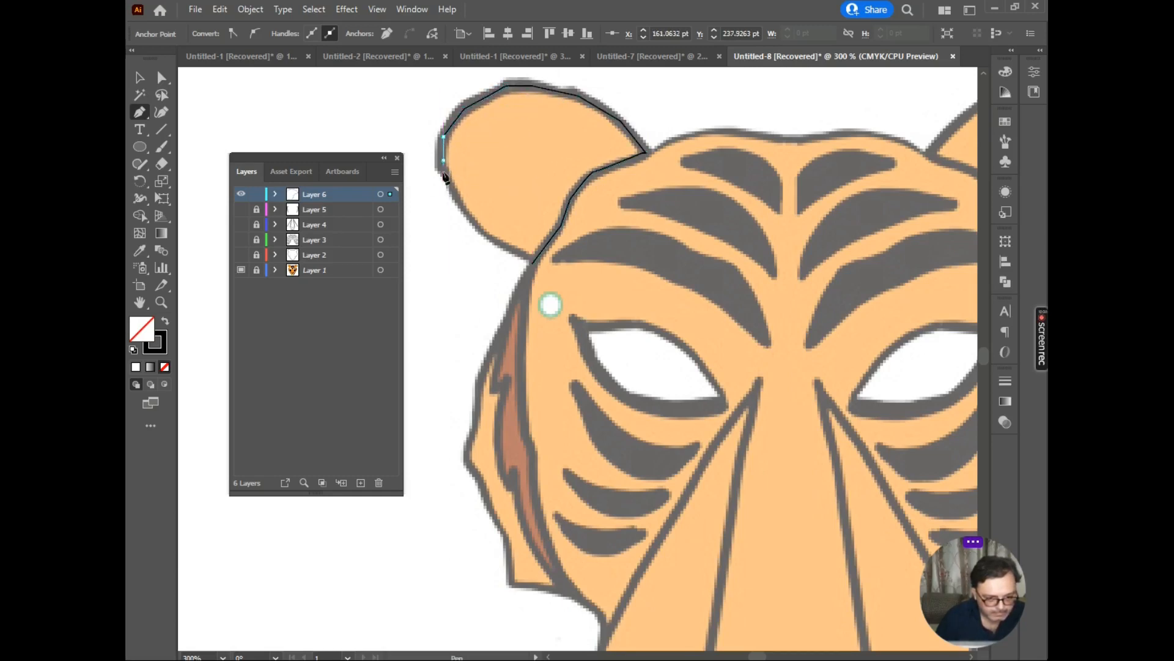
left_click(458, 197)
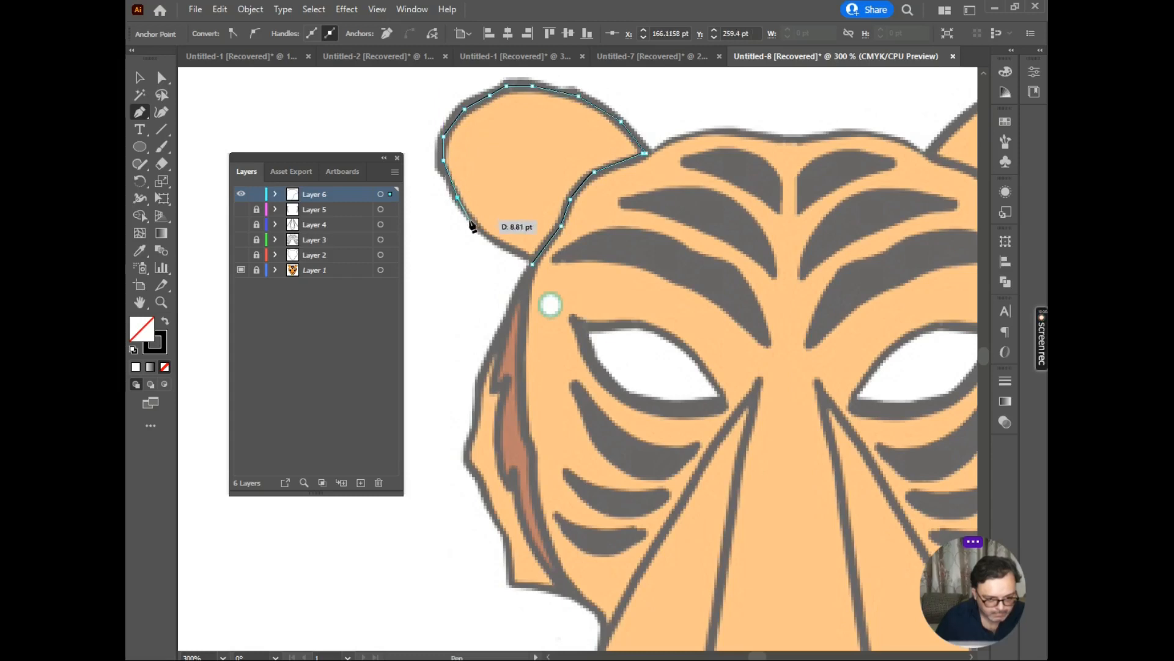
left_click(476, 224)
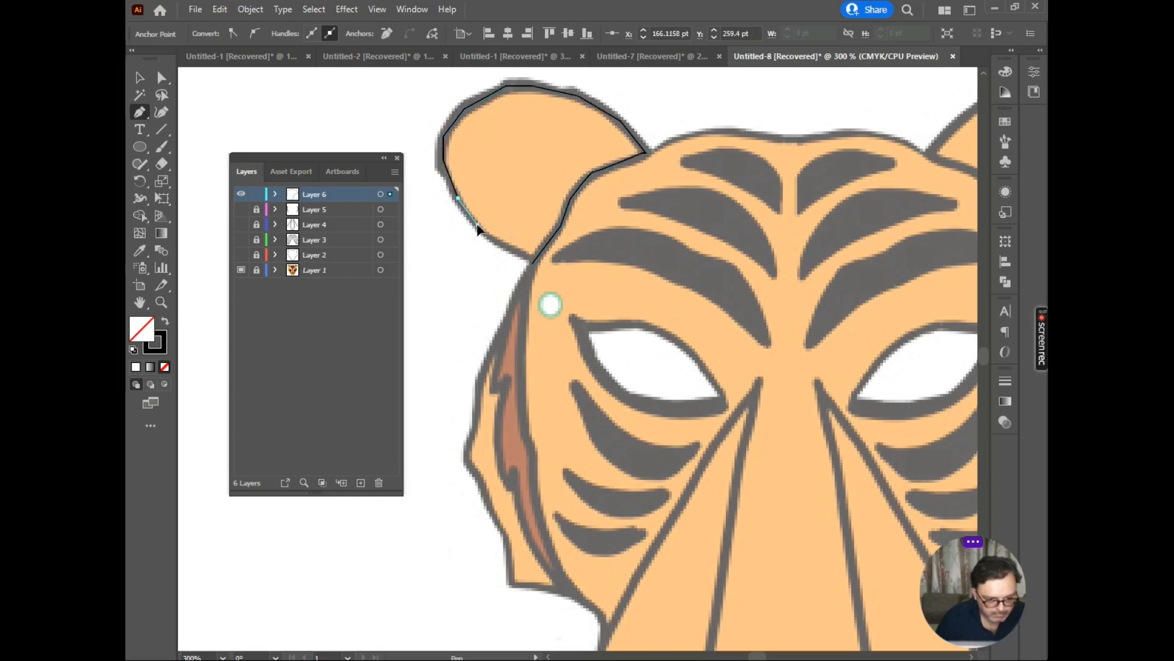
left_click(506, 247)
left_click(532, 263)
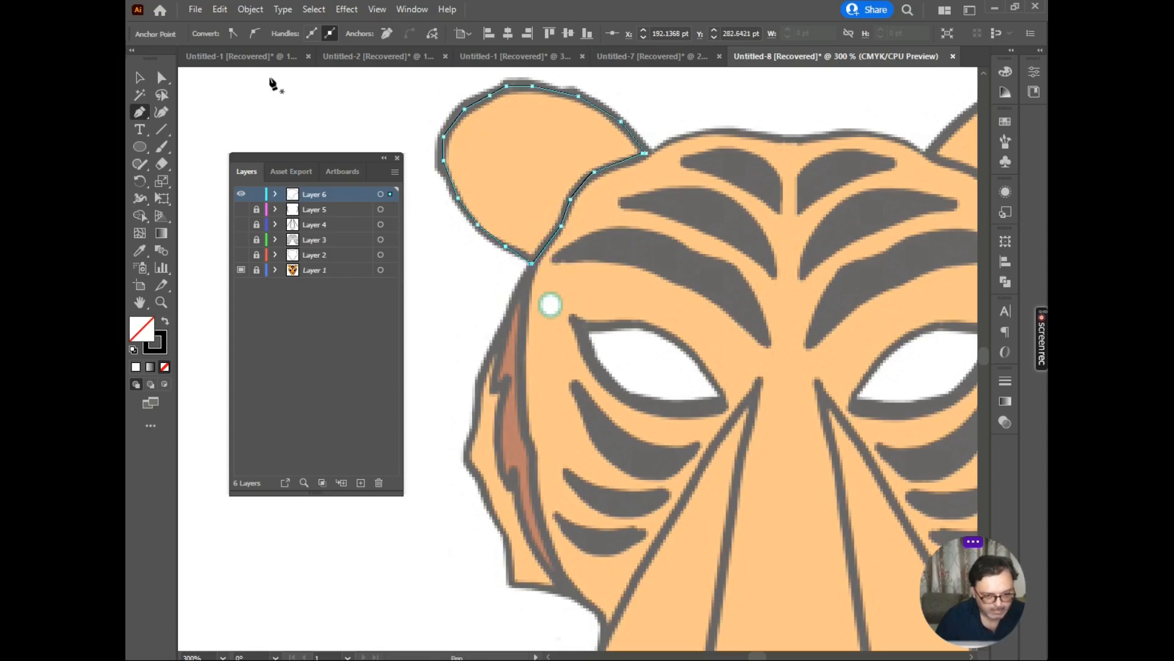
Step: Make a reflected copy of the left ear outline, mirrored left to right, and place it over the right ear
key("v")
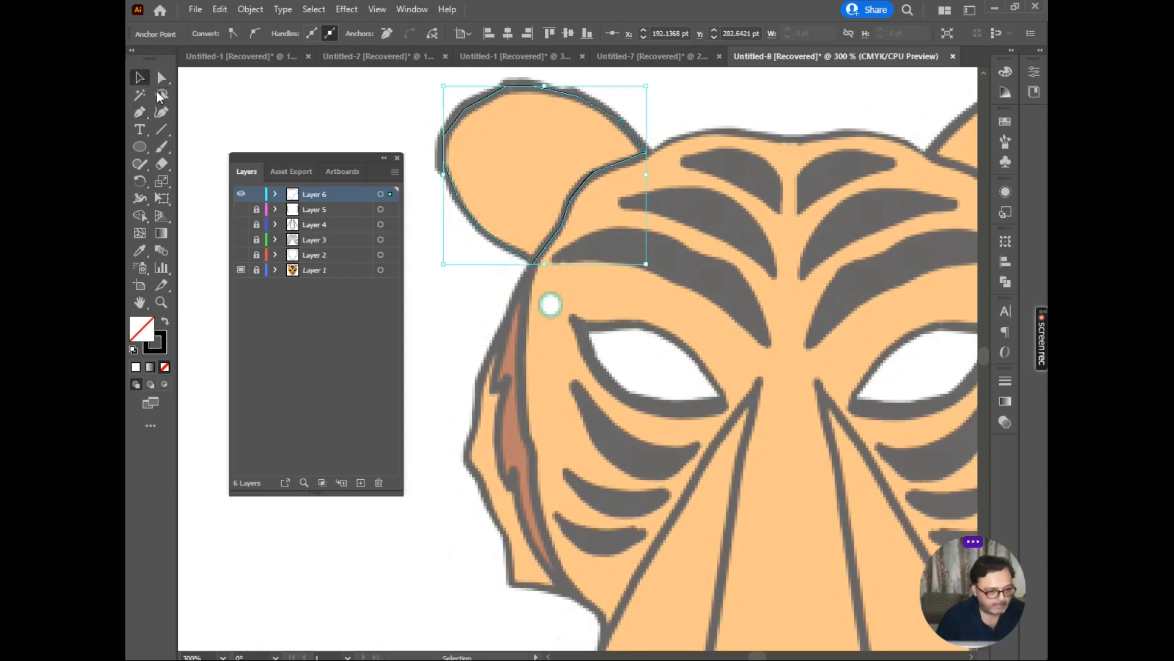
right_click(636, 148)
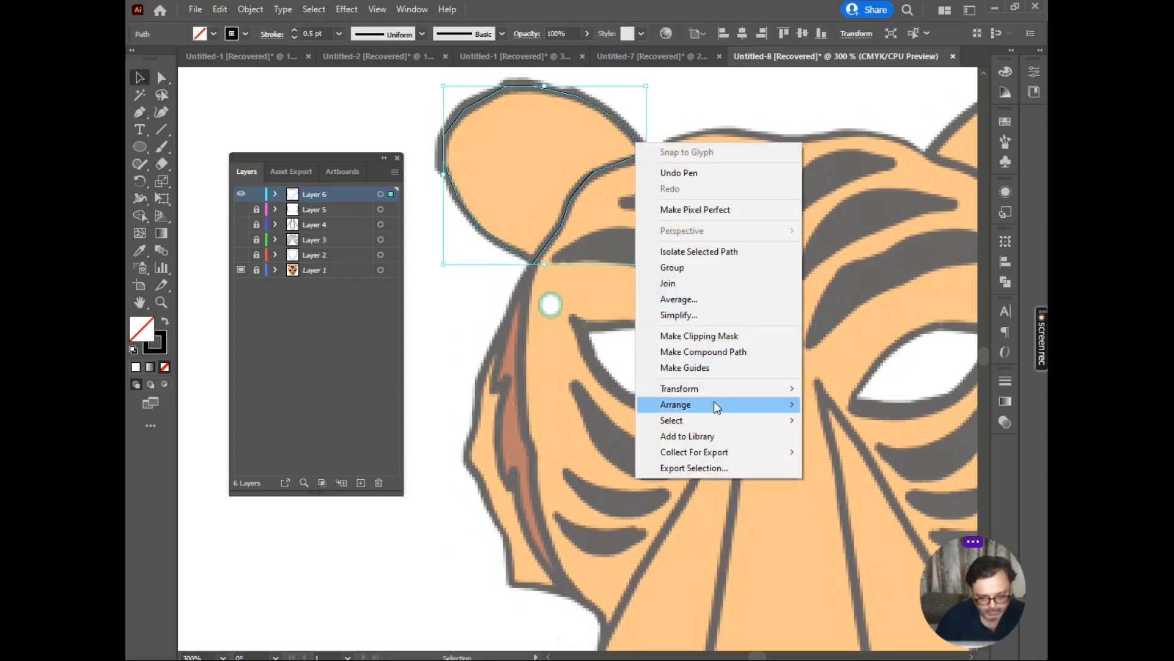
mouse_move(734, 388)
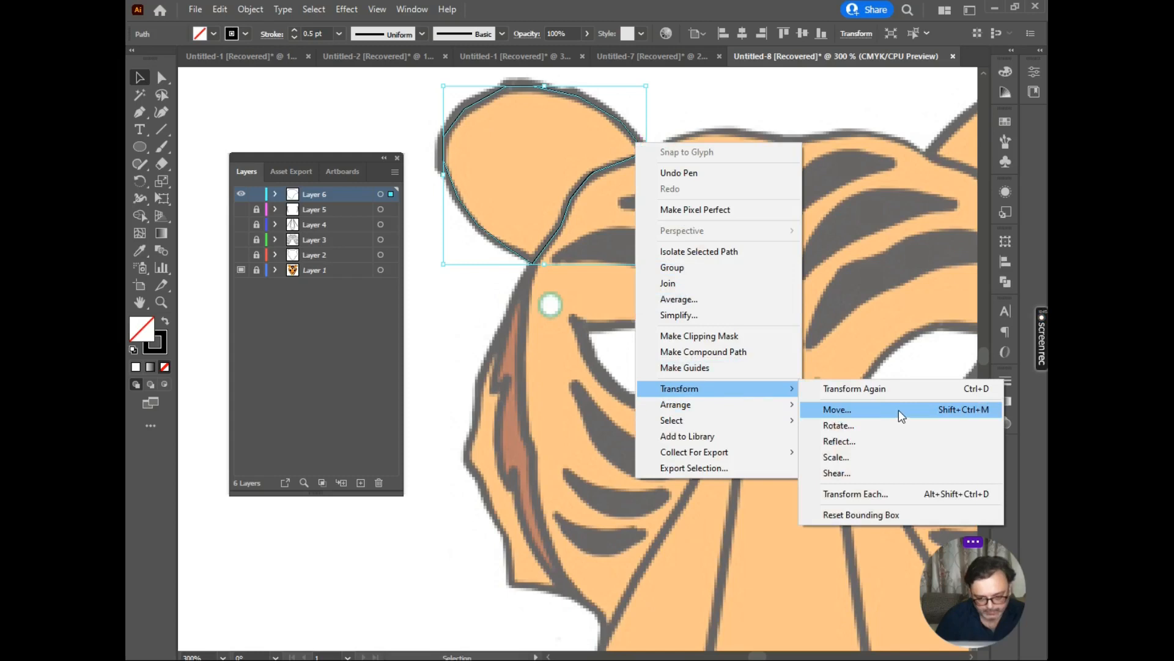
left_click(866, 443)
left_click(524, 427)
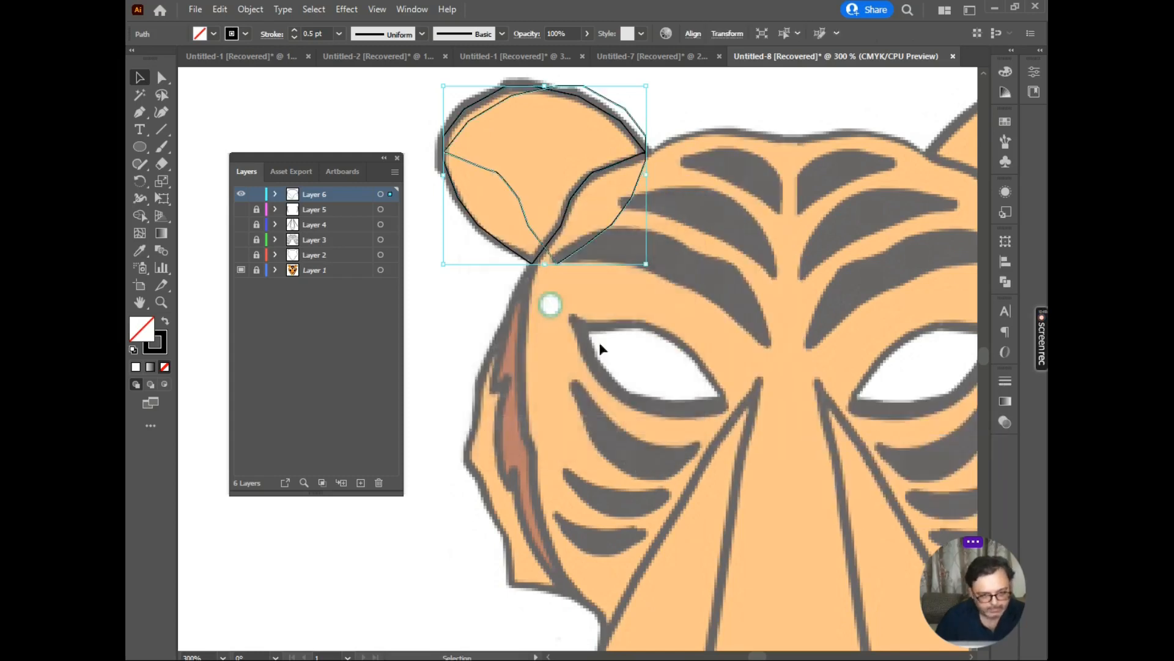
left_click_drag(636, 192, 845, 358)
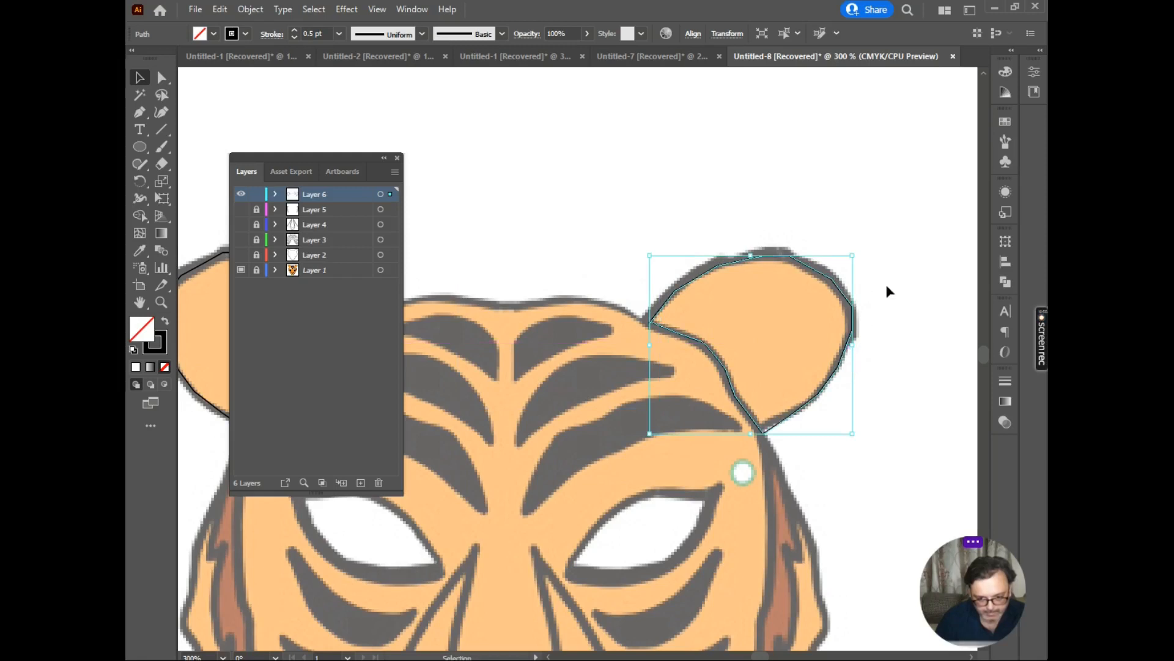
Step: Set the stroke weight of both ear outlines to 5 pt
scroll(692, 293, "down", 2)
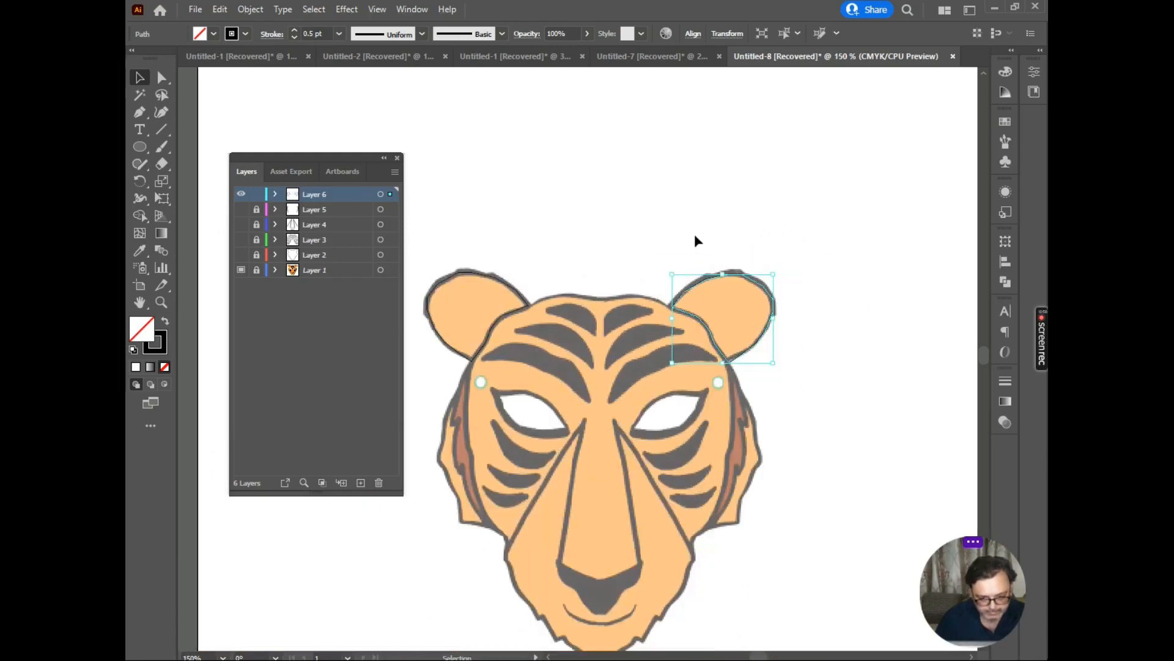
left_click(493, 328)
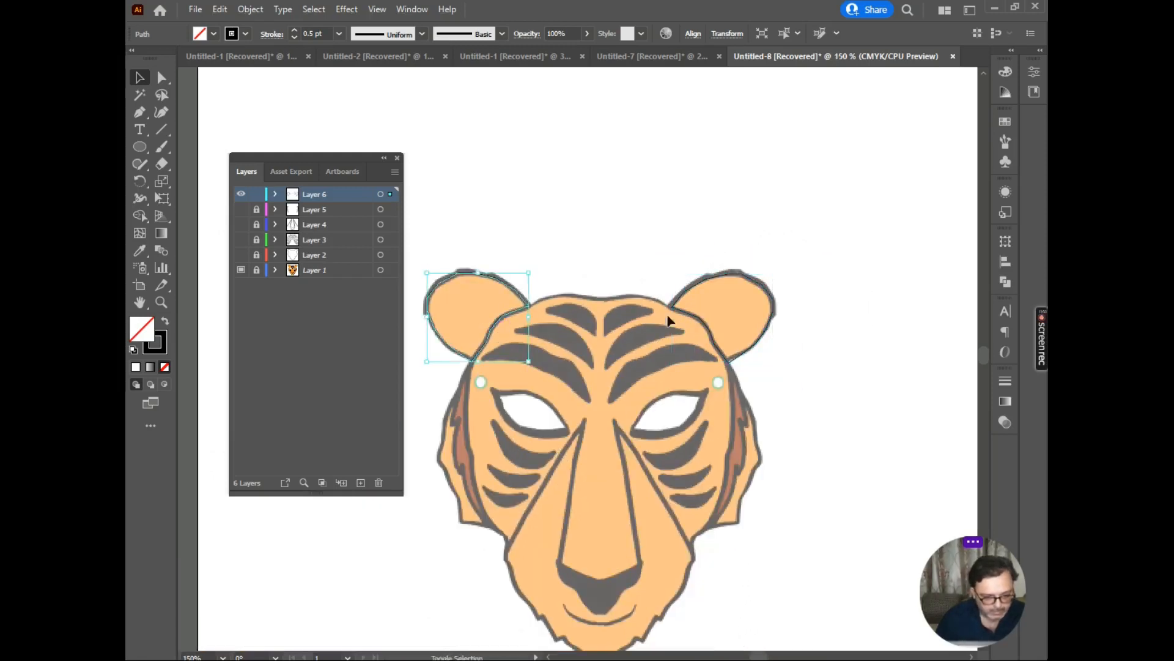
left_click(696, 320, "shift")
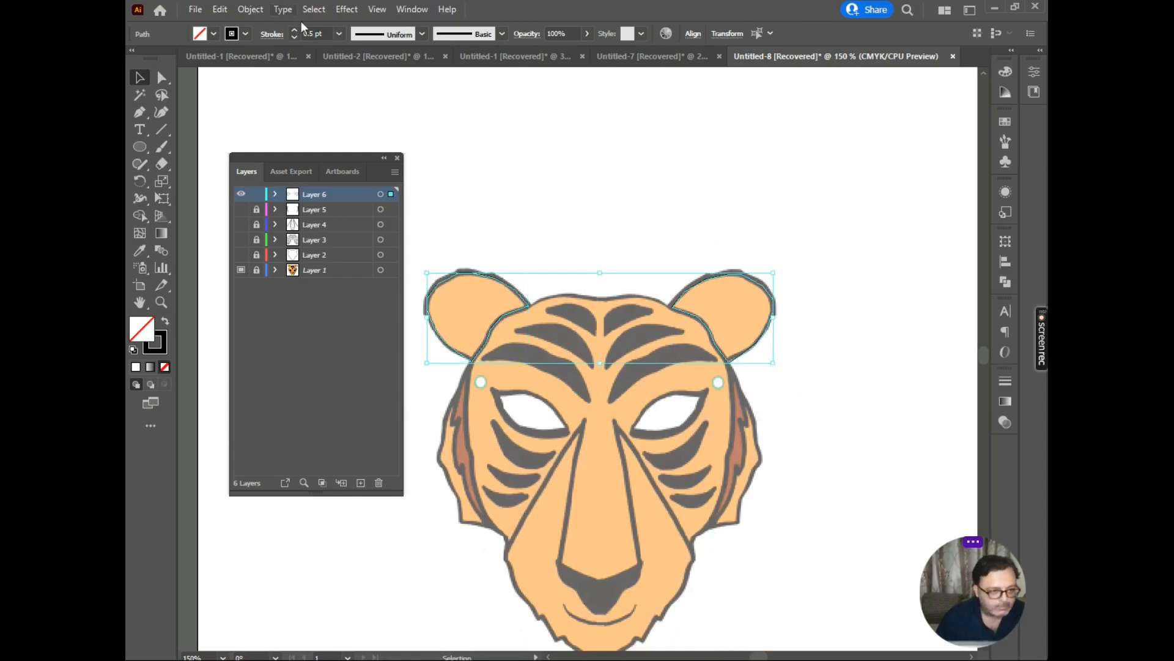
left_click(339, 34)
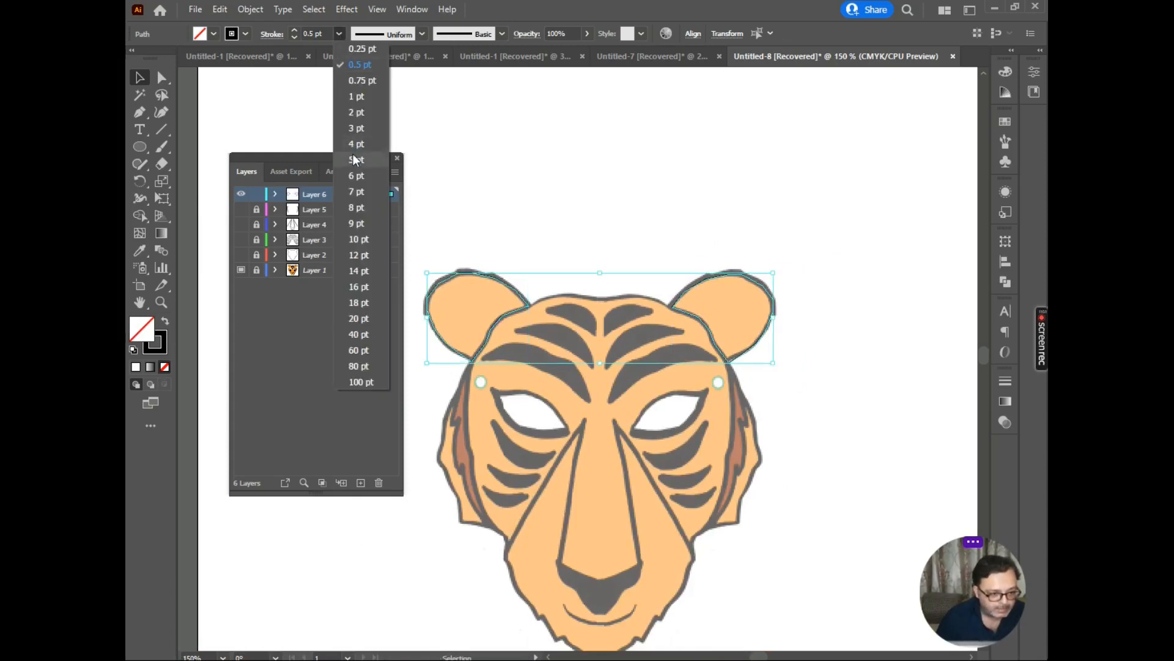
left_click(354, 154)
left_click(575, 189)
Step: Show Layers 2 to 5 together with the ears and hide the reference image on Layer 1
scroll(584, 191, "up", 1)
scroll(585, 191, "down", 2)
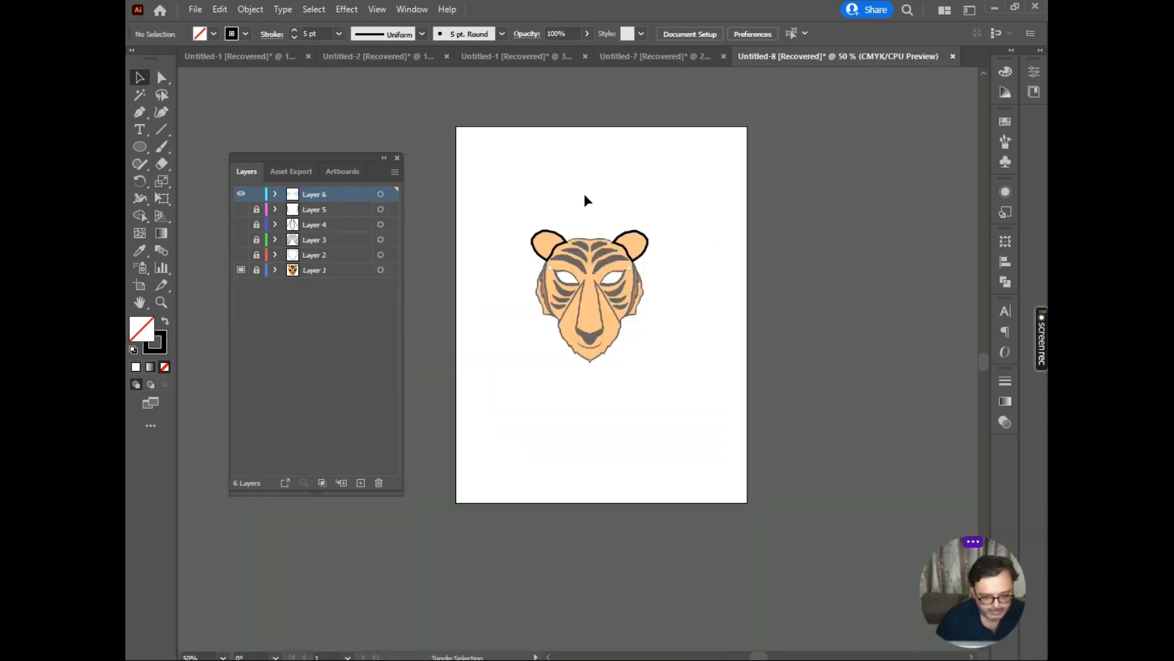
scroll(585, 194, "up", 1)
scroll(585, 233, "up", 1)
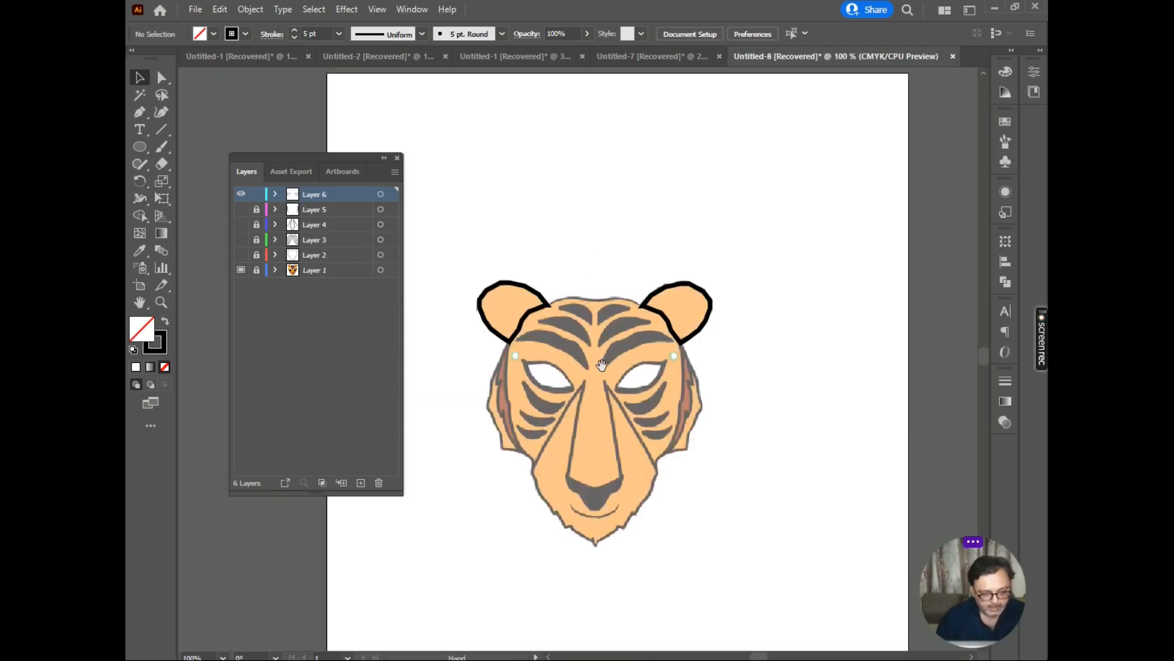
left_click_drag(603, 365, 664, 263)
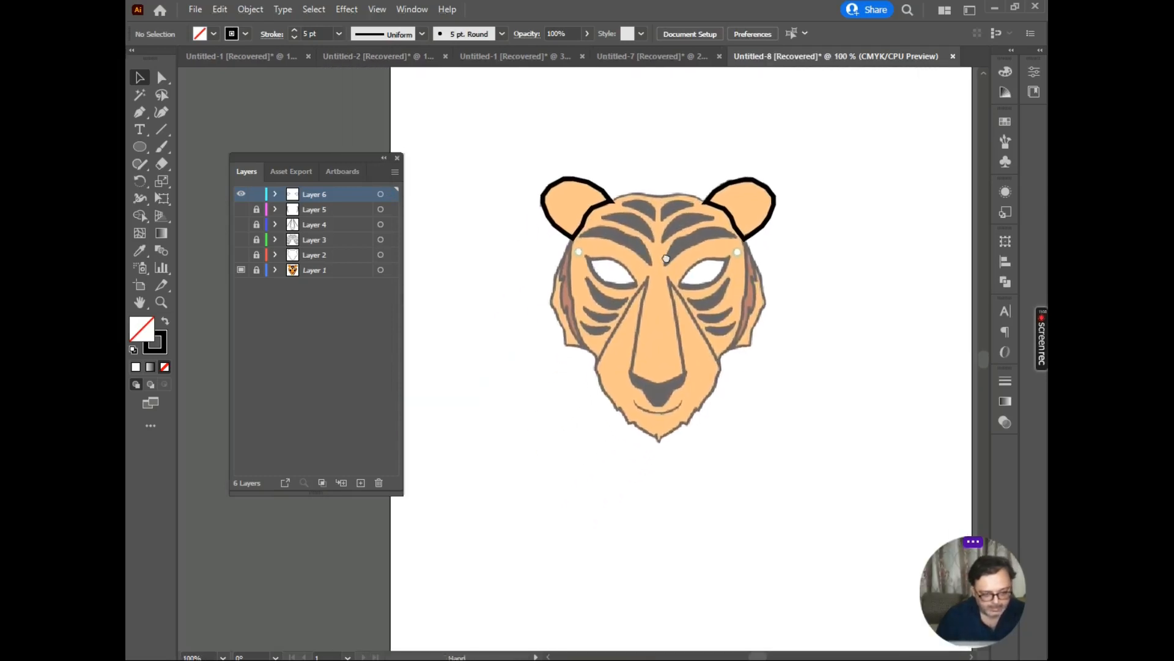
left_click(241, 209)
left_click(241, 224)
left_click(241, 269)
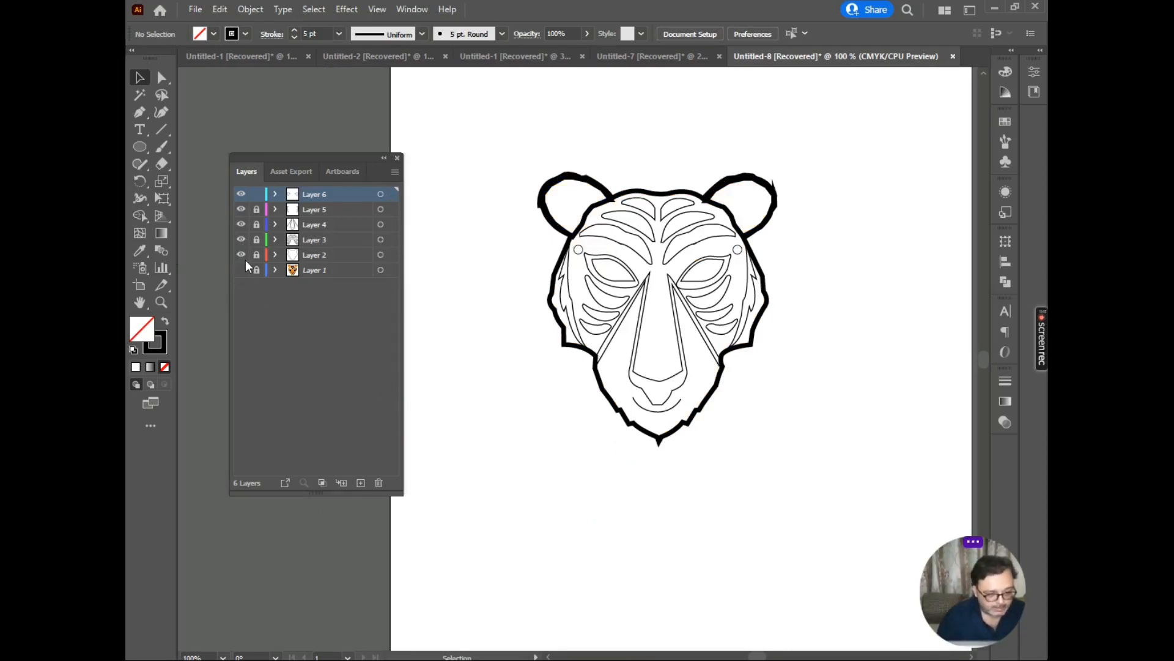
left_click_drag(828, 152, 563, 428)
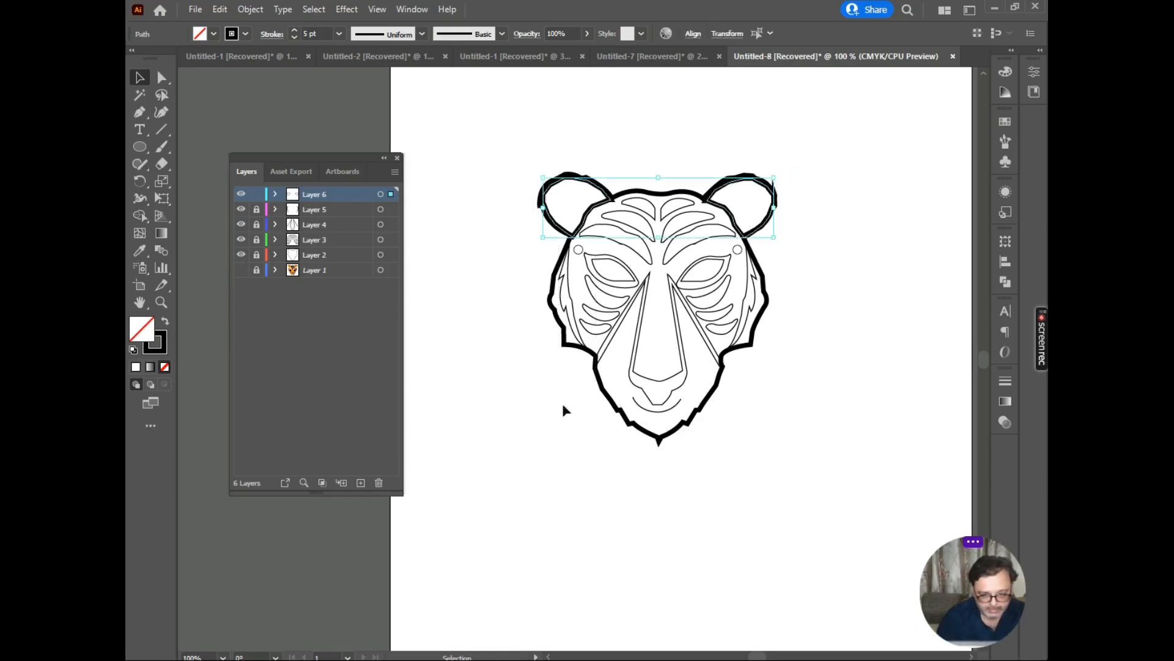
right_click(649, 315)
left_click(689, 336)
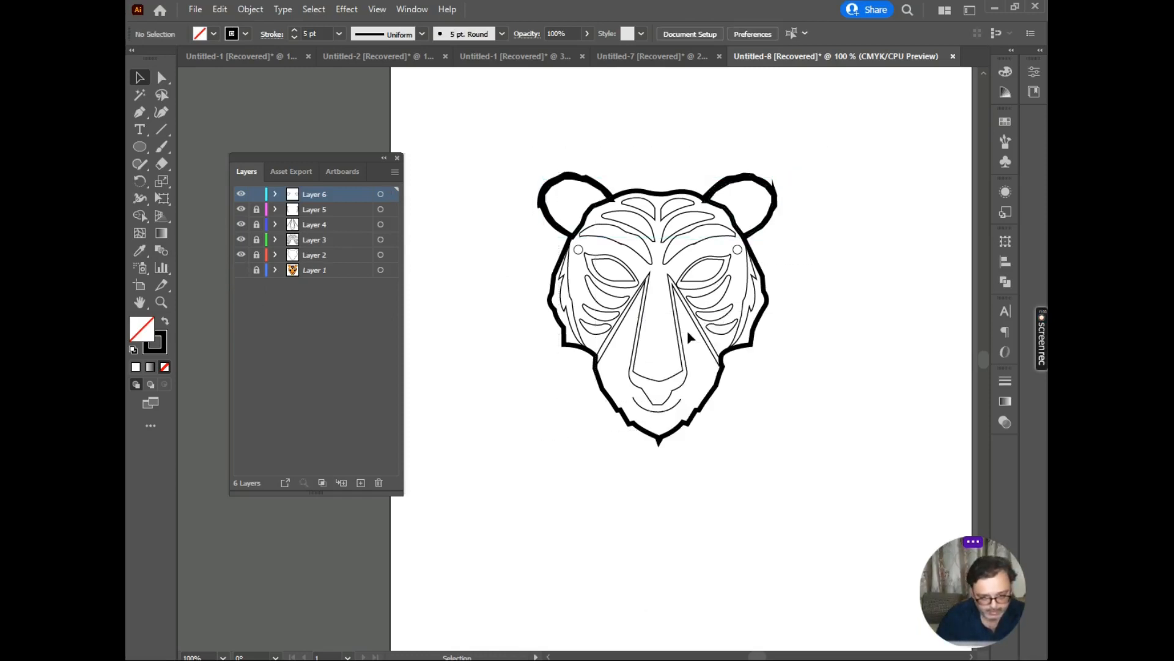
left_click_drag(800, 163, 497, 446)
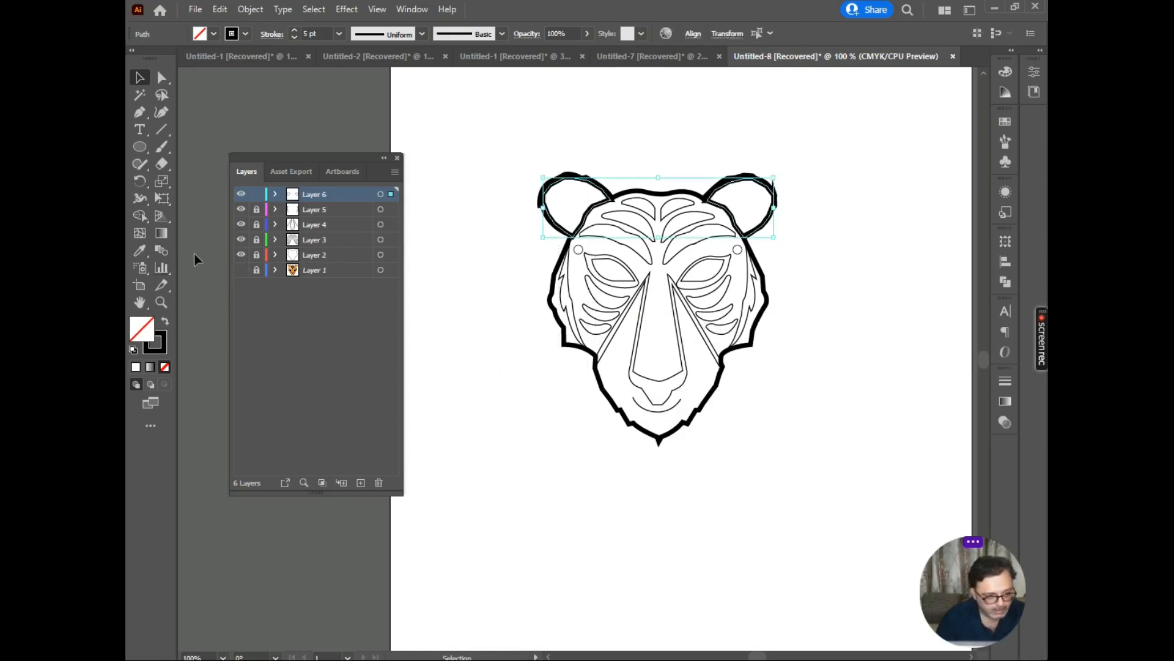
Step: Unlock Layers 2 to 5 and move all the traced mask outlines together straight down, below the reference image's position
left_click_drag(256, 223, 258, 261)
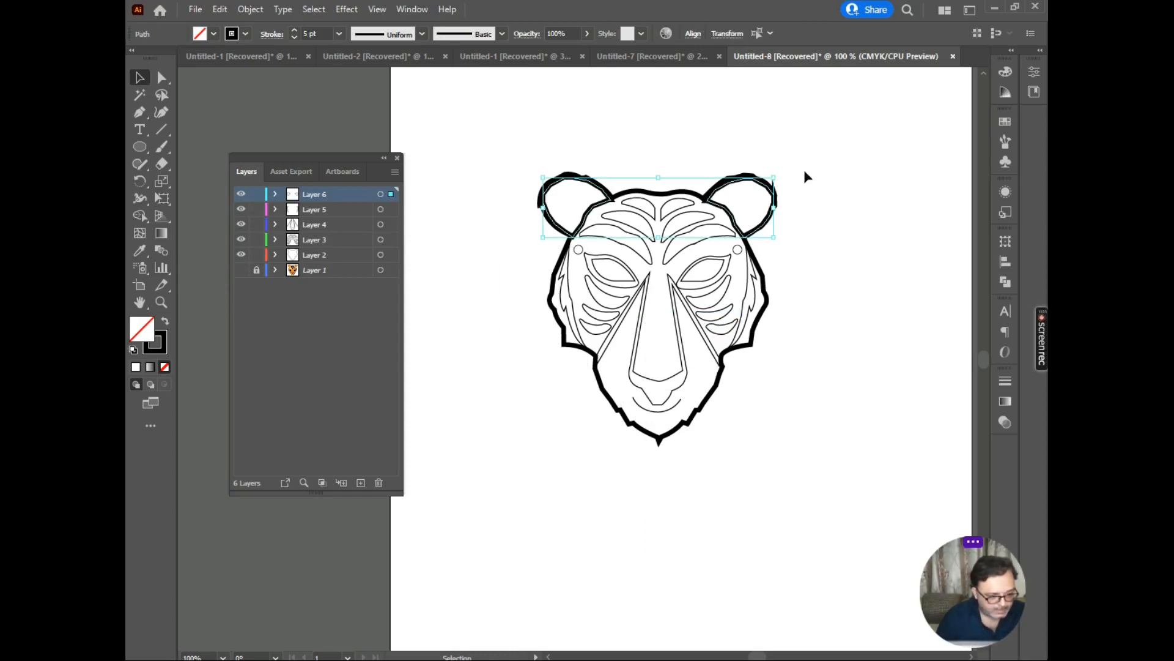
left_click_drag(829, 167, 486, 437)
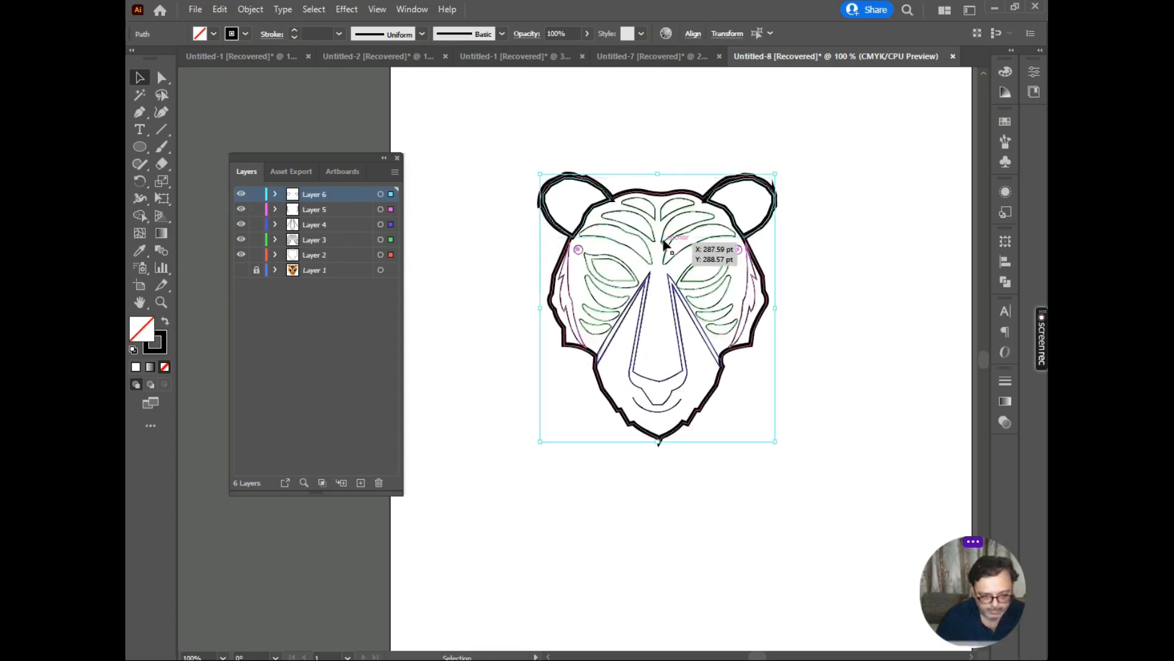
left_click_drag(665, 244, 667, 488)
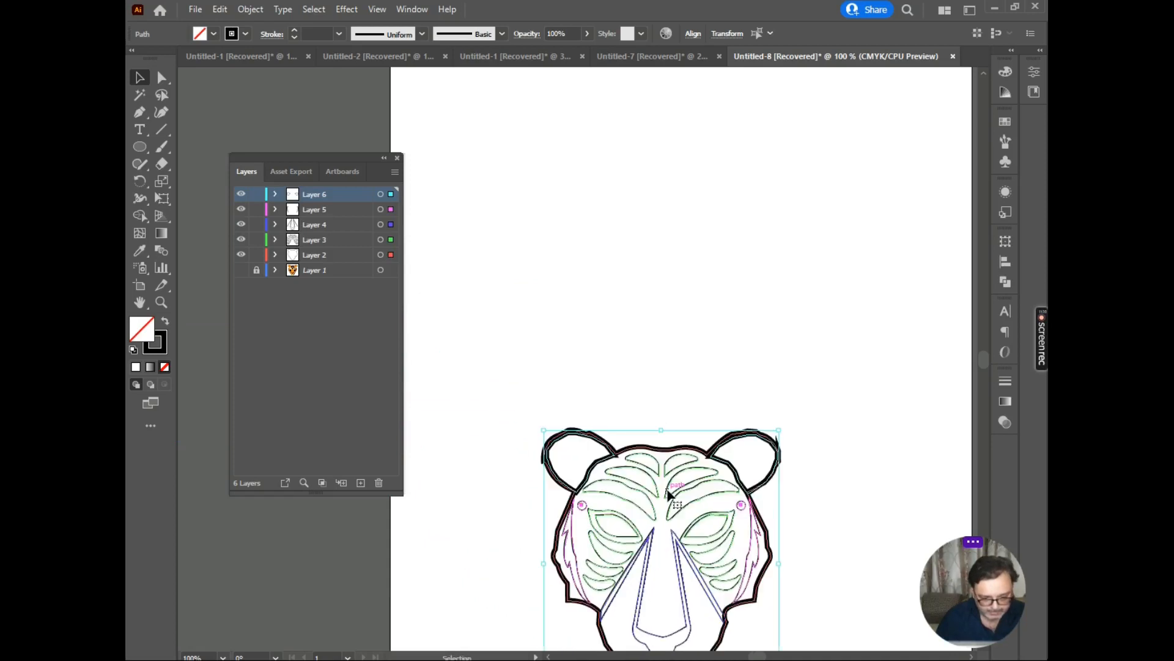
Step: Show the reference image on Layer 1 and turn off that layer's template setting
left_click(242, 271)
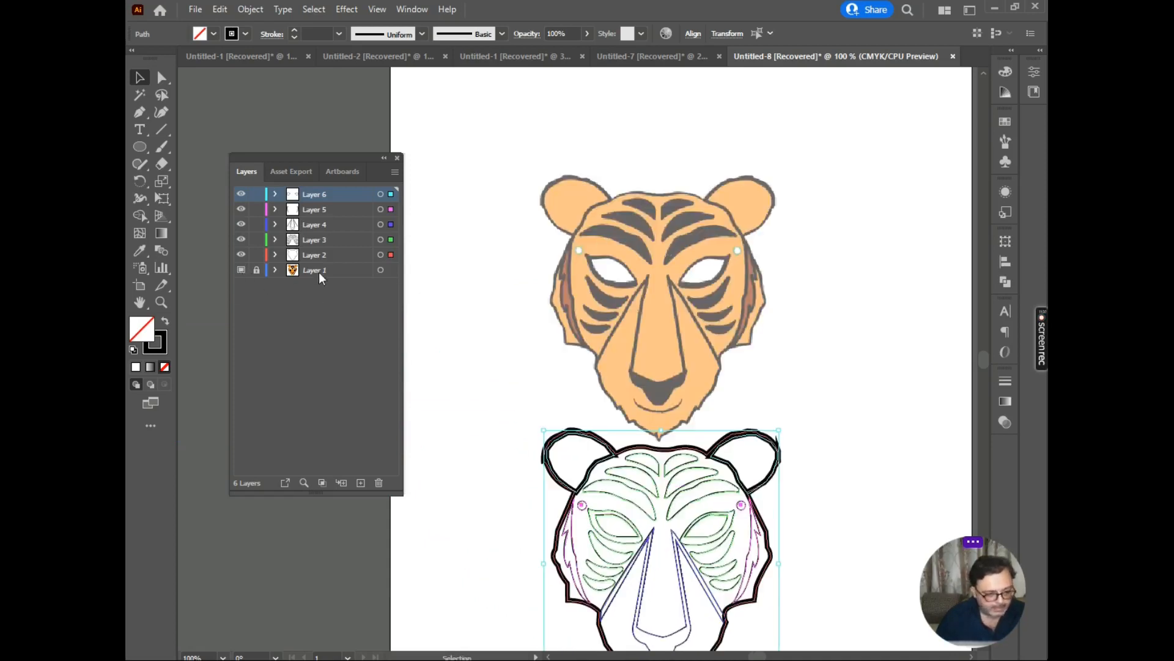
left_click(343, 270)
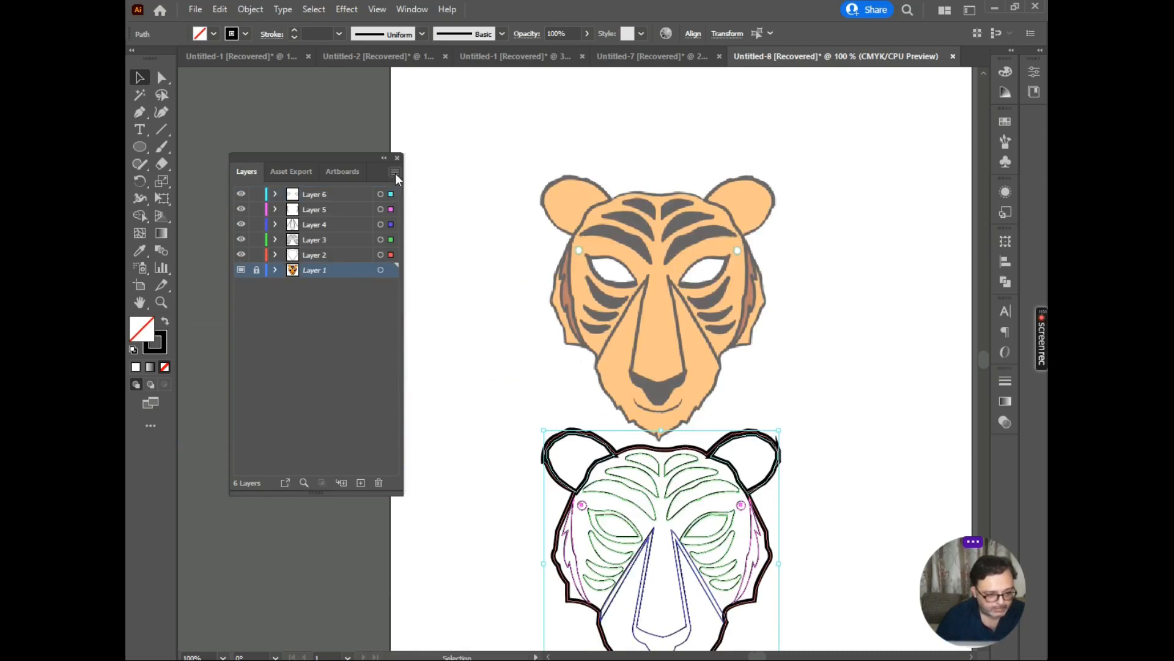
left_click(395, 173)
left_click(438, 465)
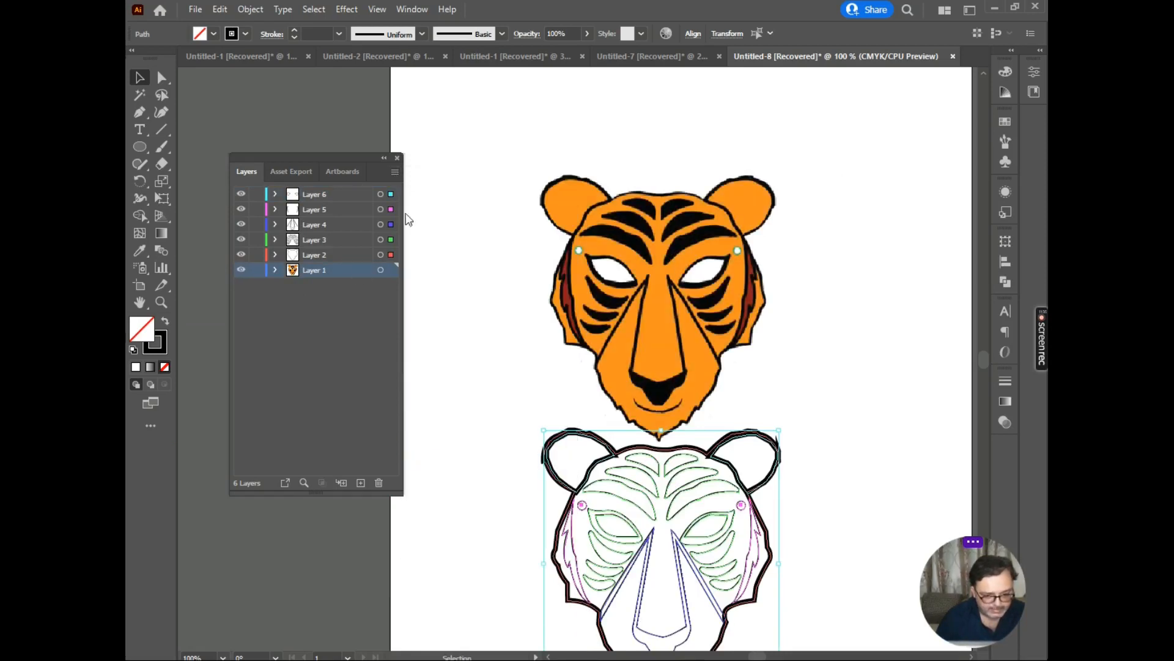
Step: Move the floating Layers panel clear of the artwork and deselect the traced outlines
left_click_drag(353, 153, 323, 54)
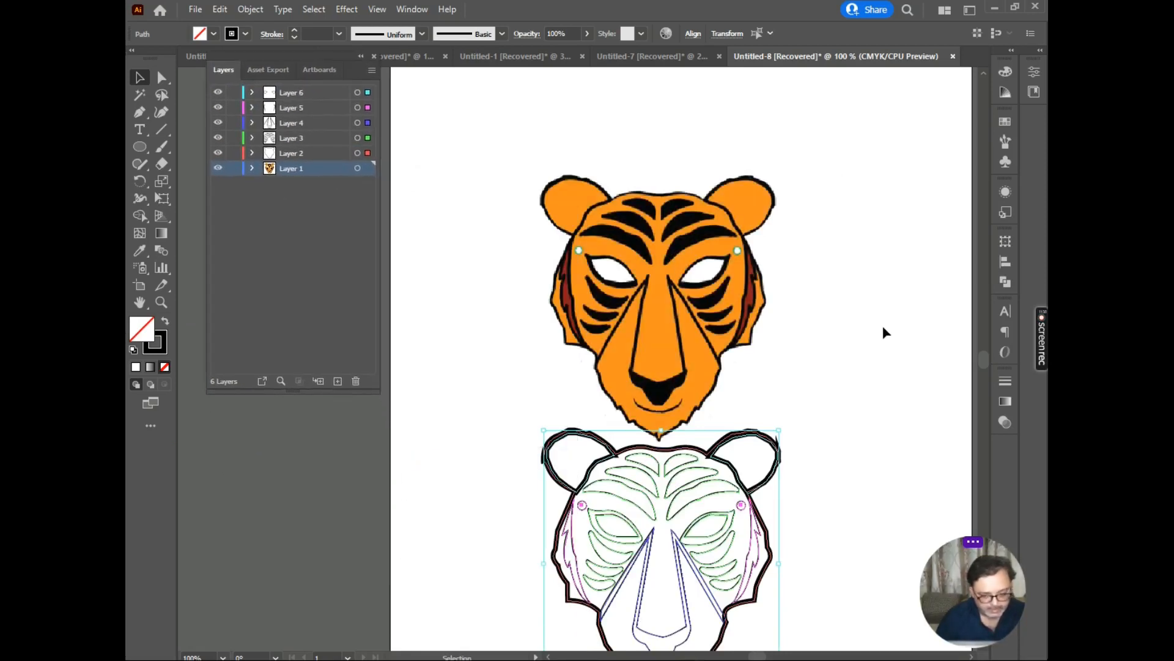
left_click(839, 428)
scroll(752, 386, "down", 3)
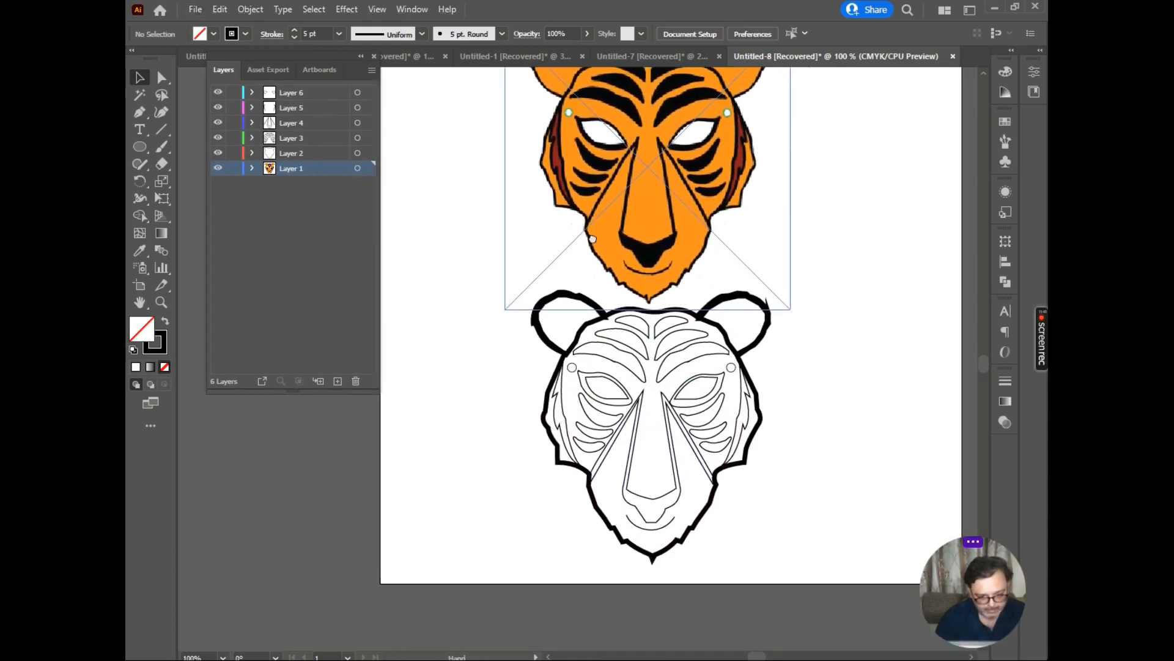
scroll(575, 315, "right", 2)
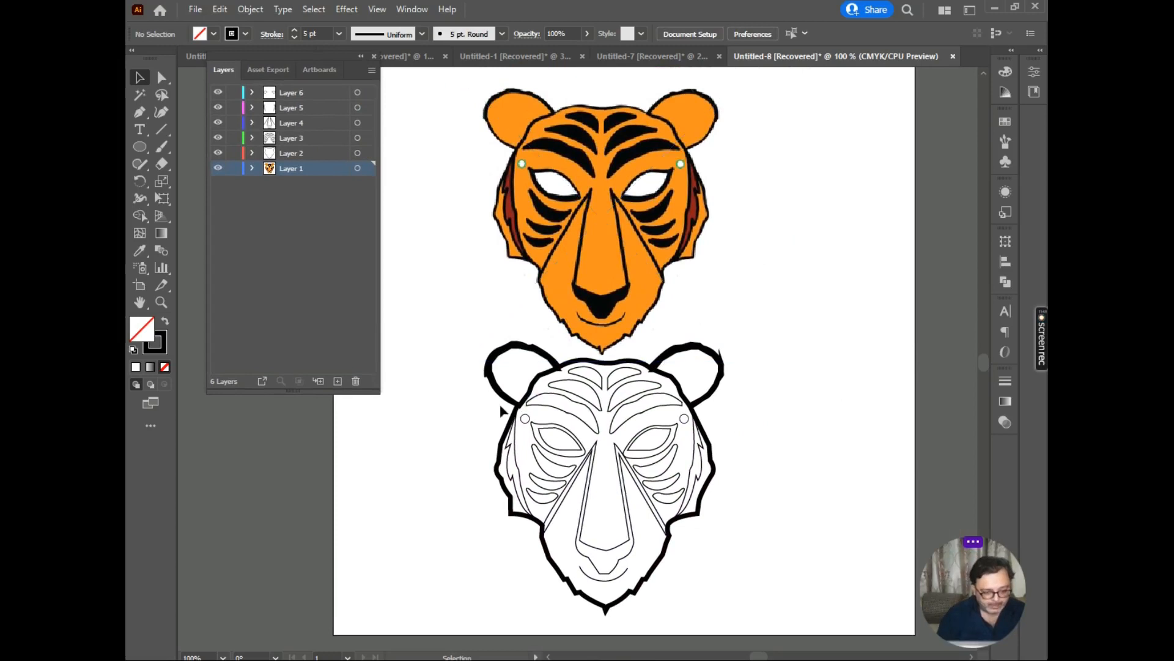
Step: Fill the traced face outline on Layer 2 with the orange sampled from the reference mask
left_click(233, 153)
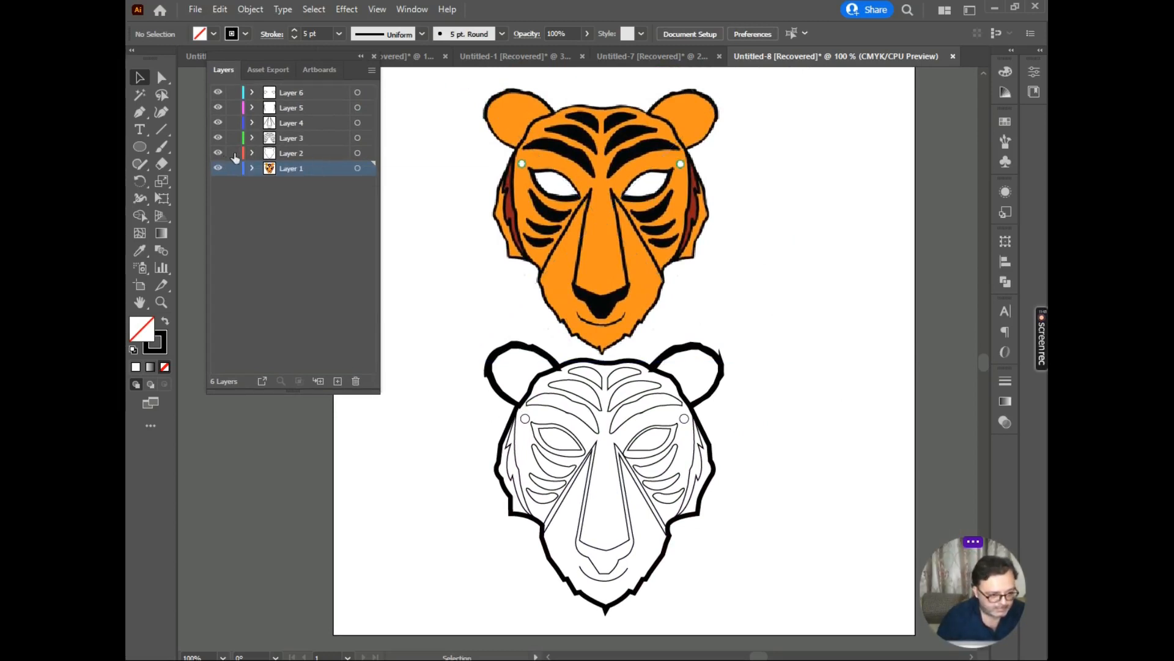
left_click(300, 154)
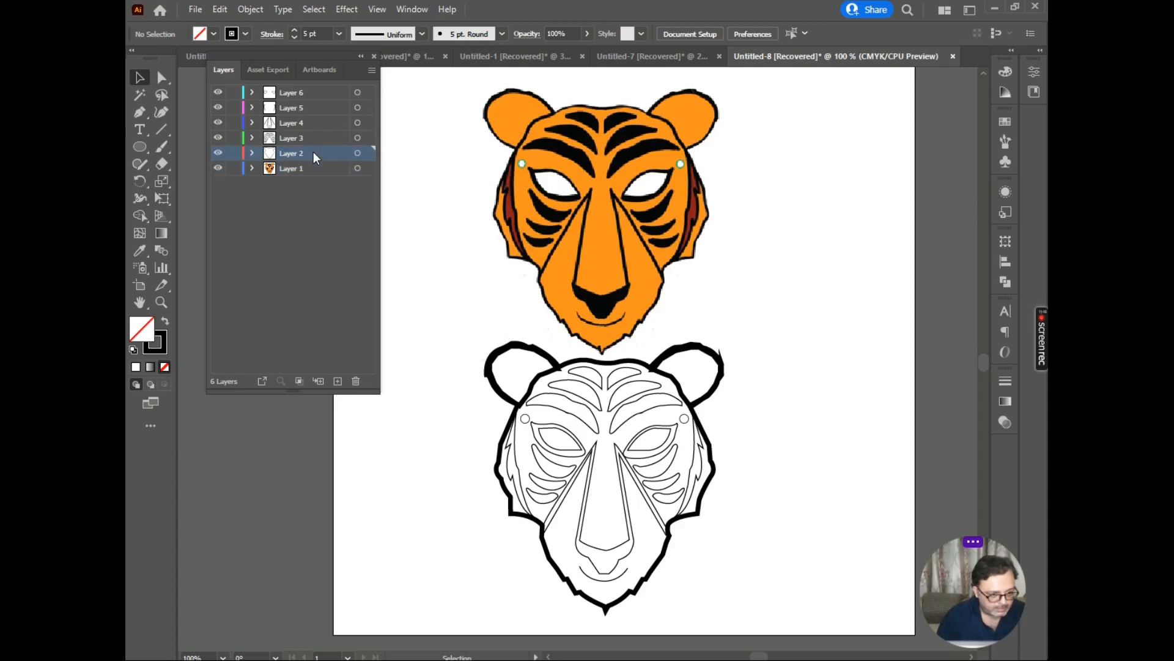
left_click(518, 406)
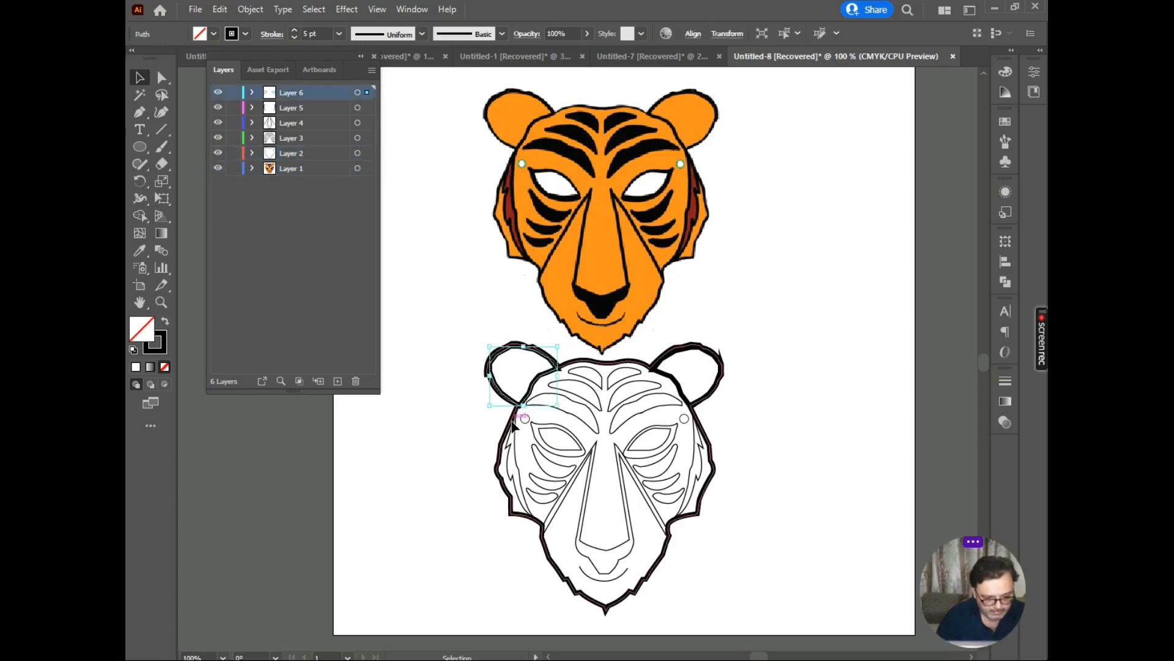
left_click(513, 425)
left_click(140, 250)
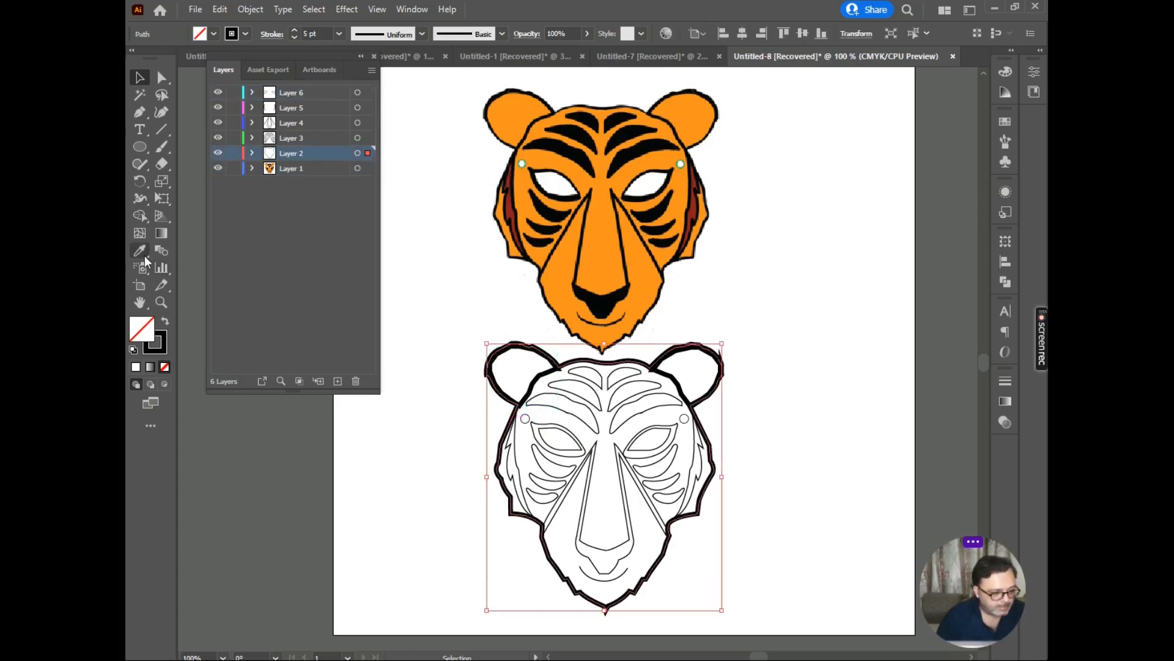
left_click(574, 254)
left_click(573, 254)
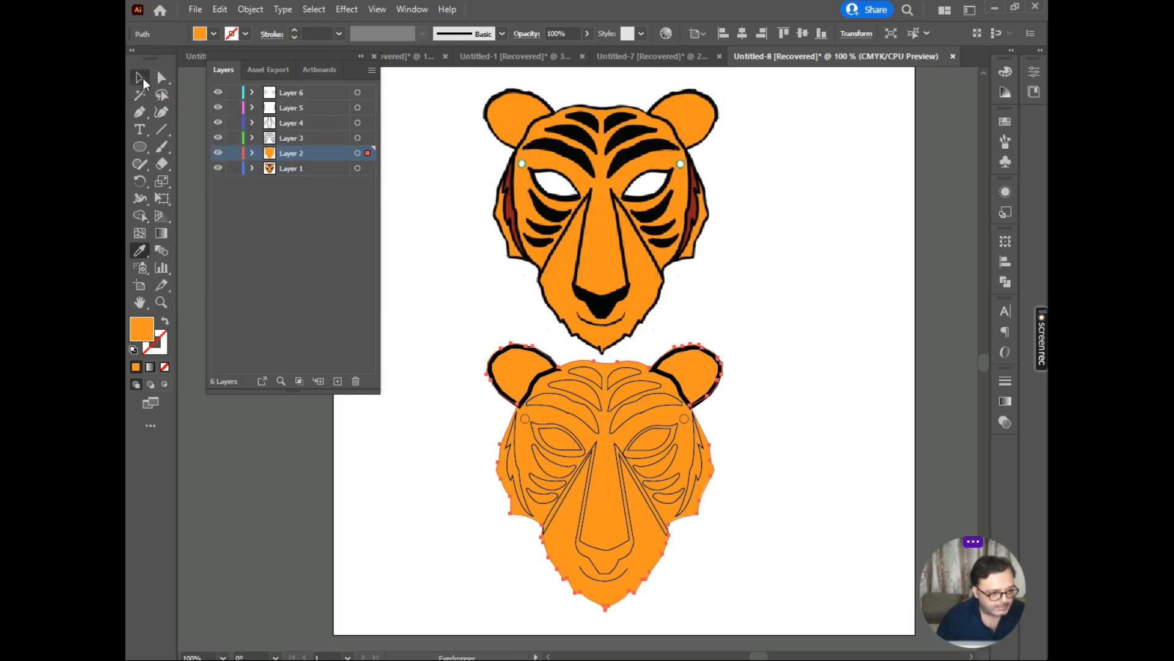
Step: Fill the uppermost left forehead stripe of the traced mask with black sampled from the reference stripe
left_click(142, 79)
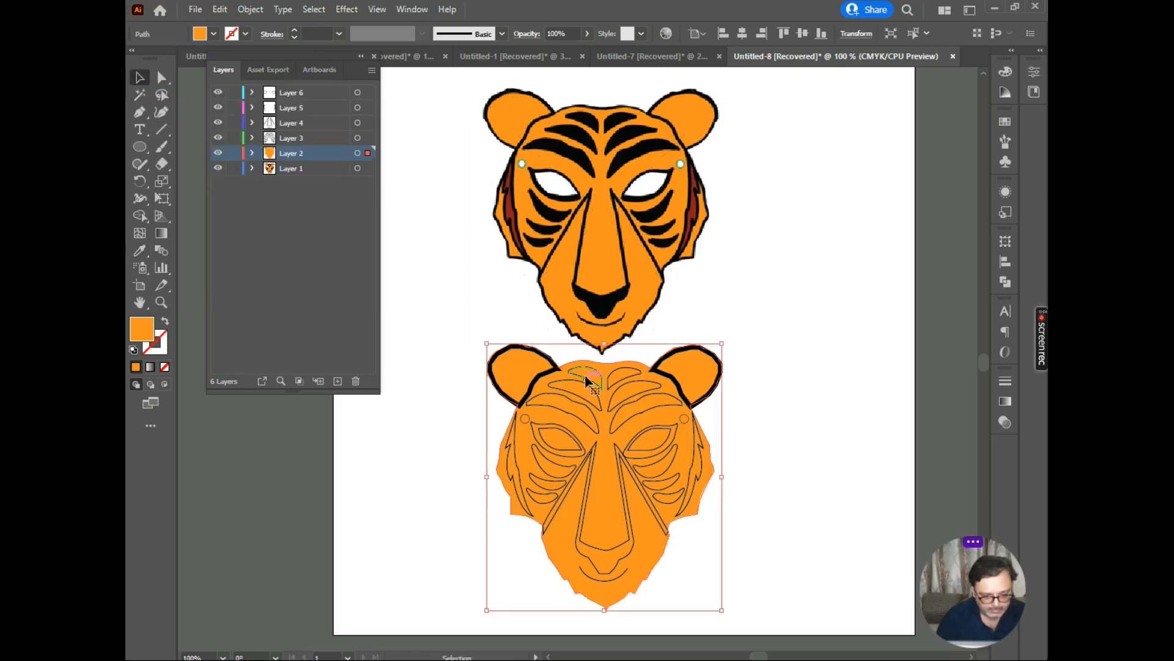
left_click(586, 381)
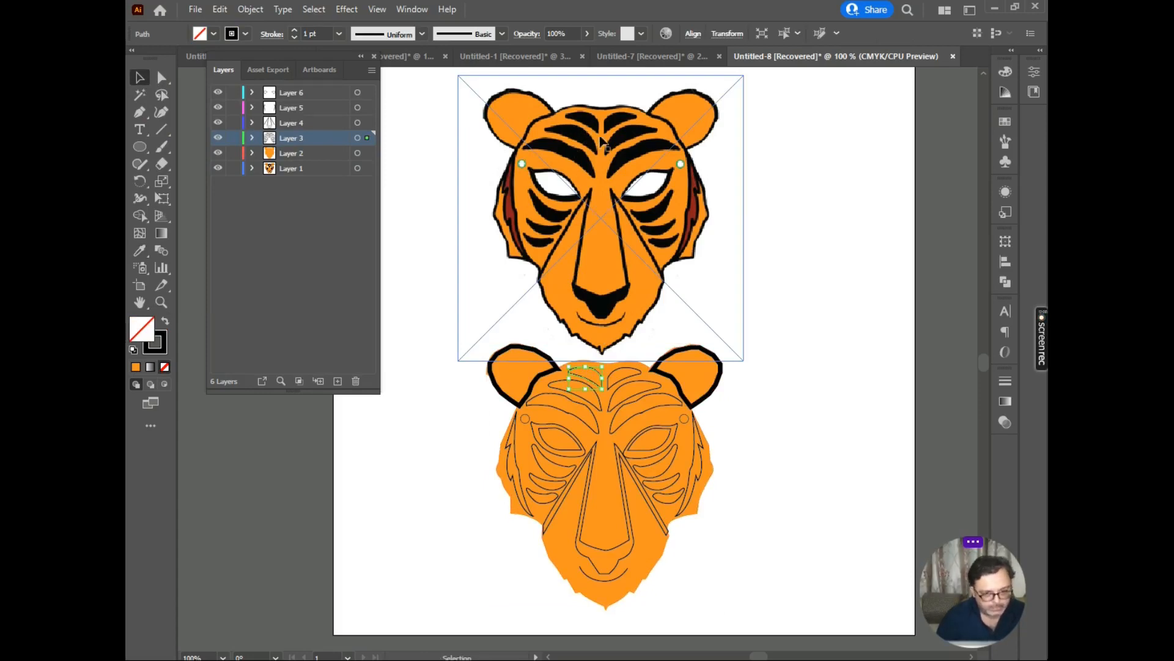
left_click(140, 250)
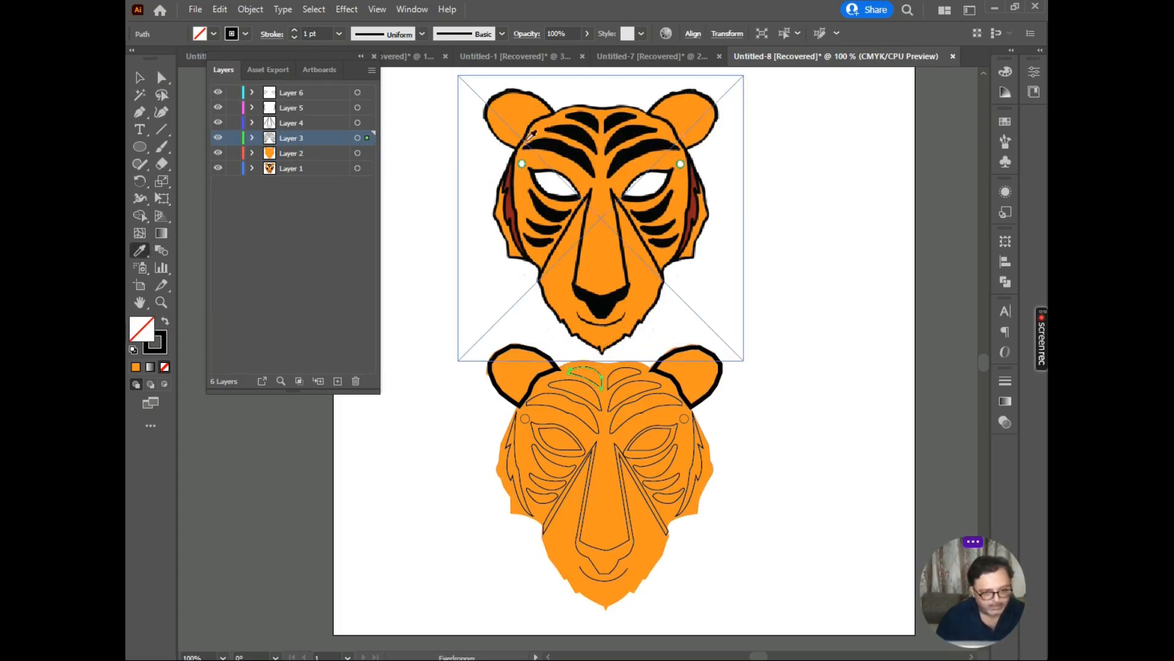
left_click(591, 114)
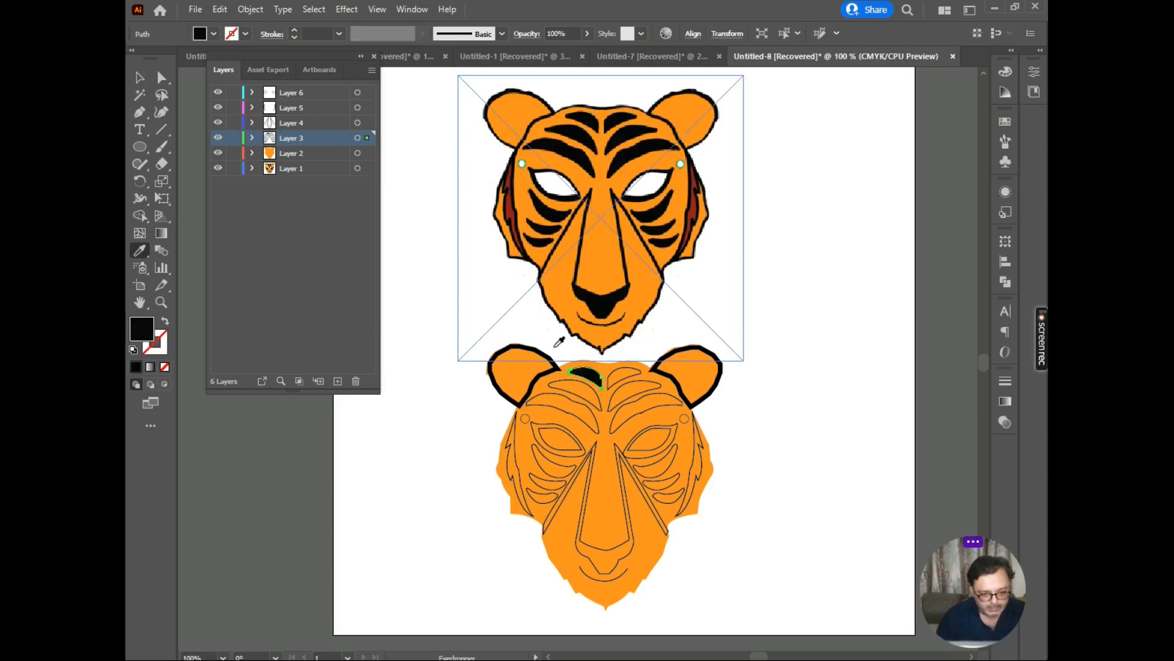
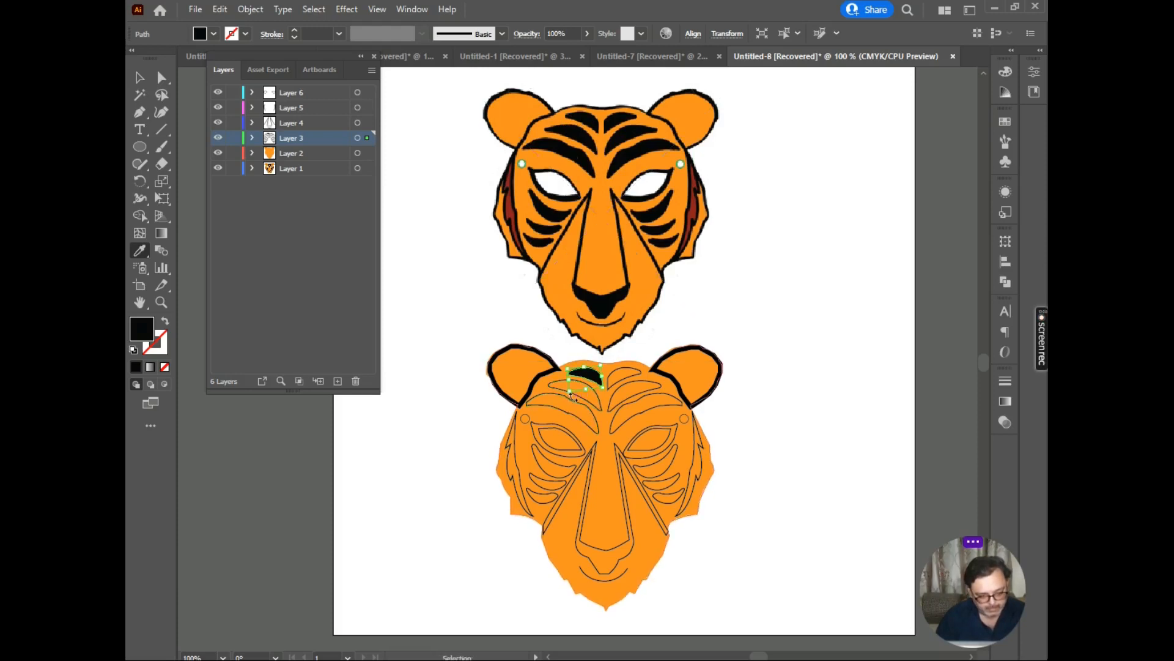
Step: Fill the second and third left forehead stripes with black sampled from the reference mask
left_click(596, 415, "ctrl")
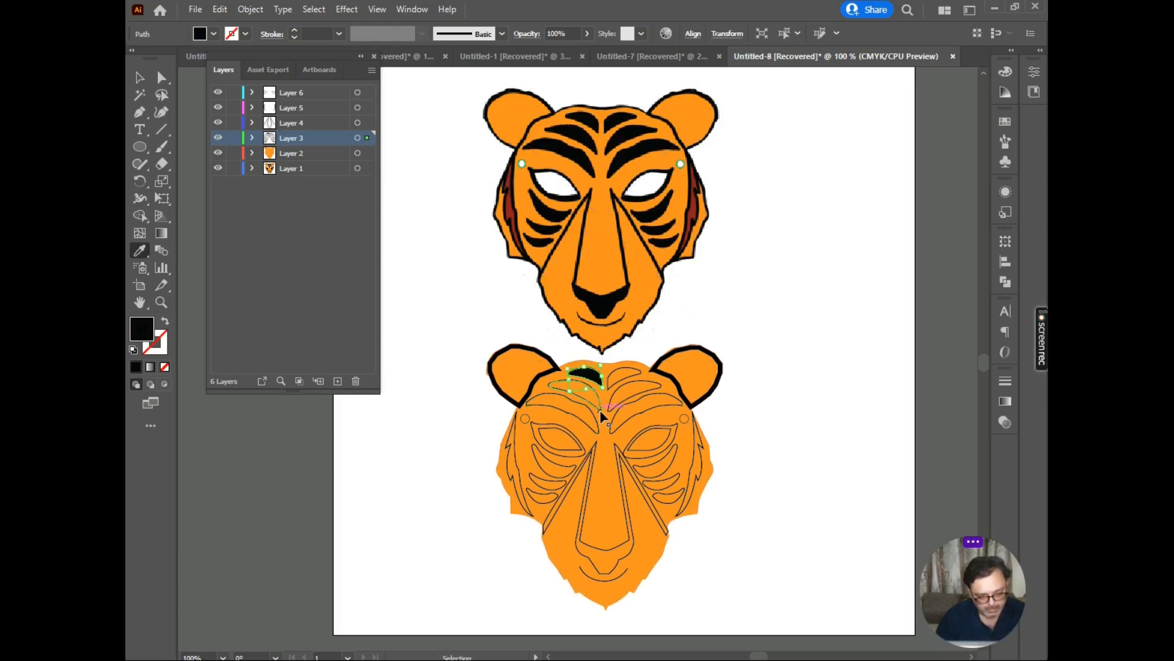
key("shift+x")
left_click(573, 139)
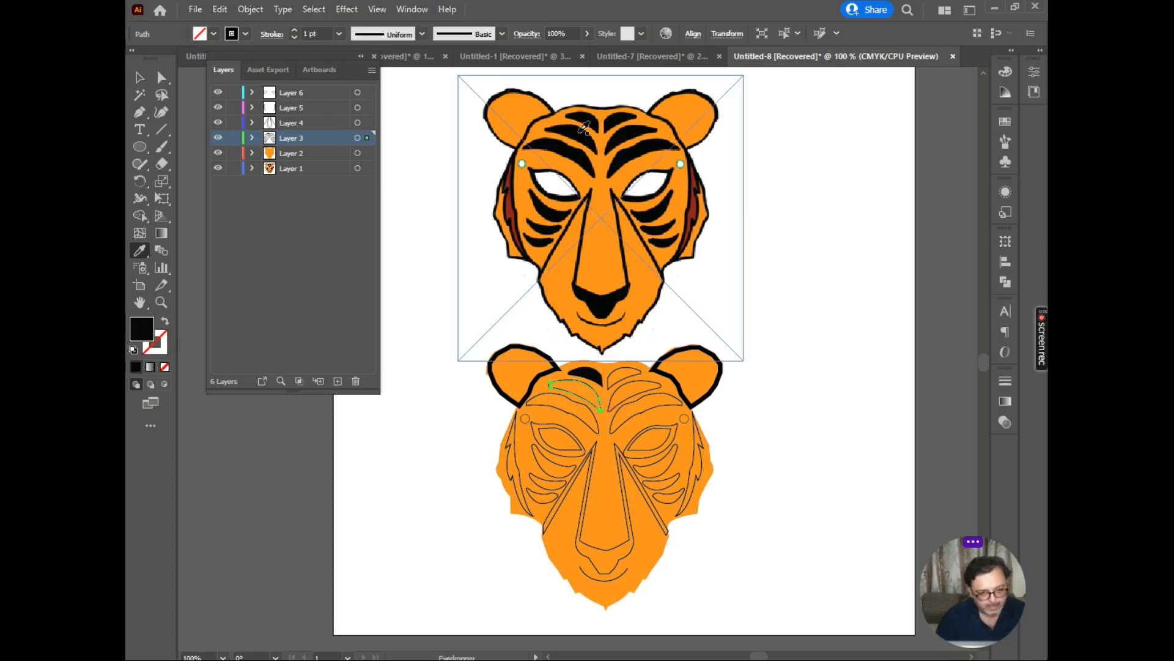
left_click(581, 427, "ctrl+shift")
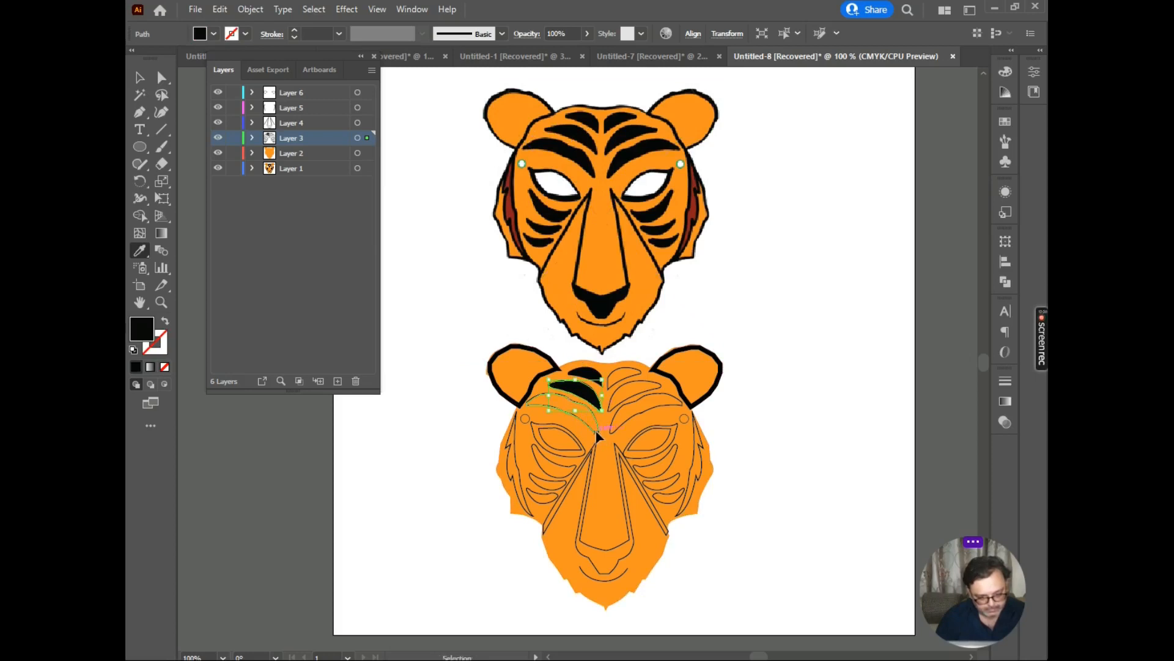
left_click(596, 432, "ctrl")
left_click(560, 146)
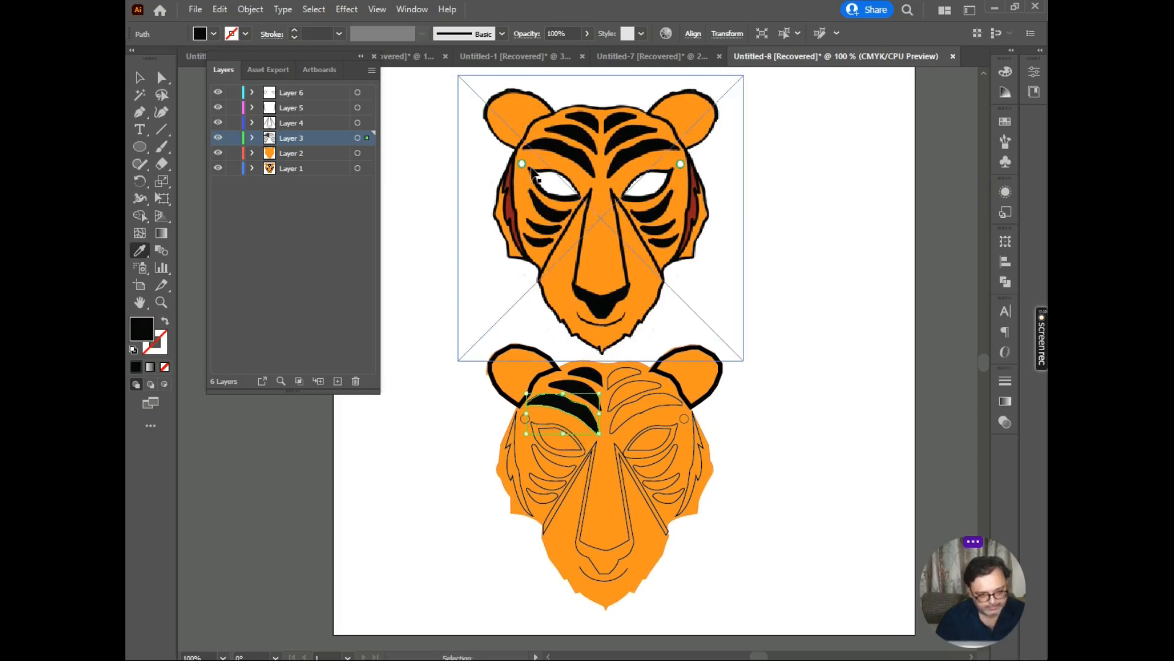
Step: Try to fill the left eye's outer outline with a color sampled from the reference eye
left_click(538, 419, "ctrl")
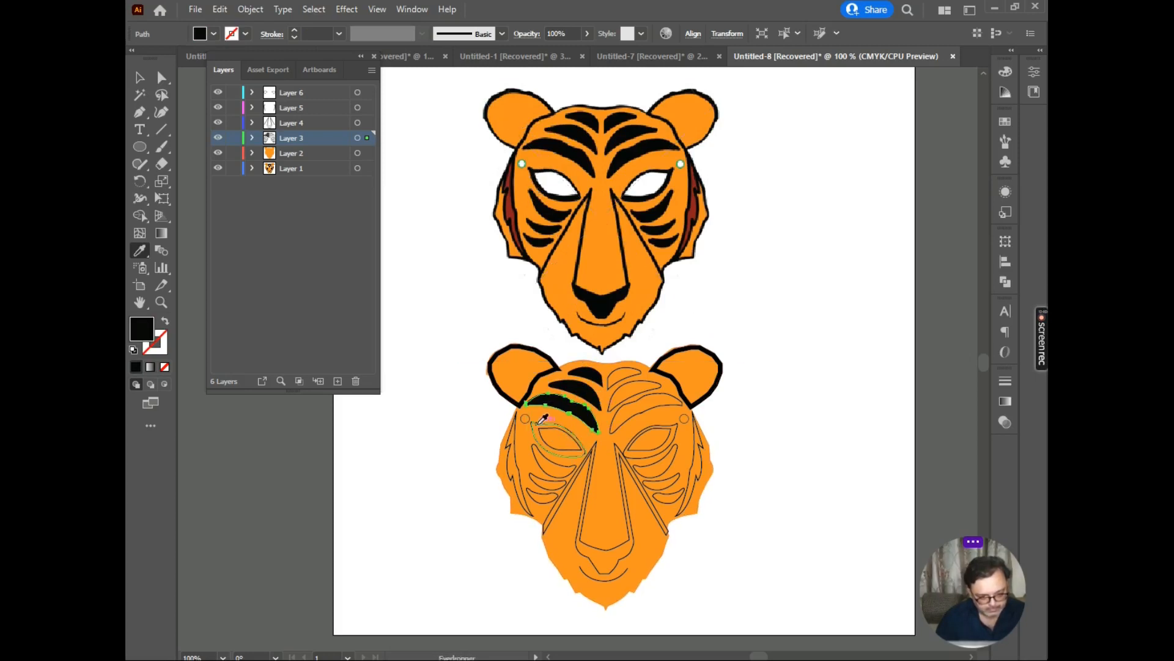
left_click(537, 424, "ctrl")
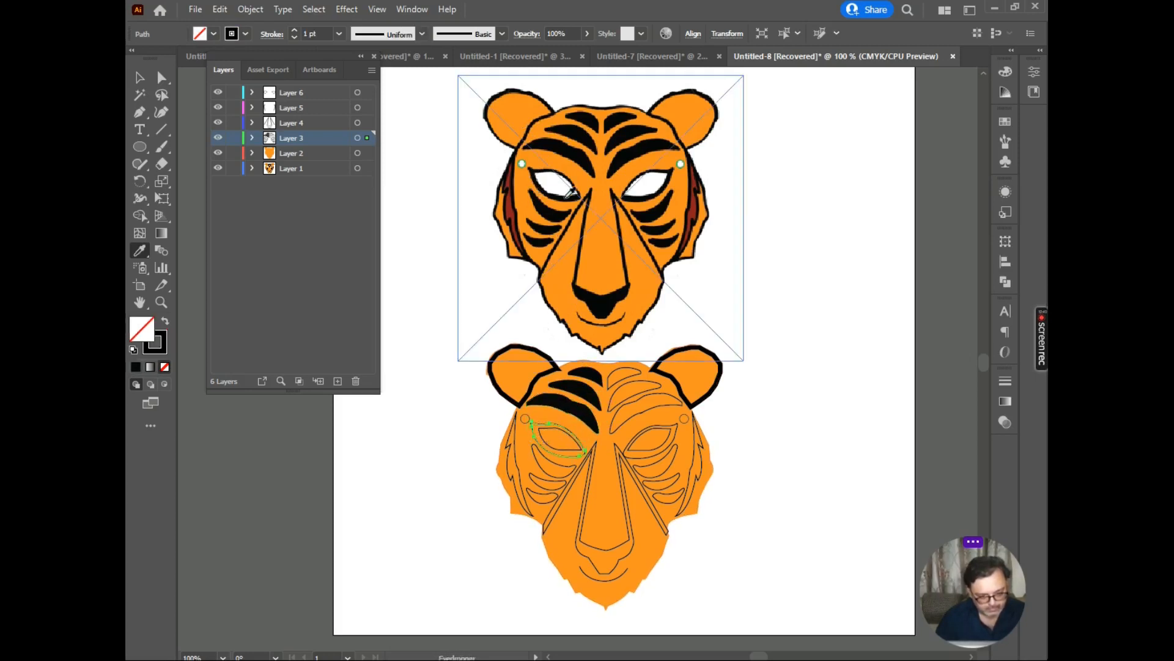
left_click(557, 192)
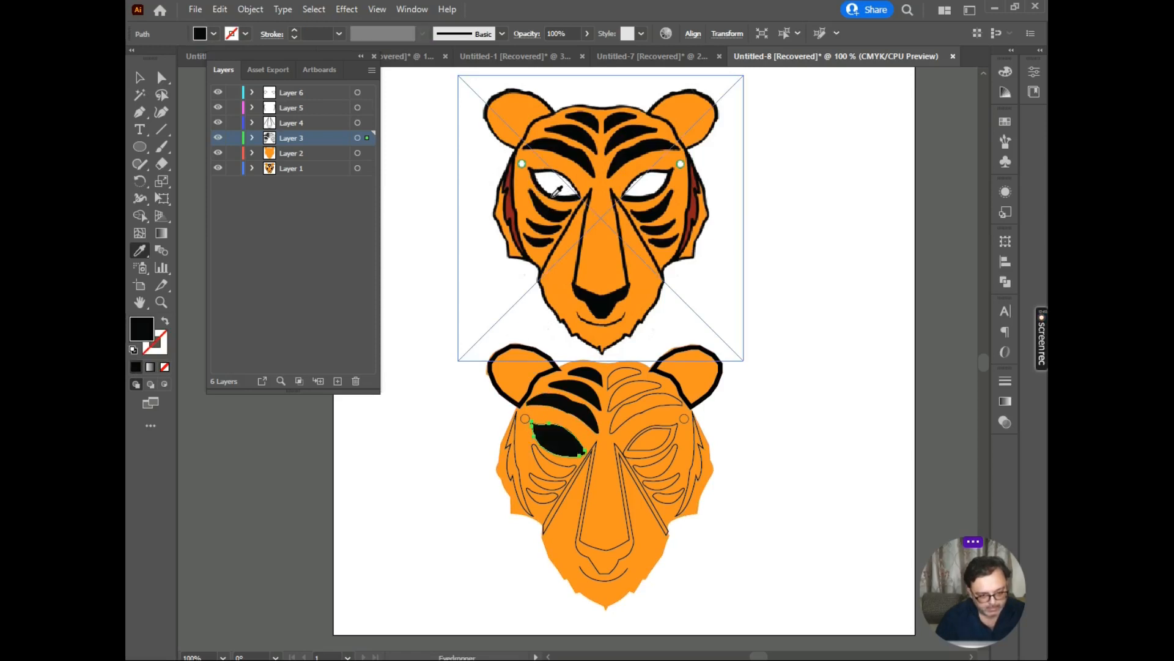
key("ctrl+z")
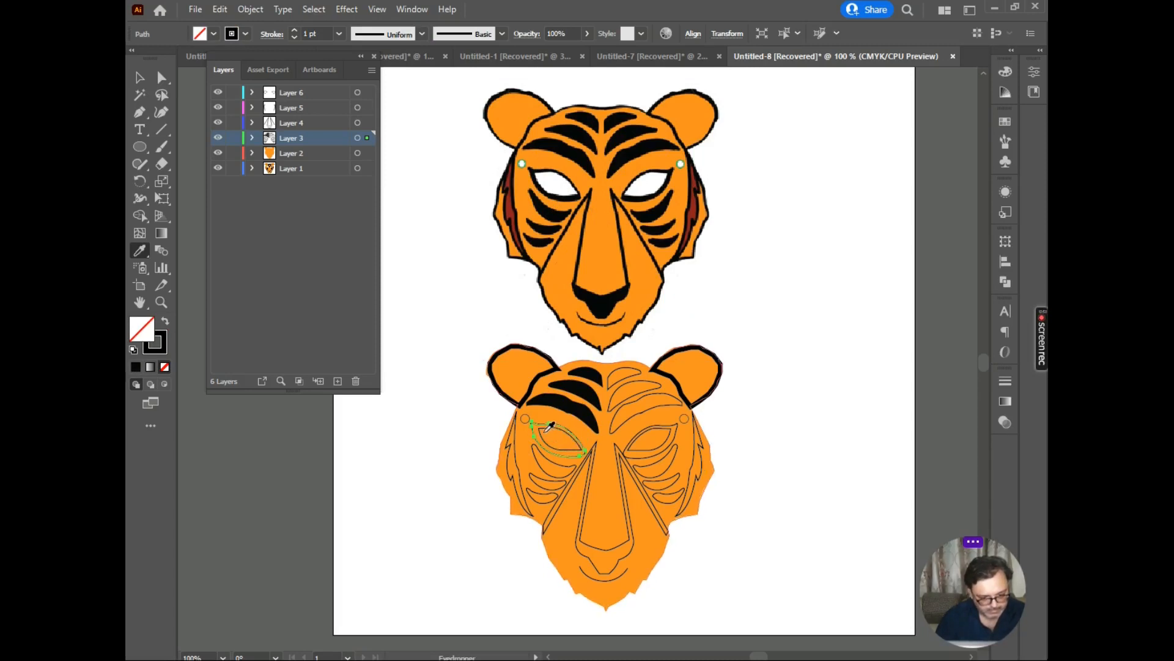
Step: Fill both inner eye shapes of the traced mask with white, sampled from the reference eye
key("super")
key("super")
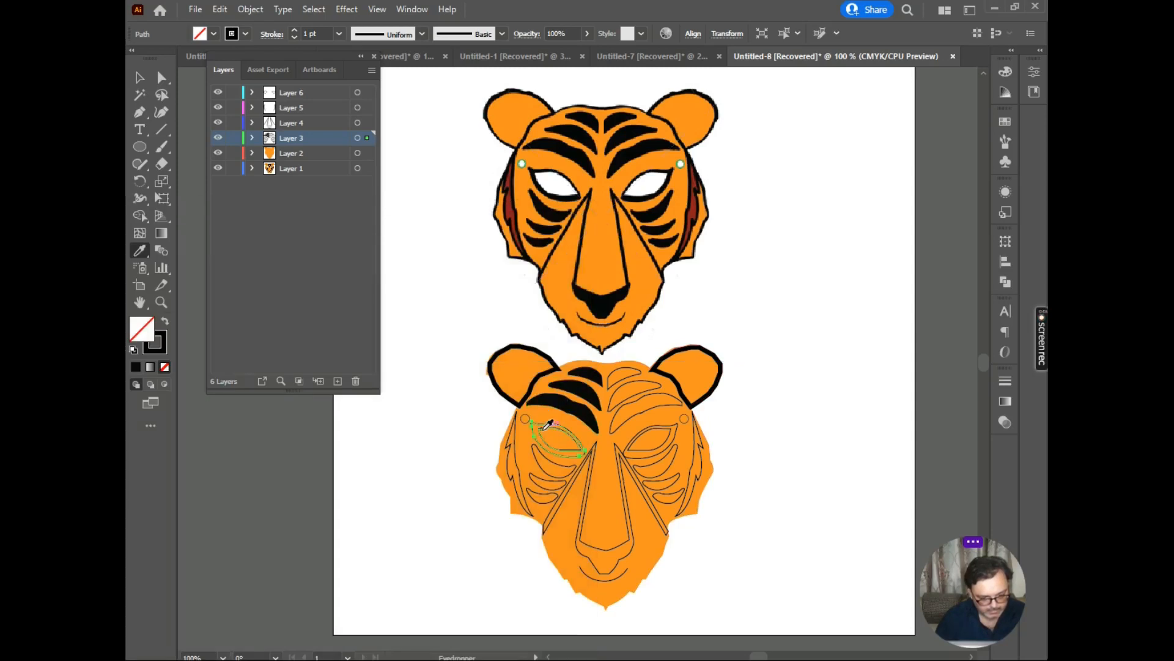
left_click(558, 177)
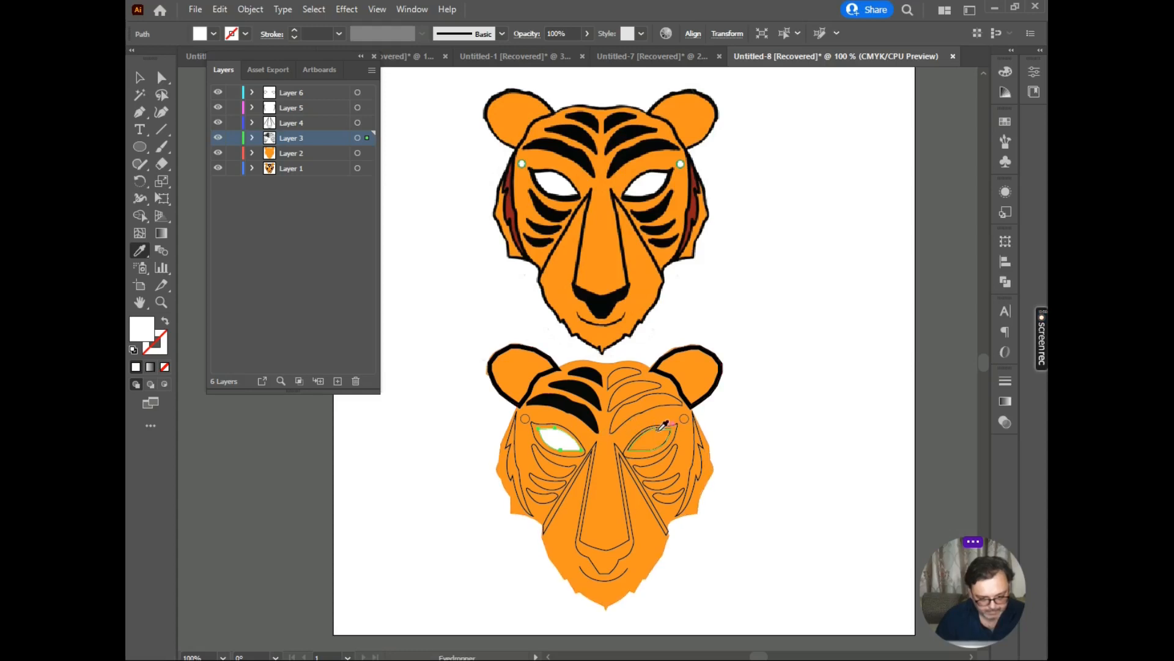
left_click(657, 430, "ctrl")
left_click(559, 440)
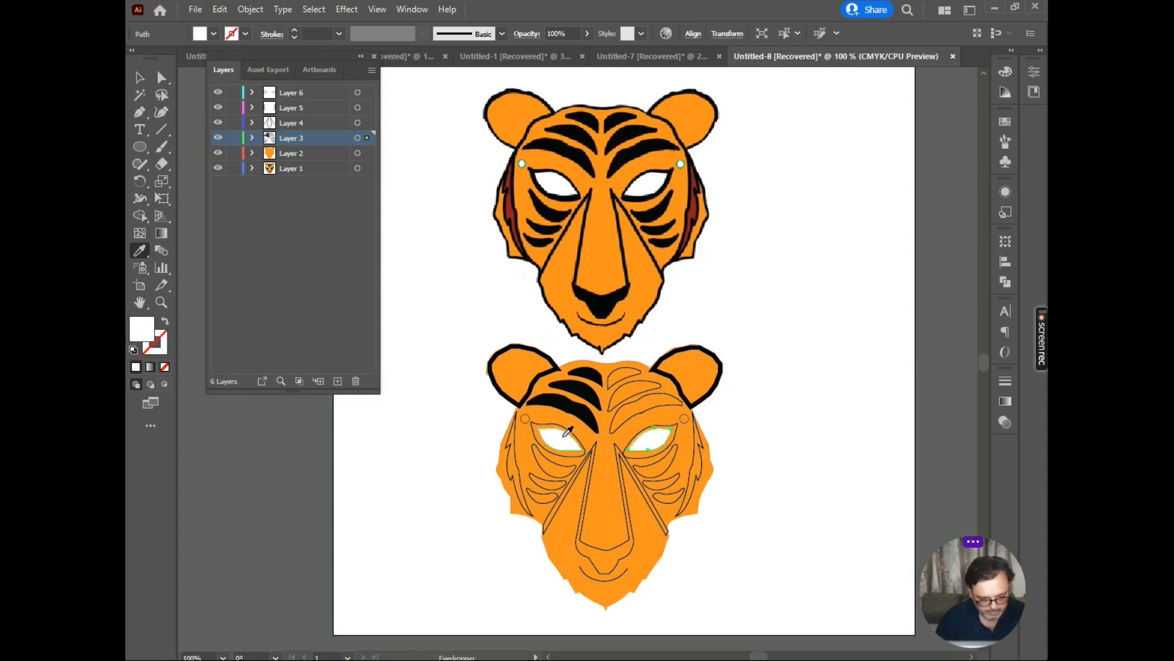
Step: Fill the outer outlines of both eyes with the forehead stripe's black, keeping the inner eye shapes white
scroll(560, 428, "left", 3)
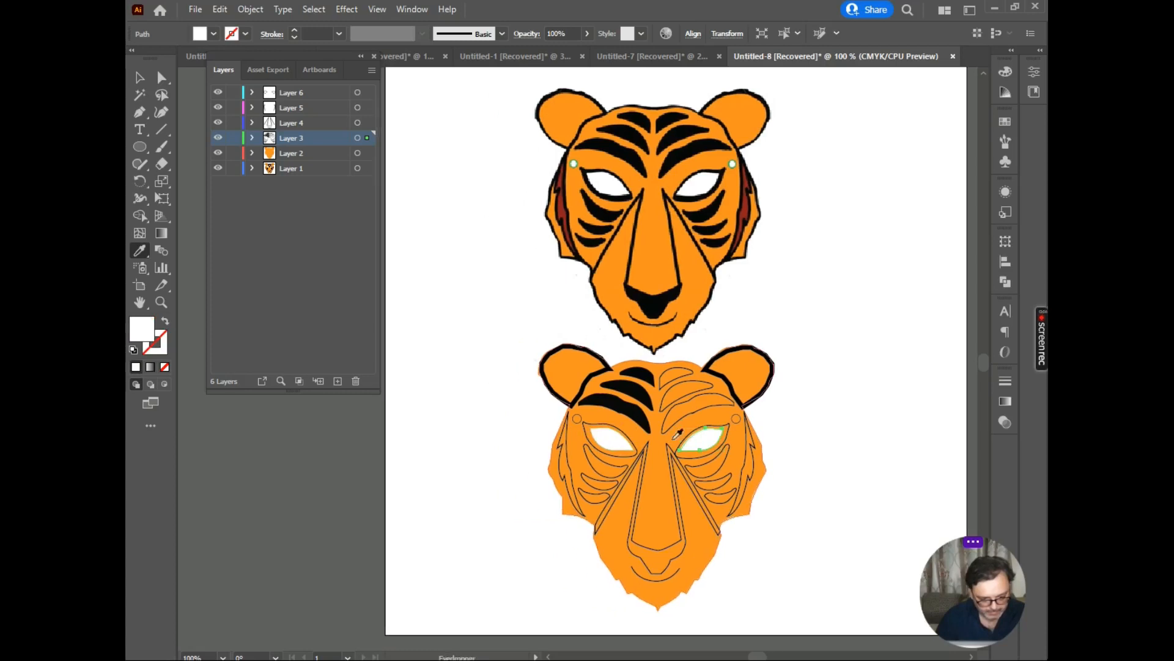
scroll(630, 421, "up", 2)
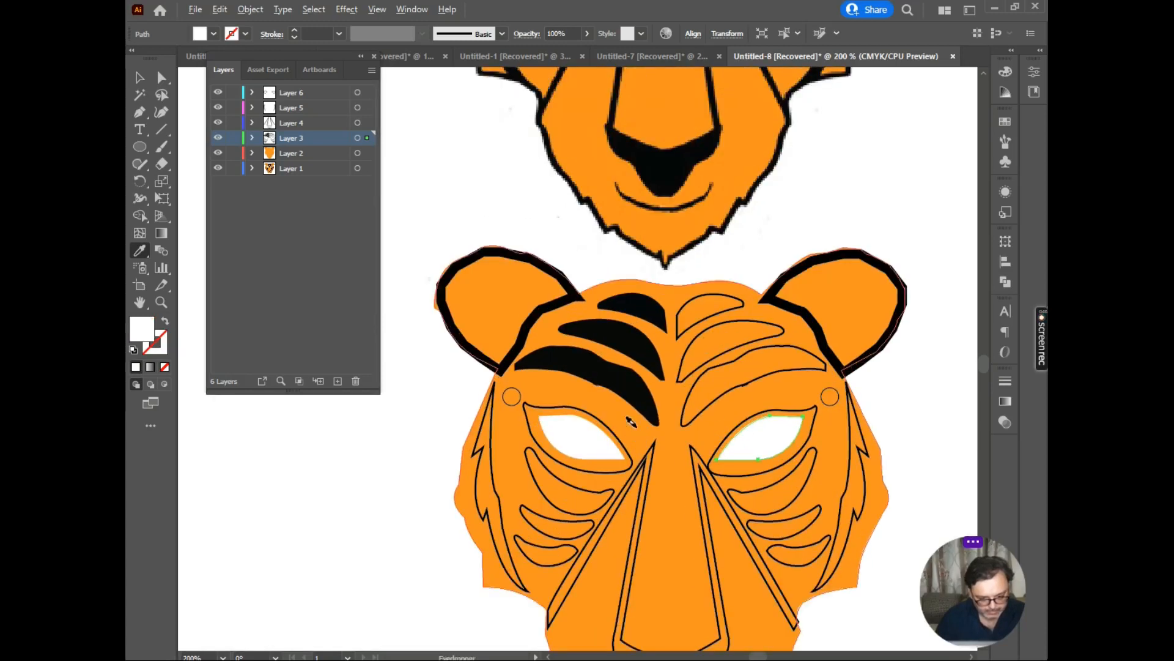
left_click(552, 401)
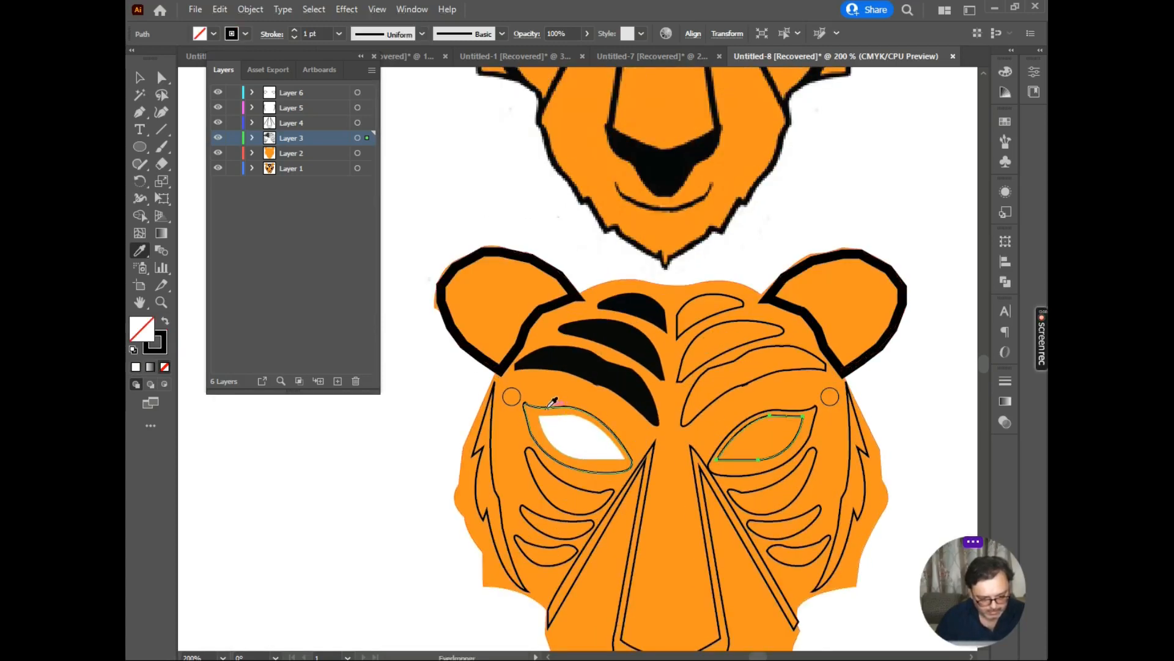
left_click(601, 434)
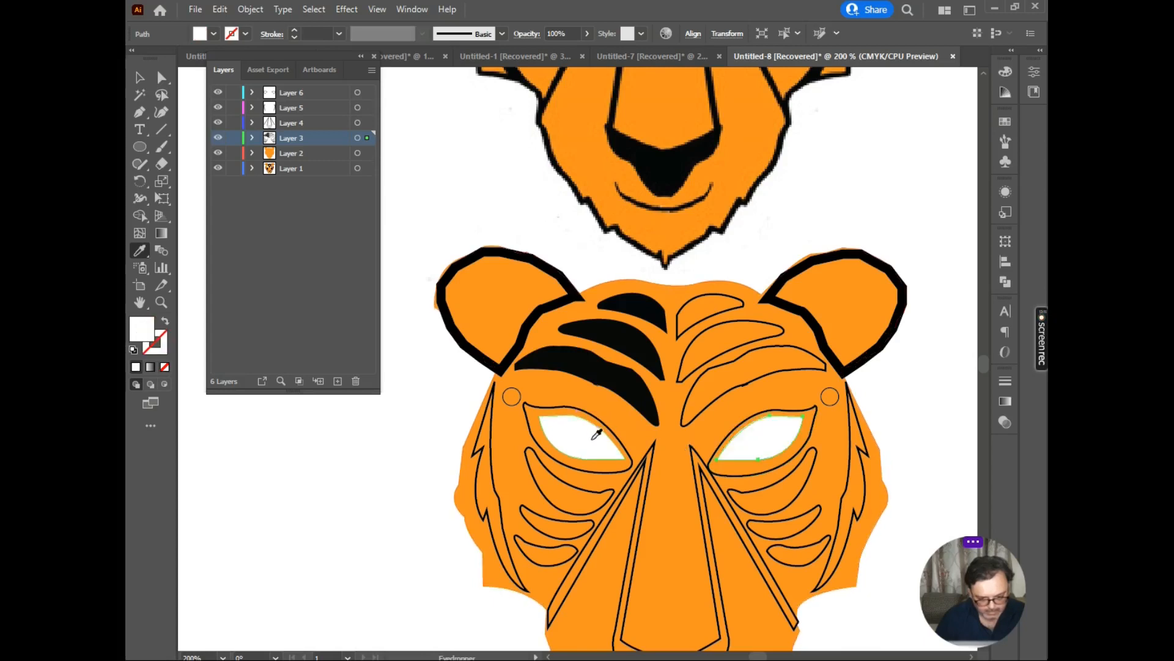
left_click(554, 407, "ctrl")
left_click(595, 362)
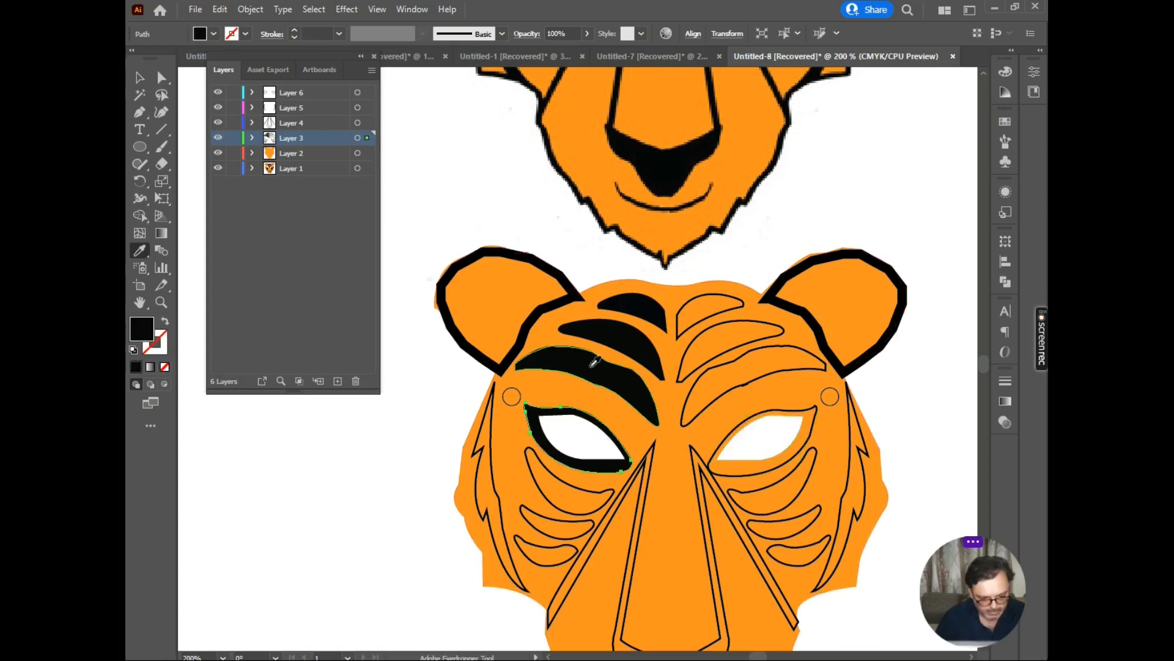
left_click(739, 427, "ctrl")
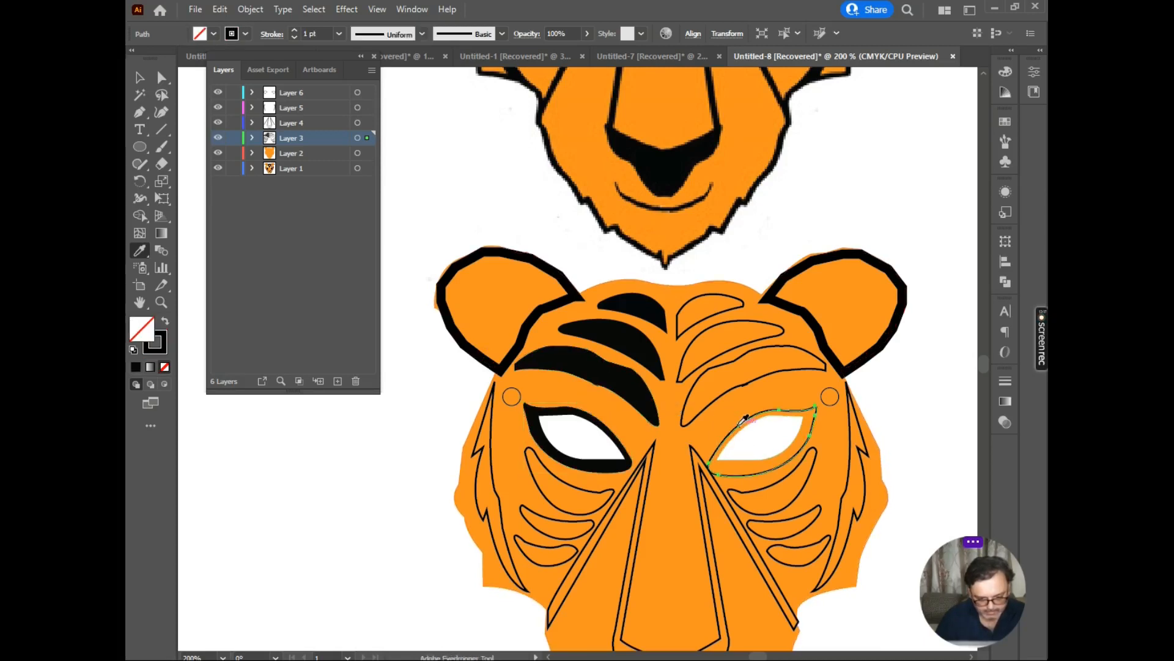
left_click(538, 407)
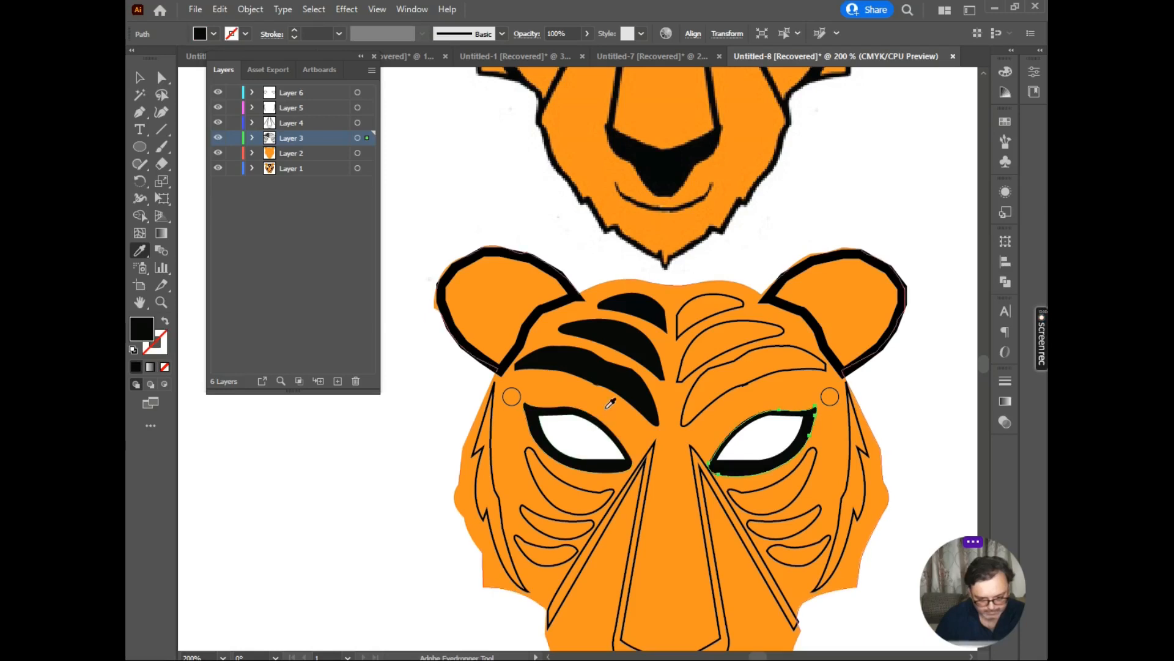
Step: Fill the nose and its long bridge lines on Layer 4 with black sampled from the reference nose
scroll(610, 398, "down", 2)
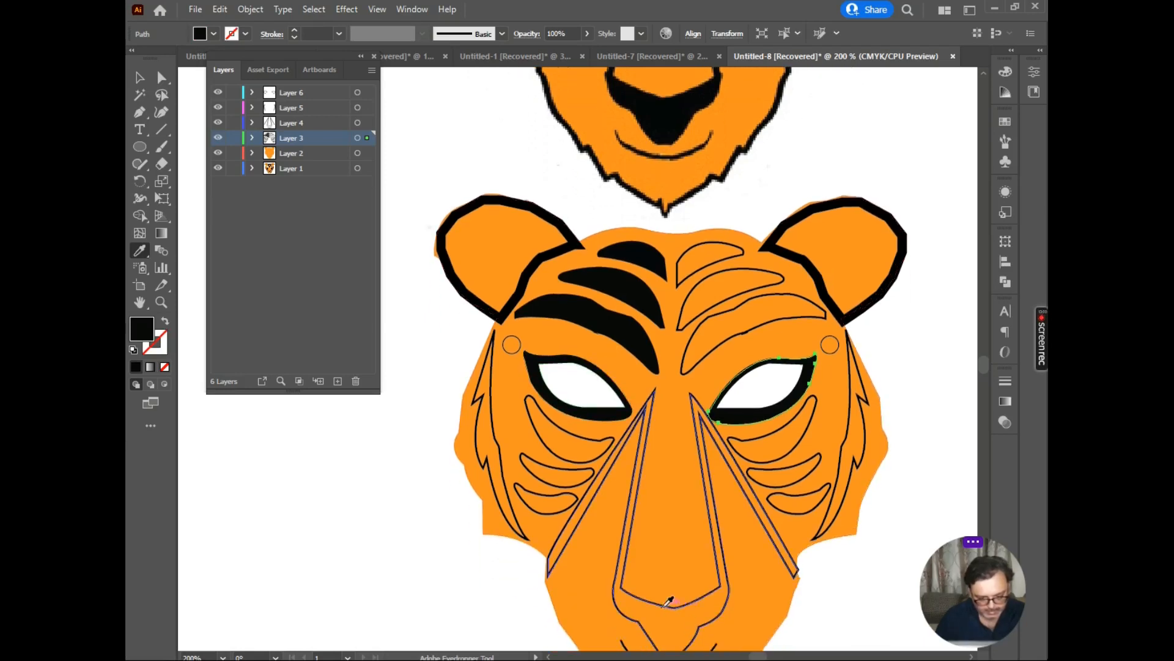
key("ctrl")
left_click(617, 603, "ctrl")
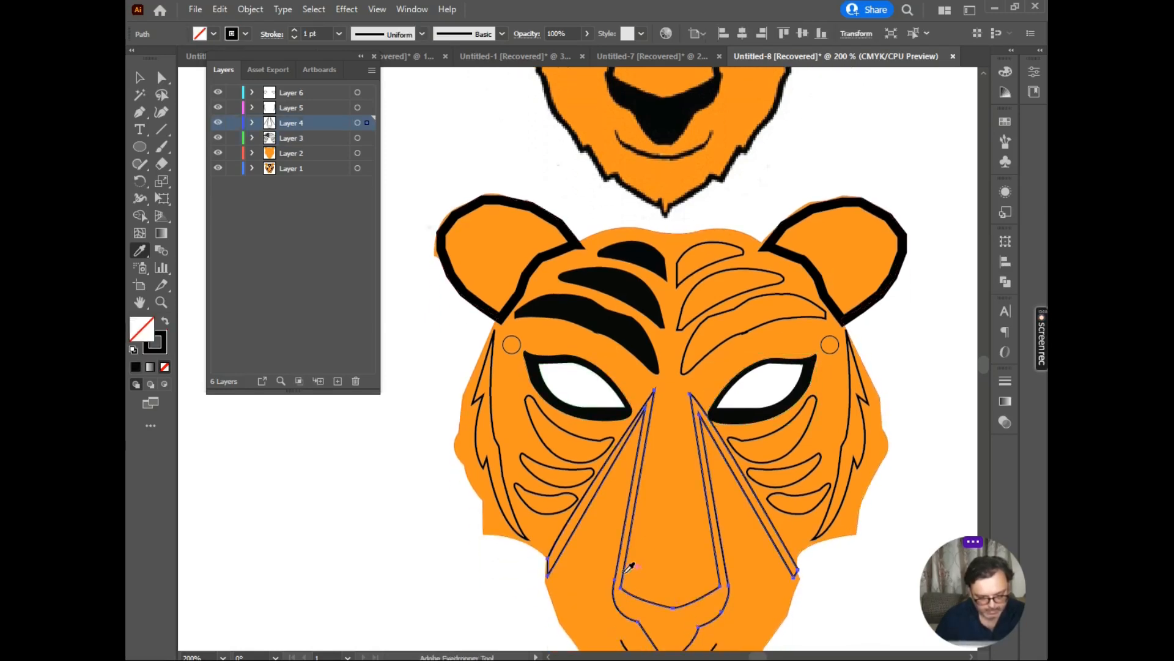
left_click(663, 119)
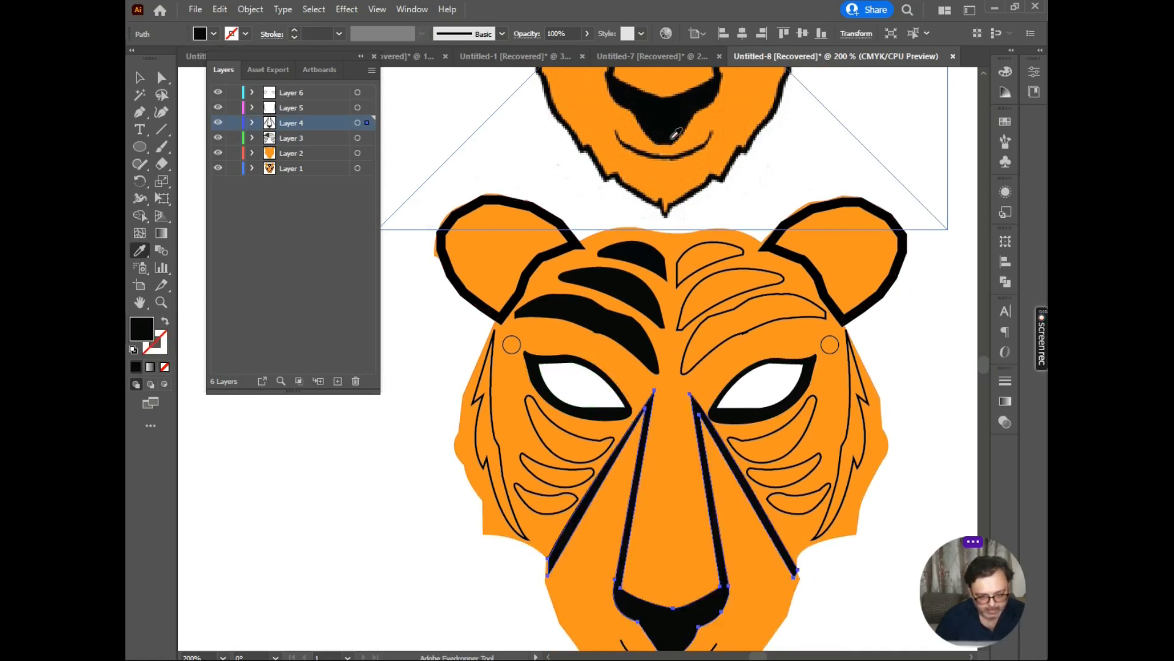
scroll(673, 328, "down", 2)
scroll(673, 326, "down", 2)
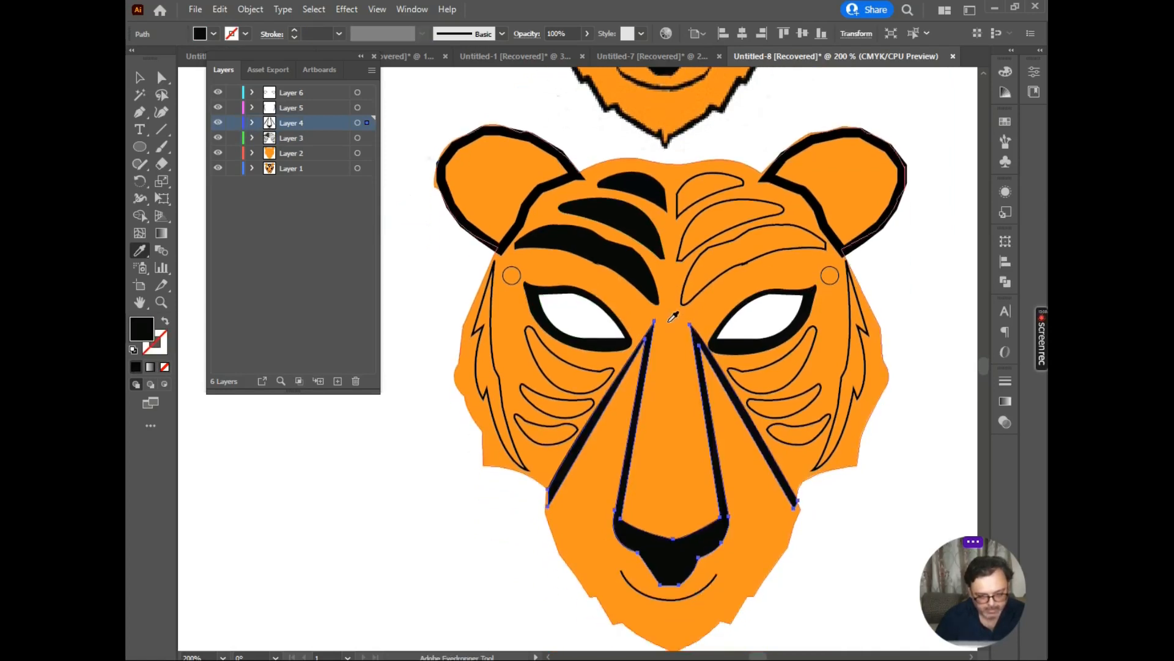
scroll(654, 318, "down", 1)
scroll(657, 313, "up", 3)
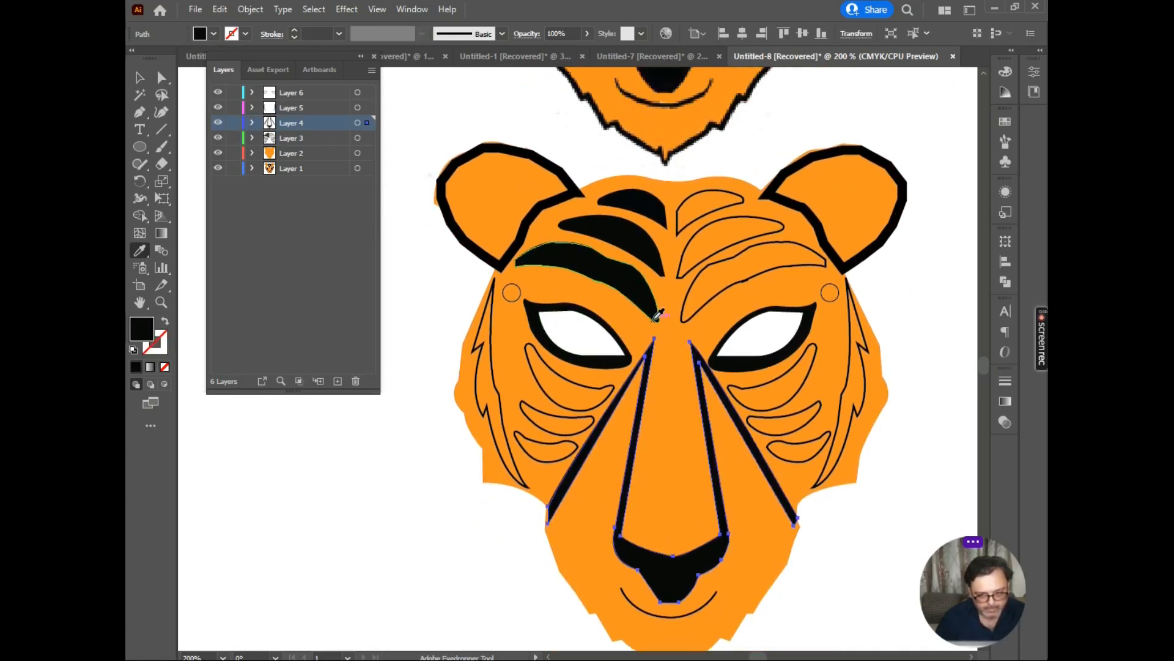
scroll(655, 309, "up", 3)
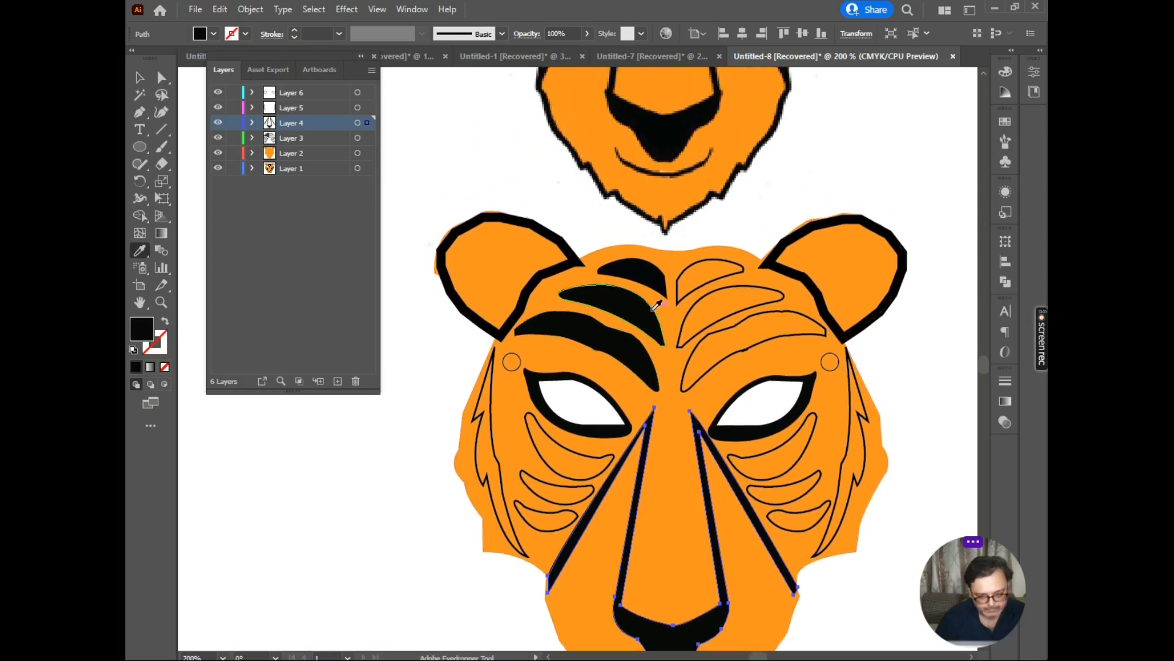
scroll(656, 305, "down", 3)
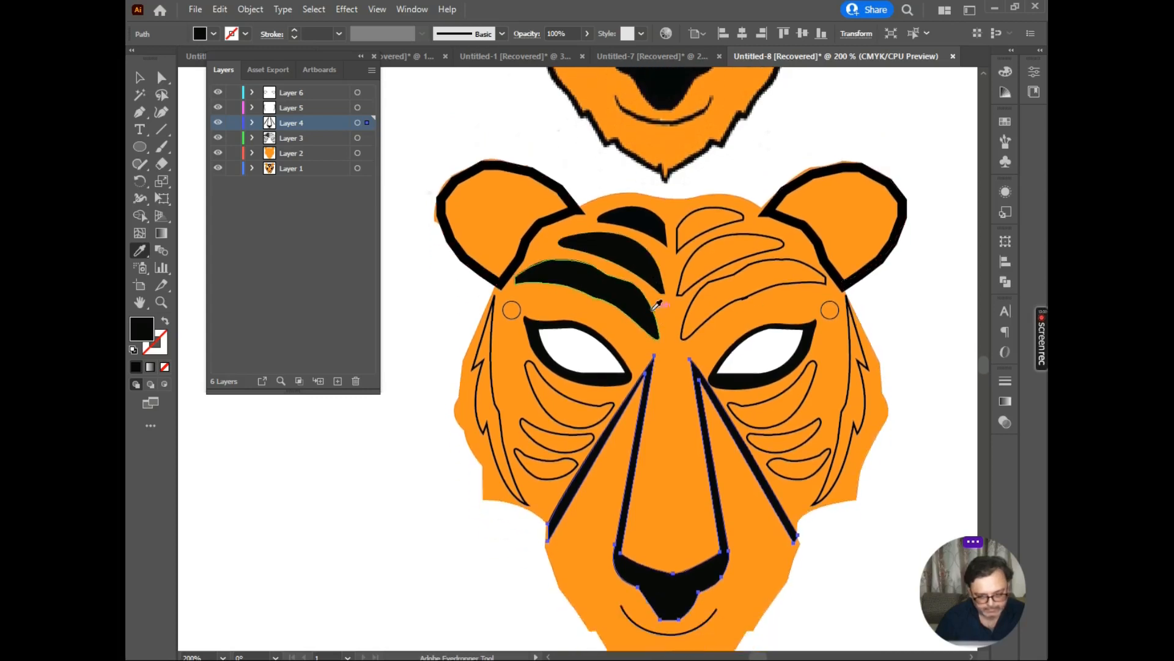
left_click(716, 214, "ctrl")
left_click(655, 230)
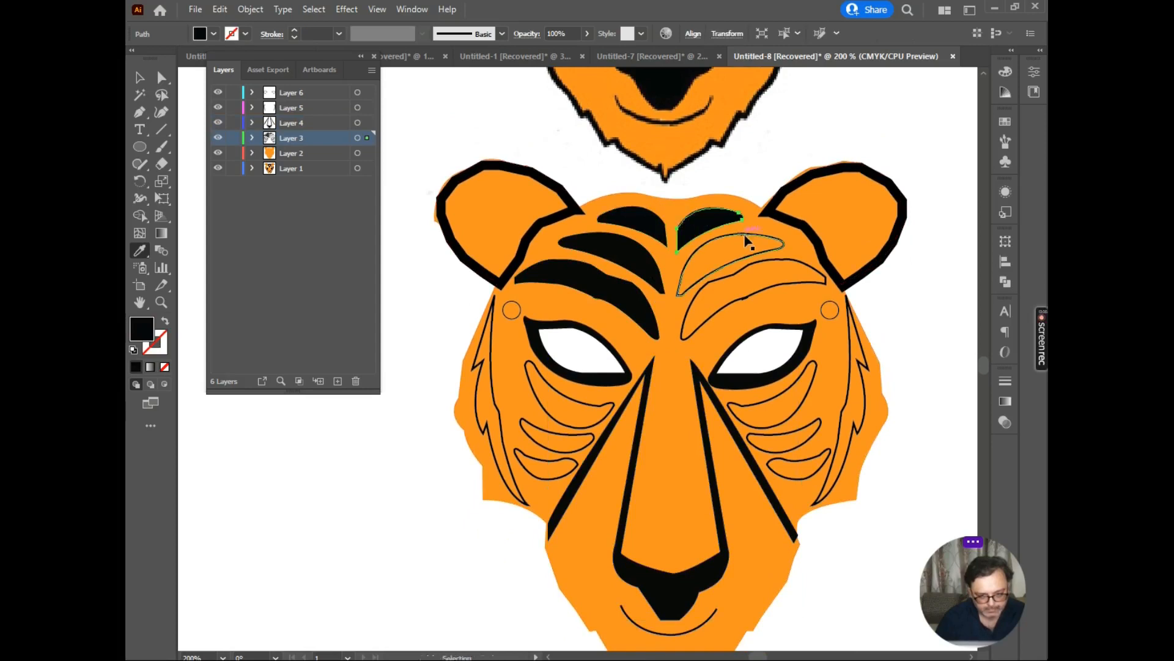
key("ctrl+z")
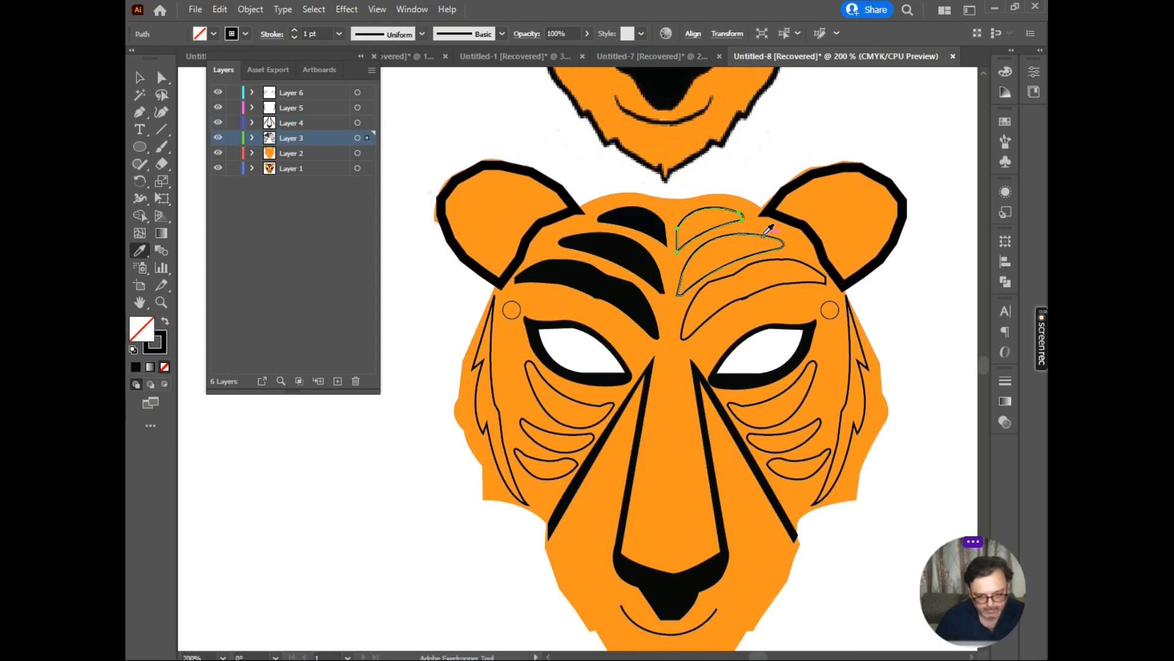
Step: Fill the three right forehead stripes of the traced mask with black sampled from the already filled forehead stripes
left_click(764, 240, "ctrl")
left_click(629, 241)
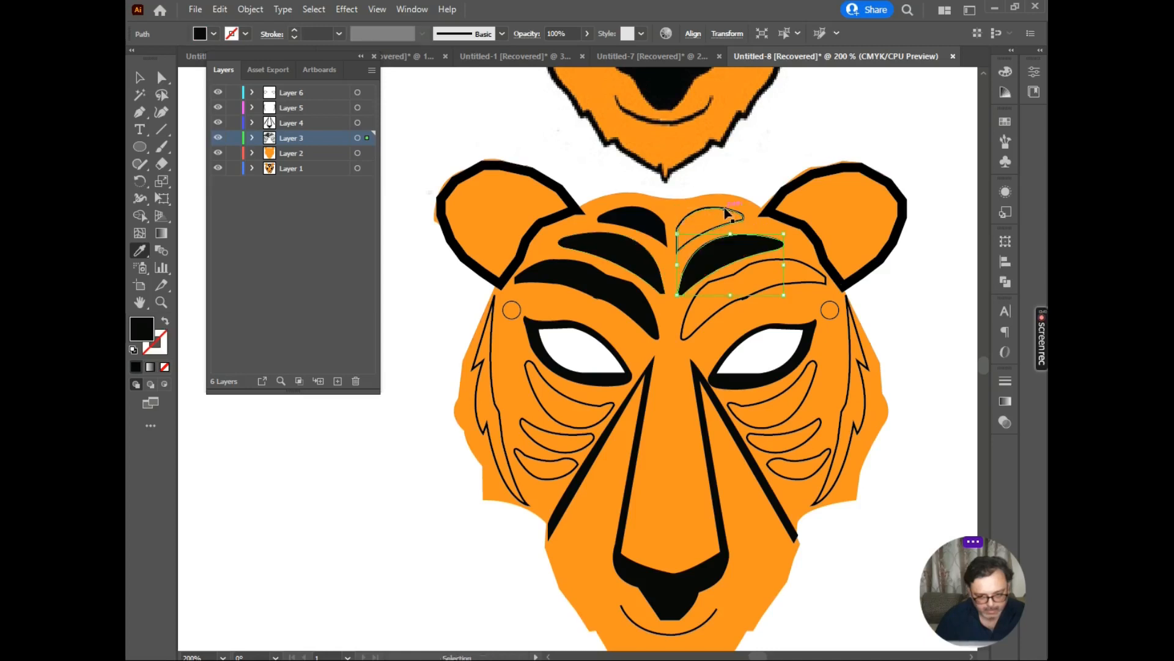
left_click(726, 211, "ctrl")
left_click(630, 219)
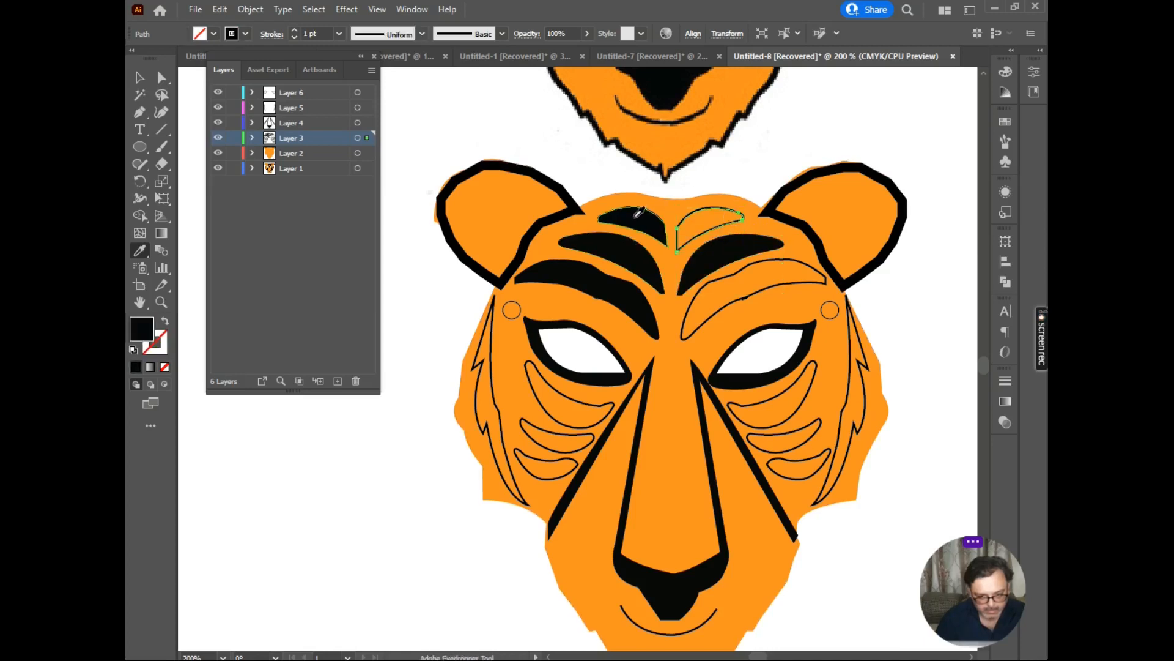
left_click(757, 270, "ctrl")
left_click(747, 240)
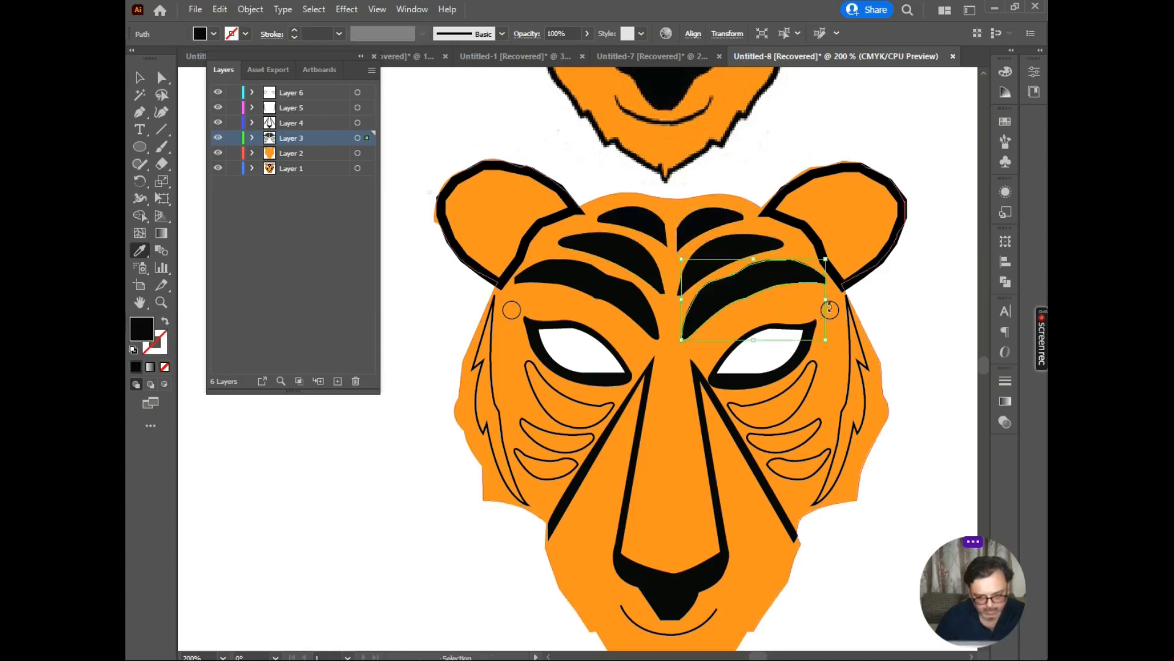
Step: Fill the three stripes under the right eye with black sampled from the filled stripes on the same side
left_click(784, 400, "ctrl")
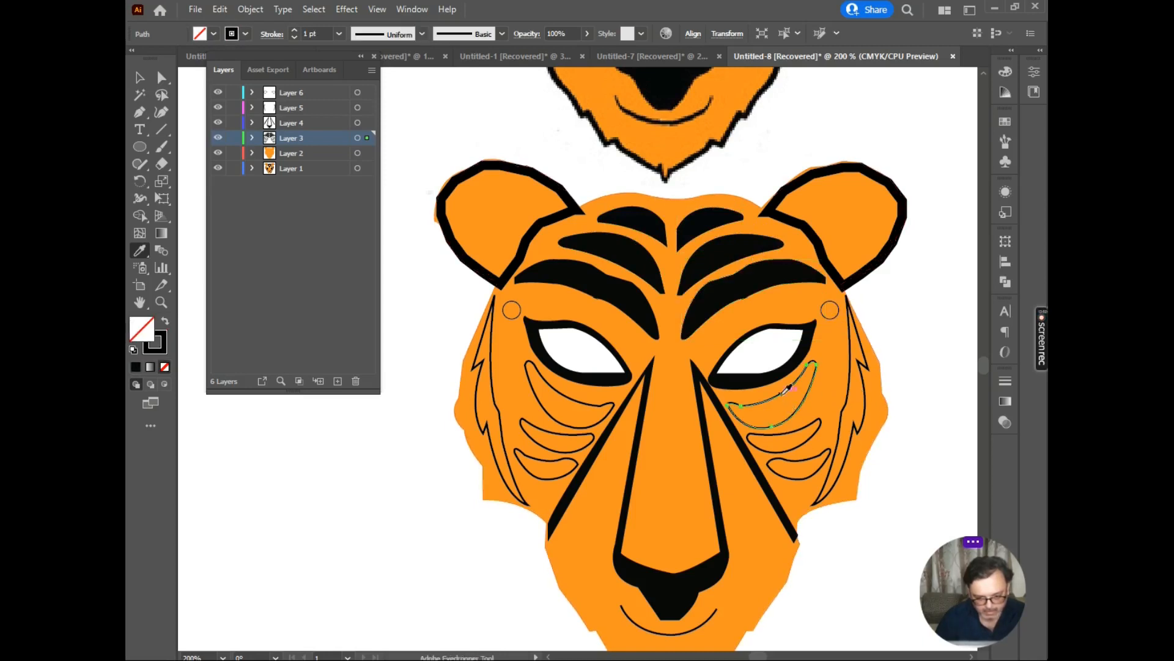
left_click(741, 285)
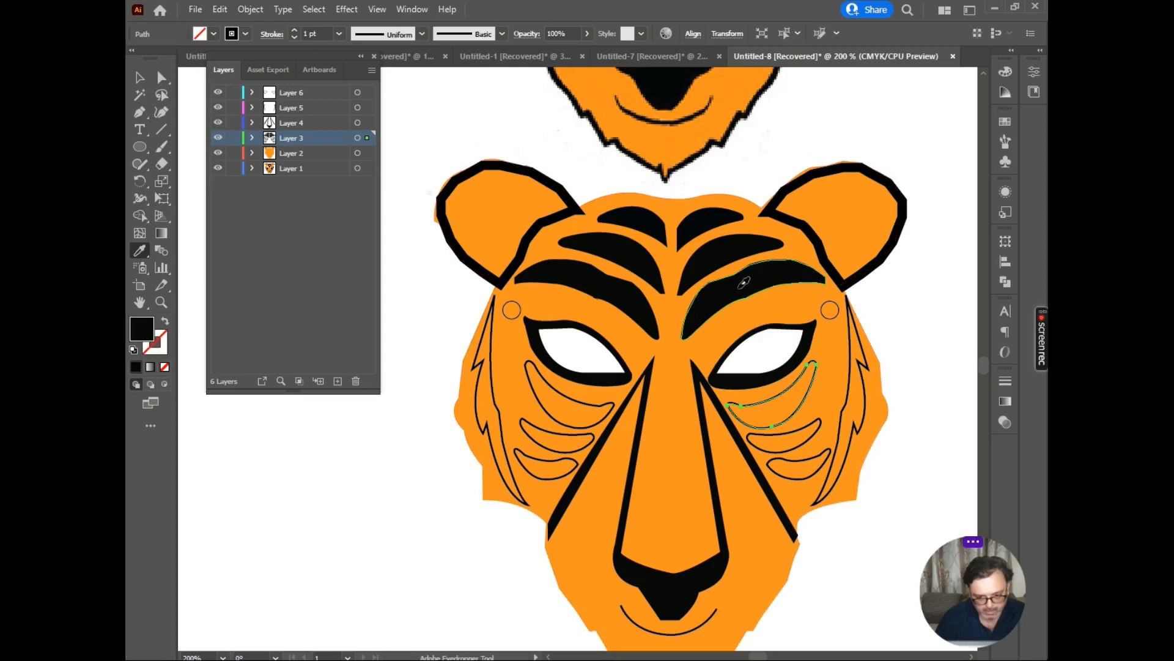
left_click(798, 439, "ctrl")
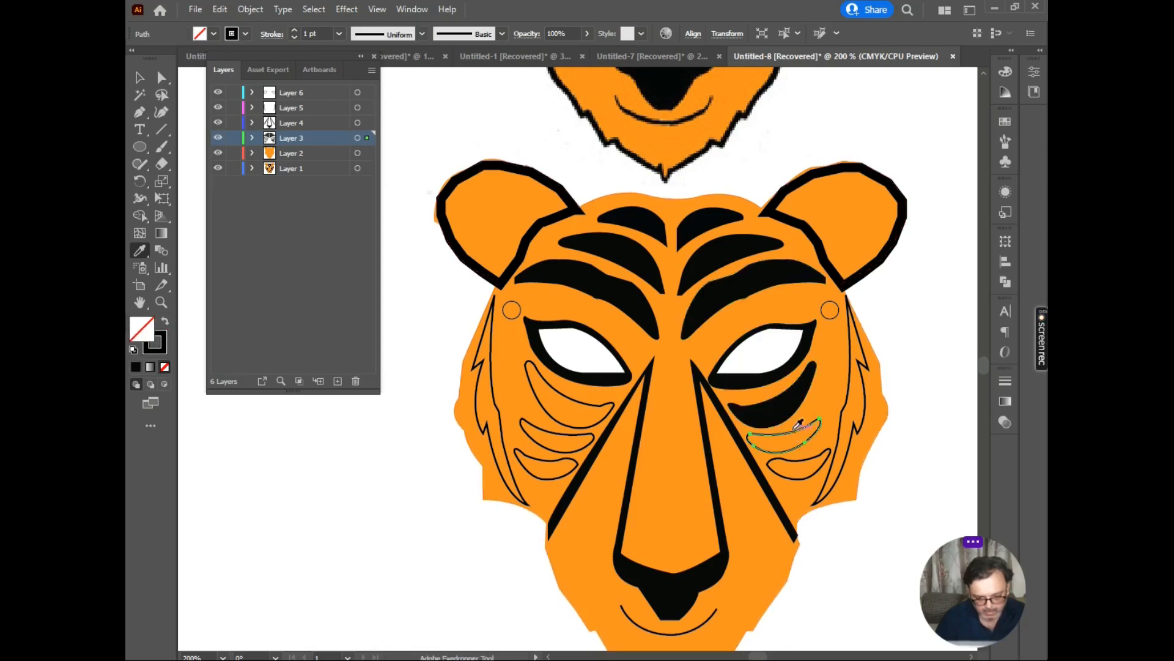
left_click(744, 279)
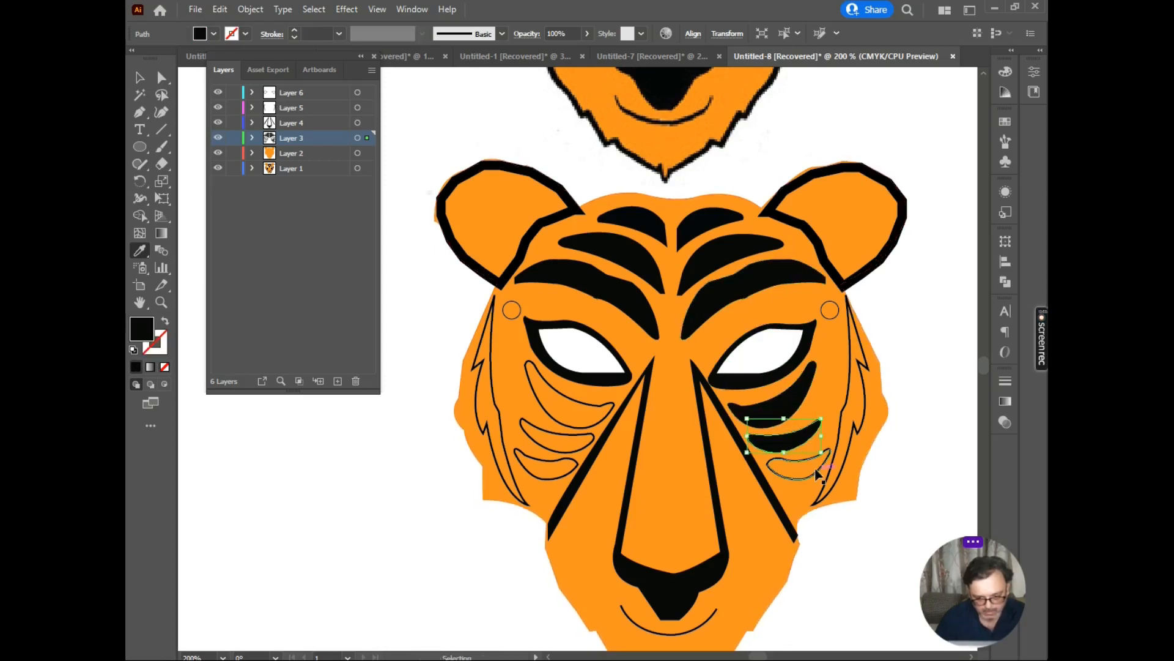
left_click(811, 463, "ctrl")
left_click(801, 437)
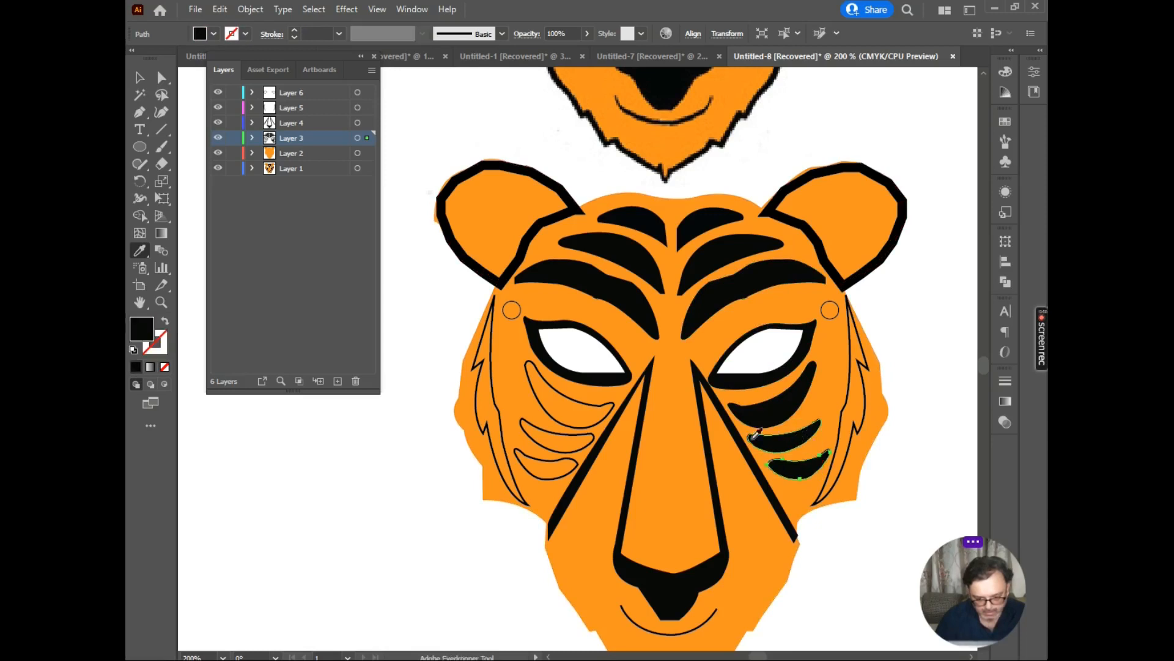
Step: Fill the three stripes under the left eye with black sampled from the filled cheek stripes
left_click(562, 397, "ctrl")
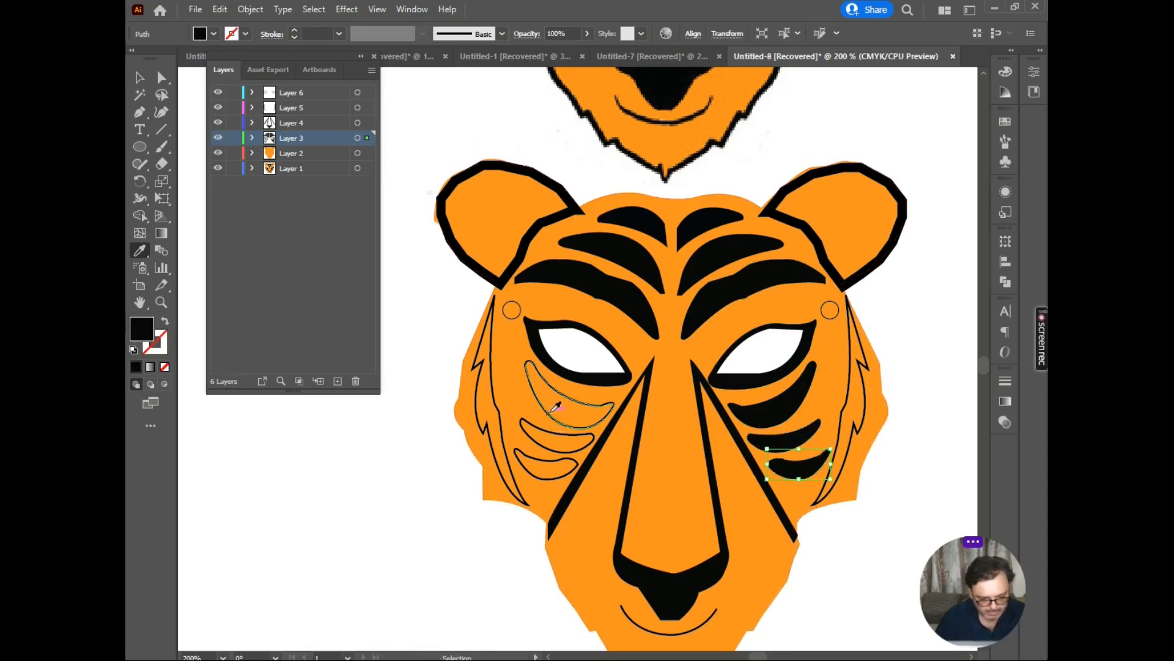
left_click(787, 410)
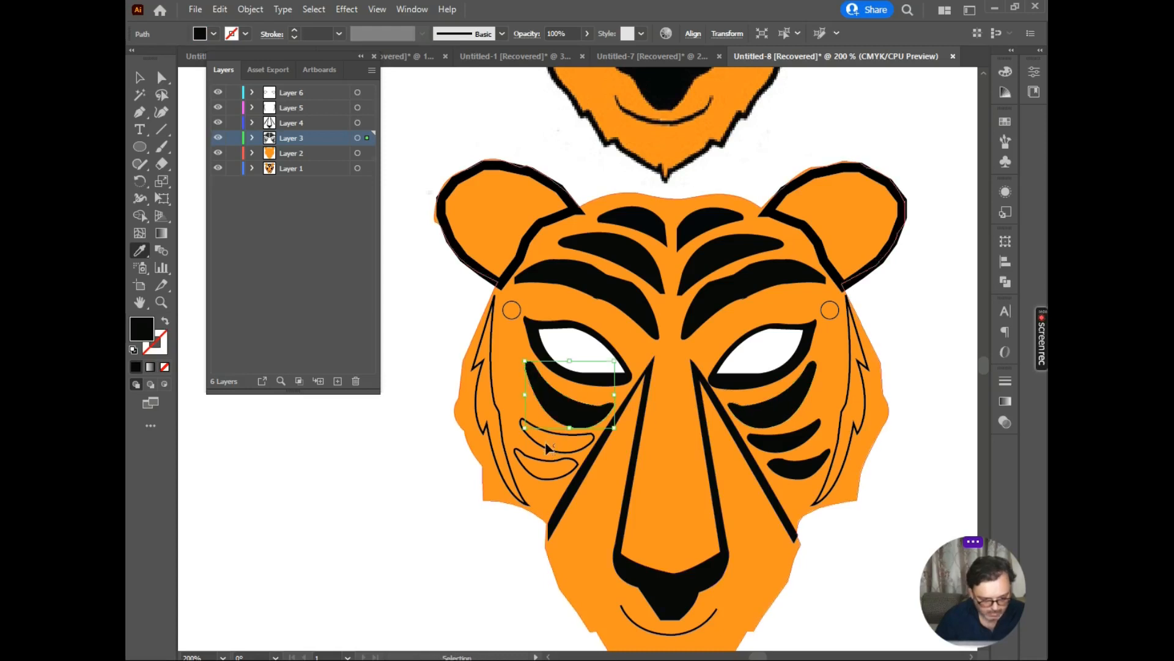
left_click(548, 446, "ctrl")
left_click(546, 450, "ctrl")
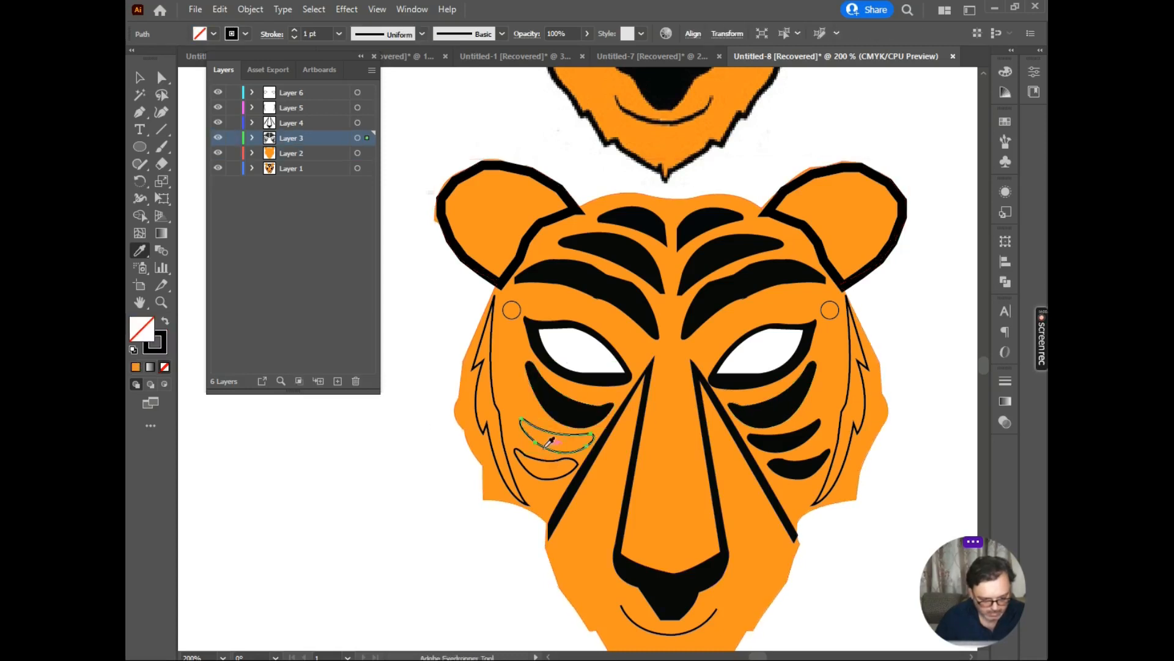
left_click(572, 408)
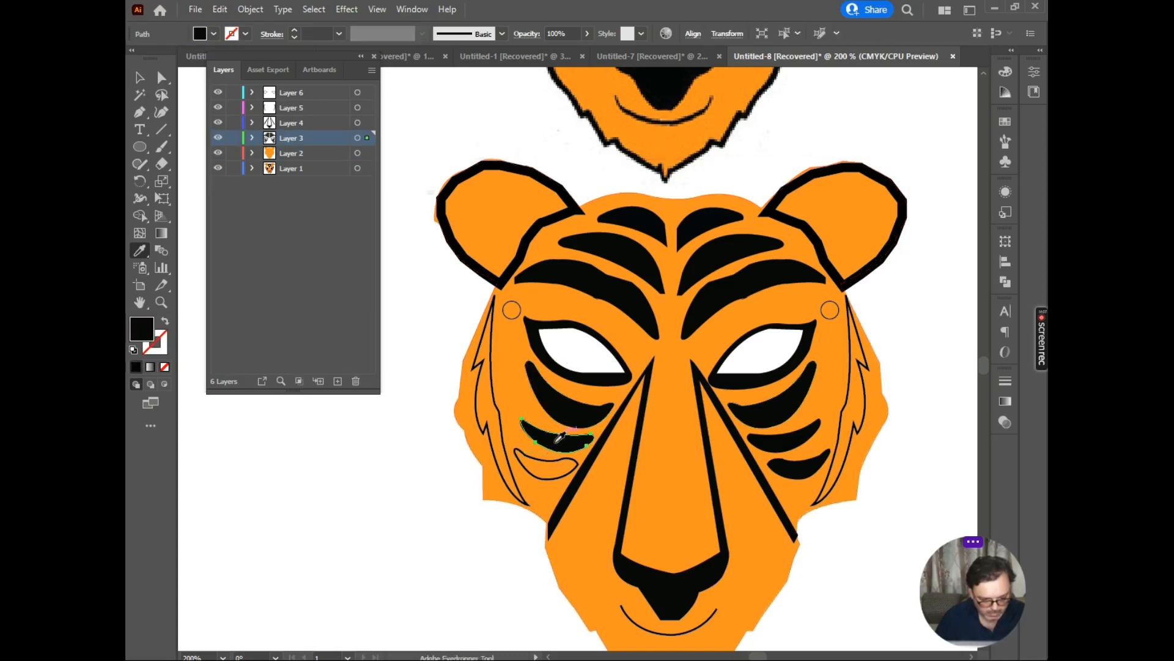
left_click(535, 475, "ctrl")
left_click(572, 409)
key("ctrl")
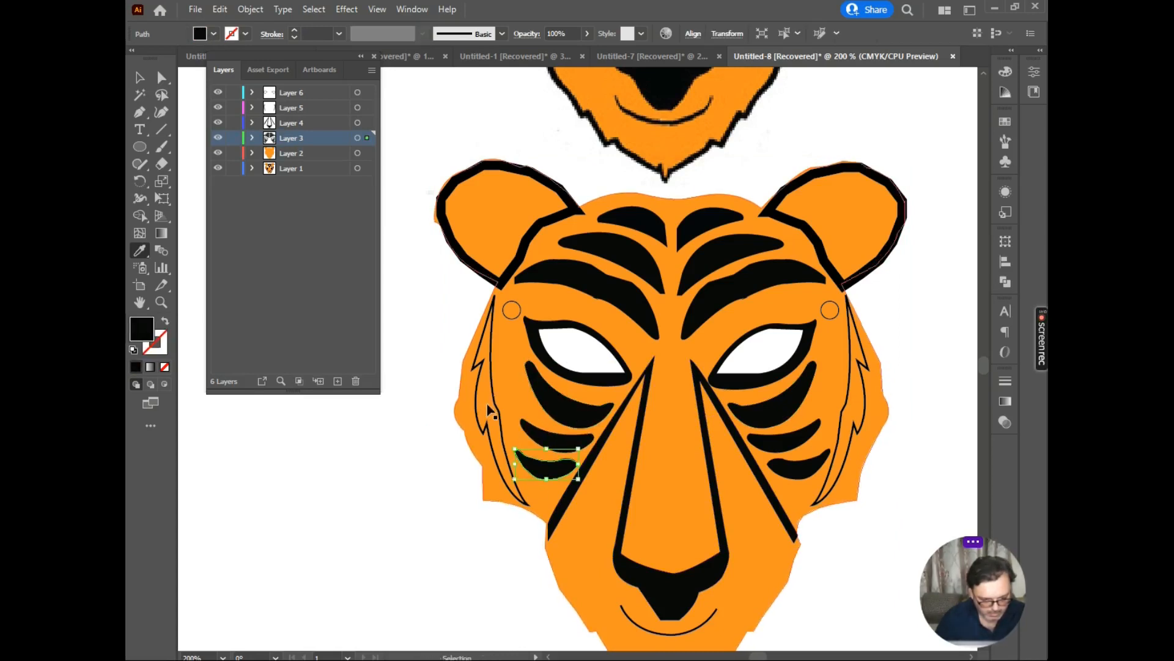
Step: Fill the jagged fur shape along the left side of the traced face with dark red sampled from the reference mask
left_click(494, 408, "ctrl")
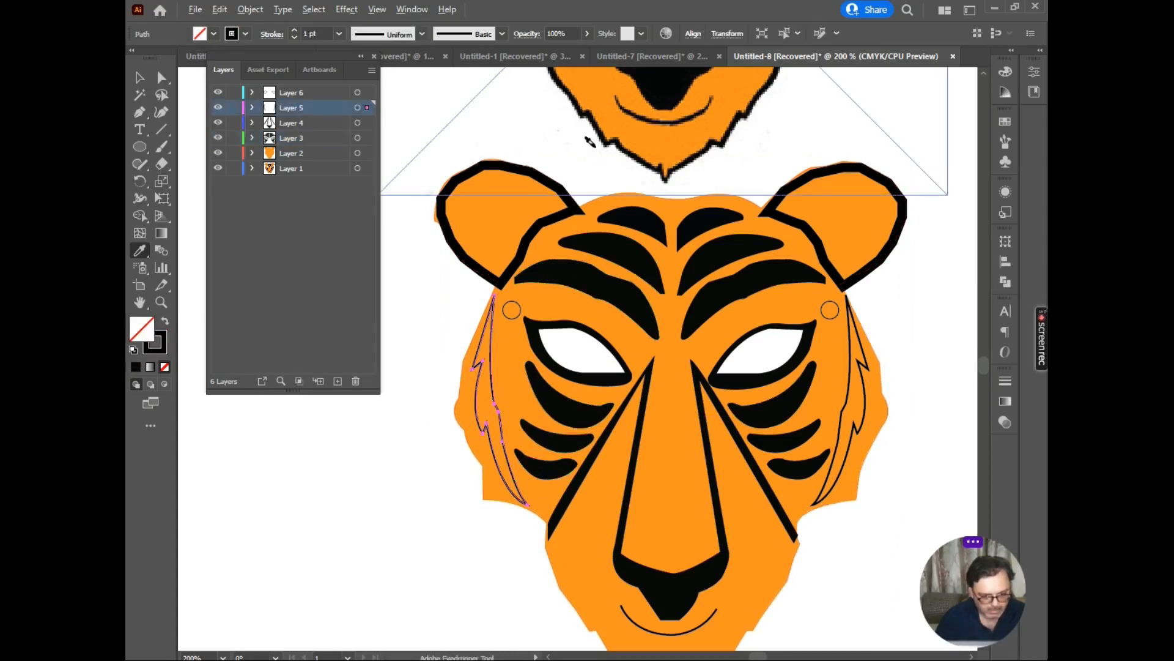
left_click_drag(582, 136, 599, 391)
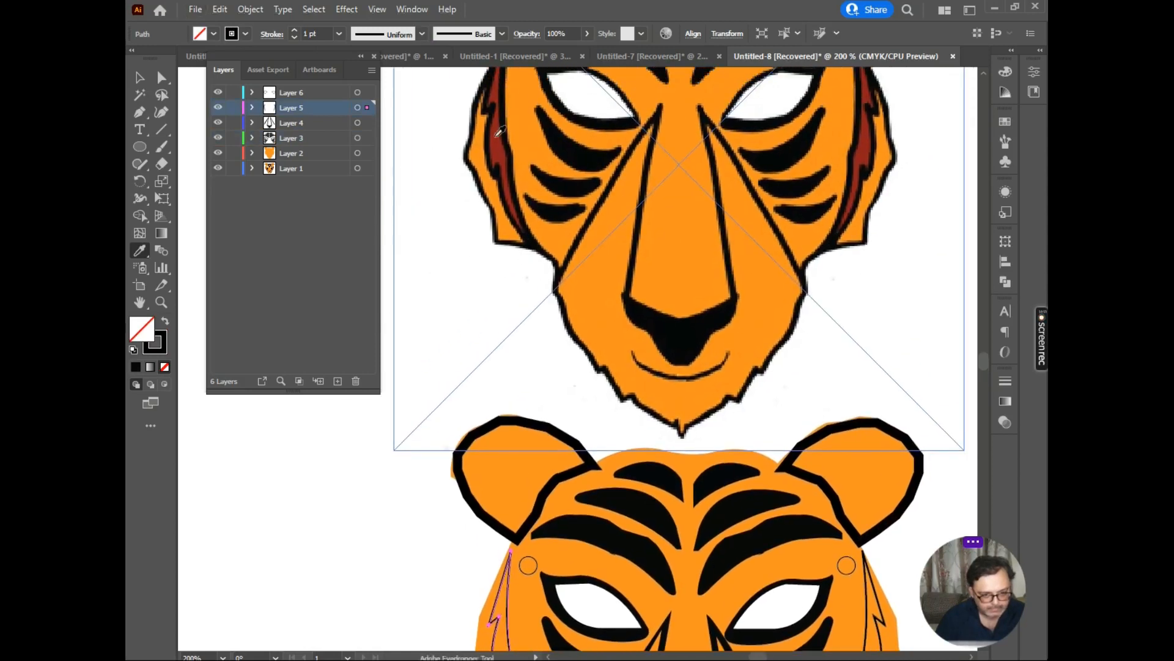
left_click(499, 132)
left_click_drag(499, 318, 507, 272)
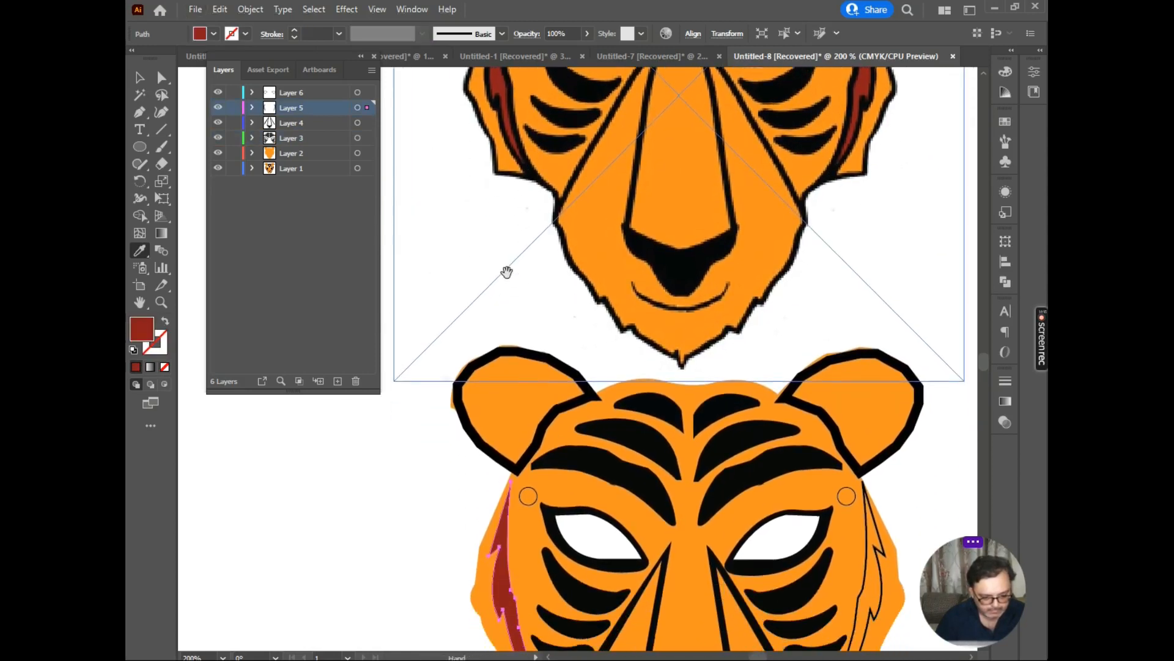
scroll(492, 263, "down", 3)
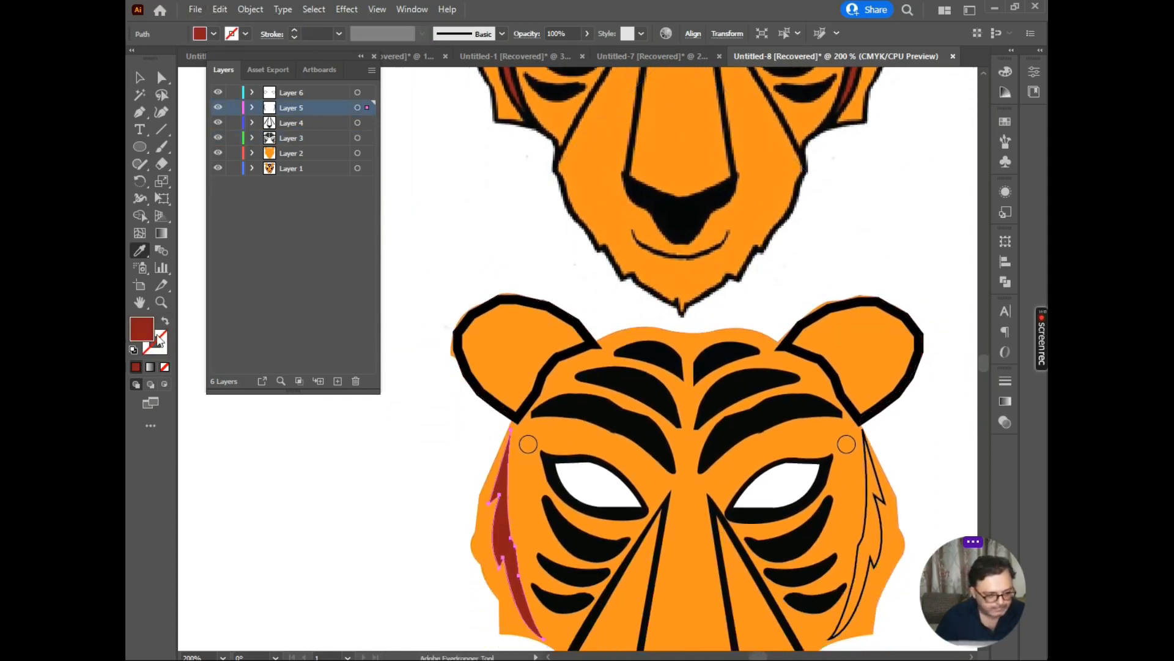
Step: Give the dark red fur shape a black 2 pt stroke and deselect it
left_click(163, 345)
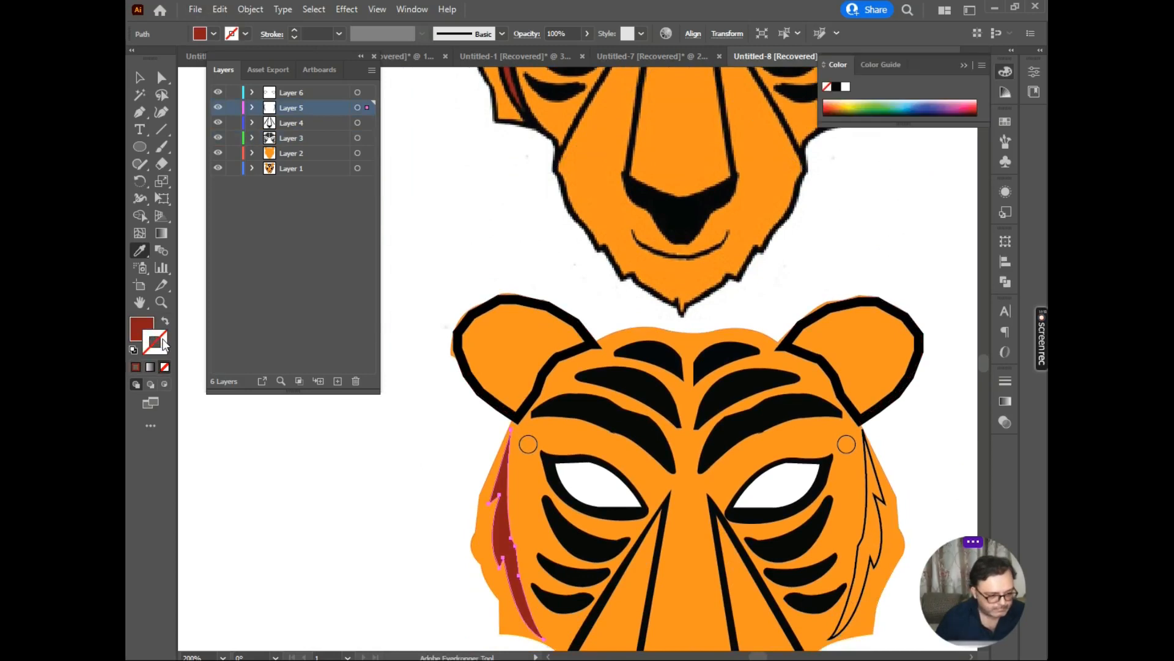
left_click(340, 33)
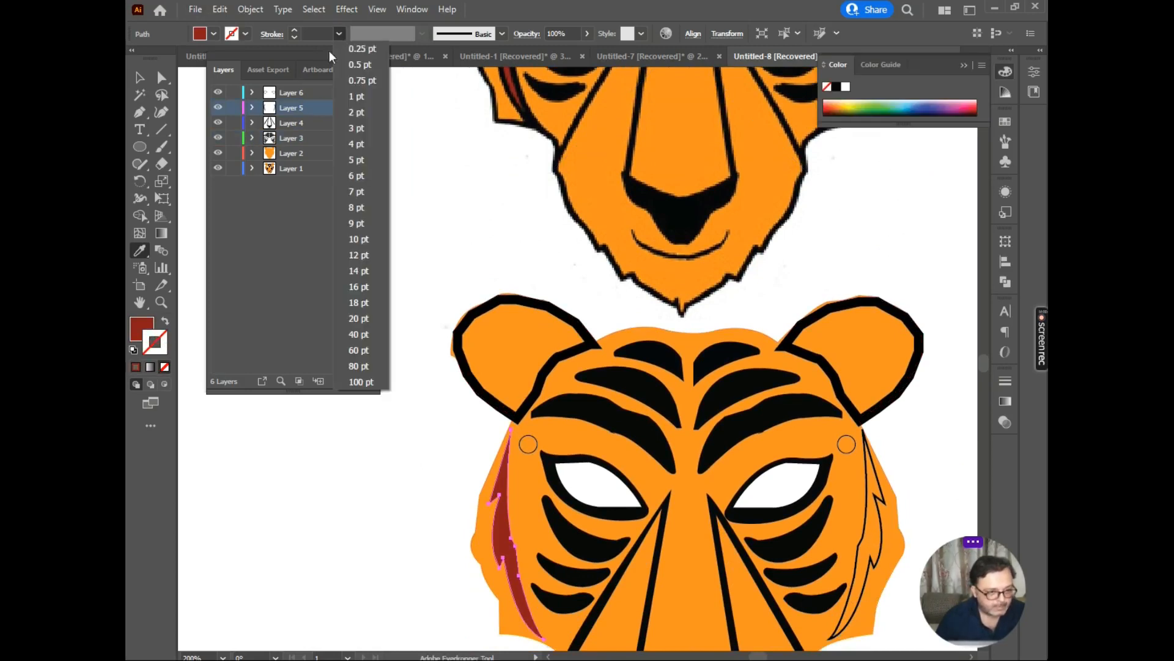
left_click(357, 128)
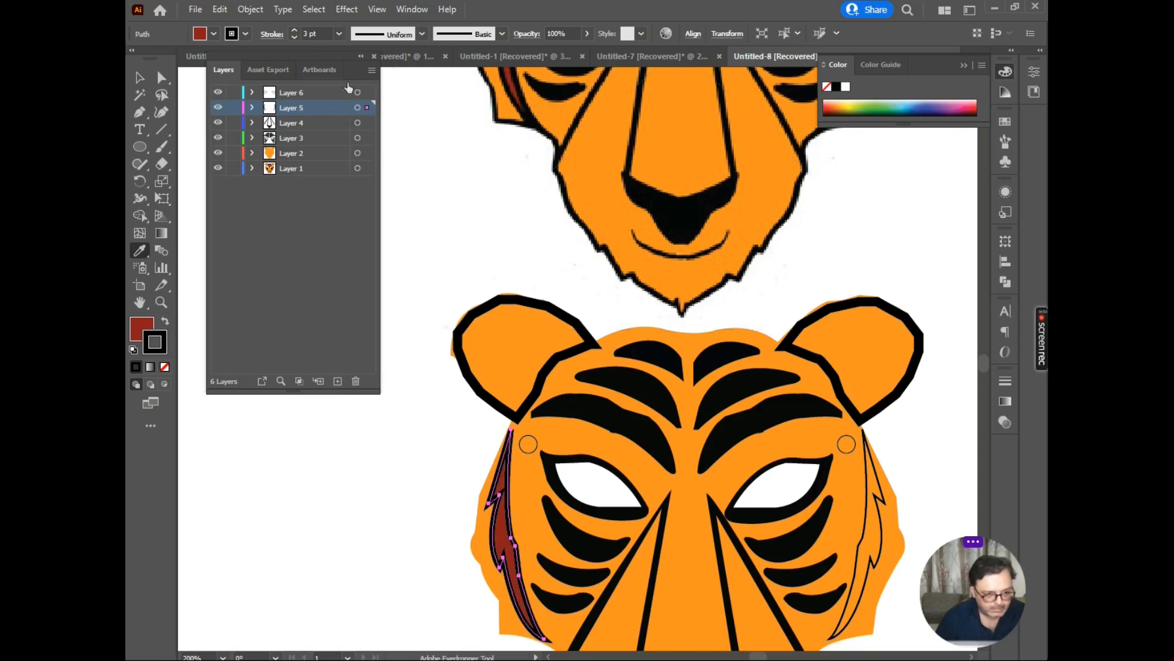
left_click(337, 35)
left_click(350, 110)
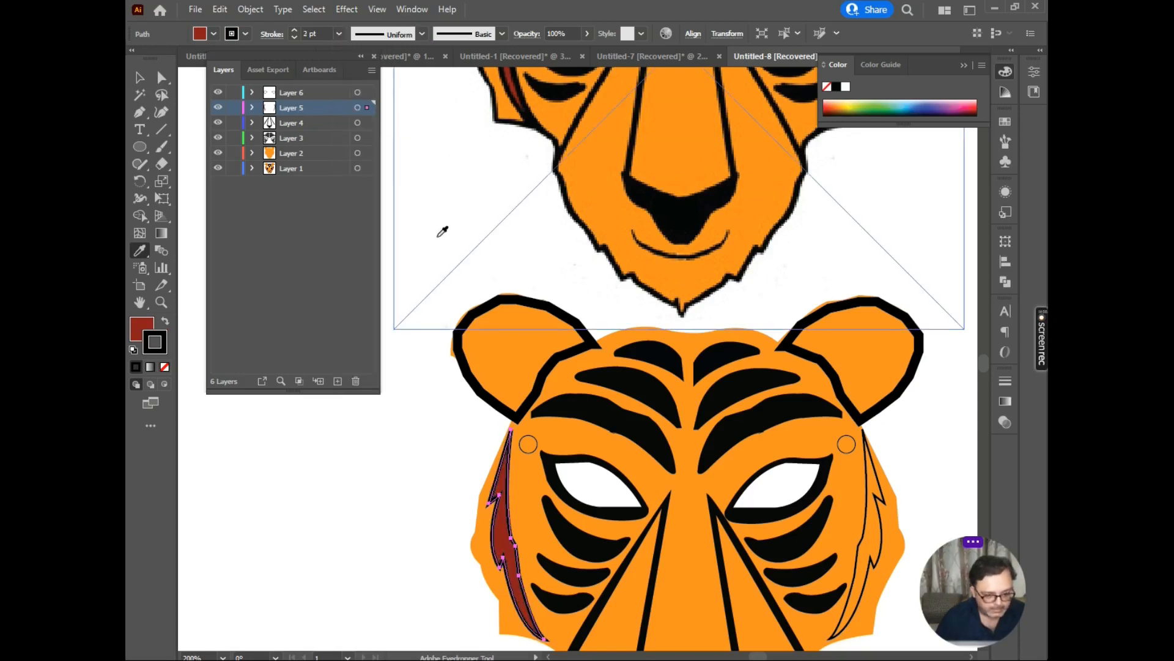
left_click(140, 78)
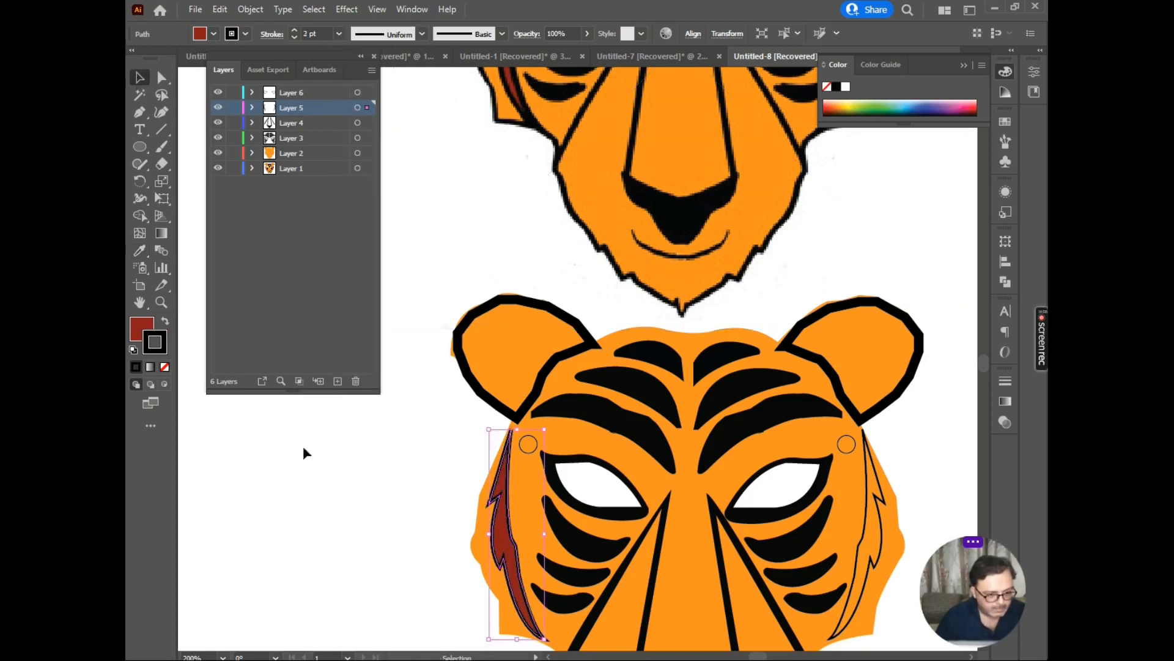
left_click(304, 455)
Step: Copy the left fur shape's dark red fill and 2 pt black stroke to the matching shape on the right side of the face
scroll(305, 459, "down", 2)
key("super")
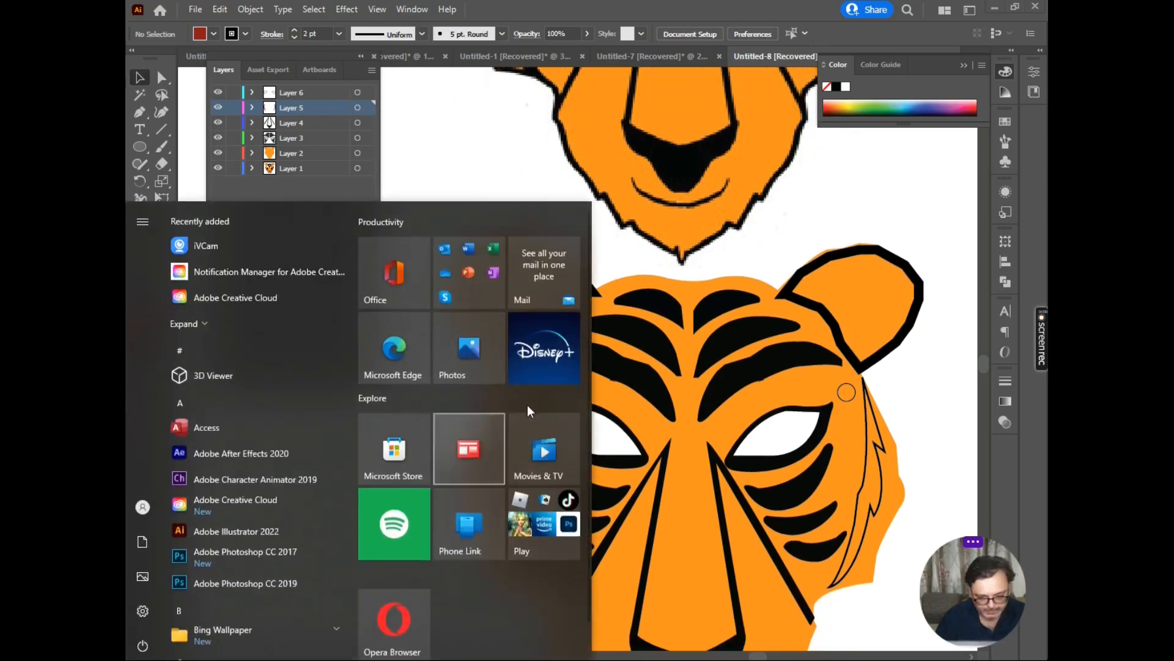
left_click(939, 391)
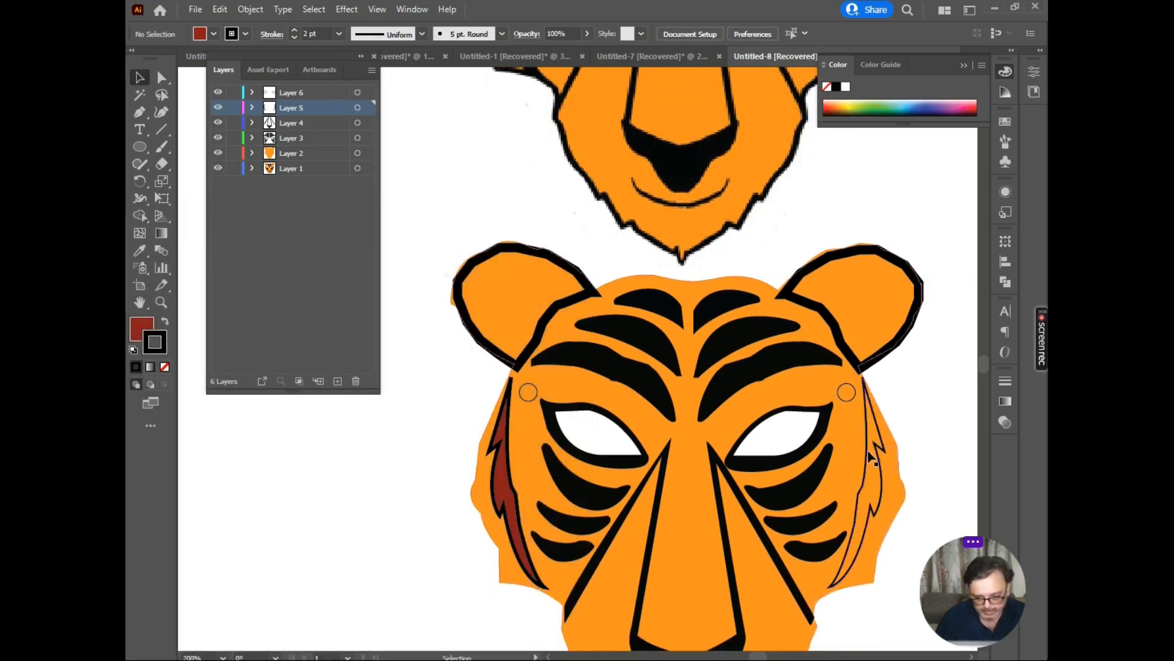
left_click(872, 456)
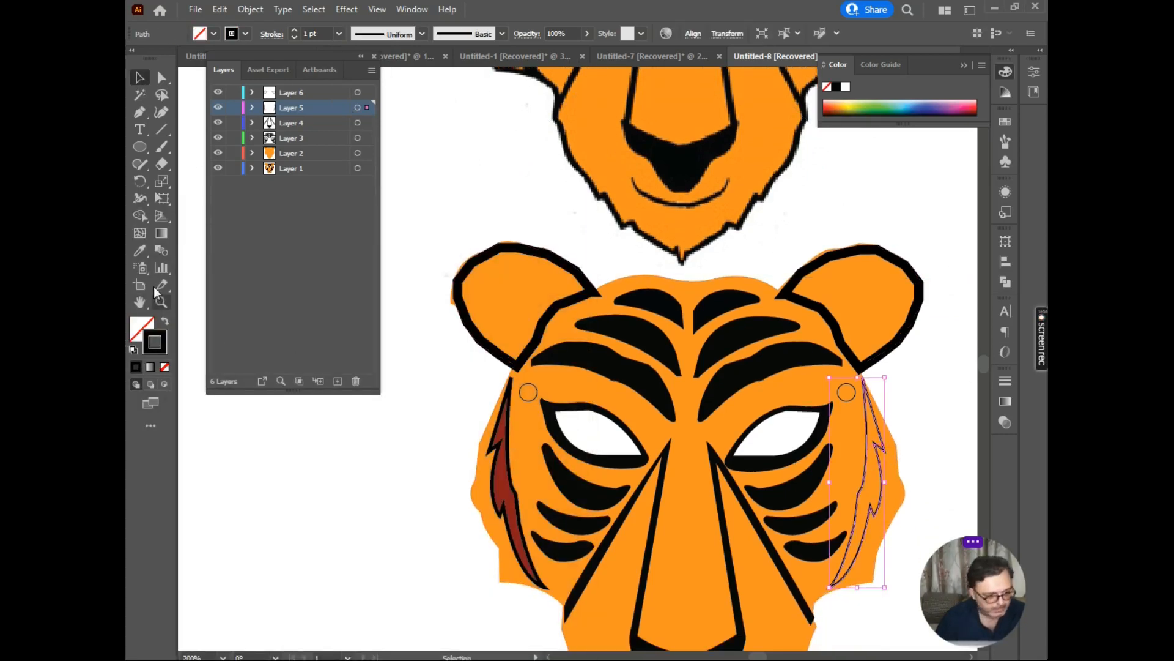
left_click(140, 250)
left_click(504, 469)
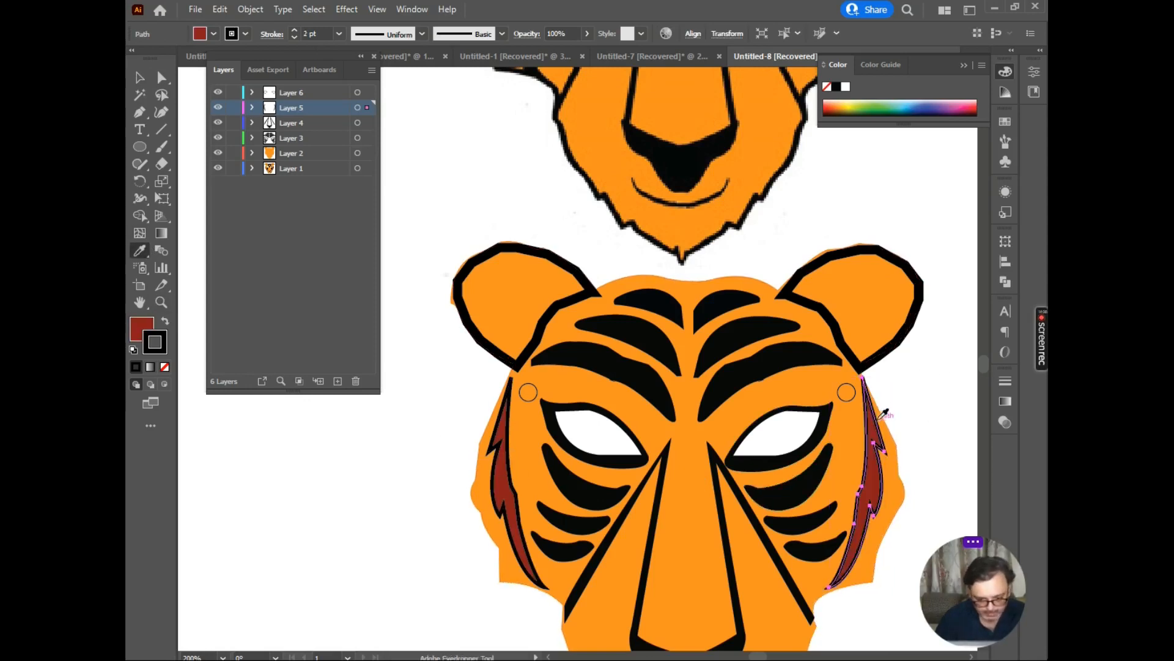
left_click(140, 77)
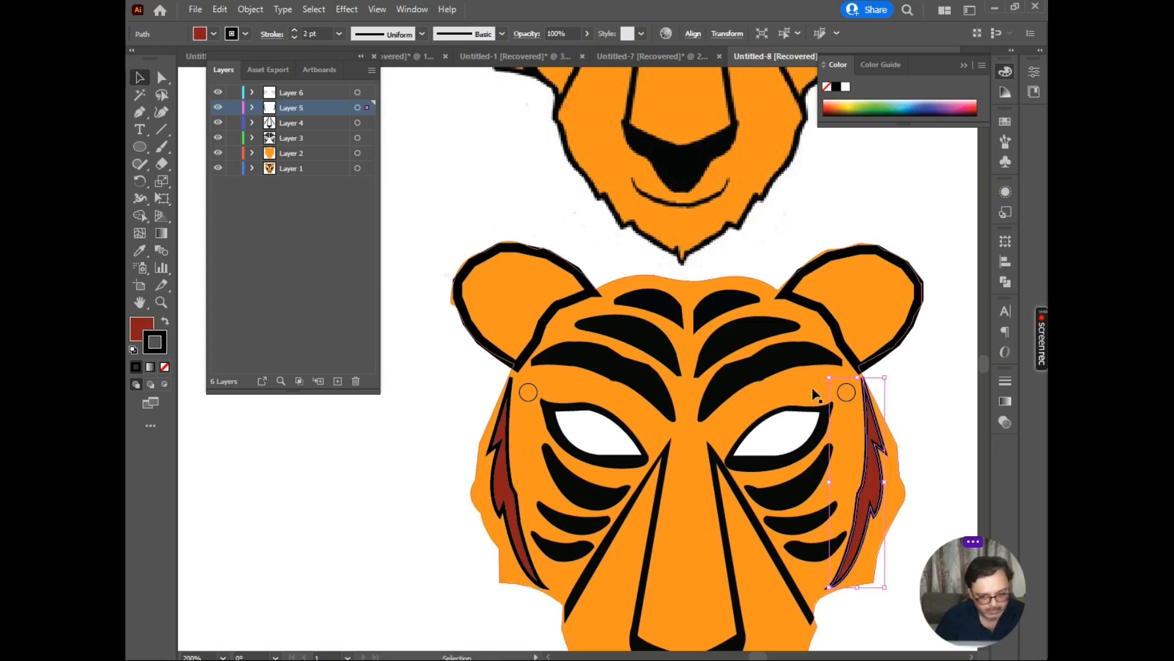
left_click(916, 383)
Step: Apply a black 5 pt stroke to the orange head and ear shapes on Layer 2, and deselect them
scroll(912, 387, "down", 3)
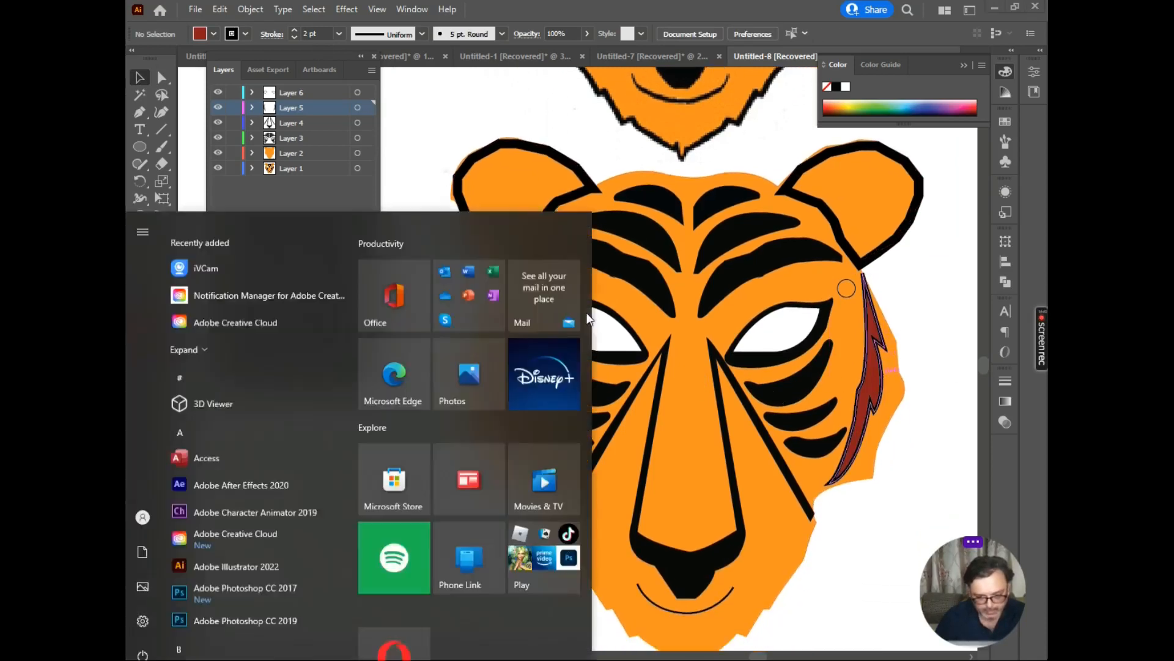
key("super")
left_click(948, 350)
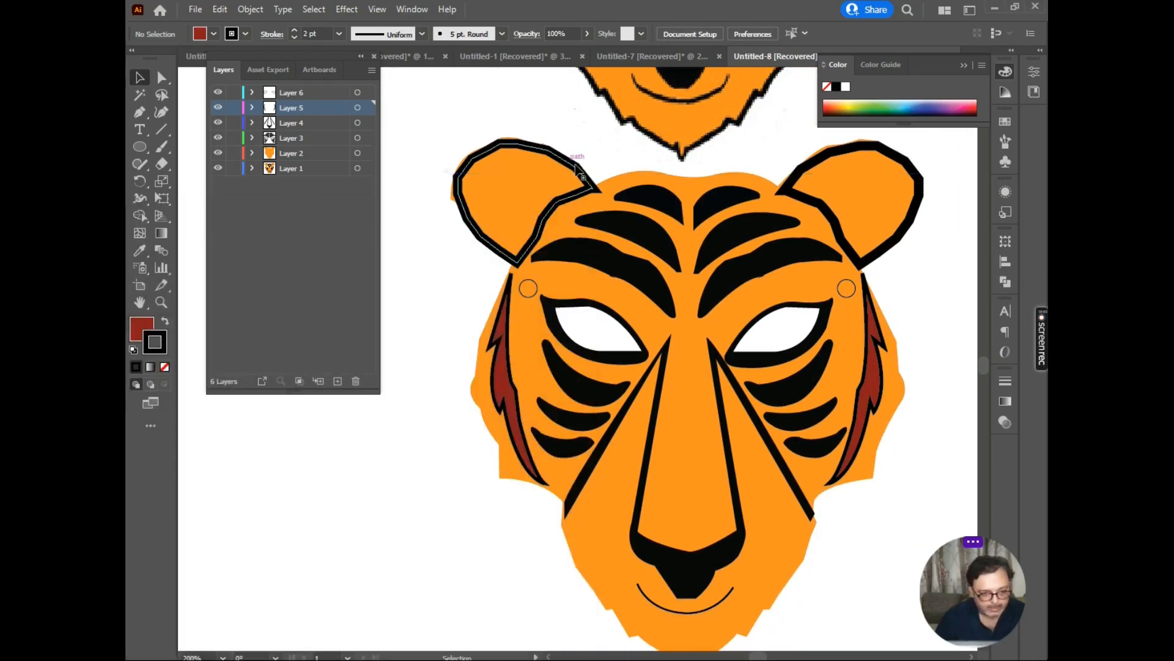
left_click(494, 301)
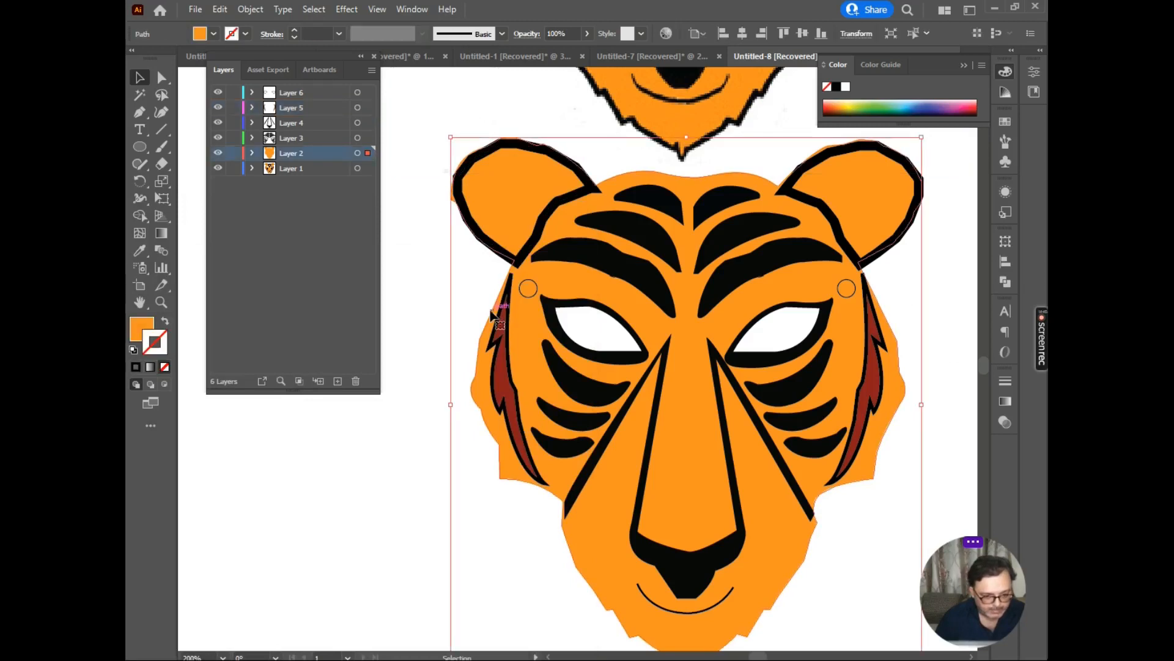
left_click(338, 34)
left_click(362, 163)
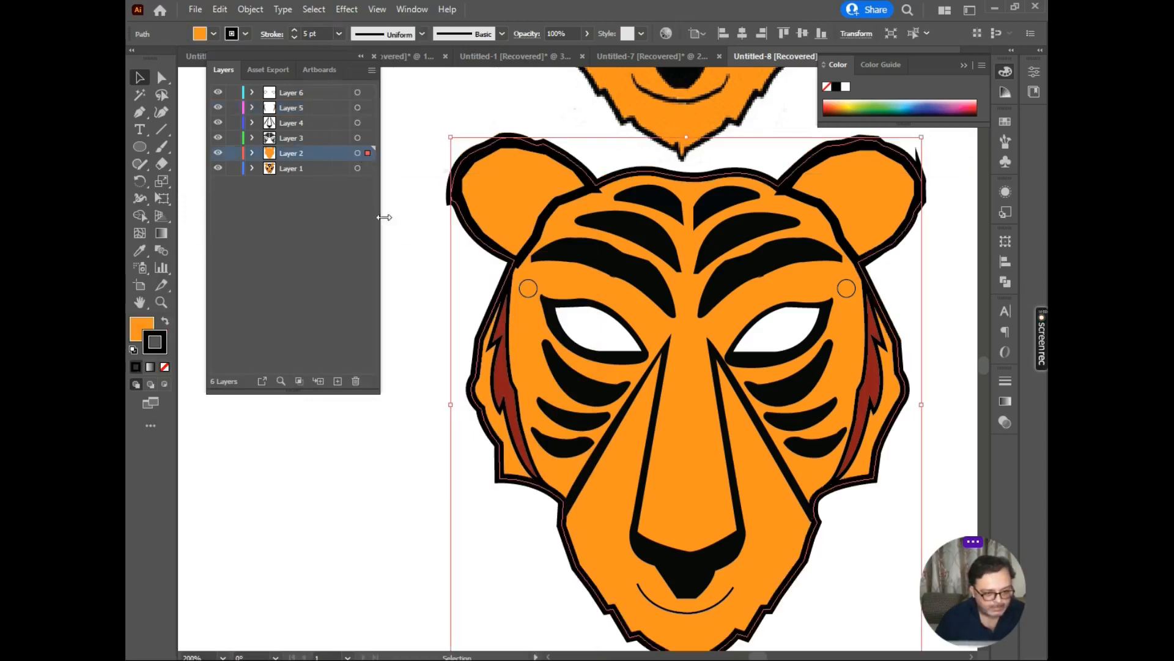
left_click(361, 452)
scroll(385, 411, "down", 3)
key("super")
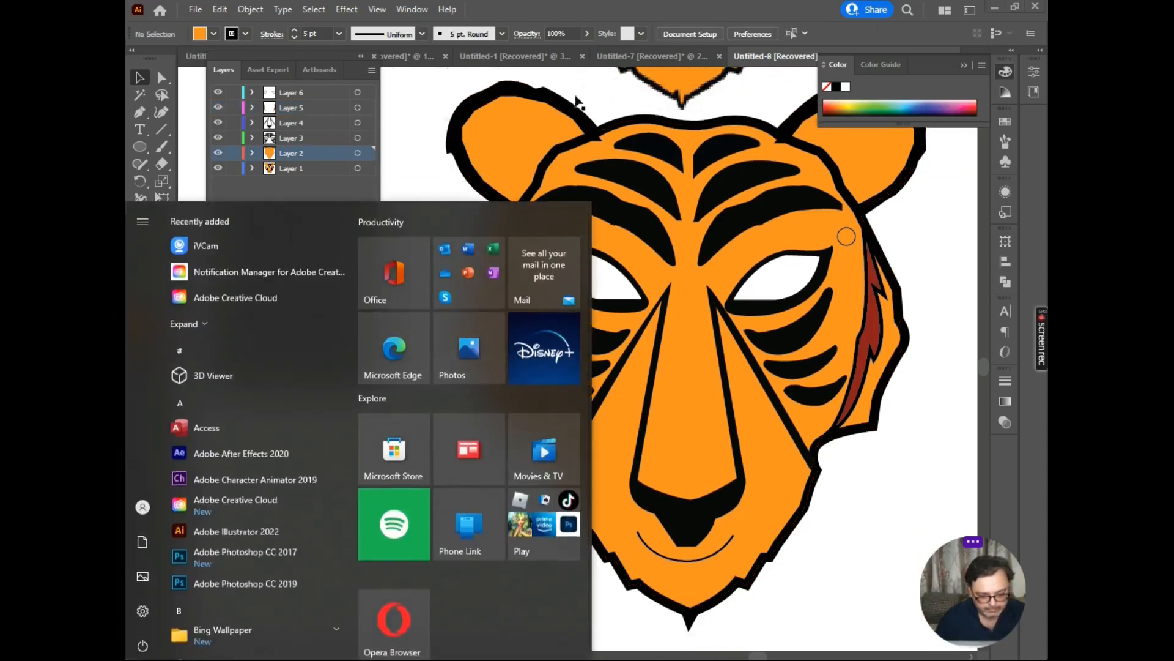
left_click(418, 135)
scroll(422, 141, "down", 5)
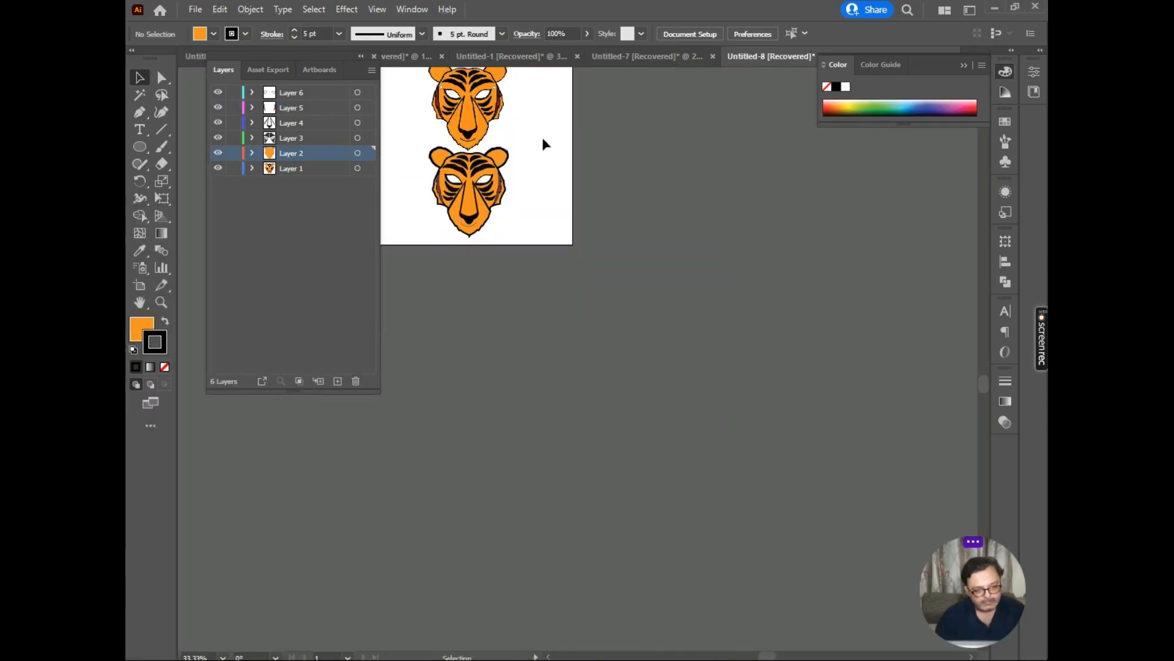
Step: Try moving the ungrouped shapes of the traced tiger mask on the artboard, and undo the moves
key("space")
left_click_drag(544, 146, 568, 254)
left_click_drag(483, 211, 483, 158)
left_click_drag(497, 298, 493, 279)
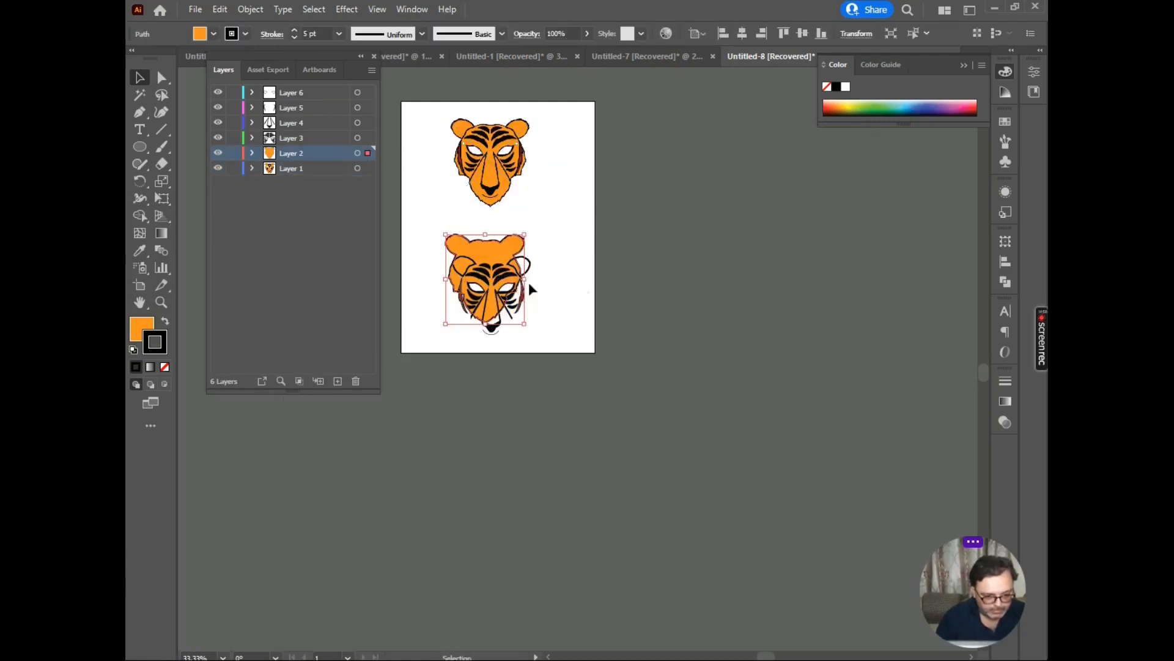
mouse_move(549, 244)
left_mouse_down()
mouse_move(459, 333)
mouse_move(488, 305)
mouse_move(486, 277)
left_mouse_up()
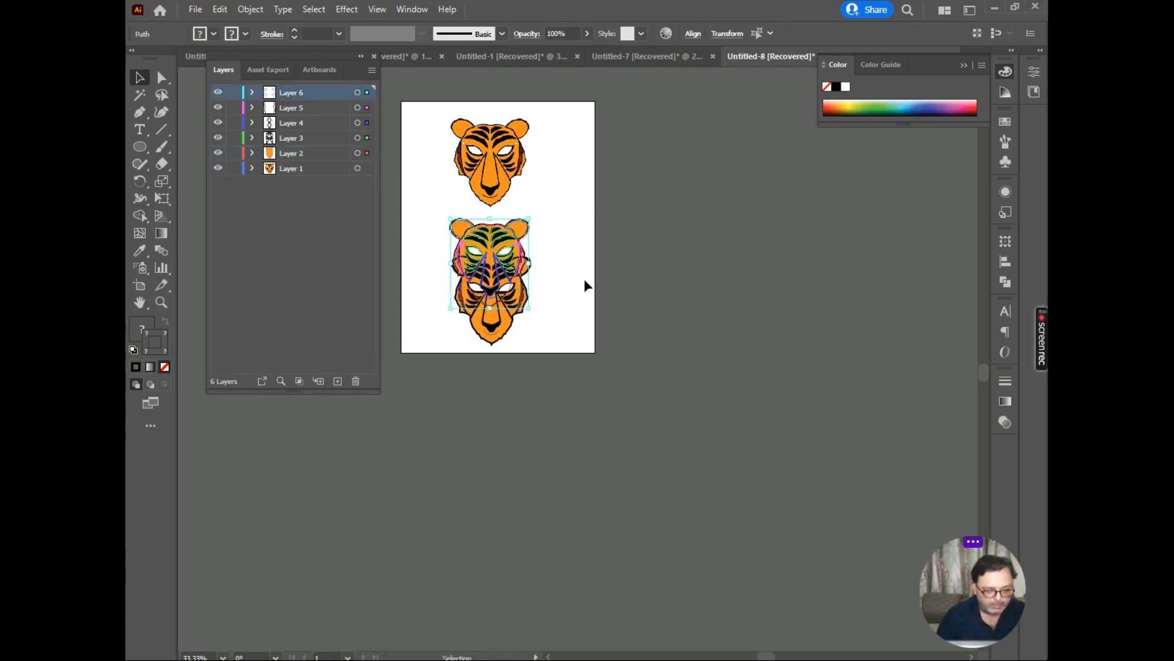
left_click(567, 269)
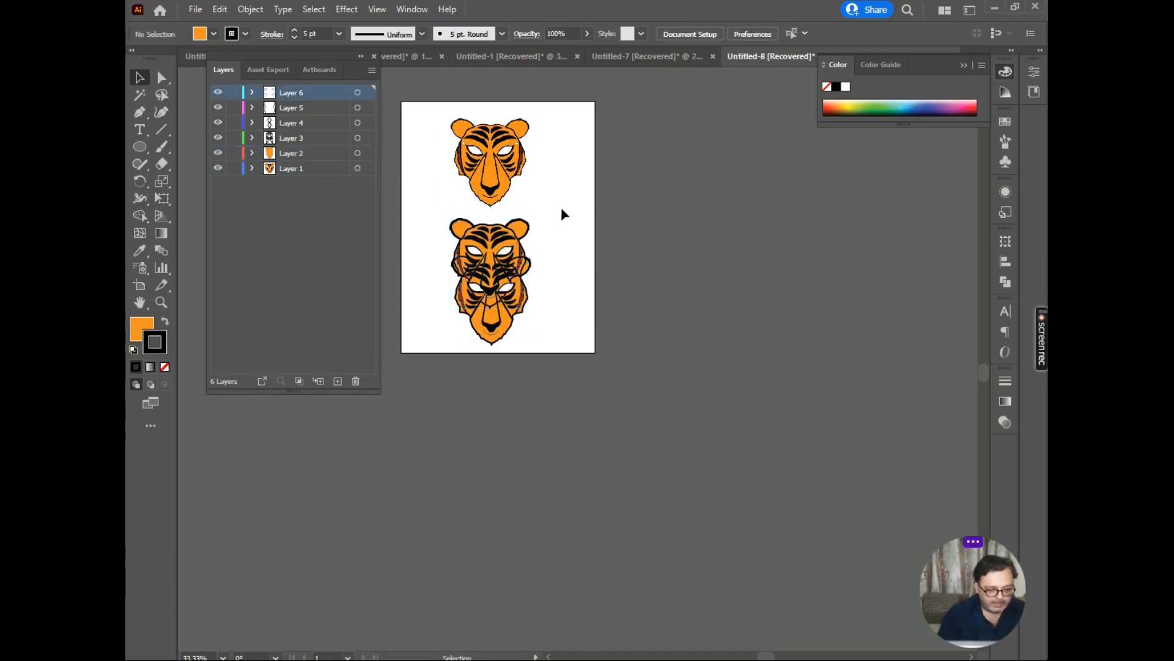
key("ctrl+z")
Step: Select all shapes of the traced tiger mask, move them slightly up the artboard, and group them
left_click_drag(549, 236, 459, 343)
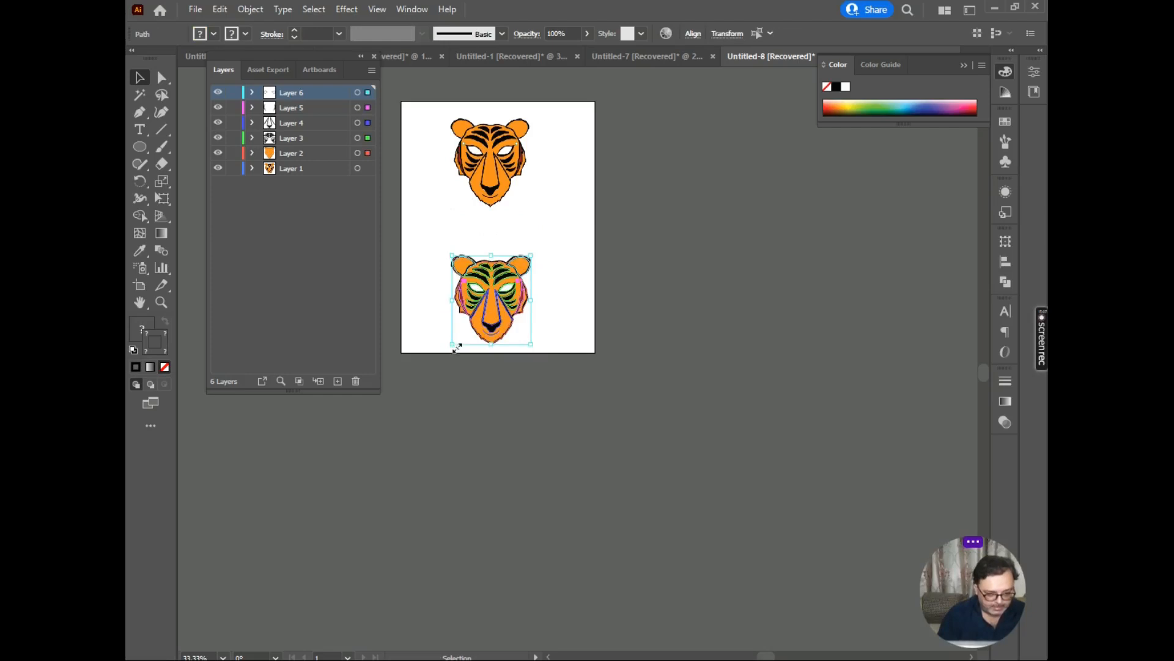
left_click(562, 311)
left_click_drag(558, 253, 427, 354)
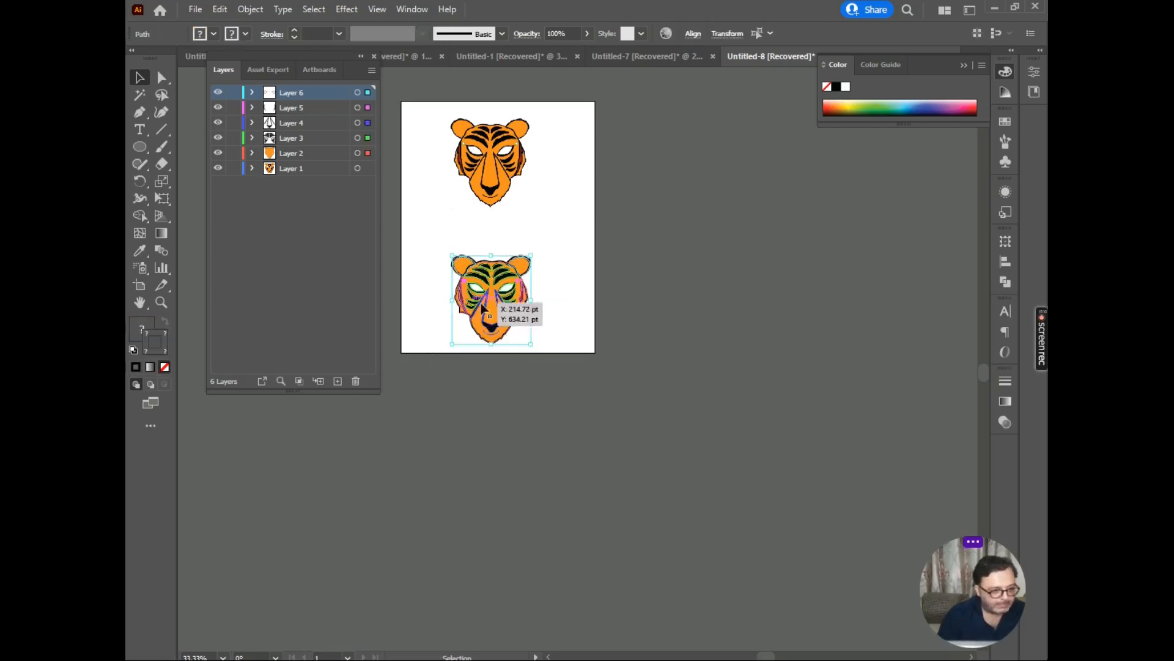
left_click_drag(482, 305, 494, 282)
right_click(492, 276)
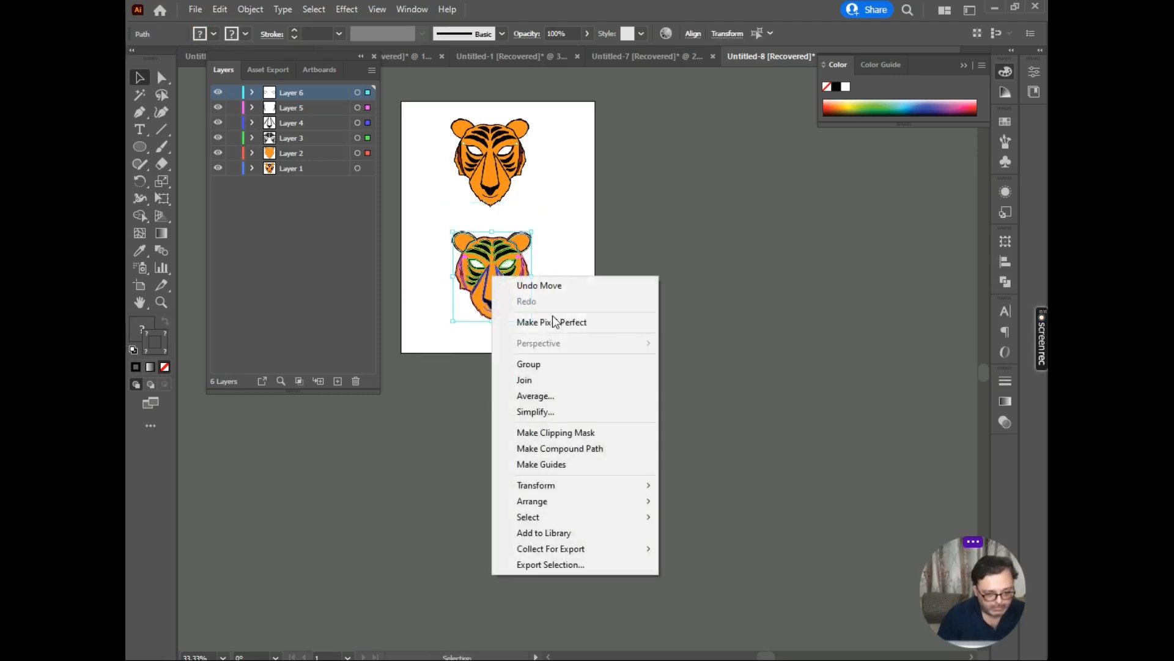
left_click(560, 366)
Step: Try enlarging the grouped traced mask and shrinking it back with free scaling
left_click_drag(533, 324, 711, 474)
scroll(603, 327, "up", 4)
scroll(692, 336, "down", 5)
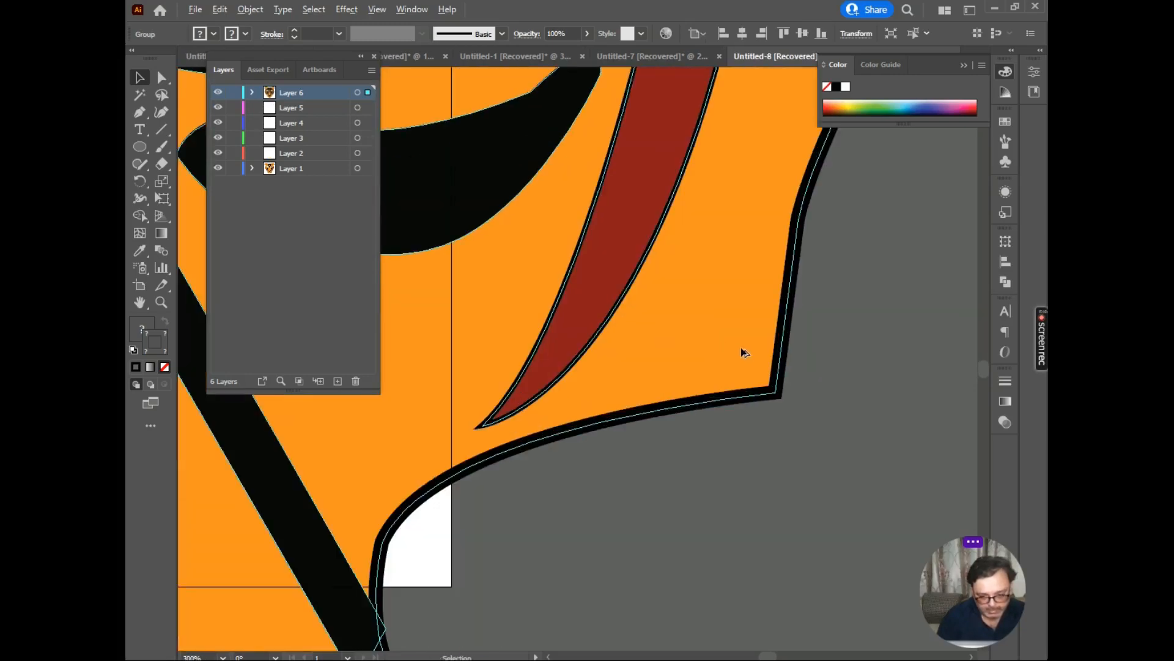
left_click_drag(758, 431, 692, 342)
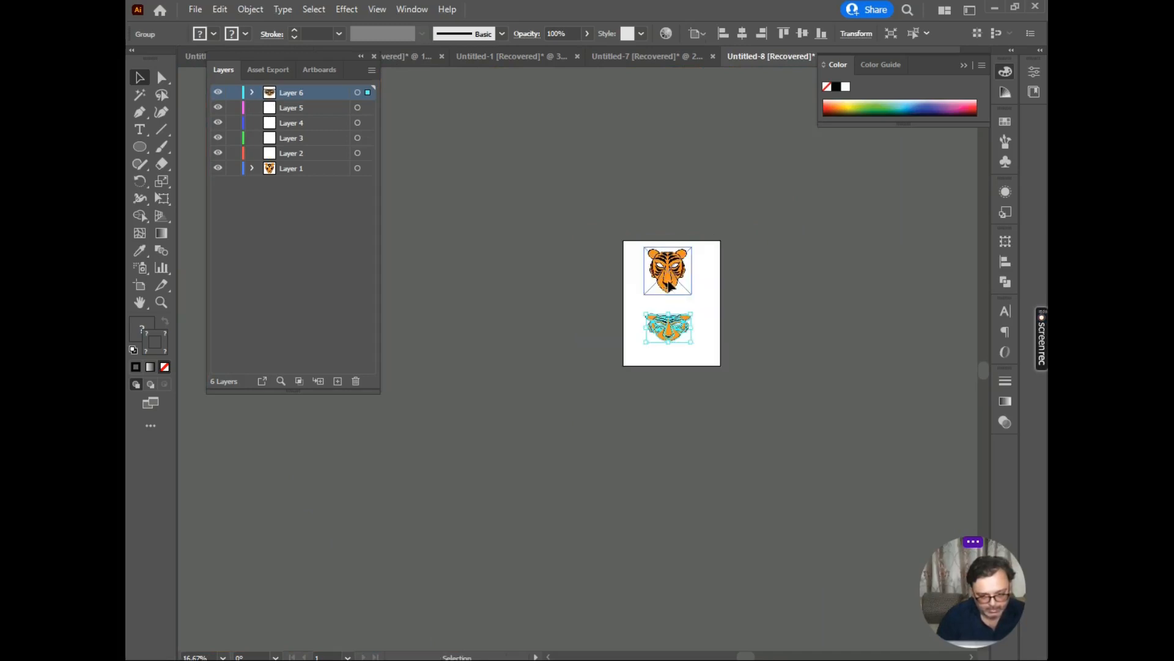
Step: Try enlarging the linked reference image of the mask and scaling it back down to fit the artboard
left_click(663, 290)
left_click_drag(692, 295, 856, 479)
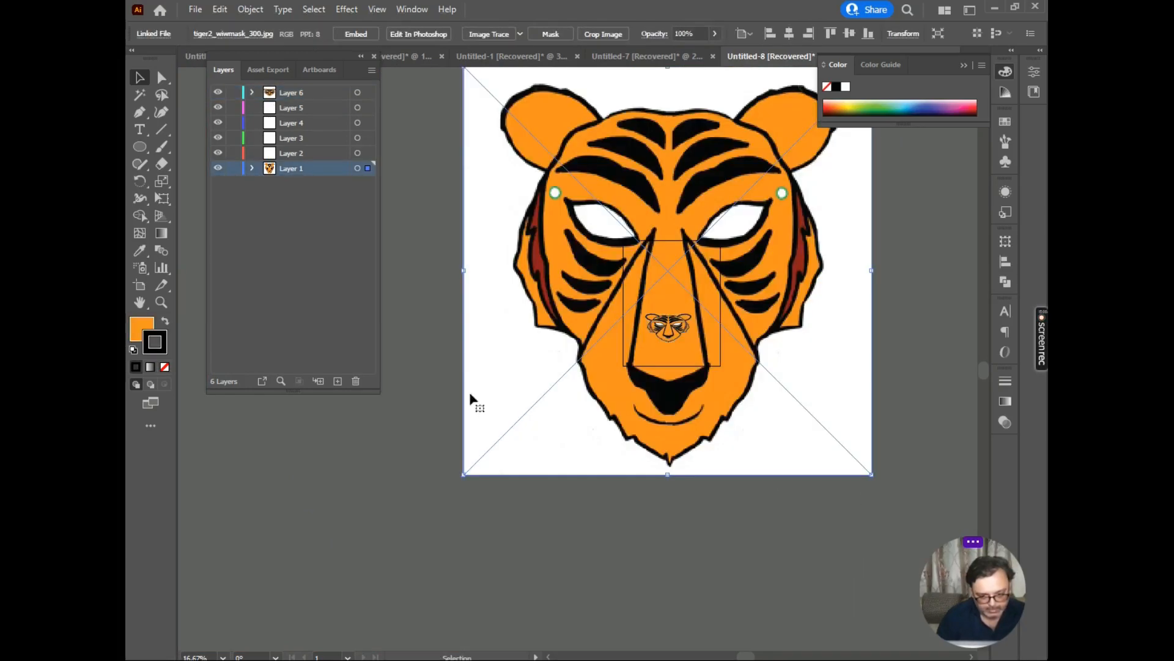
scroll(469, 391, "up", 5)
scroll(518, 327, "down", 10)
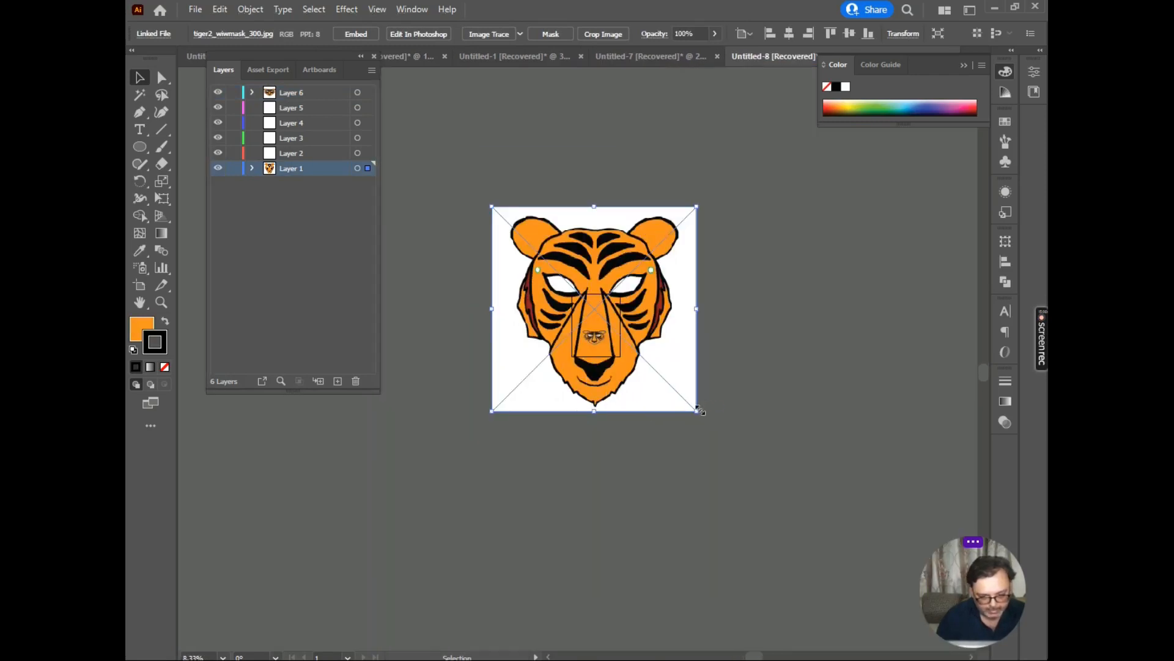
left_click_drag(700, 410, 612, 325)
scroll(598, 337, "up", 1)
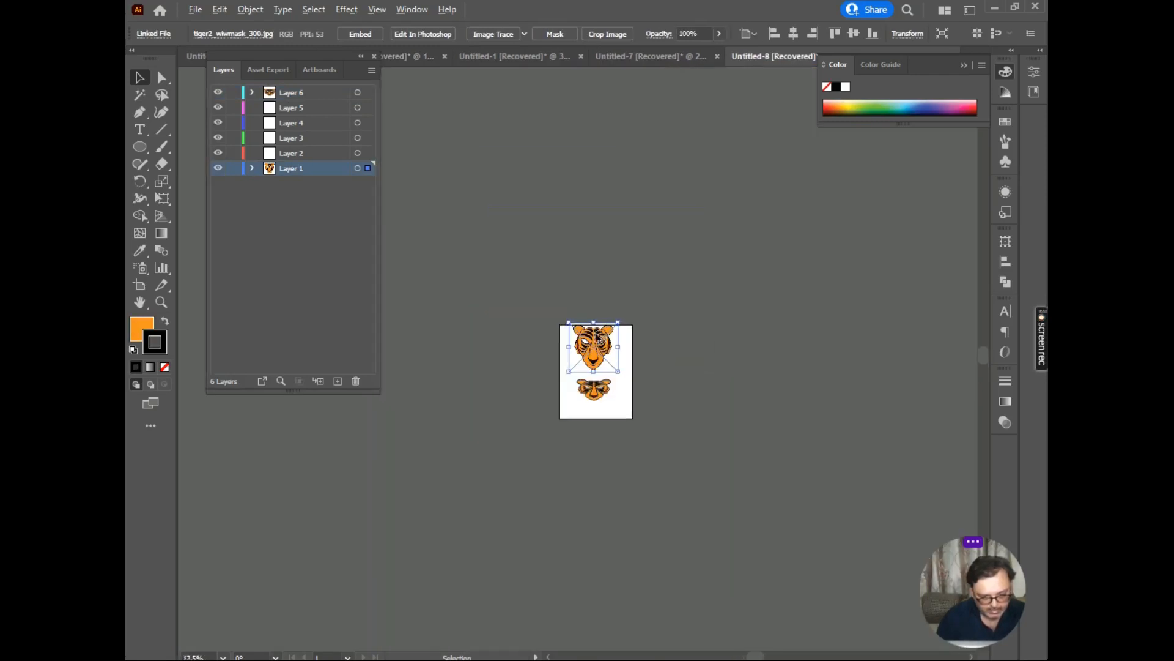
scroll(603, 384, "up", 5)
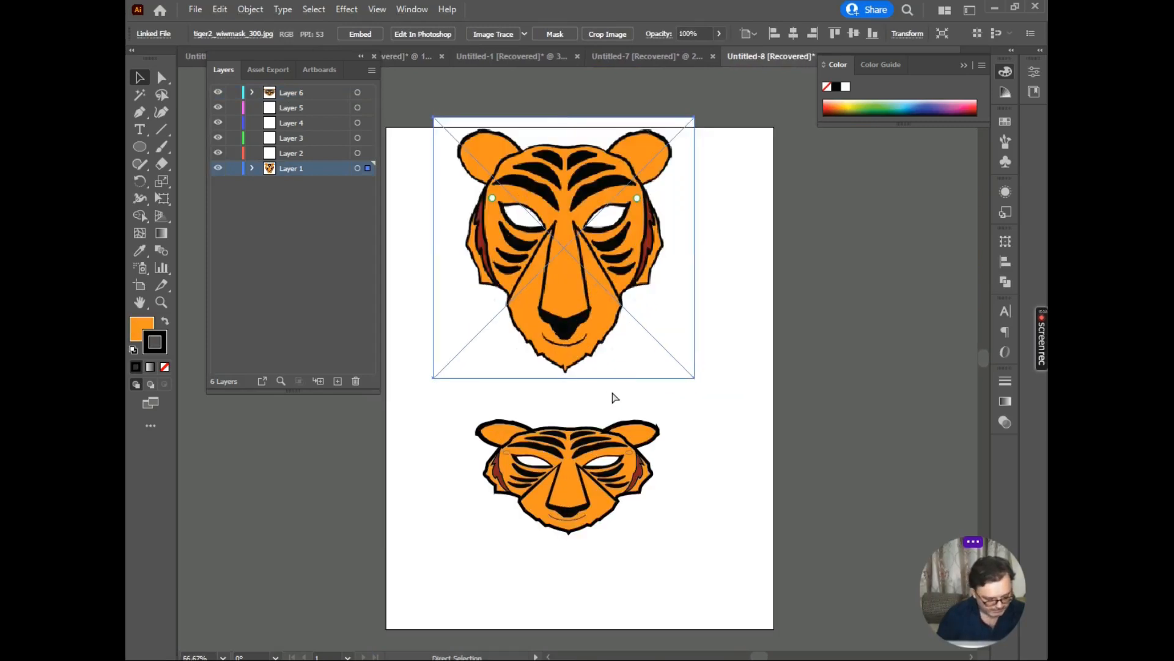
Step: Undo the scaling of the reference image and the grouped traced mask, and deselect everything
key("ctrl+z")
key("ctrl+z")
key("ctrl+z")
key("ctrl+z")
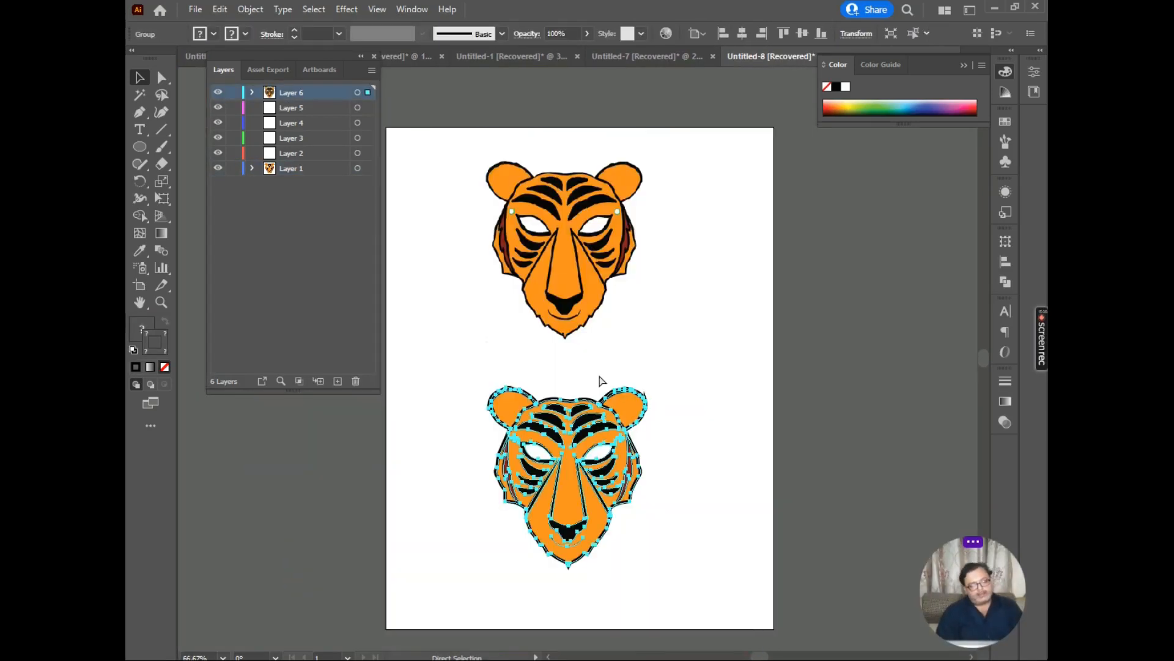
left_click(694, 353)
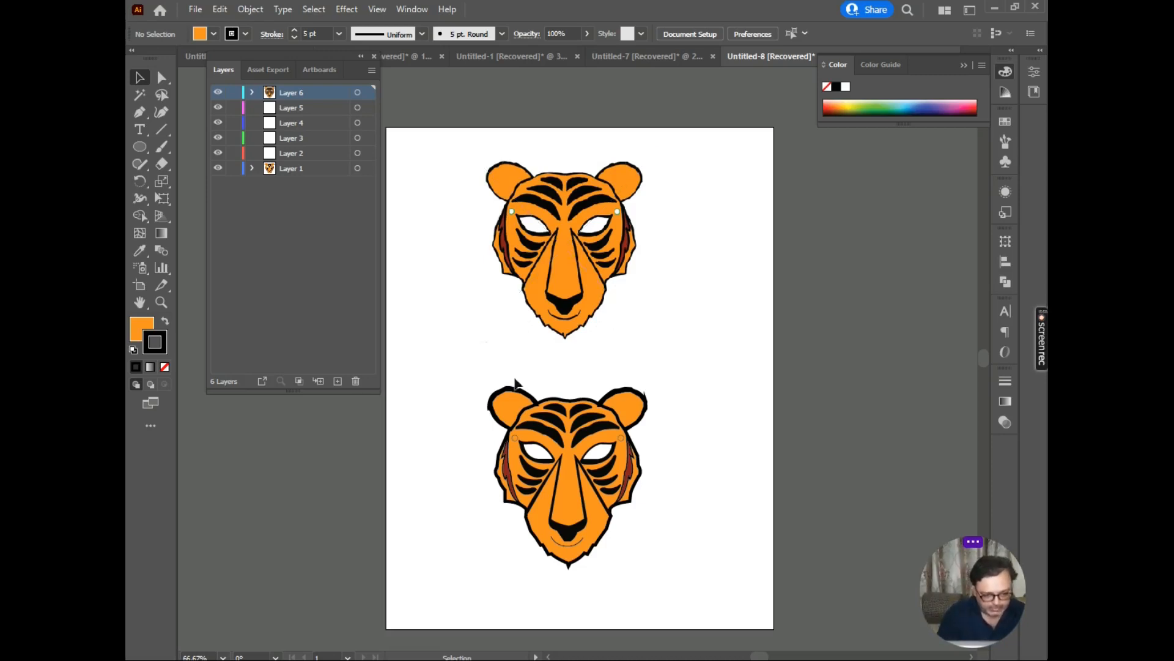
Step: Ungroup the traced tiger mask so its individual shapes can be edited
scroll(531, 444, "up", 3)
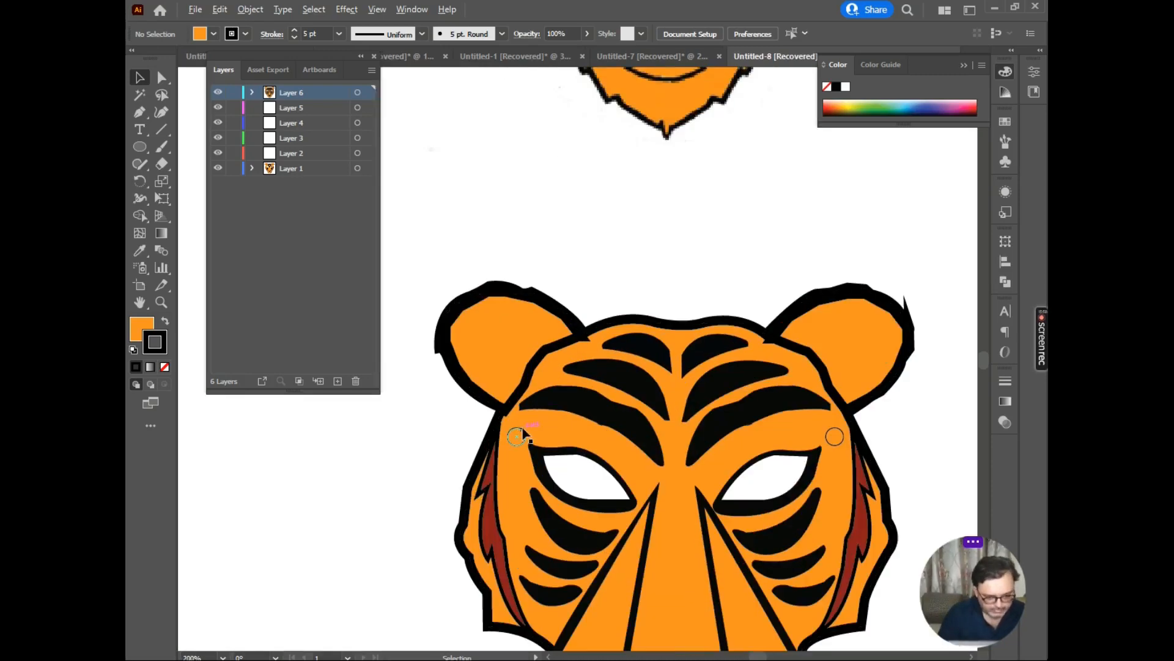
left_click(519, 436)
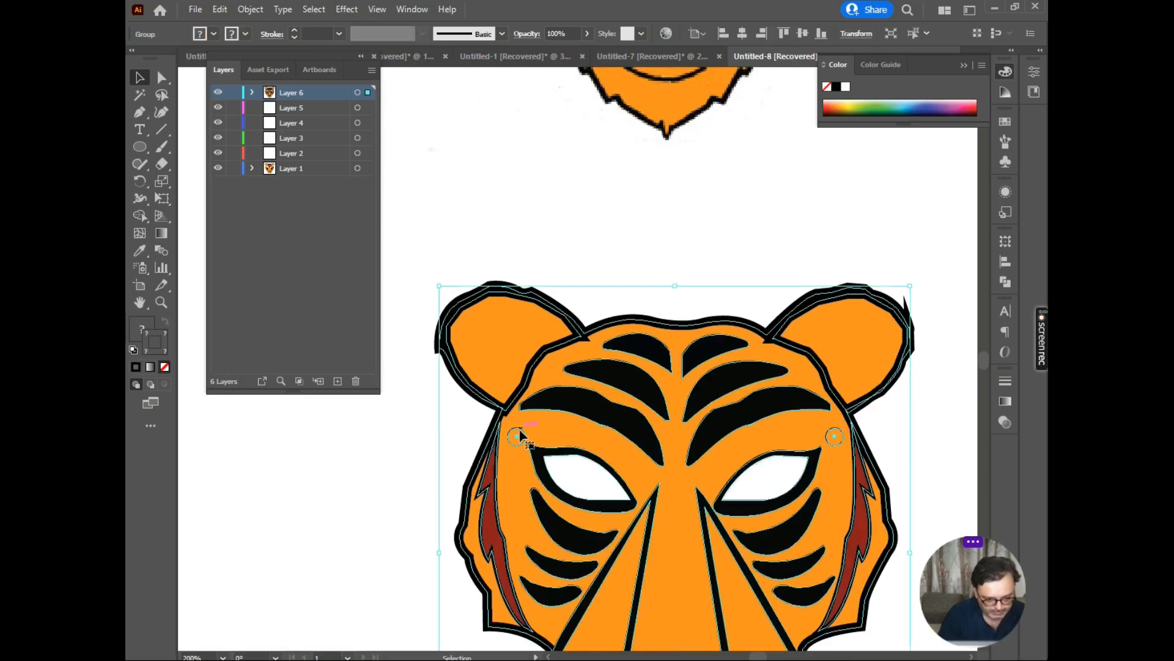
right_click(557, 395)
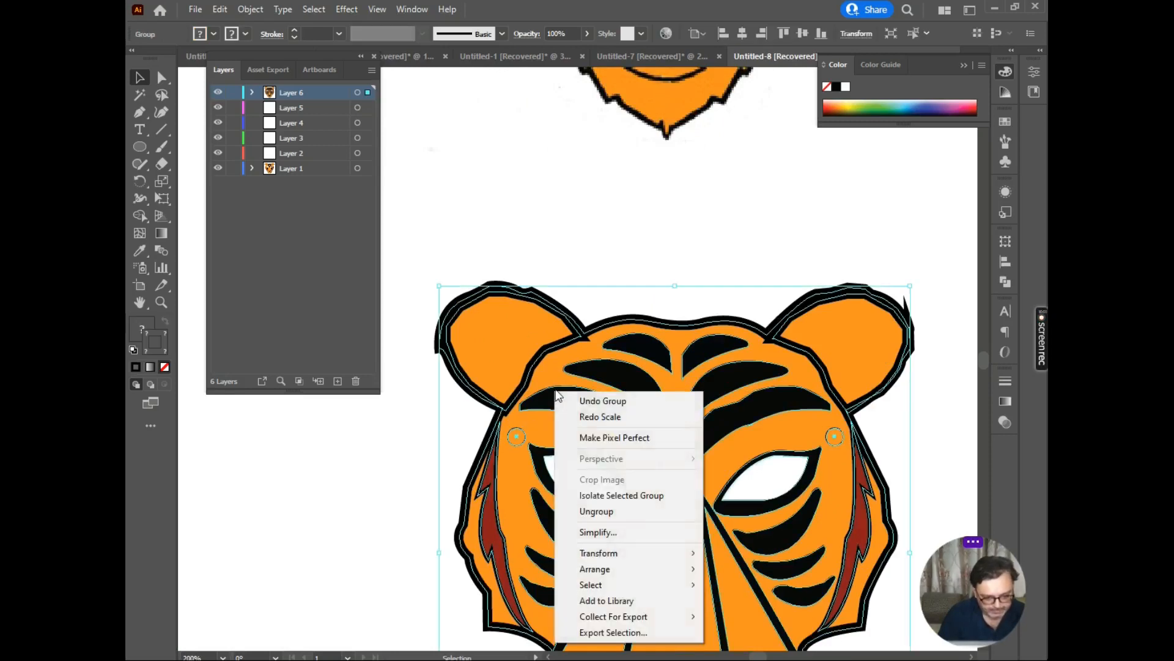
left_click(596, 512)
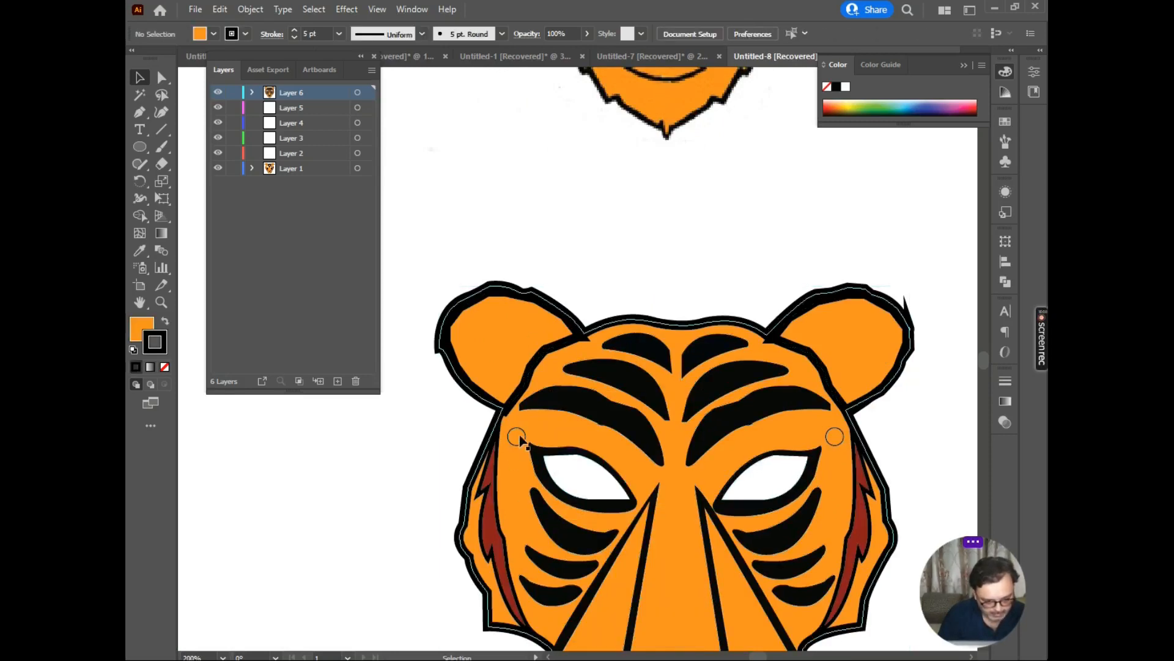
Step: Fill the small circle beside the traced mask's left eye with near-white FFFDFD
left_click(518, 434)
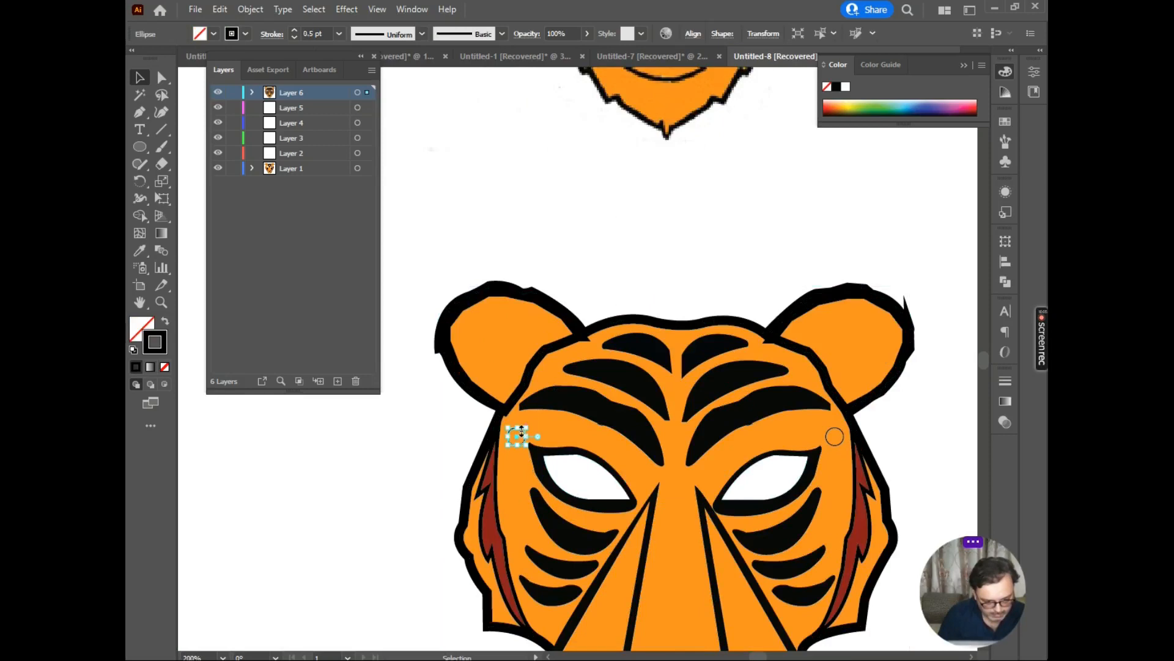
left_click(145, 328)
double_click(143, 328)
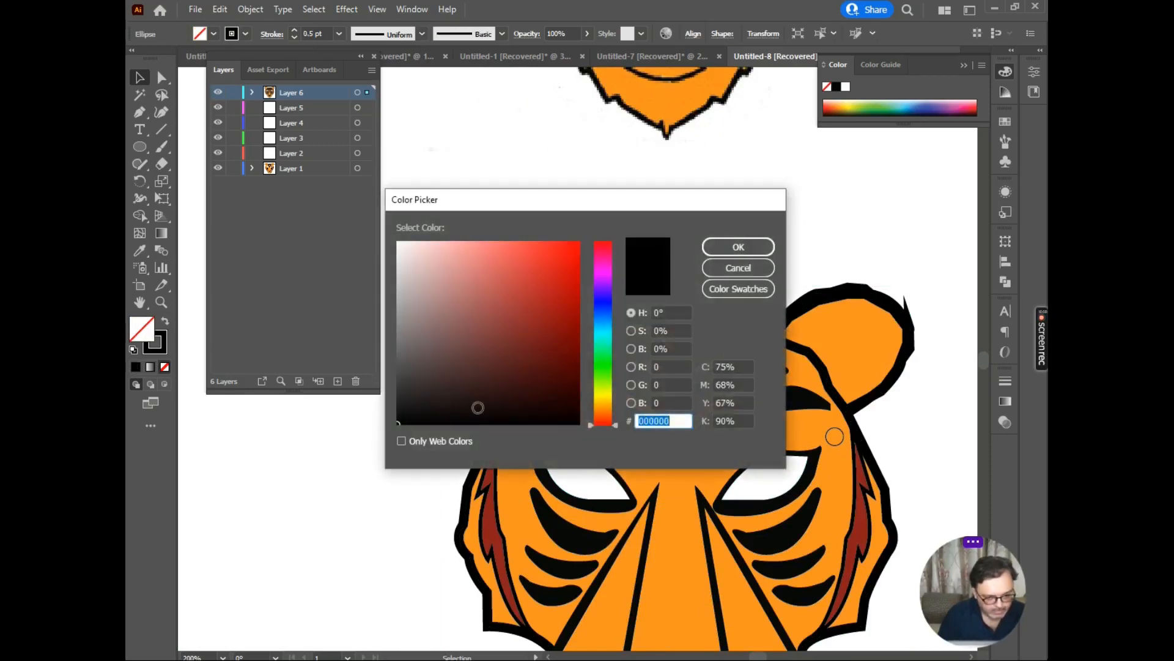
left_click(399, 243)
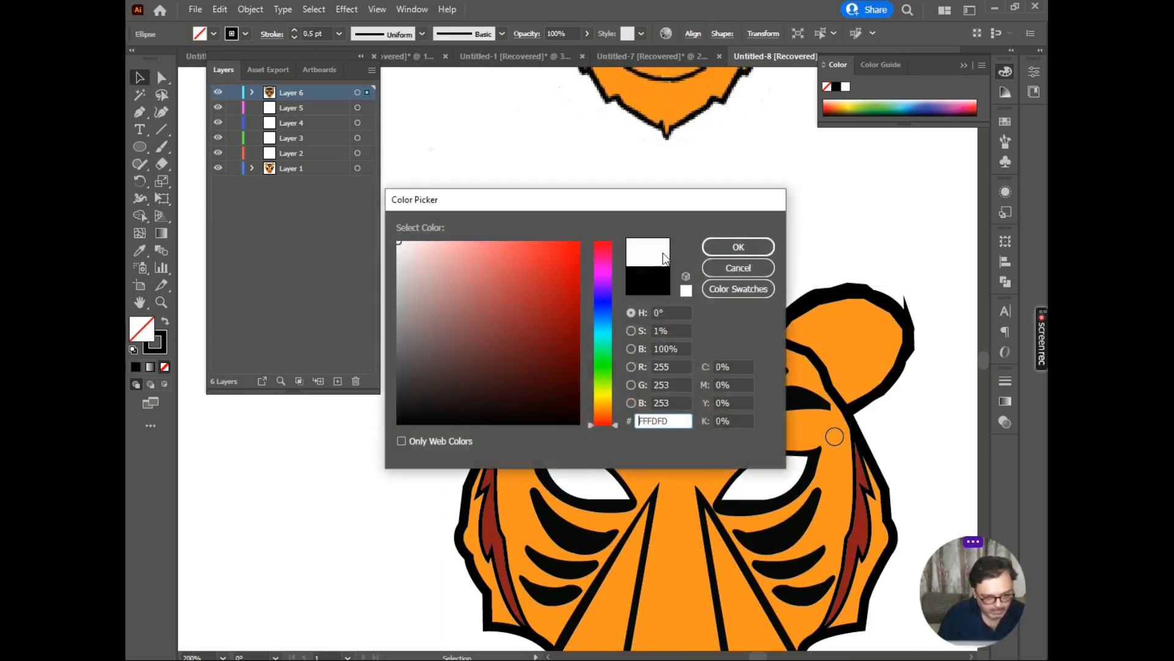
left_click(729, 247)
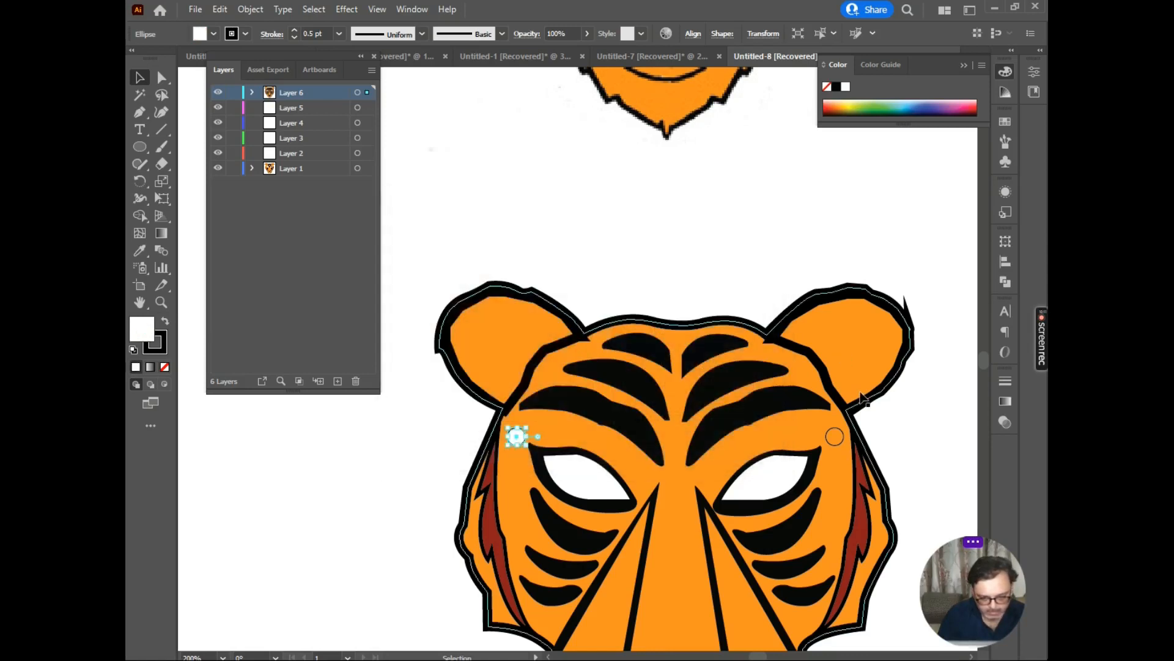
Step: Fill the small circle beside the traced mask's right eye with off-white F9F9F9, and deselect it
left_click(833, 434)
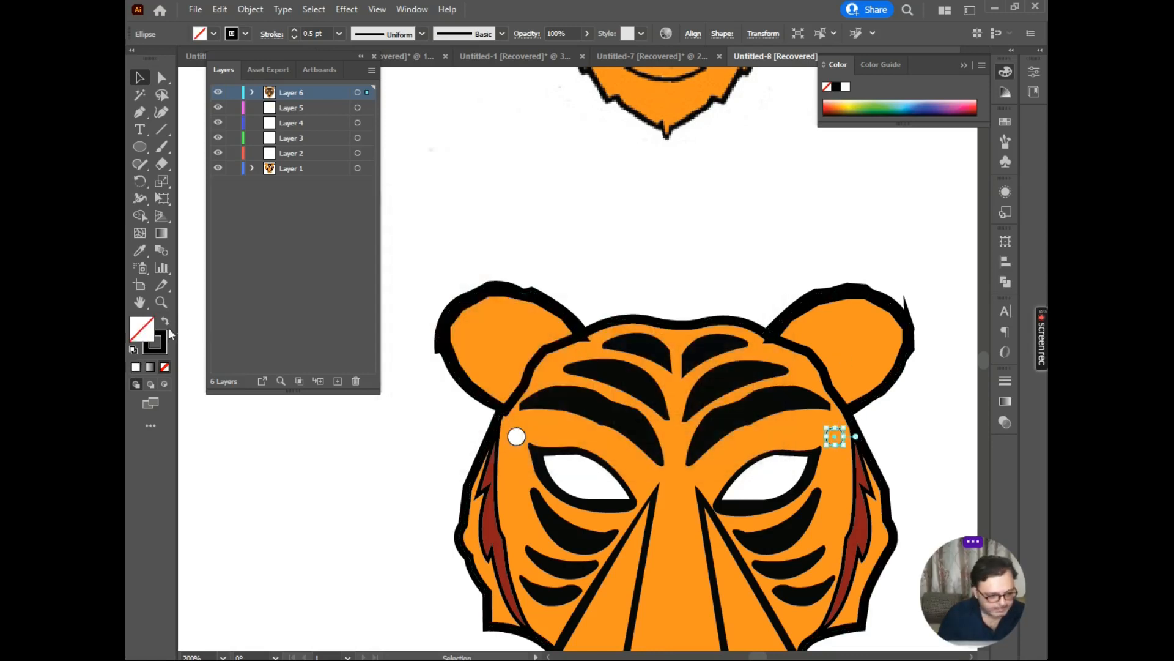
double_click(136, 327)
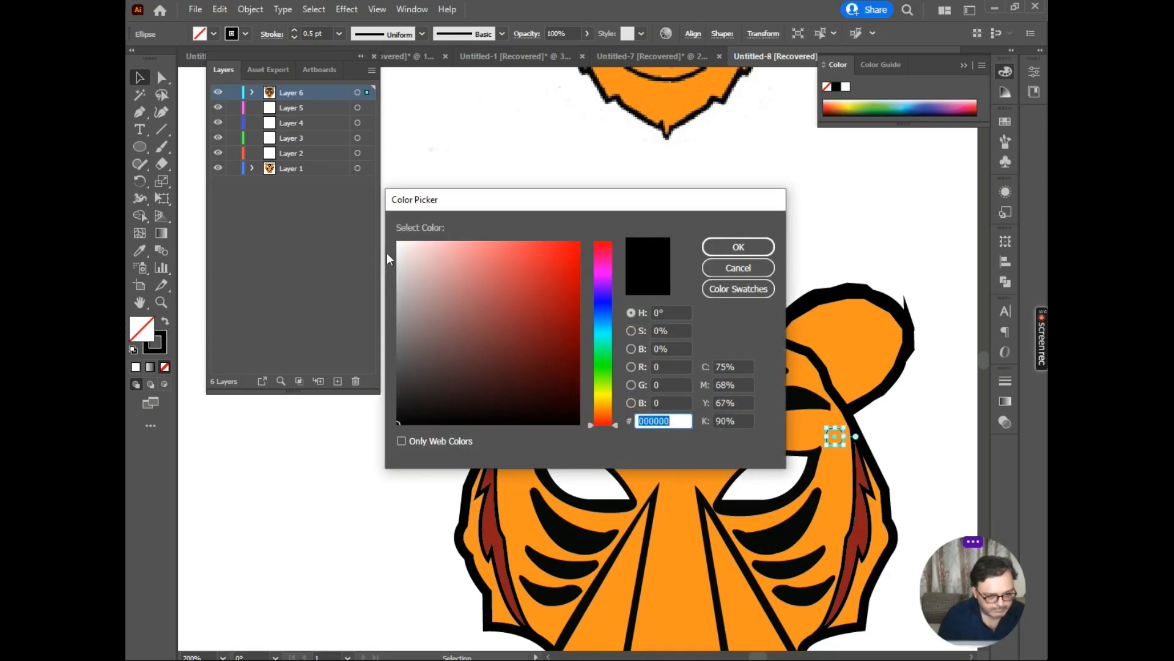
left_click(396, 244)
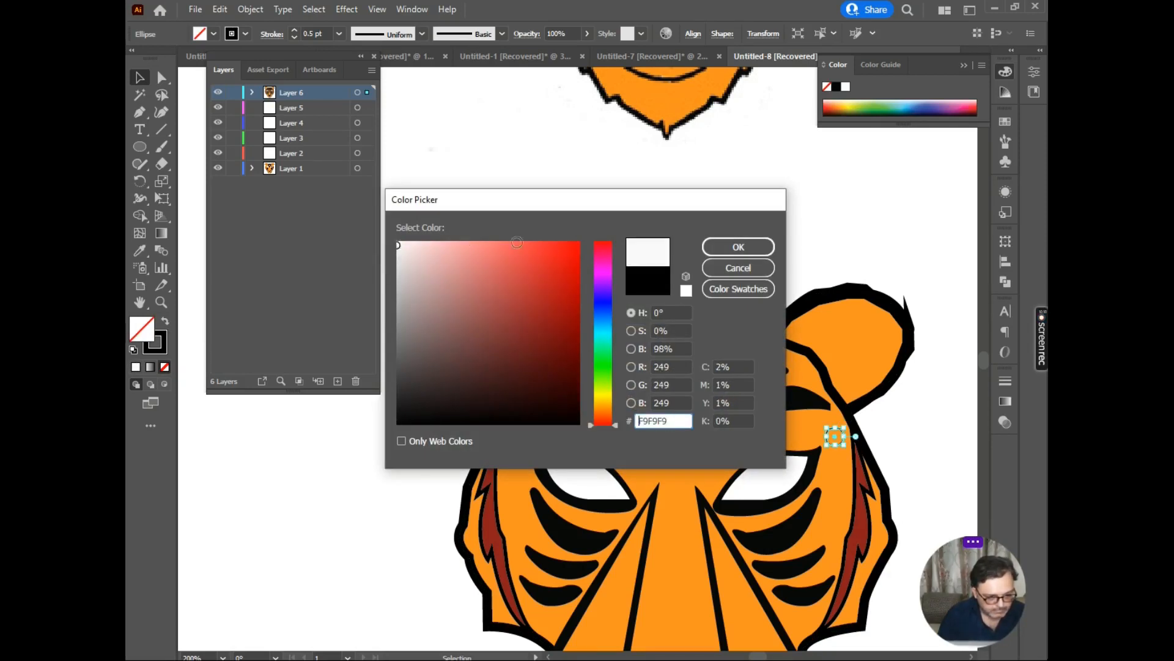
left_click(738, 246)
left_click(500, 278)
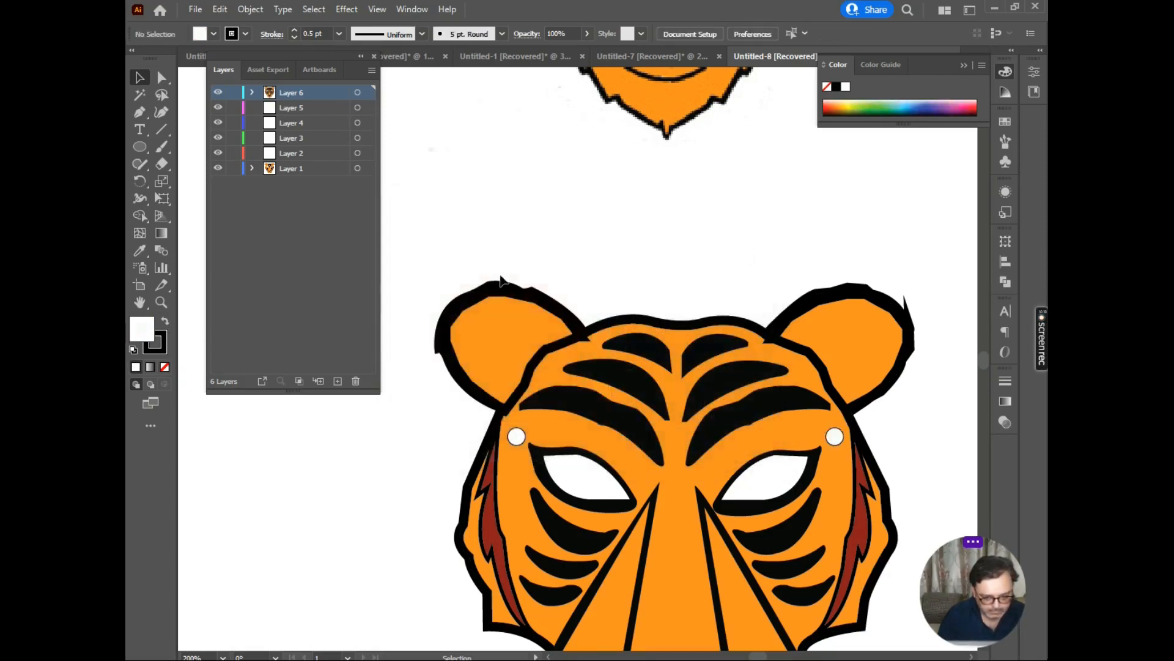
Step: Try sampling the green circle outline of the reference image onto both small circles with the Eyedropper, and undo it
left_click(166, 346)
left_click(516, 436)
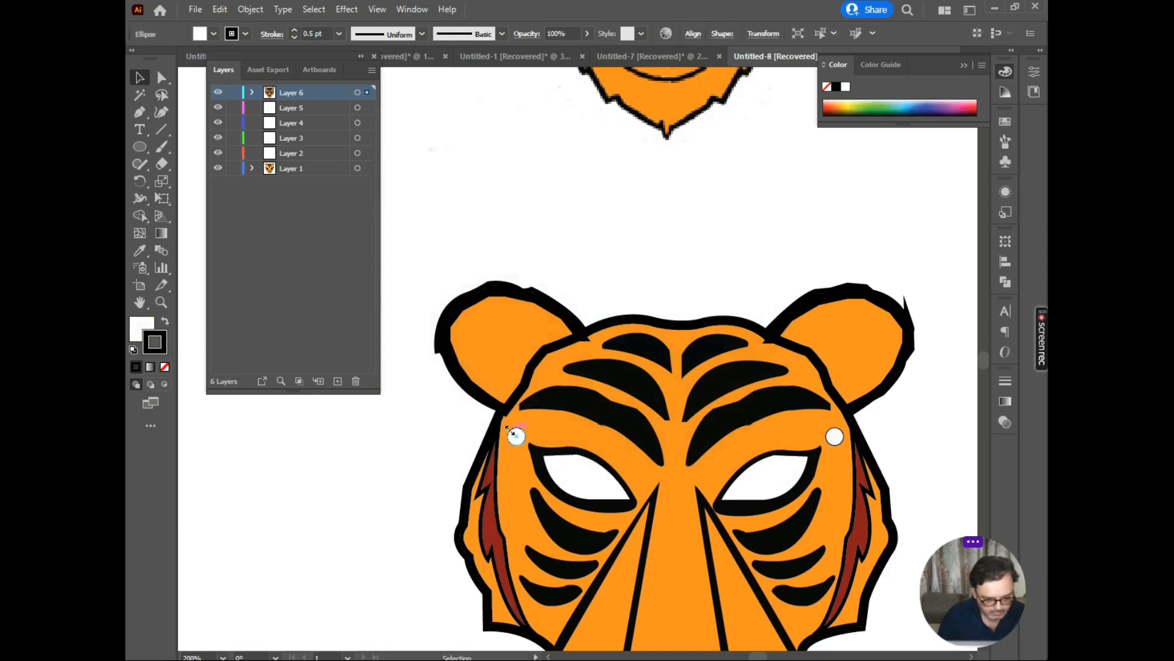
left_click(834, 436, "shift")
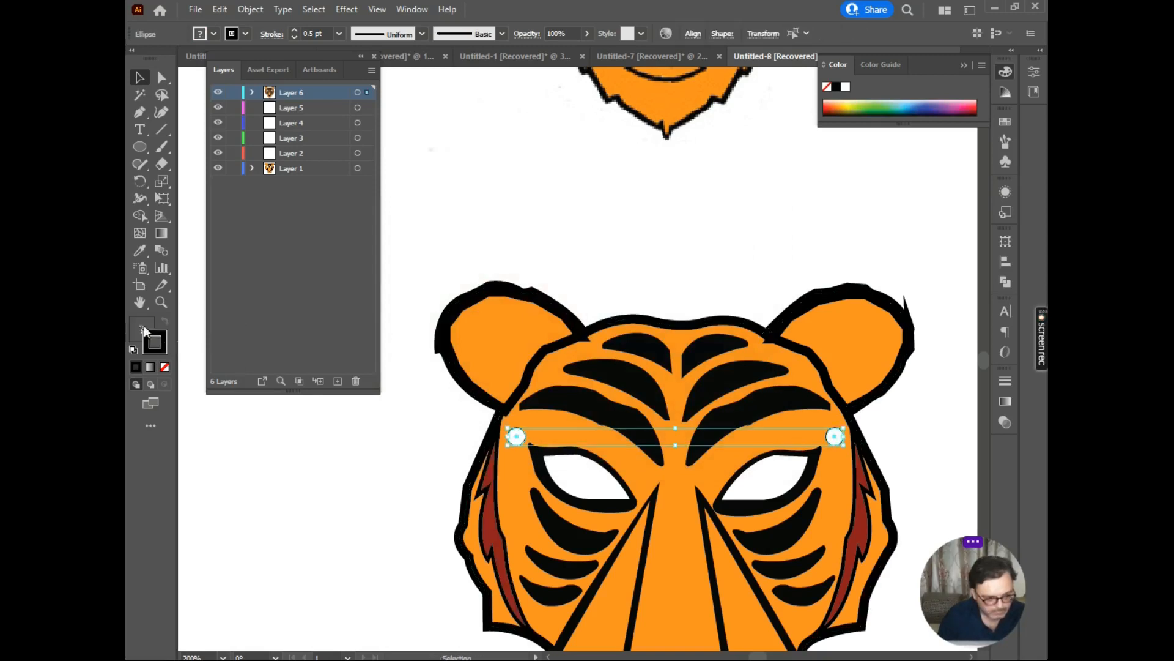
left_click(140, 251)
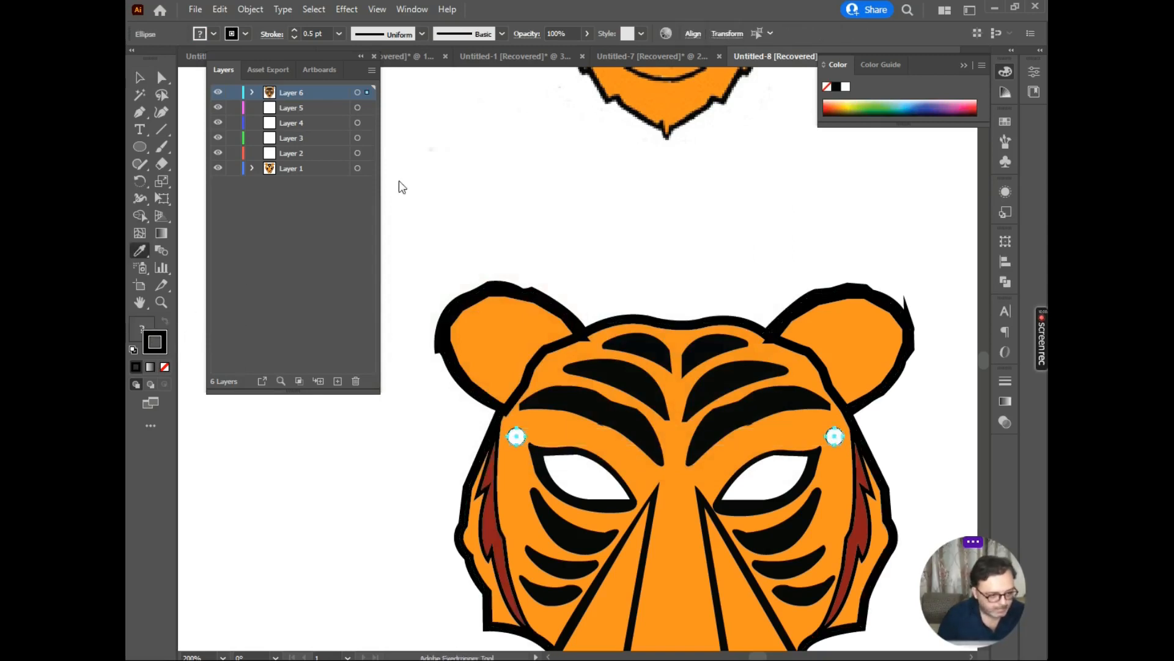
scroll(480, 301, "up", 2)
scroll(471, 428, "down", 6)
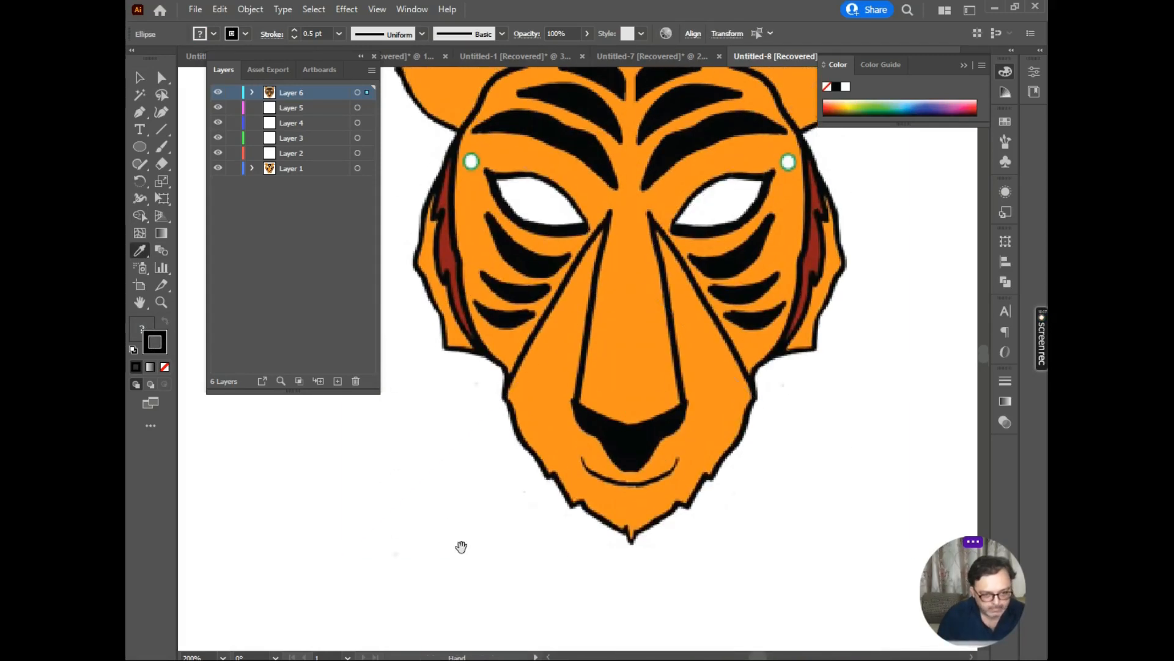
left_click(481, 158)
scroll(476, 181, "down", 3)
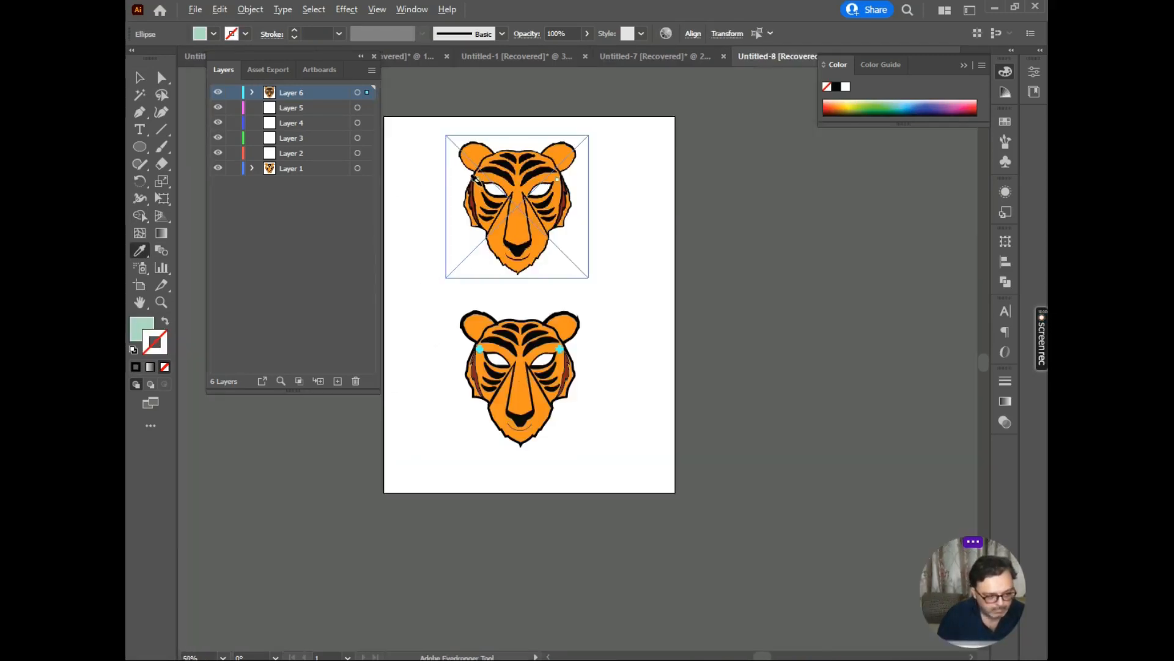
scroll(517, 276, "up", 4)
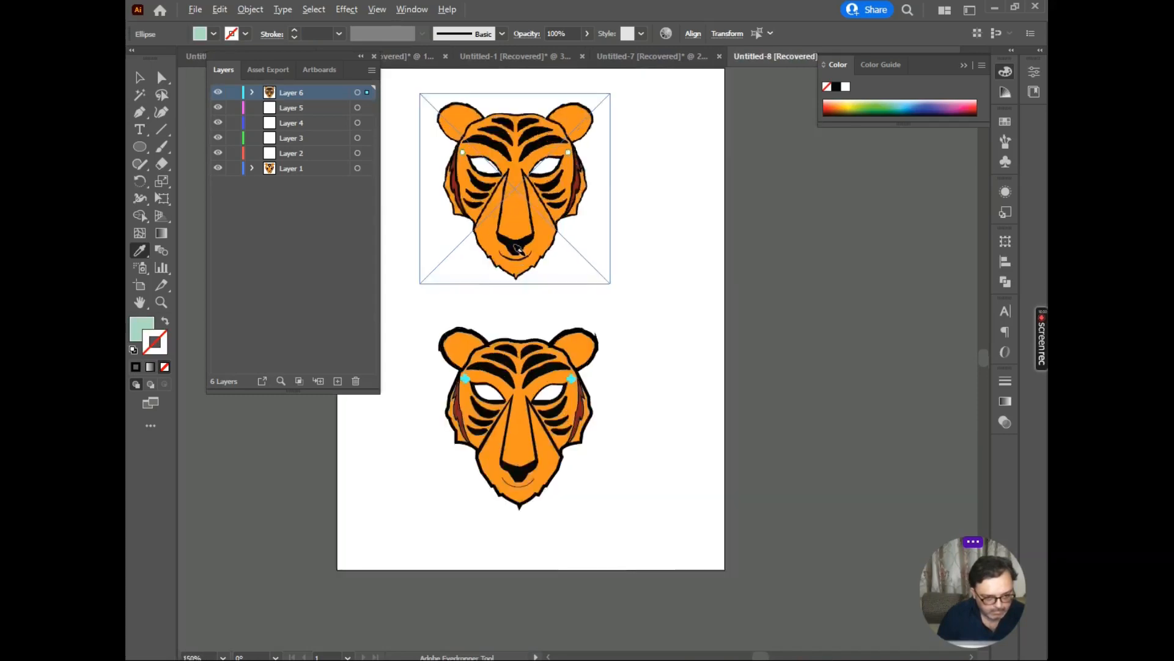
left_click_drag(461, 415, 514, 202)
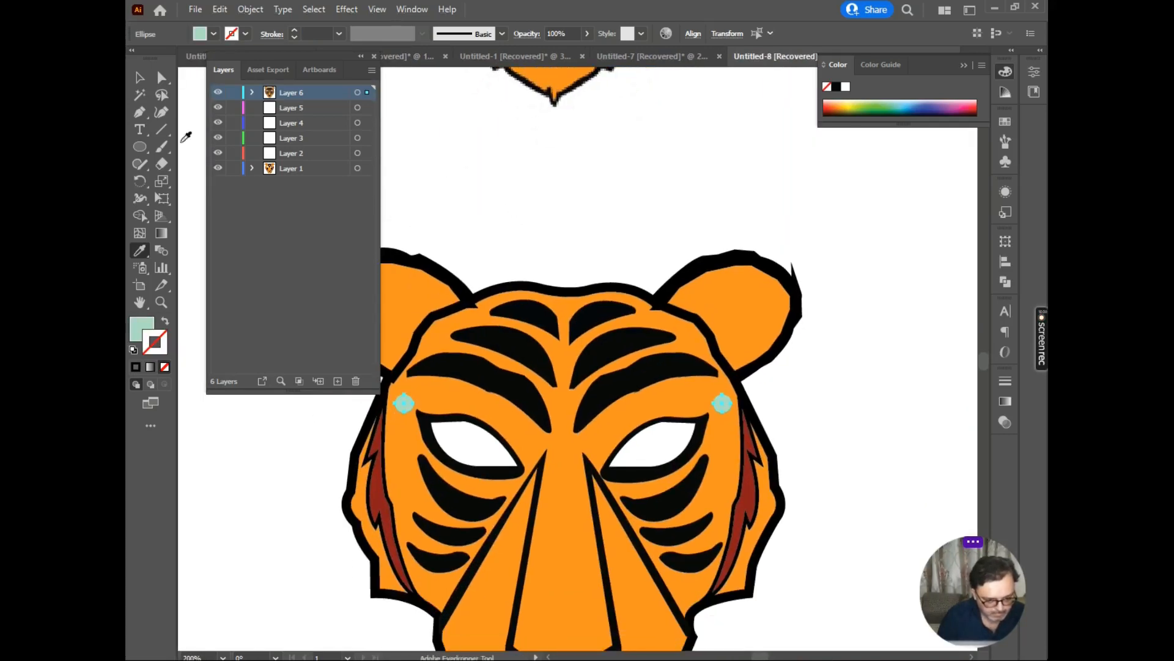
left_click(139, 78)
key("ctrl+z")
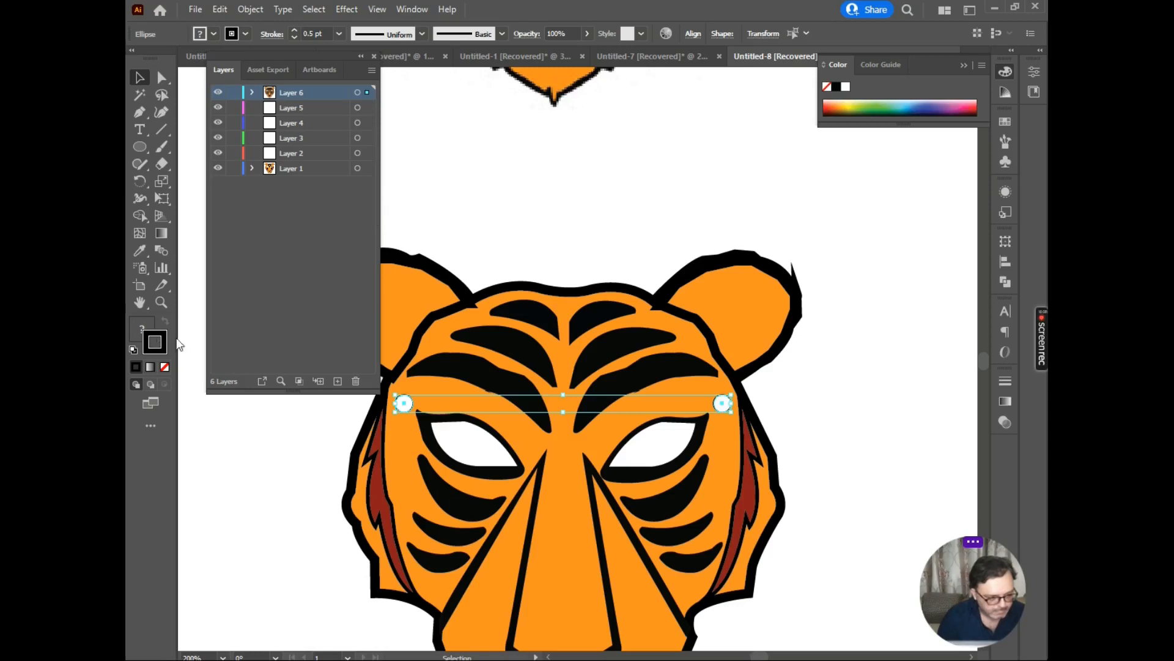
scroll(477, 225, "up", 4)
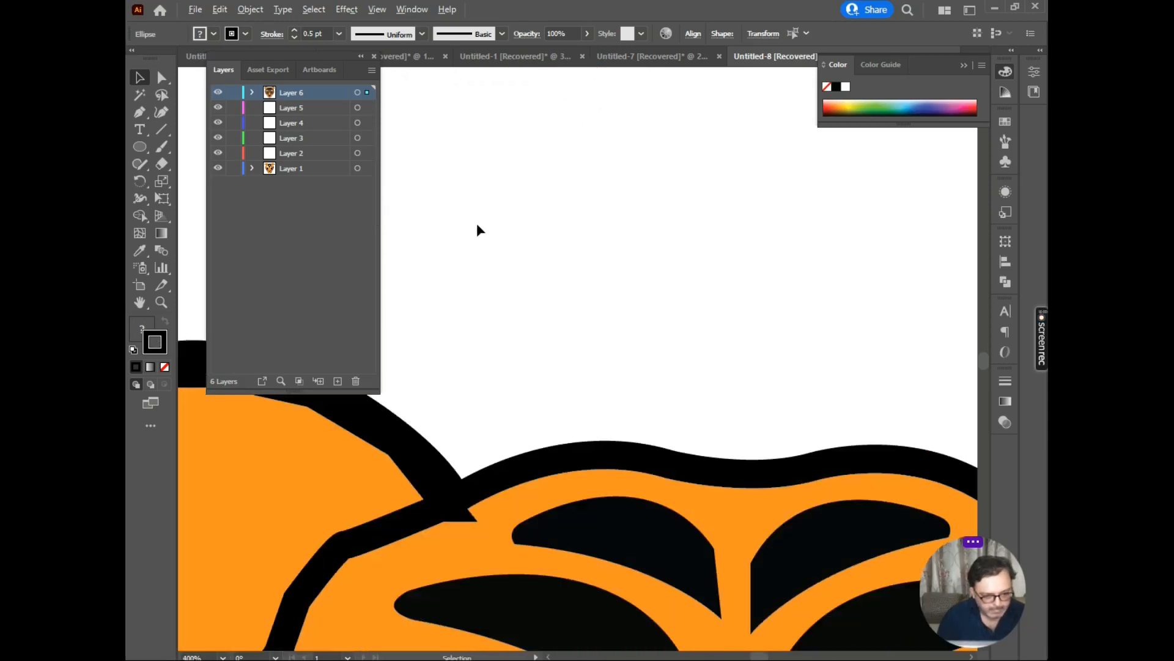
Step: Sample the green outline of the reference image's small circle onto both selected circles with the Eyedropper, and swap it from fill to stroke
scroll(476, 223, "down", 4)
scroll(484, 194, "up", 3)
scroll(484, 194, "down", 6)
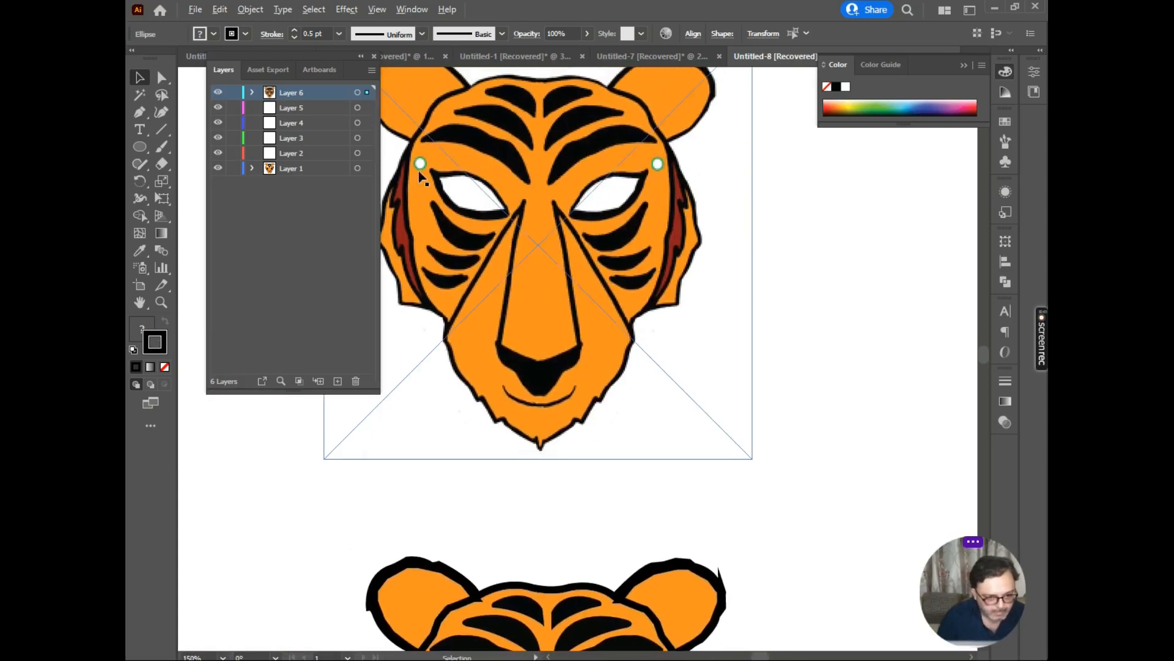
scroll(433, 168, "up", 4)
scroll(433, 168, "up", 3)
key("i")
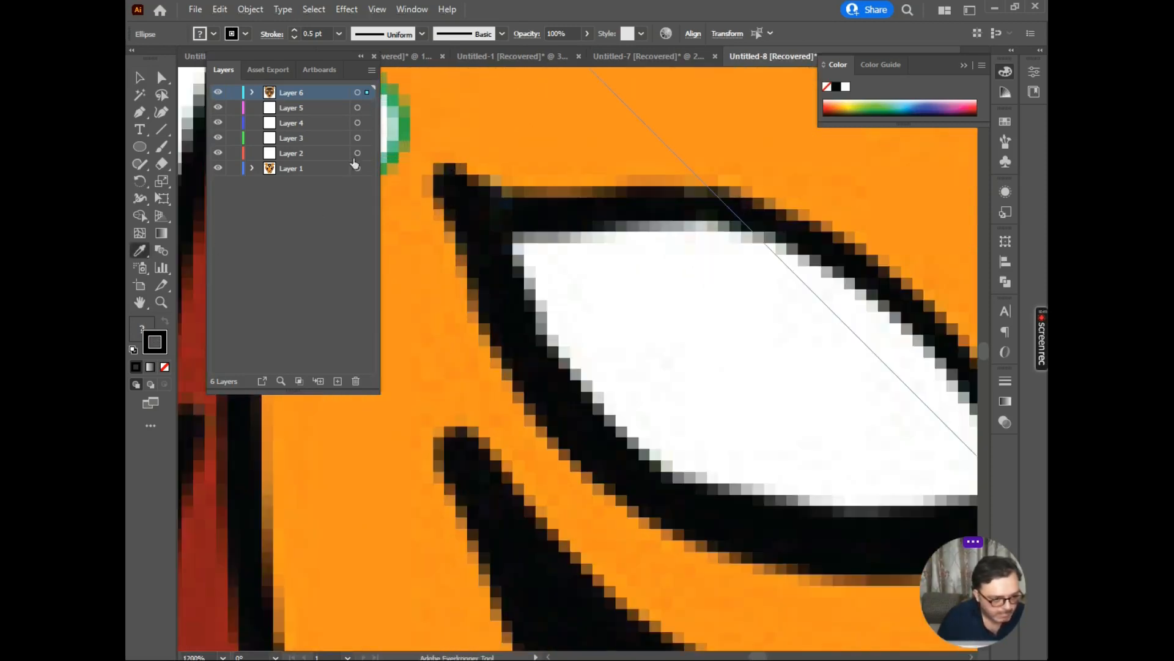
left_click(407, 123)
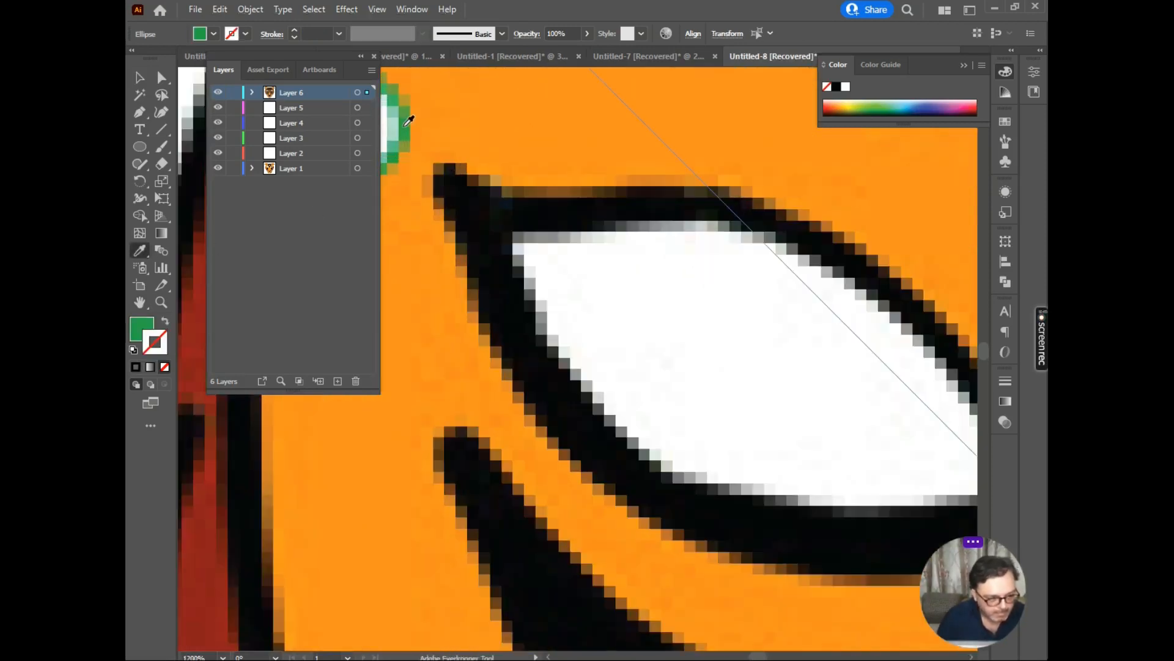
left_click(165, 321)
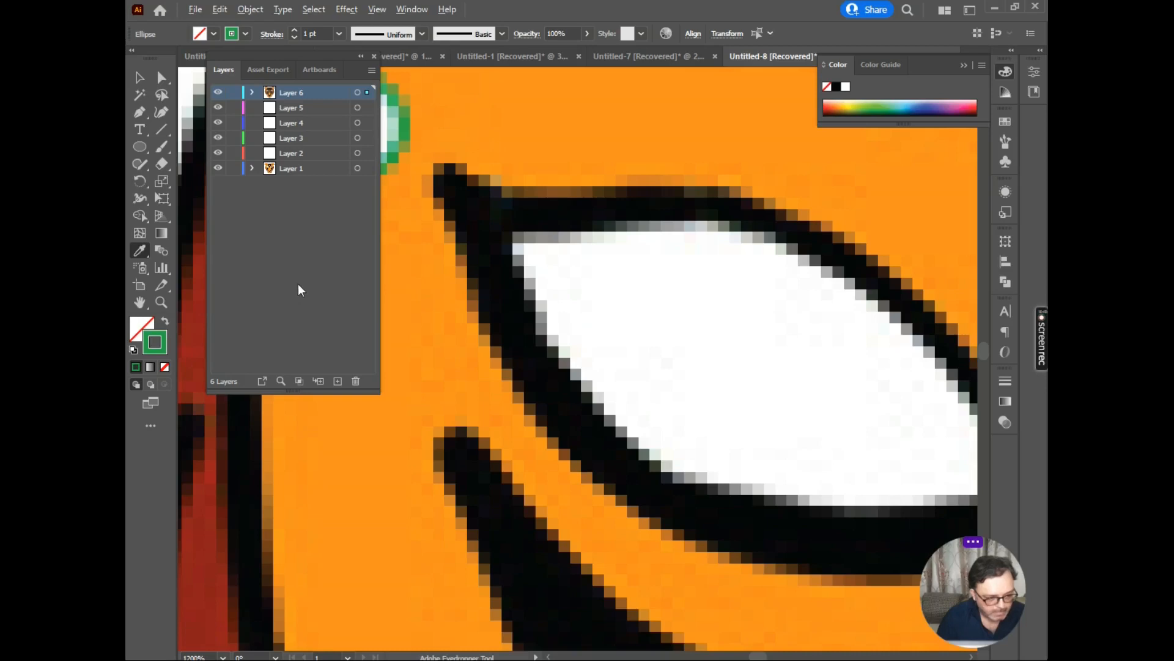
Step: Fill both small circles beside the traced mask's eyes with near-white, and deselect them
scroll(395, 297, "down", 5)
key("space")
left_click_drag(511, 307, 512, 150)
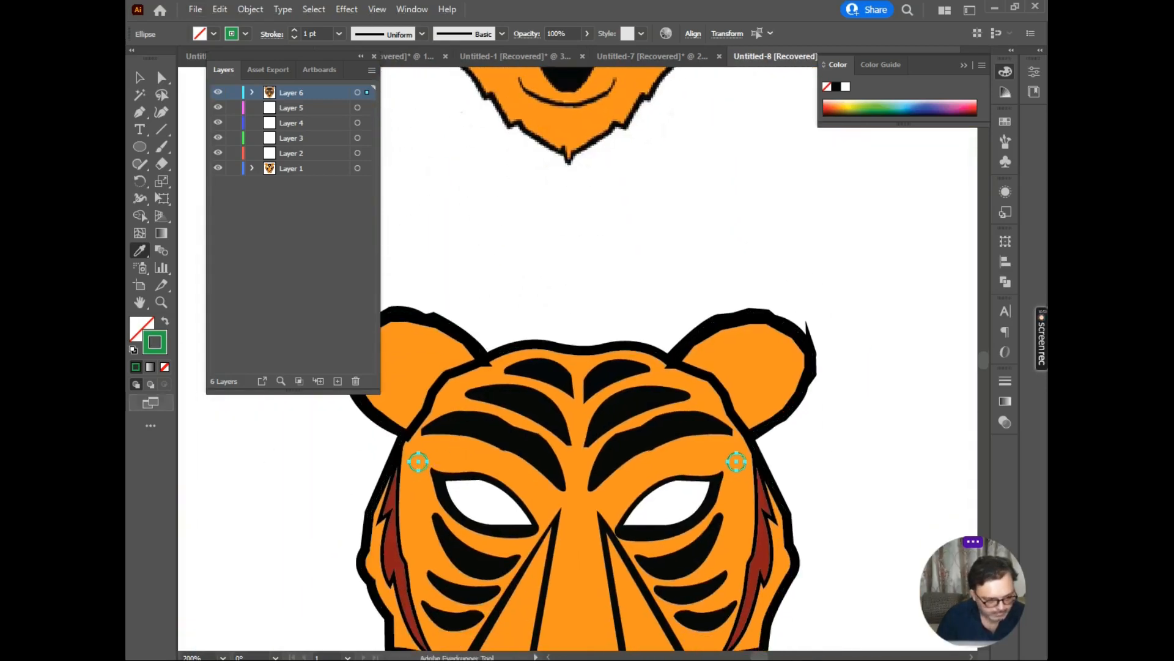
double_click(141, 329)
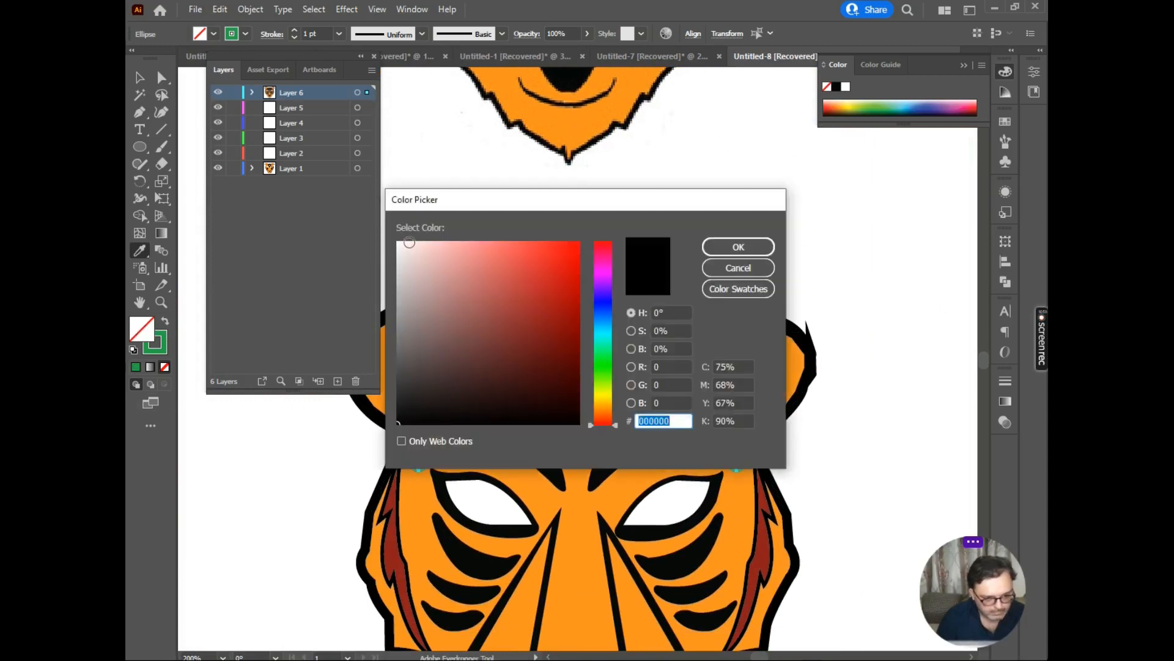
left_click(409, 243)
left_click(738, 247)
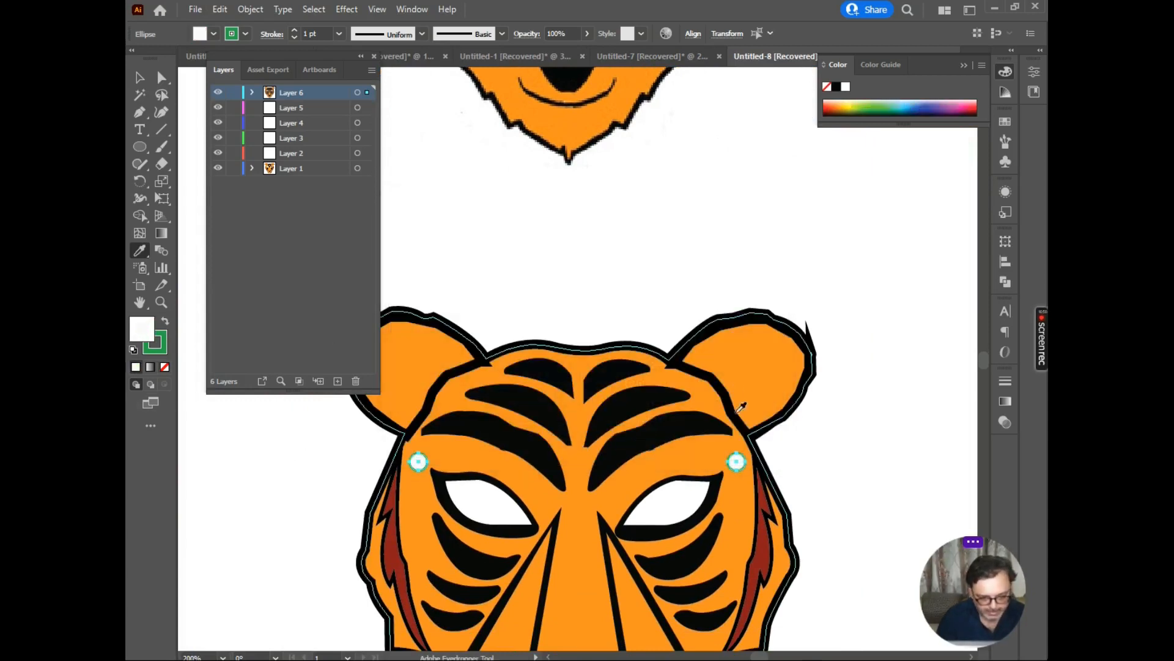
scroll(642, 210, "down", 4)
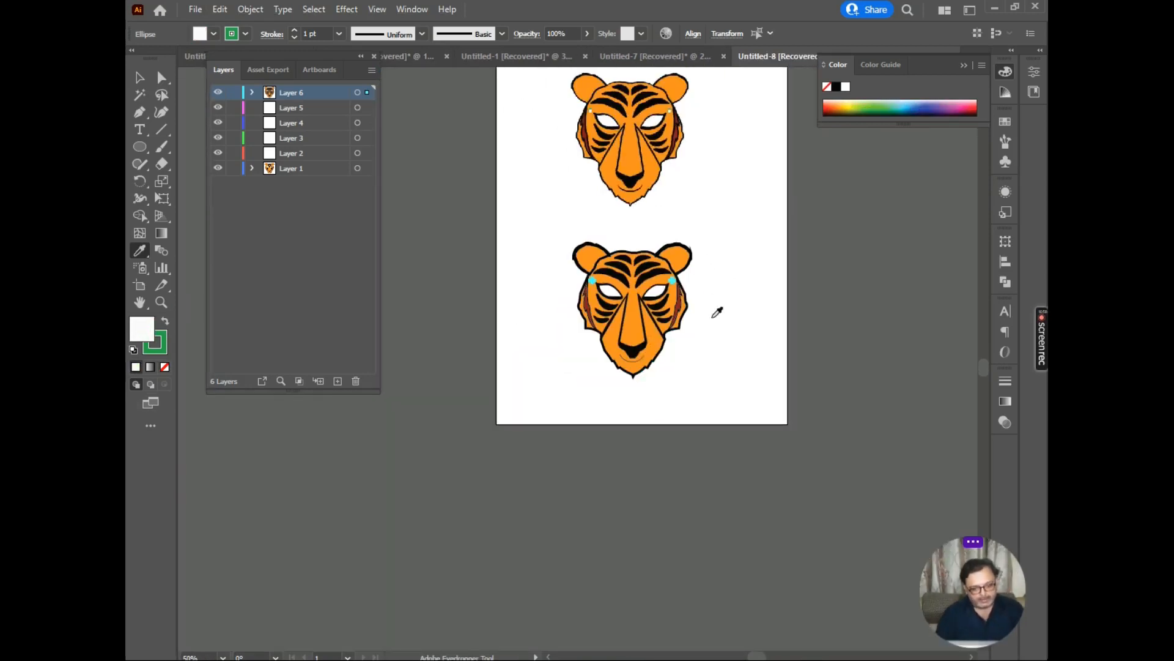
key("v")
left_click(736, 228)
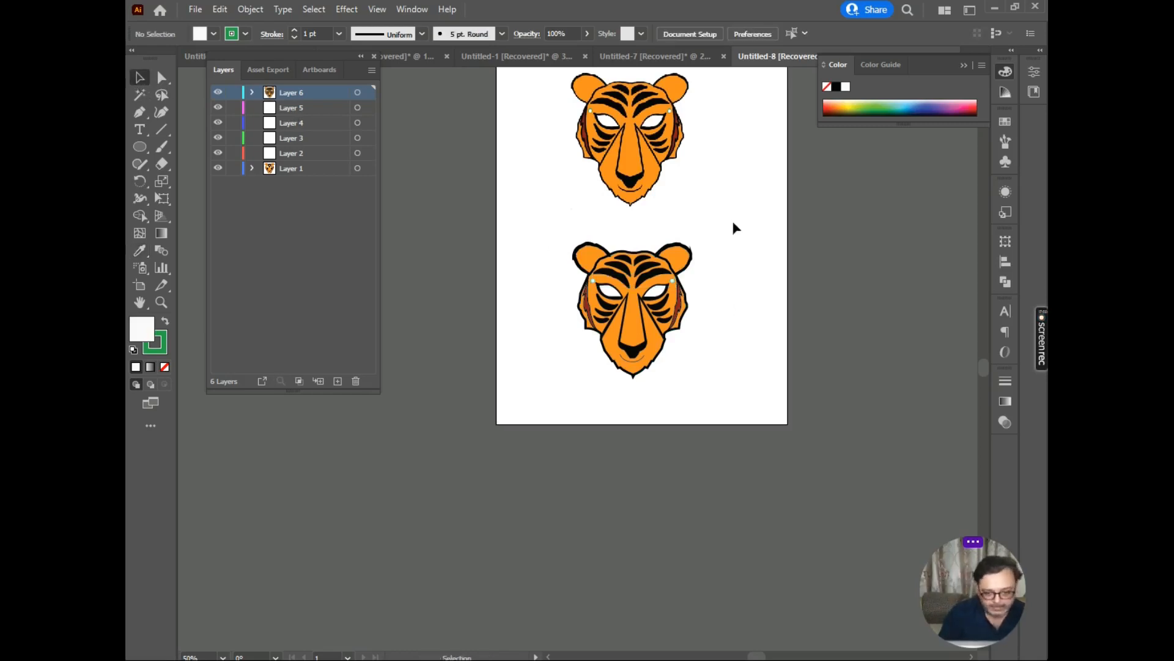
scroll(694, 314, "up", 5)
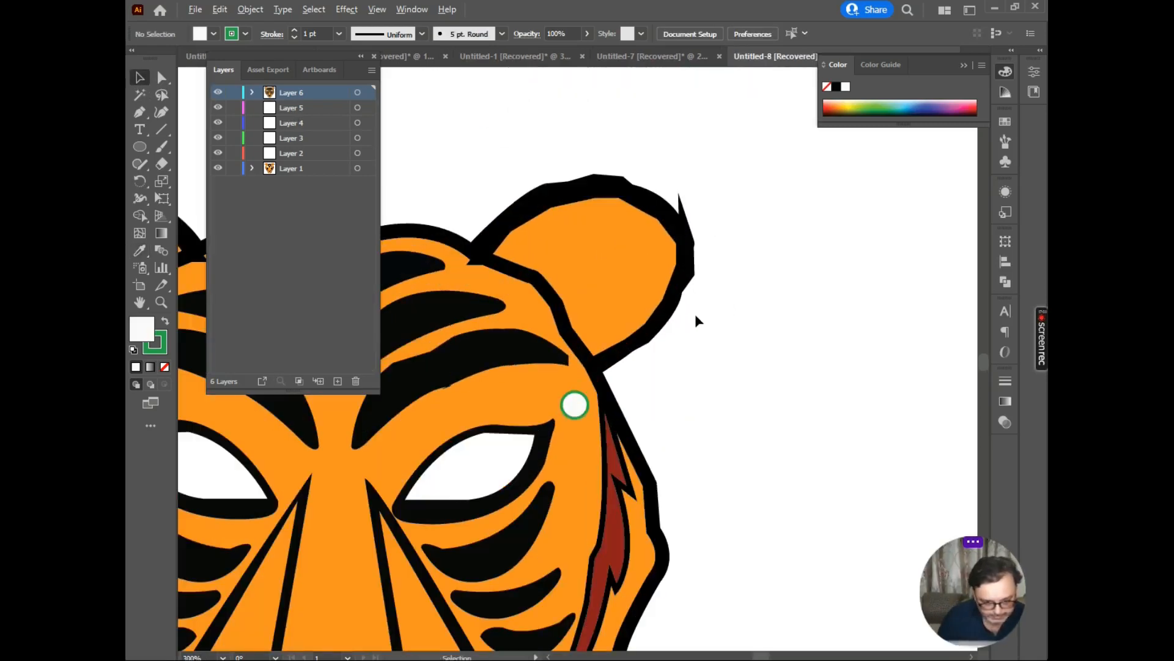
scroll(695, 314, "down", 5)
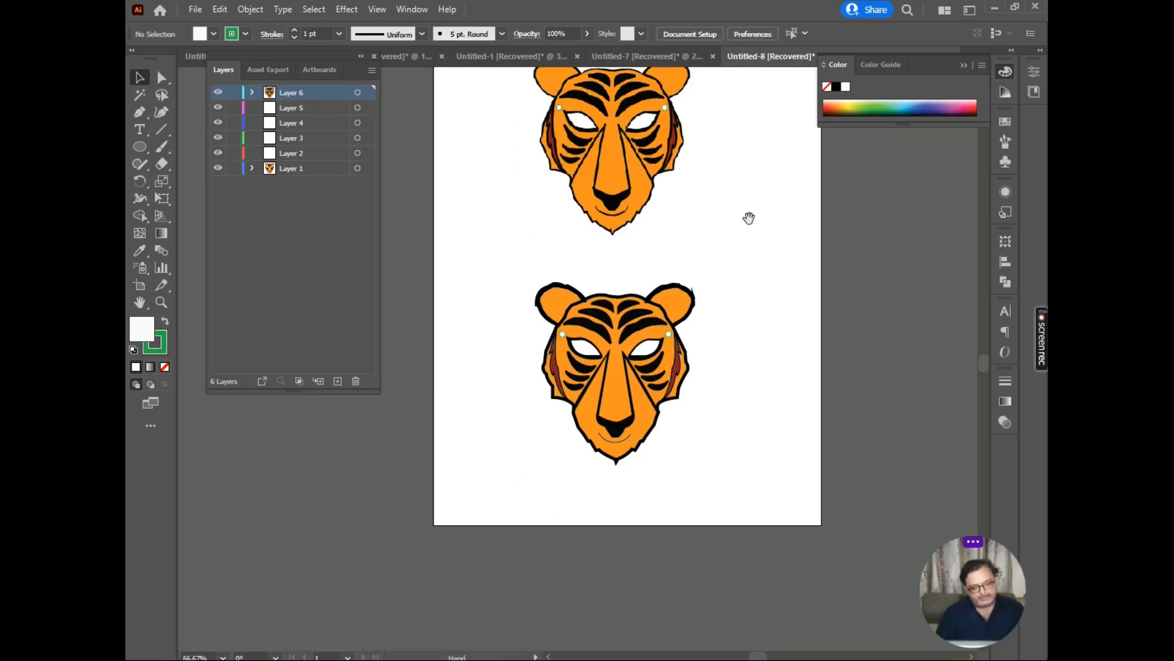
left_click_drag(749, 218, 698, 287)
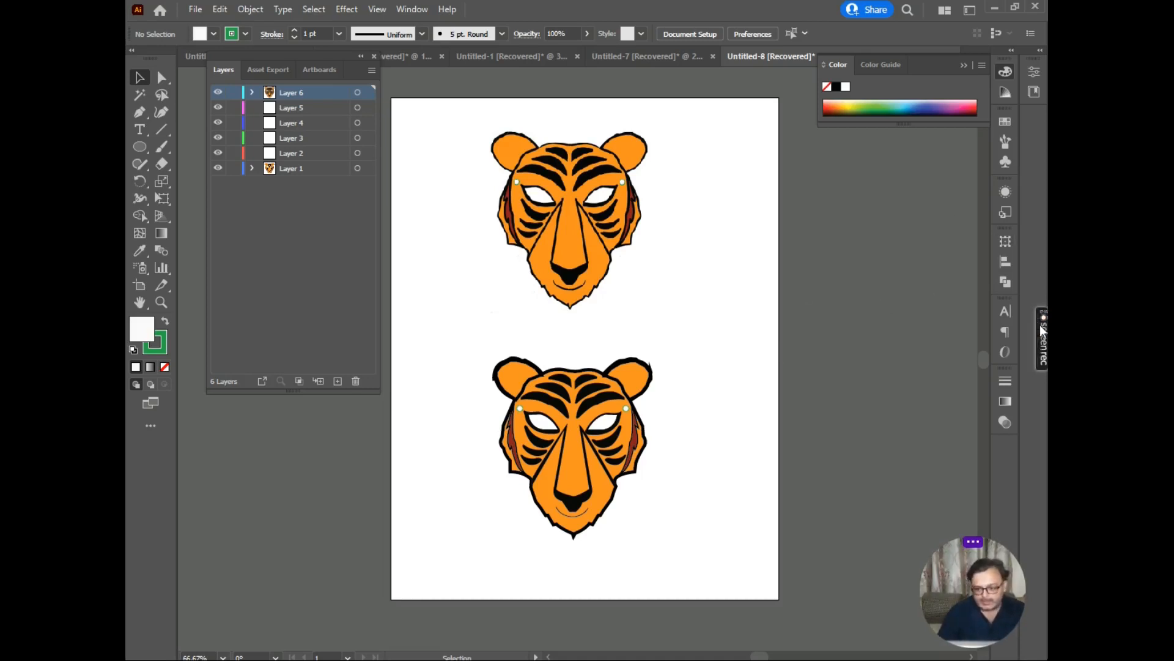
mouse_move(1040, 327)
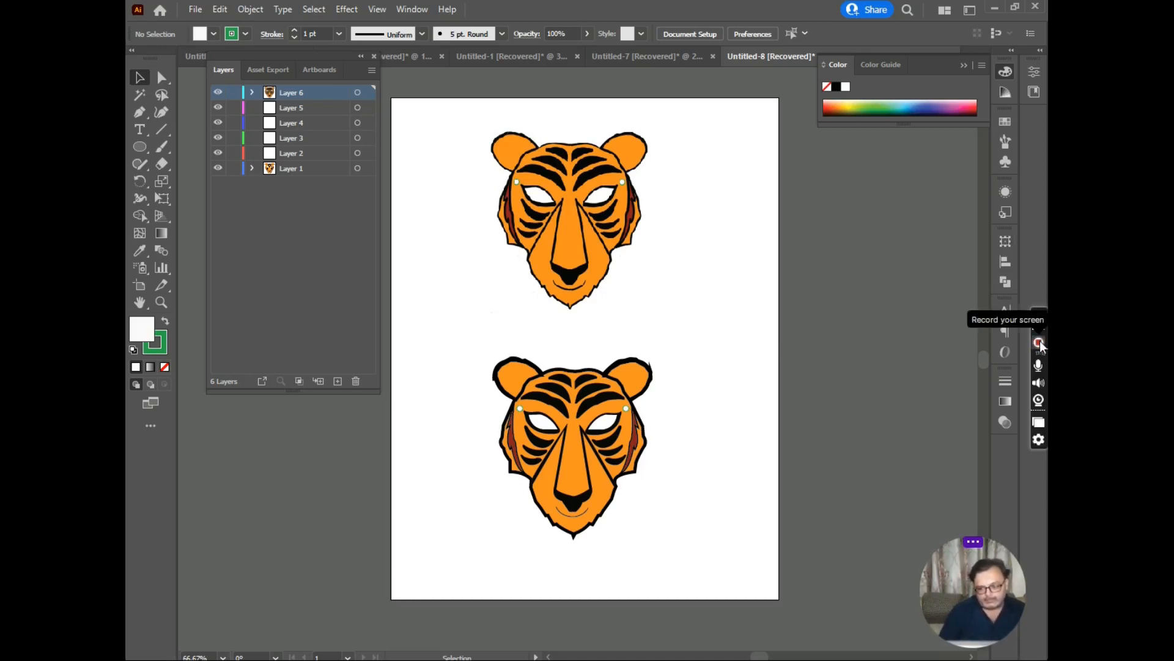